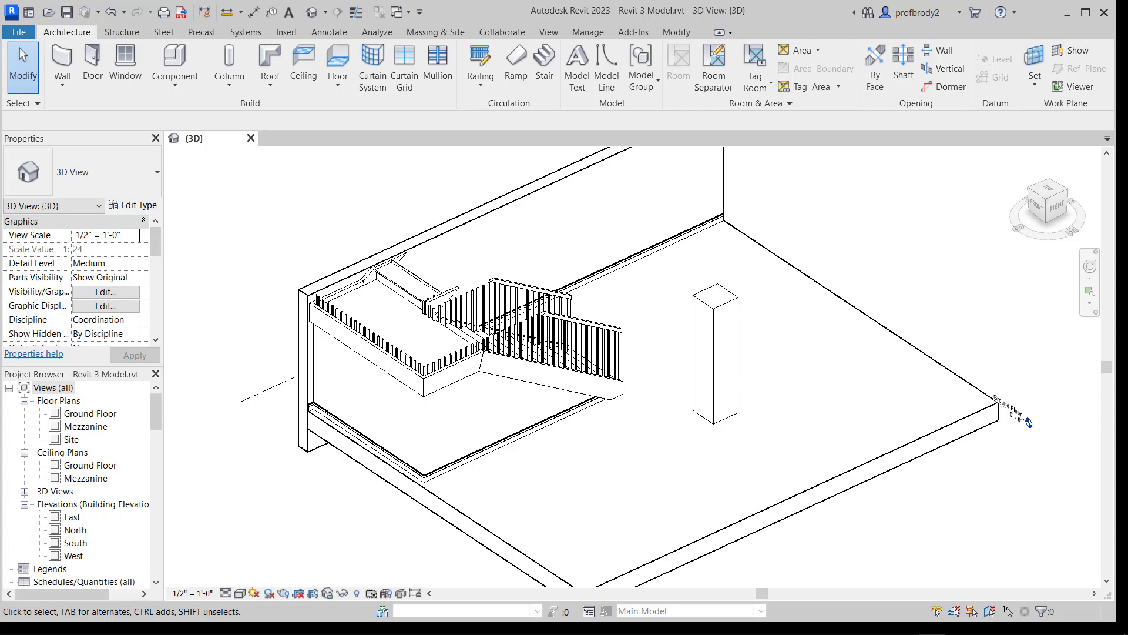
left_click(177, 86)
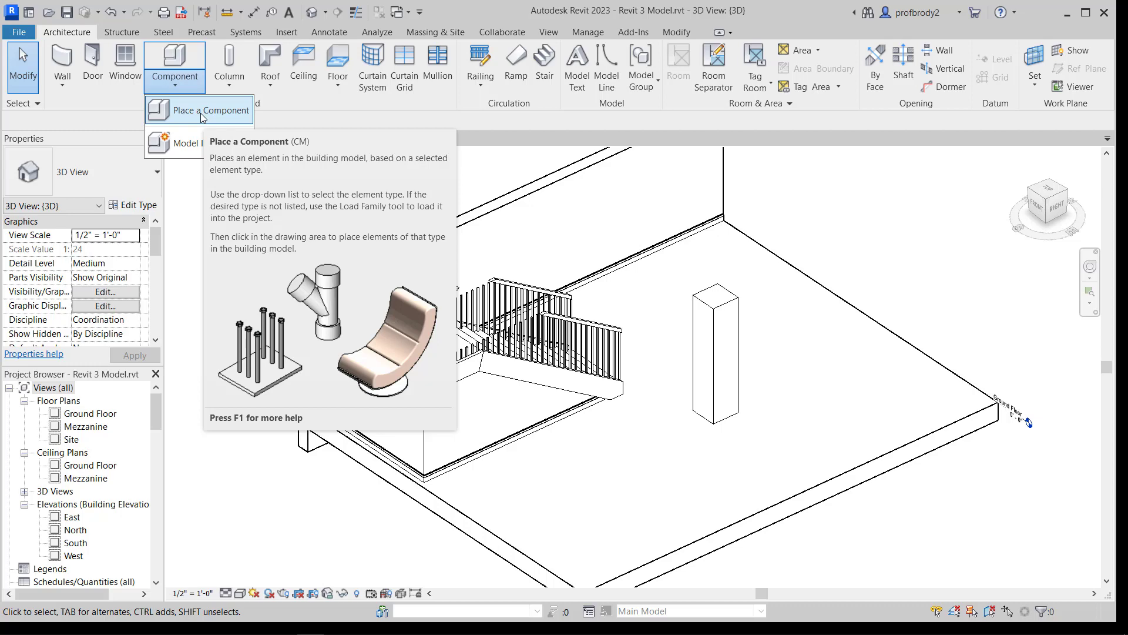
left_click(434, 32)
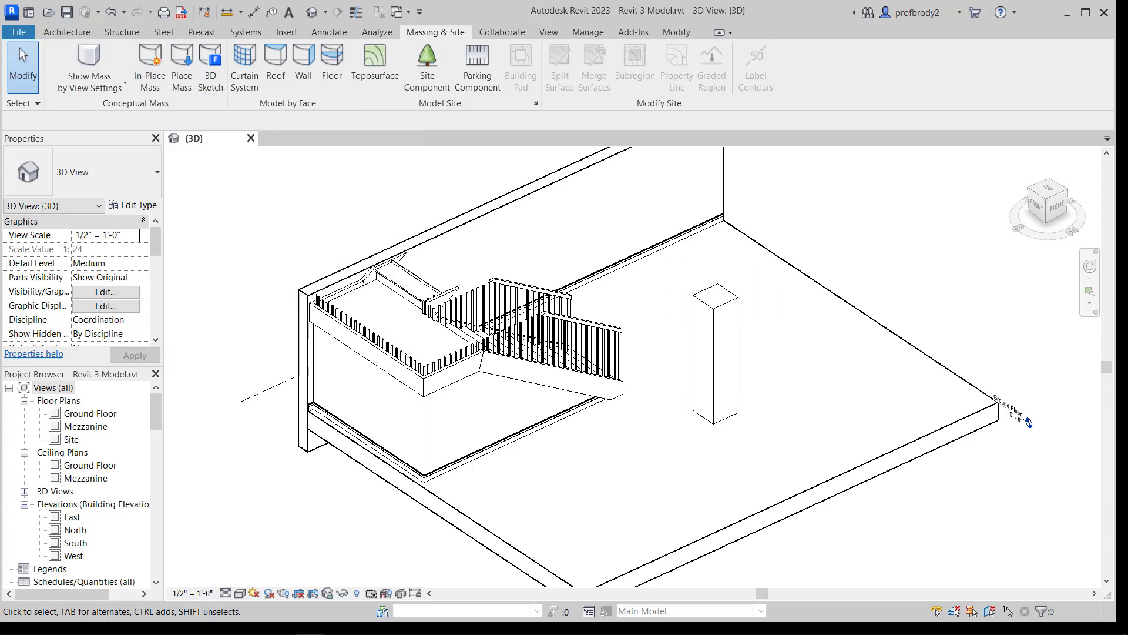
left_click(67, 32)
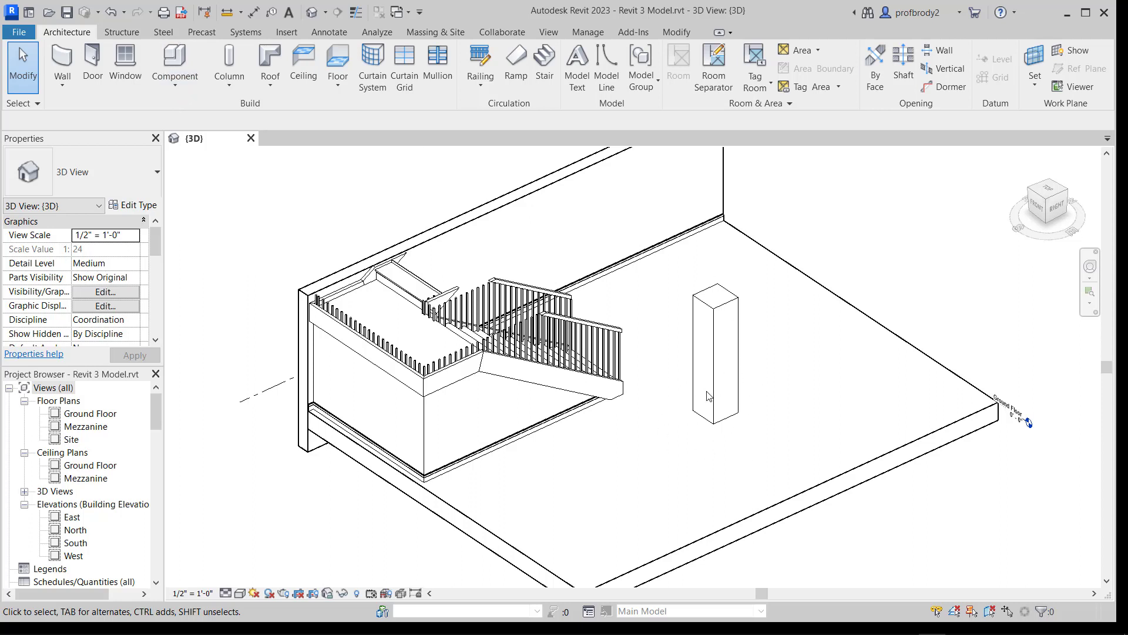
Step: Start an in-place model component in the Furniture category and name it Bench
left_click(171, 90)
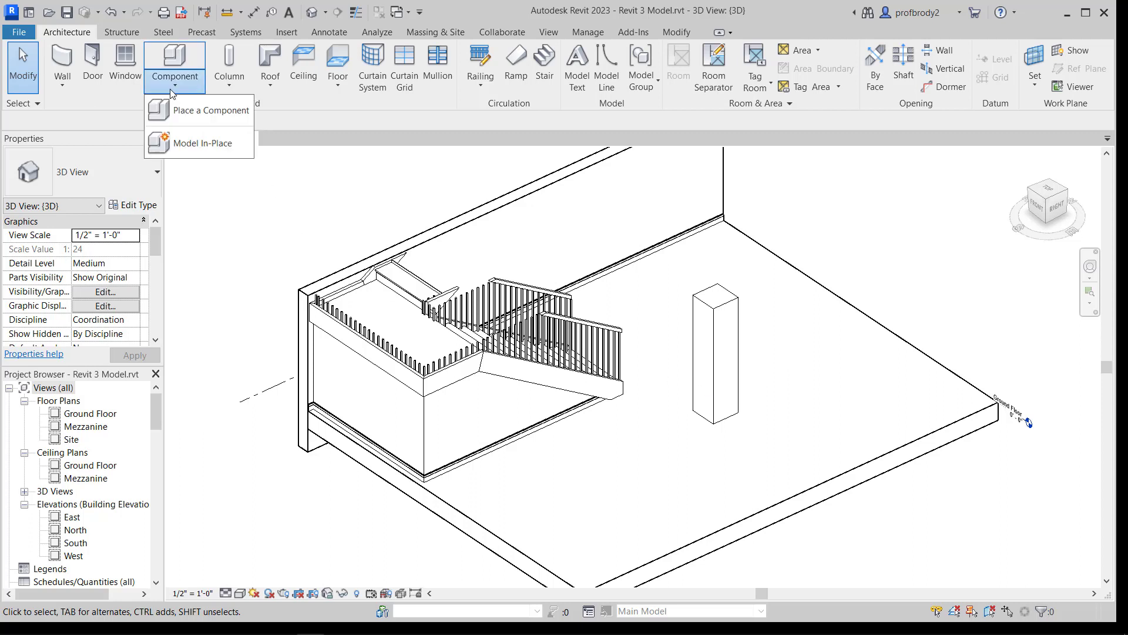
left_click(187, 152)
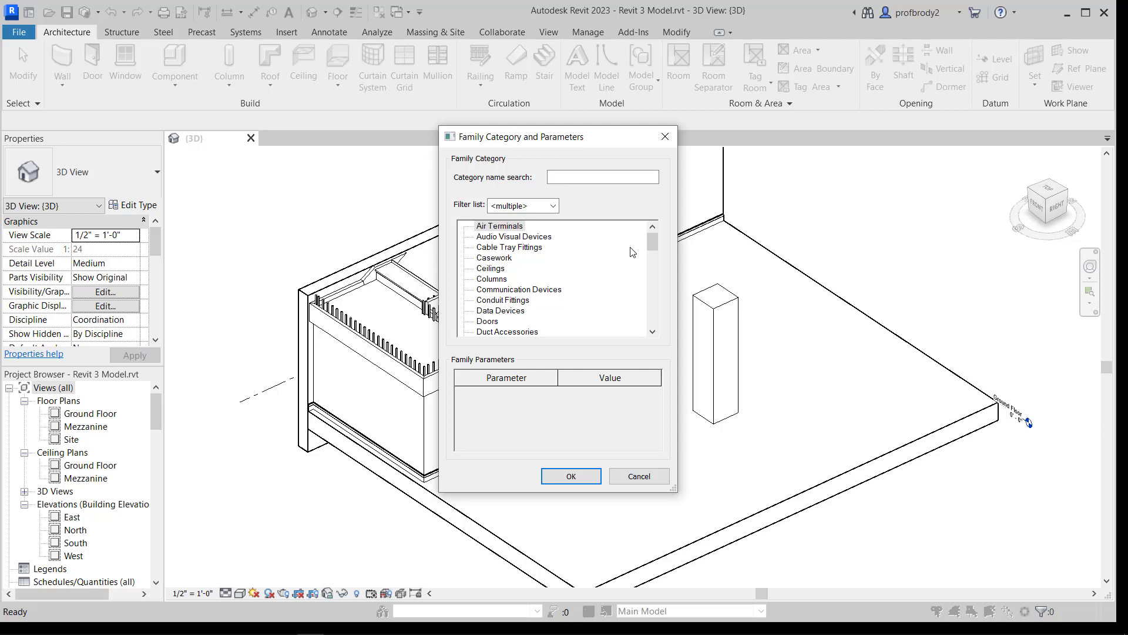
left_click_drag(654, 241, 656, 251)
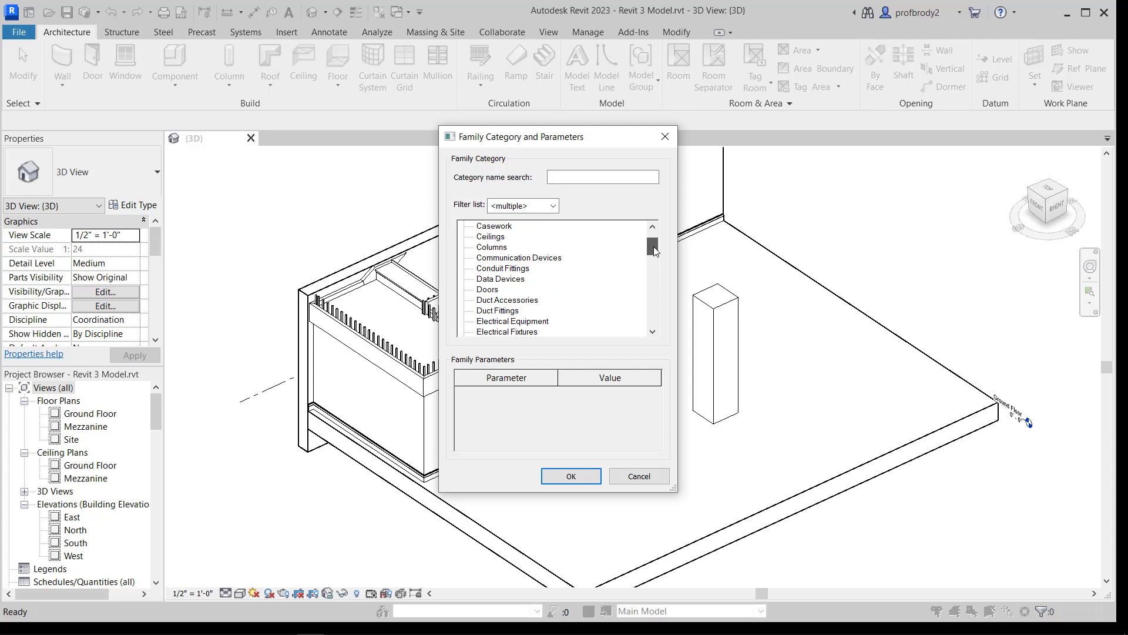
left_click_drag(654, 247, 657, 264)
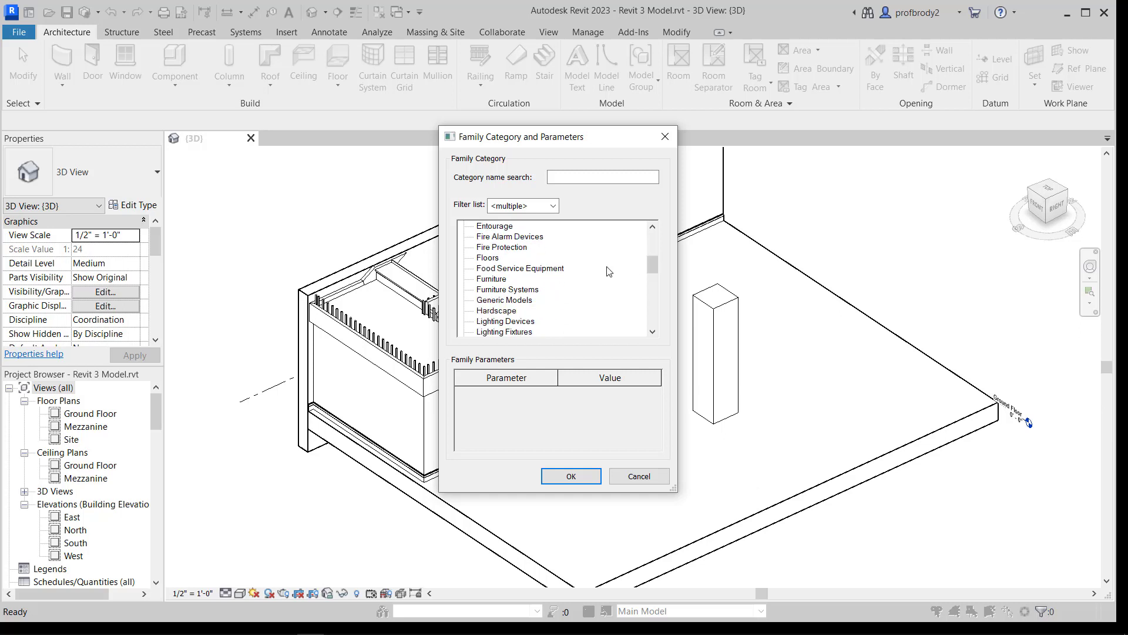
left_click(494, 280)
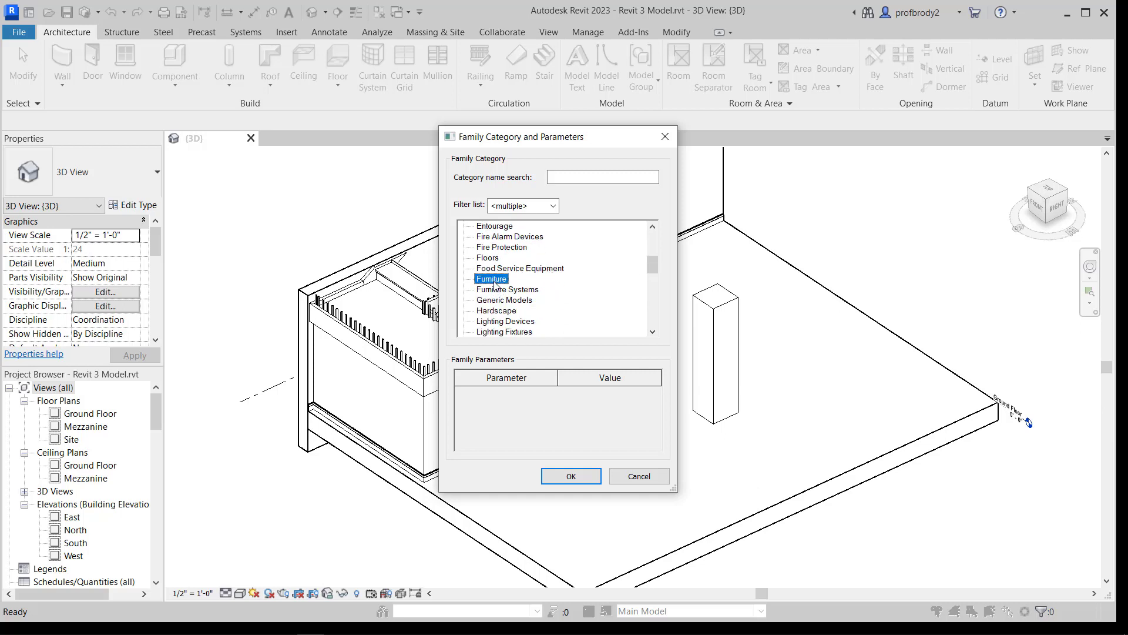
left_click(568, 474)
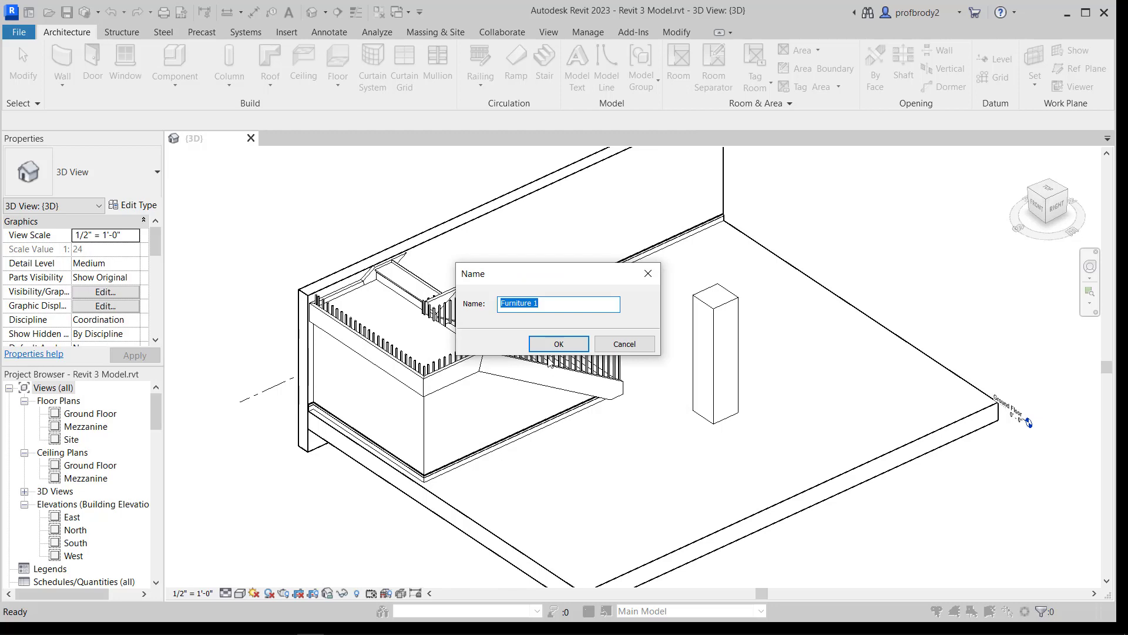
type("Bench")
key("Return")
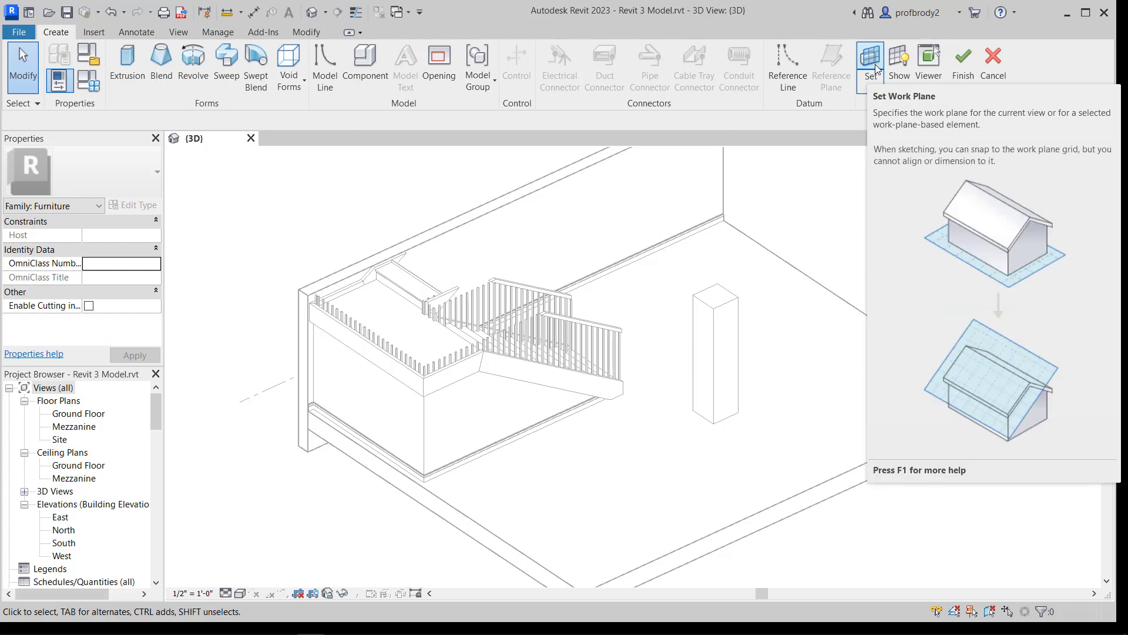
Step: Set the work plane to Level : Ground Floor
left_click(875, 64)
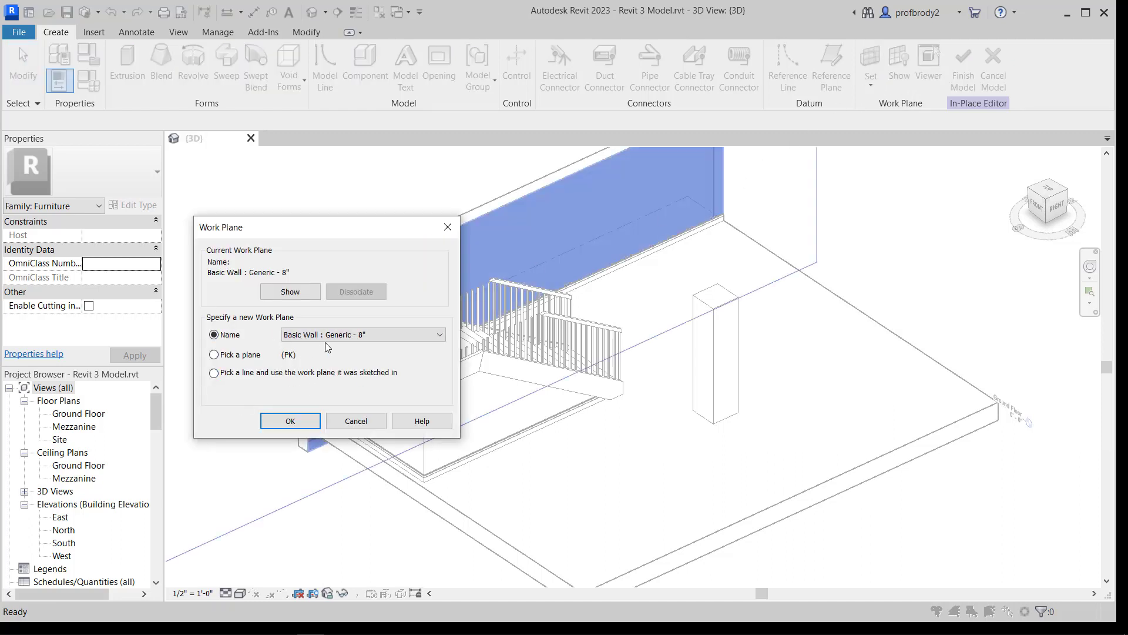
left_click(289, 335)
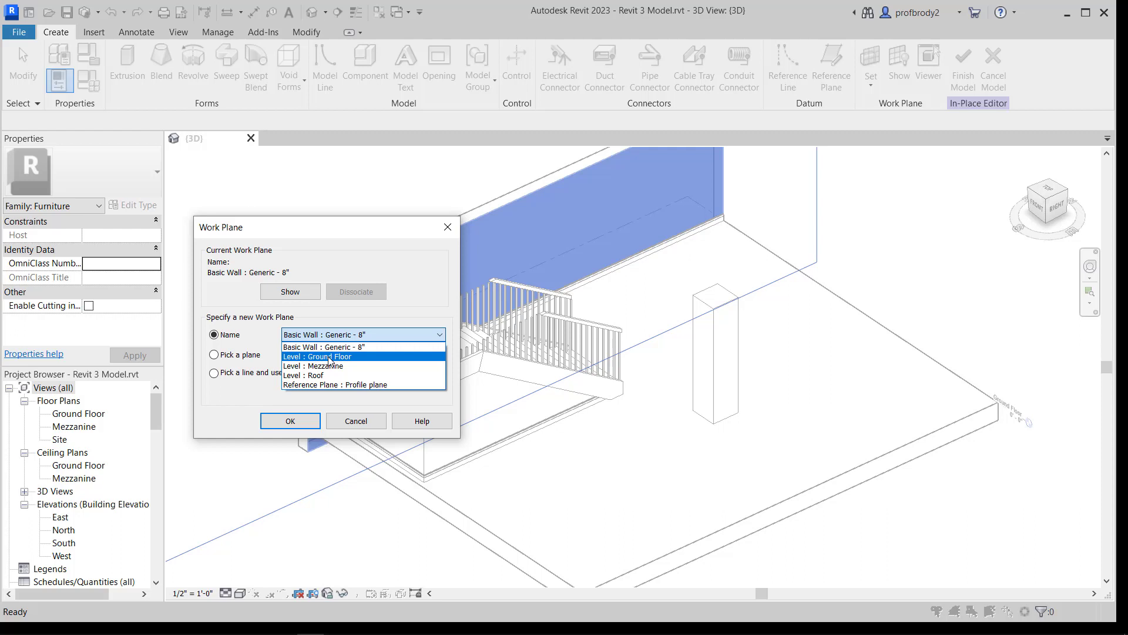
left_click(329, 357)
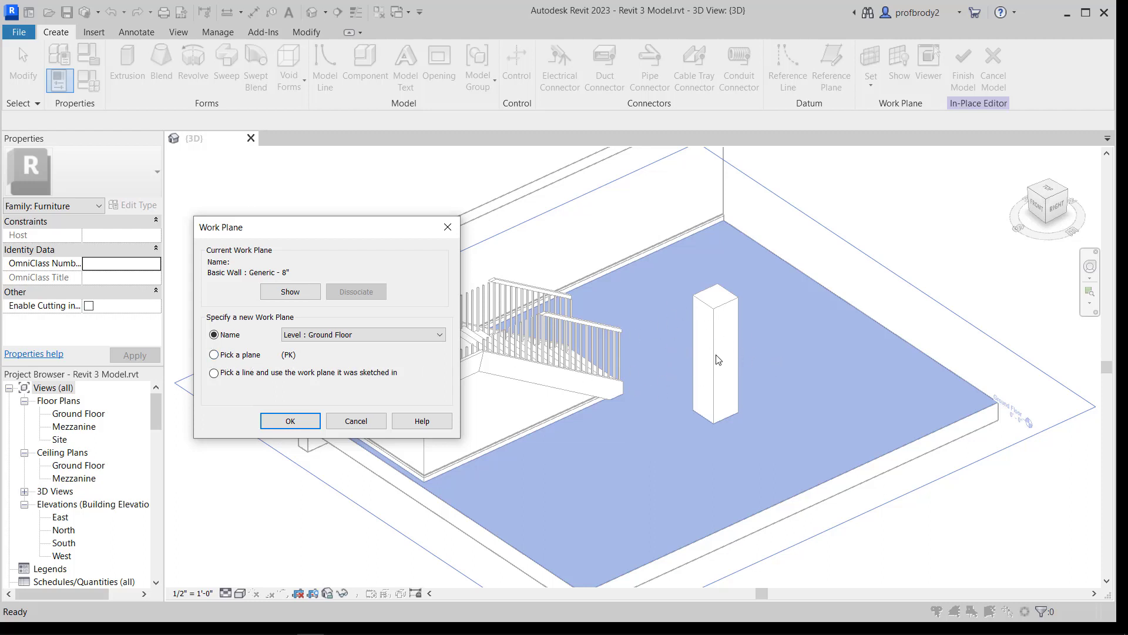
left_click(286, 422)
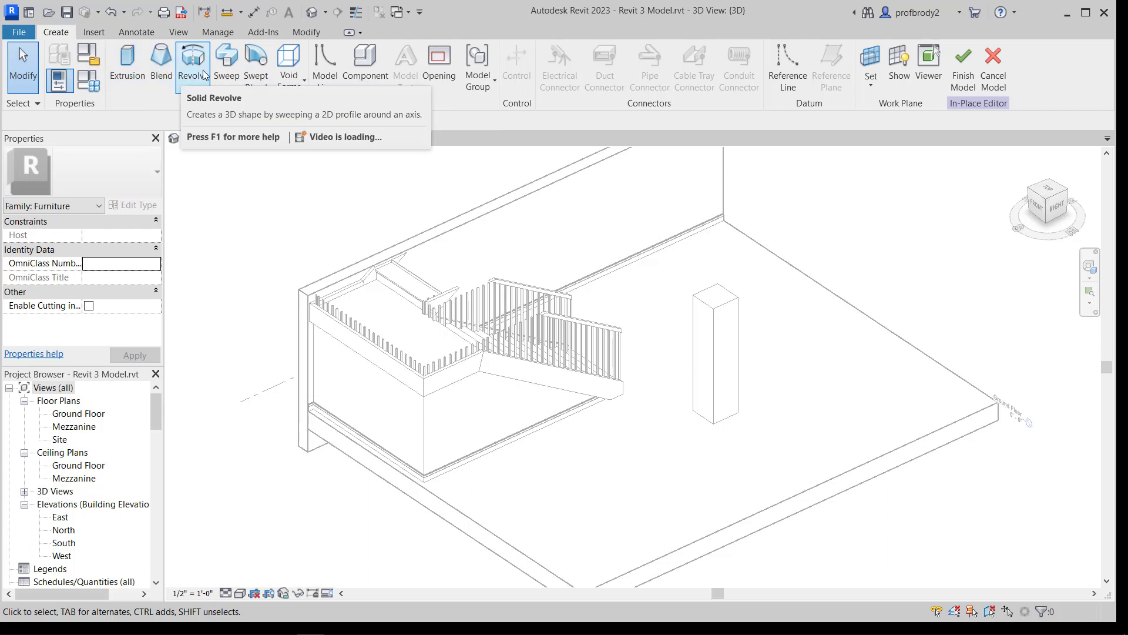
left_click(290, 70)
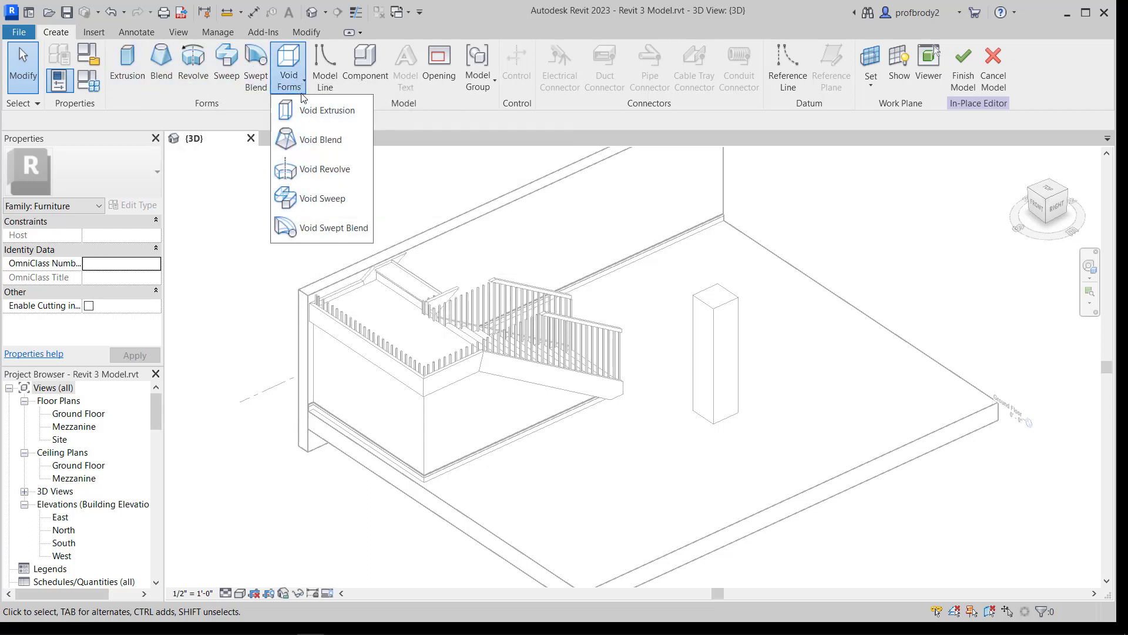
left_click(242, 101)
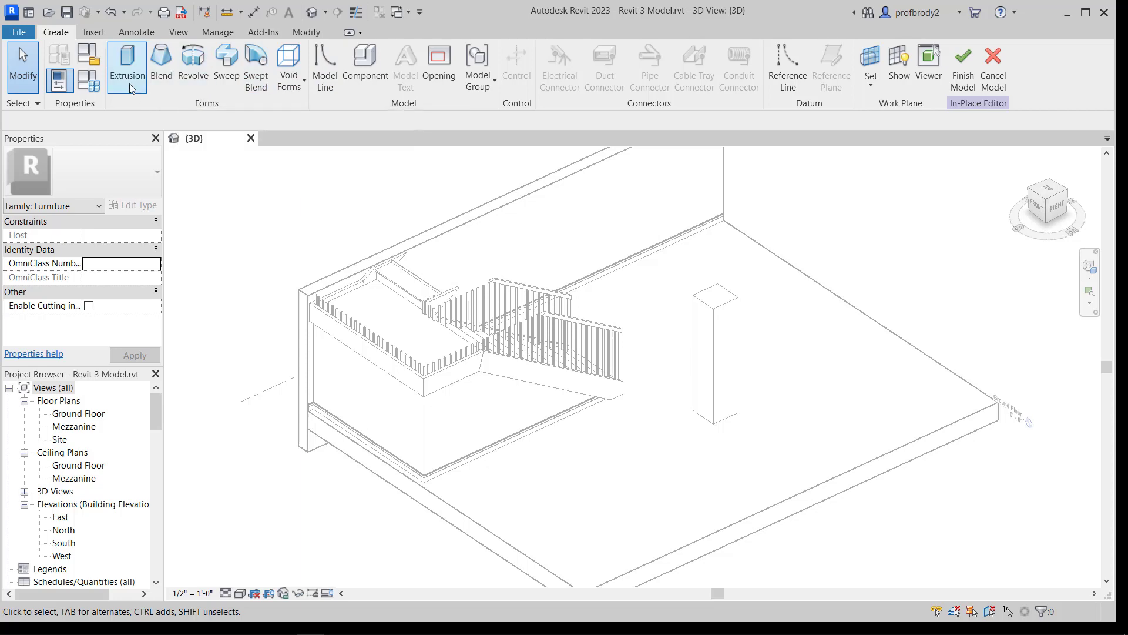
Step: Start an Extrusion in top view and sketch a circle around the square column with a radius of about 1'-4"
left_click(1053, 188)
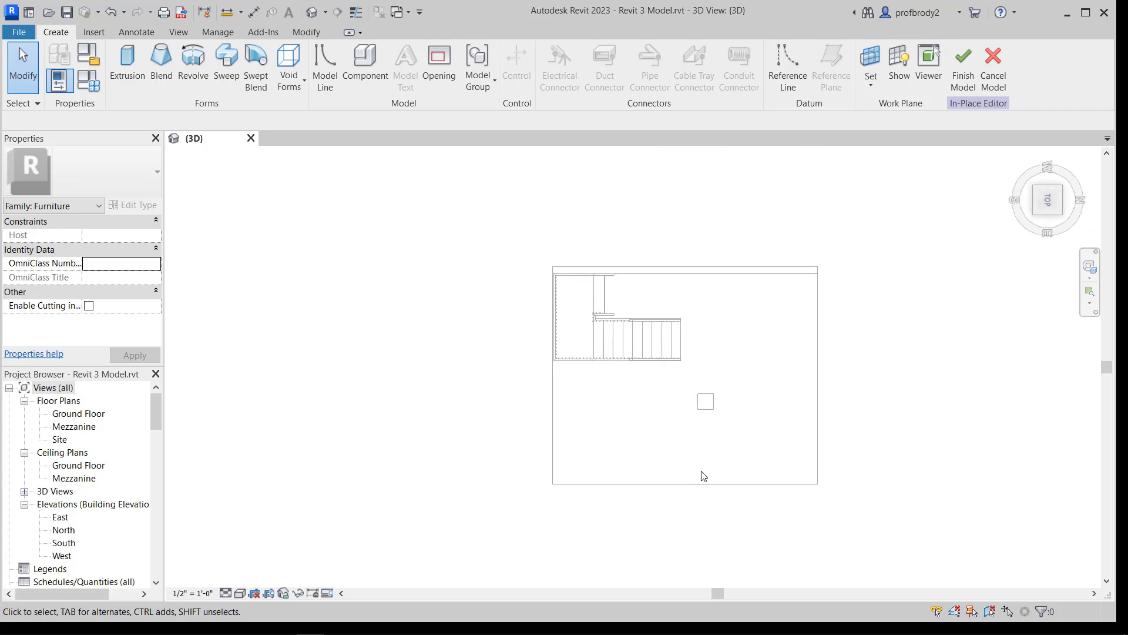
scroll(654, 402, "up", 4)
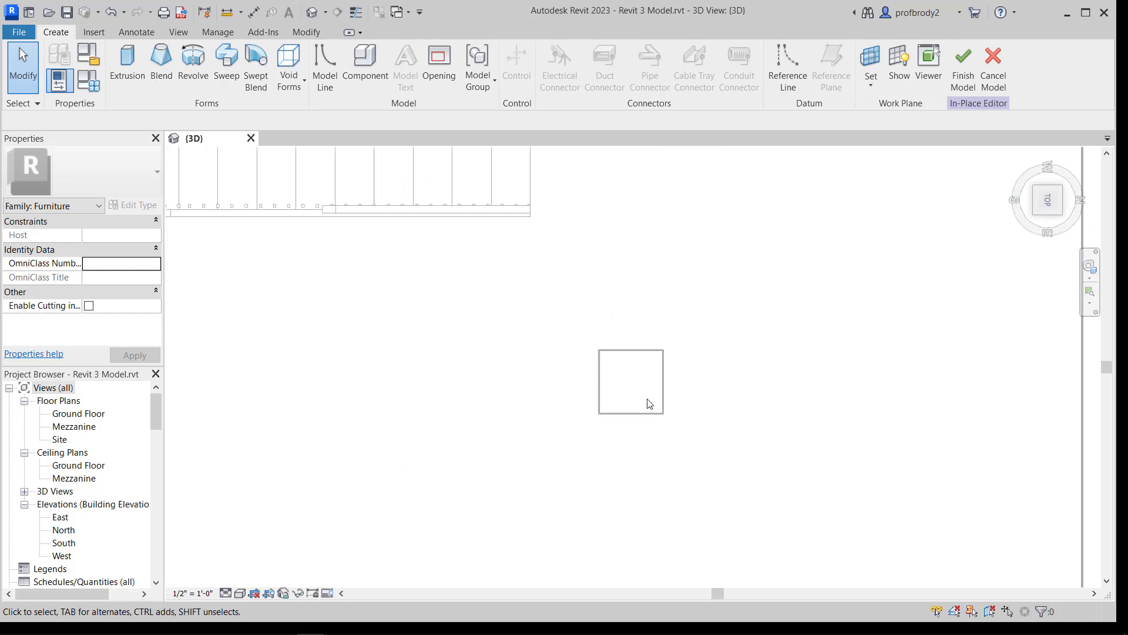
left_click(132, 66)
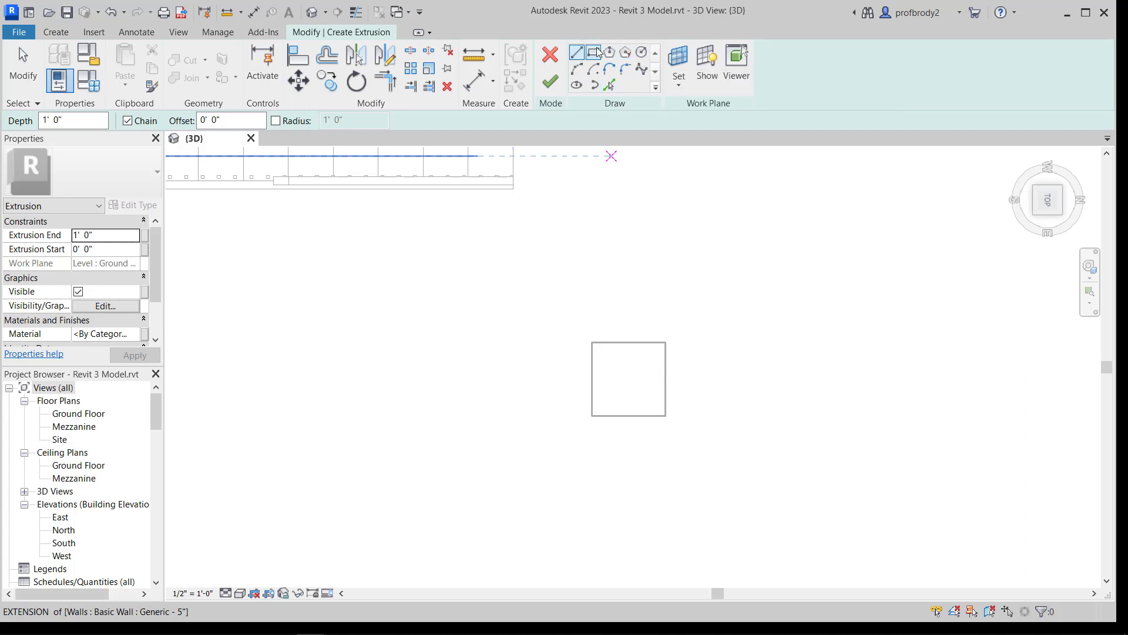
left_click(643, 53)
left_click(630, 378)
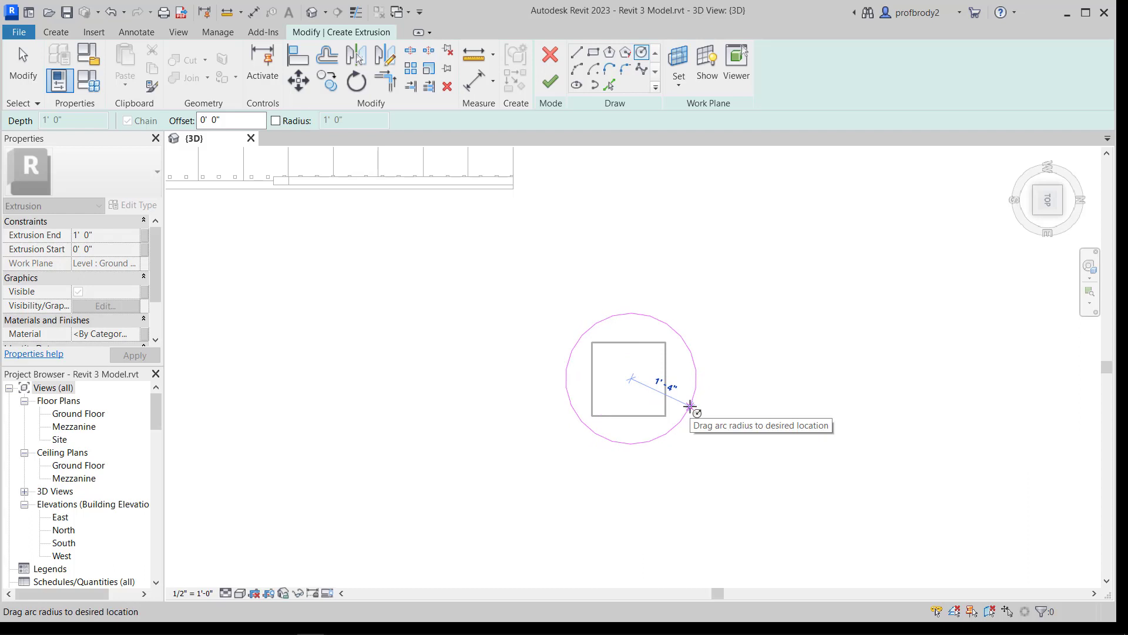
left_click(691, 406)
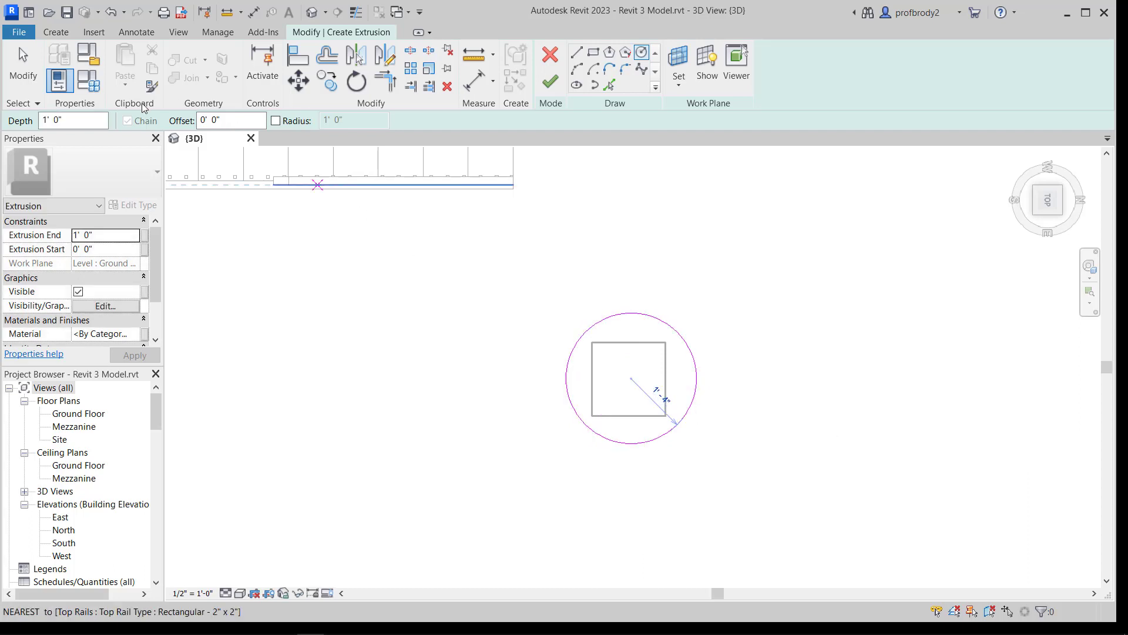
left_click(24, 65)
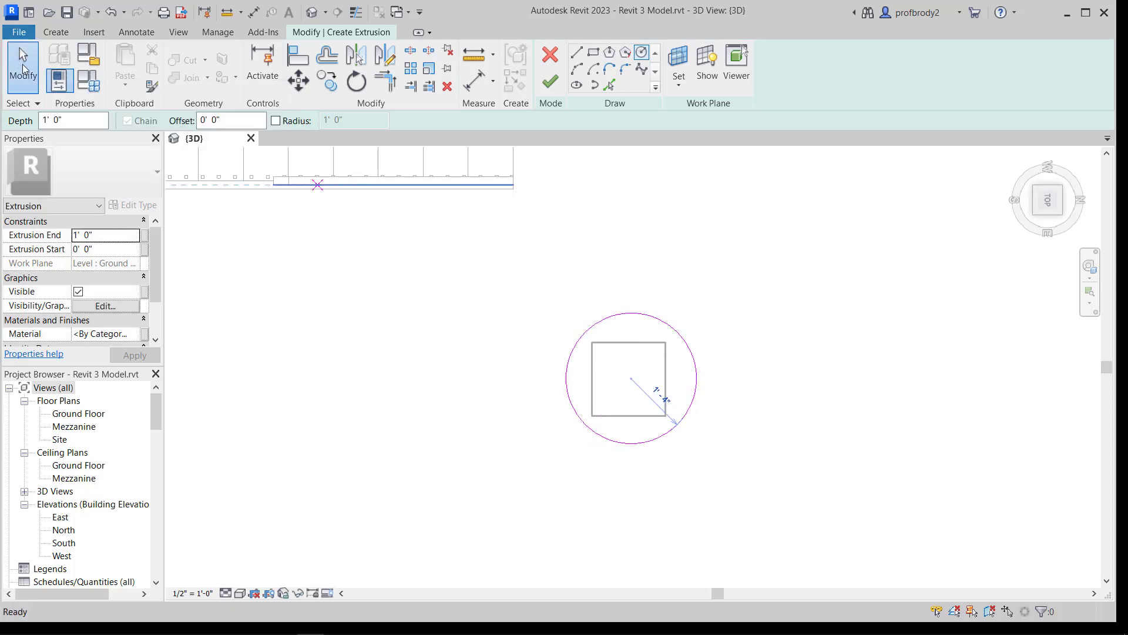
Step: Adjust the circle's position so it is centered on the column and set its radius to 14 inches
left_click(576, 419)
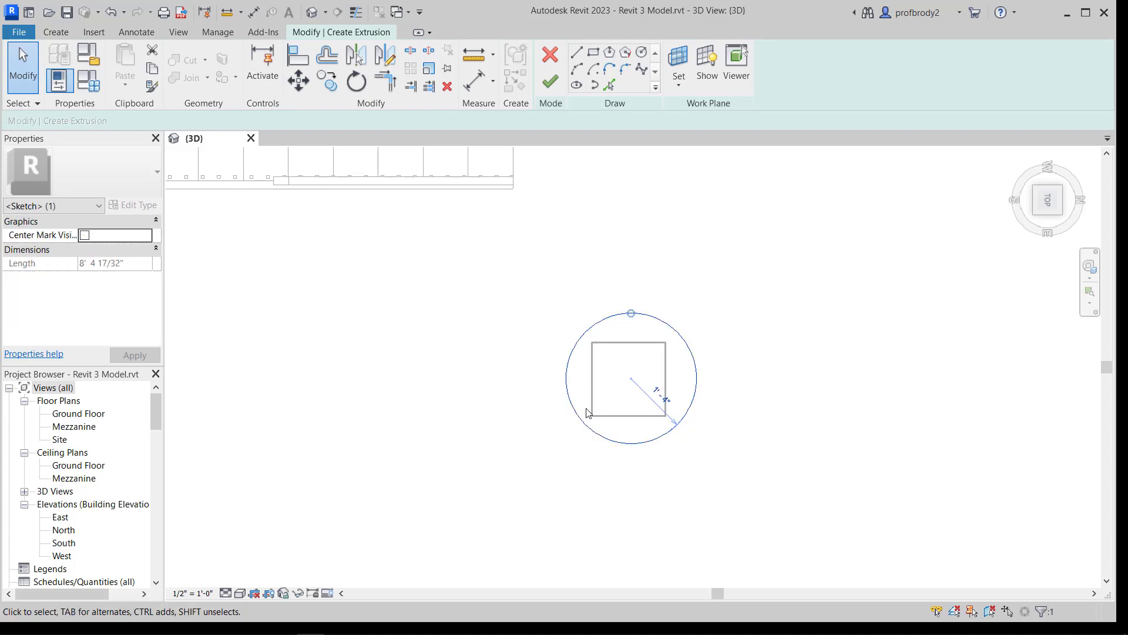
left_click_drag(690, 402, 693, 402)
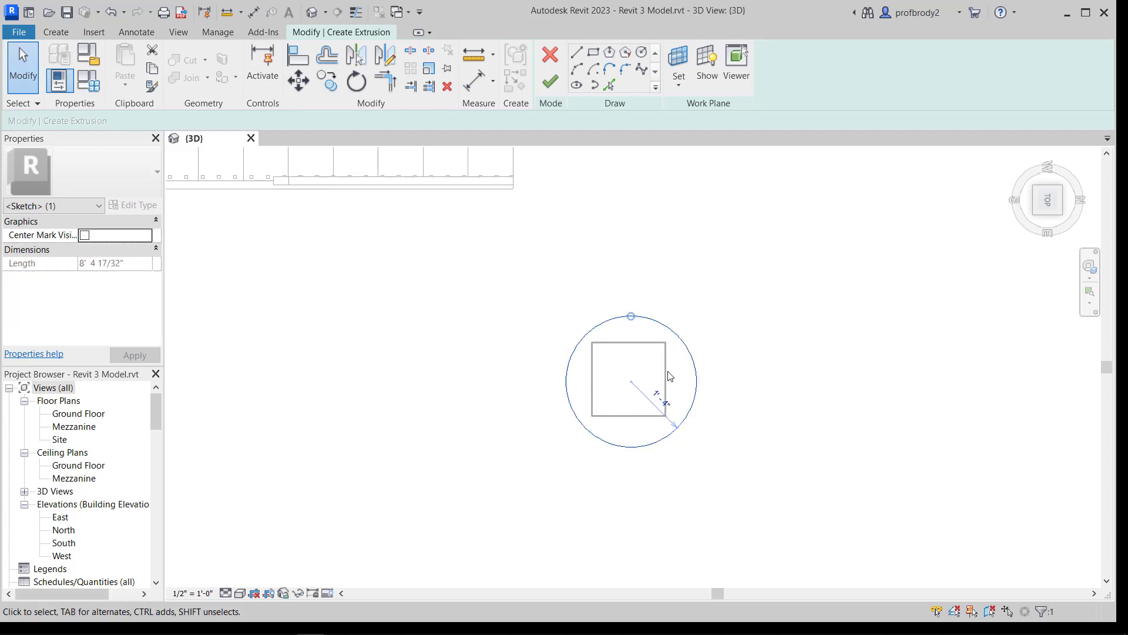
left_click_drag(634, 316, 641, 332)
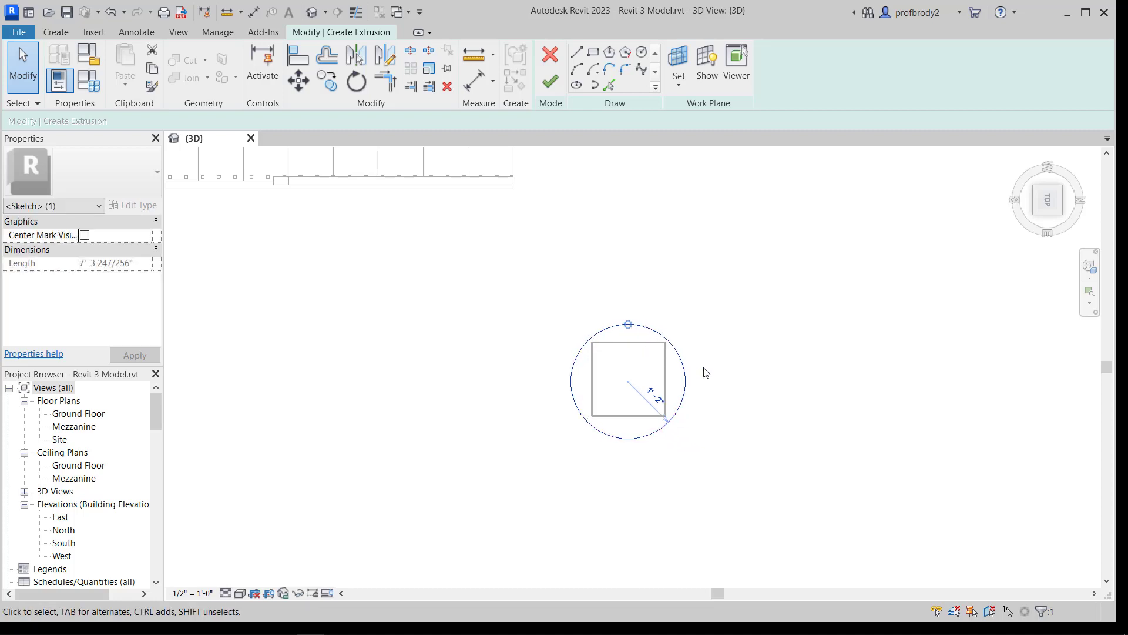
left_click(659, 401)
type("1")
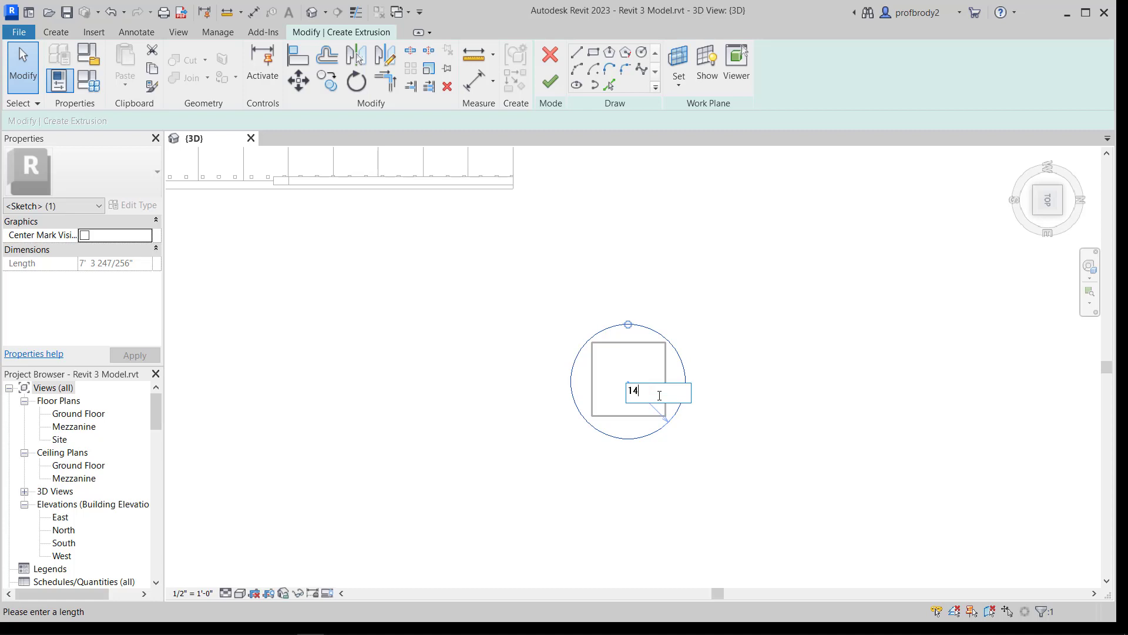
type("4")
key("Return")
left_click(729, 406)
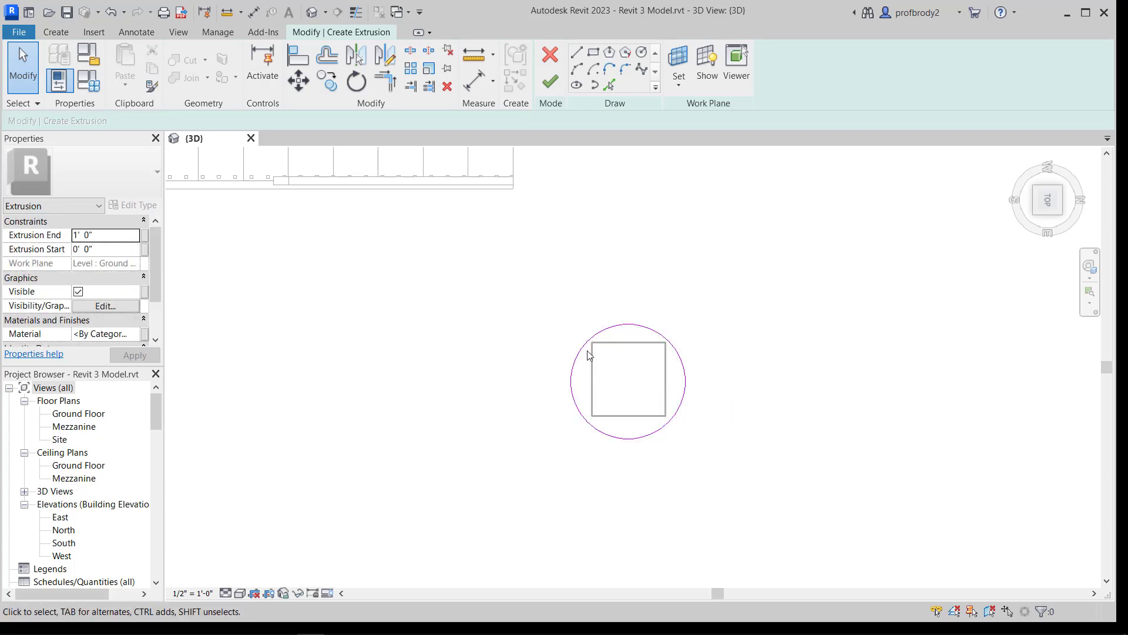
Step: Offset a copy of the circle 2' outward to form the bench's outer edge
left_click(325, 62)
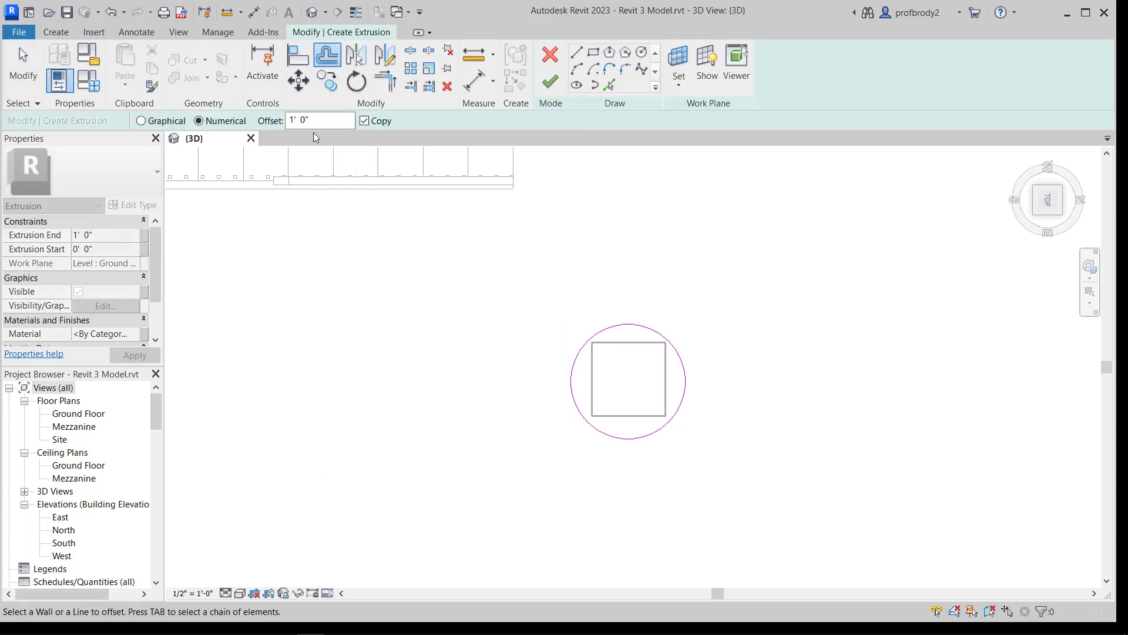
left_click_drag(316, 120, 282, 119)
type("2")
left_click(593, 339)
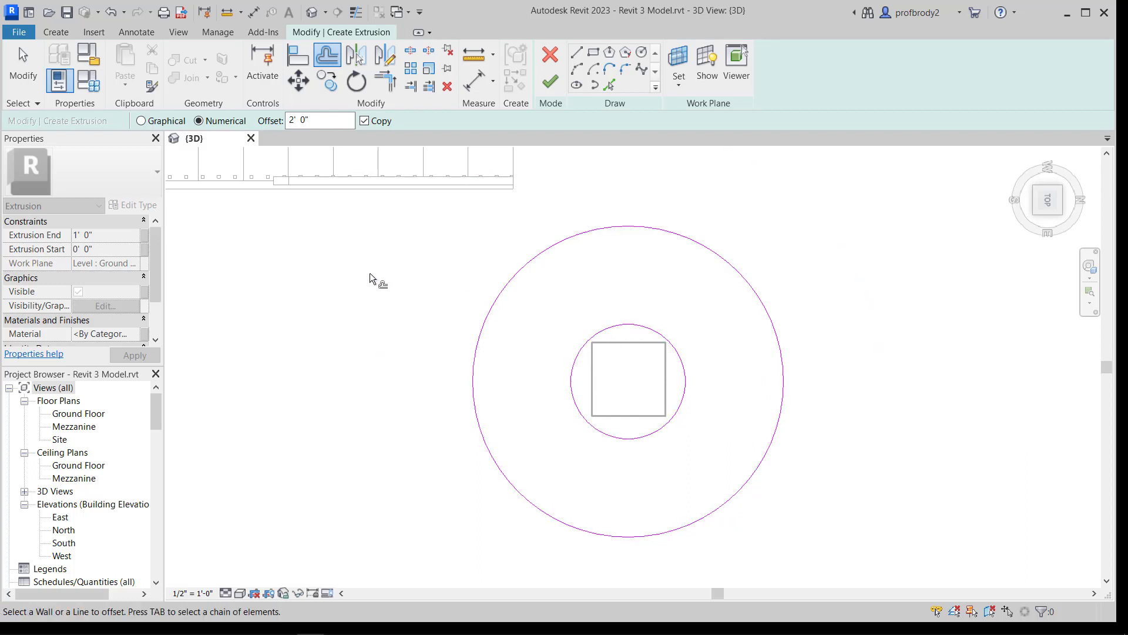
key("Escape")
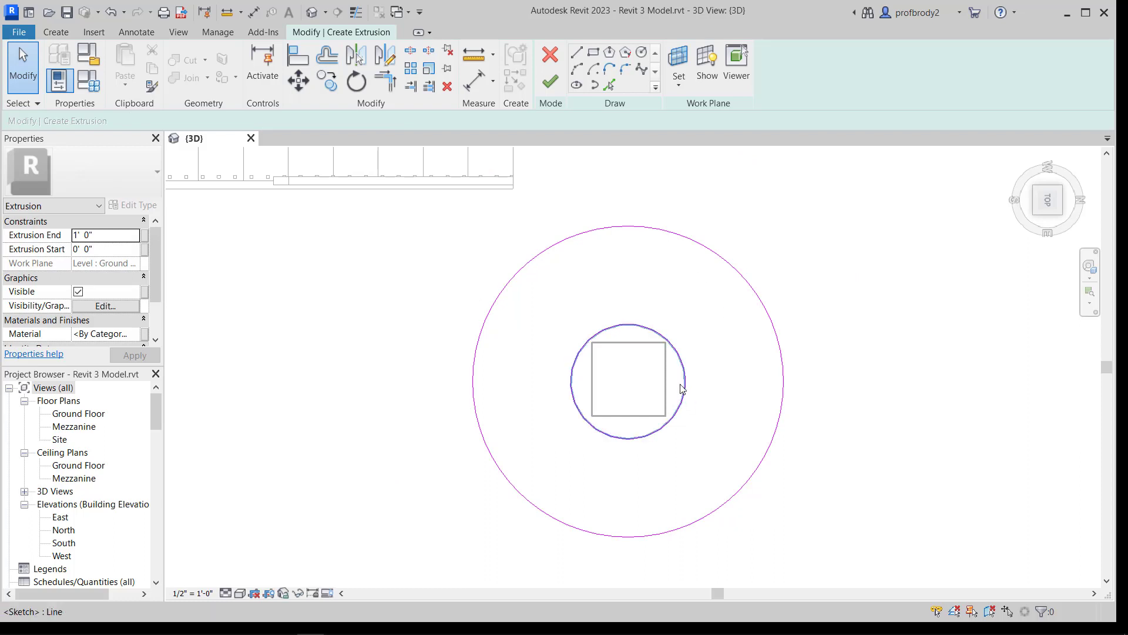
Step: Set the bench's extrusion end to 1' 6" and finish the two-circle sketch to create the ring extrusion
left_click(101, 239)
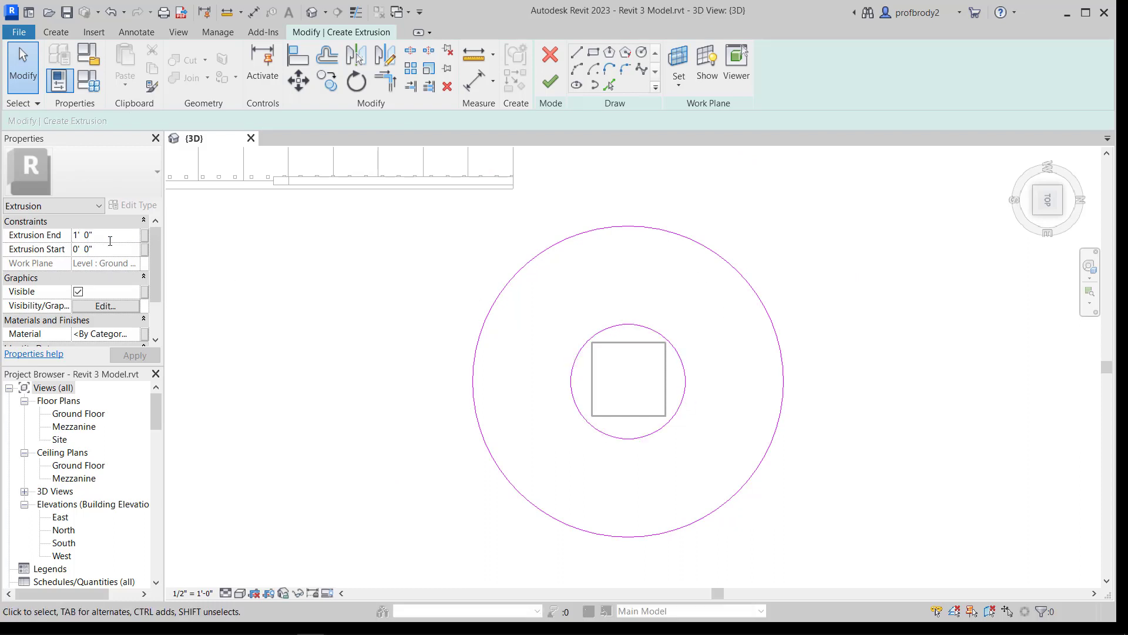
left_click(56, 236)
type("1")
key("Return")
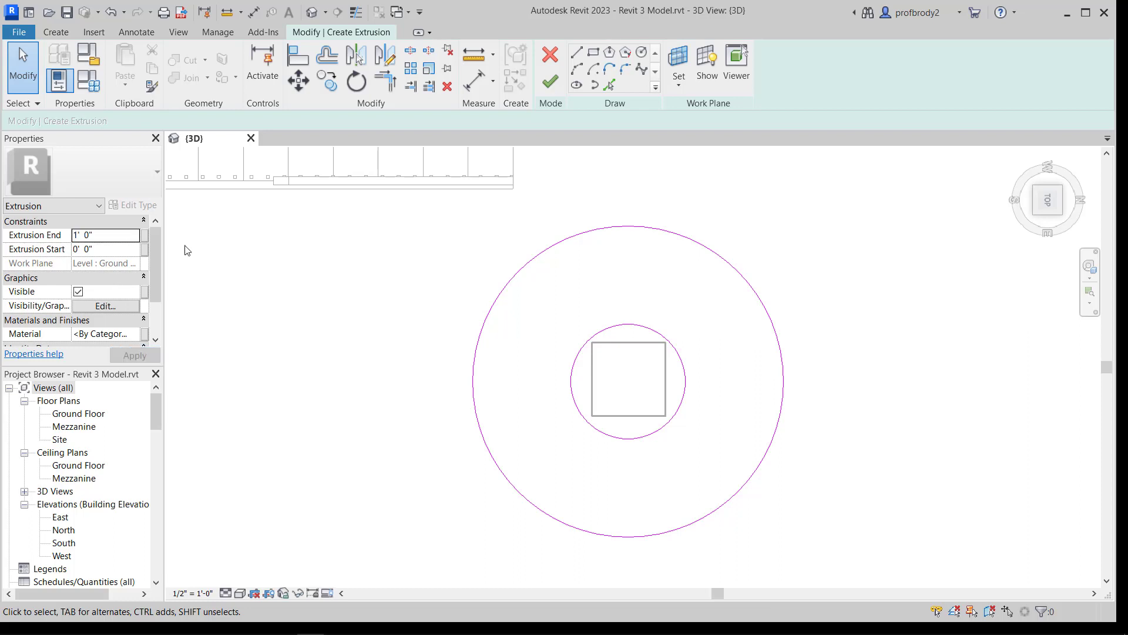
left_click(113, 236)
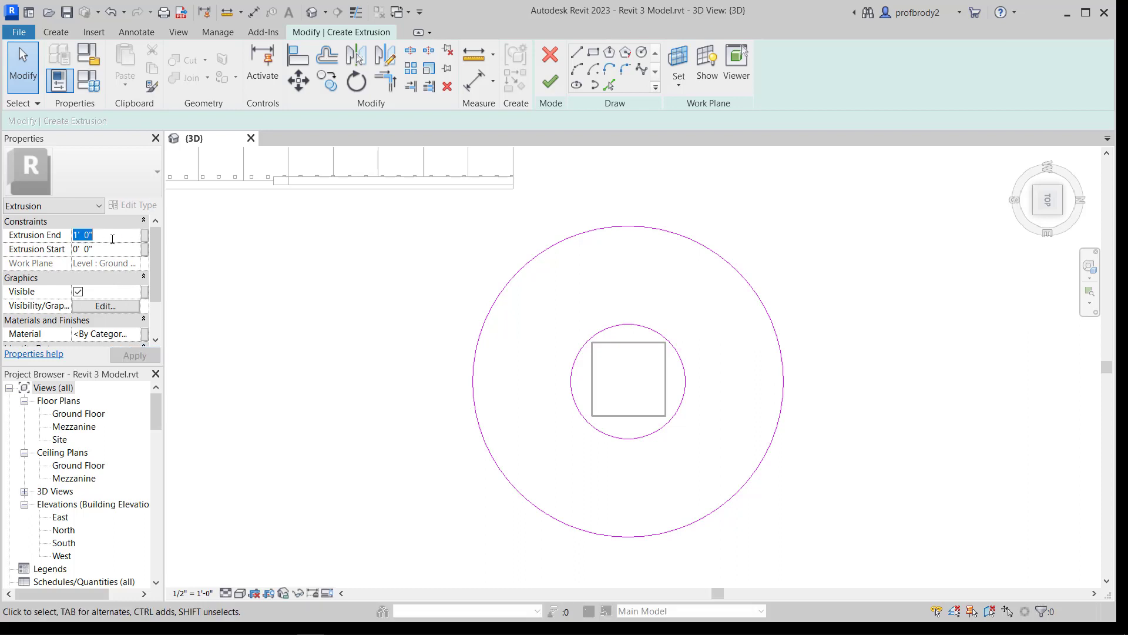
type("1*")
key("Return")
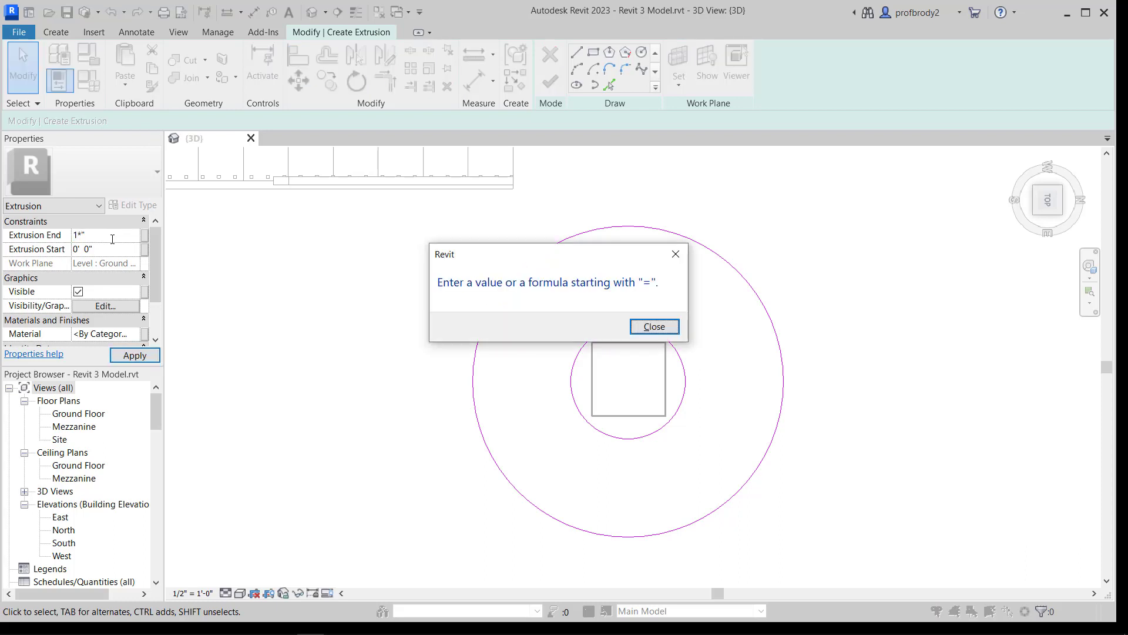
left_click(654, 326)
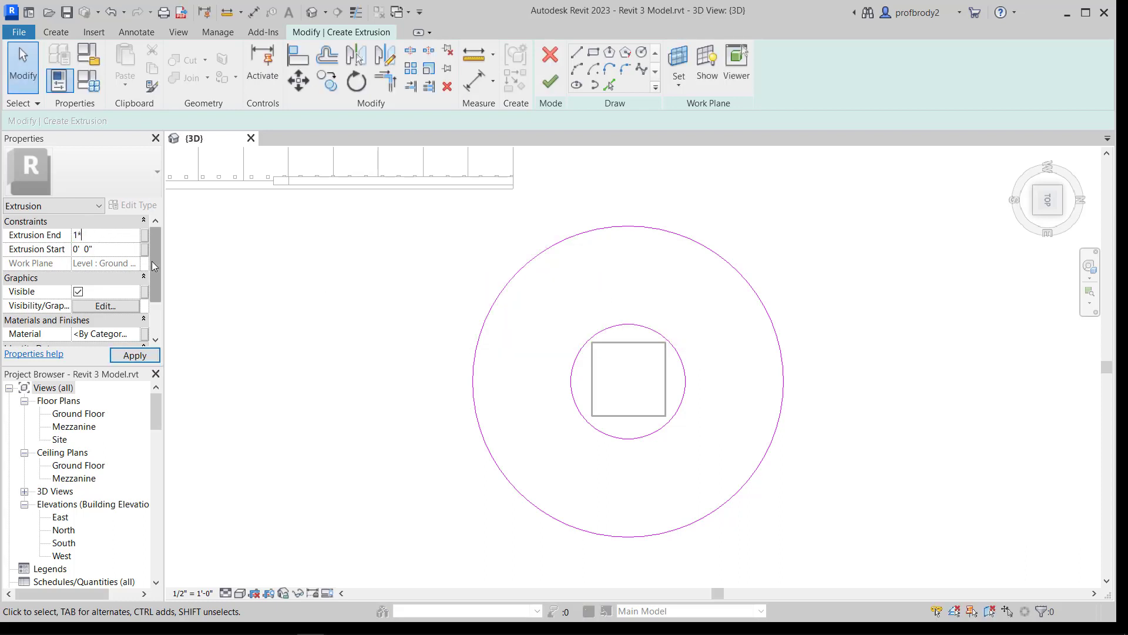
type("8\"")
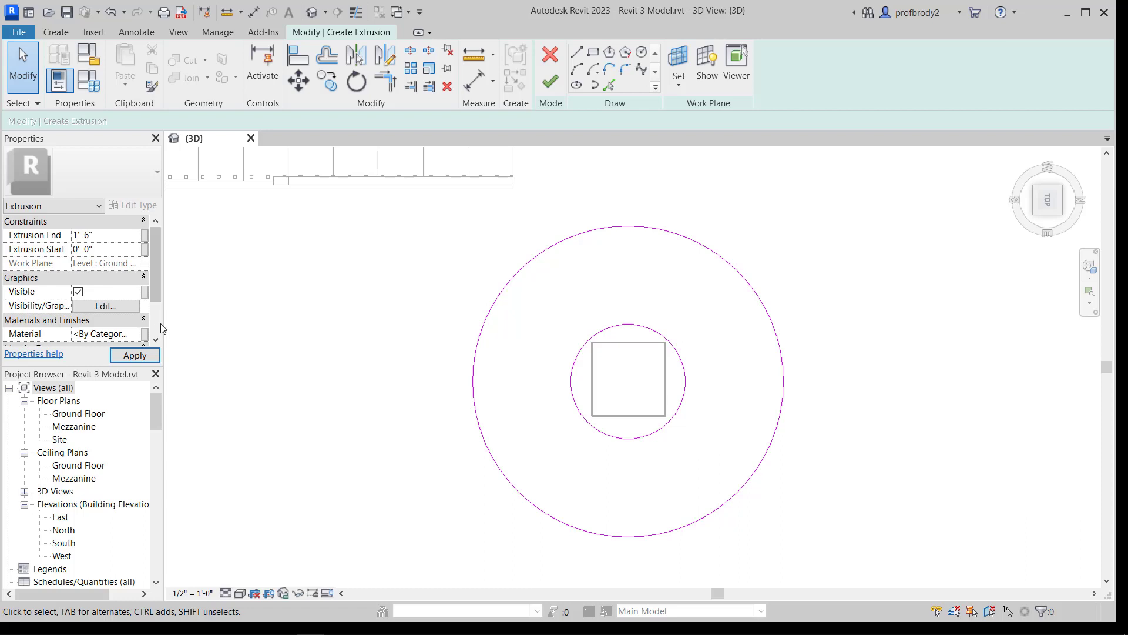
left_click(147, 354)
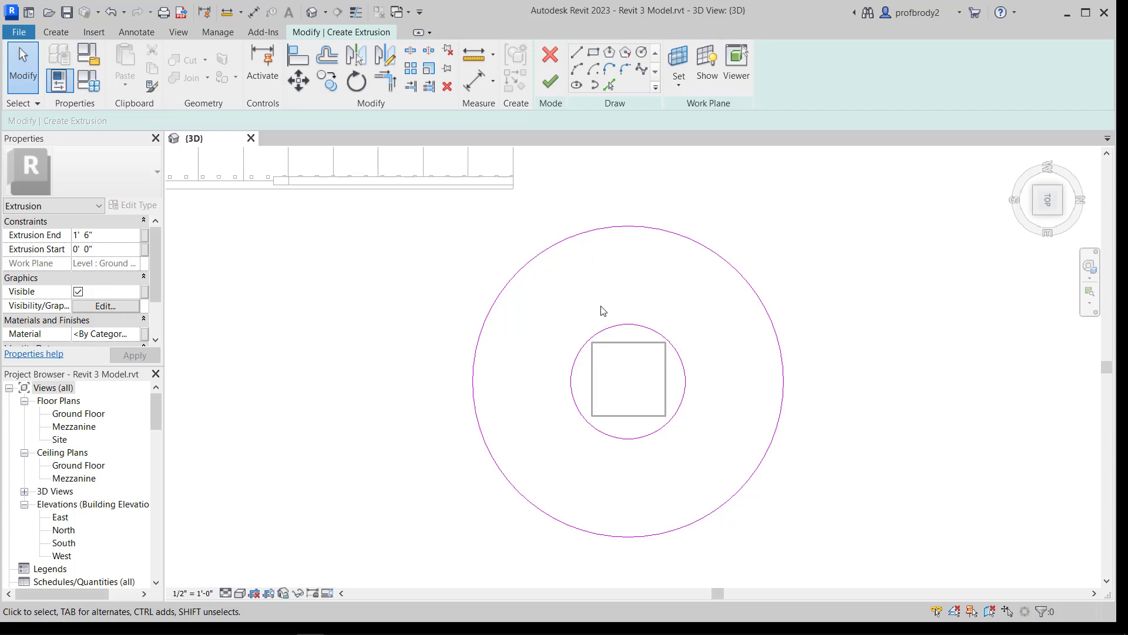
mouse_move(609, 333)
middle_mouse_down("shift")
mouse_move(623, 252)
mouse_move(674, 185)
mouse_move(675, 227)
mouse_move(681, 203)
middle_mouse_up("shift")
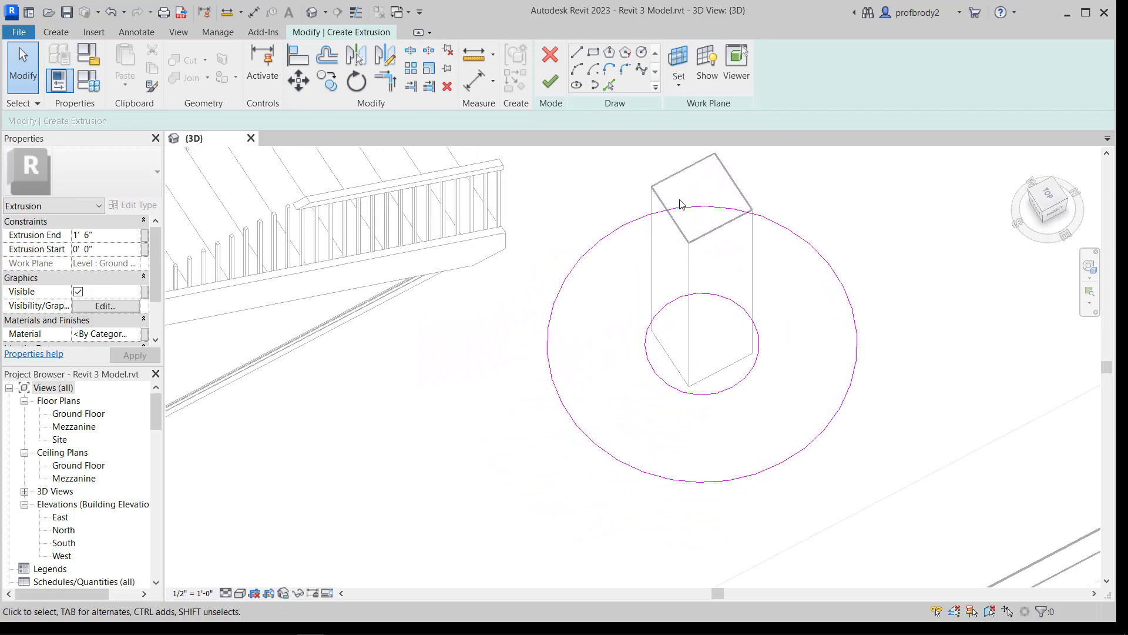
left_click(551, 84)
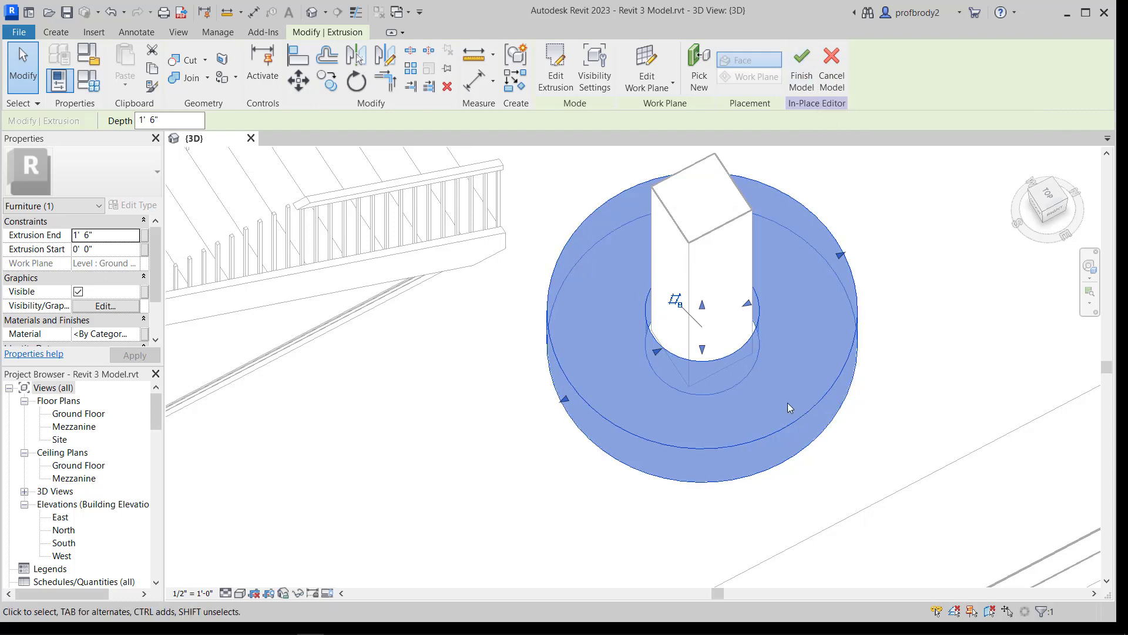
Step: Shift the extrusion's outer face sideways with its shape handles and bring it back to about its starting position
middle_click_drag(573, 323, 665, 189, "shift")
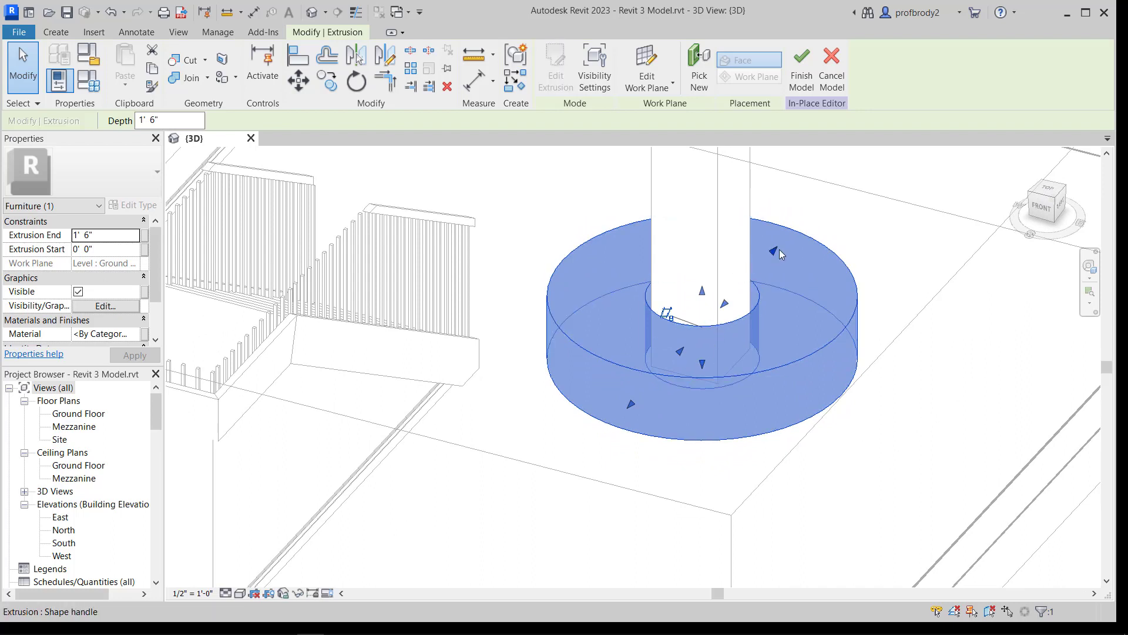
left_click_drag(776, 253, 778, 247)
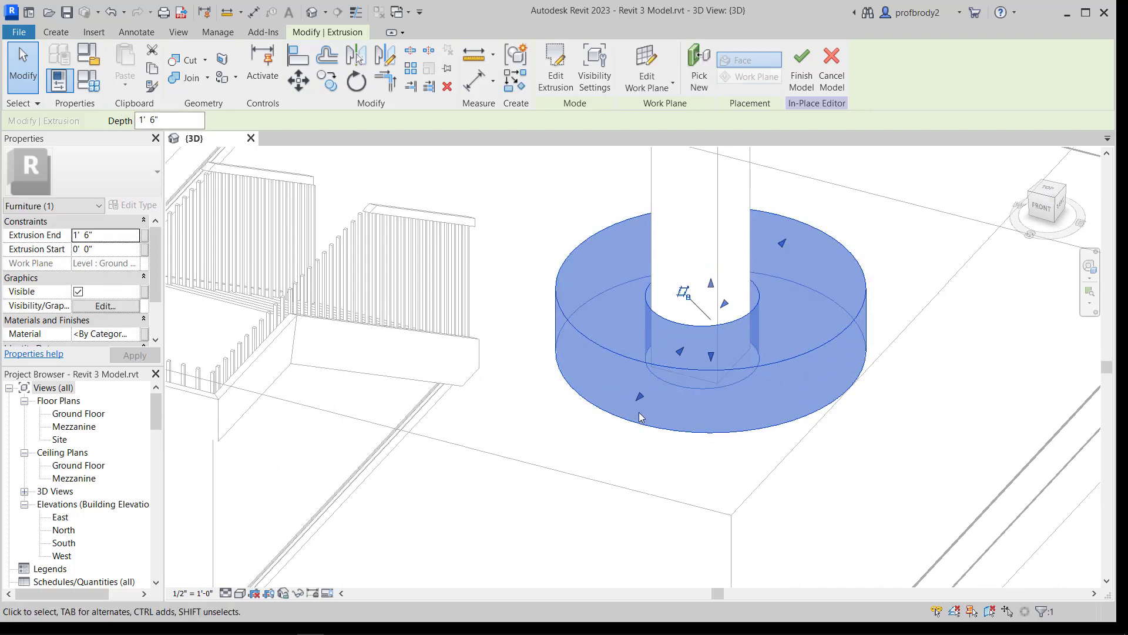
left_click_drag(637, 402, 635, 404)
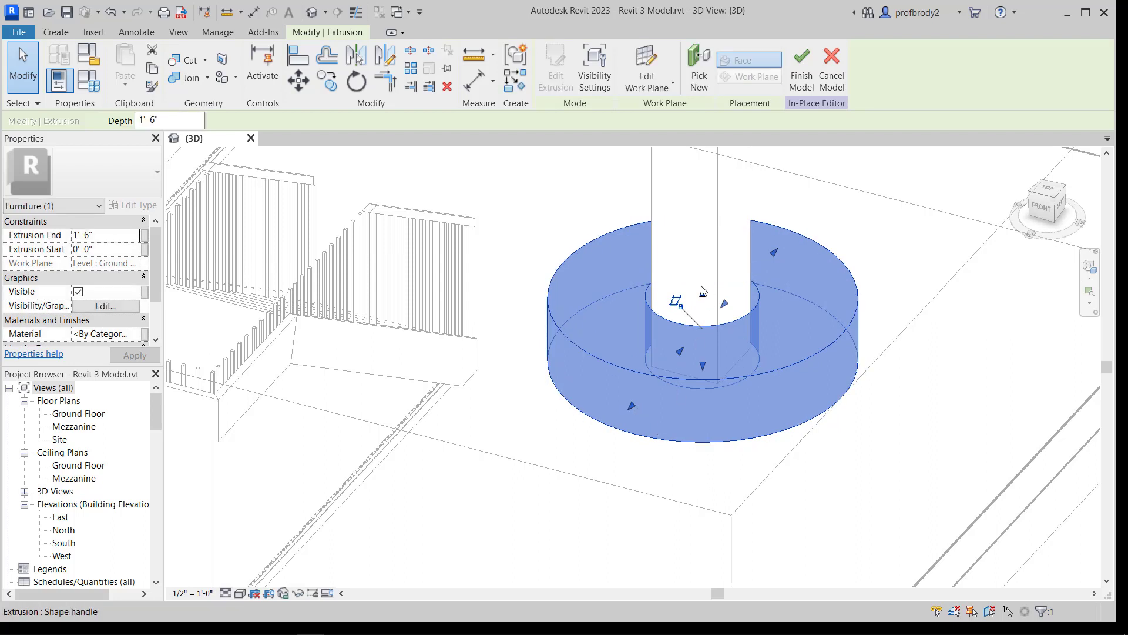
Step: Raise the underside of the ring extrusion in front view to leave a seat slab about 1 3/16" thick
left_click_drag(704, 365, 704, 349)
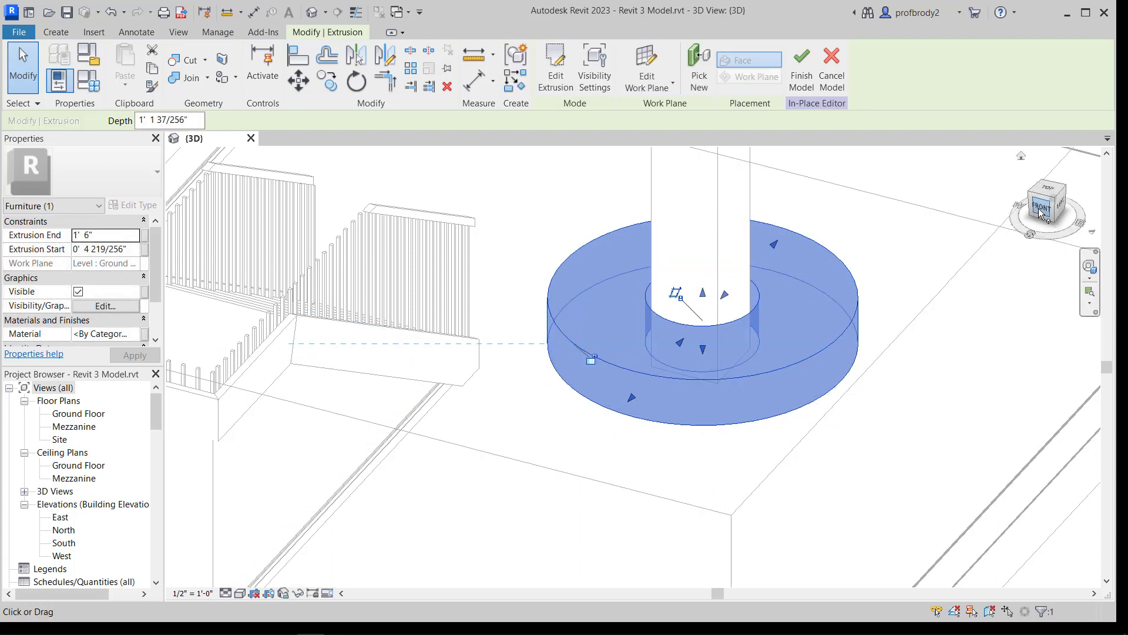
left_click(1041, 211)
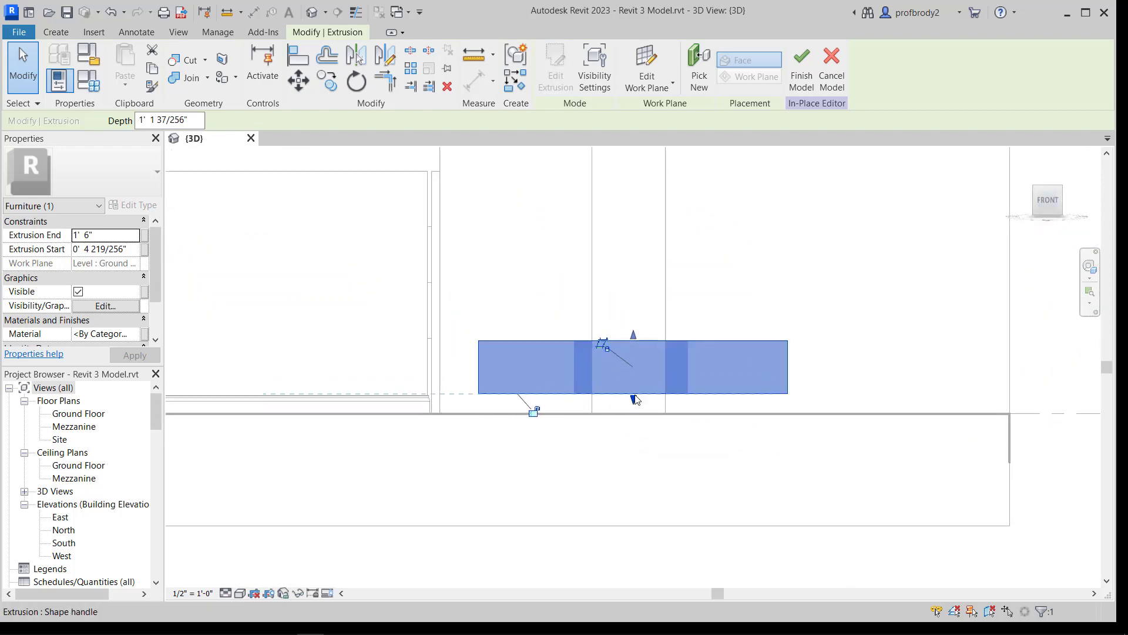
left_click_drag(635, 400, 635, 355)
scroll(634, 349, "up", 2)
scroll(635, 351, "up", 1)
left_click_drag(635, 348, 635, 339)
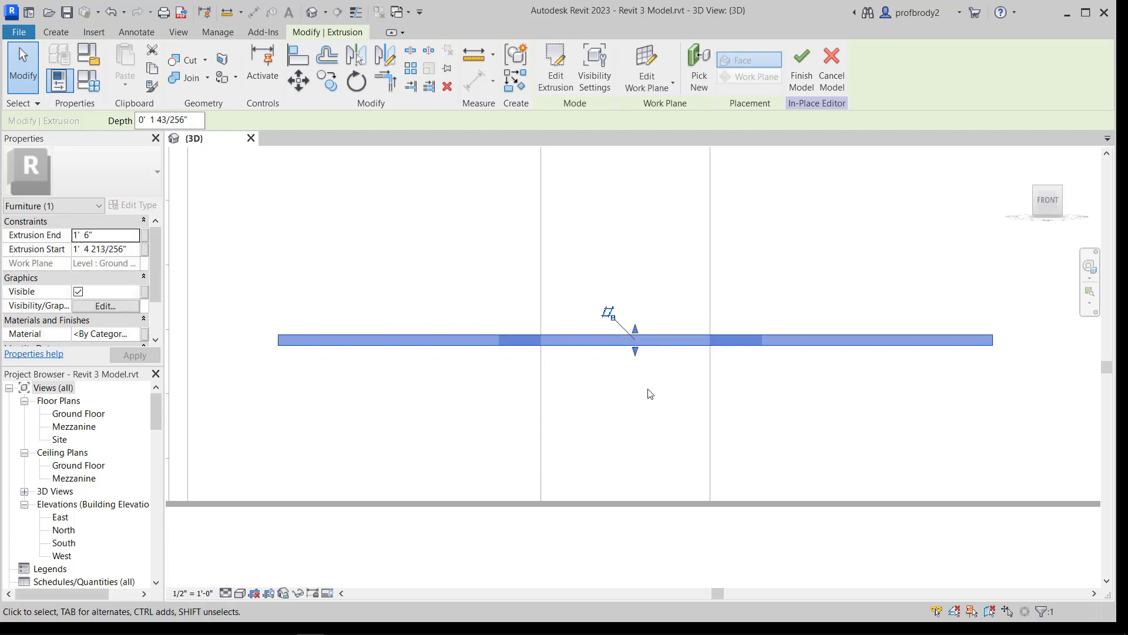
middle_click_drag(716, 377, 687, 471, "shift")
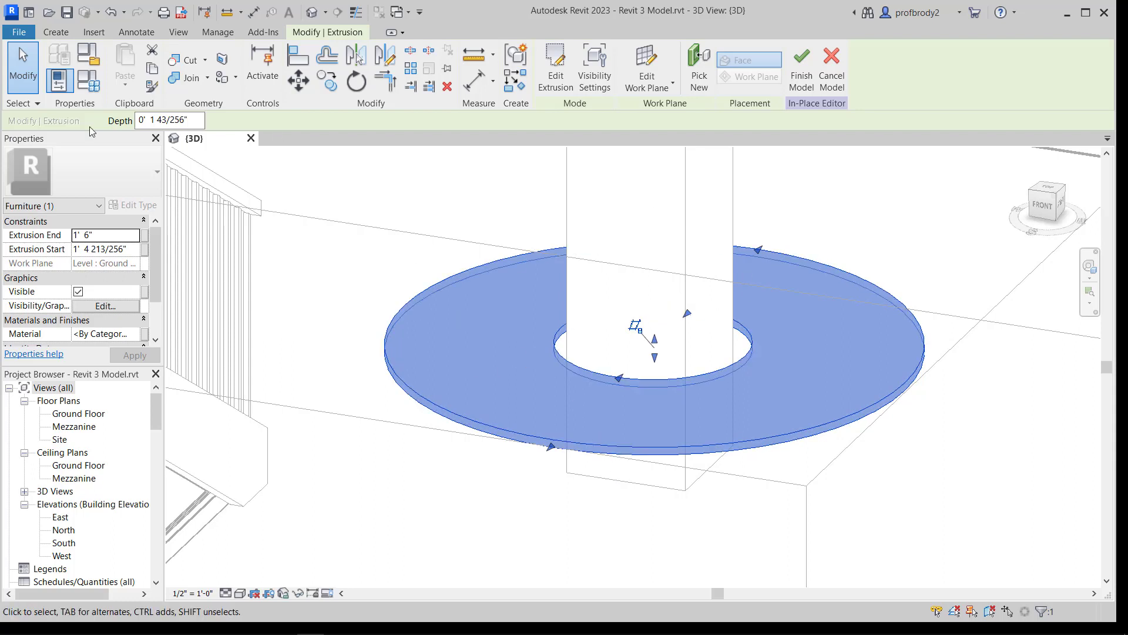
Step: Start a Blend and pick the underside of the seat slab as its work plane
left_click(56, 32)
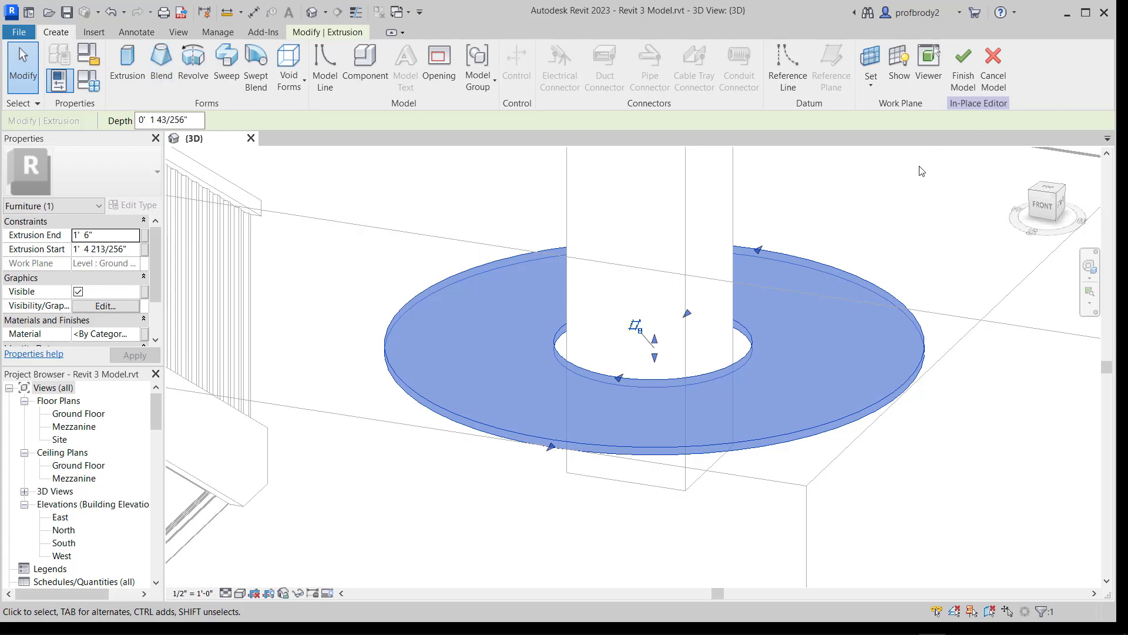
left_click(160, 59)
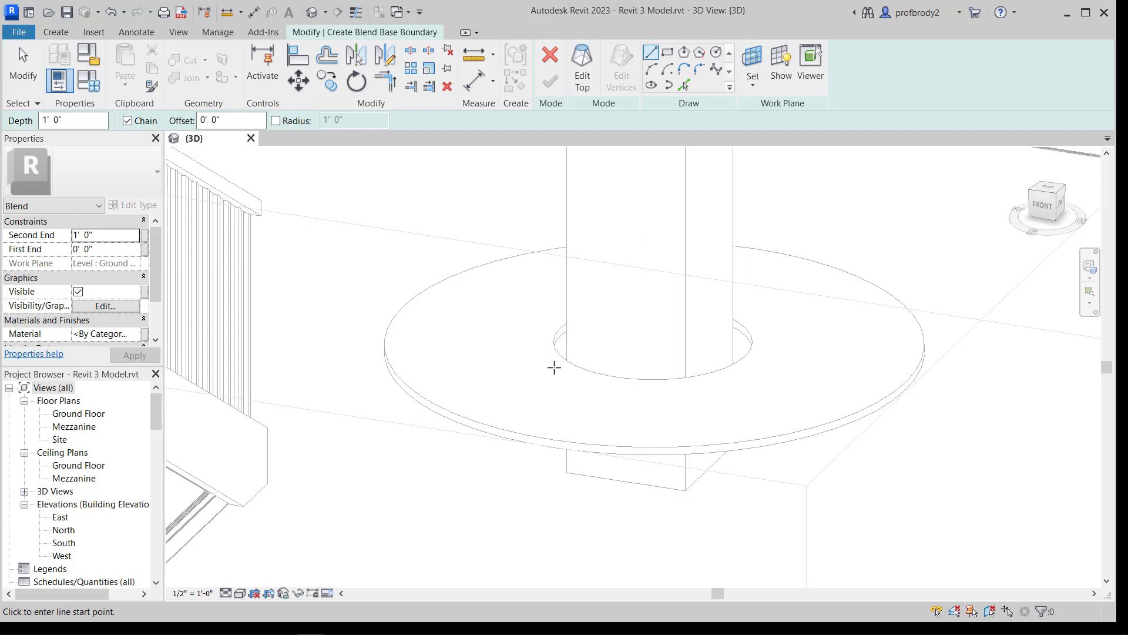
left_click(753, 58)
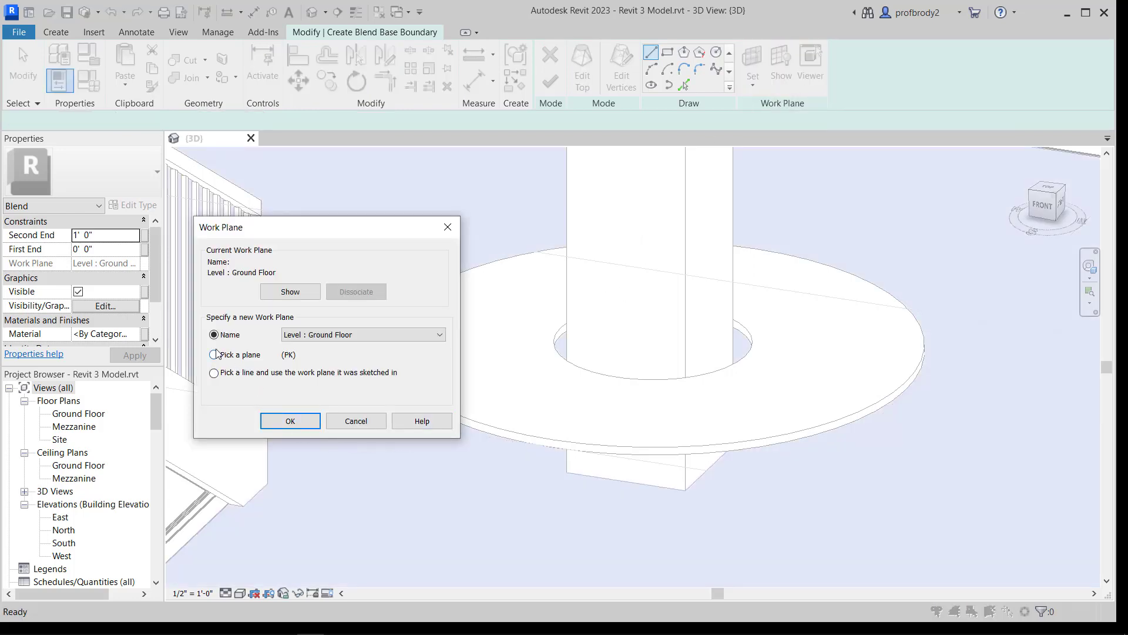
left_click(285, 424)
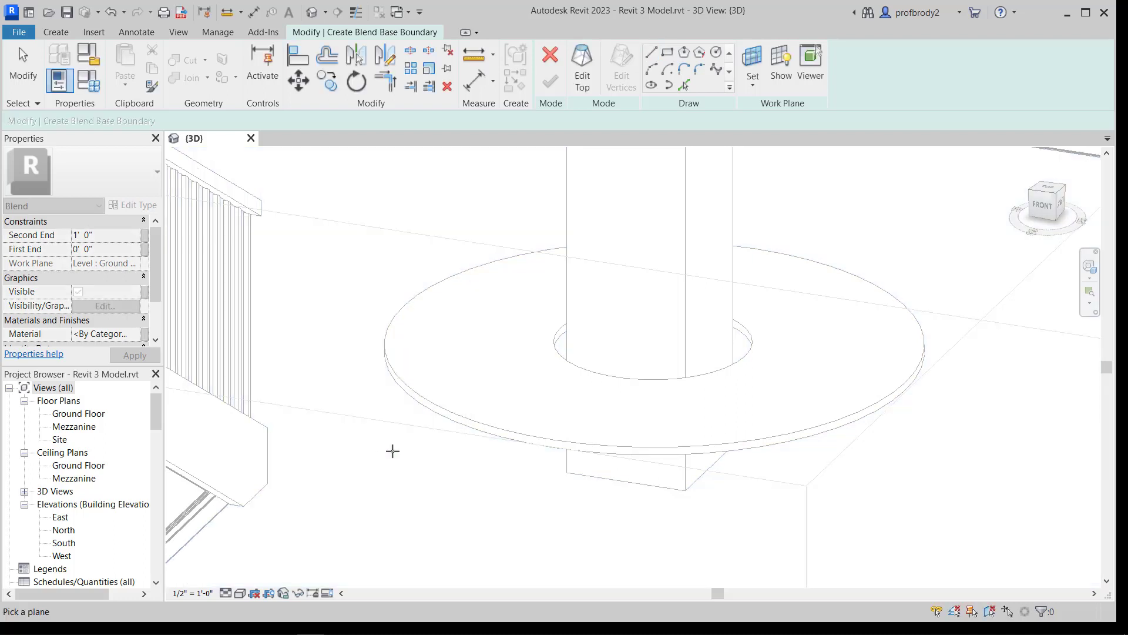
middle_click_drag(403, 451, 446, 292)
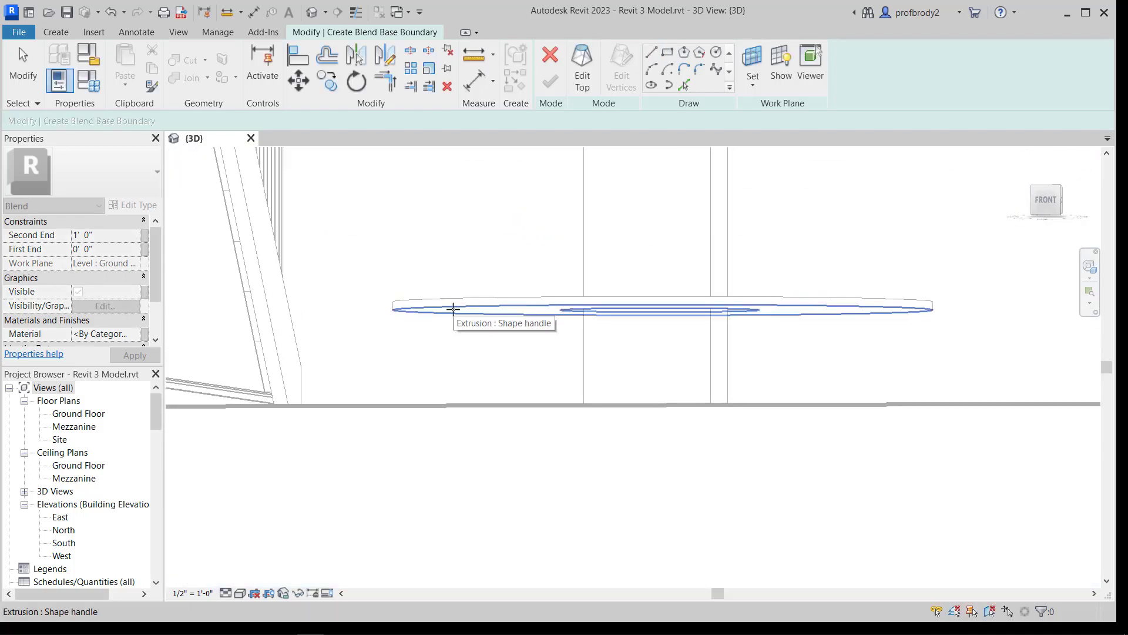
left_click(452, 309)
Step: Sketch a circle with a radius of about 2 1/2" on the seat's underside as the blend base, and switch to editing the top boundary
mouse_move(506, 335)
middle_mouse_down("shift")
mouse_move(506, 385)
mouse_move(486, 405)
mouse_move(496, 335)
middle_mouse_up("shift")
scroll(506, 327, "up", 4)
scroll(507, 326, "up", 1)
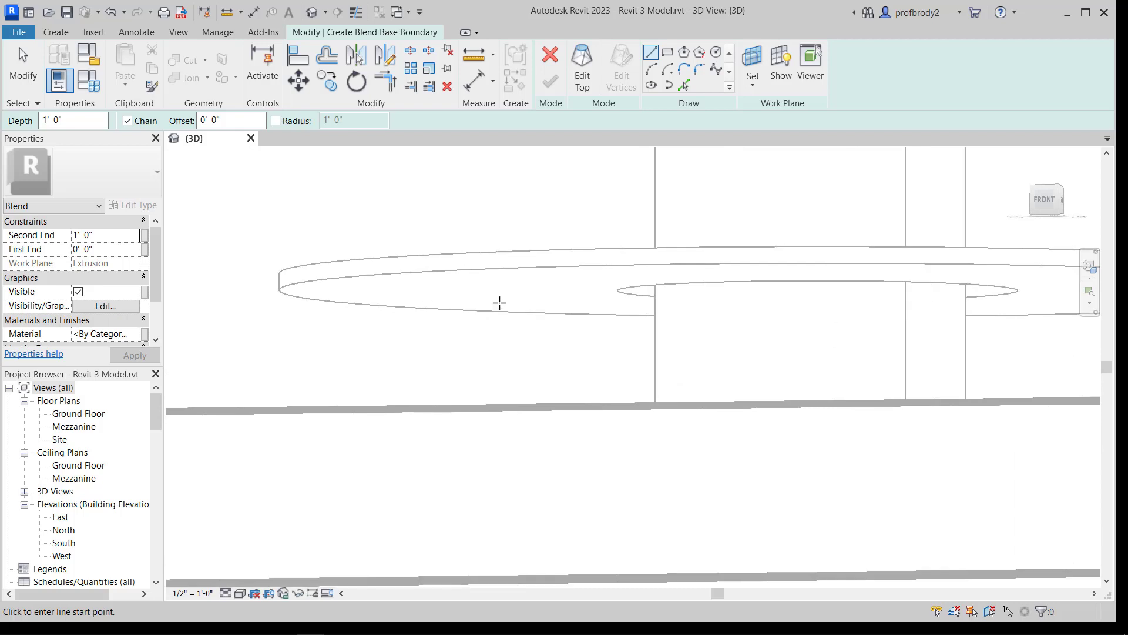
left_click(715, 54)
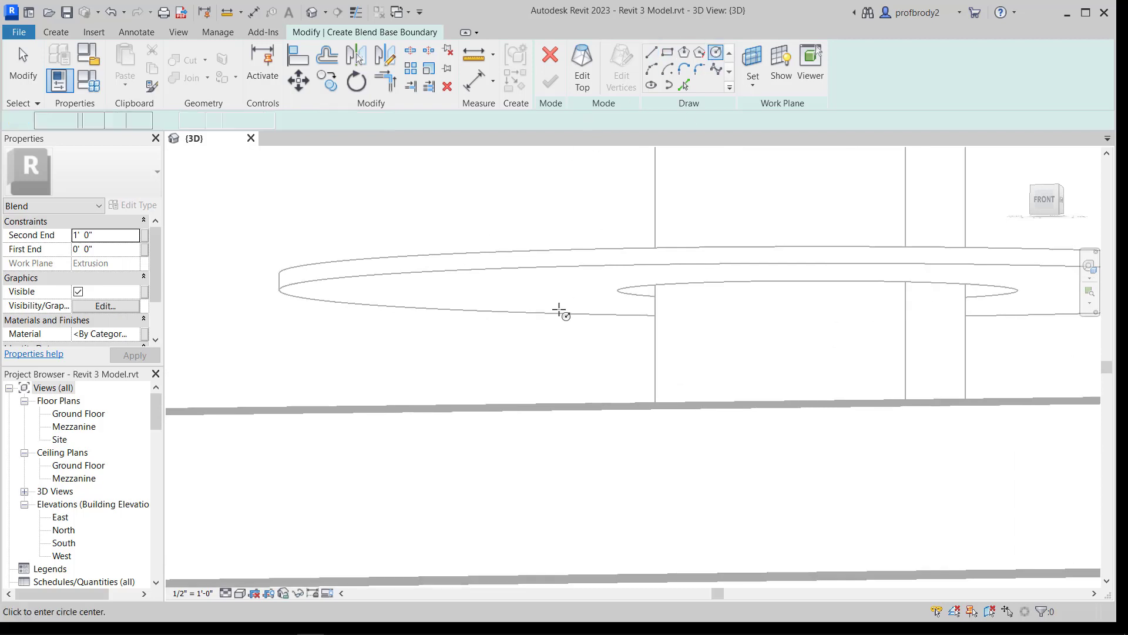
left_click(508, 285)
left_click(519, 286)
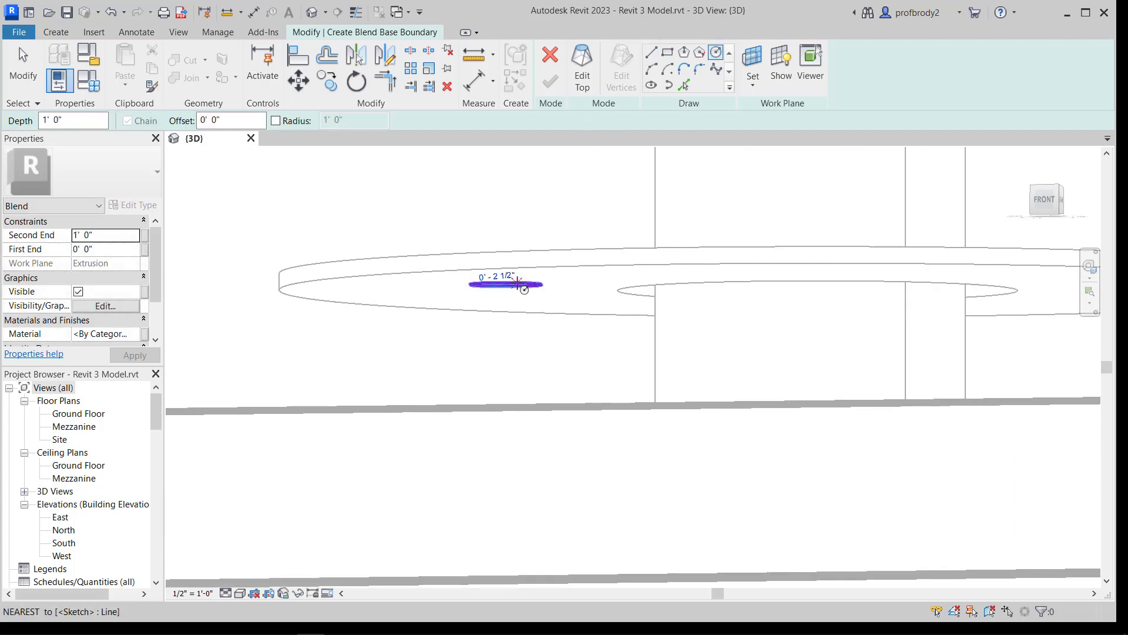
scroll(502, 291, "up", 3)
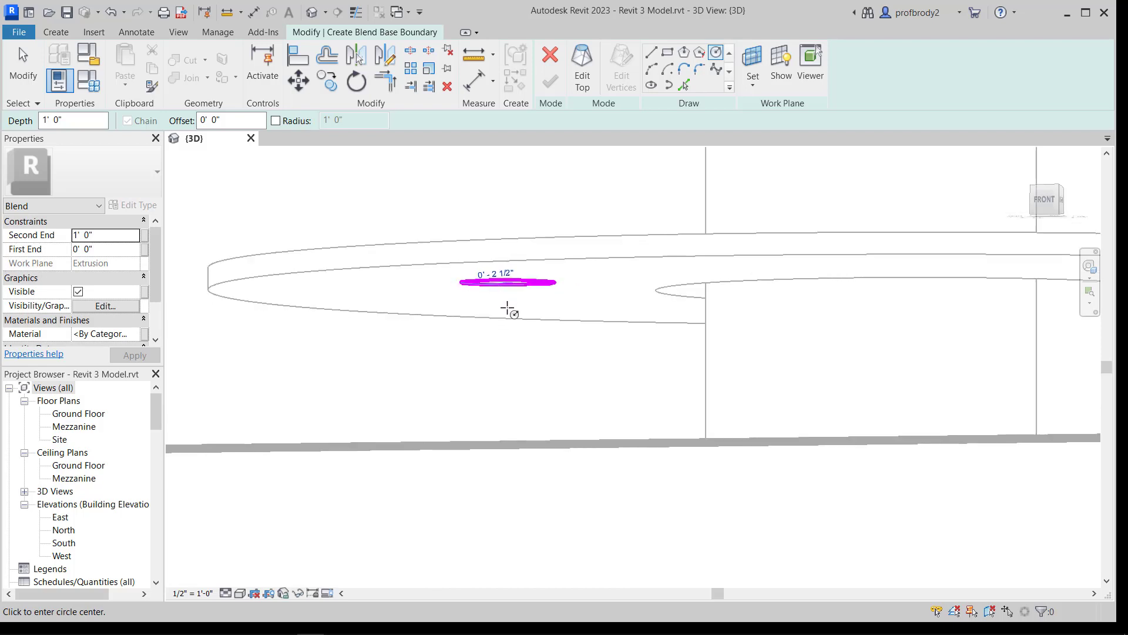
middle_click_drag(513, 311, 514, 388, "shift")
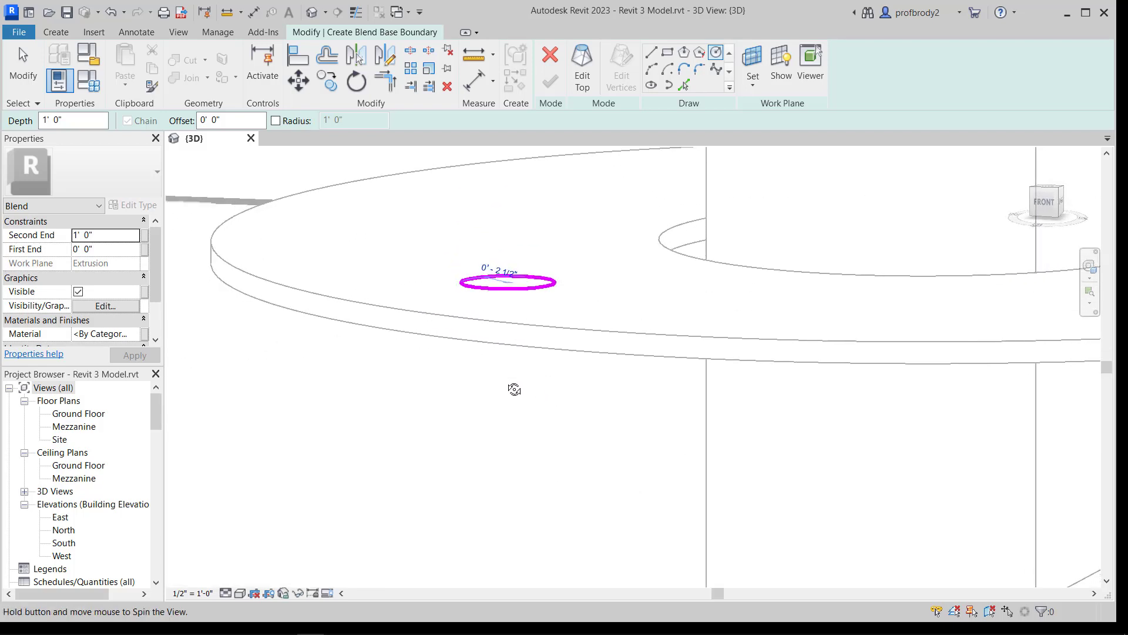
left_click(584, 71)
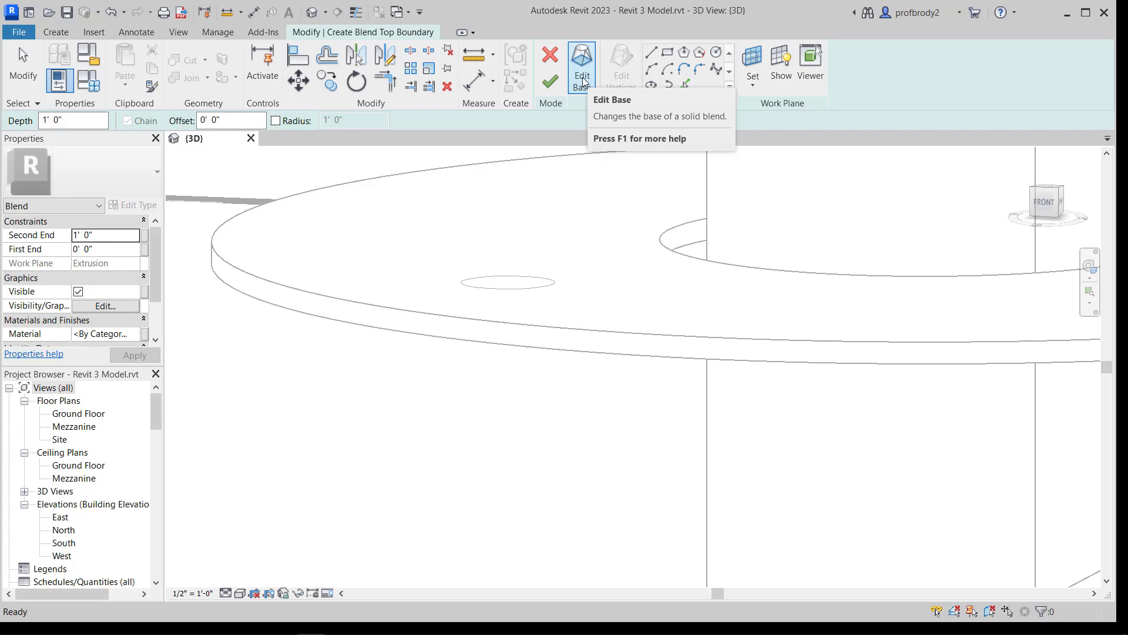
scroll(536, 265, "down", 5)
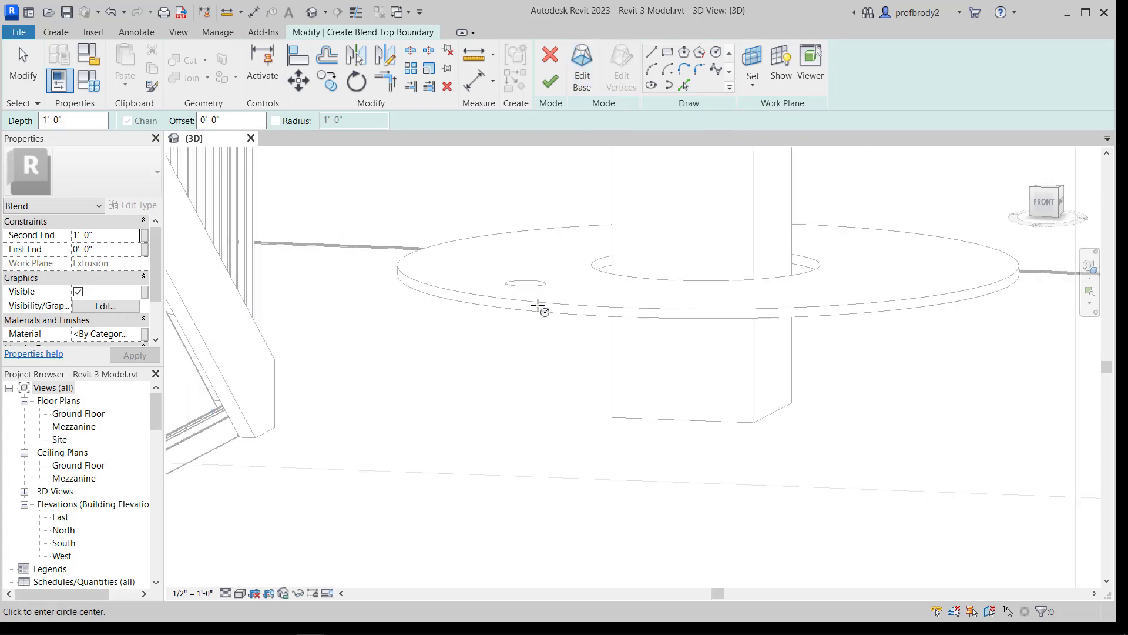
left_click(751, 73)
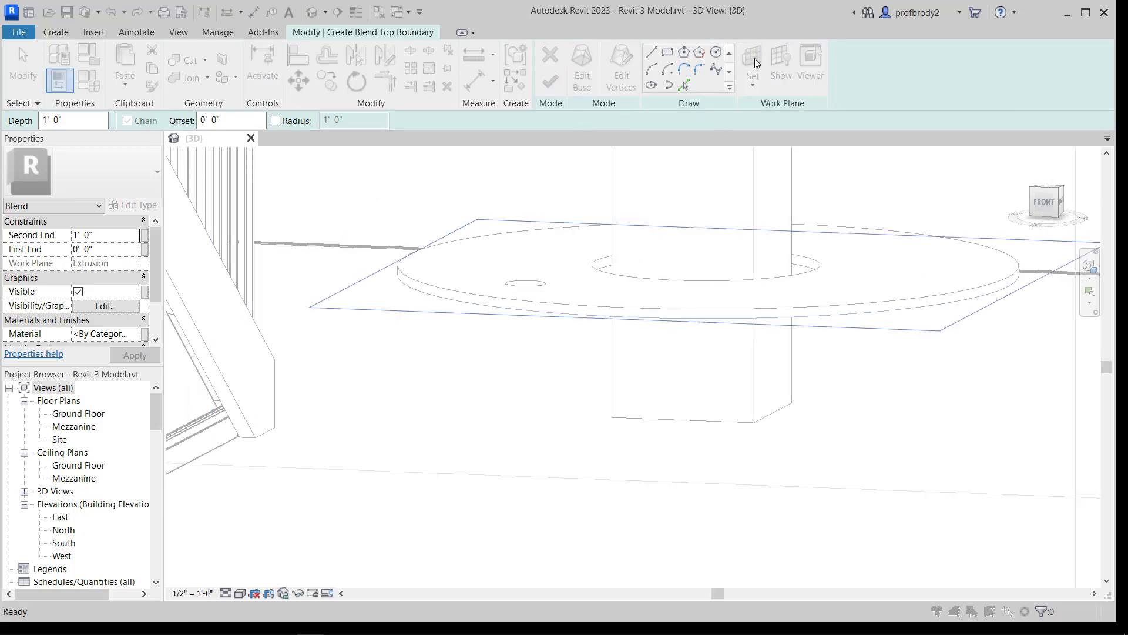
left_click(343, 334)
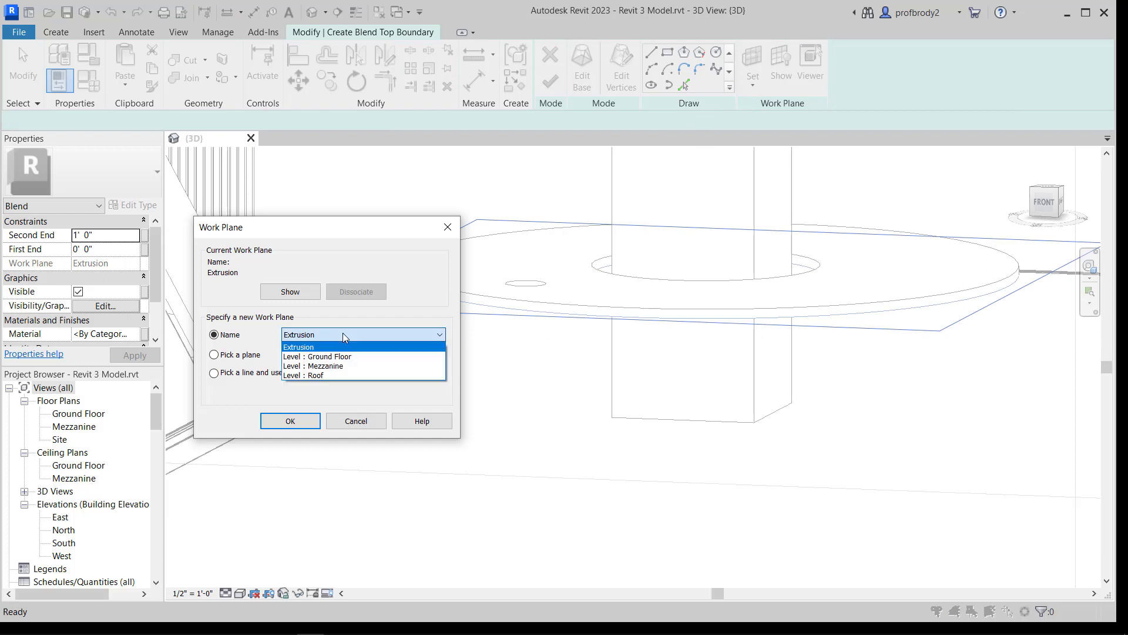
left_click(320, 356)
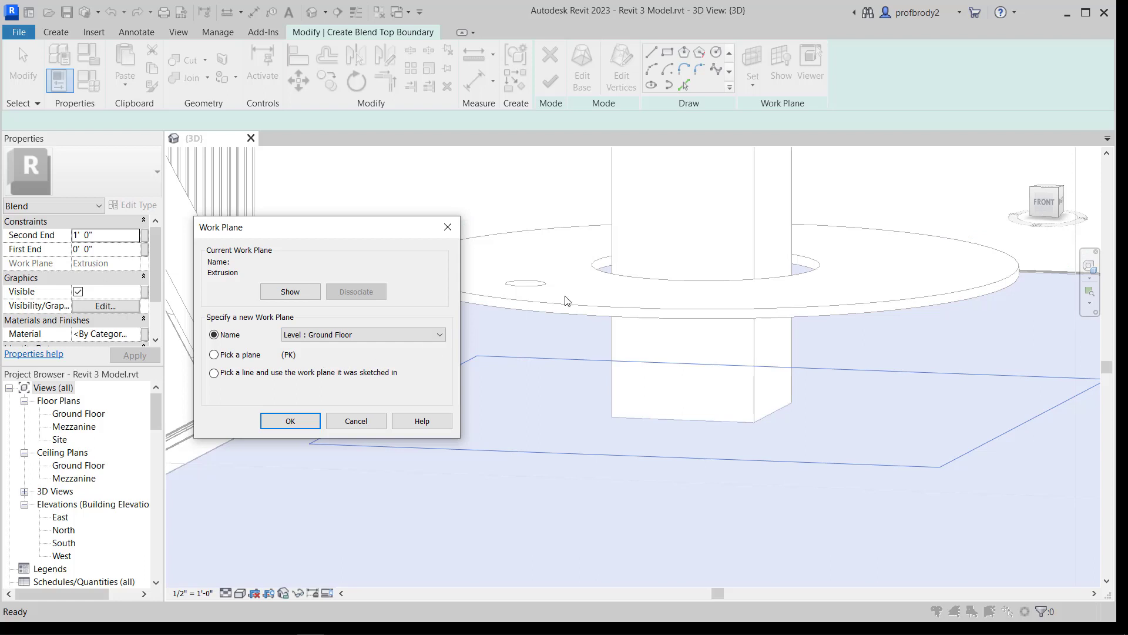
left_click(447, 229)
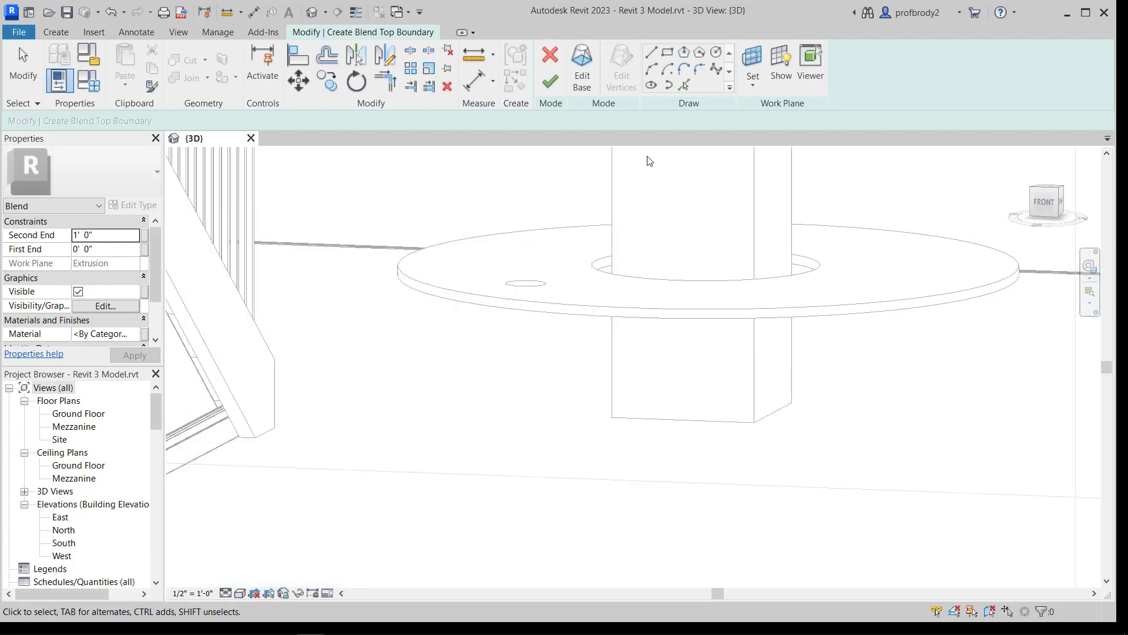
Step: Sketch a rectangle about 1 3/4" by 1 1/4" inside the base circle as the blend's top boundary, working in top view
left_click(670, 55)
mouse_move(519, 429)
middle_mouse_down("shift")
mouse_move(531, 441)
mouse_move(529, 501)
middle_mouse_up("shift")
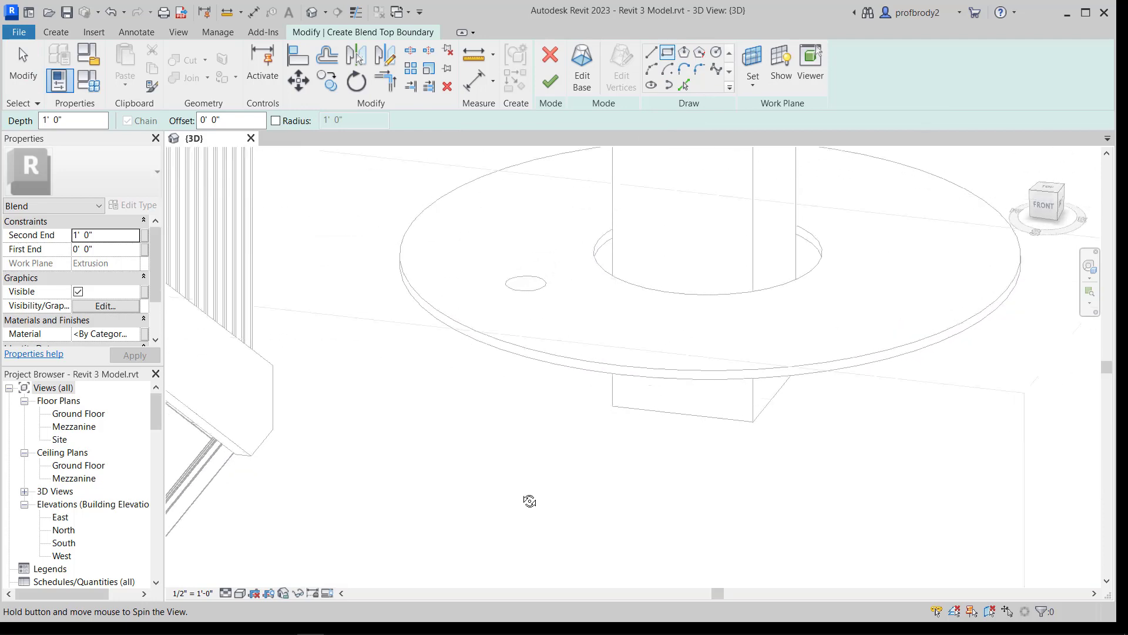
left_click(1045, 190)
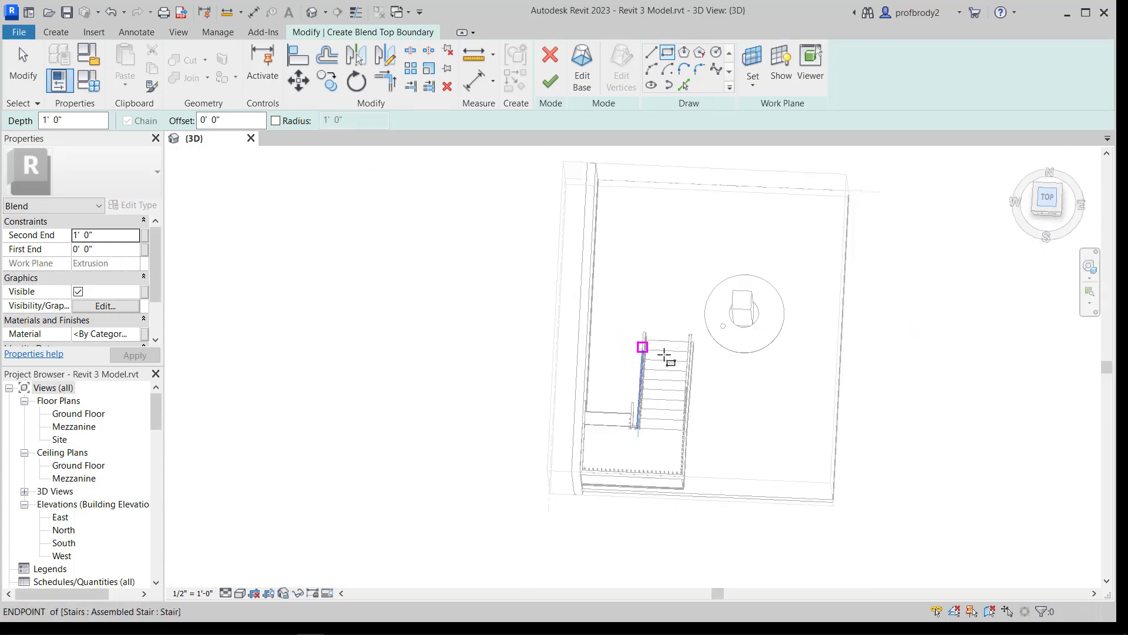
scroll(664, 355, "up", 6)
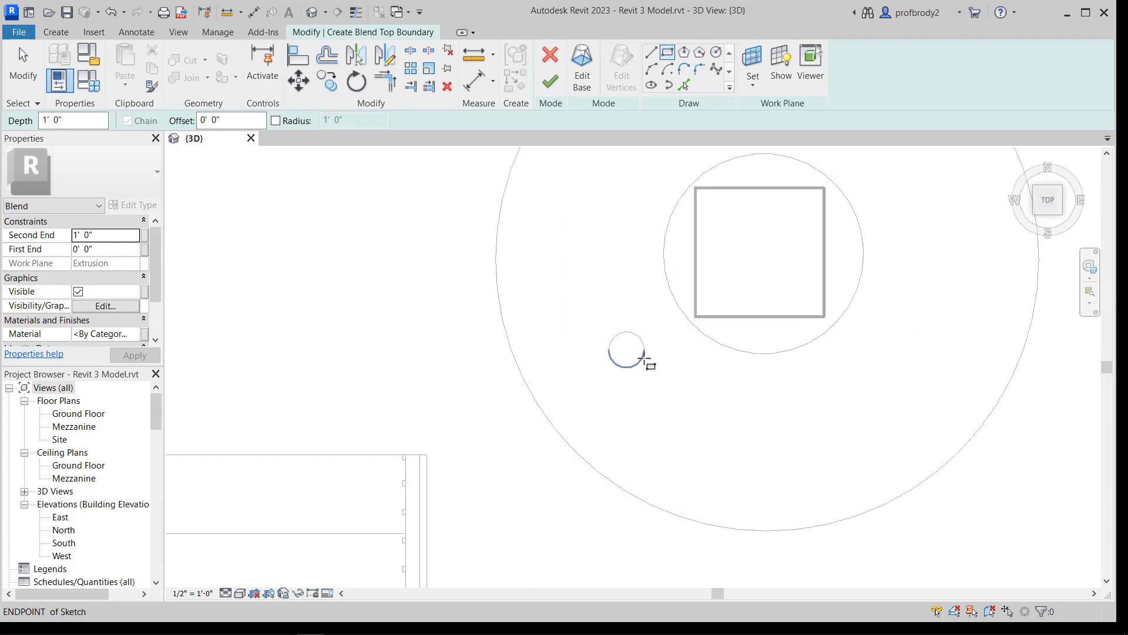
scroll(645, 359, "up", 1)
scroll(620, 347, "up", 2)
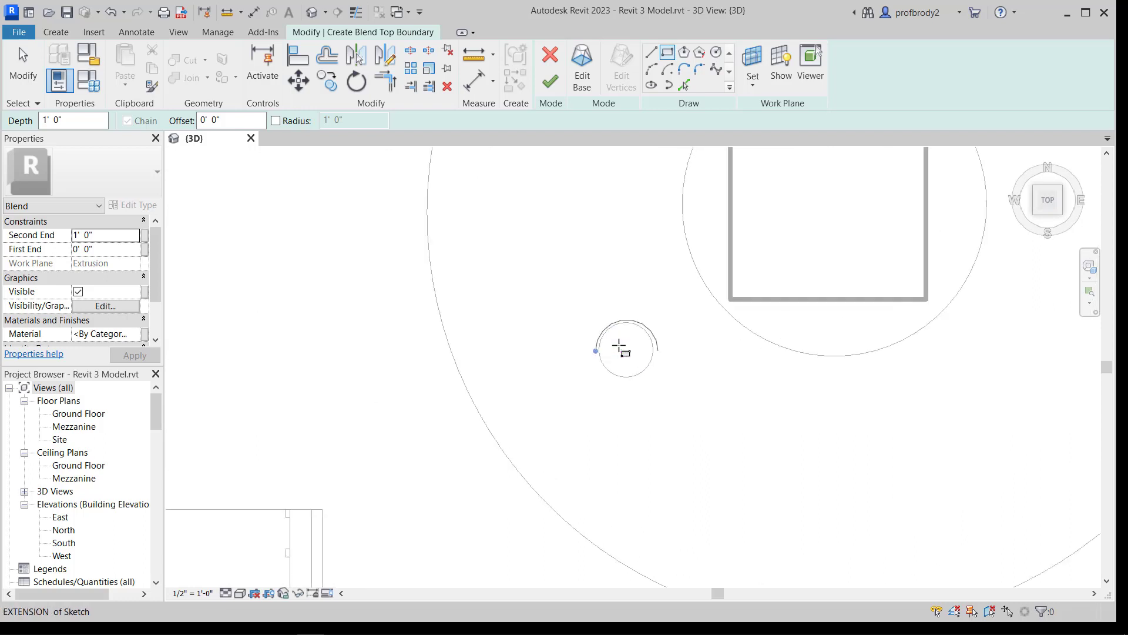
scroll(620, 348, "up", 2)
left_click(614, 342)
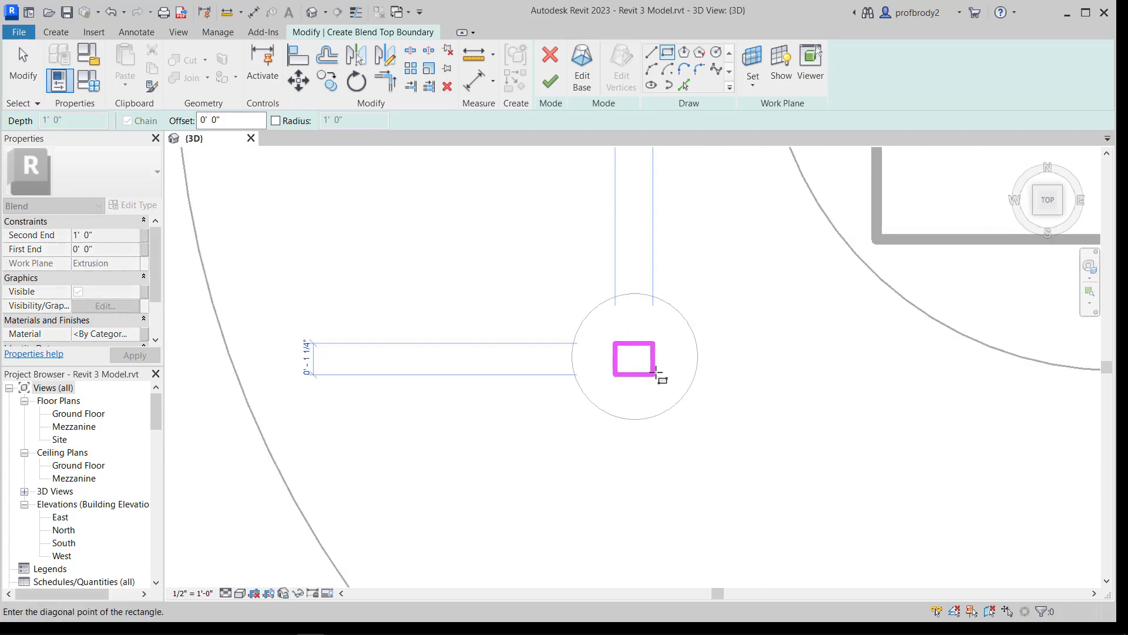
left_click(661, 375)
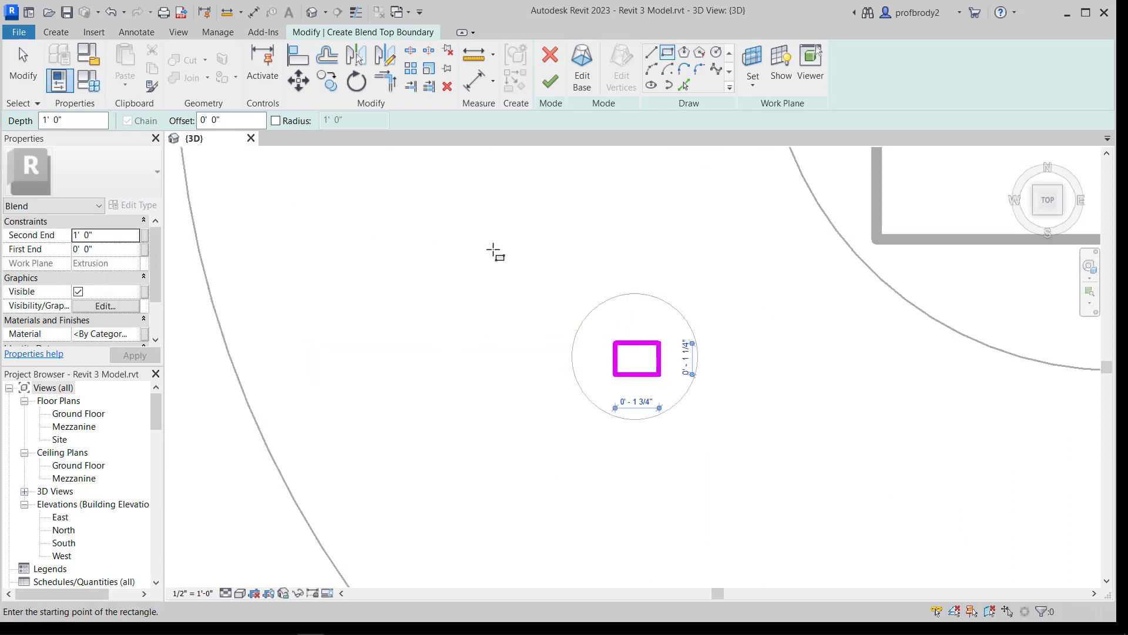
Step: End the rectangle sketch and finish the blend to create the tapered leg
scroll(494, 252, "down", 2)
middle_click_drag(541, 368, 563, 408, "shift")
key("Escape")
scroll(467, 414, "down", 2)
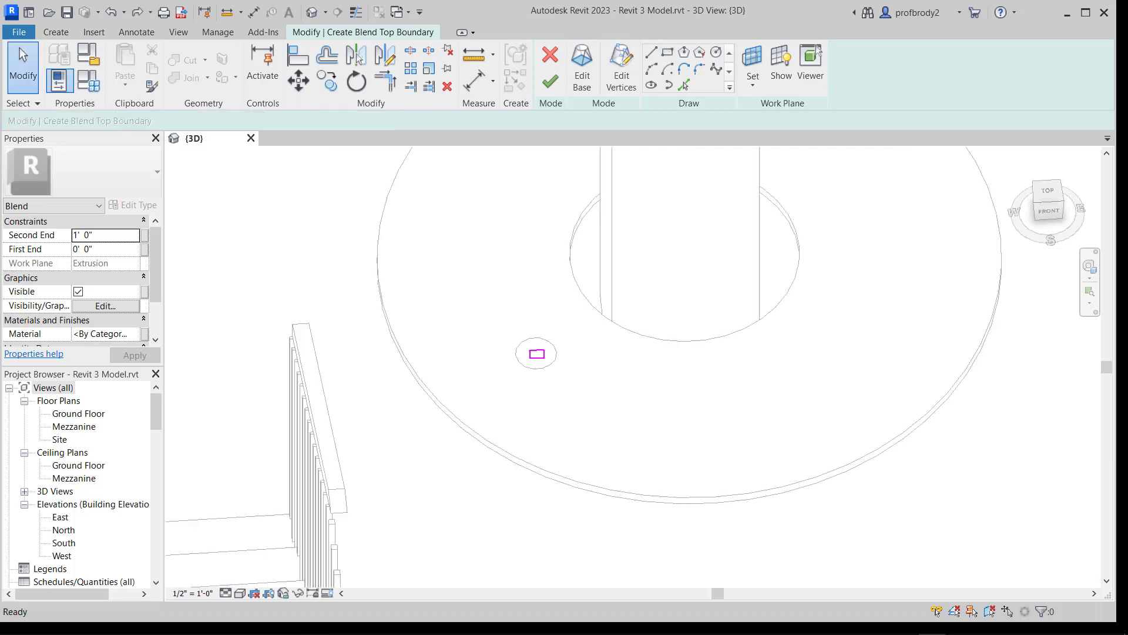
scroll(534, 329, "up", 4)
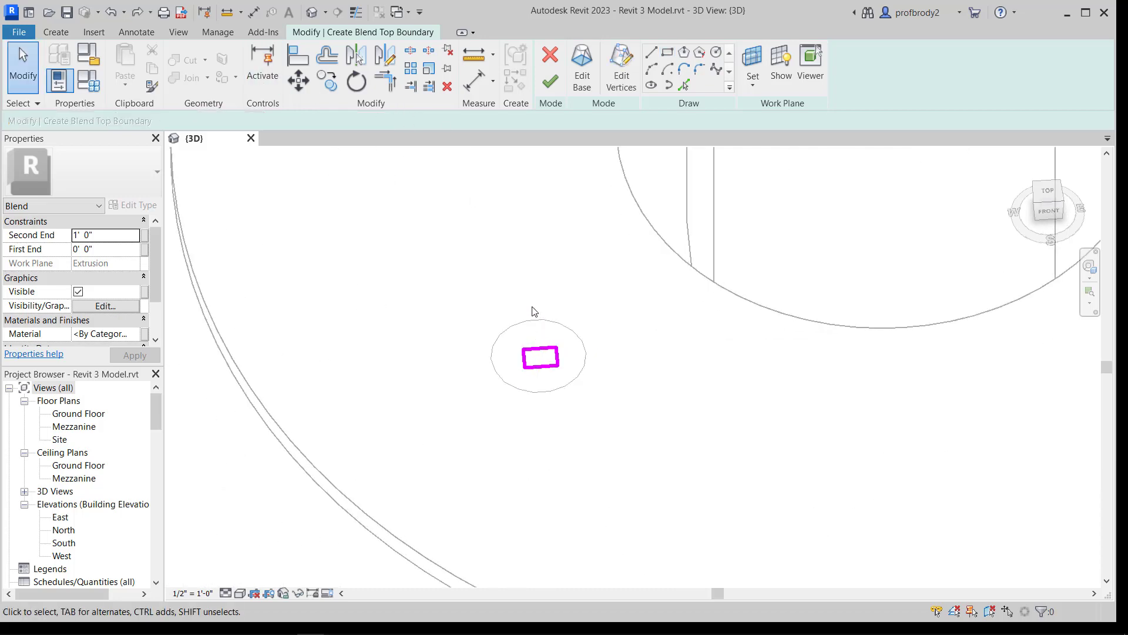
middle_click_drag(533, 310, 485, 241, "shift")
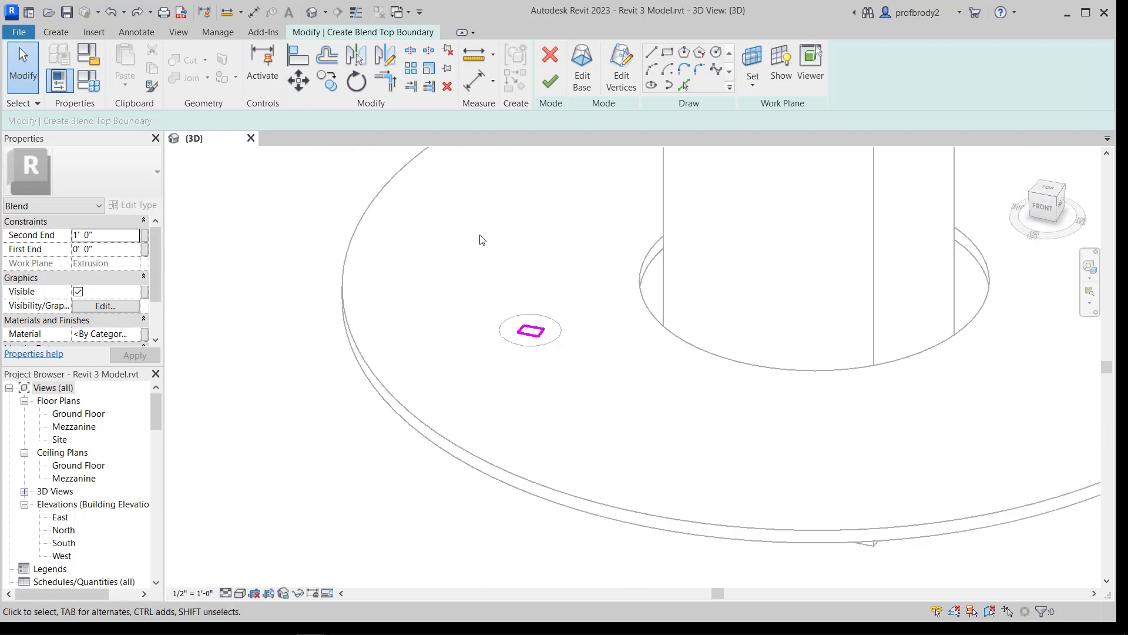
left_click(551, 83)
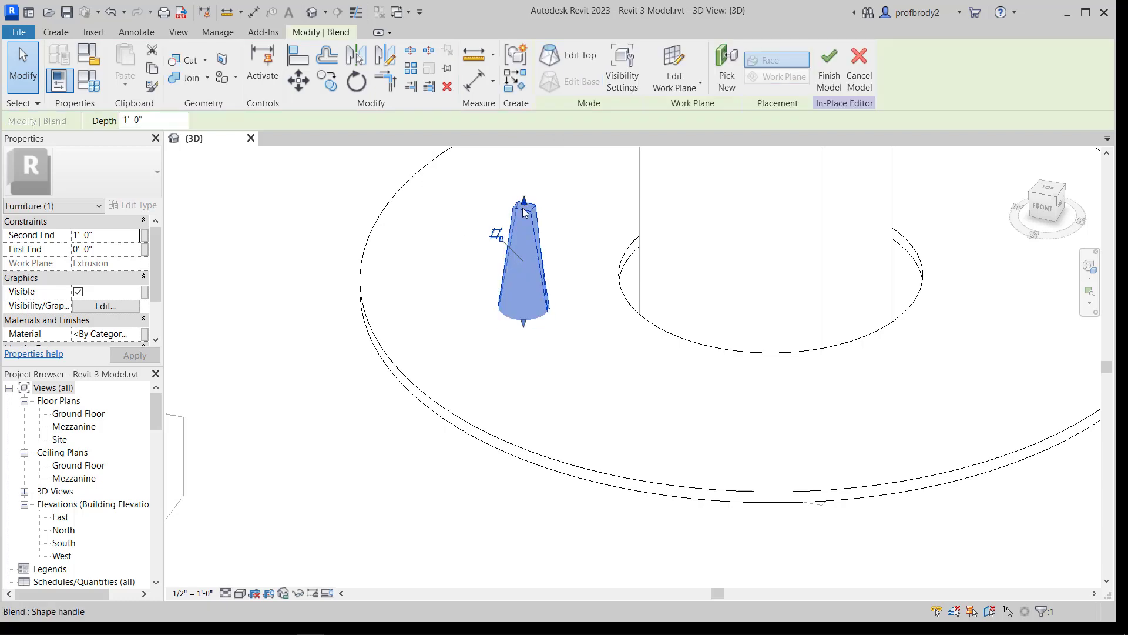
Step: Stretch the blend's narrow end down through the seat to the floor and lock it to the floor surface
scroll(520, 203, "down", 3)
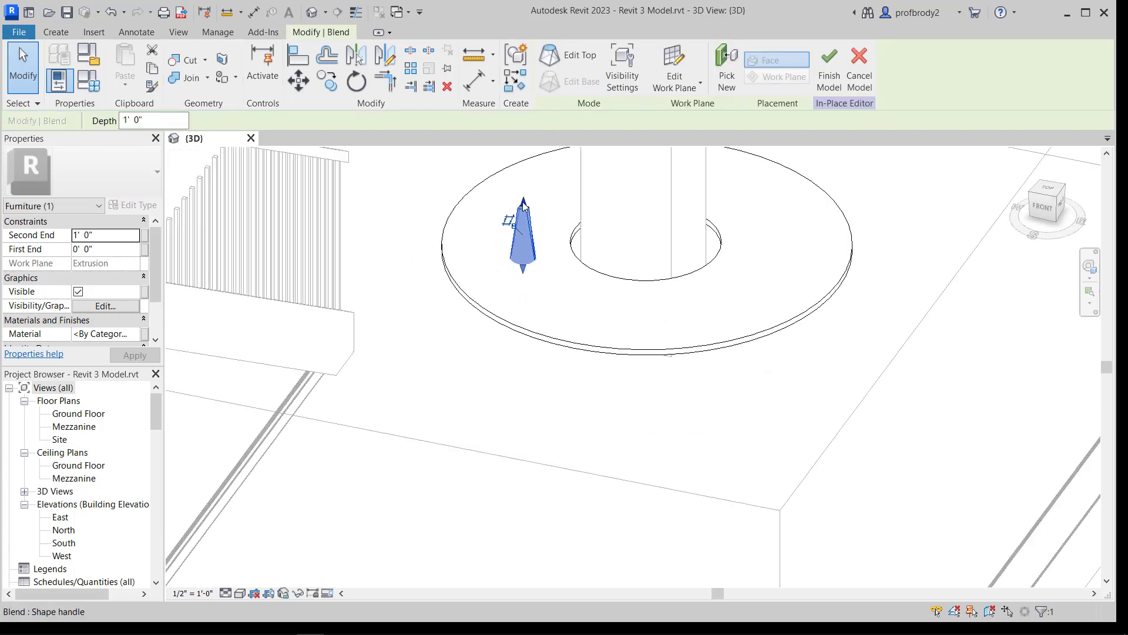
middle_click_drag(523, 202, 504, 174, "shift")
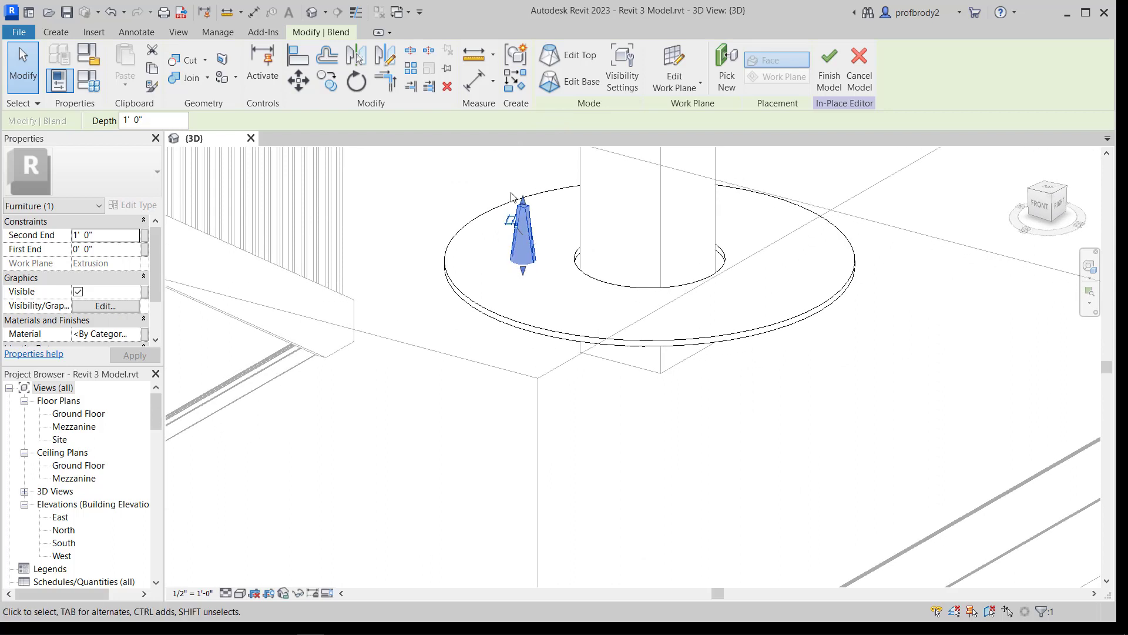
left_click_drag(523, 199, 523, 351)
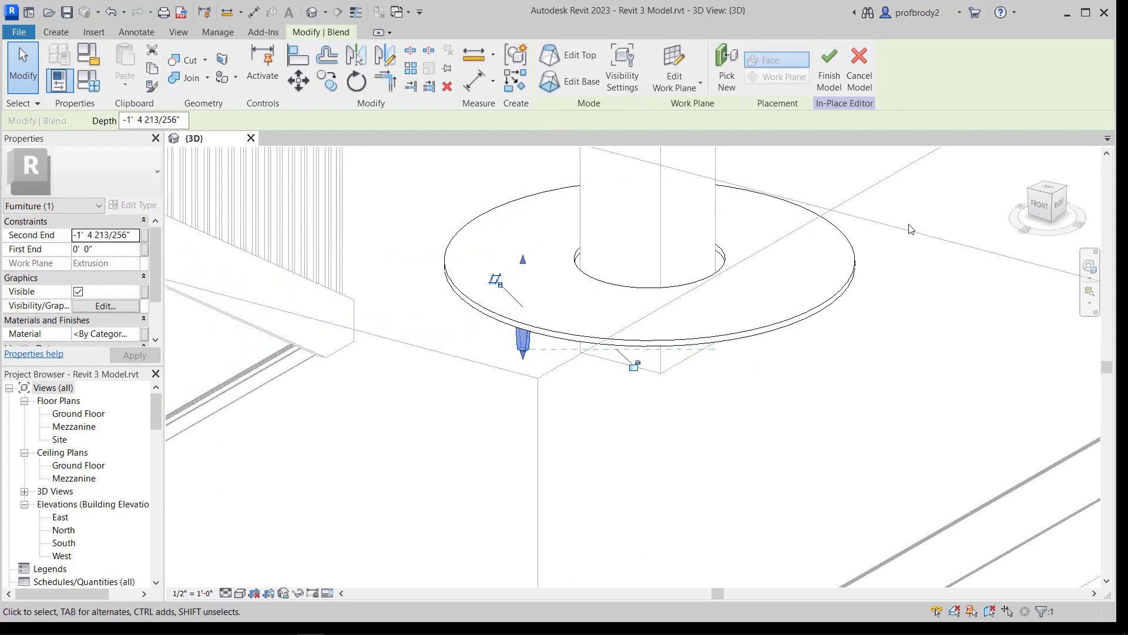
left_click(1042, 207)
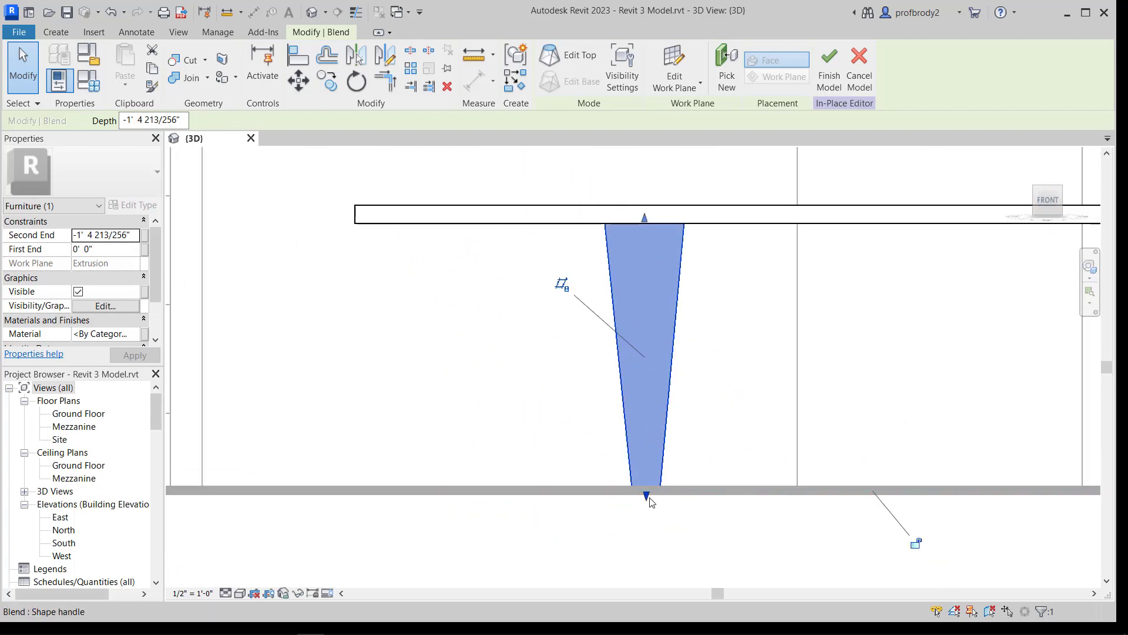
mouse_move(647, 496)
left_mouse_down()
mouse_move(651, 450)
mouse_move(647, 491)
mouse_move(659, 498)
left_mouse_up()
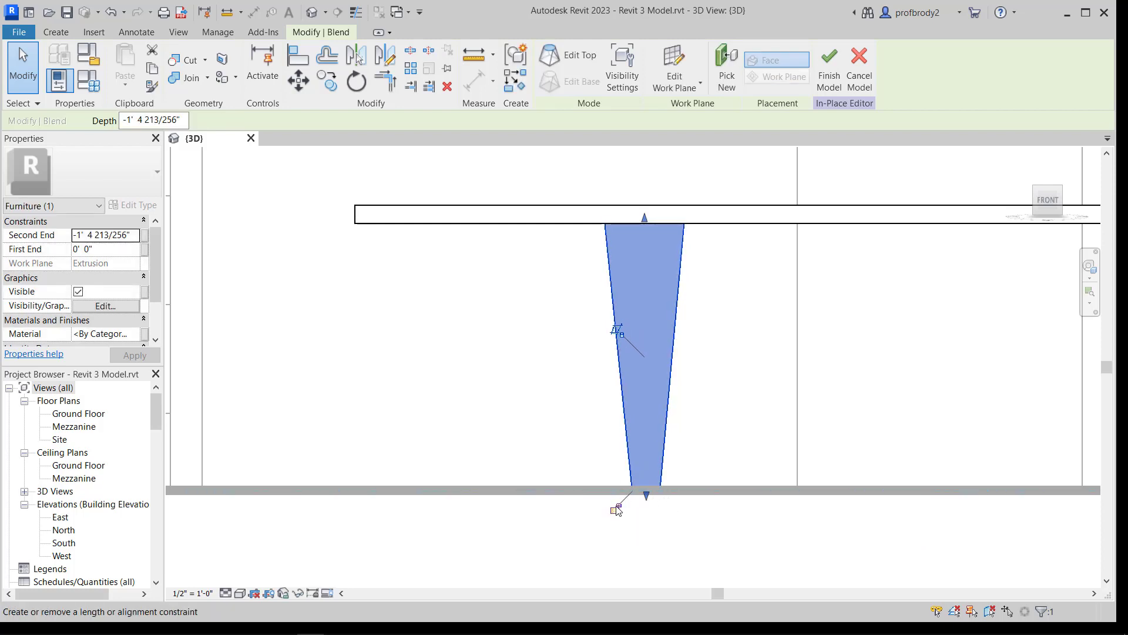
left_click(615, 510)
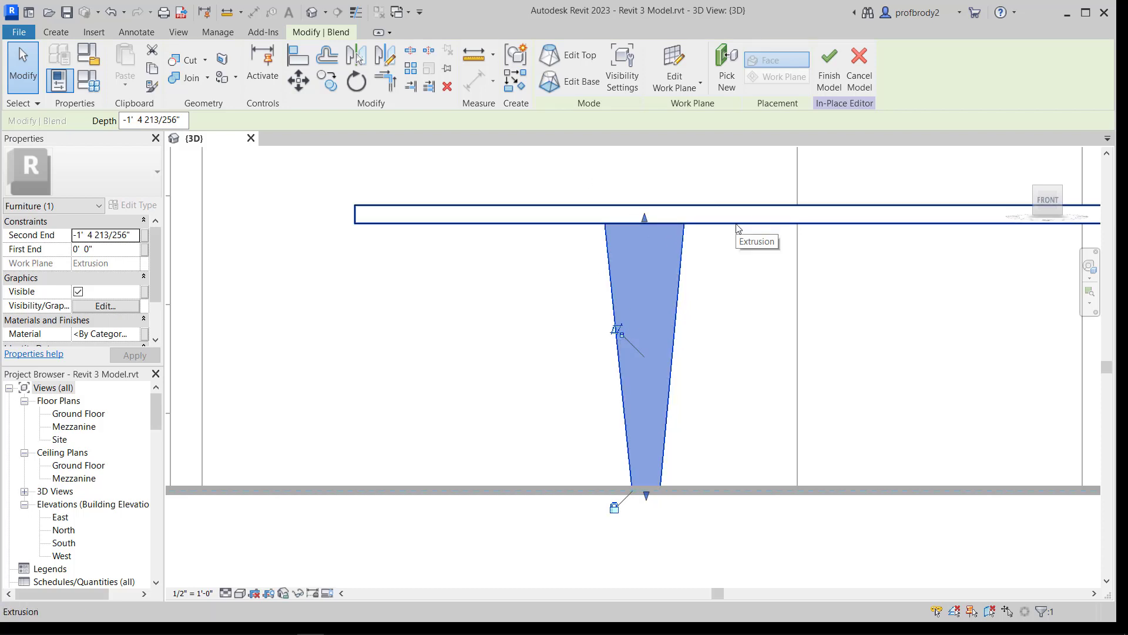
Step: Try dissociating the leg from its work plane and moving it freely in front view, removing the constraints it violates
left_click(619, 330)
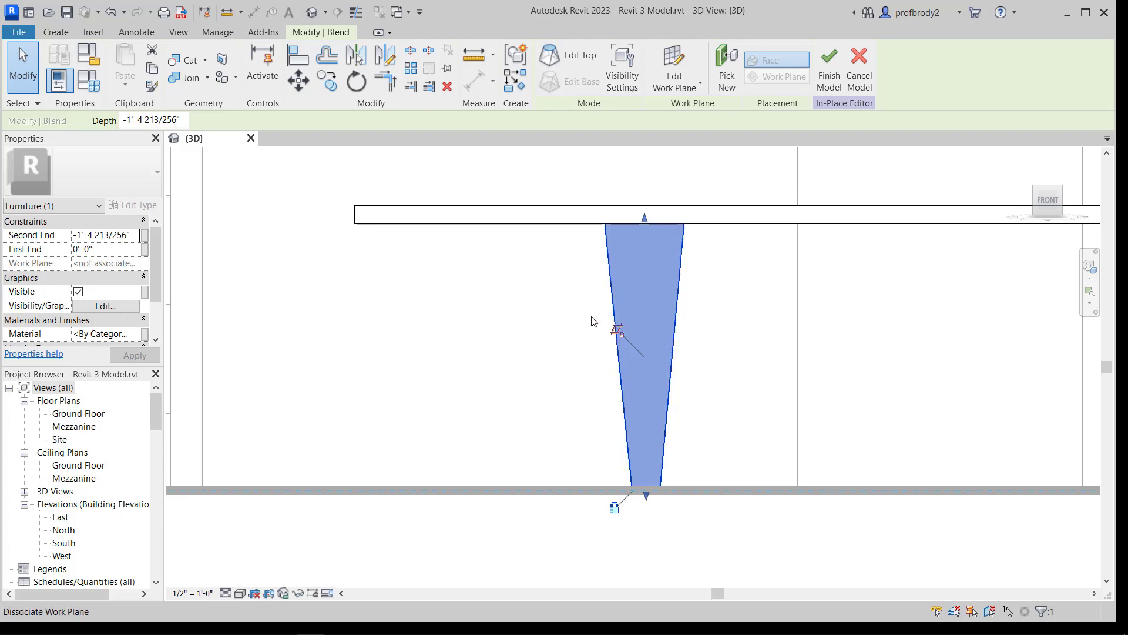
left_click(595, 312)
left_click(610, 299)
left_click_drag(610, 300, 579, 253)
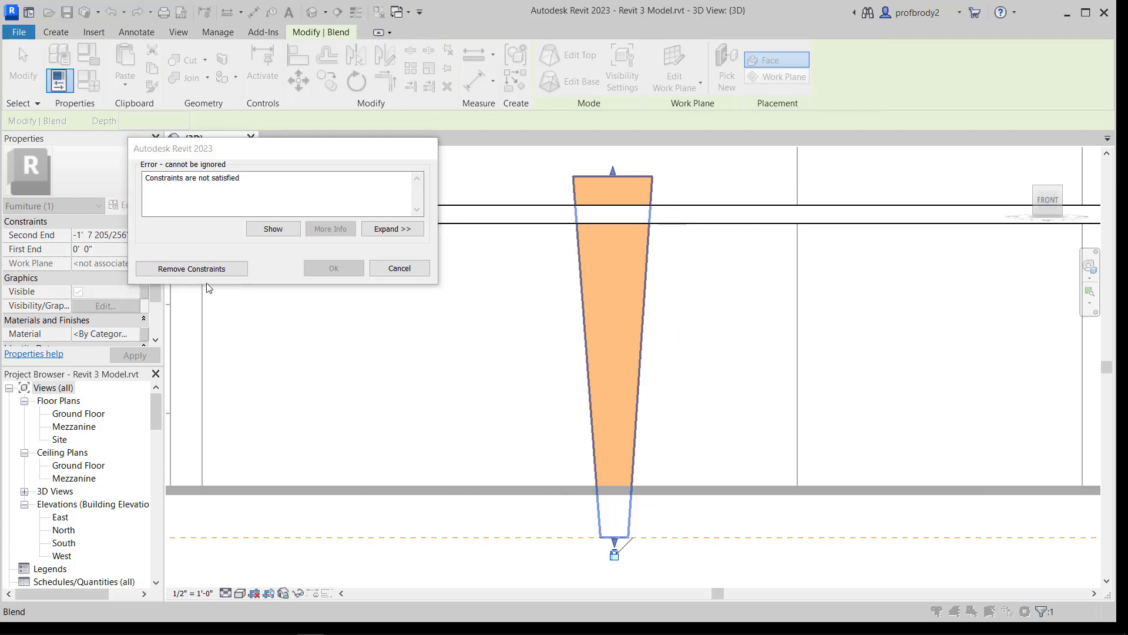
left_click(192, 268)
left_click_drag(587, 337, 637, 353)
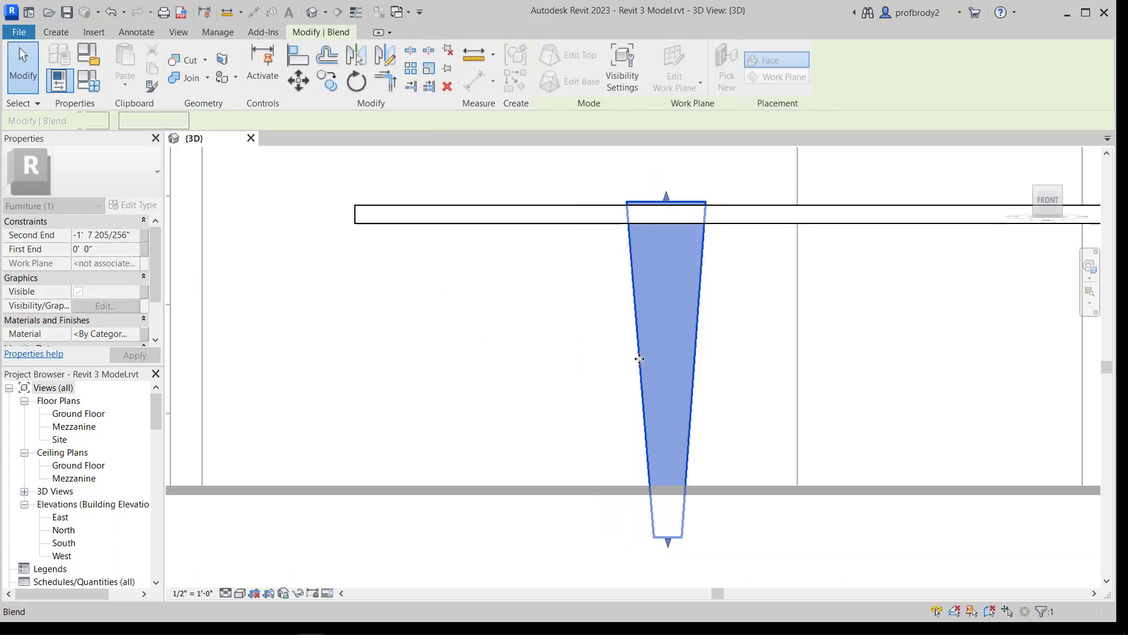
left_click(610, 336)
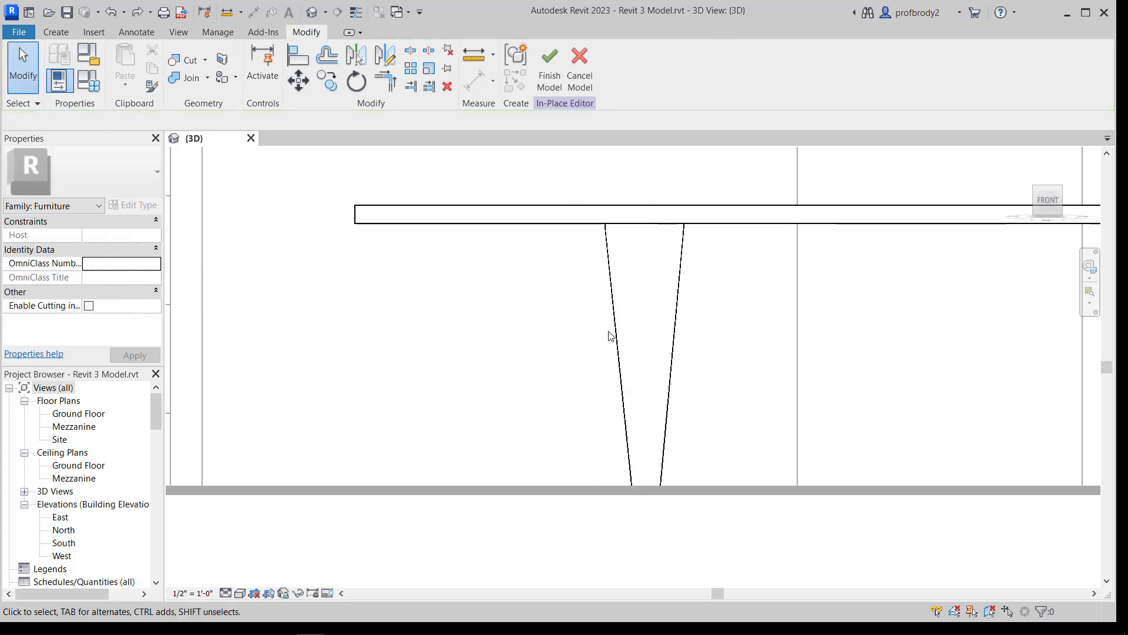
scroll(630, 334, "down", 2)
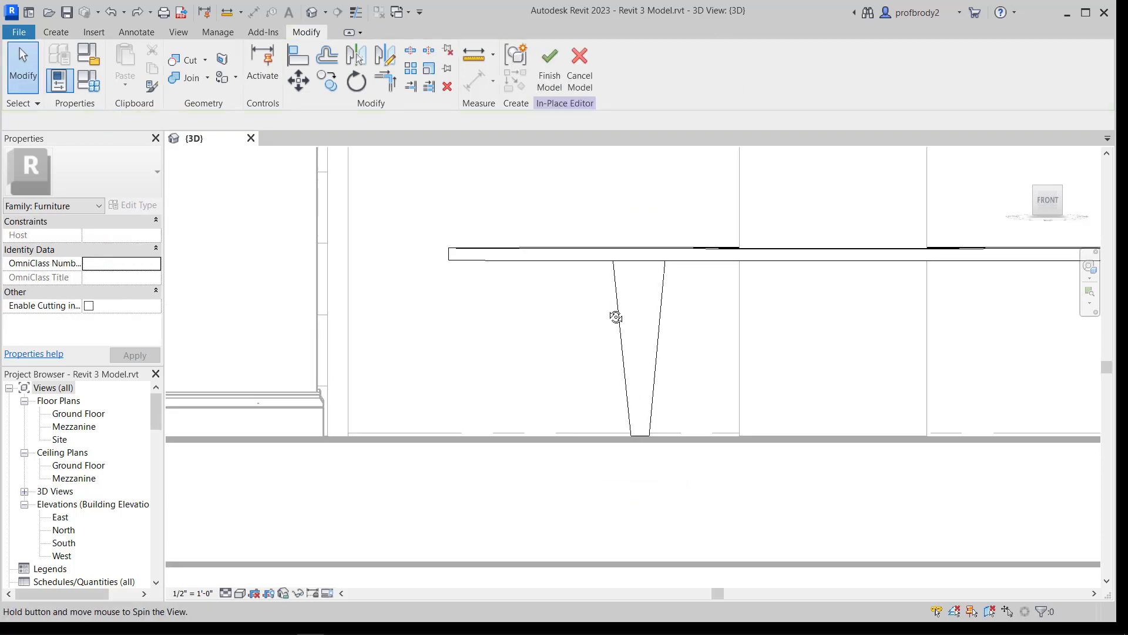
middle_click_drag(615, 315, 584, 363, "shift")
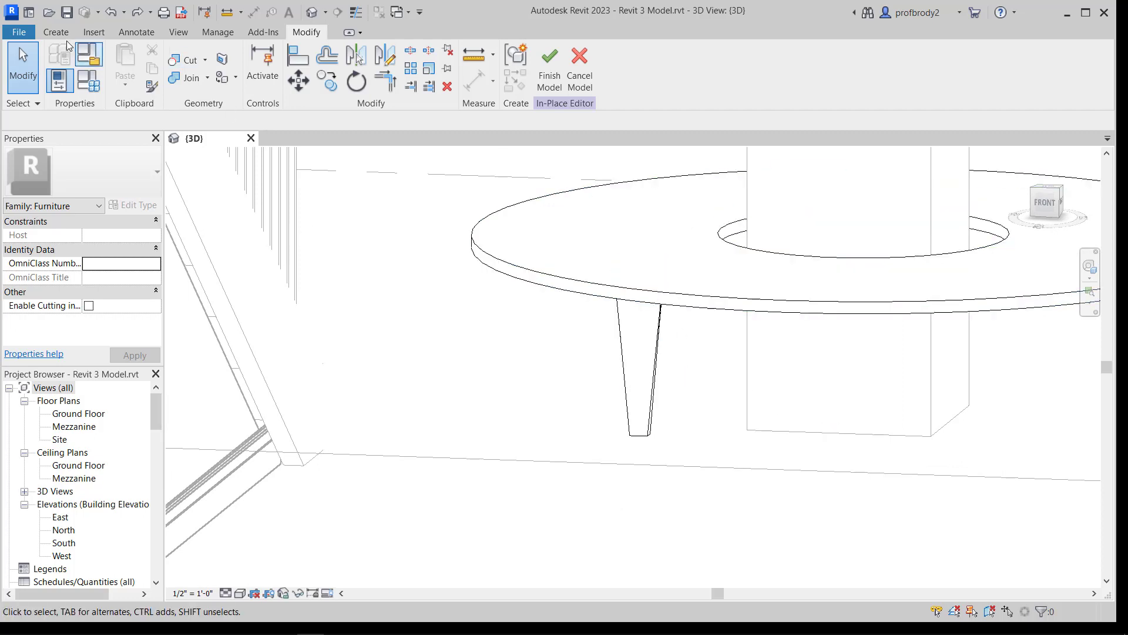
left_click(52, 32)
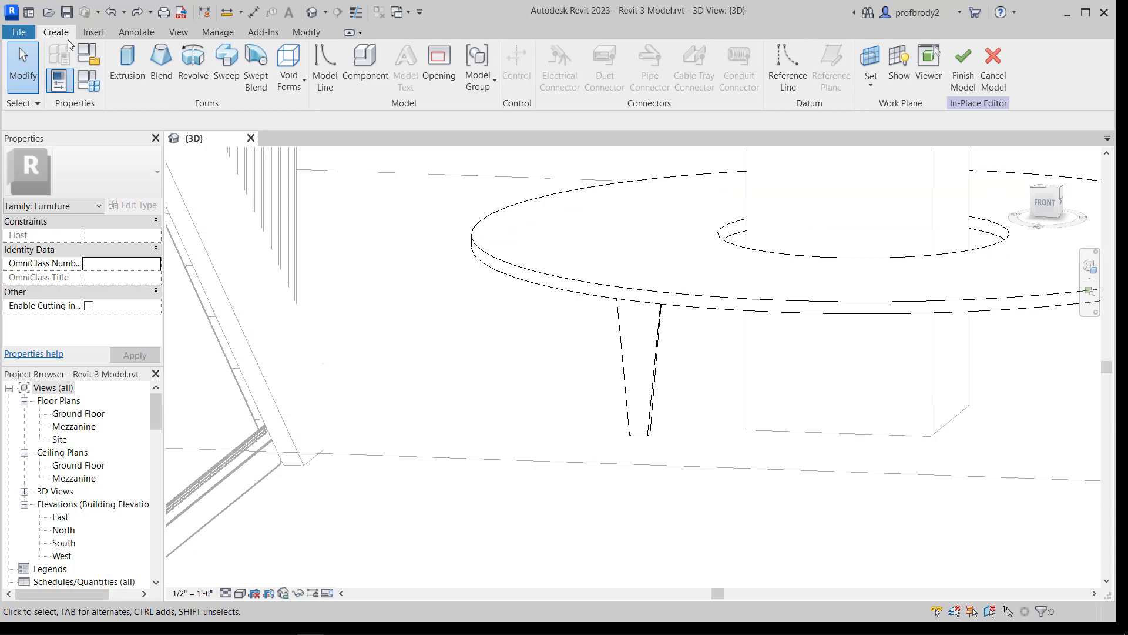
left_click(187, 74)
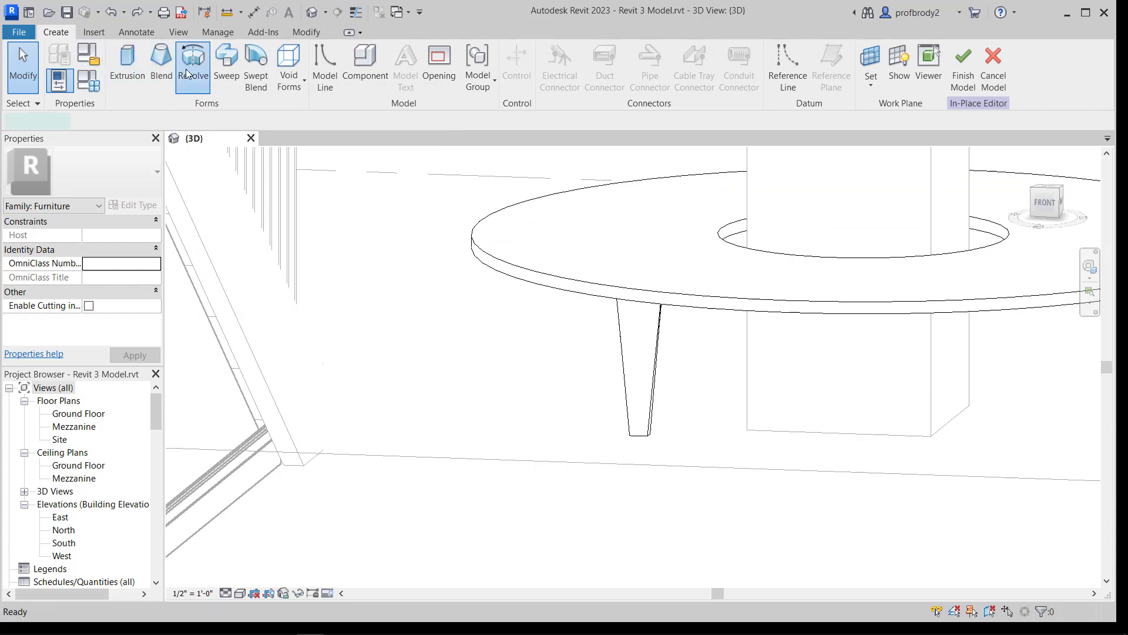
left_click(755, 61)
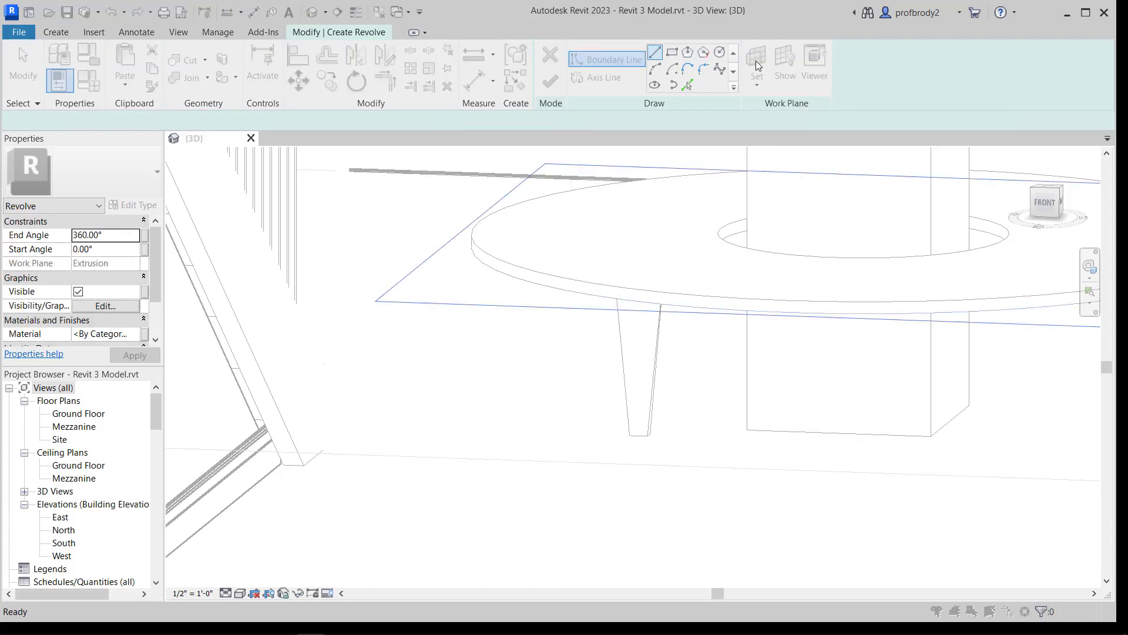
left_click(373, 339)
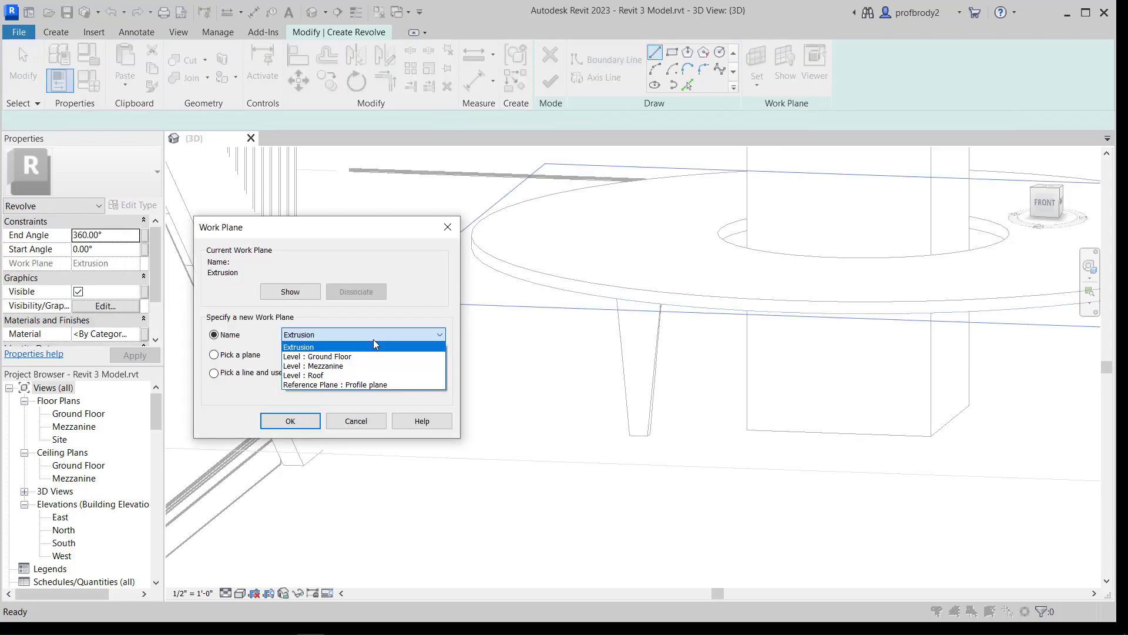
left_click(368, 345)
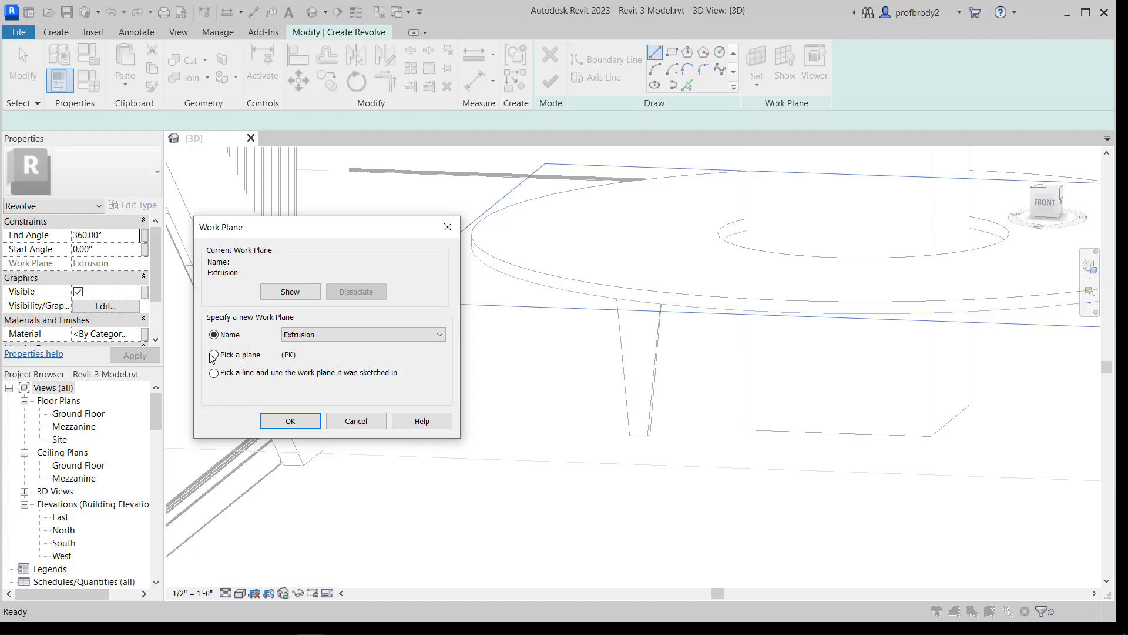
left_click(214, 354)
left_click(290, 421)
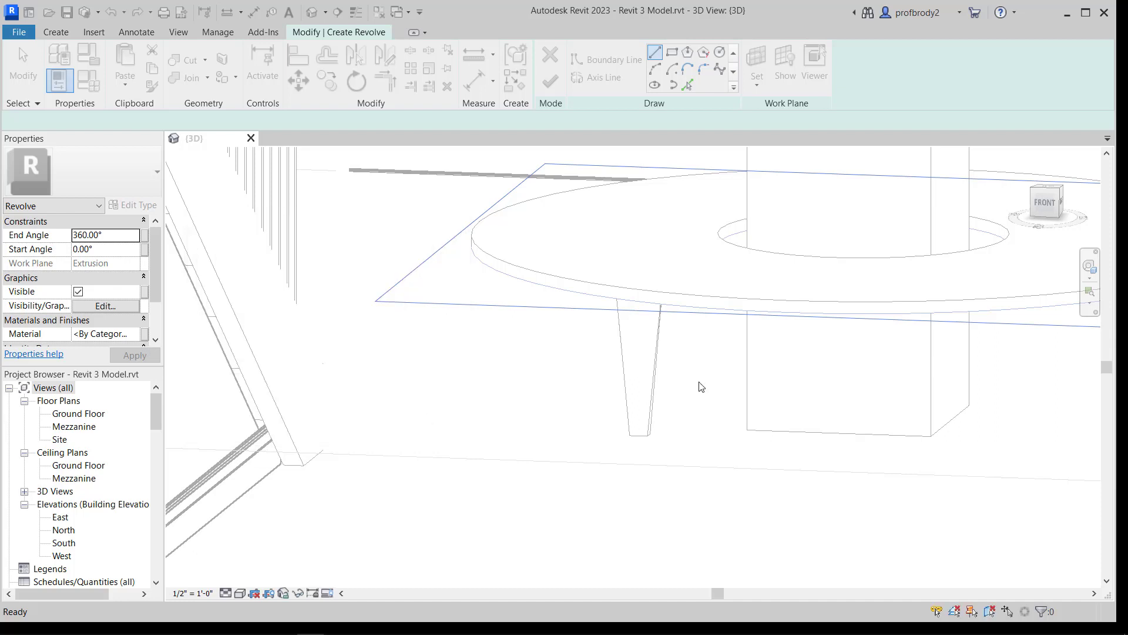
left_click(751, 361)
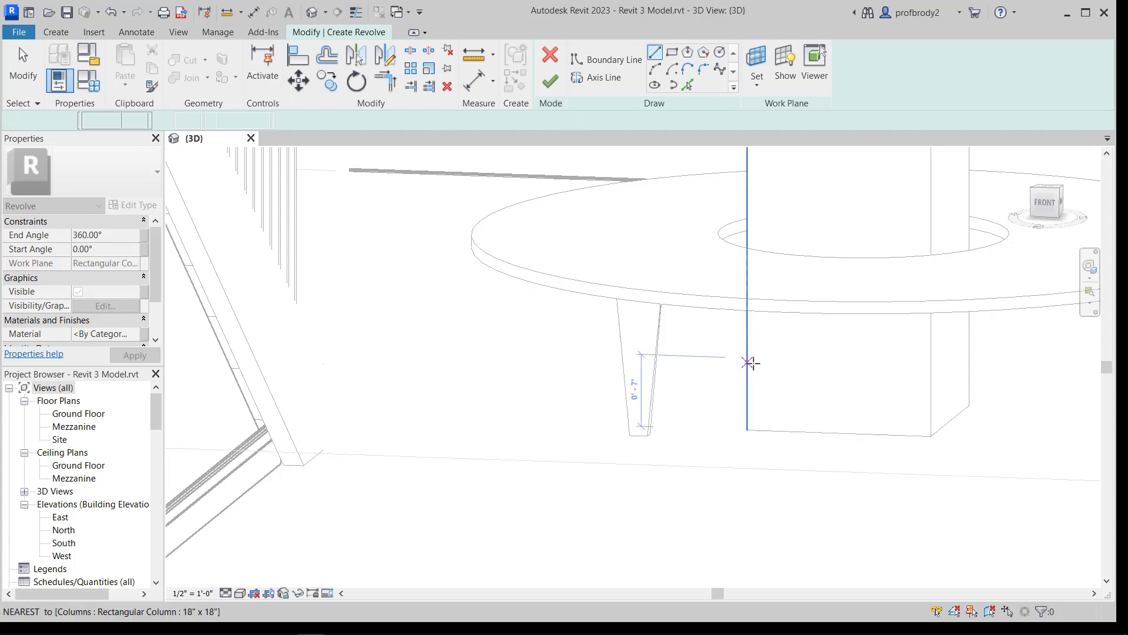
mouse_move(785, 386)
middle_mouse_down("shift")
mouse_move(817, 365)
mouse_move(808, 345)
mouse_move(800, 365)
middle_mouse_up("shift")
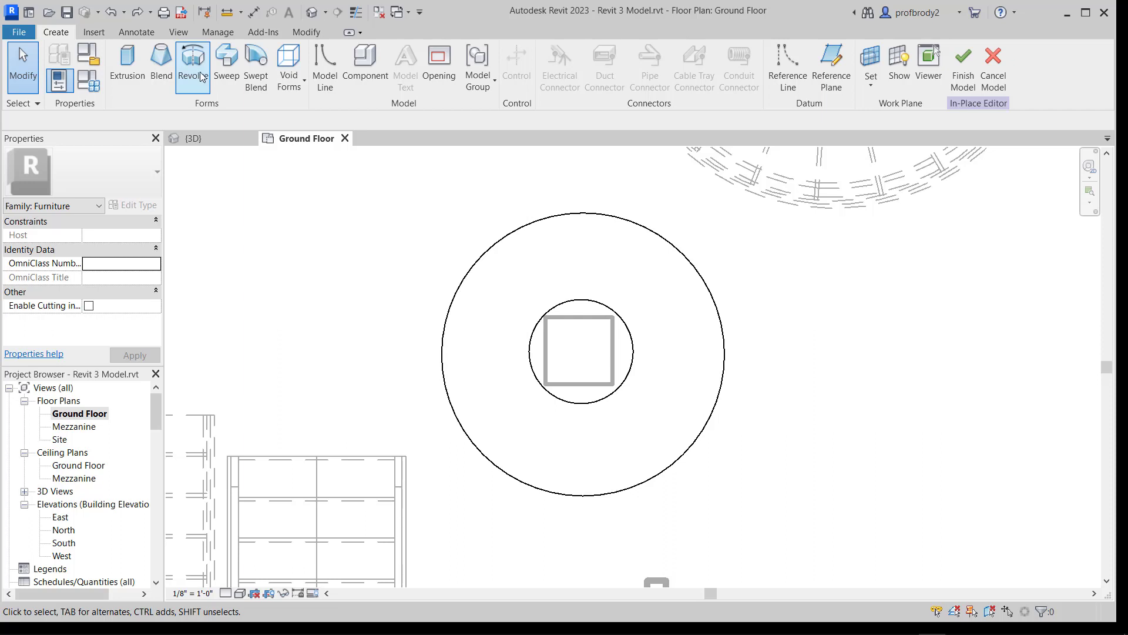
Step: Finish the in-place bench model and draw a horizontal reference plane across the ring between the column and the seat's lower edge in plan
left_click(964, 84)
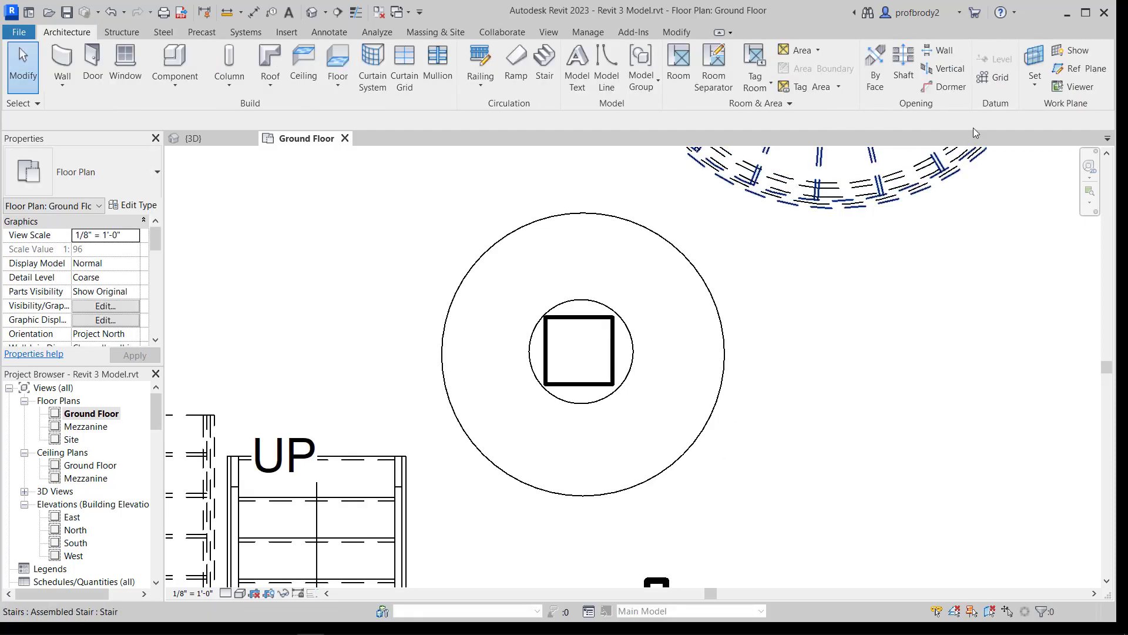
left_click(1070, 69)
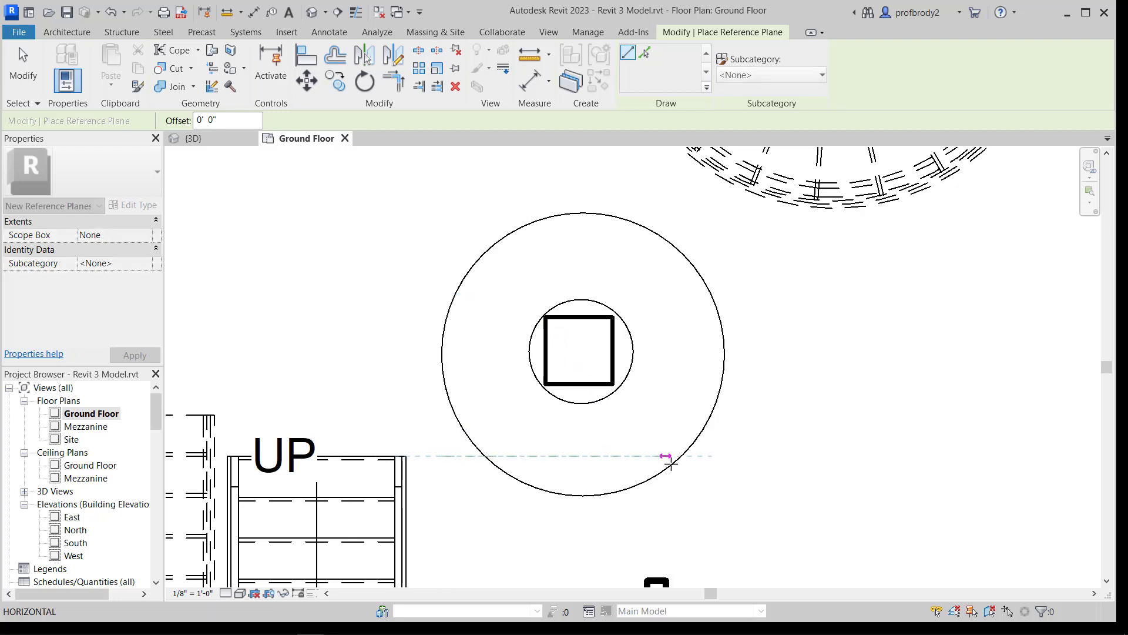
left_click(780, 456)
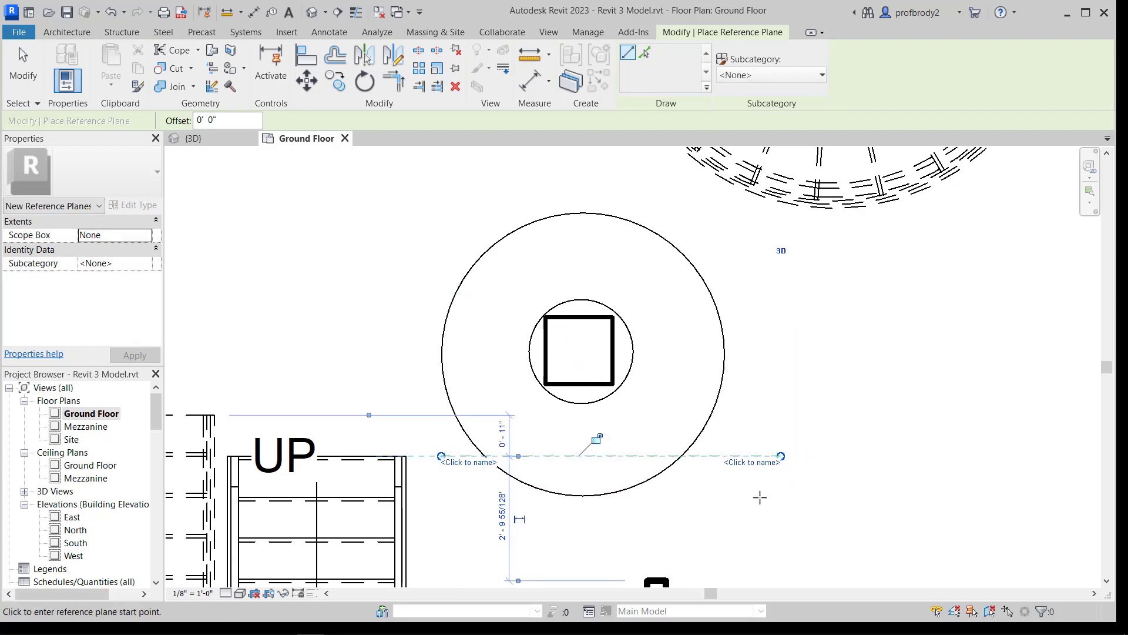
left_click(16, 82)
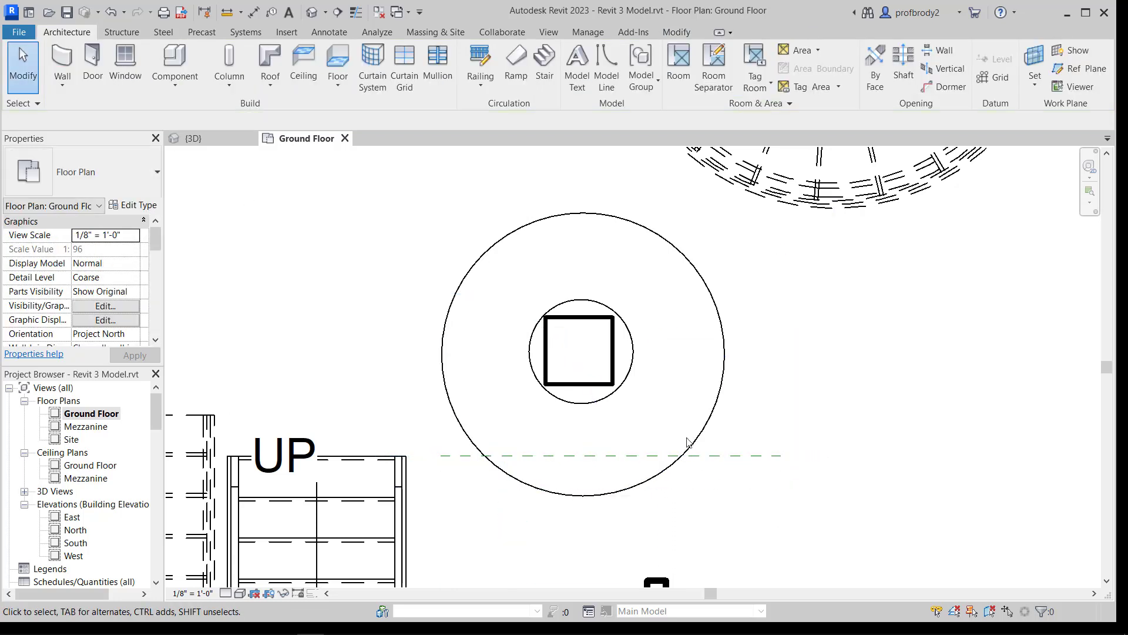
Step: Select the new reference plane and move it about 2" farther from the column
left_click(748, 467)
left_click_drag(748, 467, 750, 475)
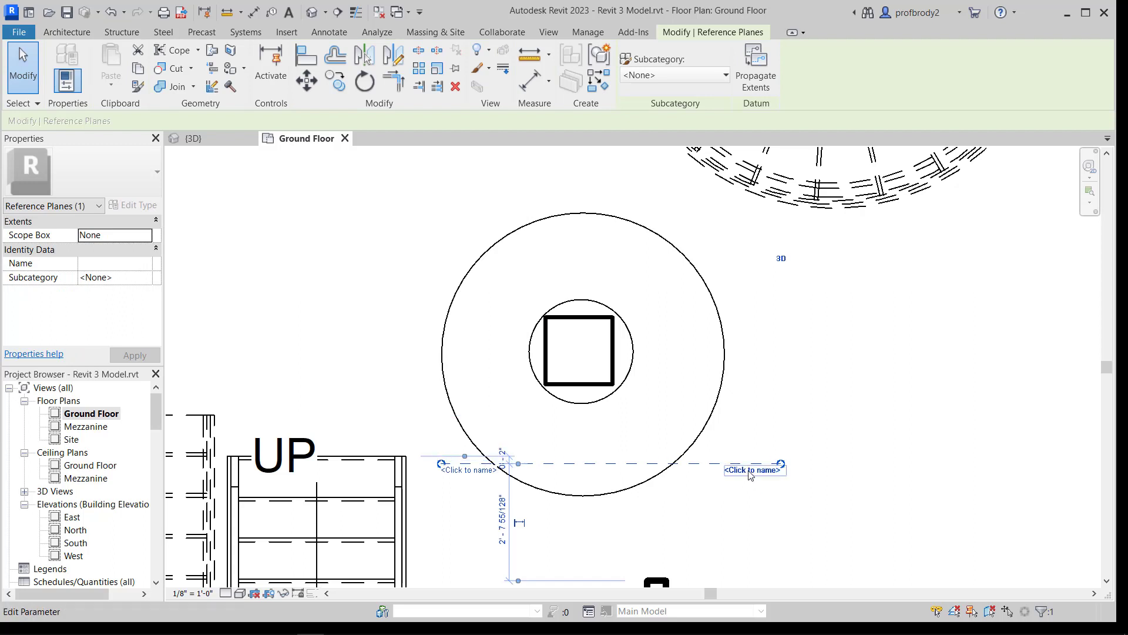
Step: Name the new horizontal reference plane "Leg" and clear the selection
left_click(750, 474)
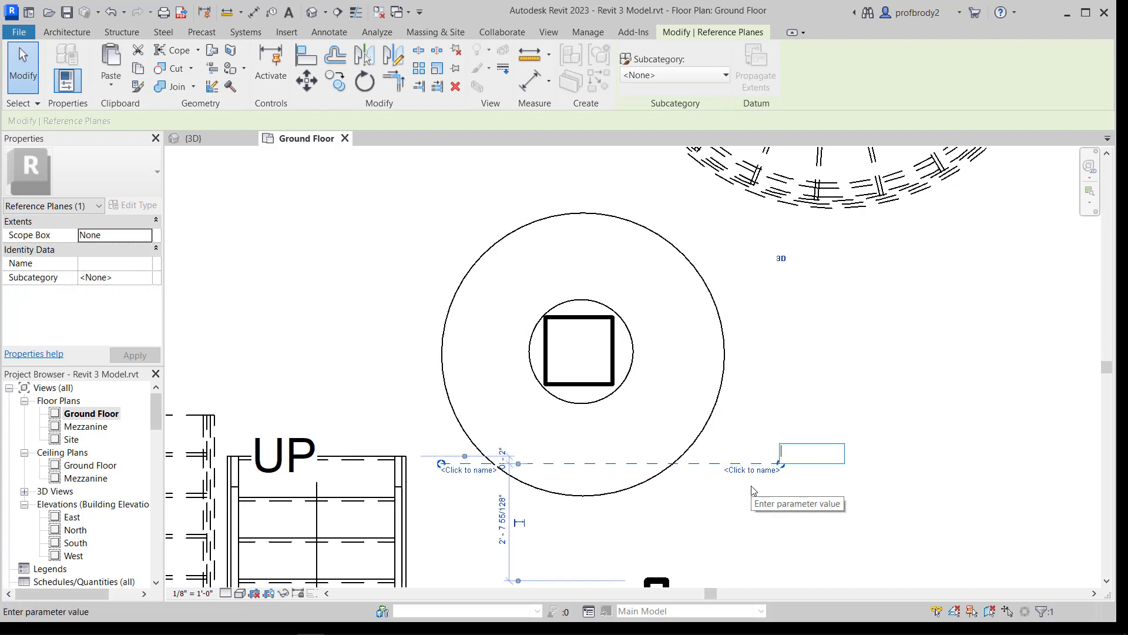
type("Leg")
key("Return")
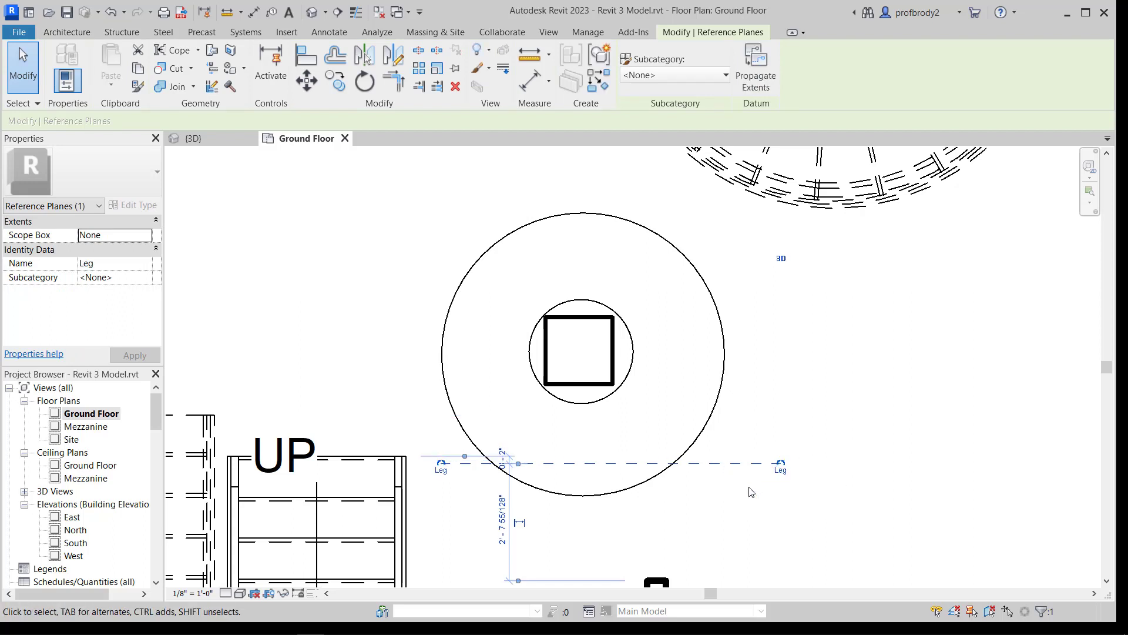
left_click(714, 511)
Step: Reopen the circular bench for in-place editing and start a Revolve with Reference Plane : Leg as its work plane
double_click(709, 430)
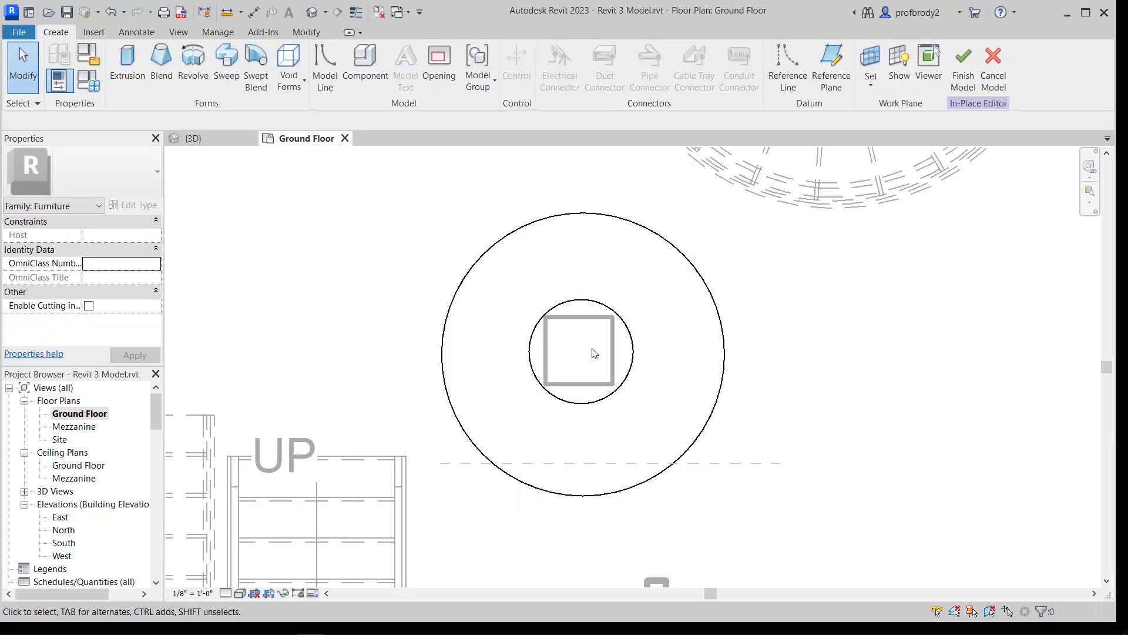
left_click(199, 79)
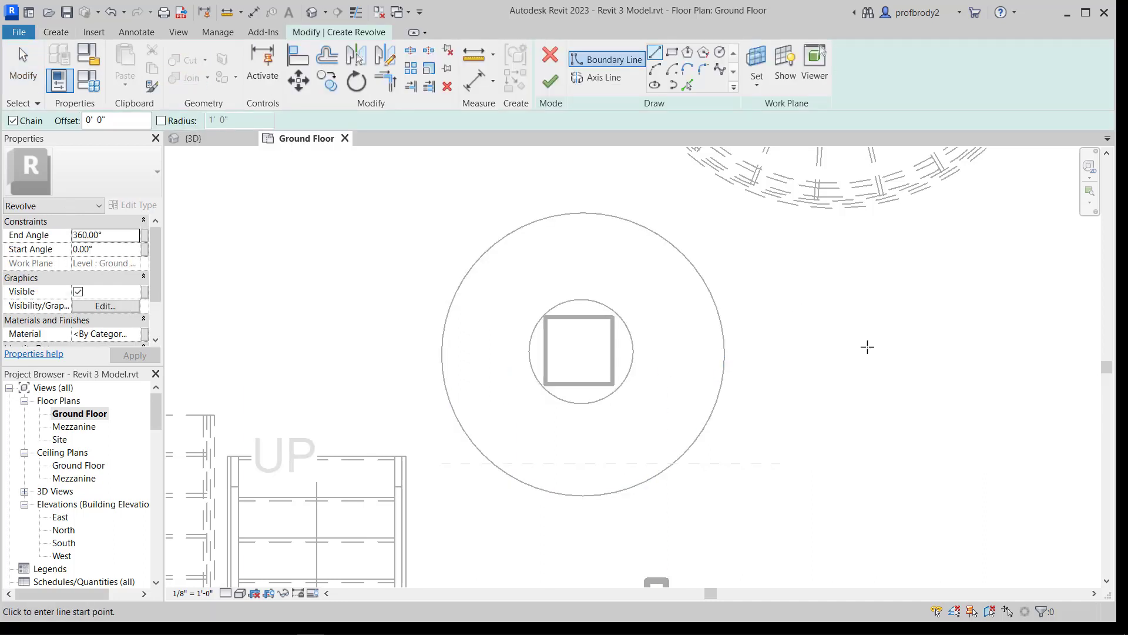
left_click(799, 463)
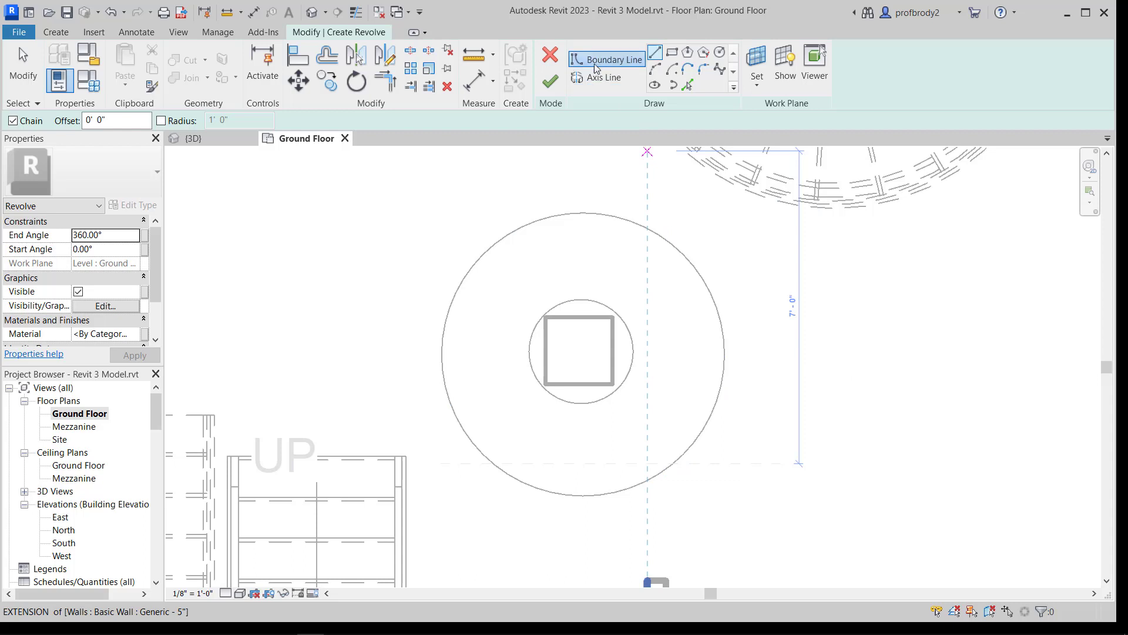
left_click(756, 56)
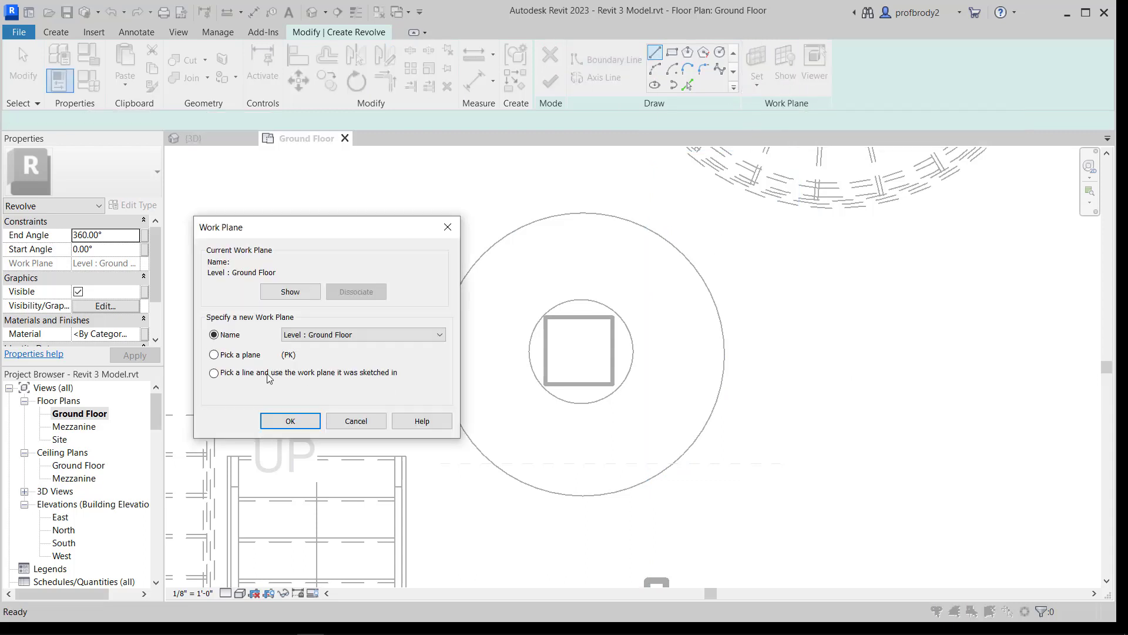
left_click(325, 336)
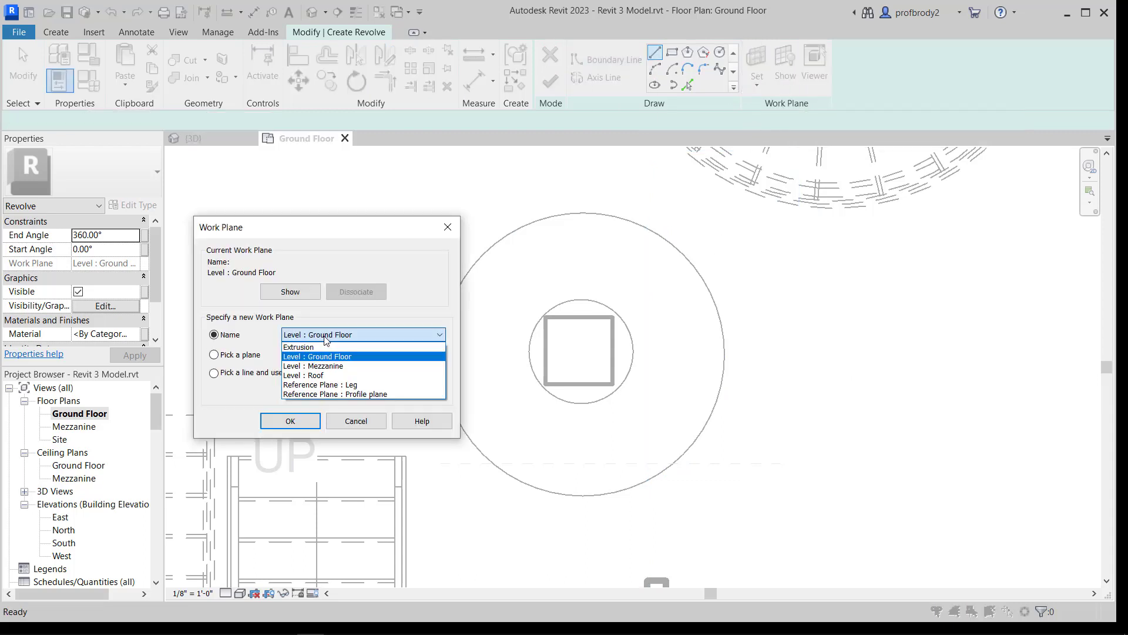
left_click(347, 385)
left_click(294, 421)
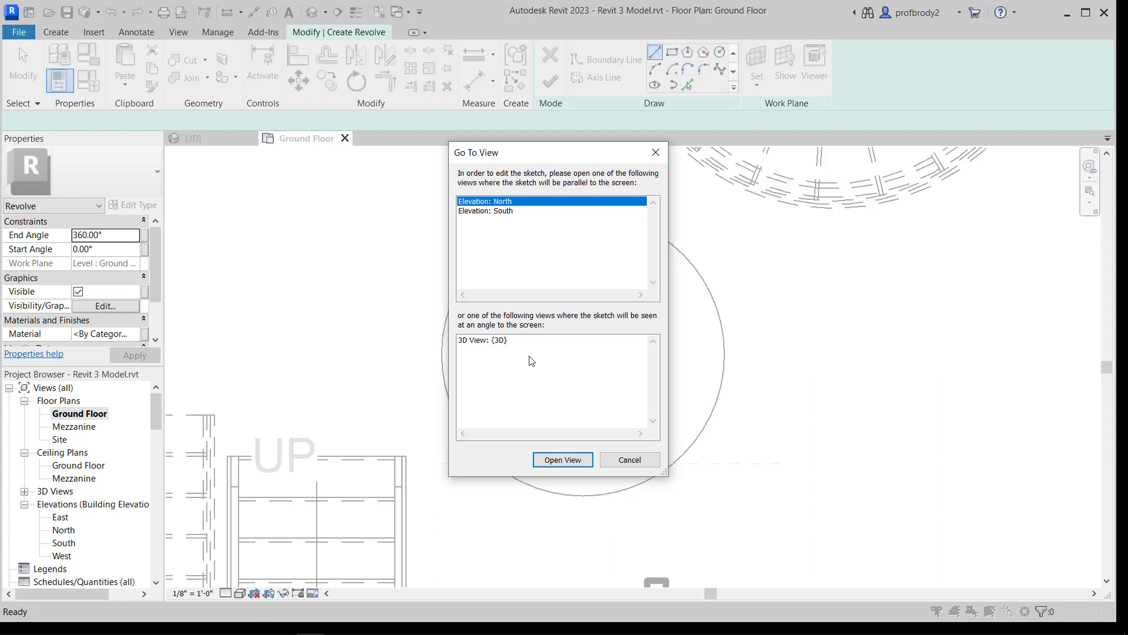
Step: Open the {3D} view for sketching the revolve and orient it to the front
left_click(491, 341)
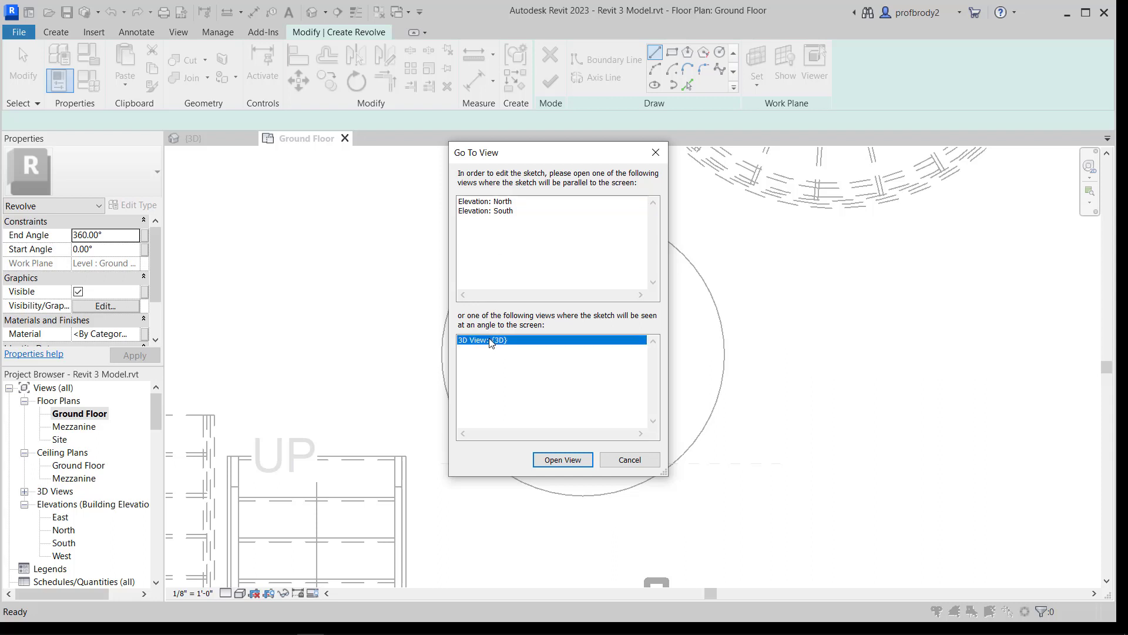
left_click(562, 460)
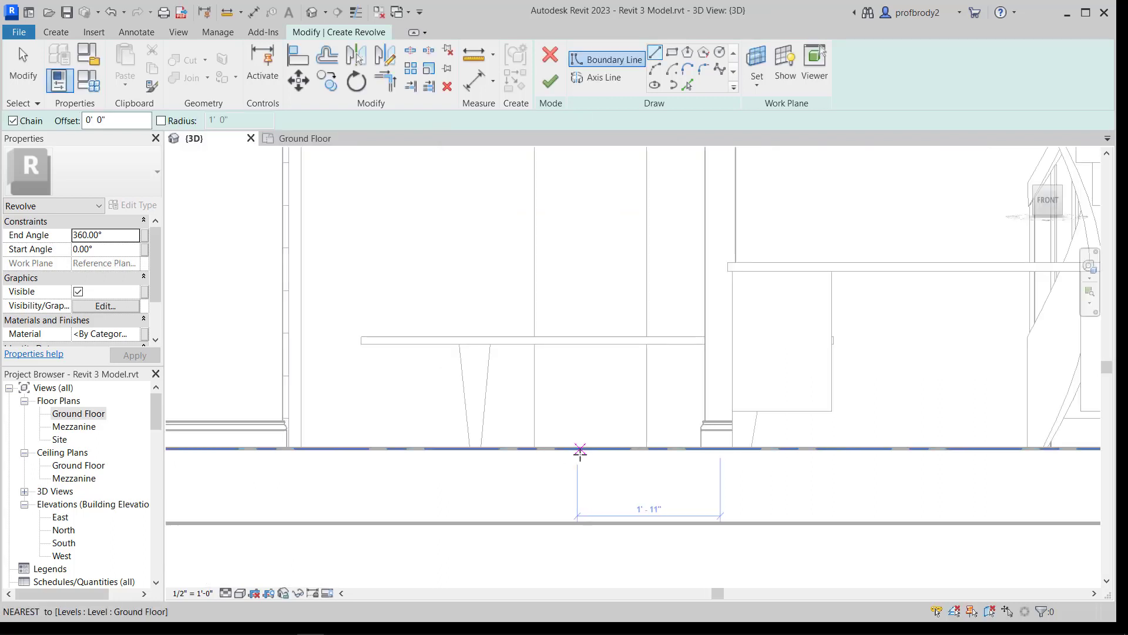
scroll(546, 396, "down", 2)
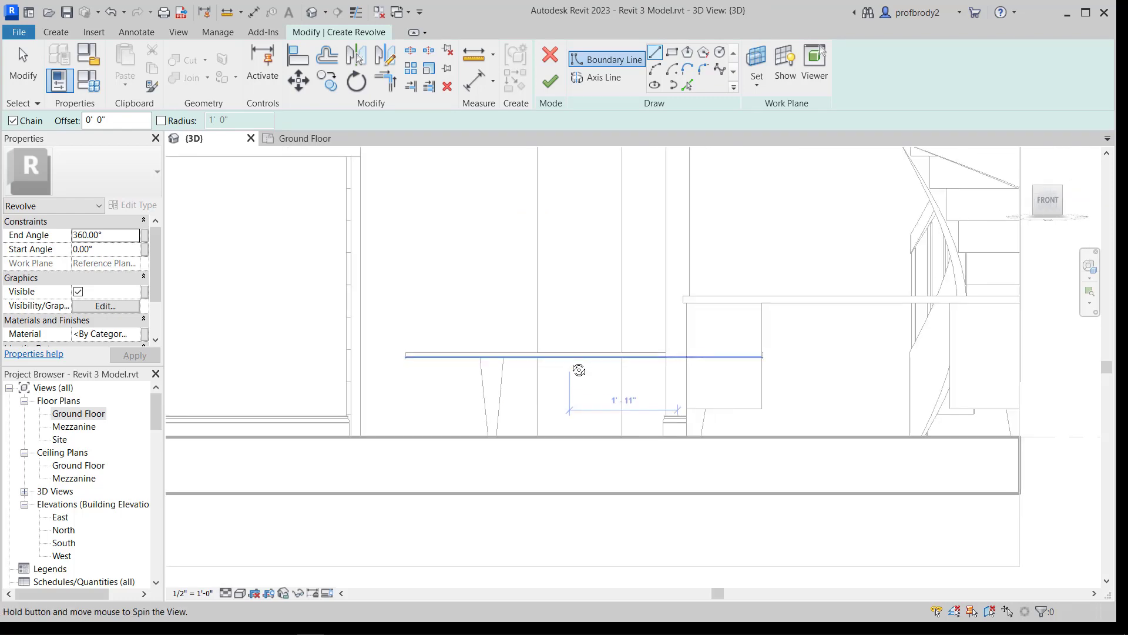
scroll(576, 366, "down", 1)
middle_click_drag(570, 360, 587, 468, "shift")
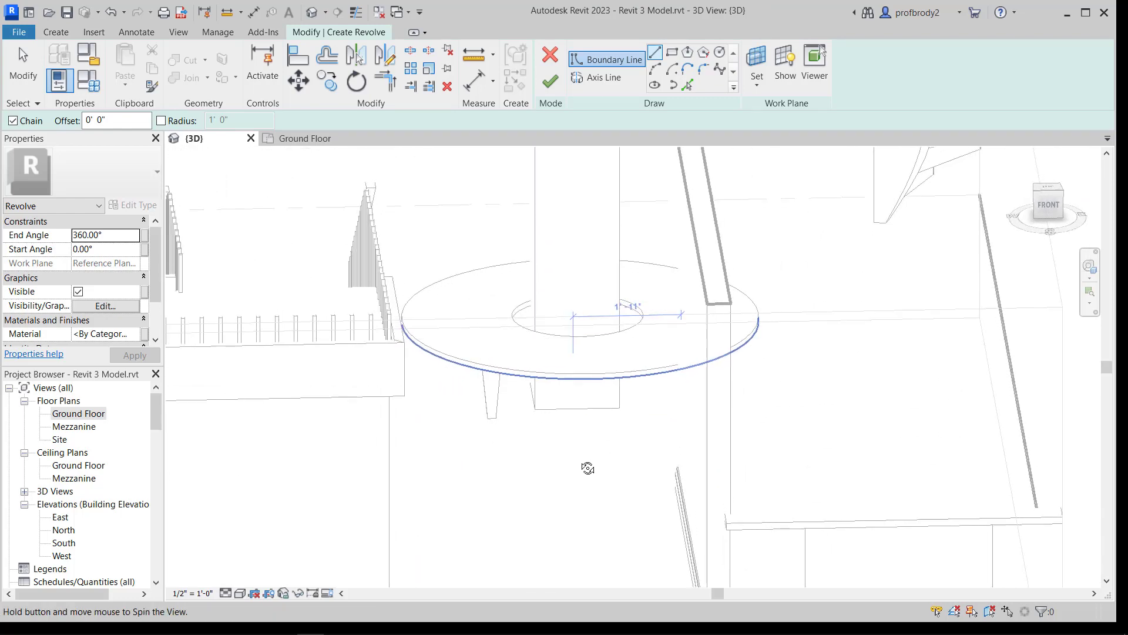
left_click(1046, 206)
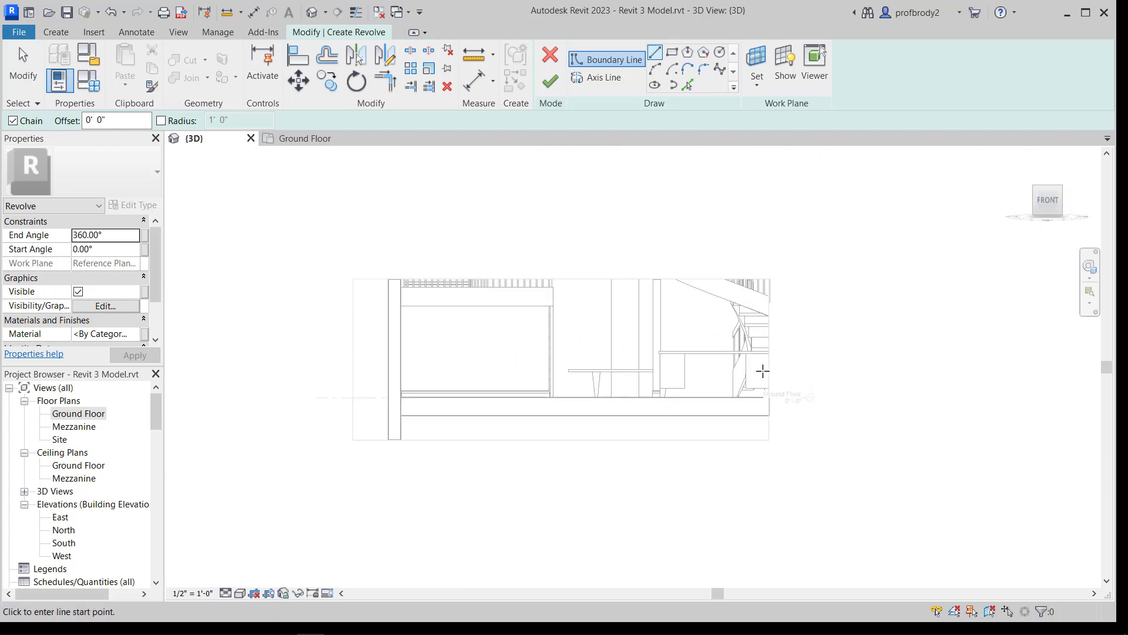
Step: Sketch the leg's half-profile from the seat's underside straight down to the floor, about 1" across, then up around a pointed bead with roughly 1 1/4" sides
scroll(762, 370, "up", 5)
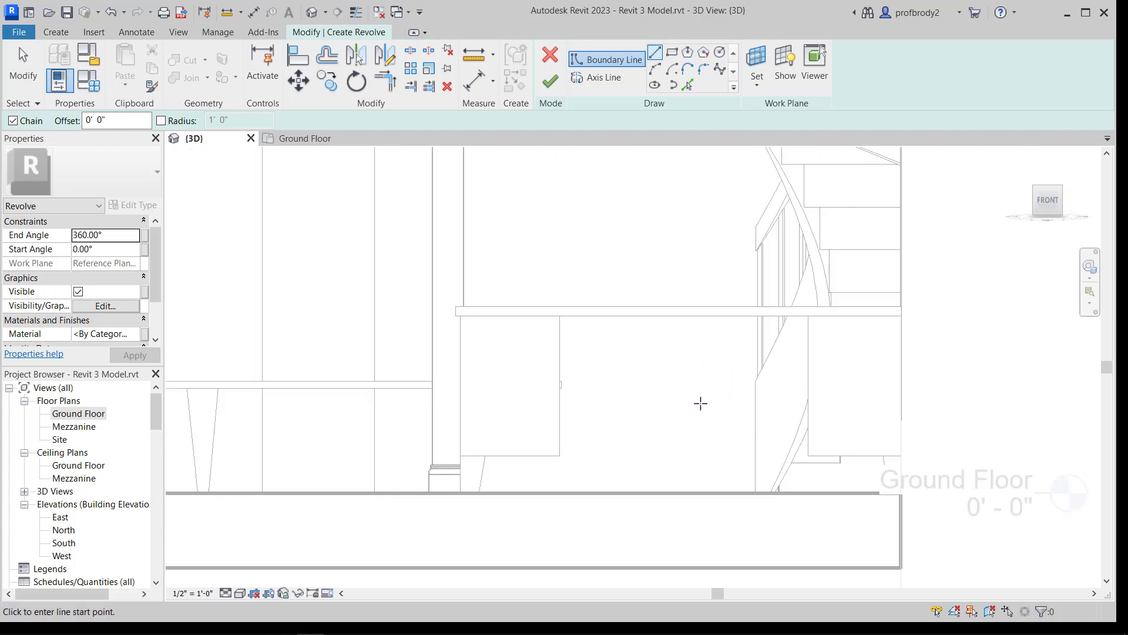
scroll(744, 405, "up", 2)
scroll(486, 425, "up", 5)
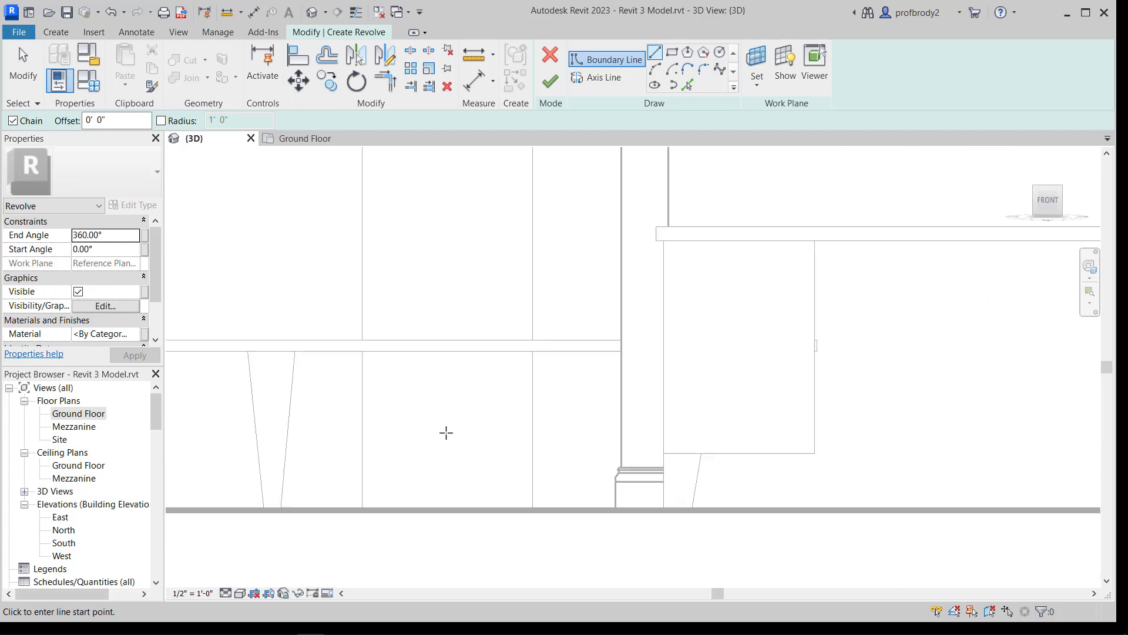
middle_click_drag(428, 463, 465, 399)
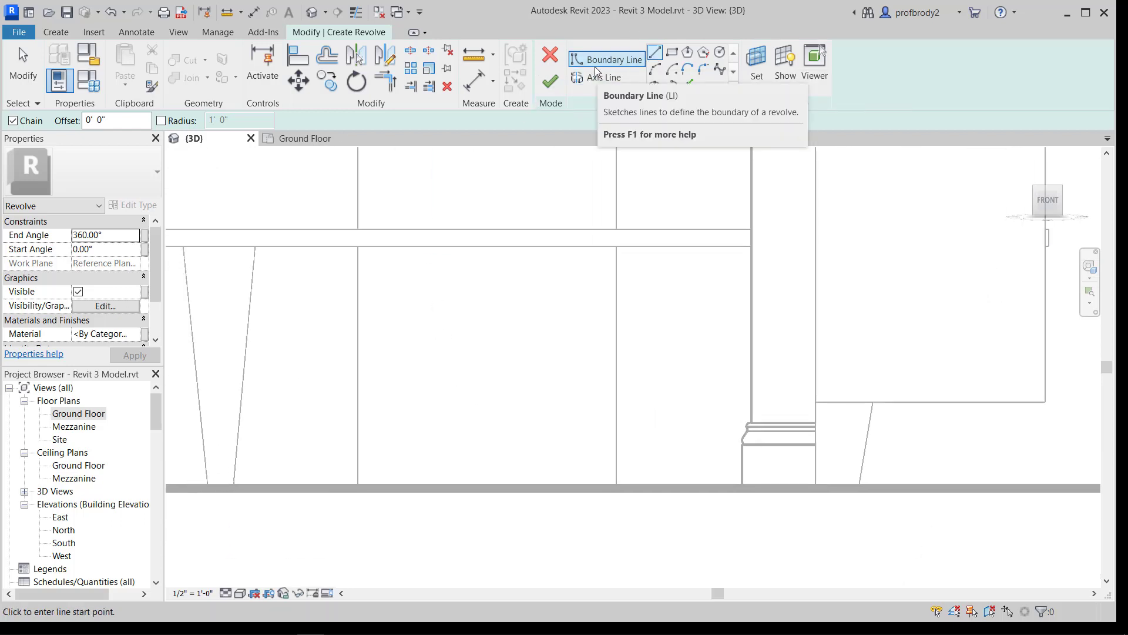
left_click(503, 246)
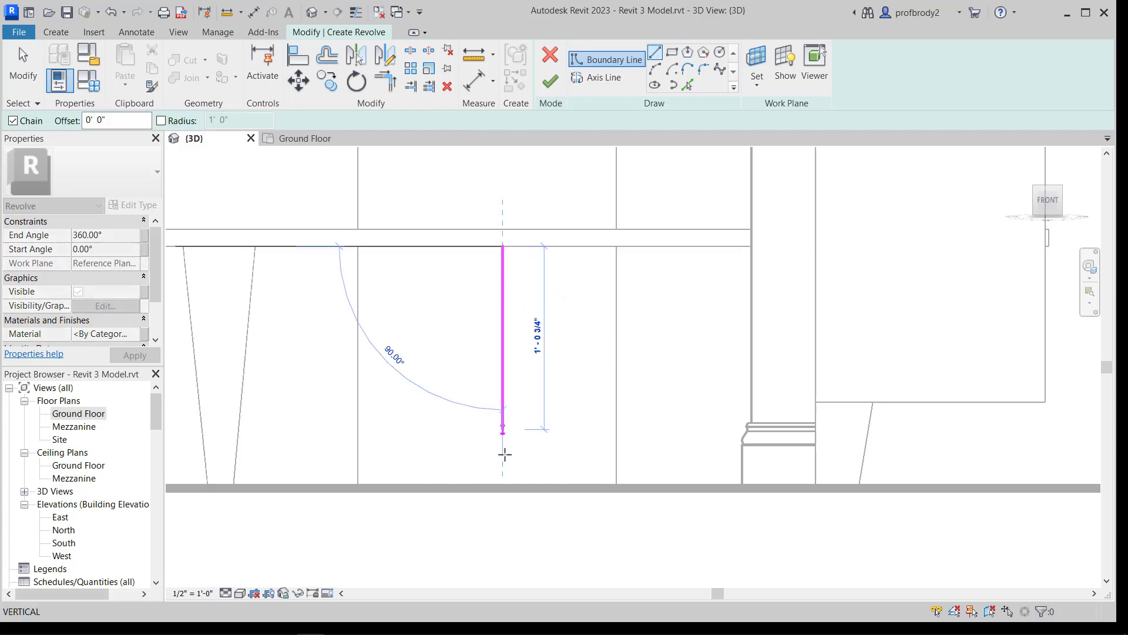
left_click(503, 486)
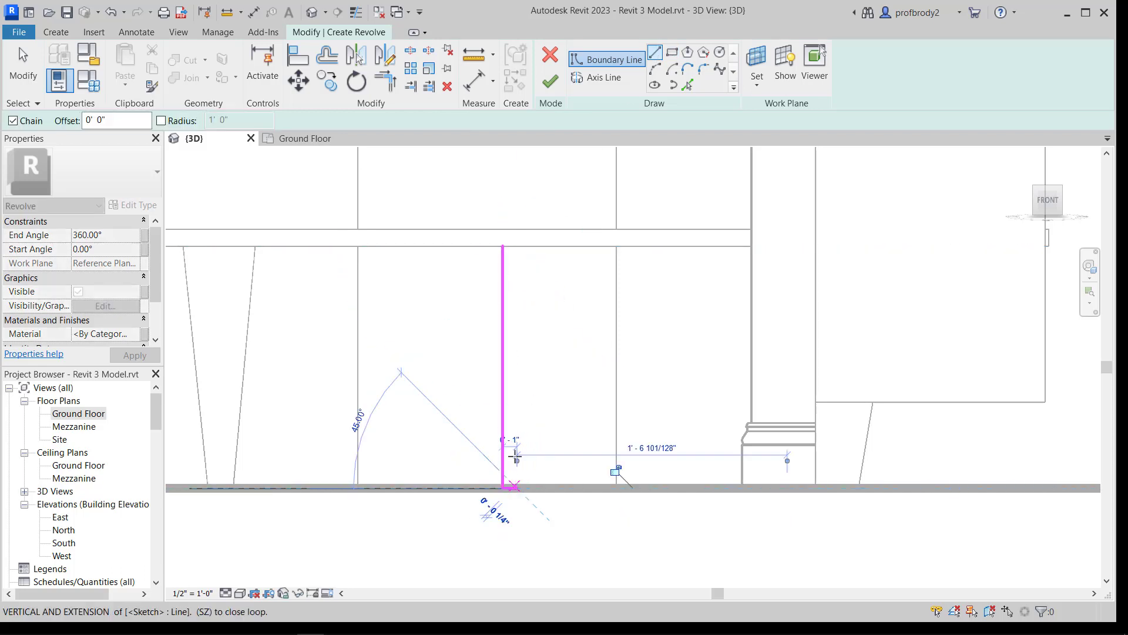
left_click(517, 487)
left_click(517, 452)
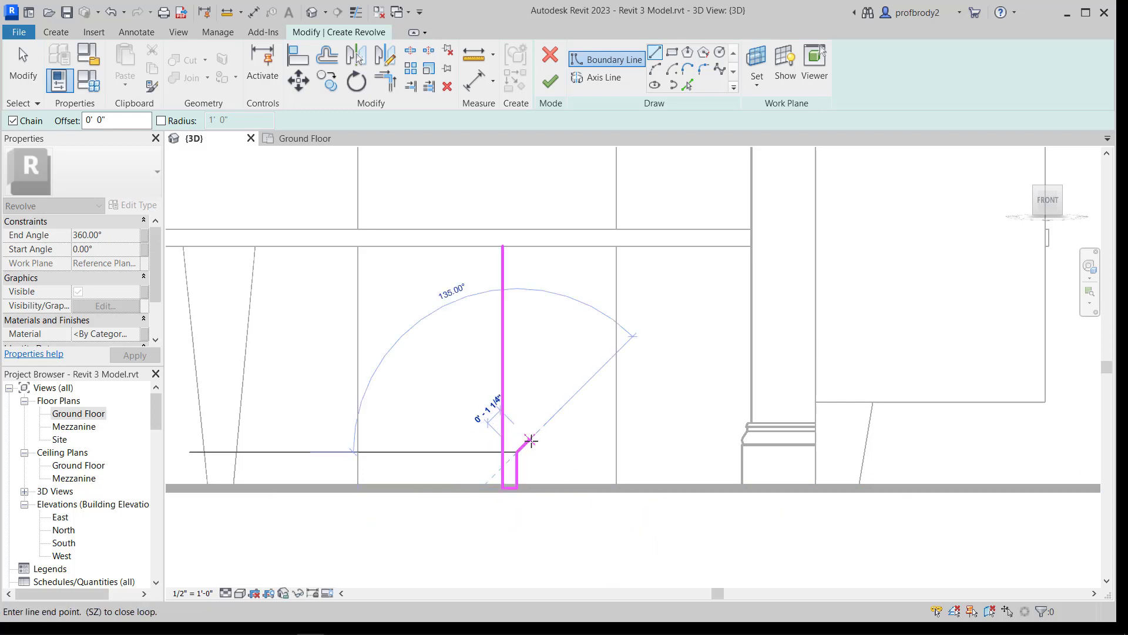
left_click(530, 440)
left_click(517, 426)
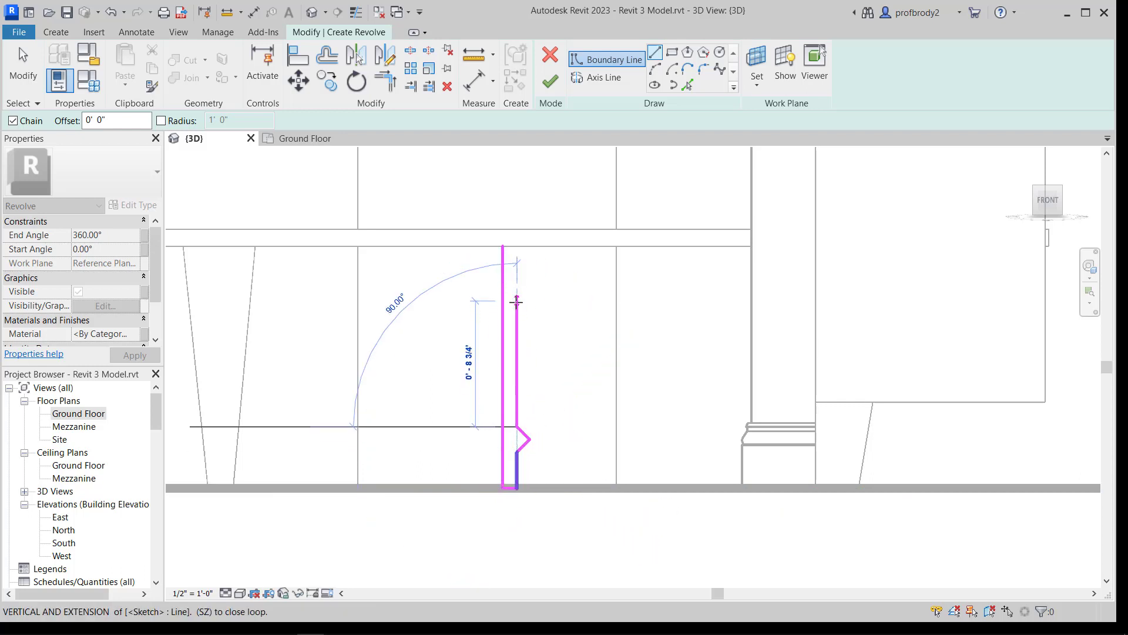
Step: Continue the profile up about 8 3/4", add a second pointed bead with roughly 1" sides, and close the loop at the seat's underside
left_click(517, 297)
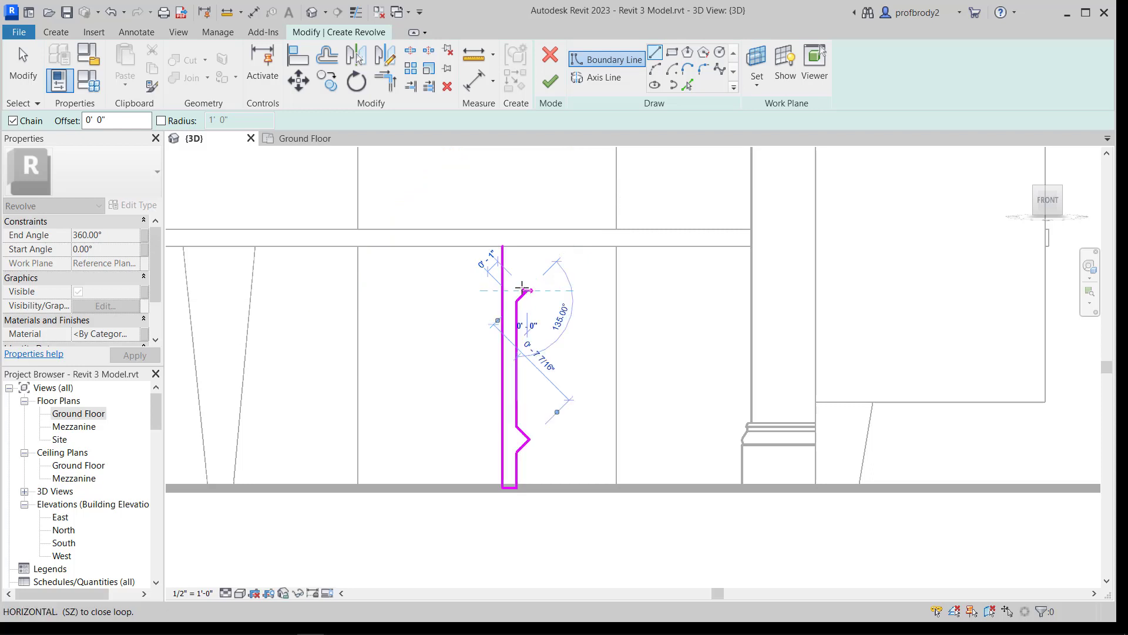
left_click(528, 290)
left_click(517, 281)
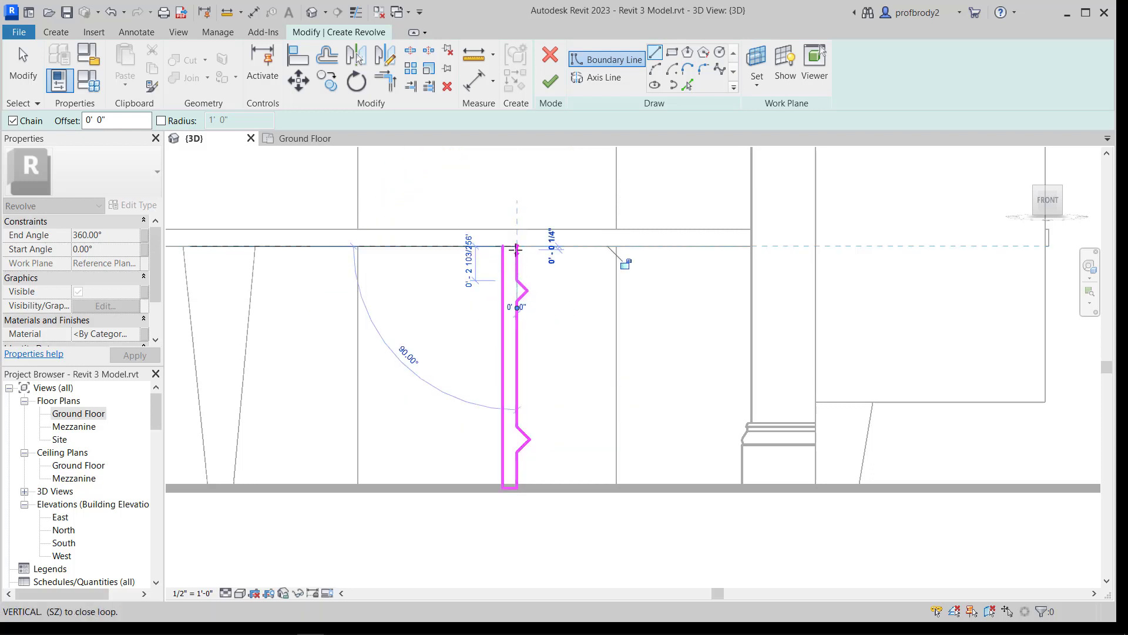
left_click(518, 245)
left_click(503, 246)
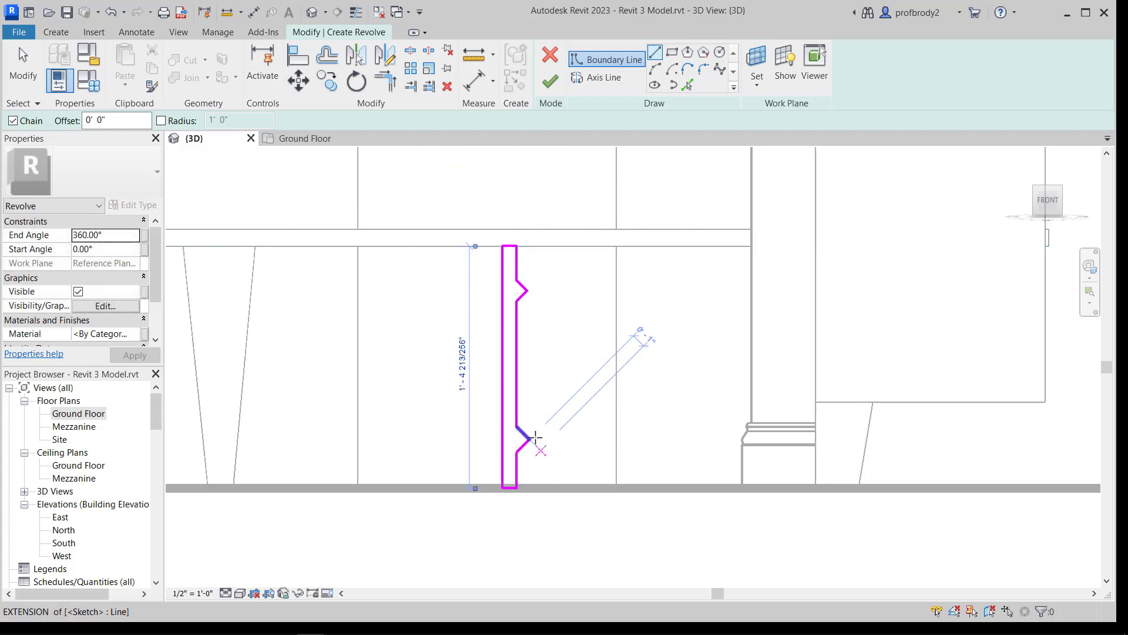
Step: Examine the closed leg profile's position under the seat from an angled view and close up from the front
scroll(535, 438, "up", 1)
middle_click_drag(477, 354, 549, 488)
scroll(446, 474, "down", 4)
middle_click_drag(408, 443, 469, 413, "shift")
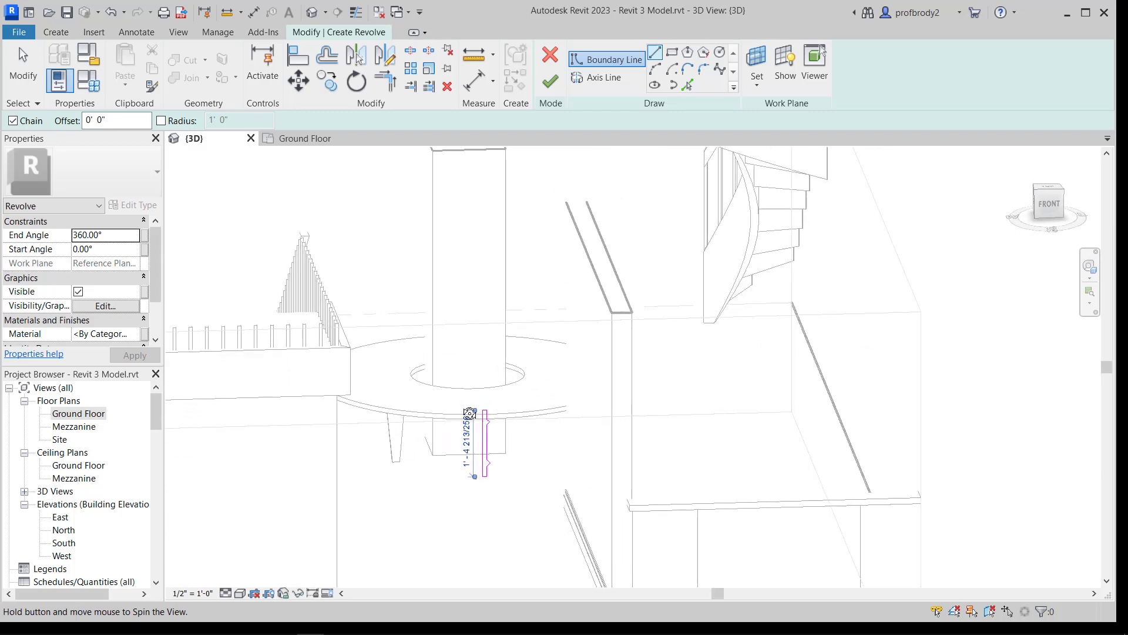
scroll(468, 454, "up", 3)
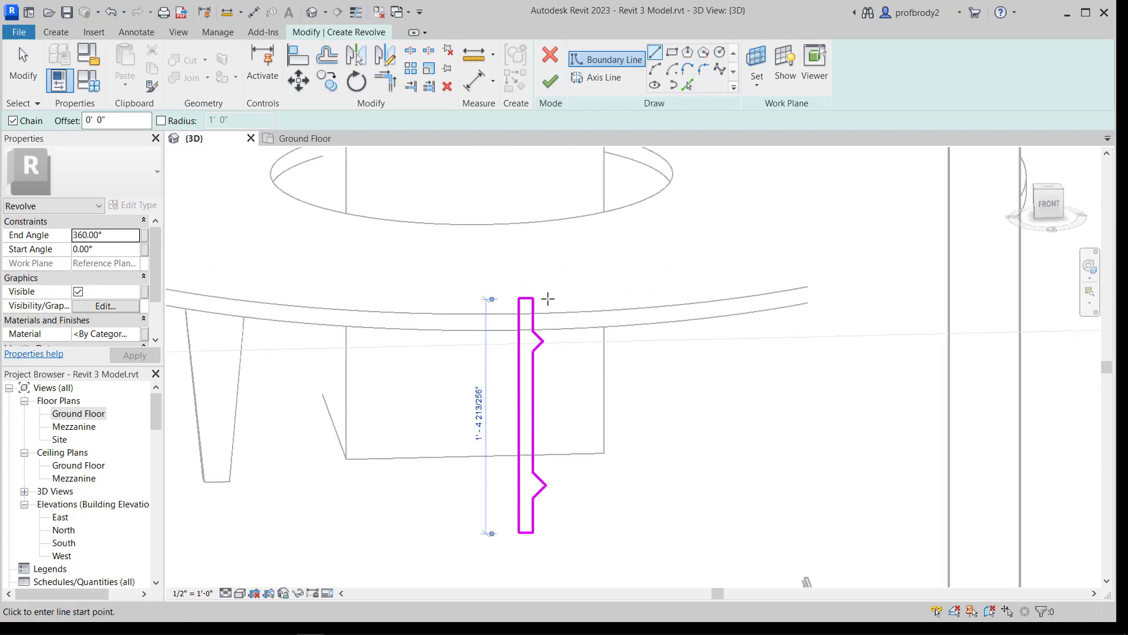
left_click(1041, 212)
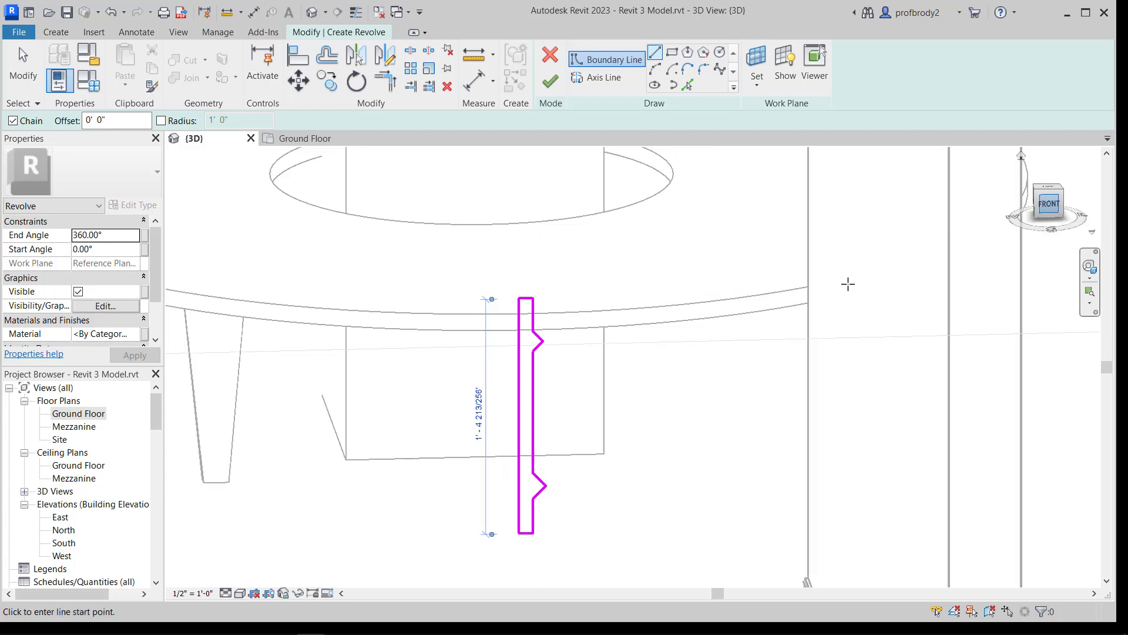
scroll(466, 511, "up", 6)
scroll(431, 509, "down", 5)
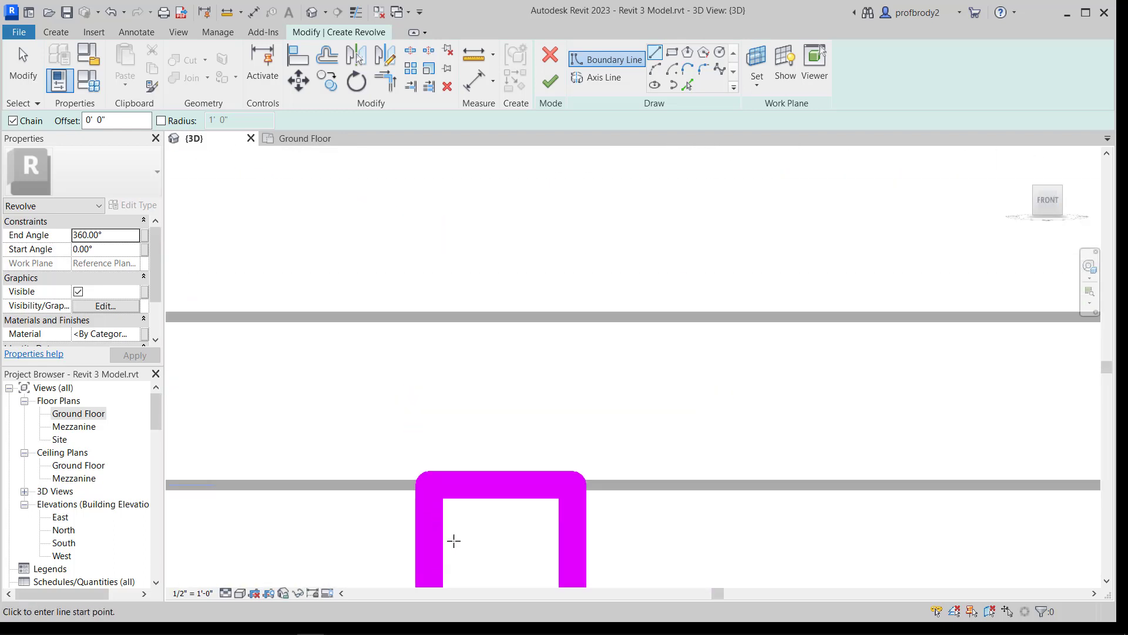
middle_click_drag(478, 416, 540, 212)
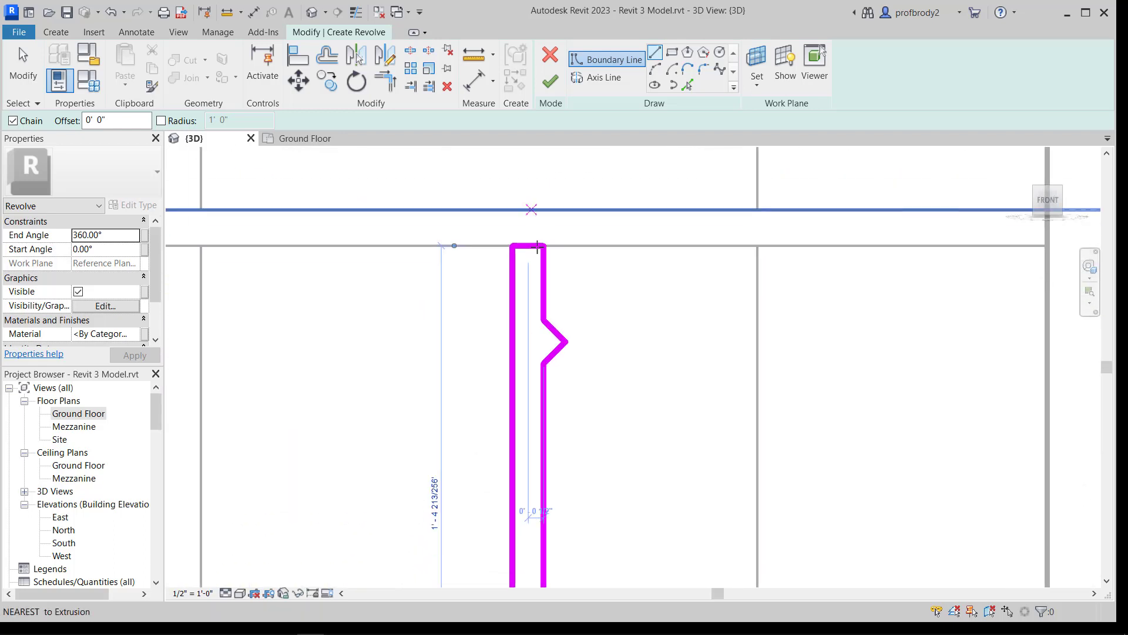
scroll(510, 367, "down", 4)
middle_click_drag(538, 327, 556, 287)
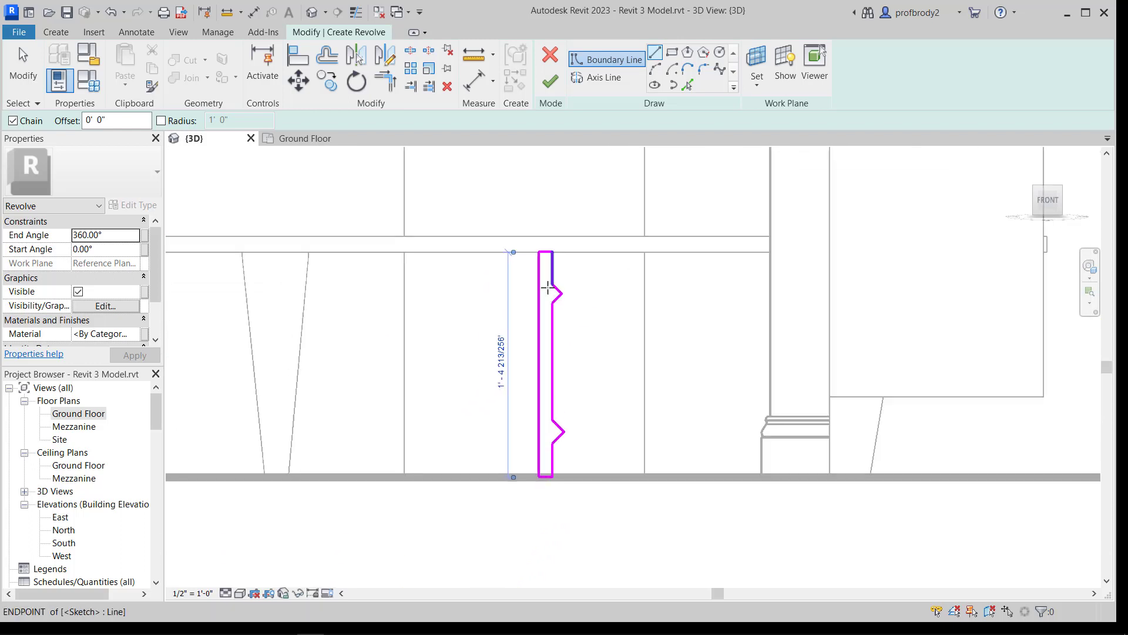
scroll(503, 381, "up", 2)
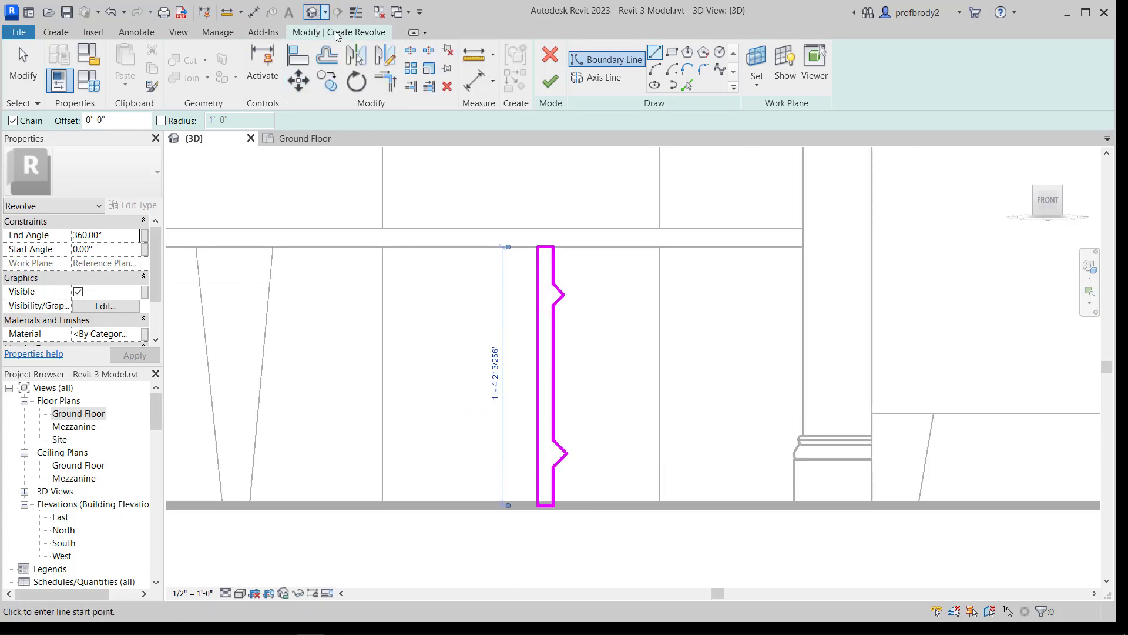
Step: Draw a vertical axis line about 2' 0 1/4" long along the profile's straight side and finish the 360° revolve
left_click(603, 78)
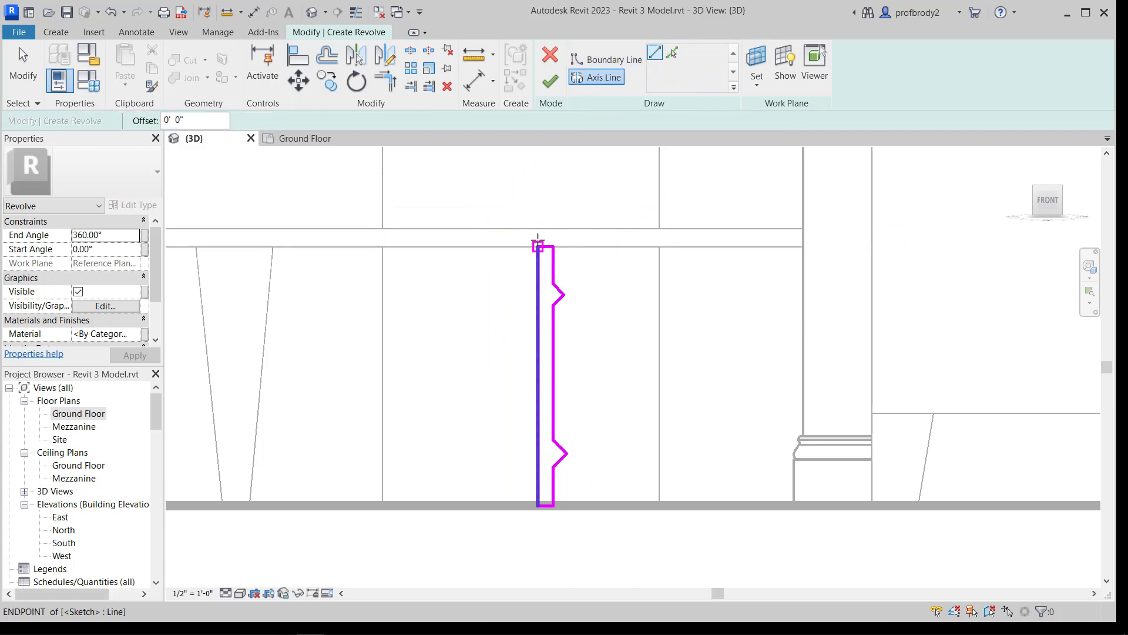
left_click(537, 184)
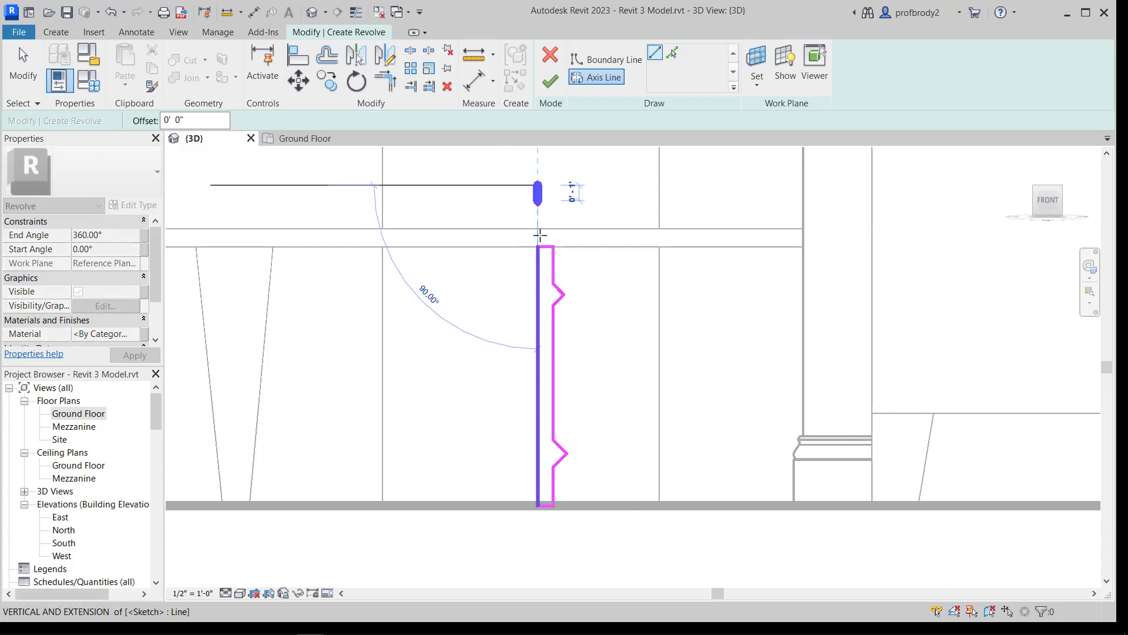
left_click(539, 559)
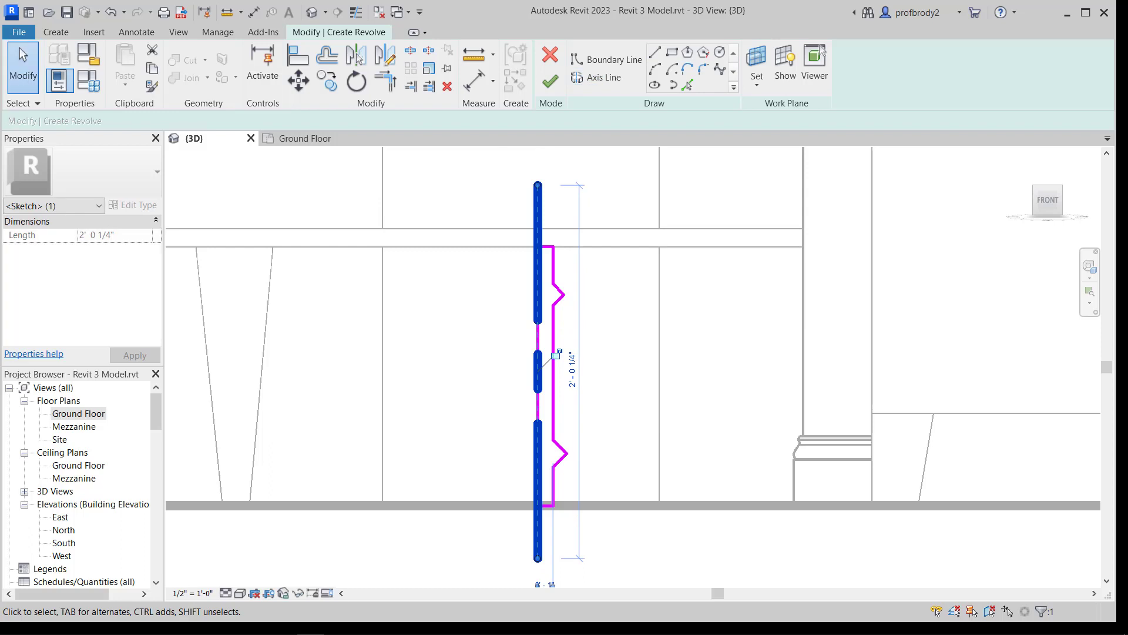
left_click(550, 81)
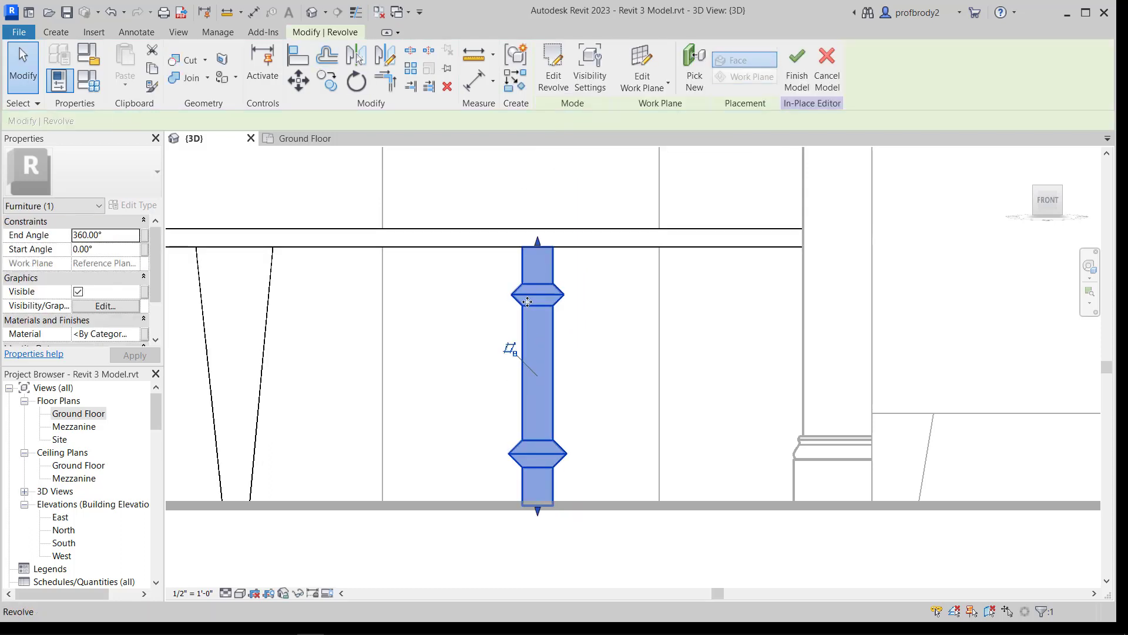
middle_click_drag(525, 301, 557, 351, "shift")
scroll(509, 332, "up", 5)
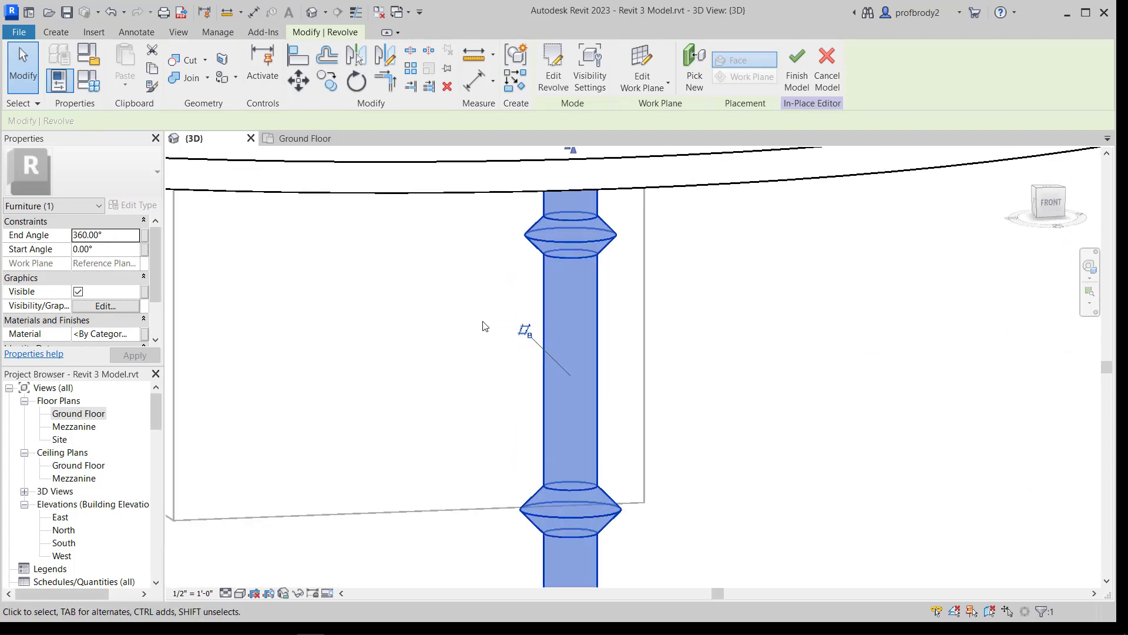
Step: Dissociate the revolved leg from its work plane
scroll(525, 345, "down", 1)
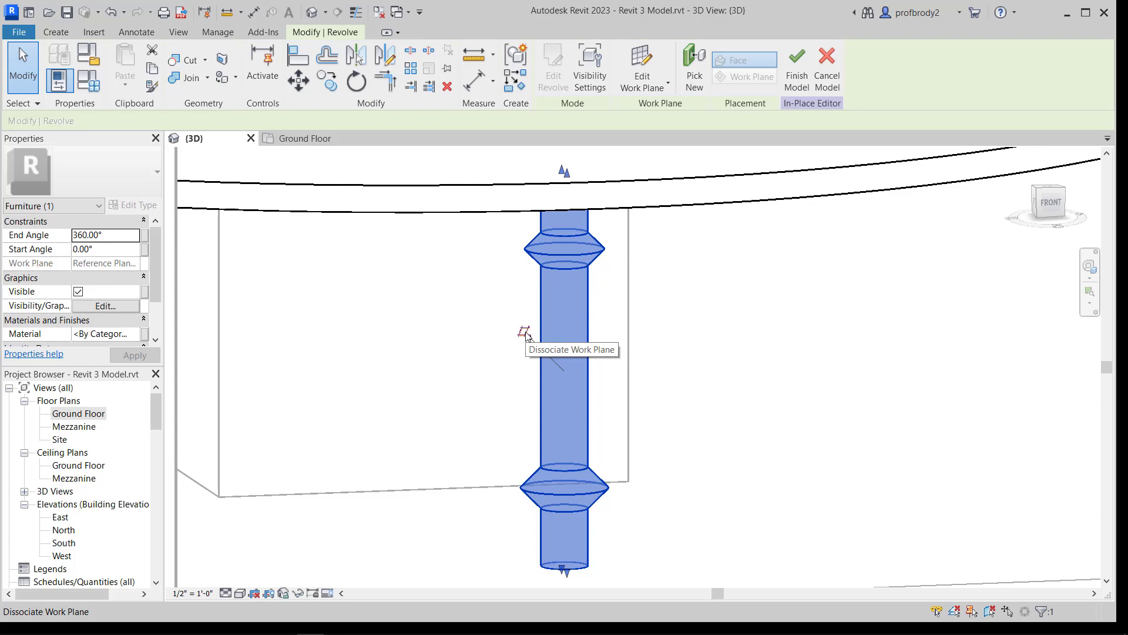
left_click(526, 334)
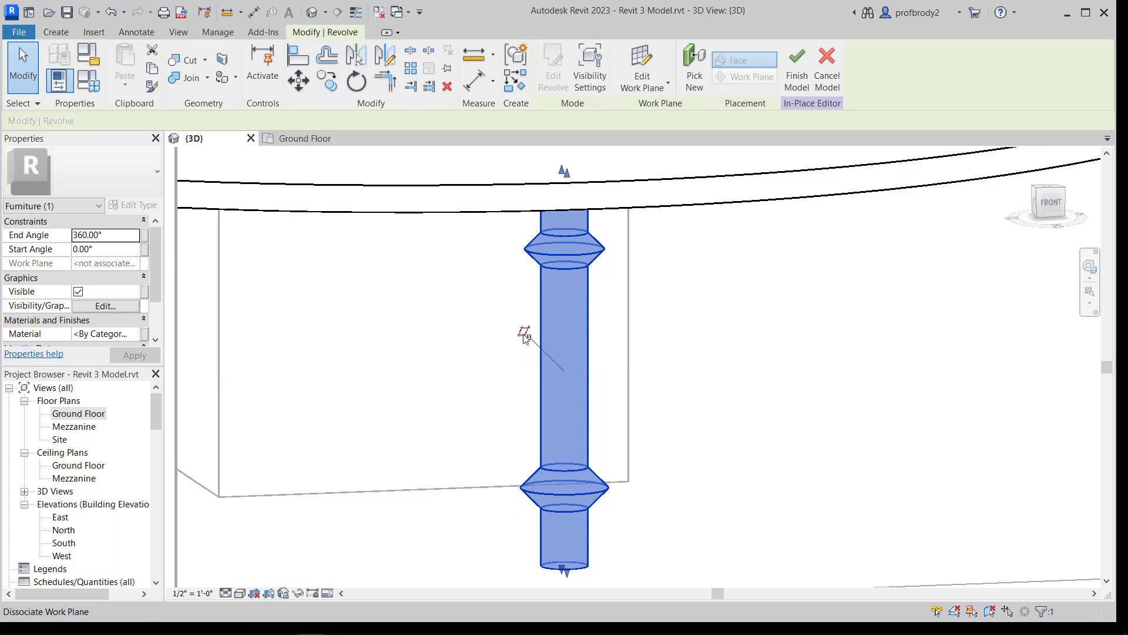
scroll(510, 342, "down", 1)
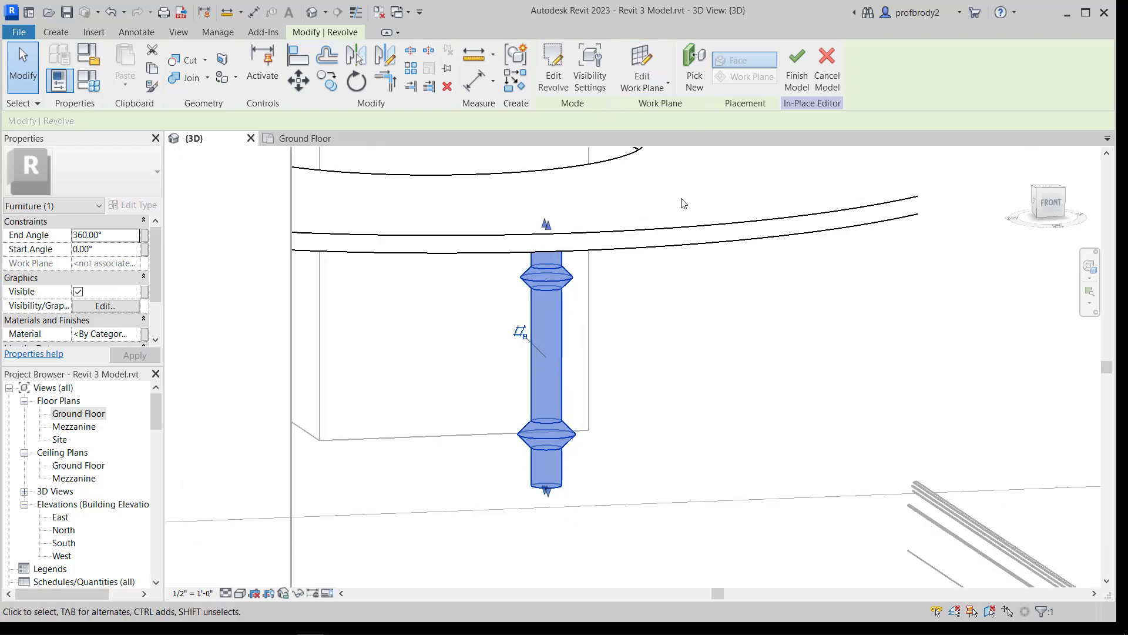
scroll(476, 326, "down", 1)
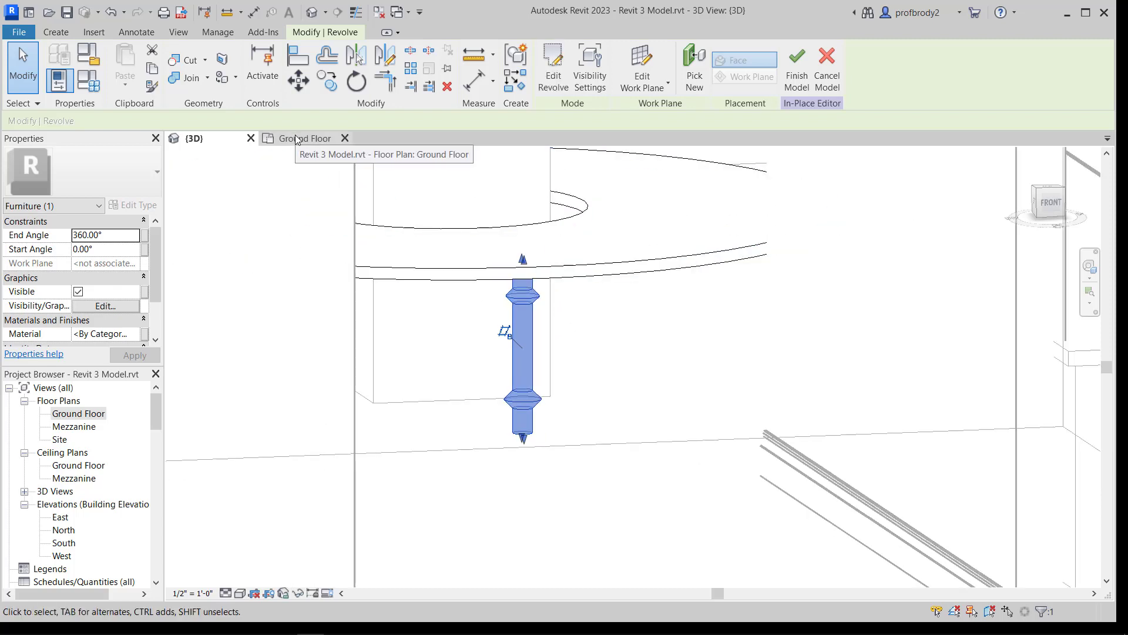
Step: View the bench from directly above and set the visual style to Wireframe
left_click(1052, 192)
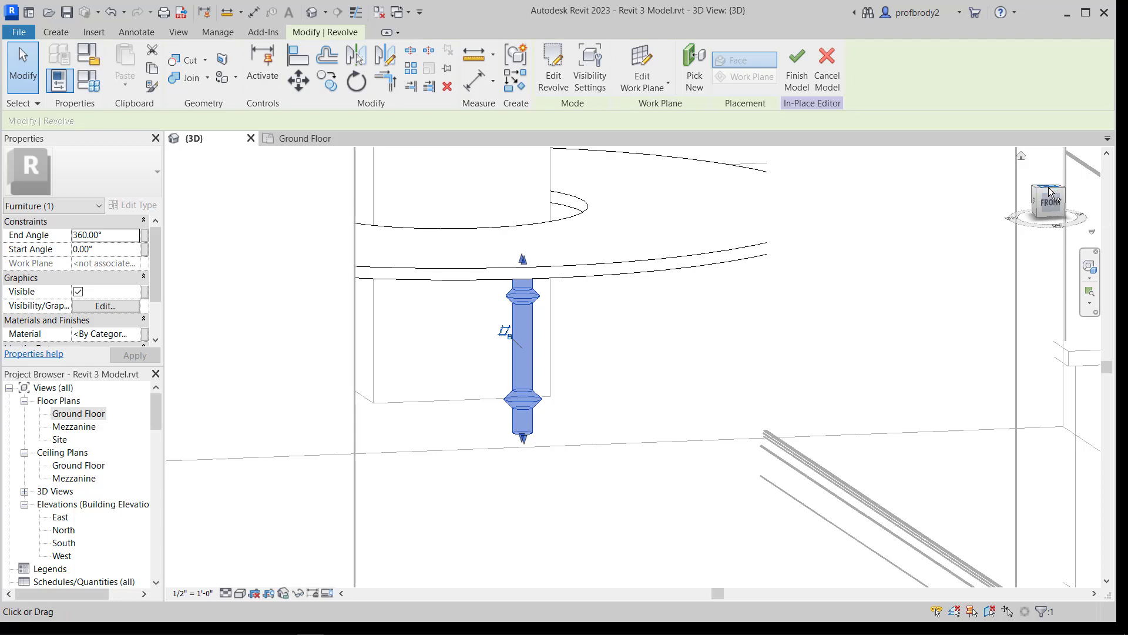
scroll(498, 409, "down", 5)
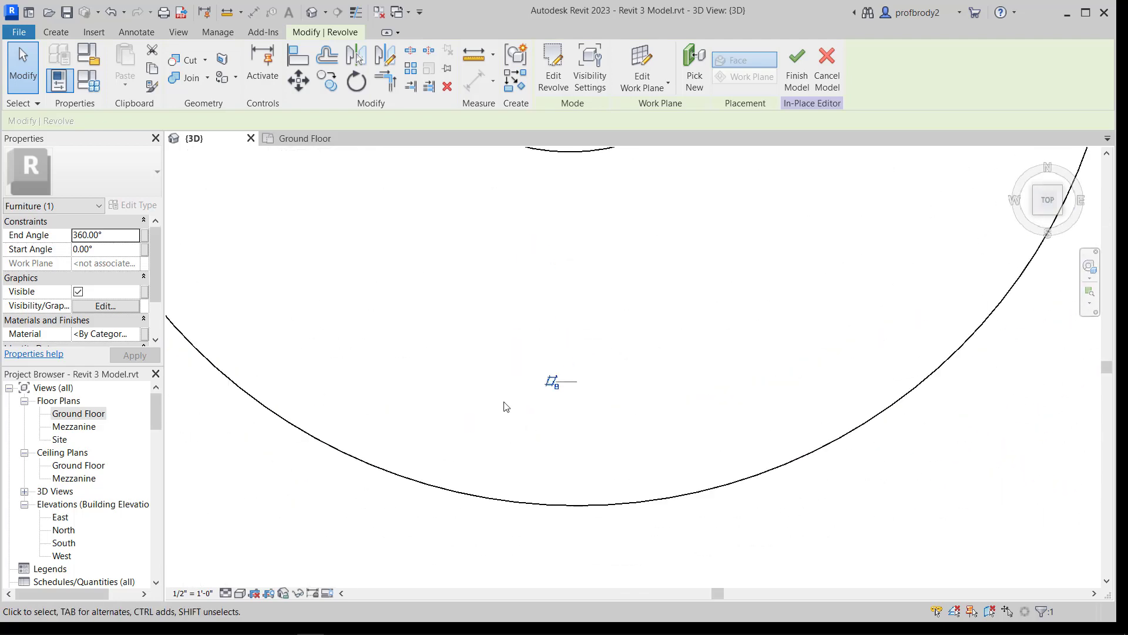
middle_click_drag(512, 416, 532, 527)
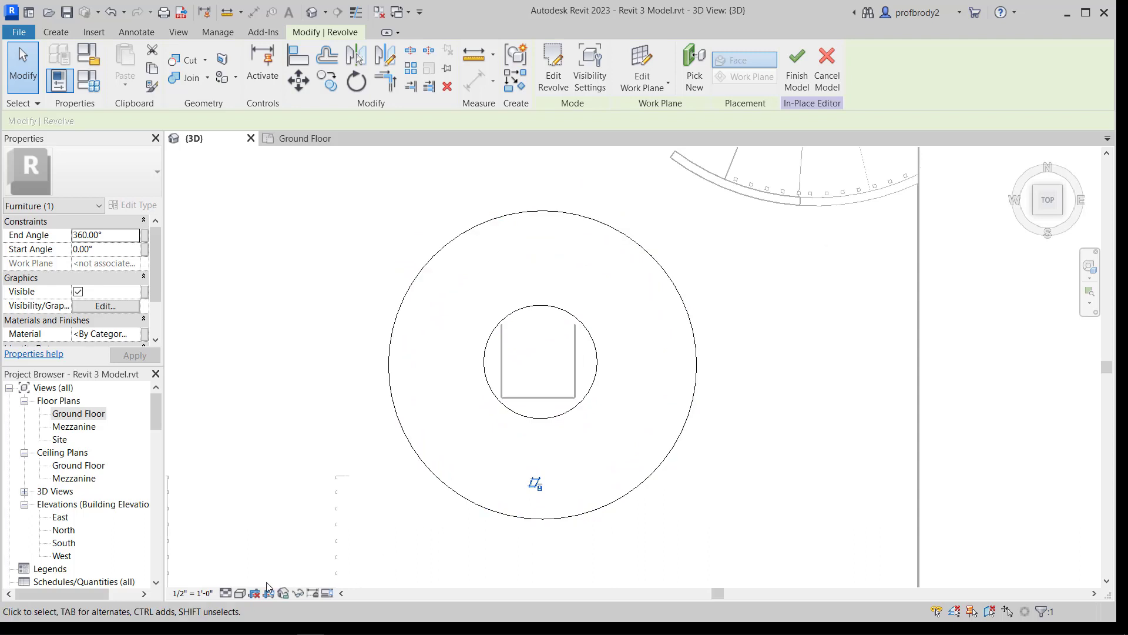
left_click(239, 594)
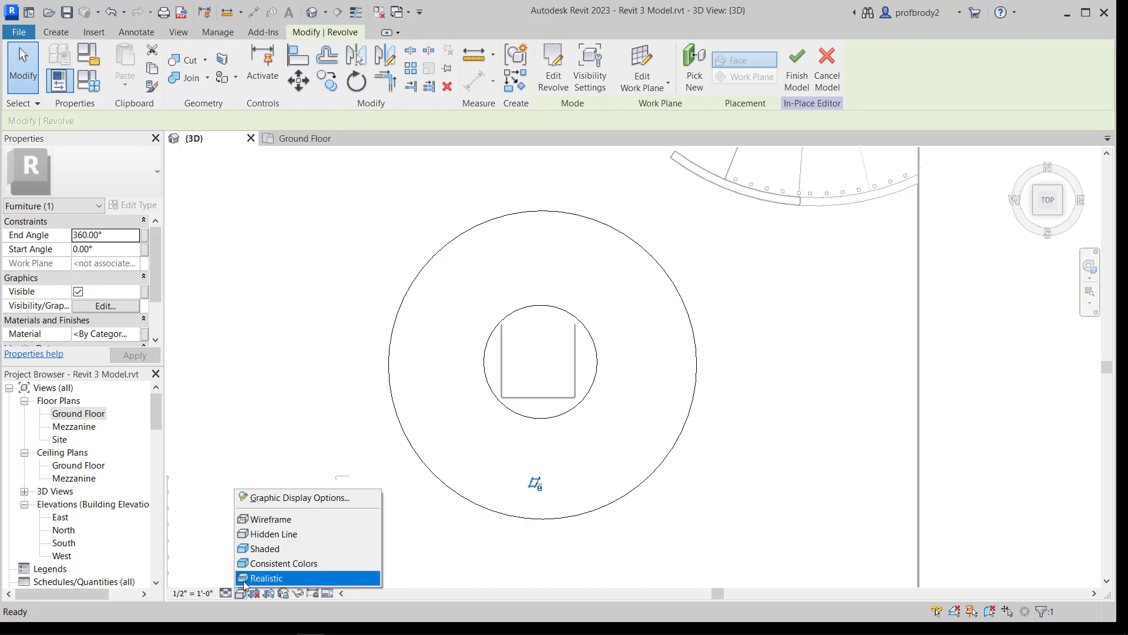
left_click(259, 520)
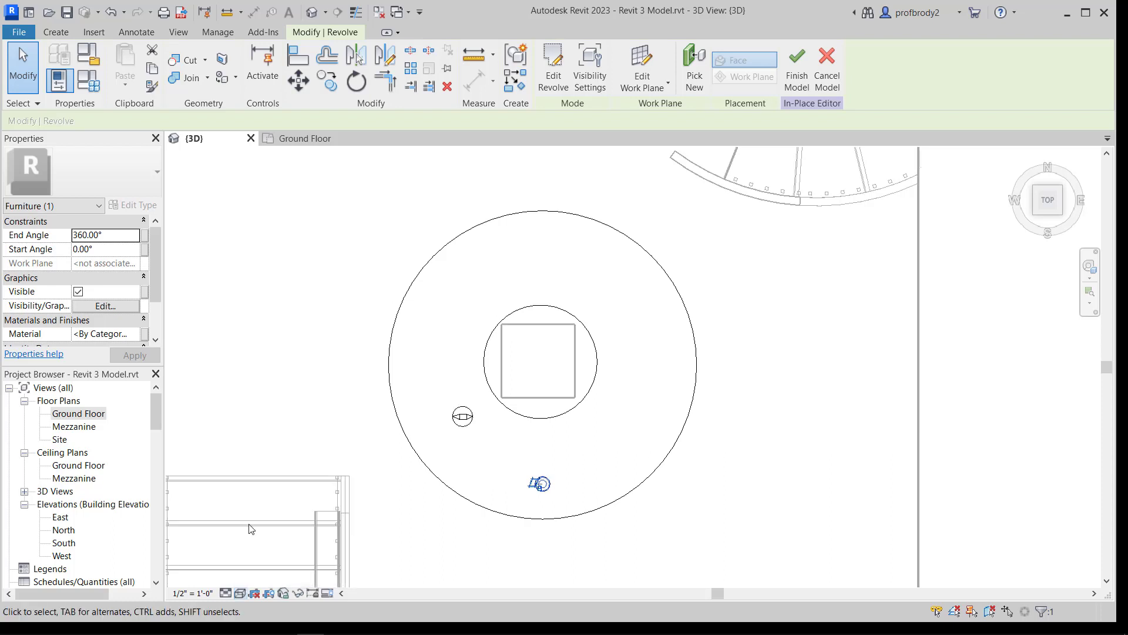
Step: Copy the revolved leg straight across the column to the opposite (north) side of the seat
left_click(507, 548)
scroll(542, 499, "up", 5)
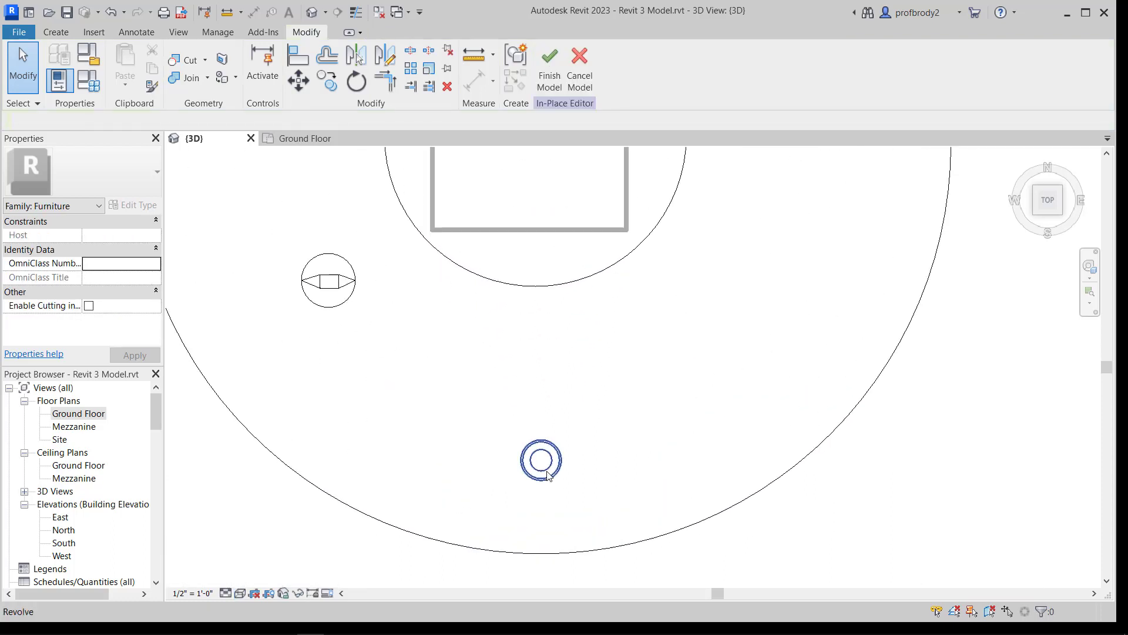
left_click(548, 476)
scroll(543, 473, "down", 5)
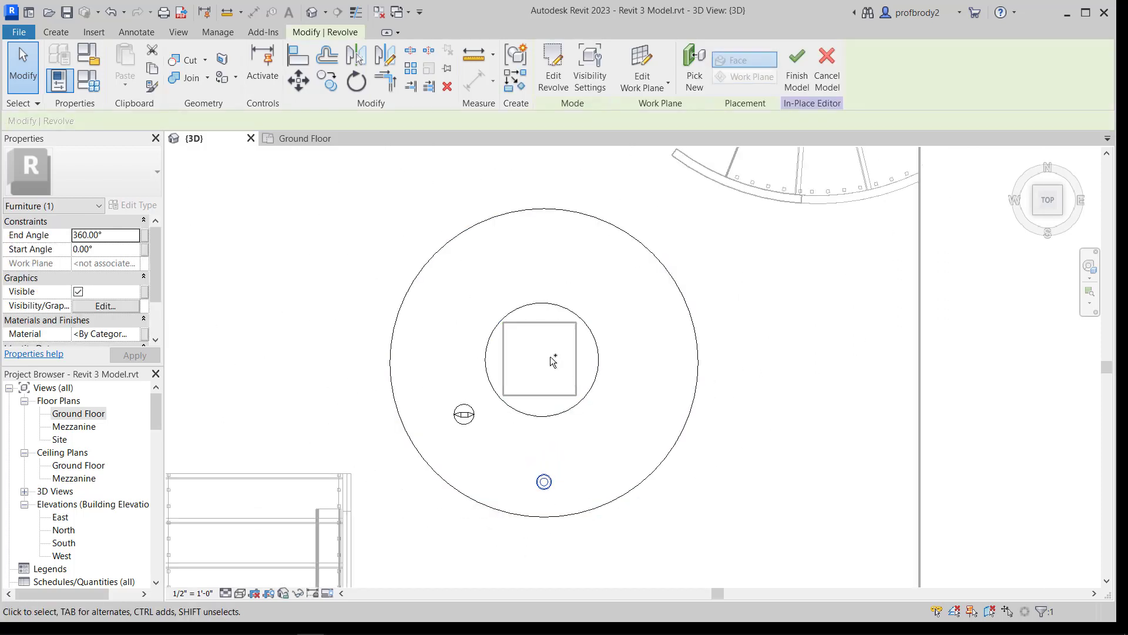
left_click_drag(541, 468, 548, 240)
Step: Make multiple copies of the north leg on the seat's west and east sides, about 5' 1" apart
left_click(328, 81)
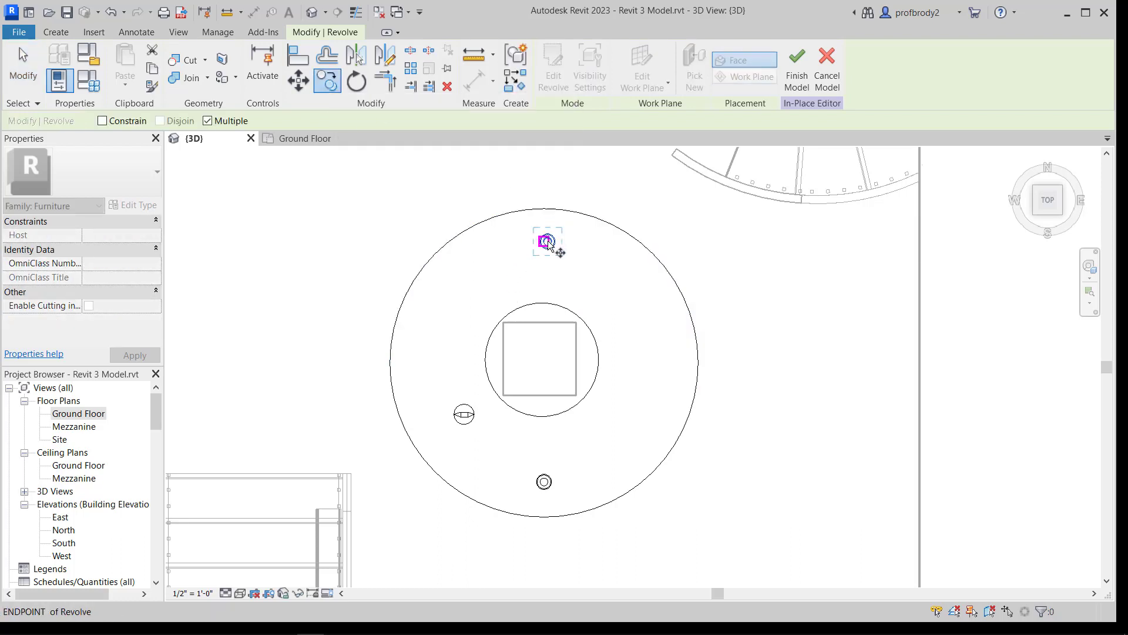
left_click(547, 241)
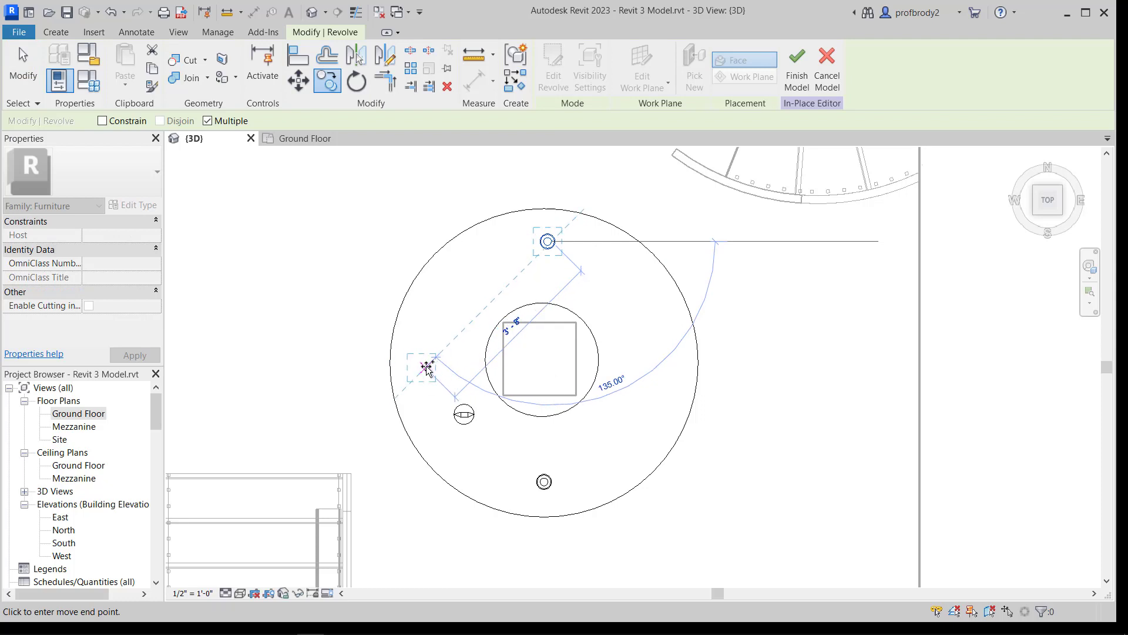
left_click(426, 368)
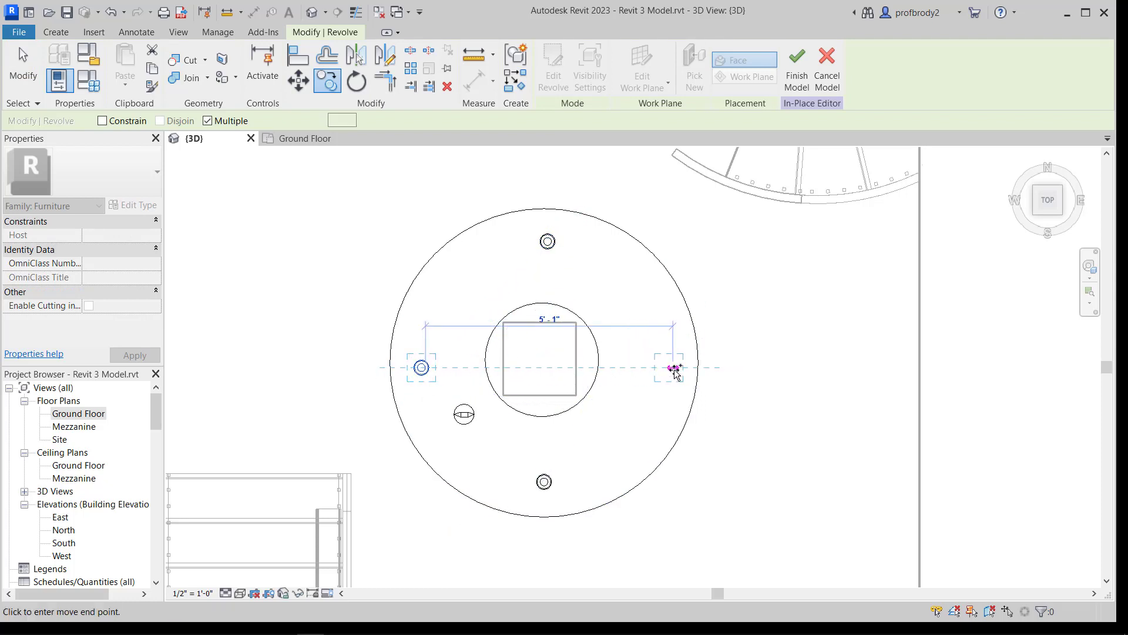
left_click(674, 369)
left_click(23, 66)
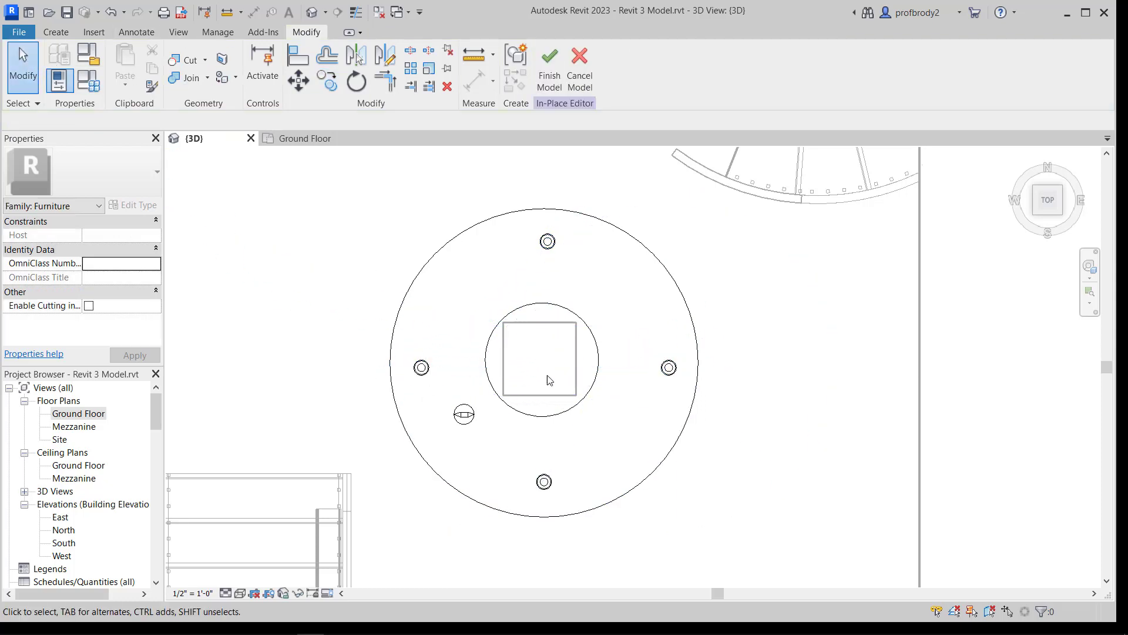
Step: Delete the tapered blend leg southwest of the column
left_click(464, 414)
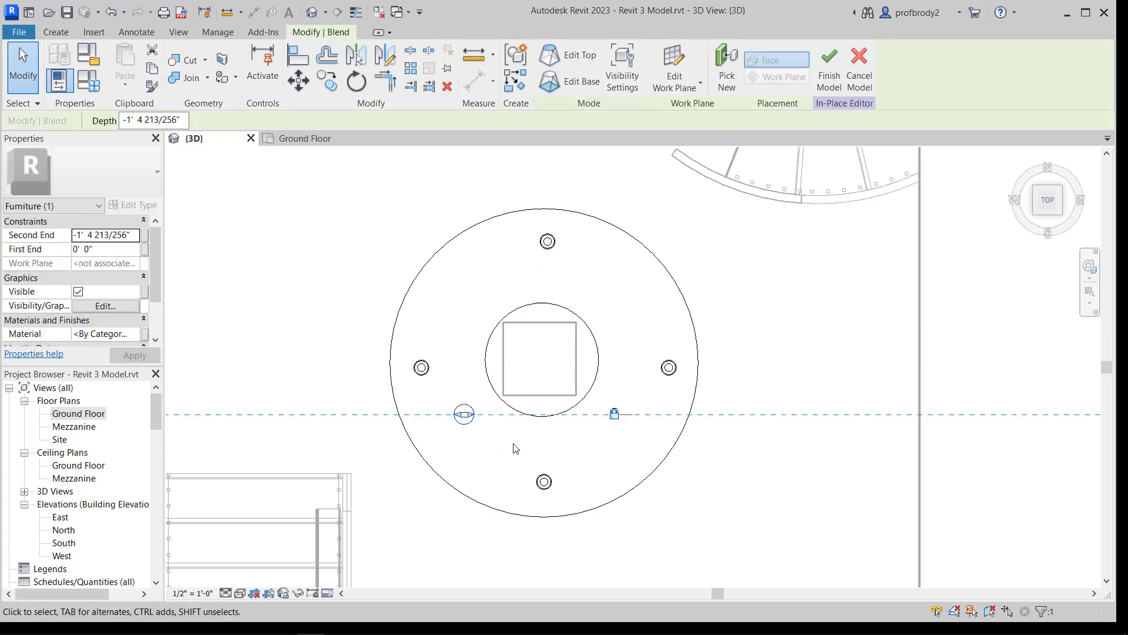
key("Escape")
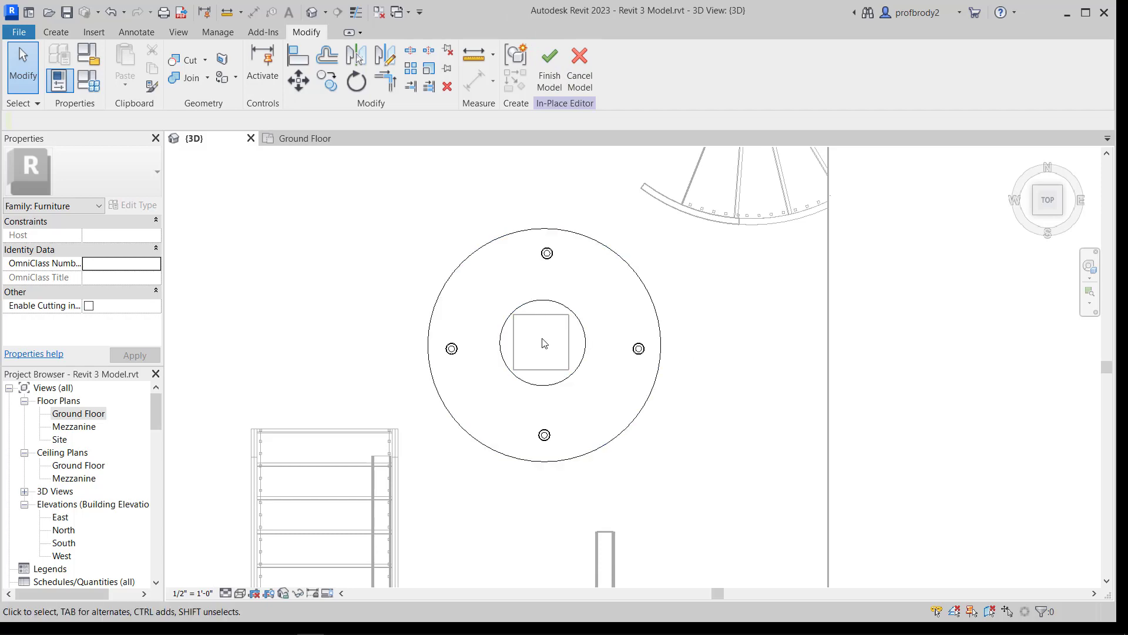
Step: Start a Sweep with a sketched path and pick the circular seat's face as its work plane
middle_click_drag(545, 369, 581, 134, "shift")
scroll(558, 312, "up", 6)
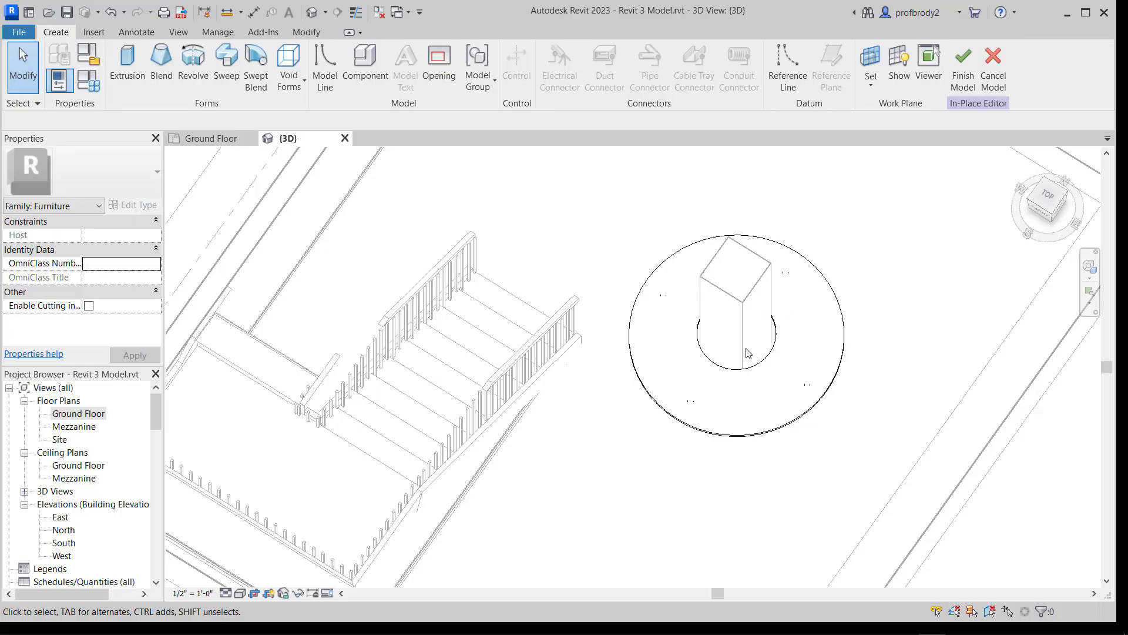
scroll(749, 353, "up", 2)
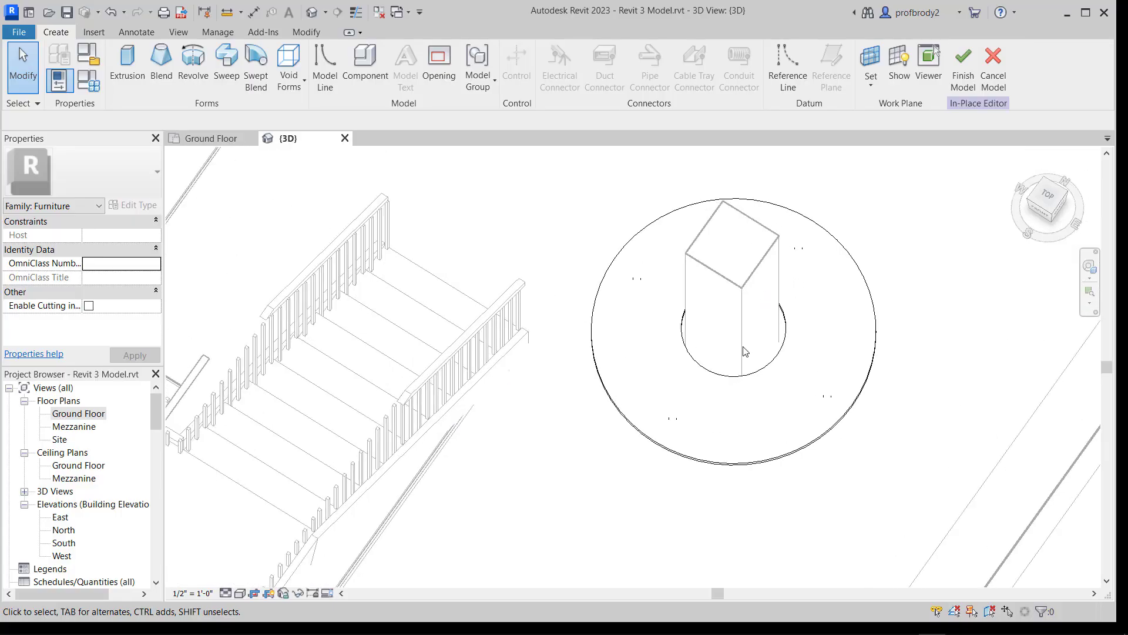
left_click(225, 79)
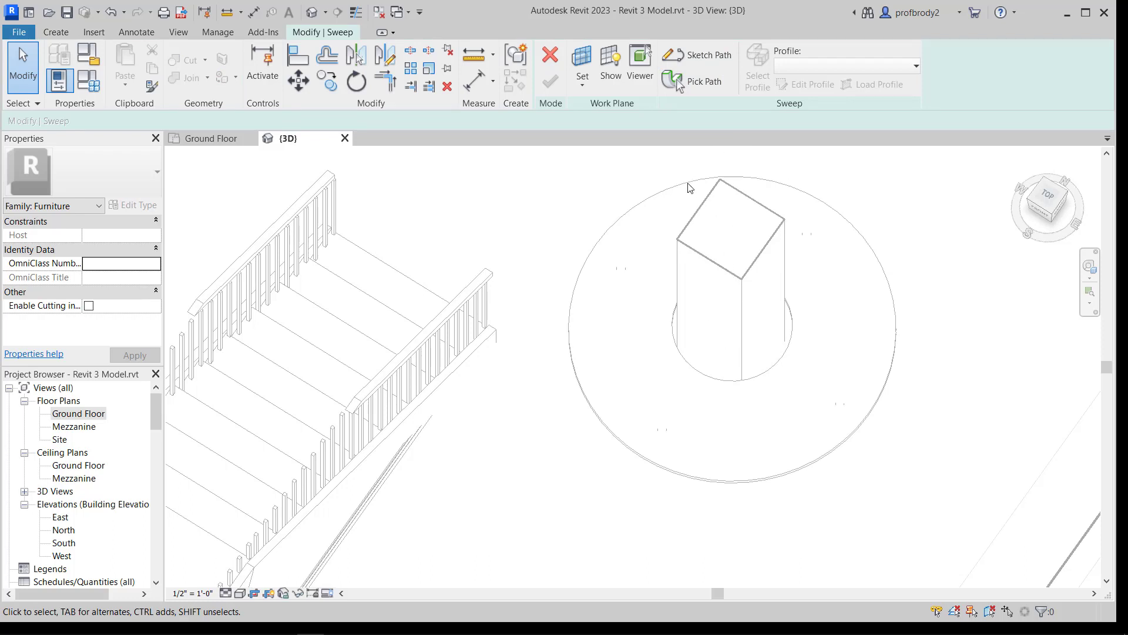
left_click(705, 54)
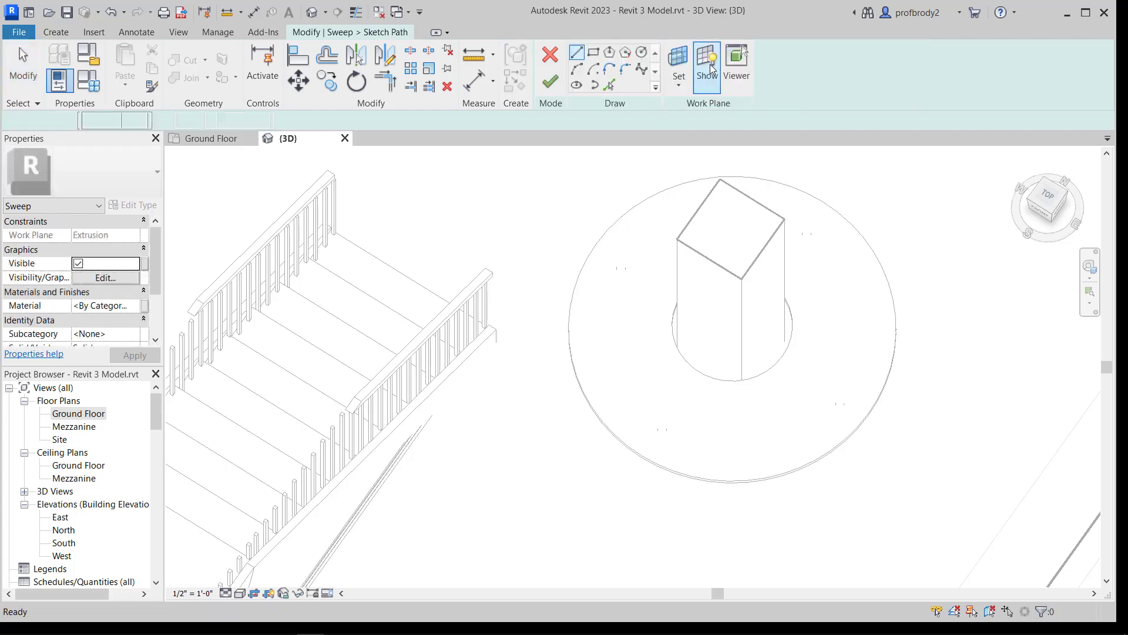
left_click(679, 59)
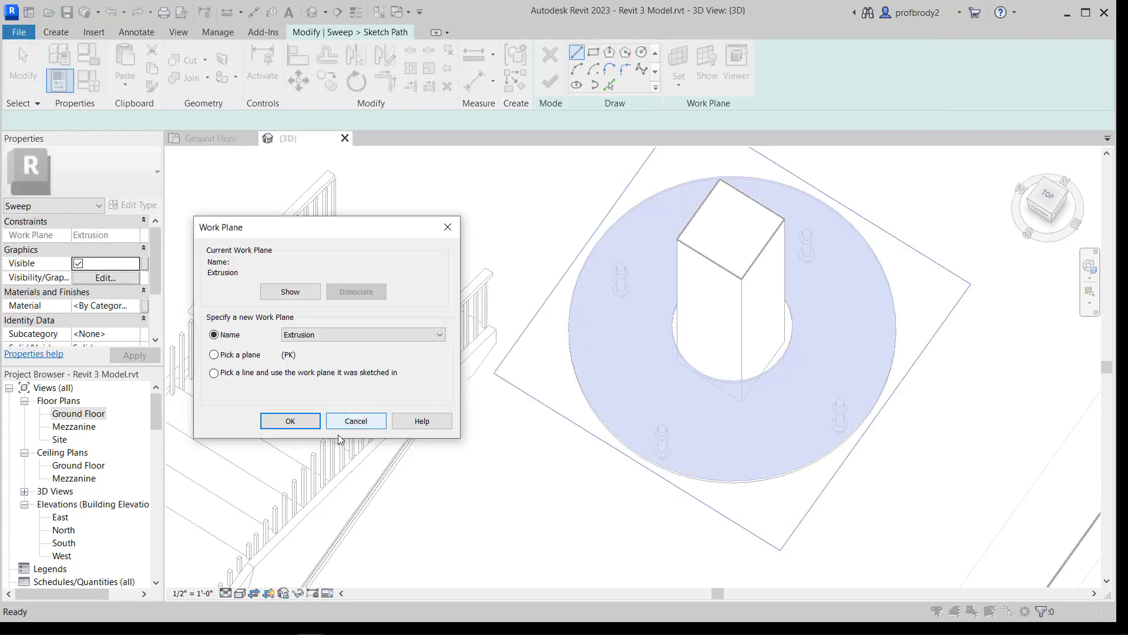
left_click(214, 355)
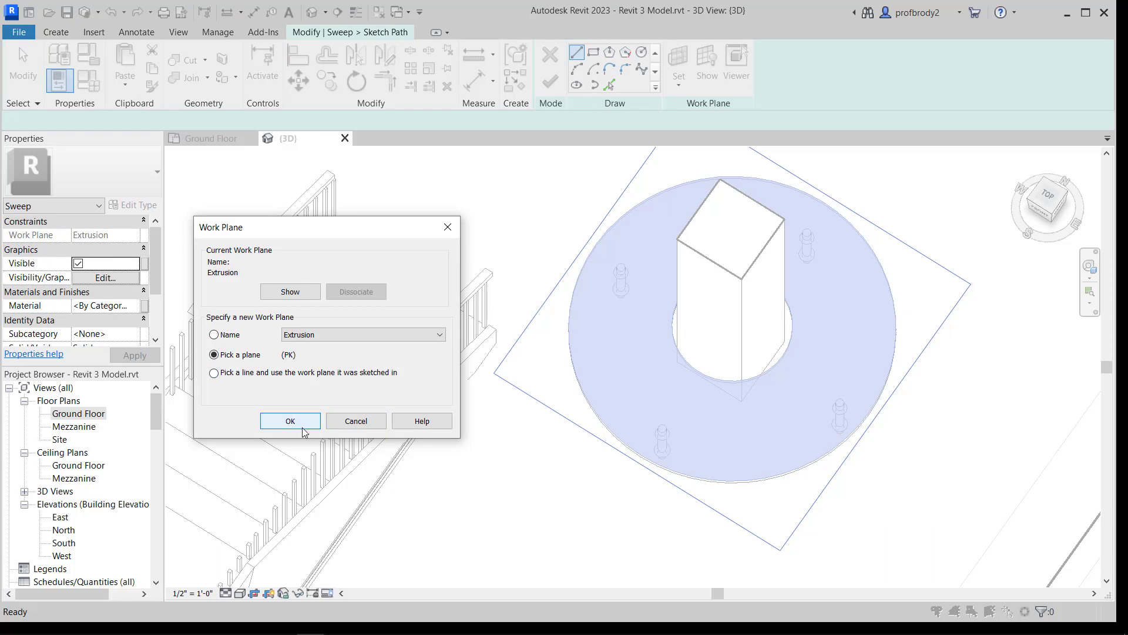
left_click(291, 422)
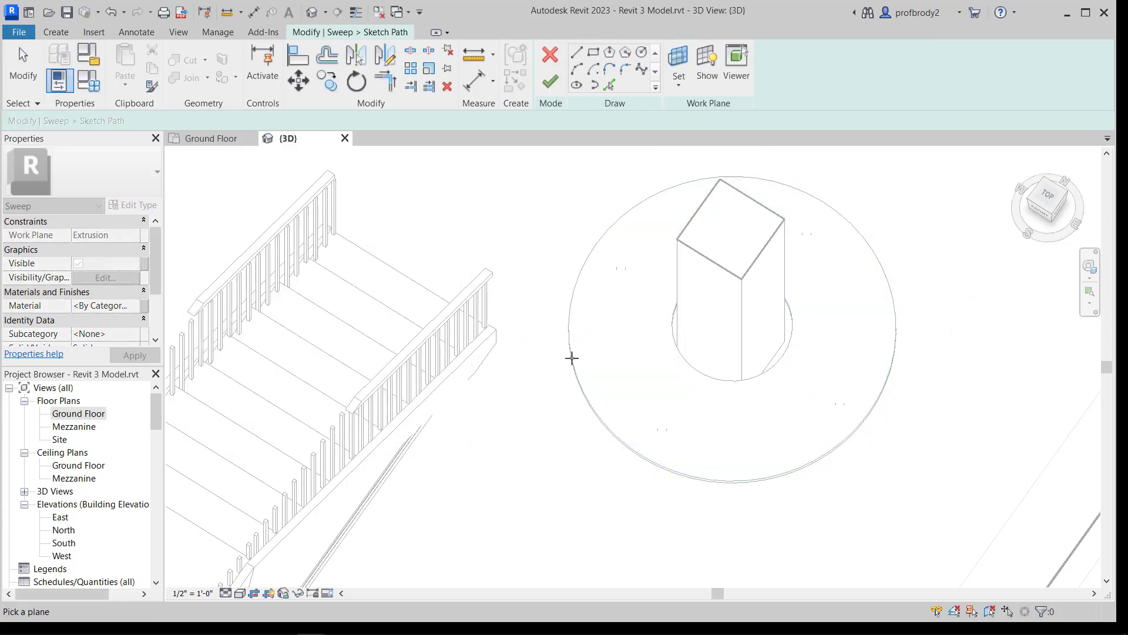
left_click(574, 348)
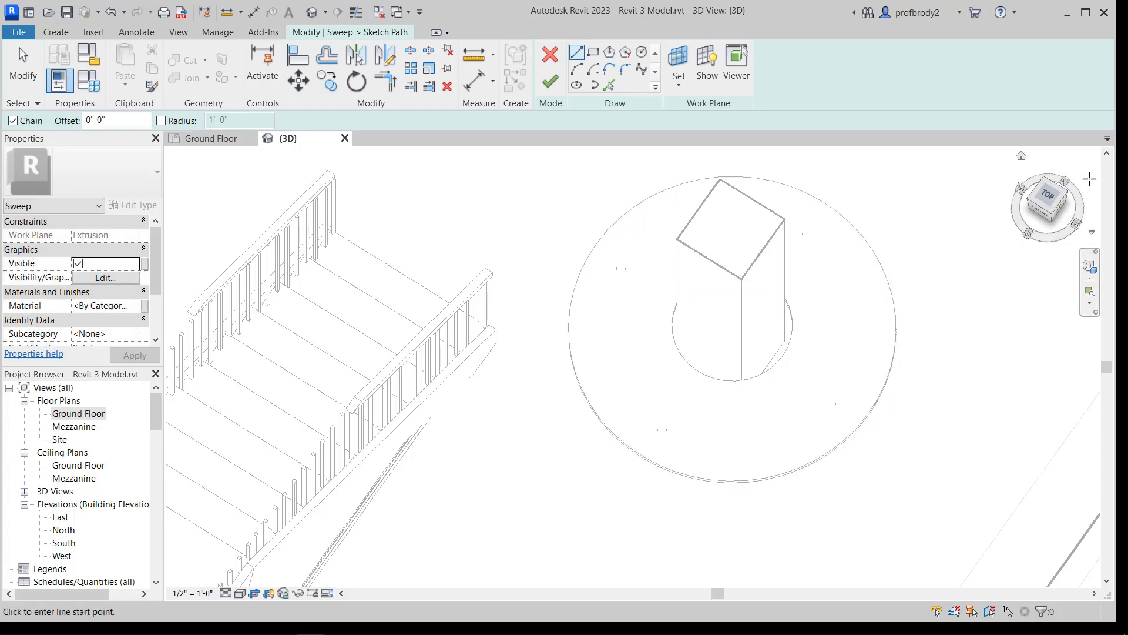
Step: Sketch a six-sided inscribed polygon path centred on the column, with a radius of about 1' 6", and finish the path
left_click(1048, 194)
scroll(657, 353, "up", 5)
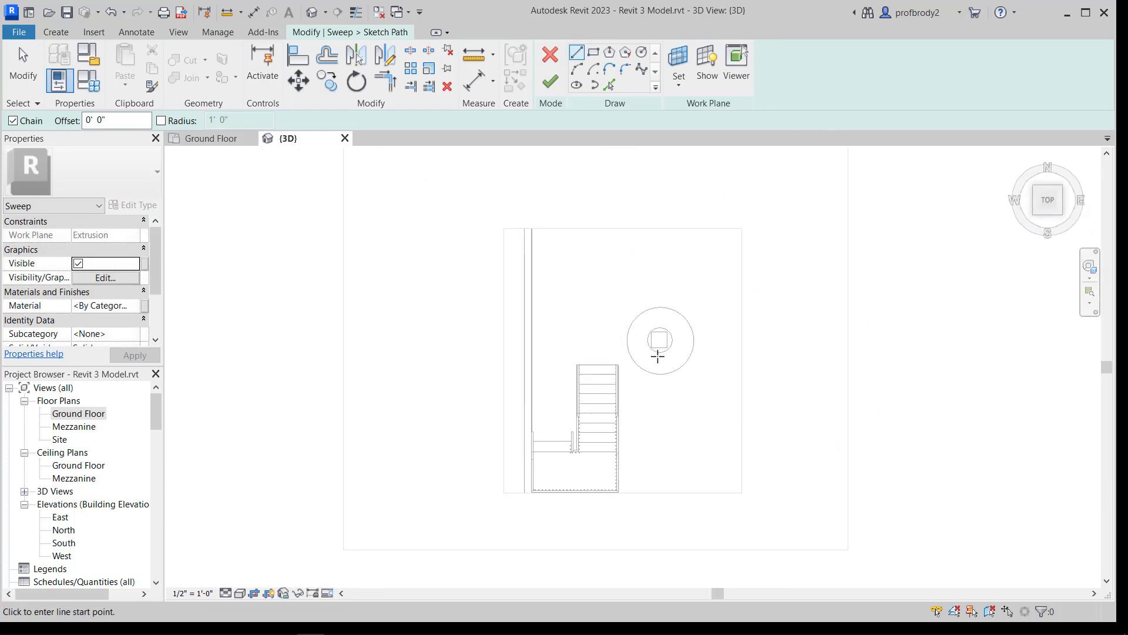
scroll(684, 353, "up", 2)
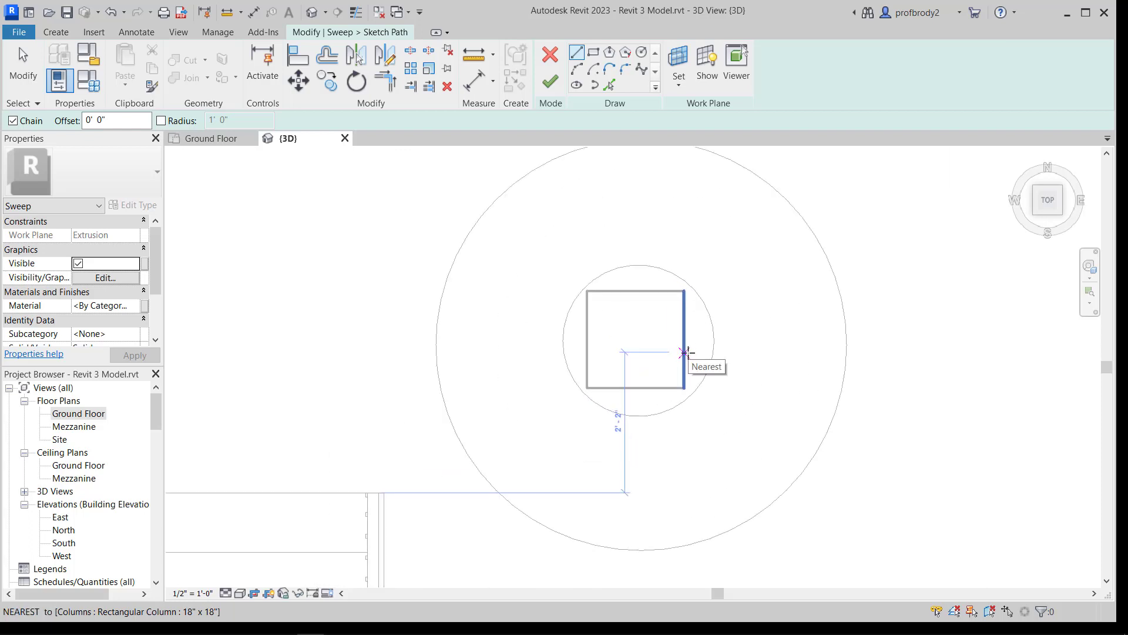
middle_click_drag(685, 353, 704, 383)
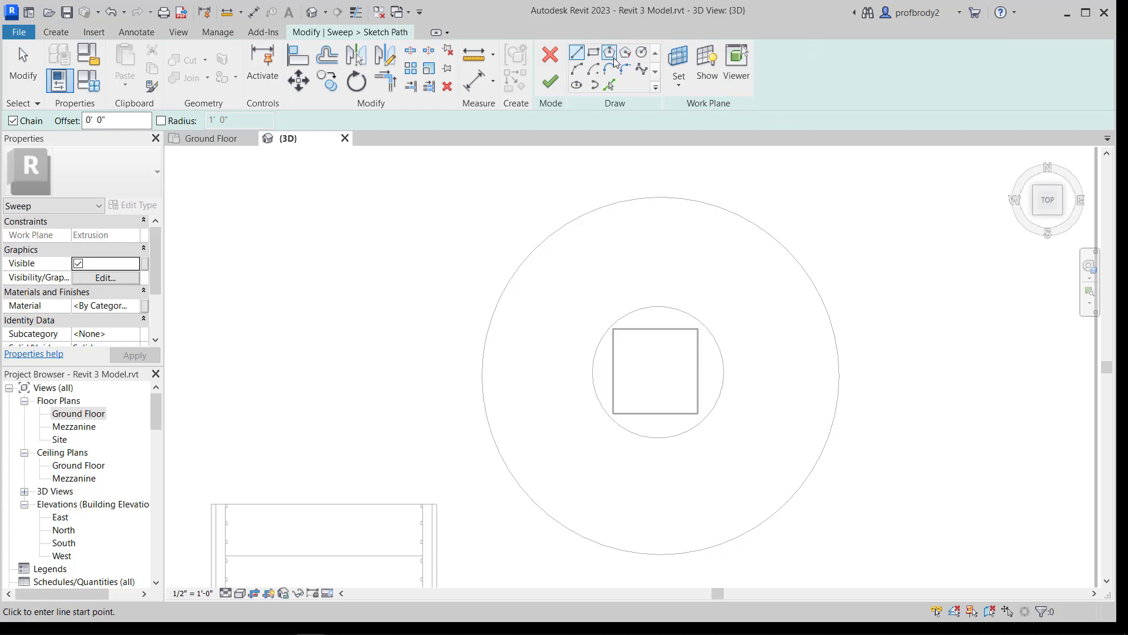
left_click(614, 58)
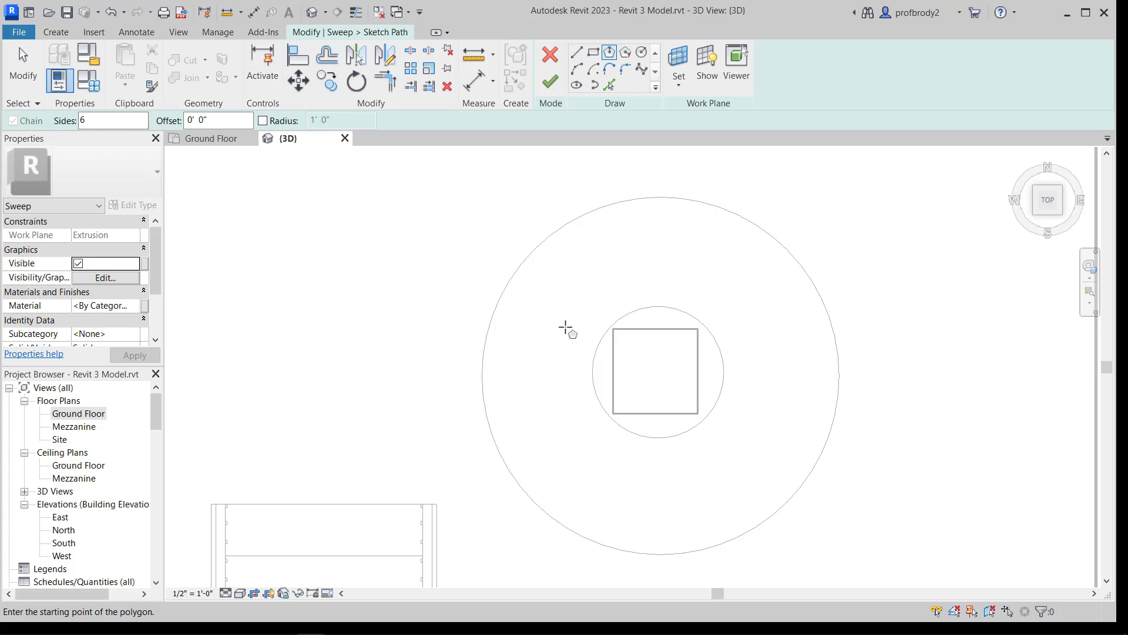
left_click(656, 372)
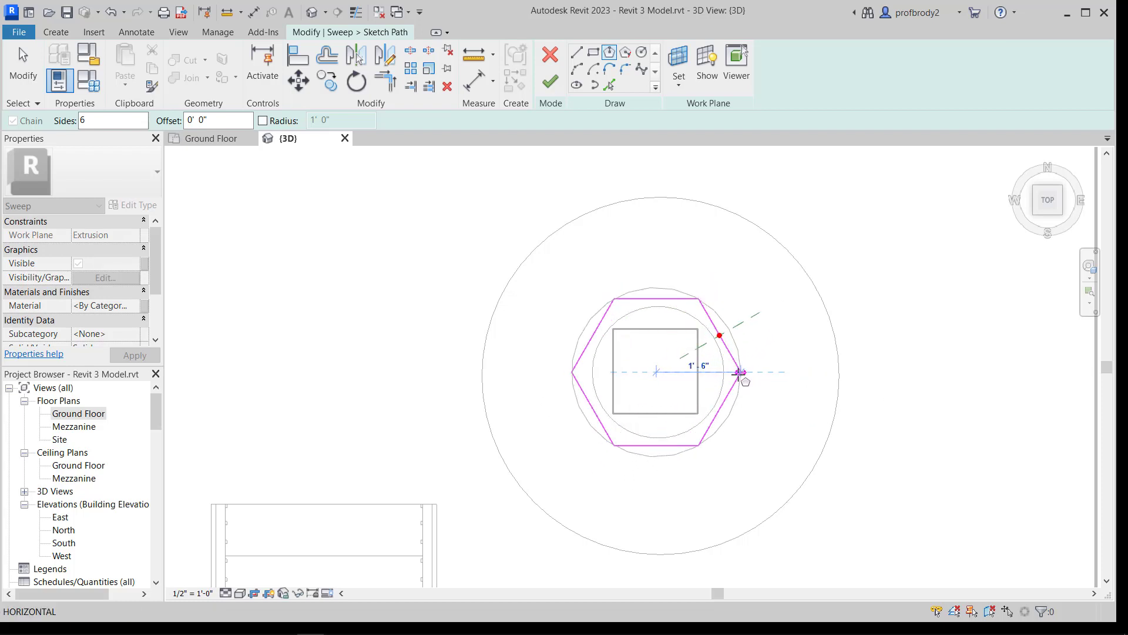
left_click(736, 373)
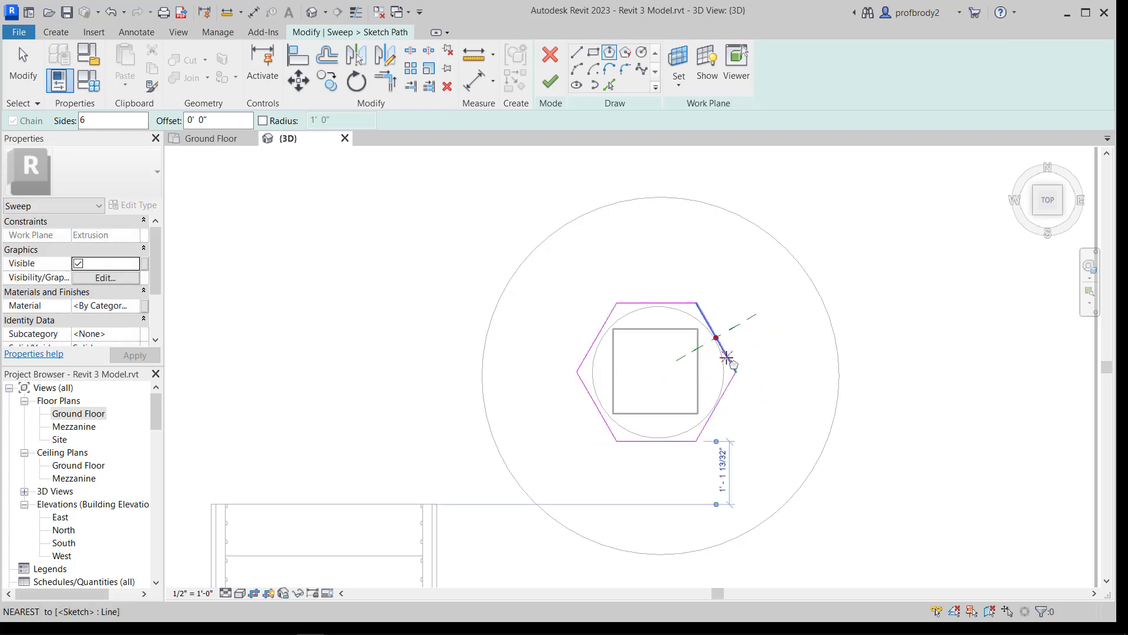
left_click(552, 90)
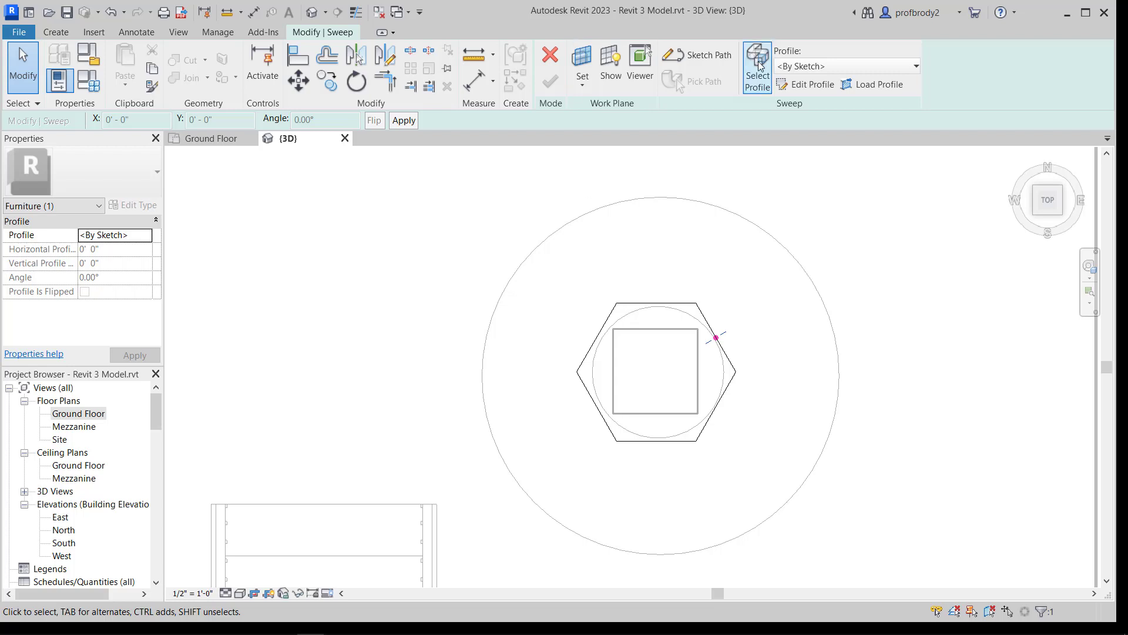
Step: Browse the loaded profile families available for the sweep
scroll(716, 327, "up", 1)
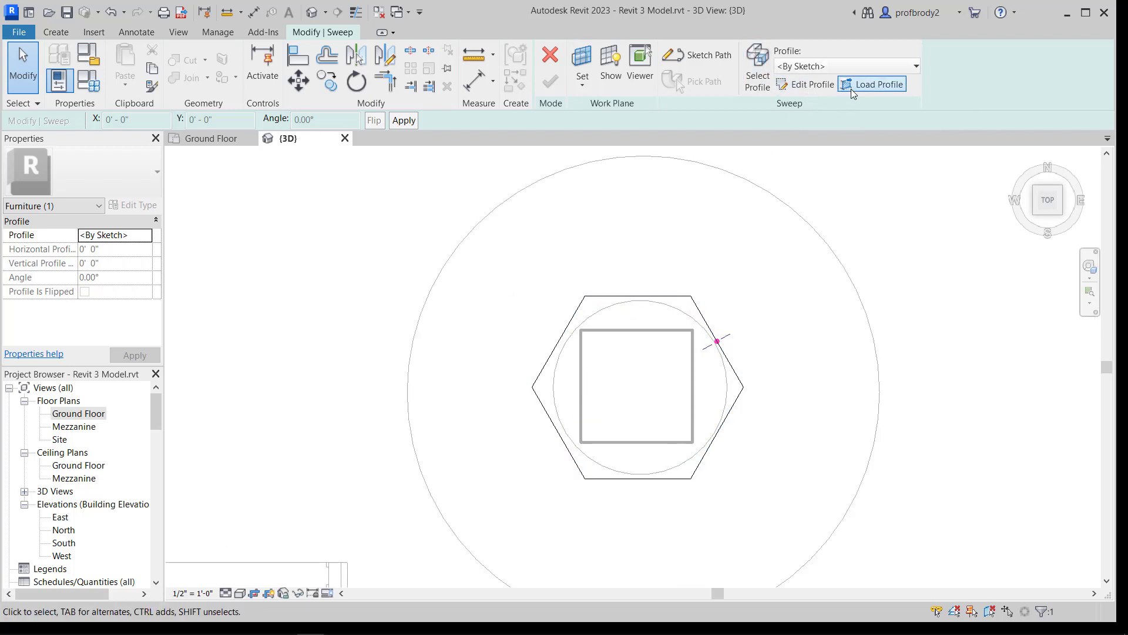
left_click(847, 67)
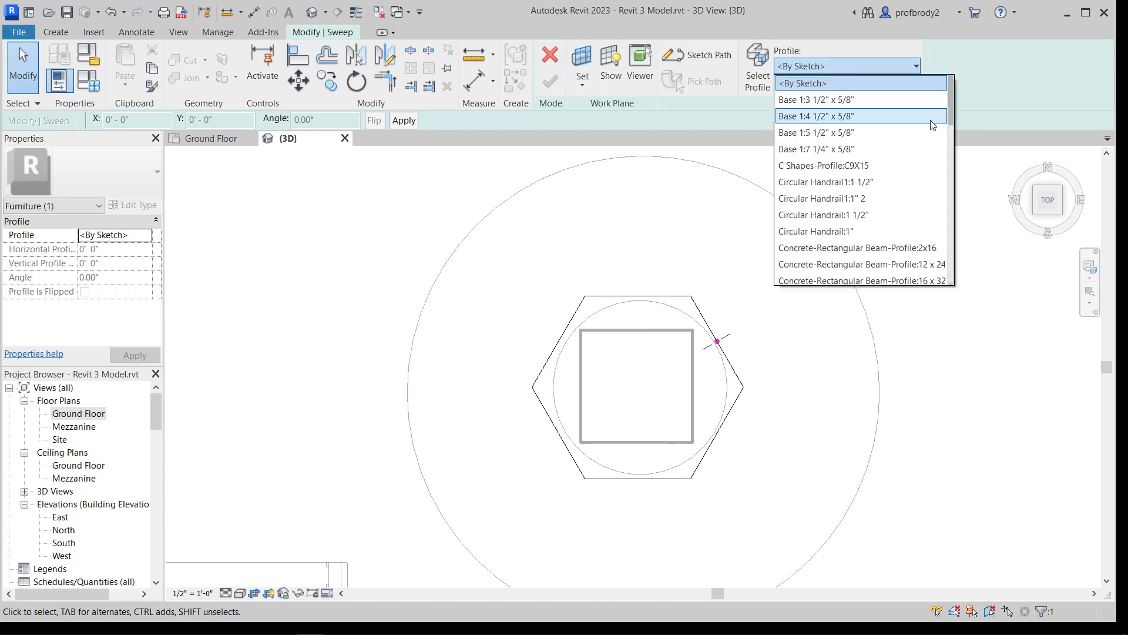
mouse_move(949, 118)
left_mouse_down()
mouse_move(990, 220)
mouse_move(985, 145)
left_mouse_up()
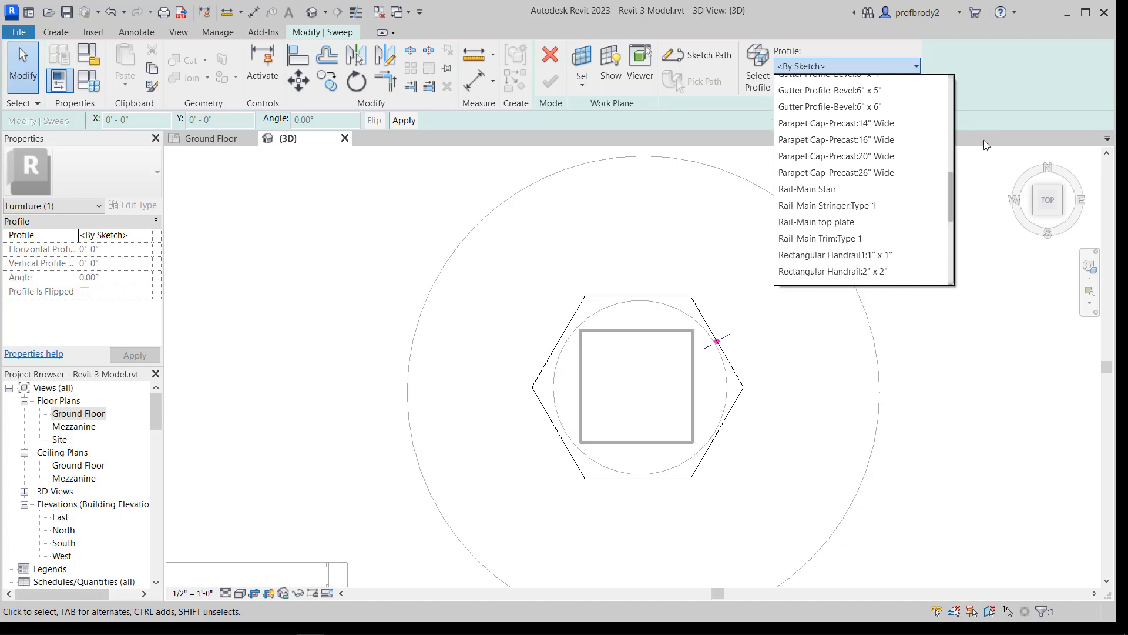
left_click(1018, 99)
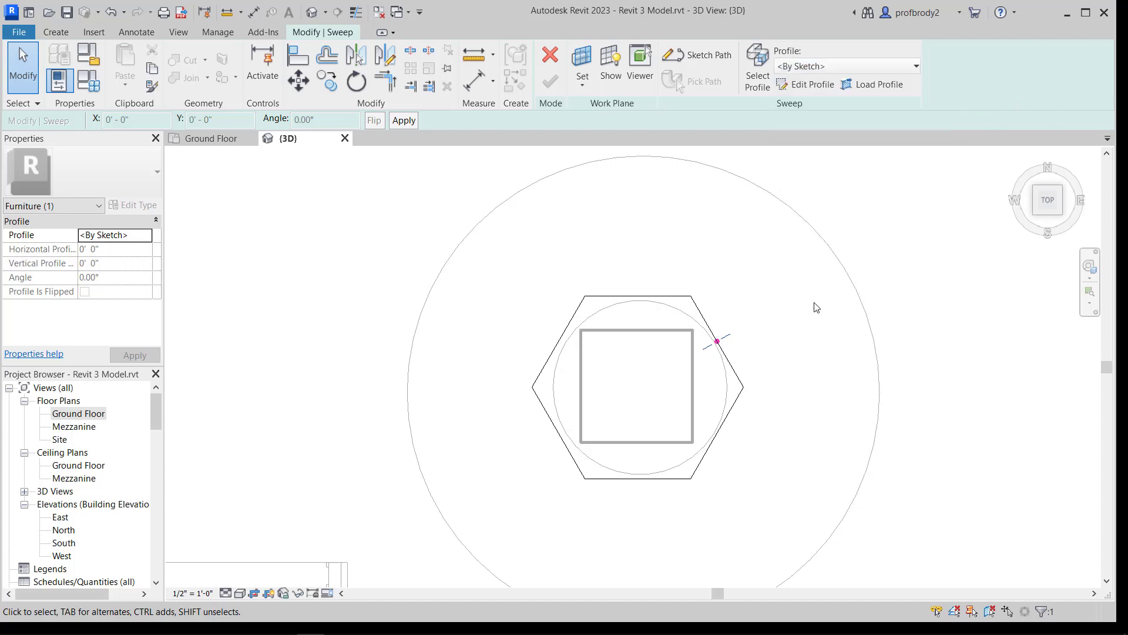
Step: Open the sweep's sketched profile for editing in an angled 3D view showing the profile plane on the hexagonal path
scroll(617, 351, "up", 1)
scroll(716, 370, "up", 2)
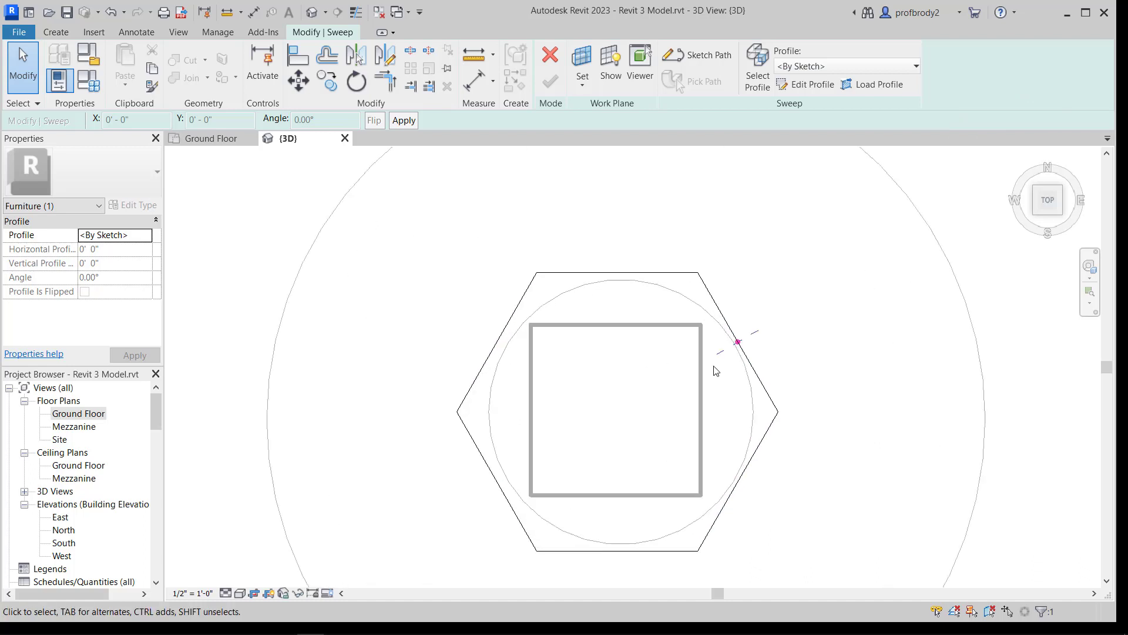
scroll(716, 371, "up", 1)
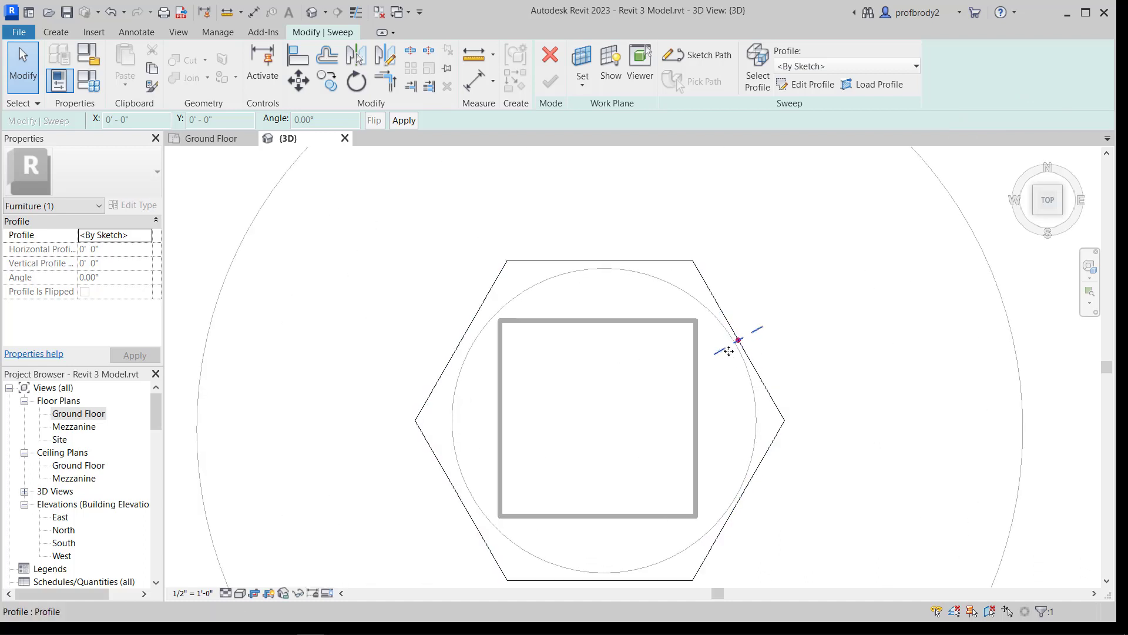
scroll(729, 343, "down", 3)
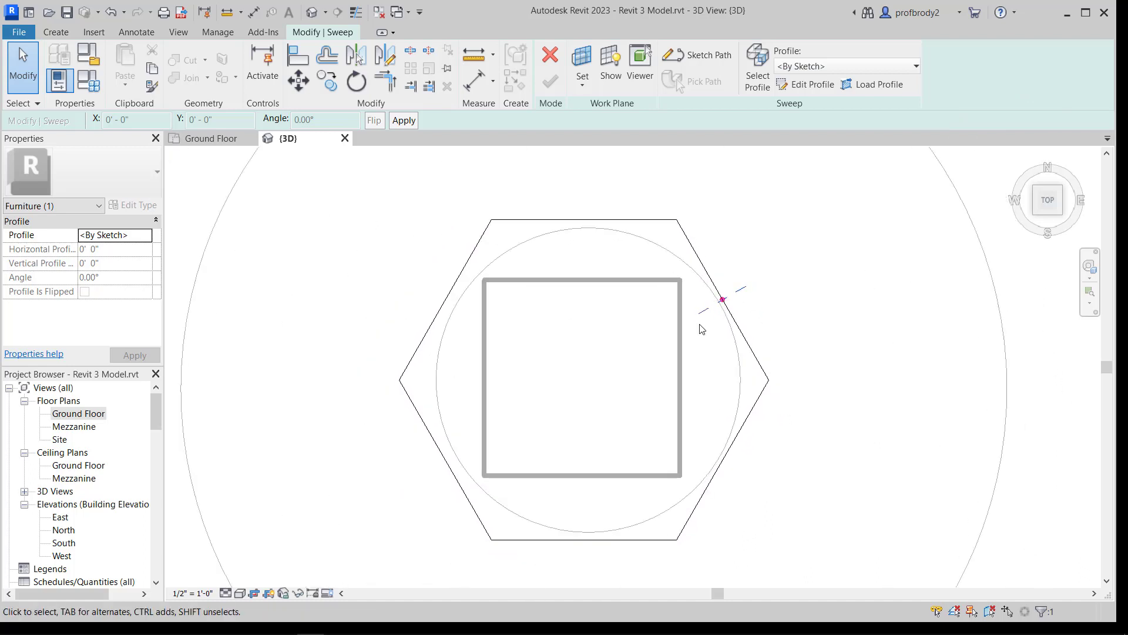
middle_click_drag(659, 373, 591, 186, "shift")
scroll(711, 302, "up", 4)
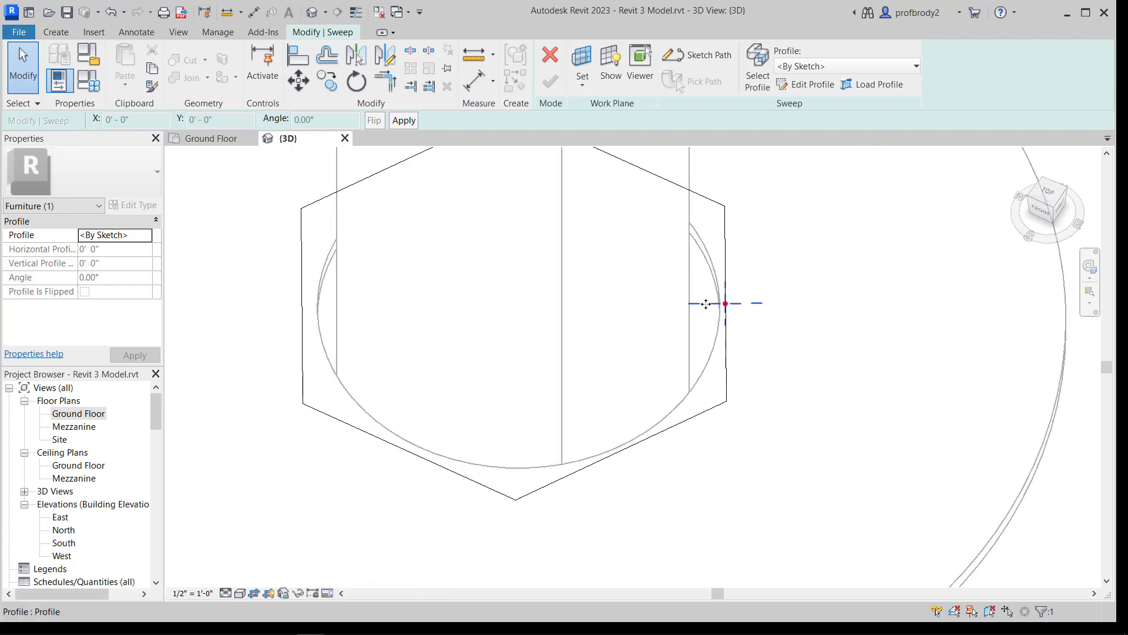
mouse_move(730, 309)
middle_mouse_down("shift")
mouse_move(723, 252)
mouse_move(695, 199)
middle_mouse_up("shift")
scroll(703, 266, "down", 2)
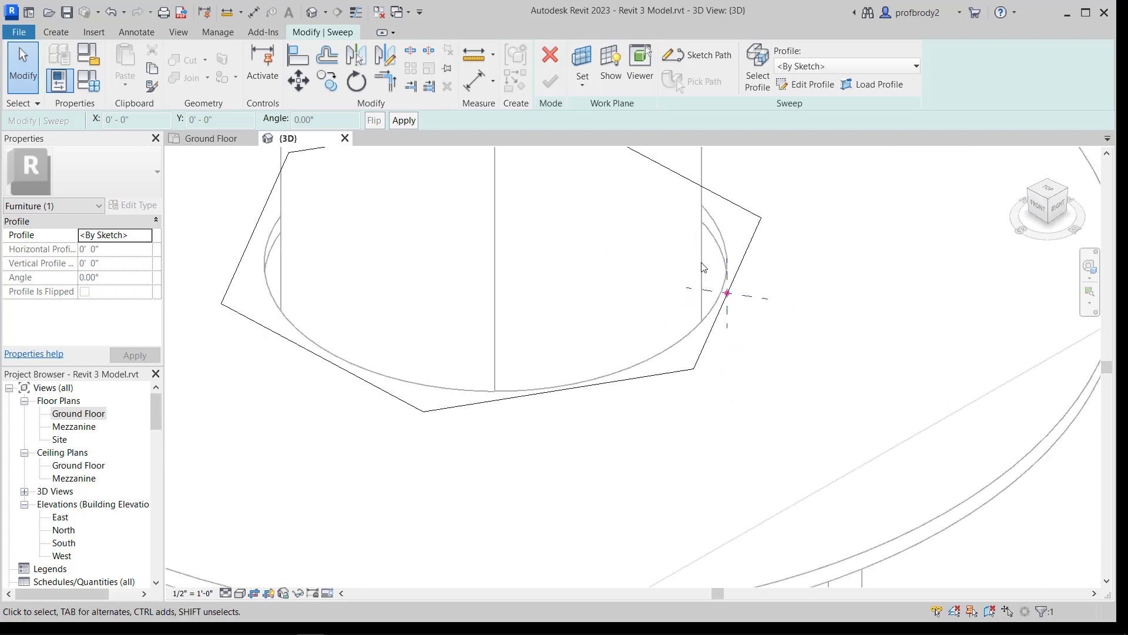
left_click(800, 85)
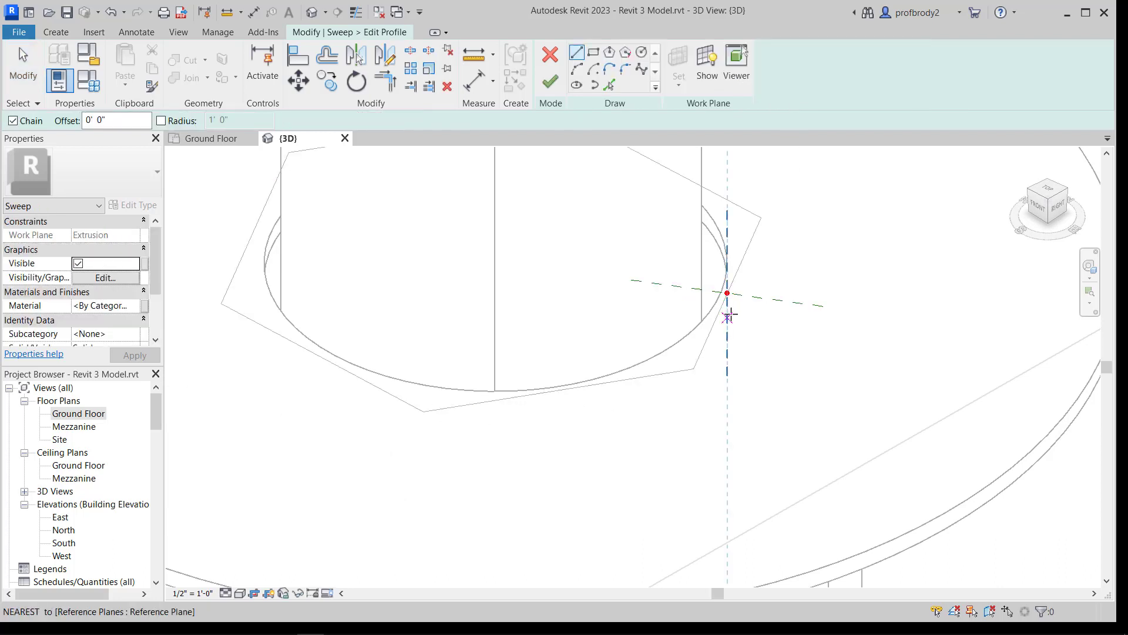
Step: Sketch a closed four-sided tapered profile from the path's reference point, about 4" wide at the base and 1' 9" tall, narrowing upward
scroll(743, 272, "up", 2)
middle_click_drag(743, 272, 717, 464)
scroll(718, 404, "down", 2)
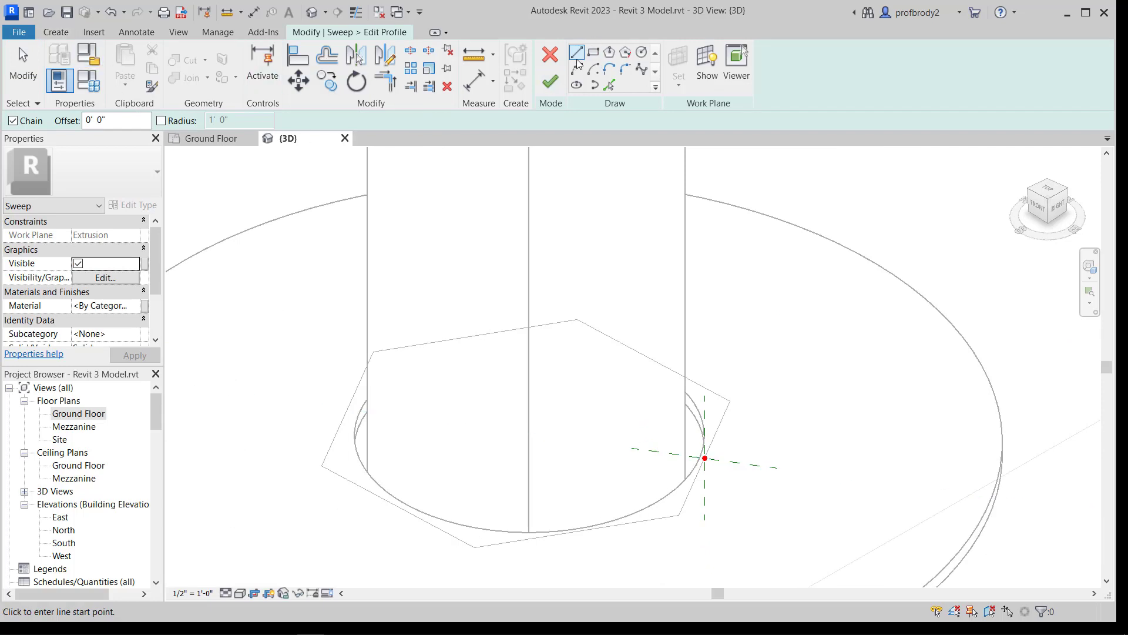
left_click(704, 457)
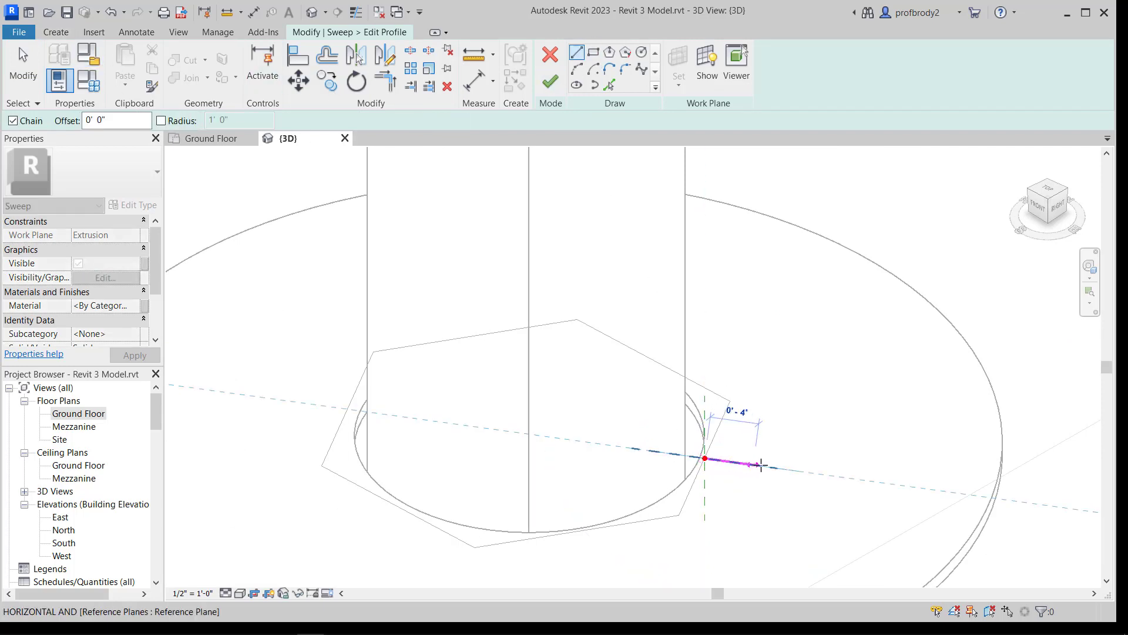
left_click(753, 463)
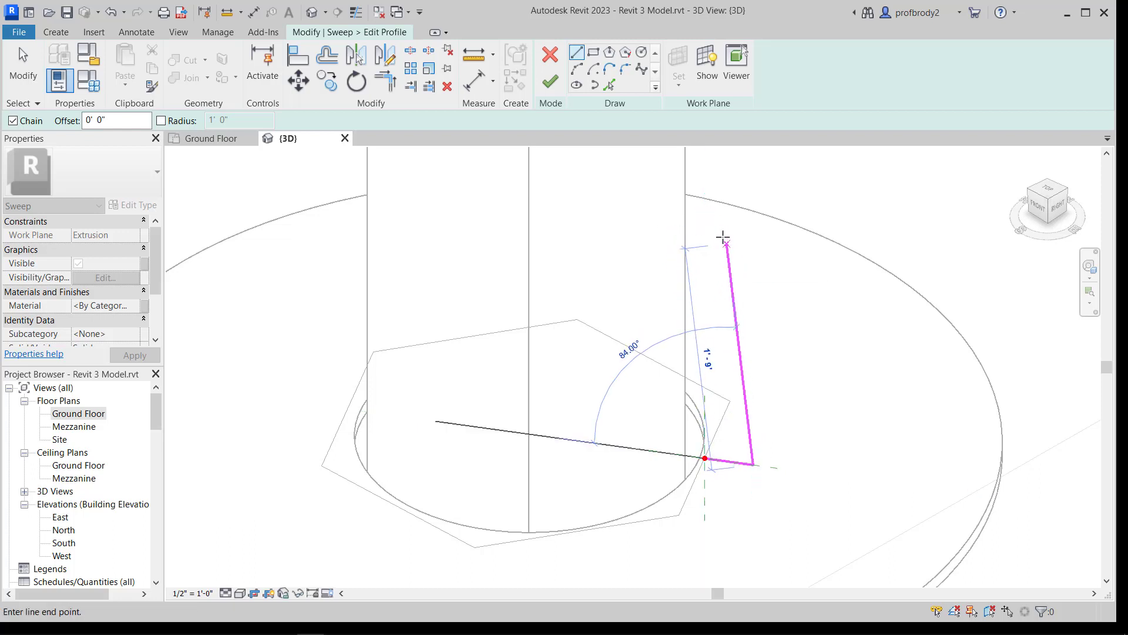
left_click(721, 232)
left_click(704, 231)
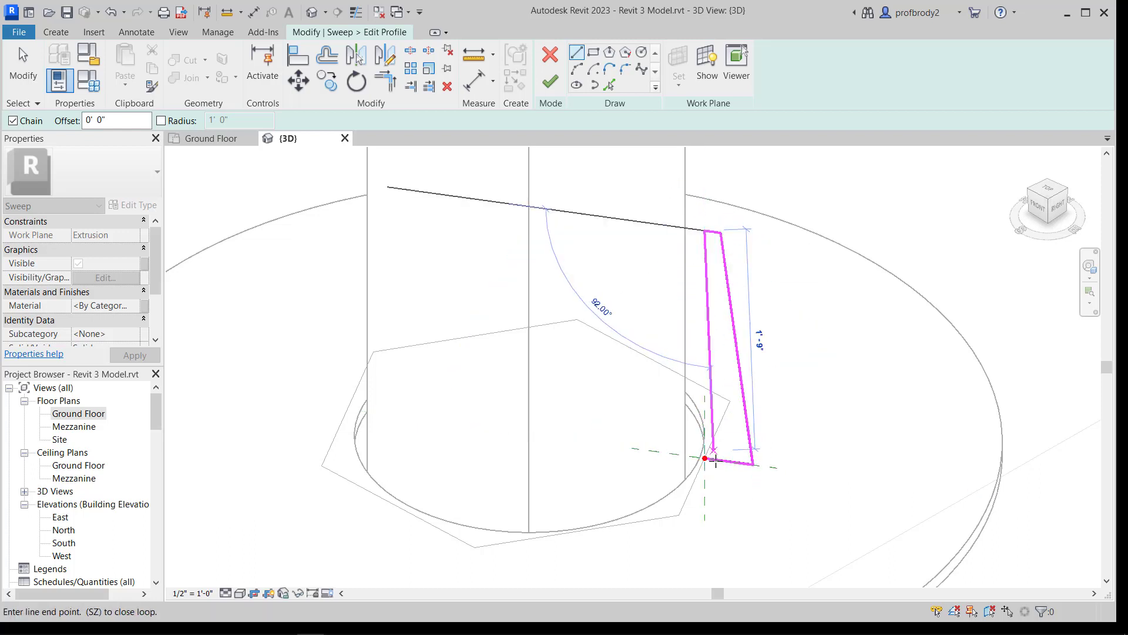
left_click(705, 457)
scroll(652, 203, "up", 1)
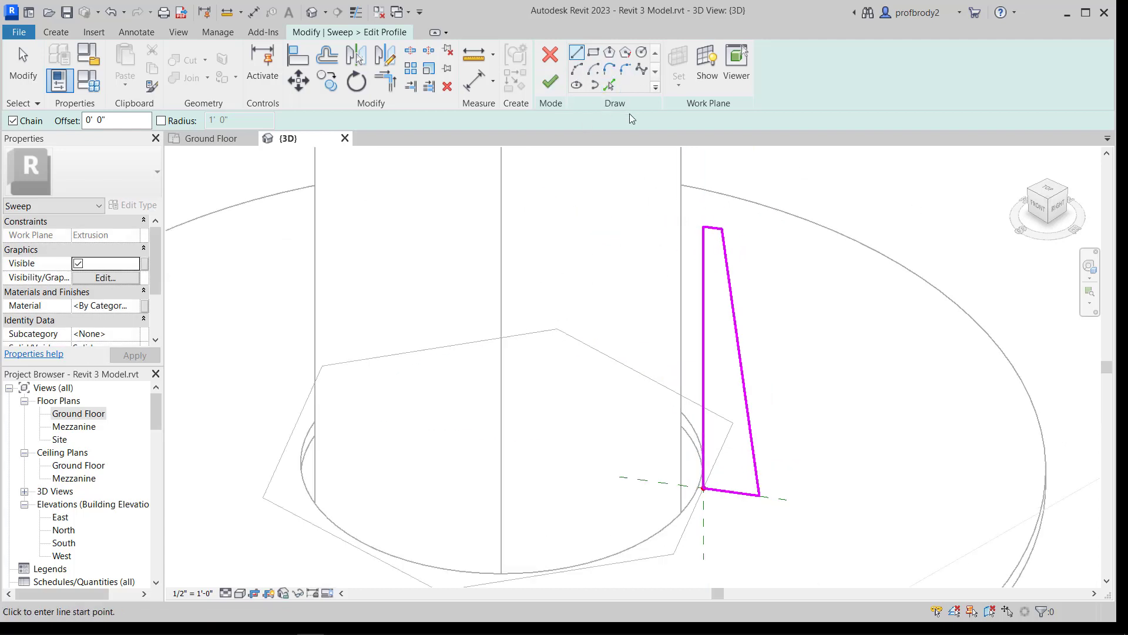
Step: Finish the profile and the sweep to form the hexagonal backrest around the column, and complete the in-place model
scroll(781, 259, "down", 1)
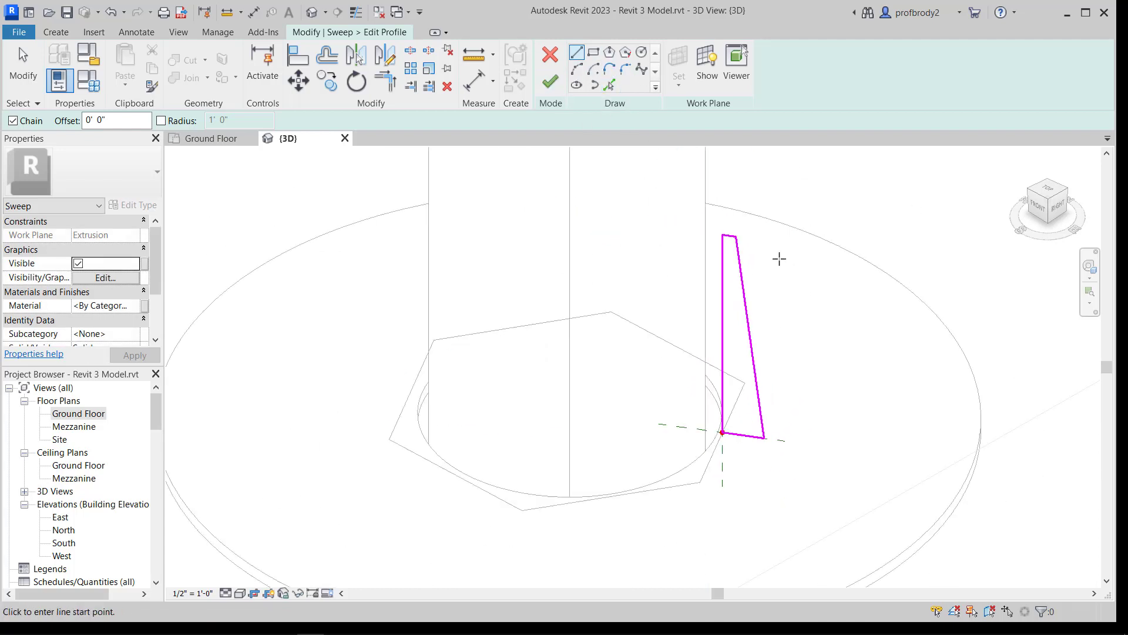
scroll(779, 258, "down", 1)
scroll(650, 344, "down", 2)
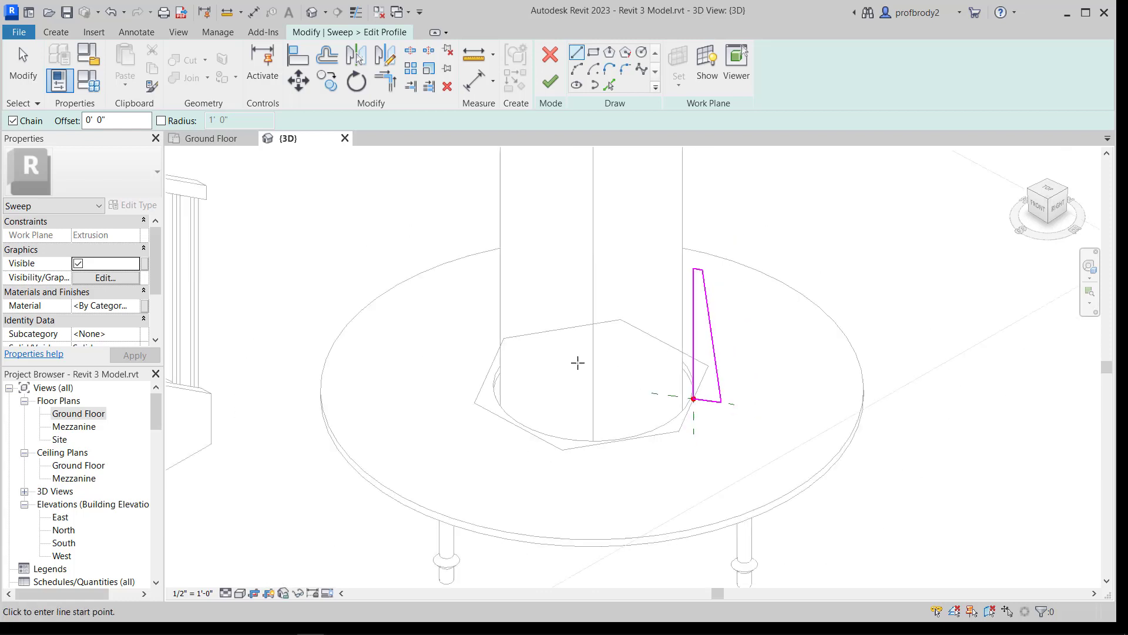
left_click(550, 86)
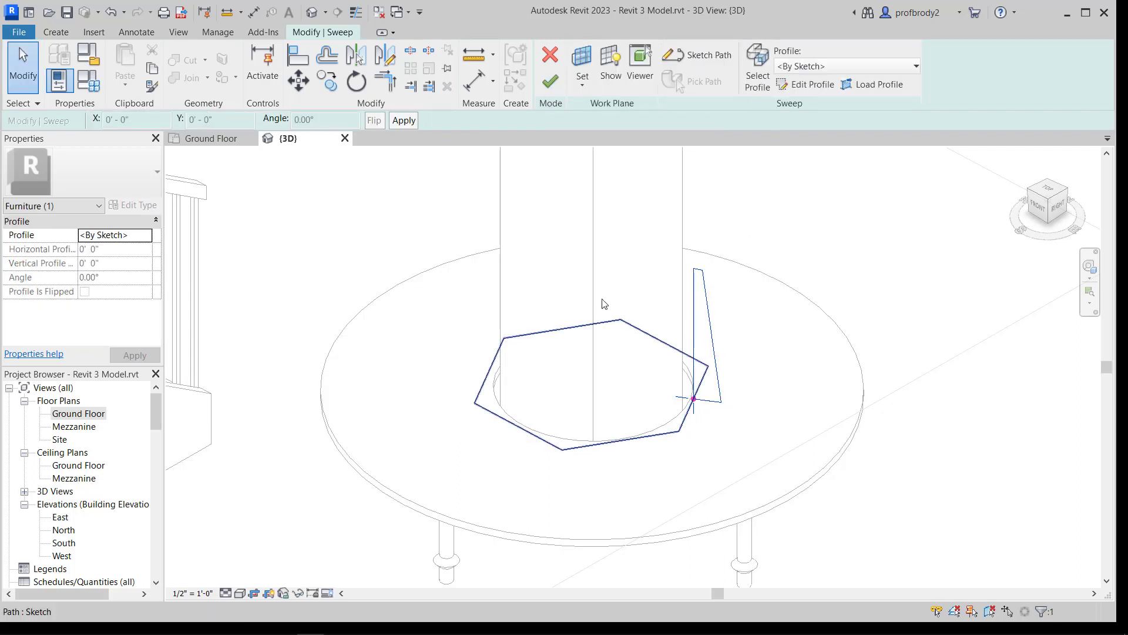
left_click(550, 93)
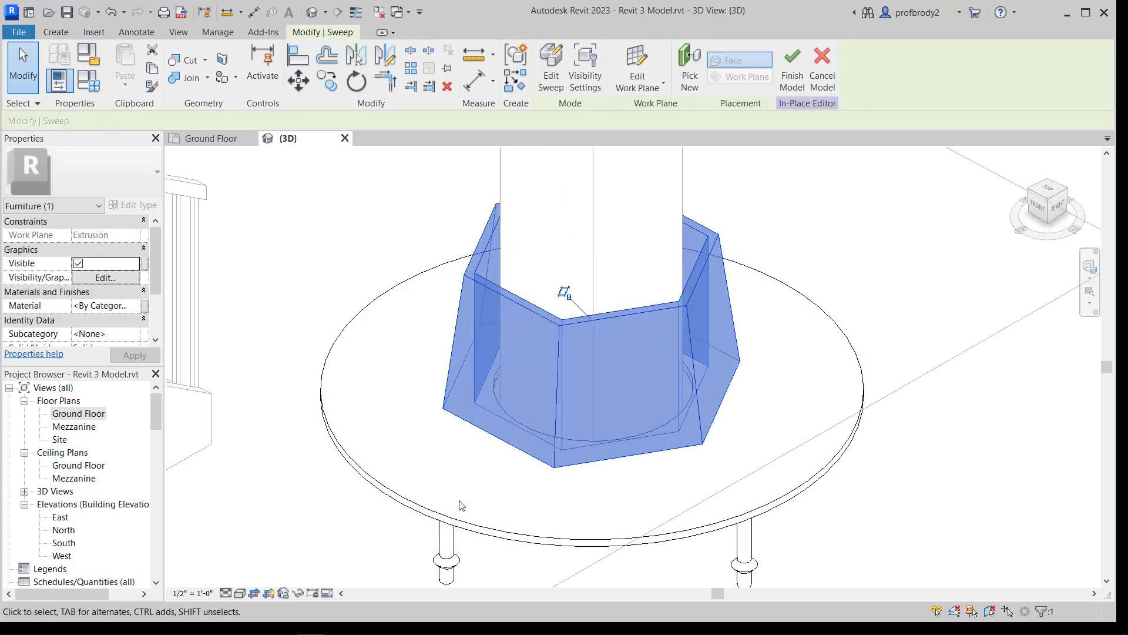
scroll(462, 506, "down", 1)
middle_click_drag(425, 441, 393, 381, "shift")
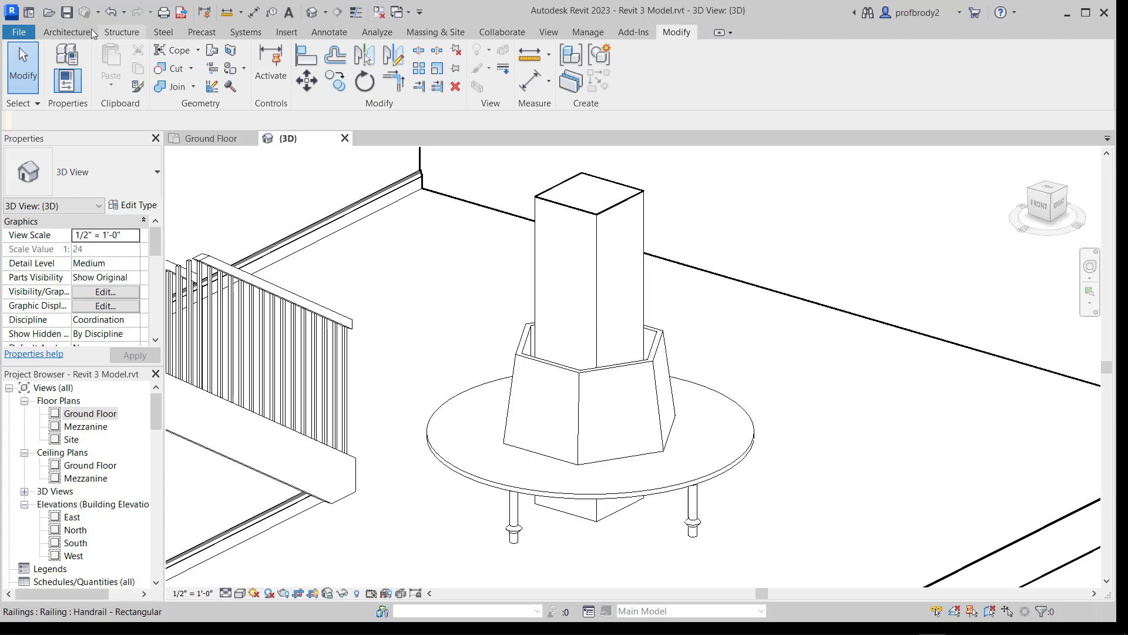
Step: Reopen the bench for in-place editing and, within a Swept Blend, pick the column's front face as the work plane
double_click(651, 370)
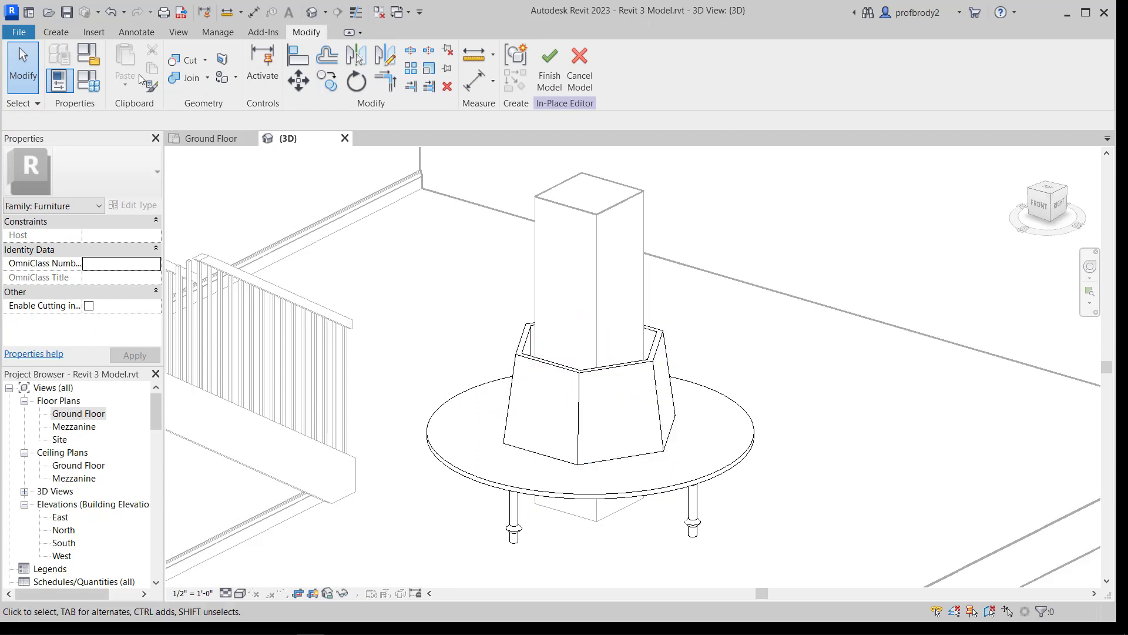
left_click(55, 32)
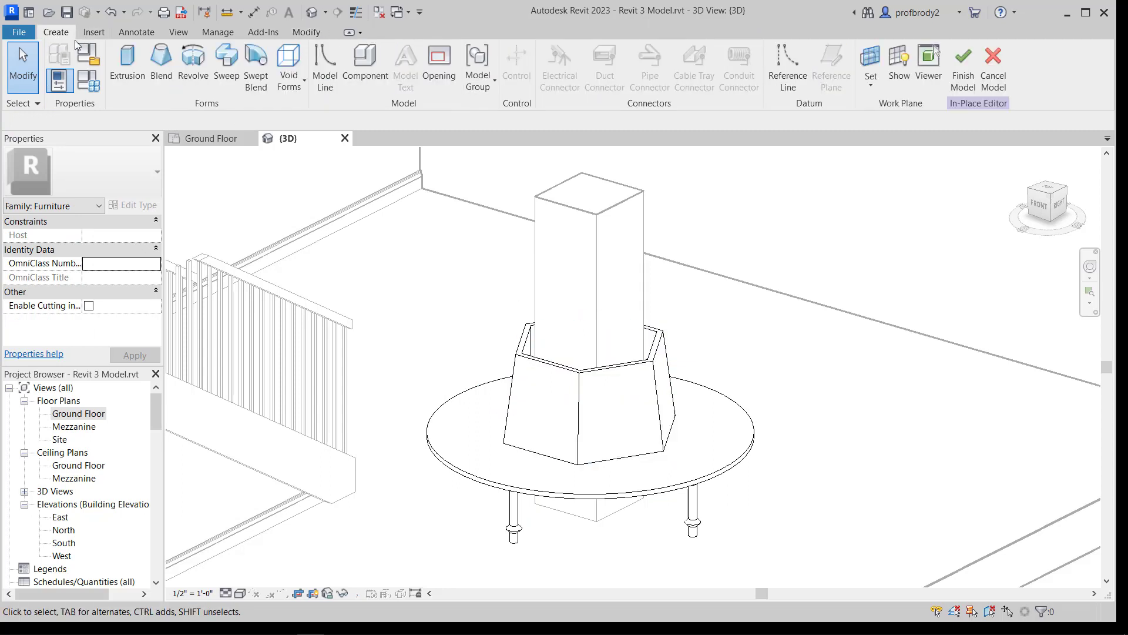
left_click(254, 69)
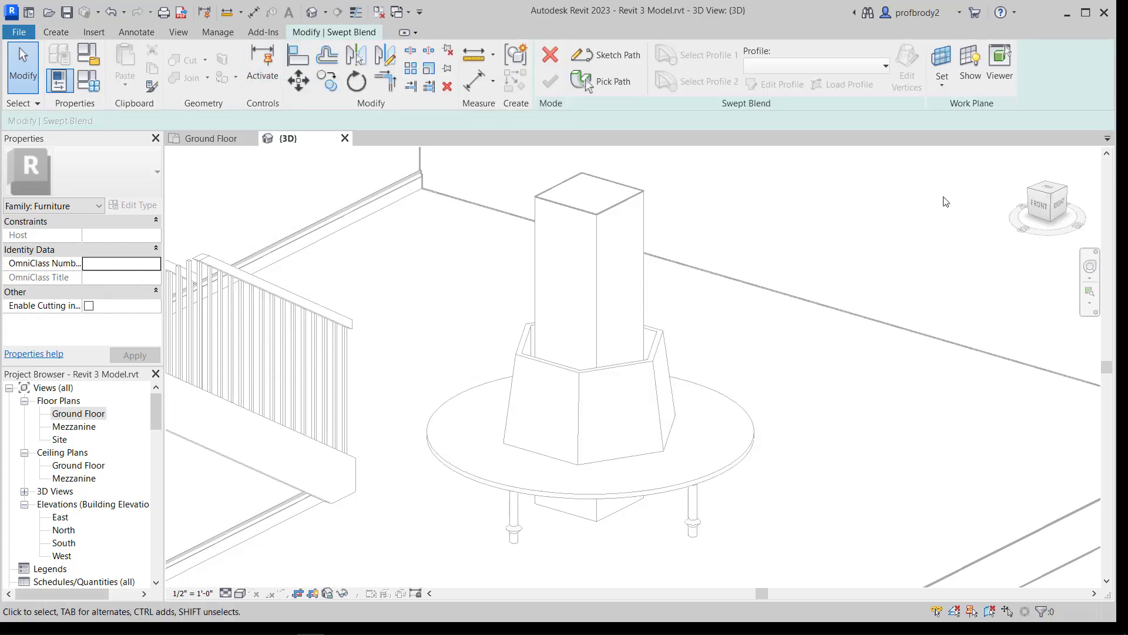
left_click(939, 56)
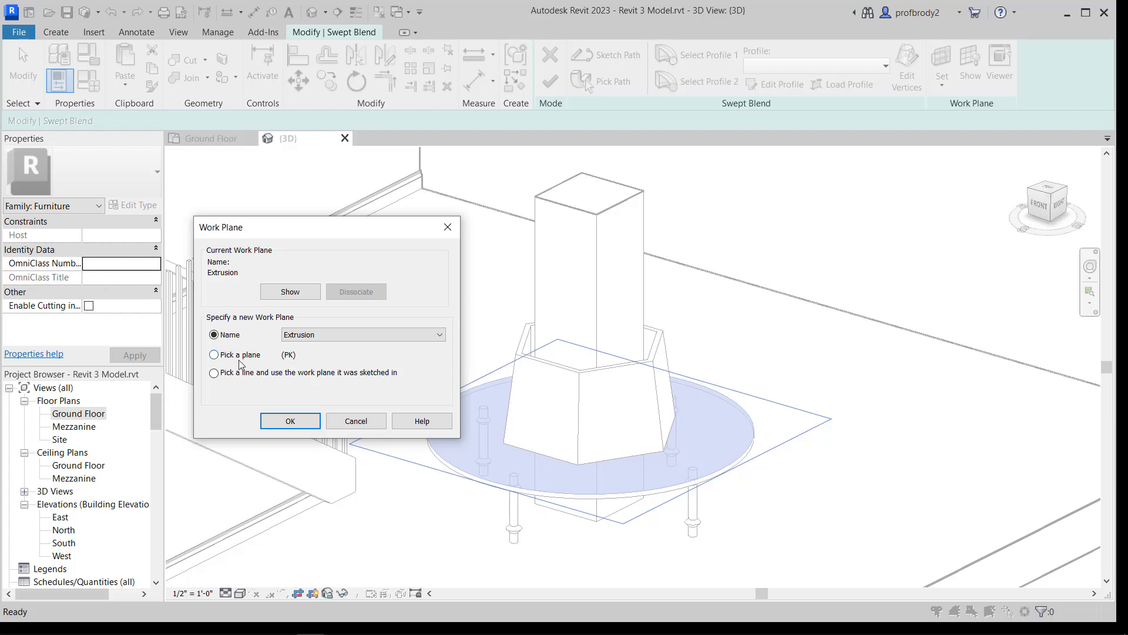
left_click(216, 356)
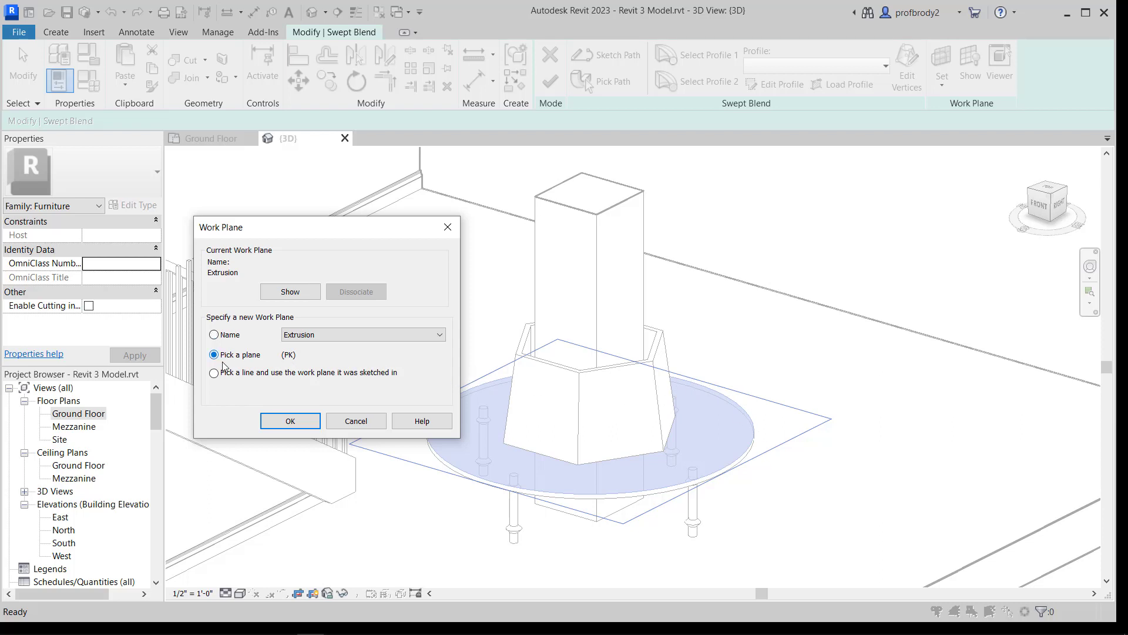
left_click(290, 421)
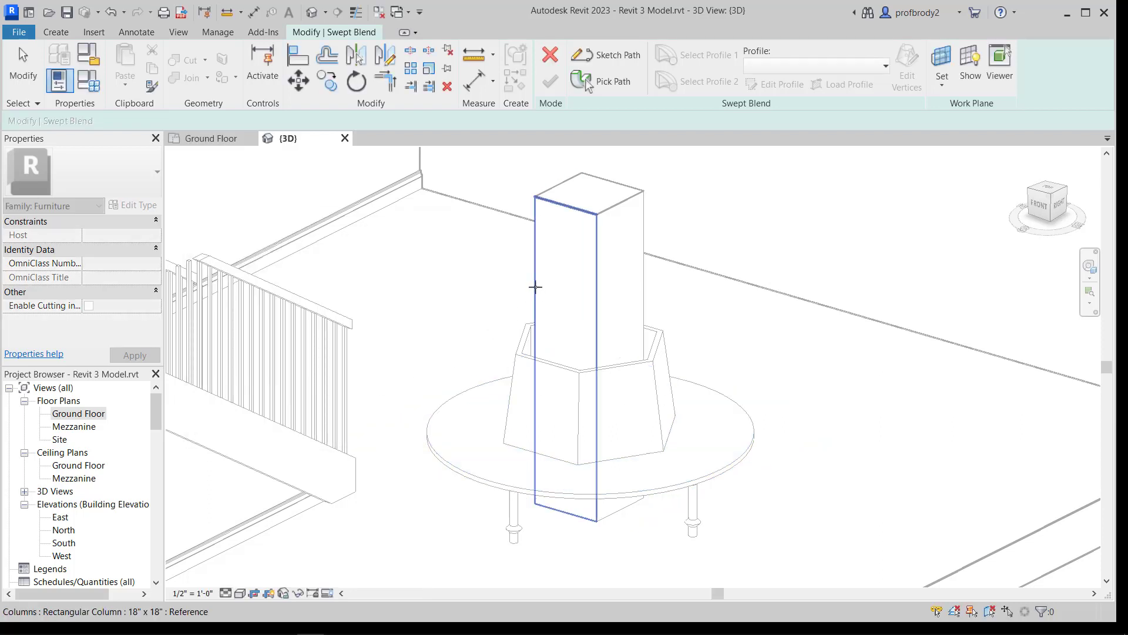
left_click(593, 280)
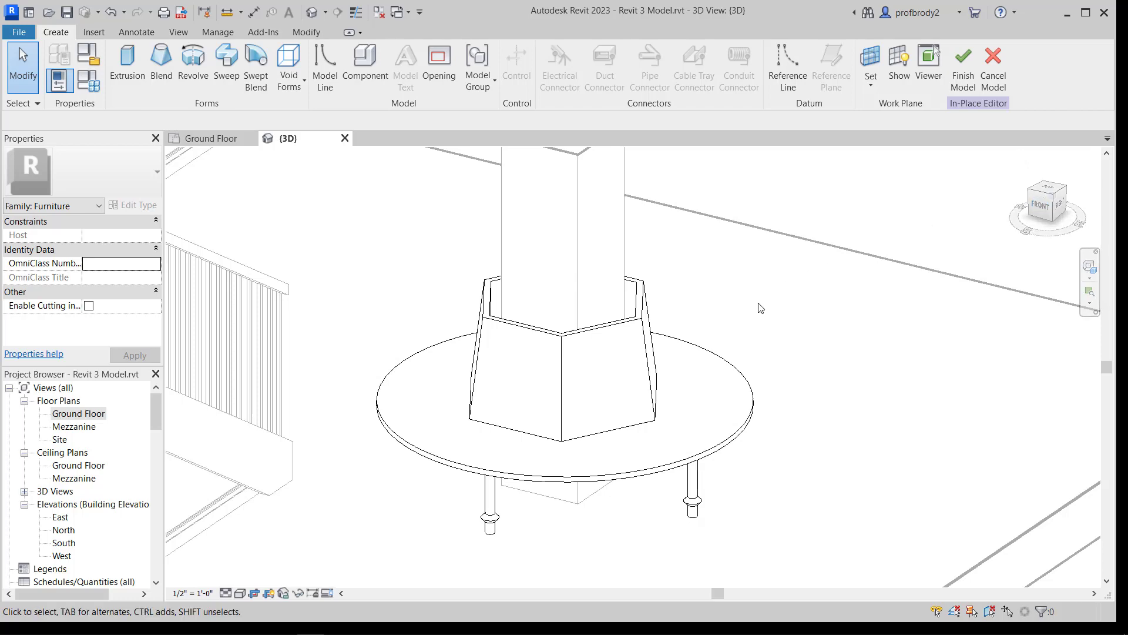
Step: From the front view, sketch the Swept Blend path as an S-shaped spline about 4' 5" long, from the backrest's sloping side to the floor
left_click(1040, 206)
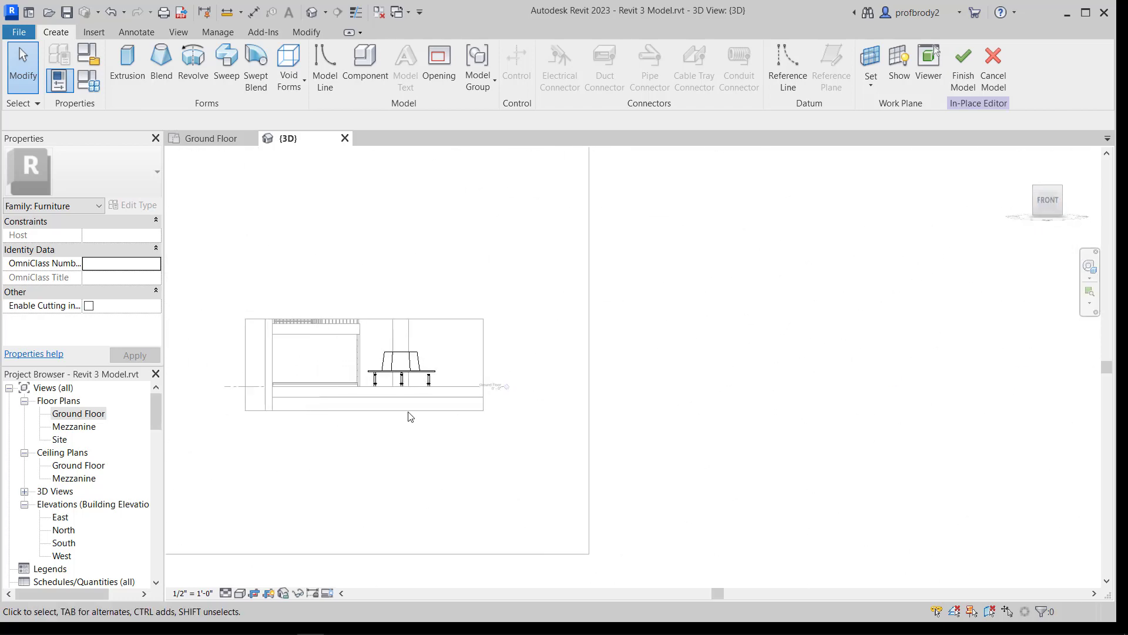
scroll(716, 365, "up", 6)
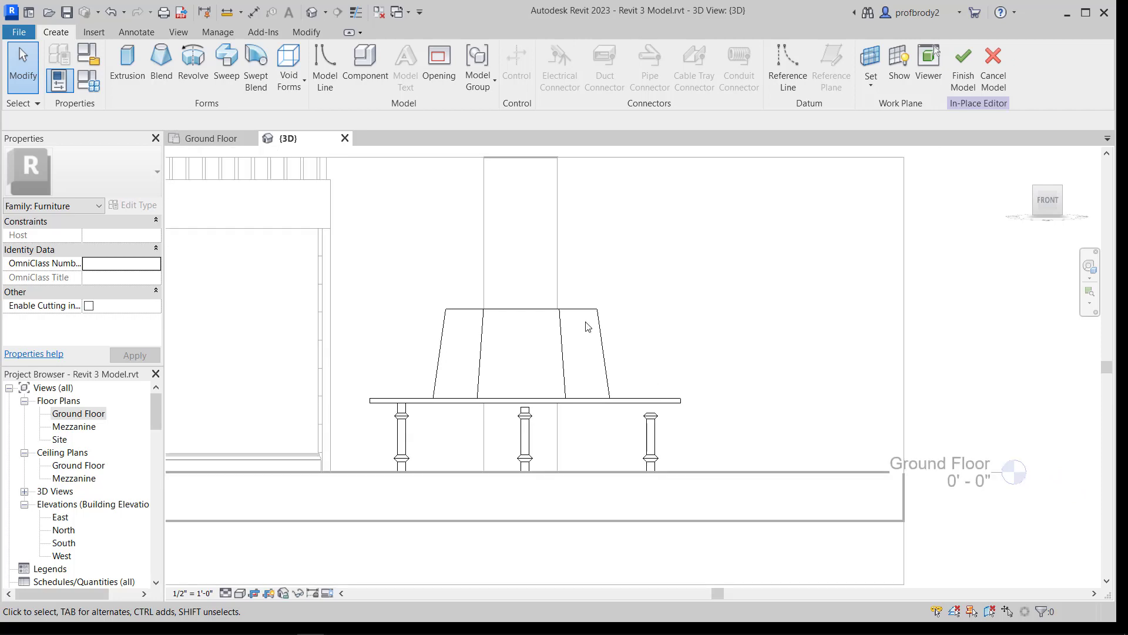
left_click(256, 65)
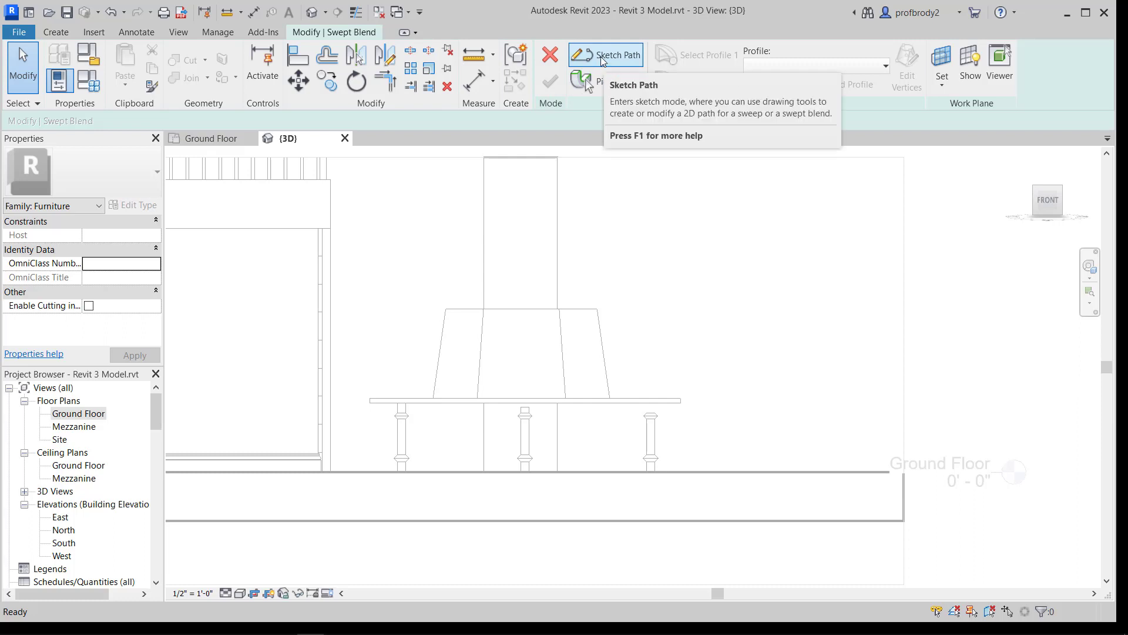
left_click(601, 60)
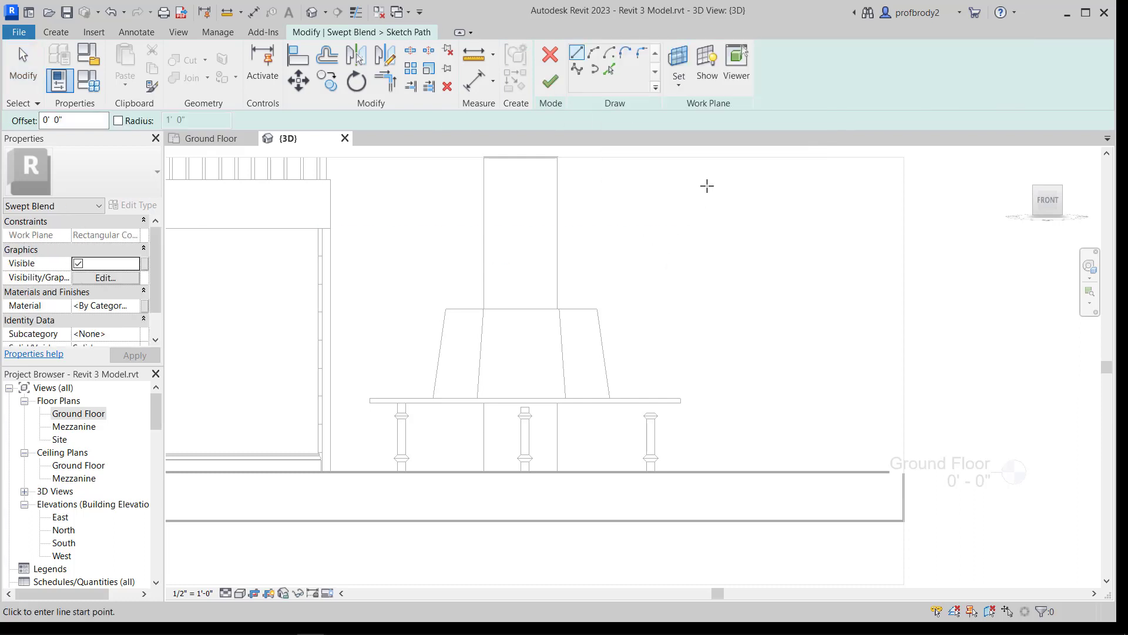
scroll(712, 353, "up", 3)
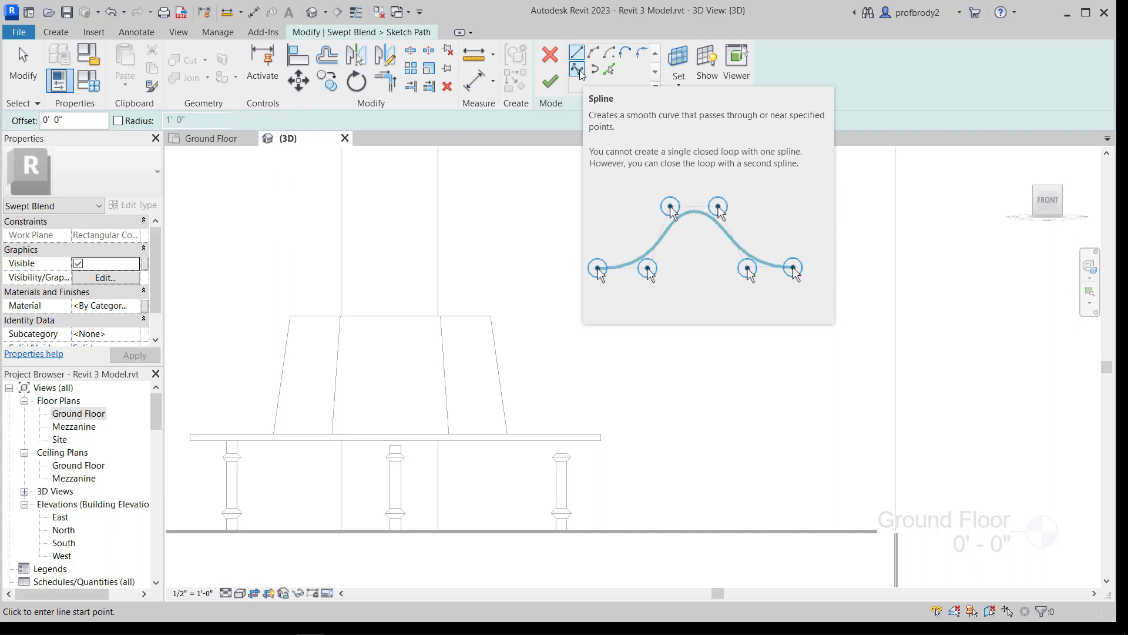
left_click(578, 69)
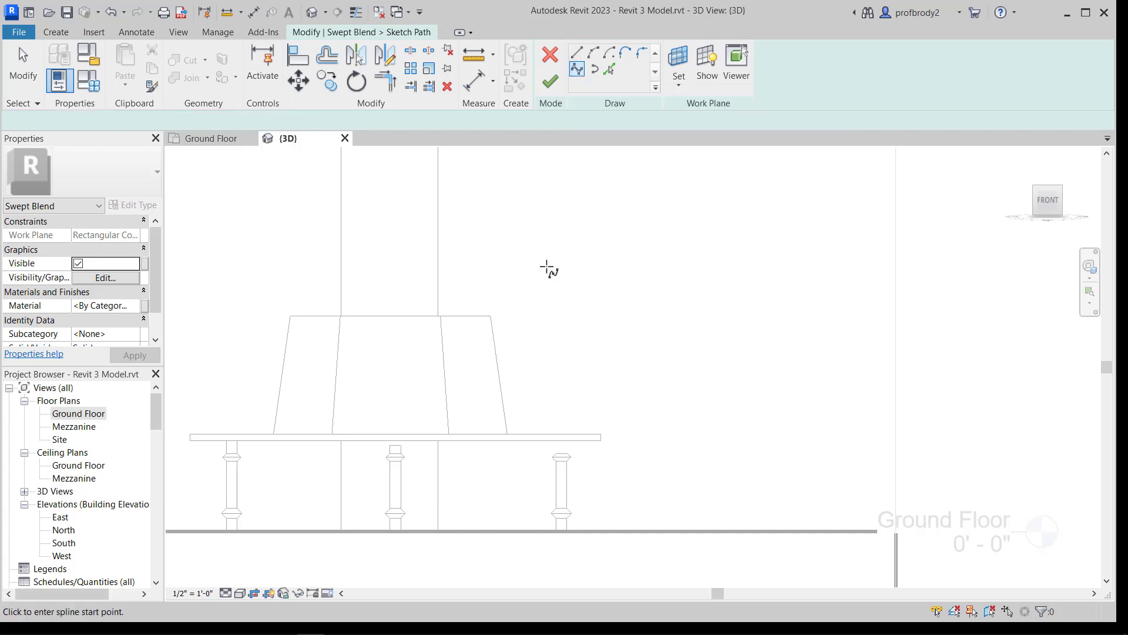
left_click(499, 375)
left_click(584, 364)
left_click(632, 381)
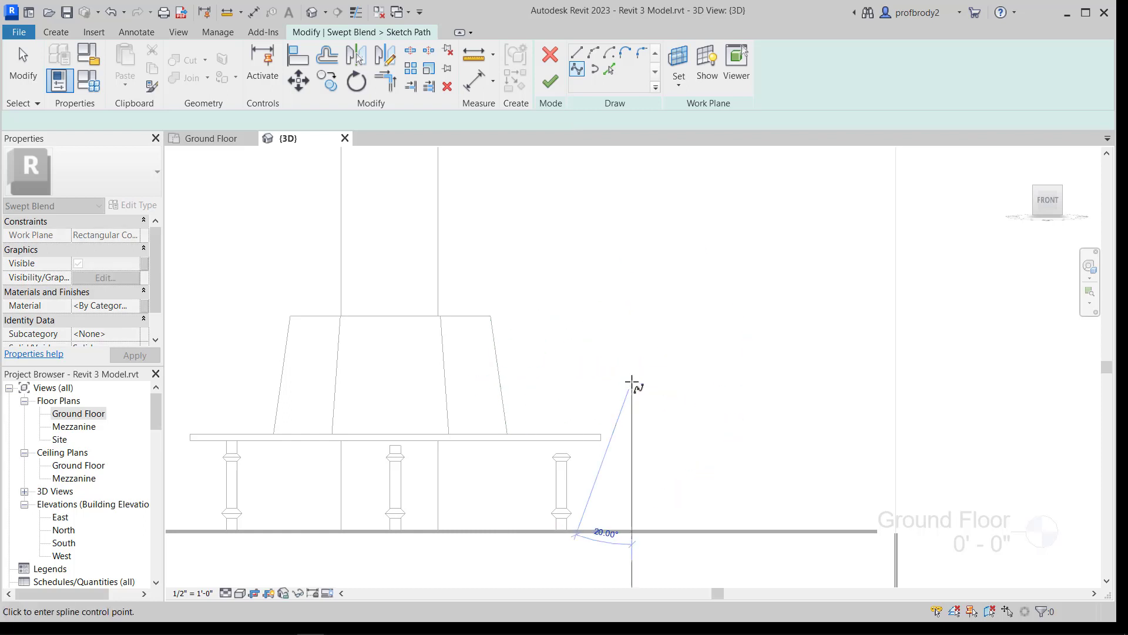
left_click(616, 461)
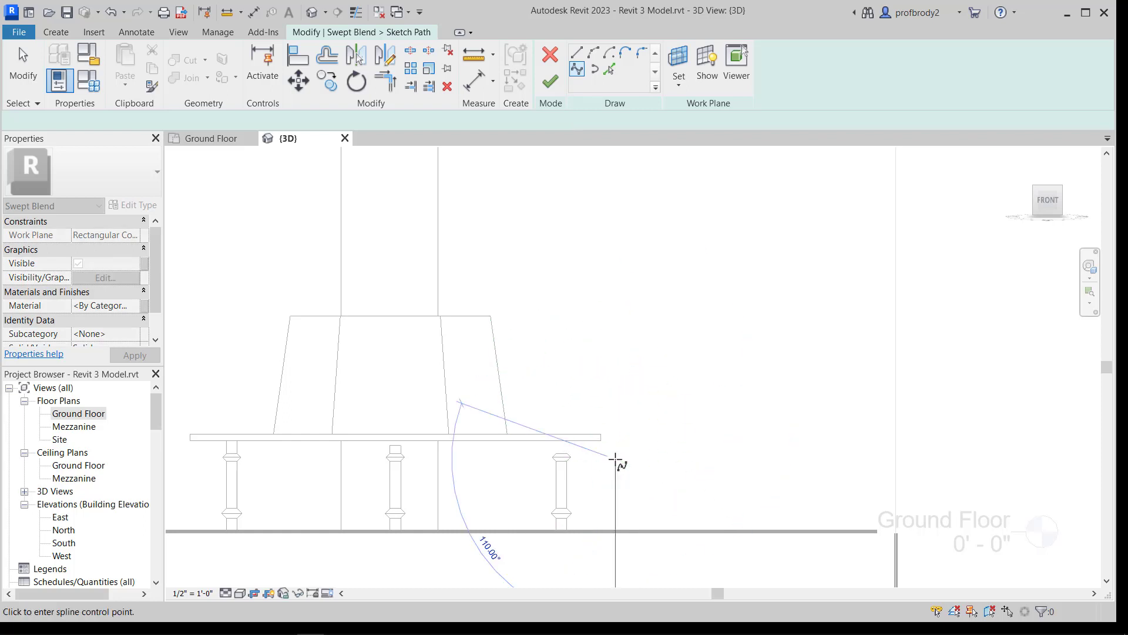
left_click(587, 478)
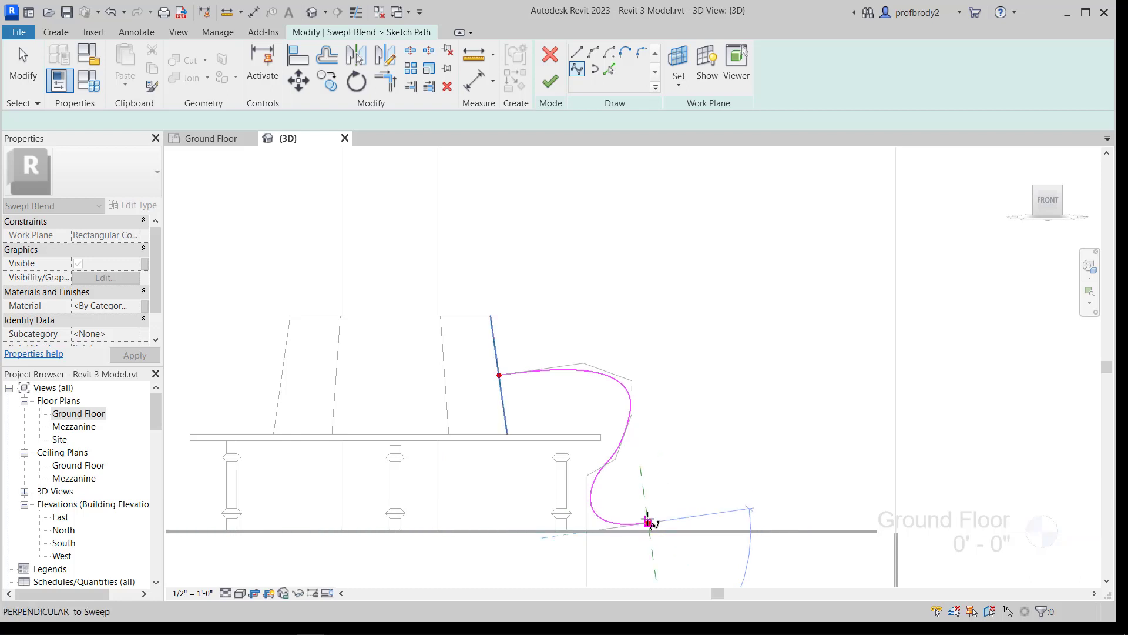
key("Escape")
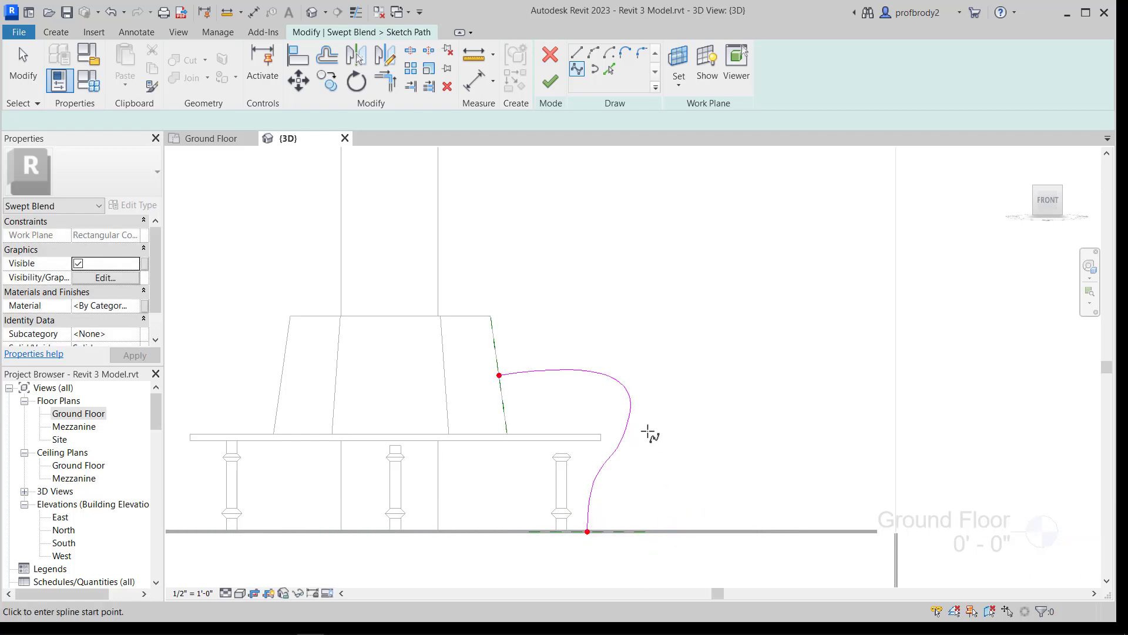
Step: Reshape the spline path by moving its control points to raise and widen the upper bulge to about 4' 9" long, and finish the path
middle_click_drag(635, 429, 461, 262, "shift")
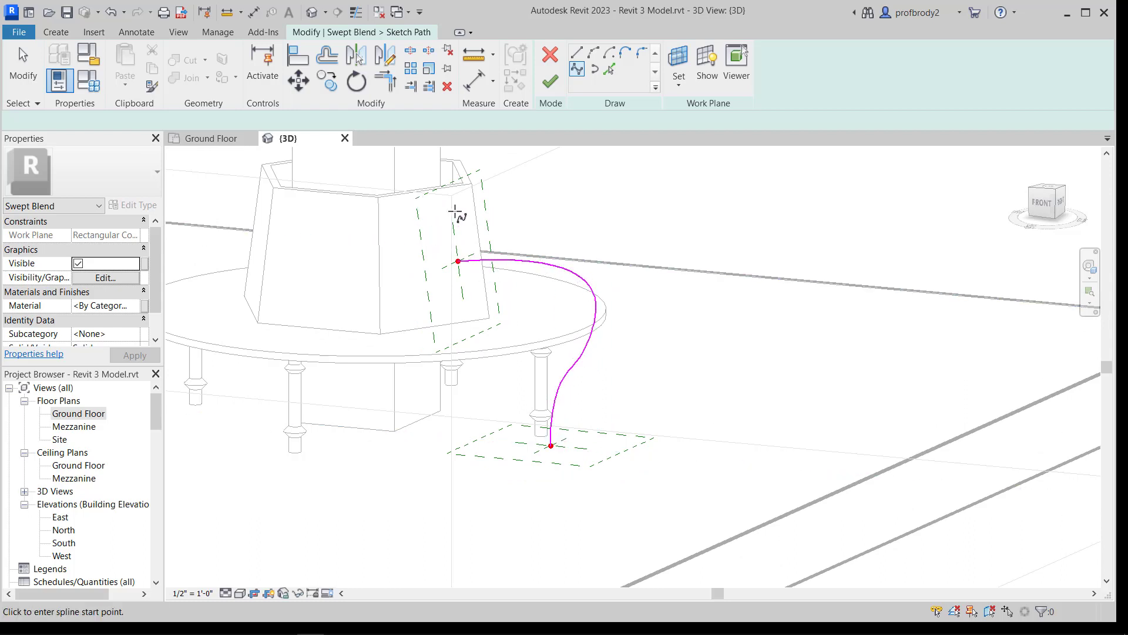
left_click(550, 81)
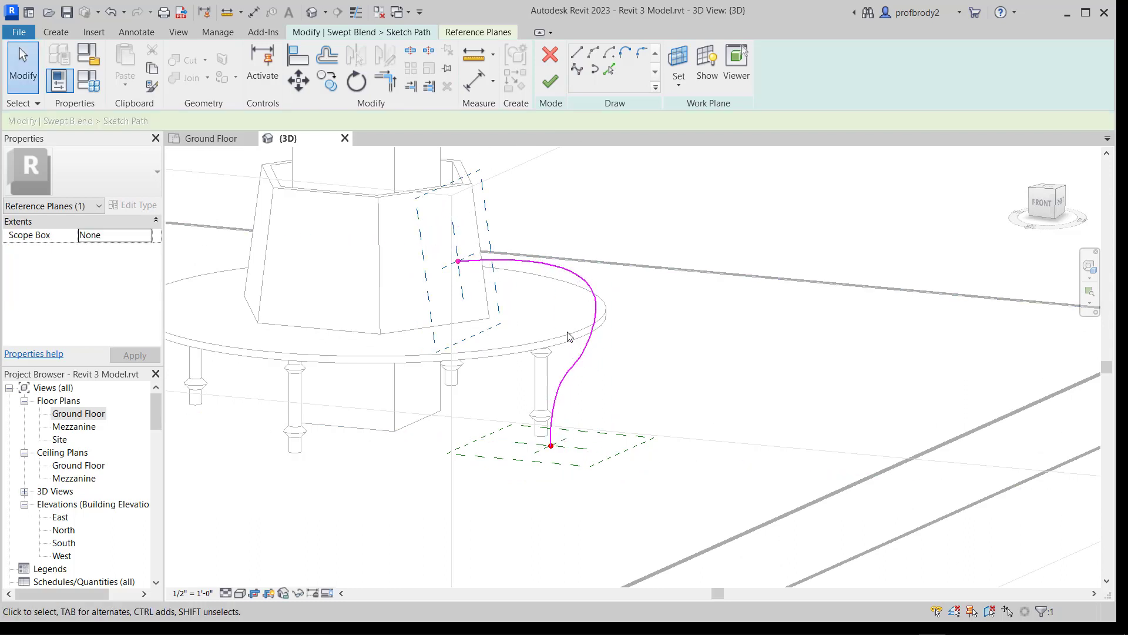
left_click(531, 266)
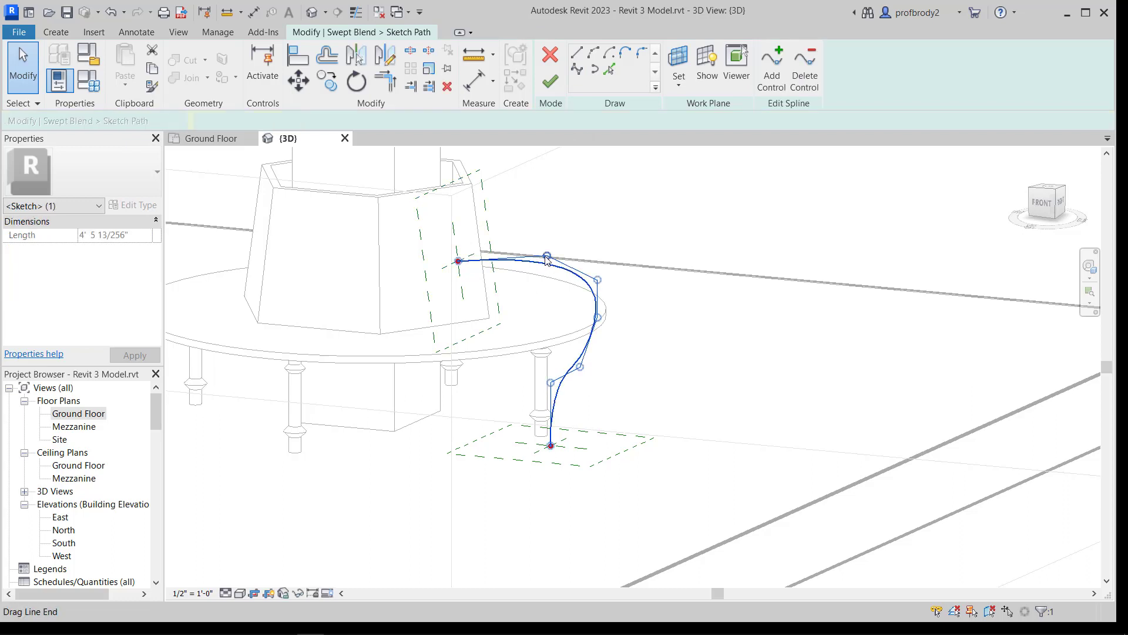
left_click_drag(547, 258, 543, 240)
mouse_move(611, 334)
left_mouse_down()
mouse_move(607, 281)
mouse_move(608, 324)
left_mouse_up()
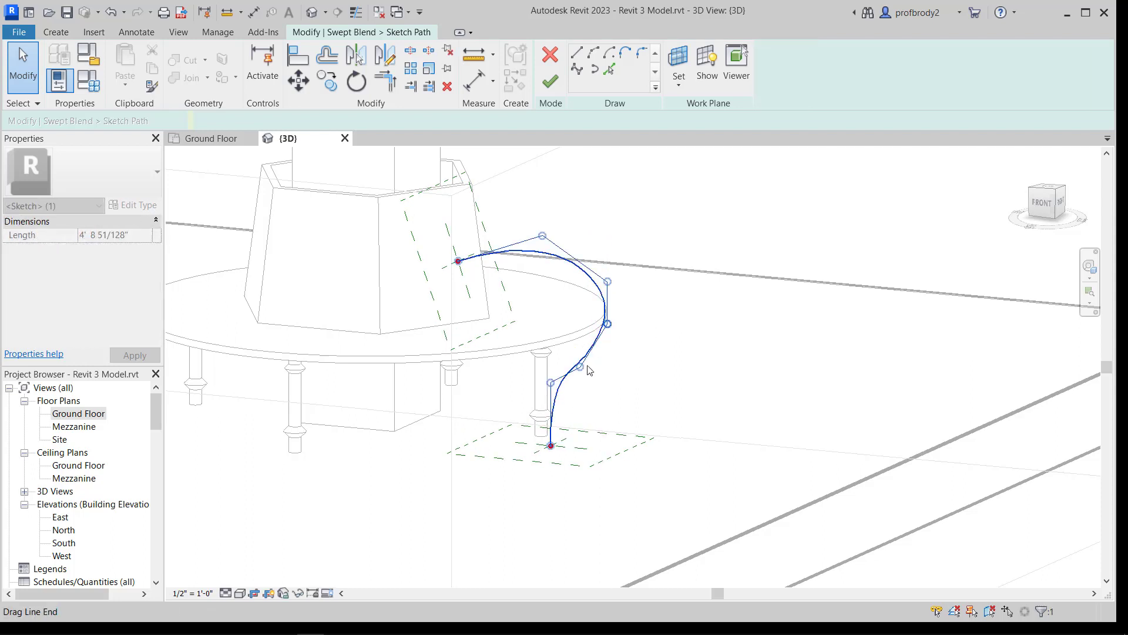
left_click_drag(580, 367, 569, 362)
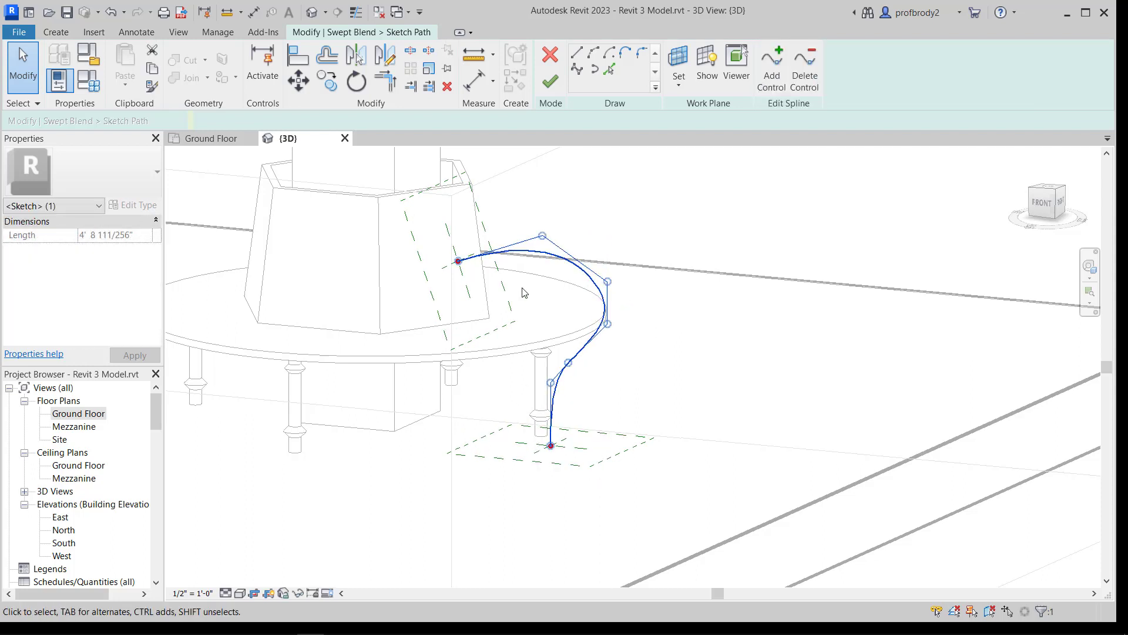
left_click_drag(541, 237, 538, 228)
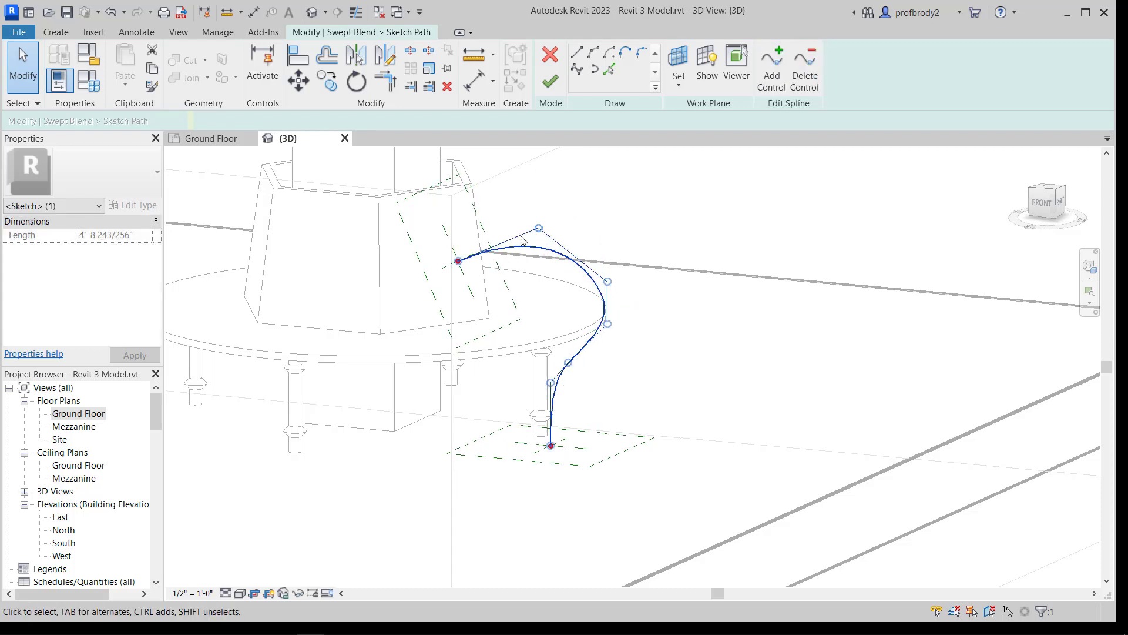
left_click(550, 83)
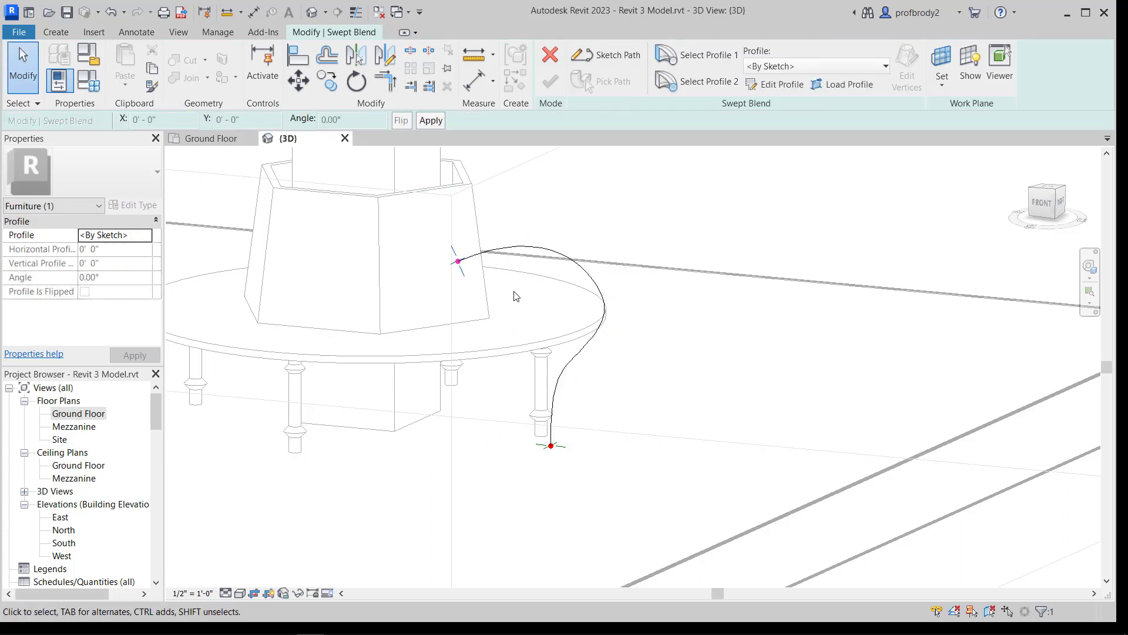
Step: Sketch the first profile as a rectangle about 8 3/4" by 1 1/2" around the path's start point at the backrest, and finish it
left_click(683, 60)
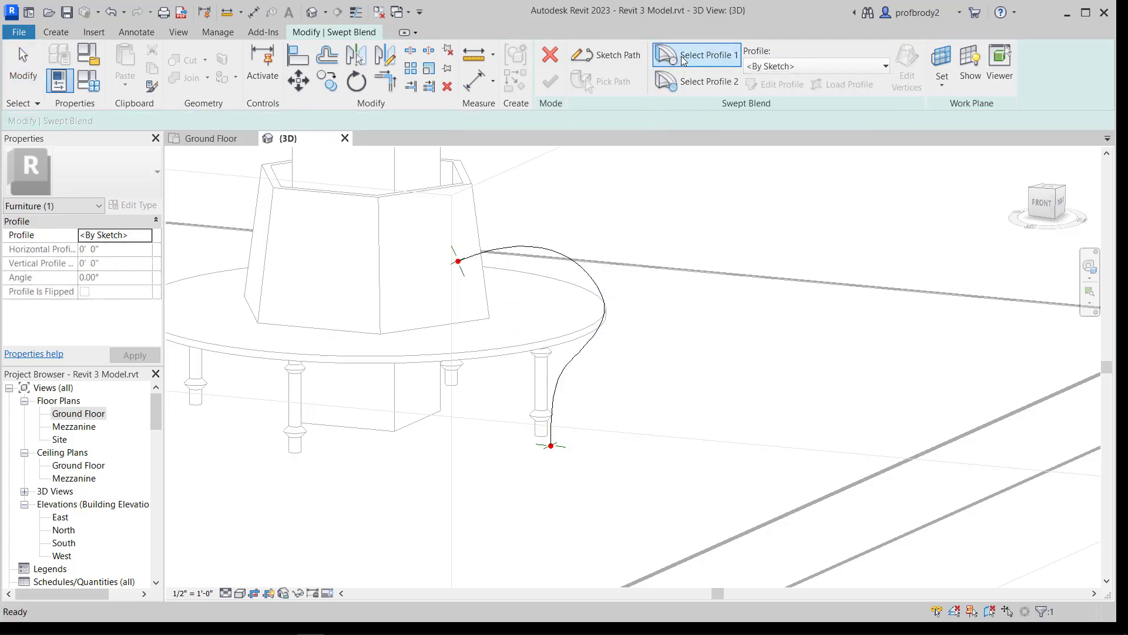
scroll(453, 305, "up", 1)
scroll(456, 294, "up", 1)
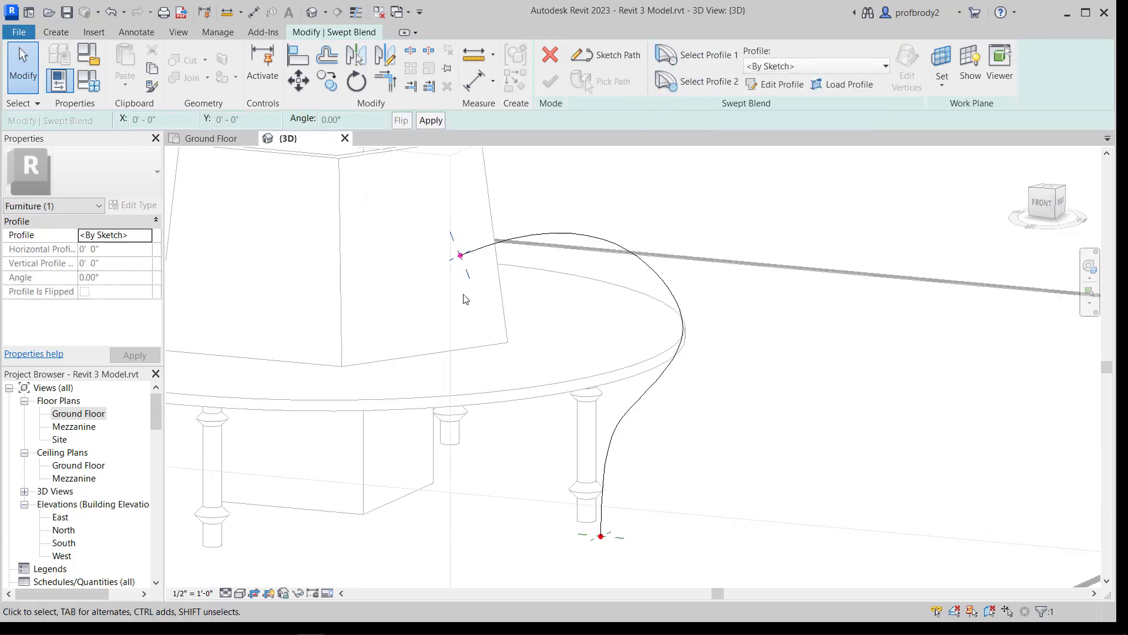
scroll(475, 342, "up", 1)
scroll(598, 399, "down", 2)
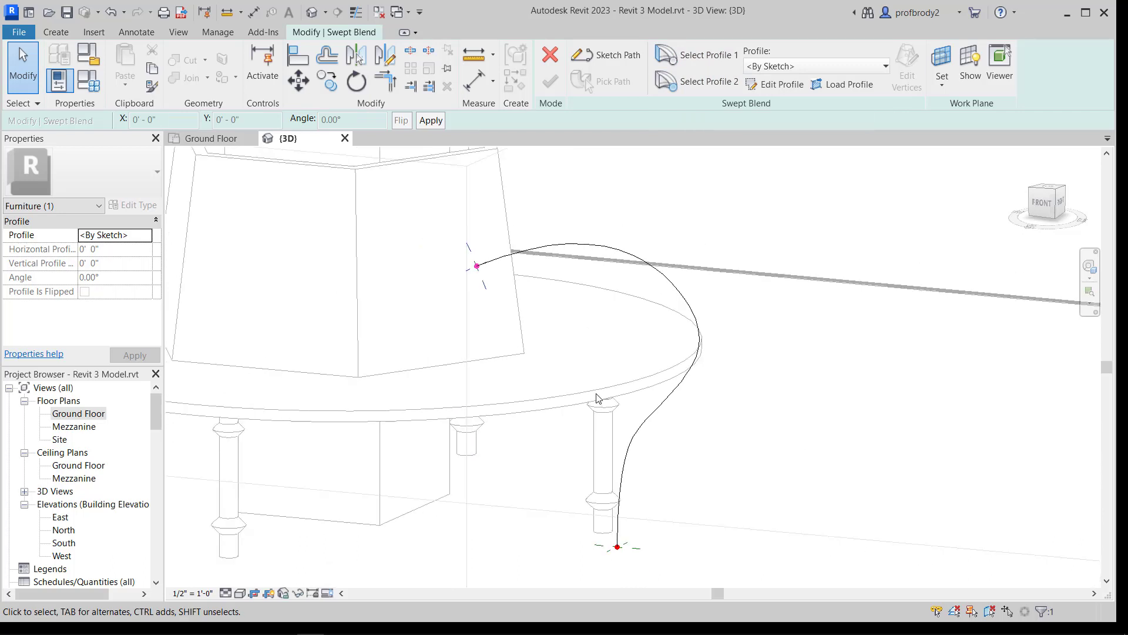
left_click(770, 86)
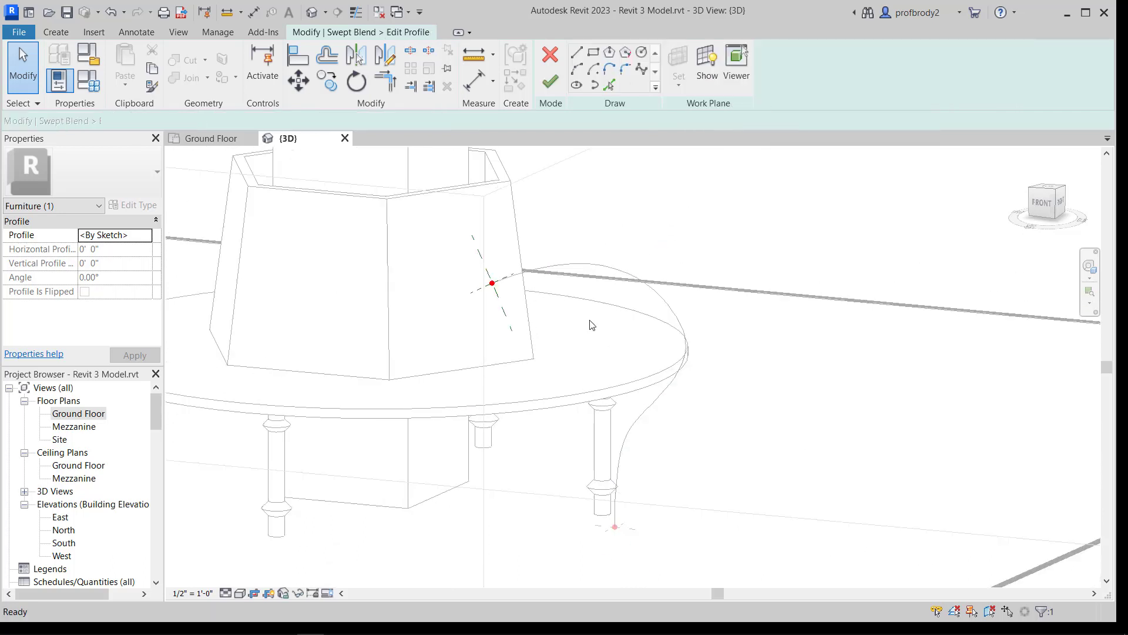
left_click(593, 53)
scroll(505, 276, "up", 2)
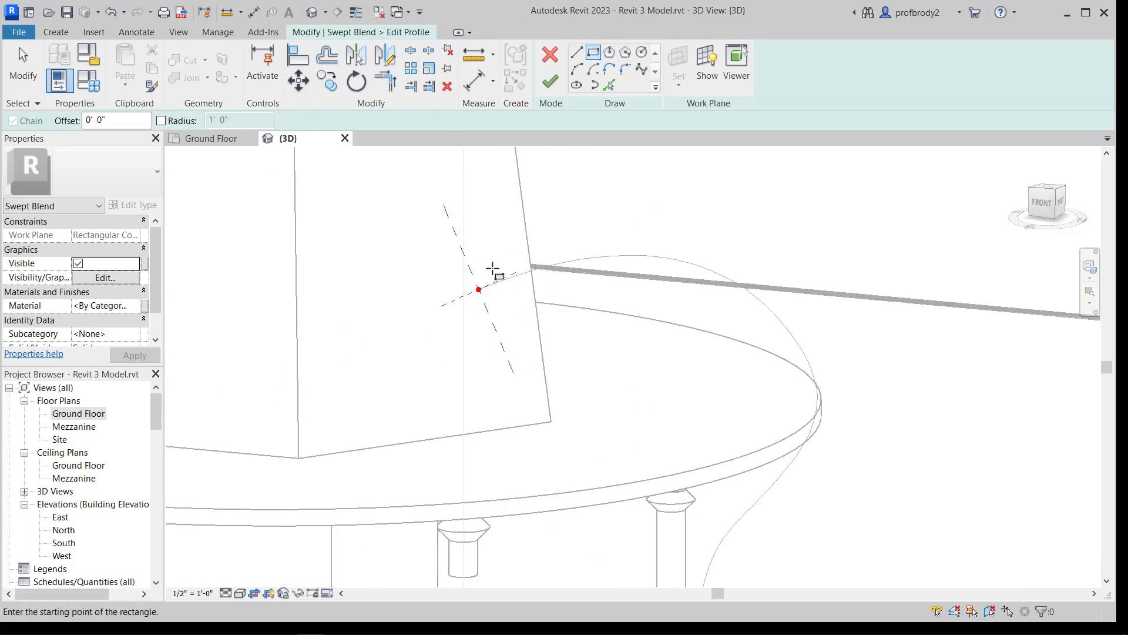
left_click(498, 268)
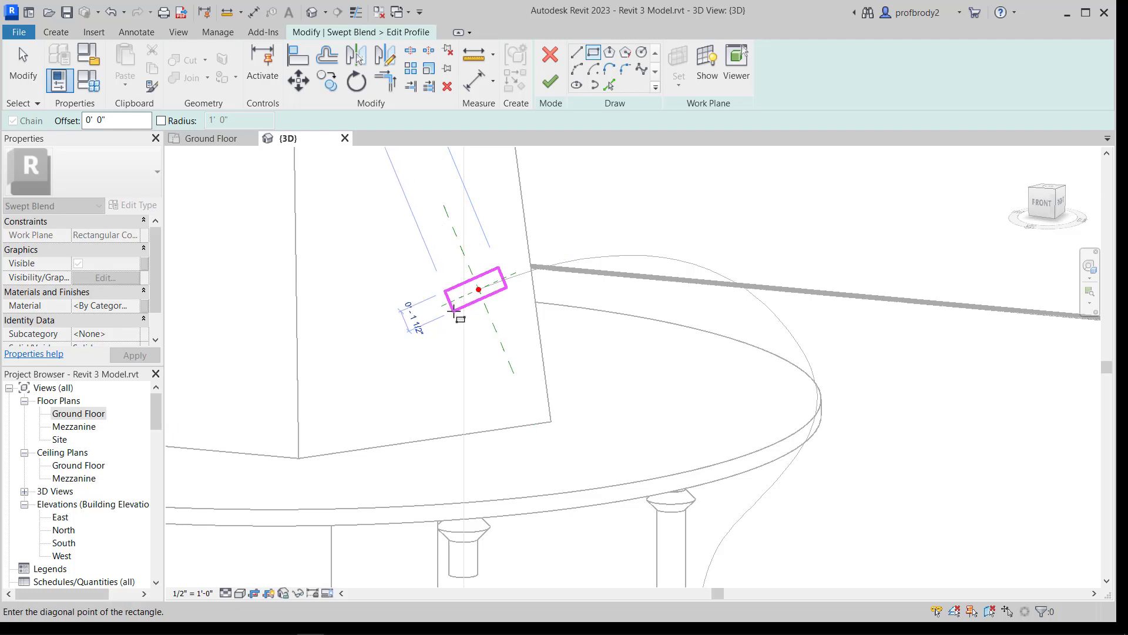
left_click(453, 311)
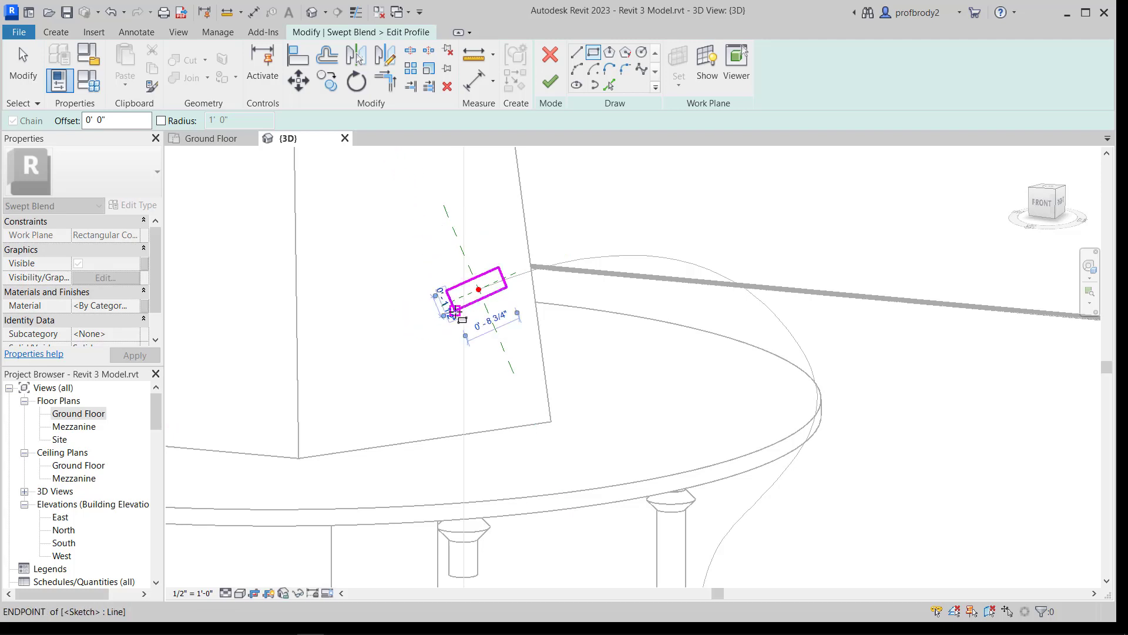
scroll(320, 329, "down", 1)
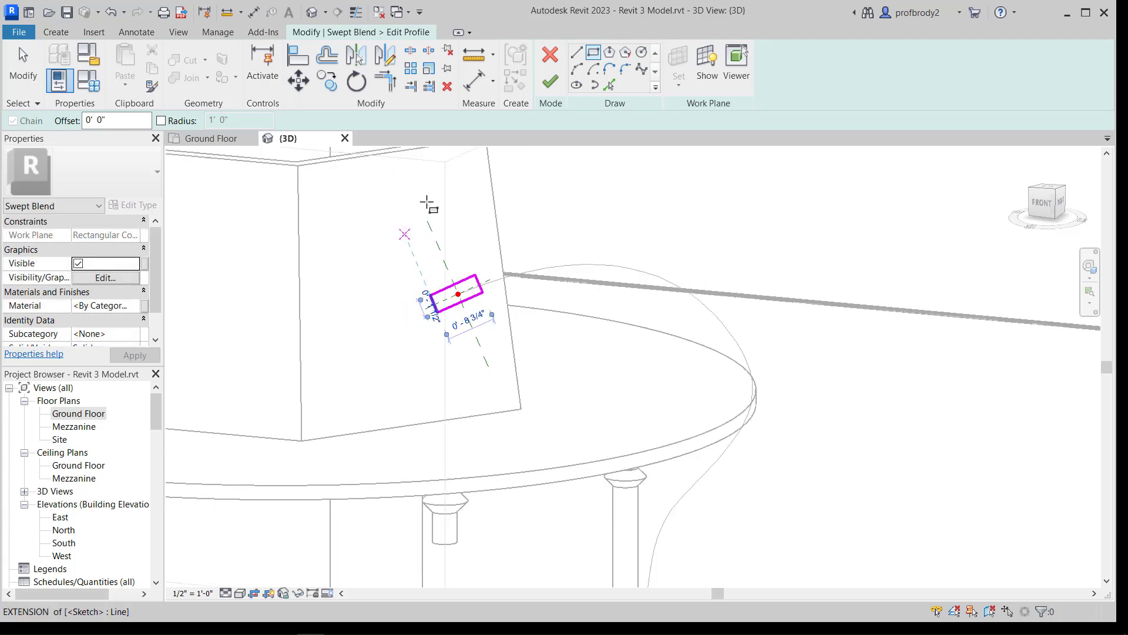
left_click(550, 82)
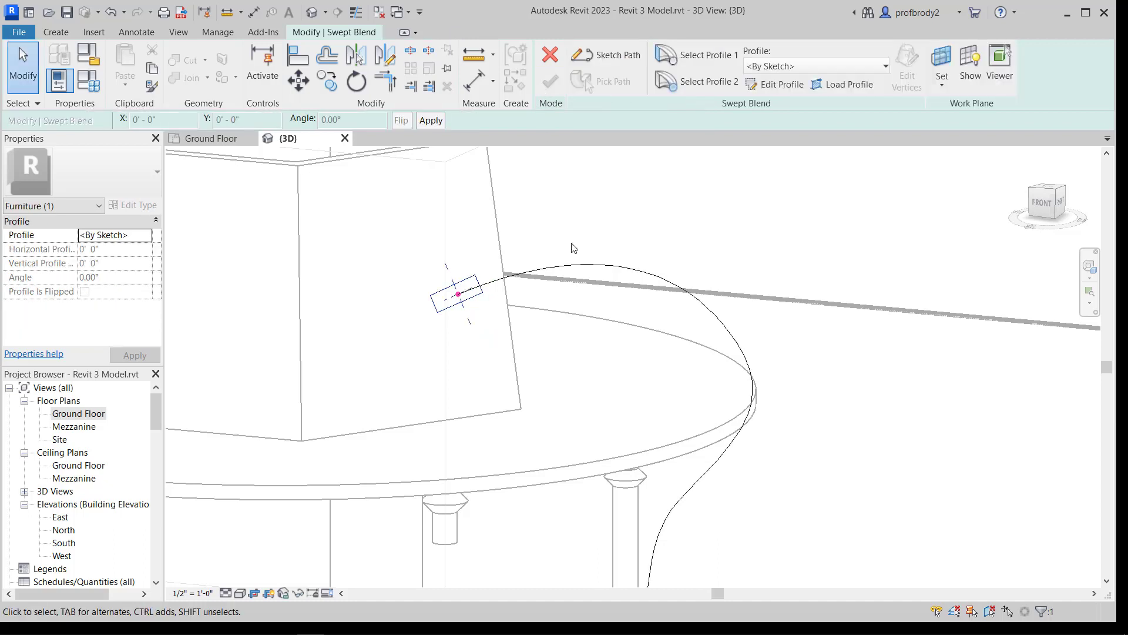
Step: Sketch the second profile as a circle of about 1/2" radius centered on the path's floor endpoint, and finish it
scroll(633, 324, "down", 1)
middle_click_drag(633, 324, 572, 210)
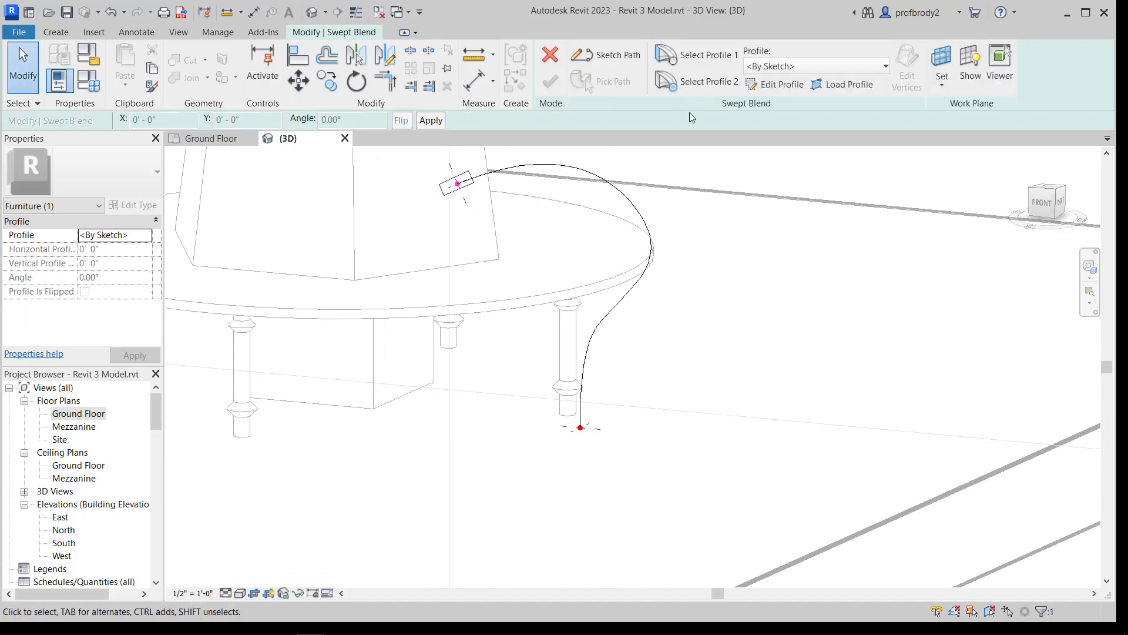
left_click(701, 85)
left_click(777, 88)
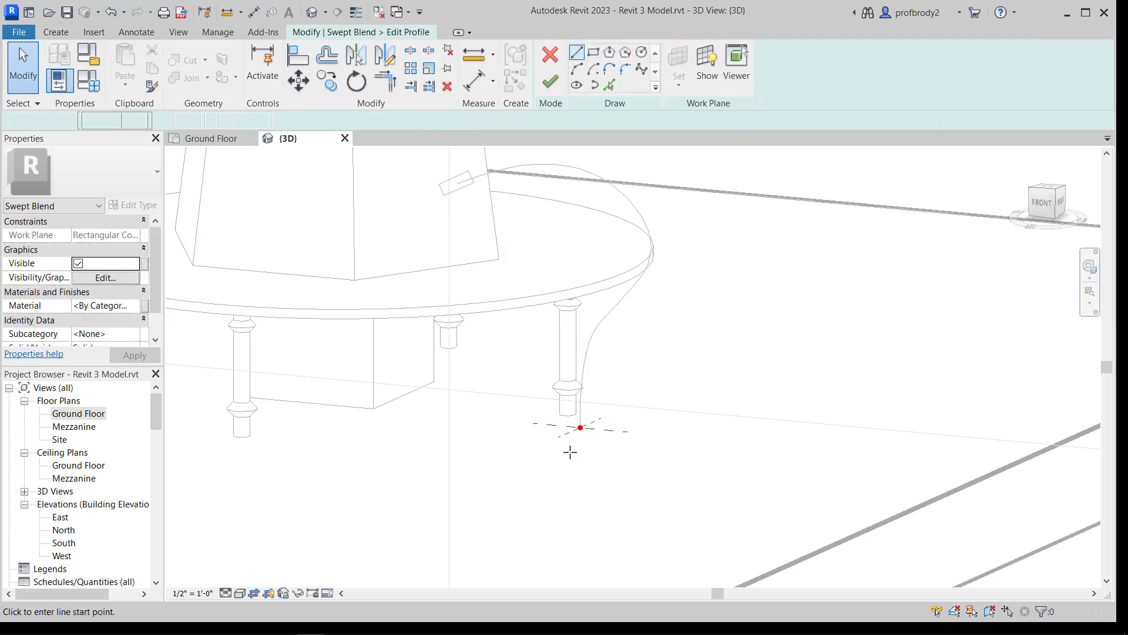
scroll(575, 441, "up", 3)
scroll(578, 429, "up", 5)
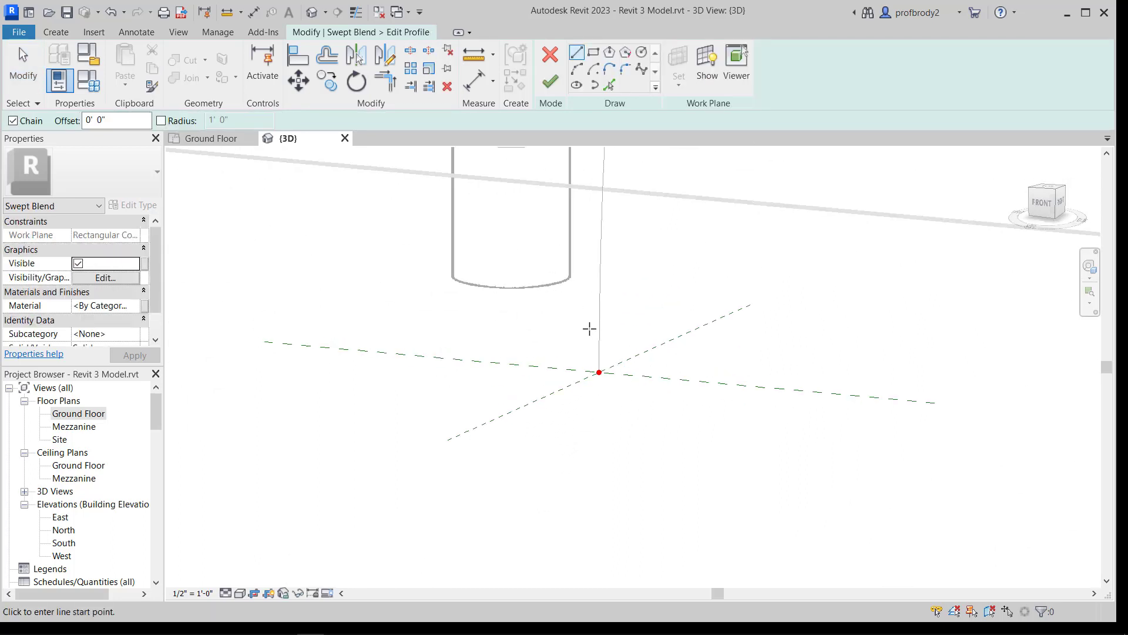
mouse_move(588, 332)
middle_mouse_down("shift")
mouse_move(594, 383)
mouse_move(579, 323)
mouse_move(582, 355)
mouse_move(591, 348)
middle_mouse_up("shift")
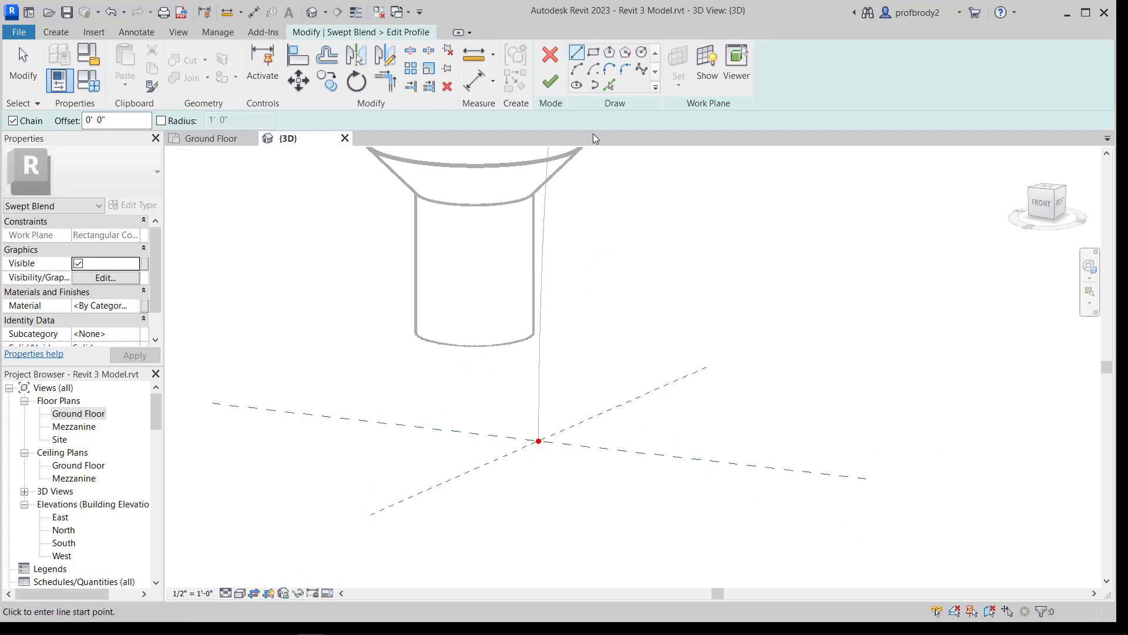
left_click(641, 57)
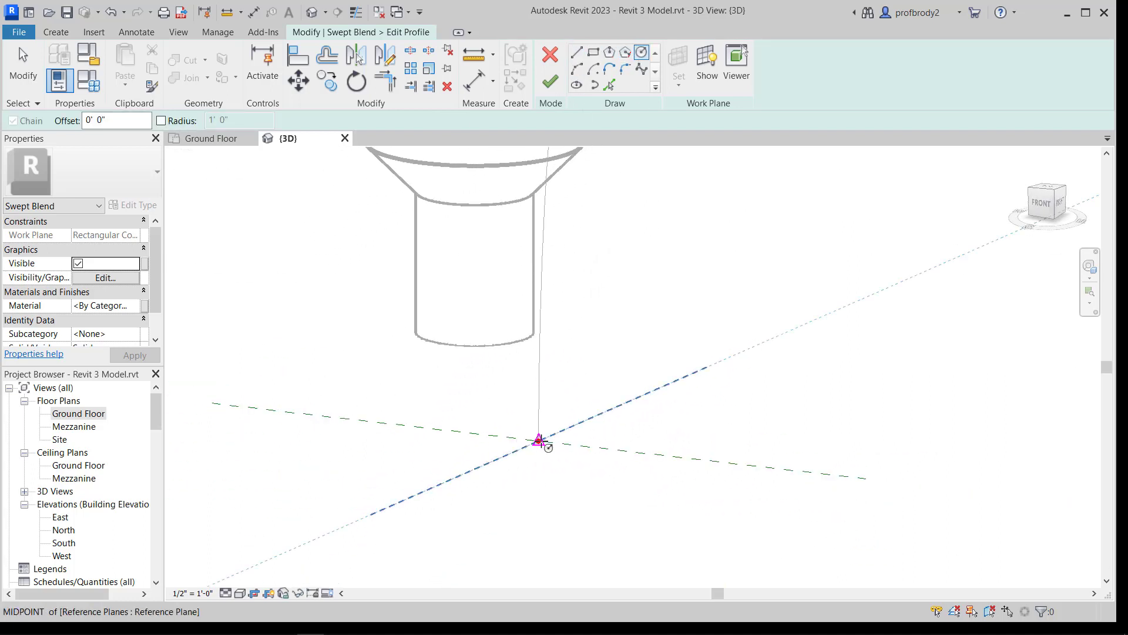
left_click(539, 440)
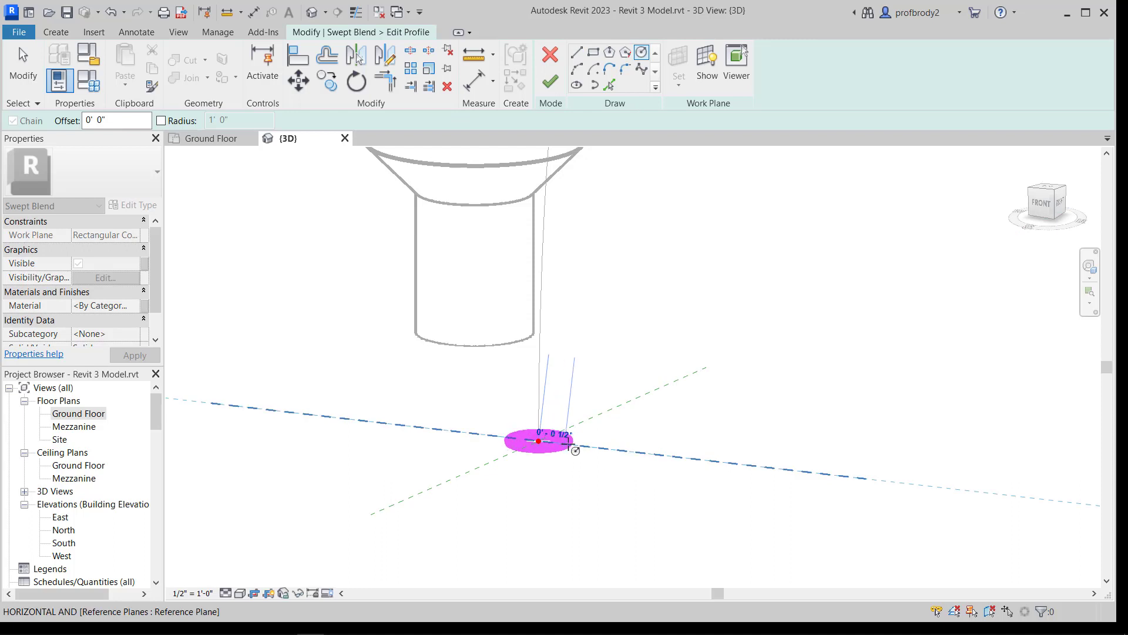
left_click(570, 444)
scroll(606, 353, "down", 7)
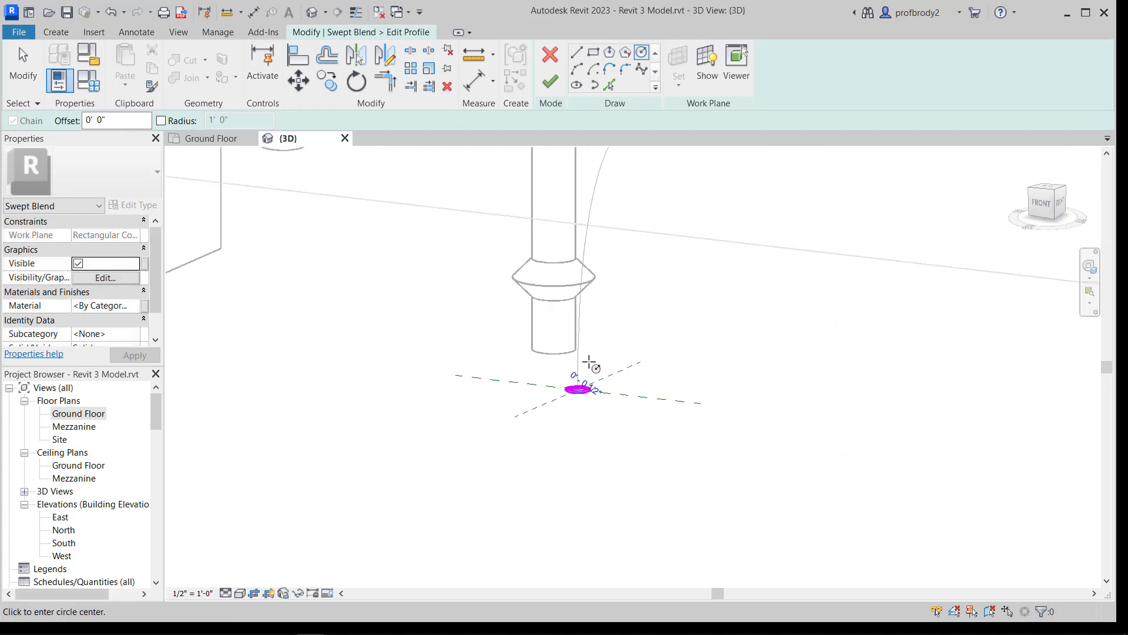
scroll(665, 320, "down", 4)
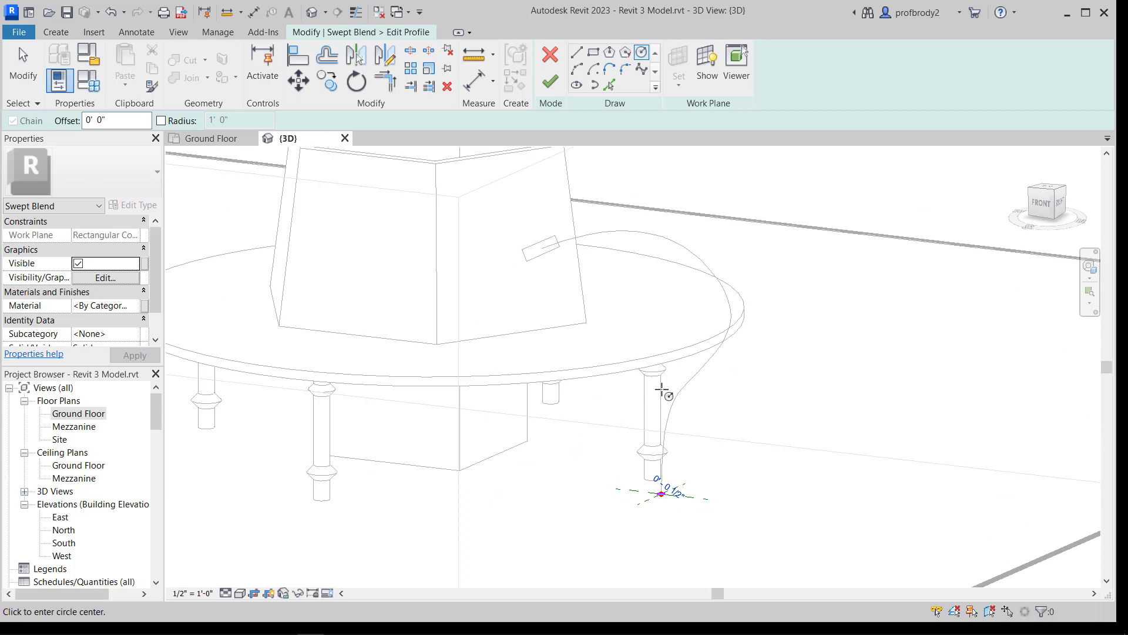
left_click(550, 83)
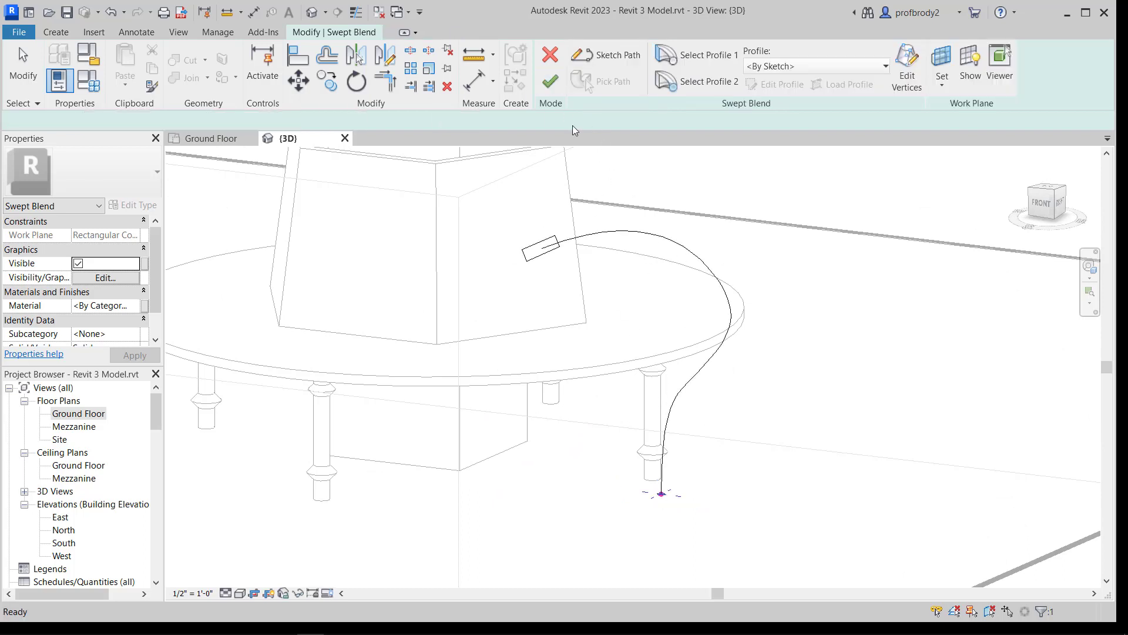
Step: Finish the Swept Blend armrest and dissociate it from its work plane
left_click(550, 81)
scroll(613, 362, "up", 3)
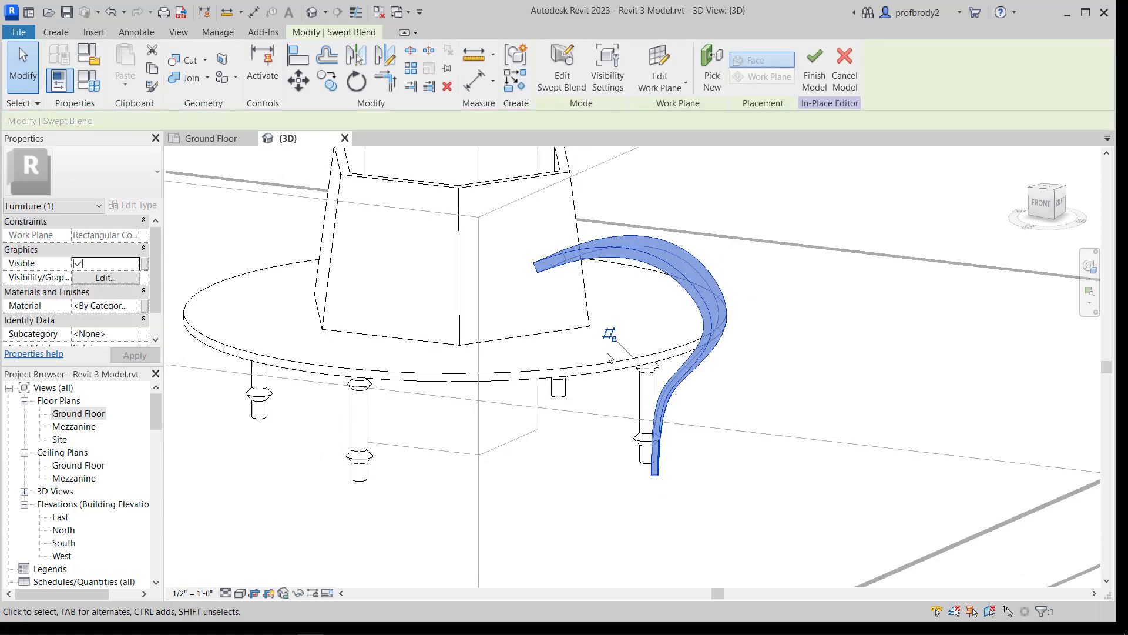
mouse_move(613, 362)
middle_mouse_down("shift")
mouse_move(612, 403)
mouse_move(507, 407)
mouse_move(617, 401)
mouse_move(607, 335)
mouse_move(614, 345)
middle_mouse_up("shift")
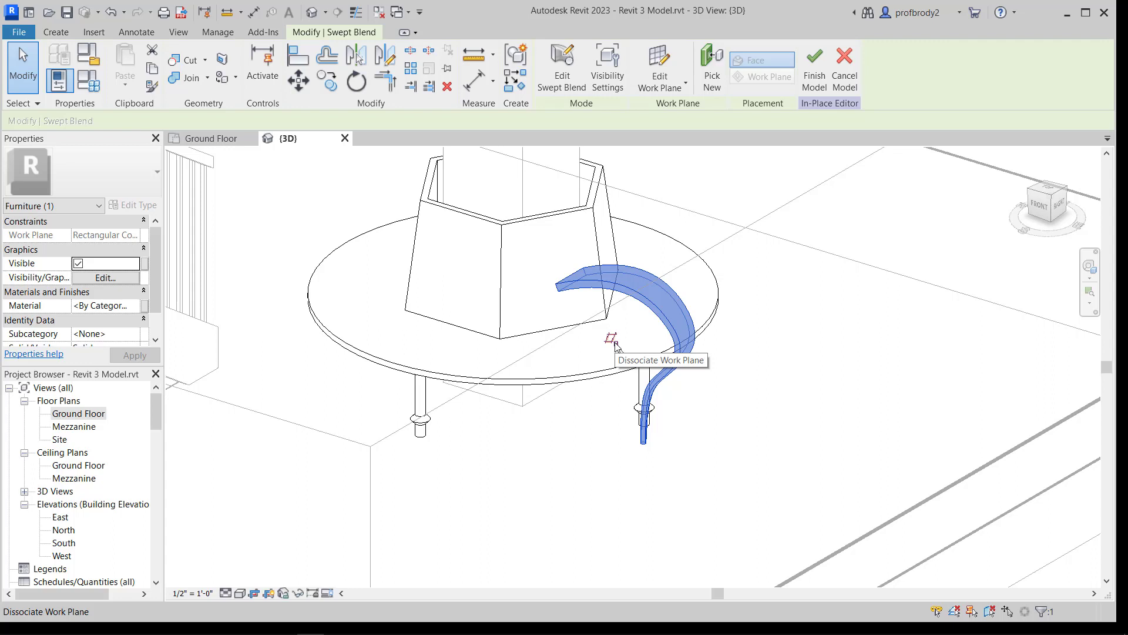
left_click(612, 339)
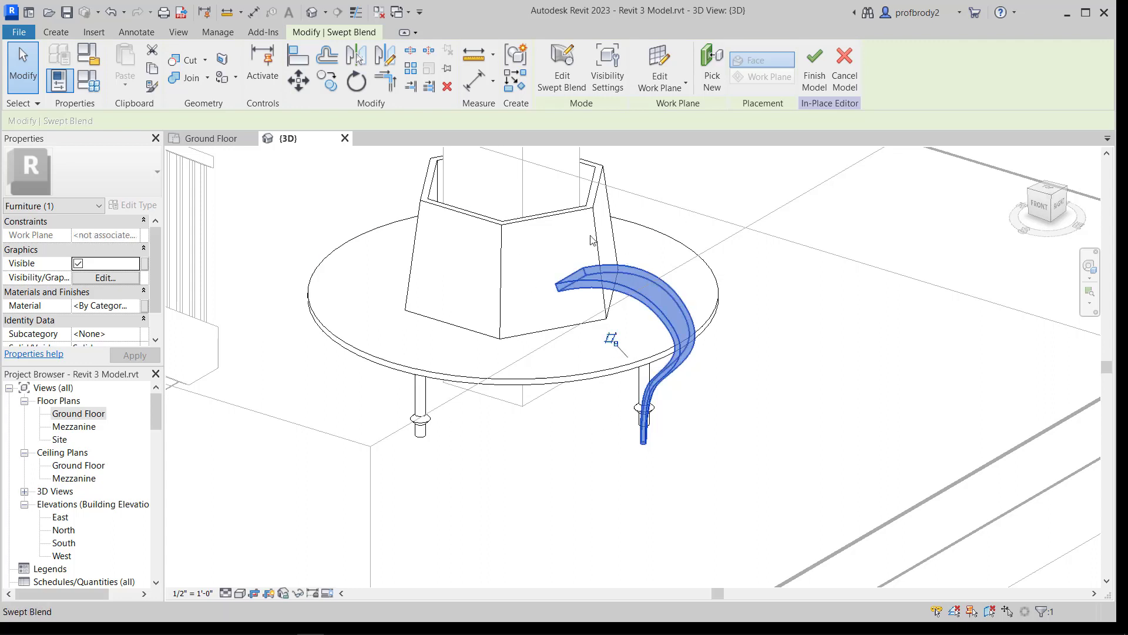
Step: From the top view, nudge the armrest until it is centered on the backrest's hexagon corner and its inner end meets the backrest
scroll(509, 264, "down", 2)
middle_click_drag(510, 267, 554, 490)
scroll(555, 490, "down", 1)
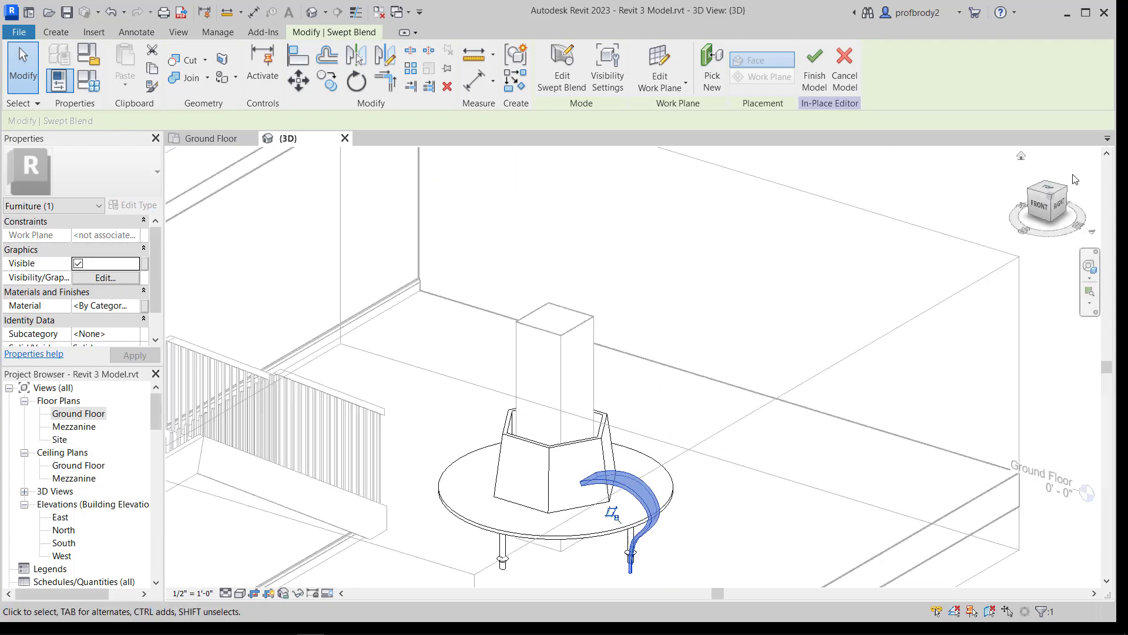
left_click(1047, 189)
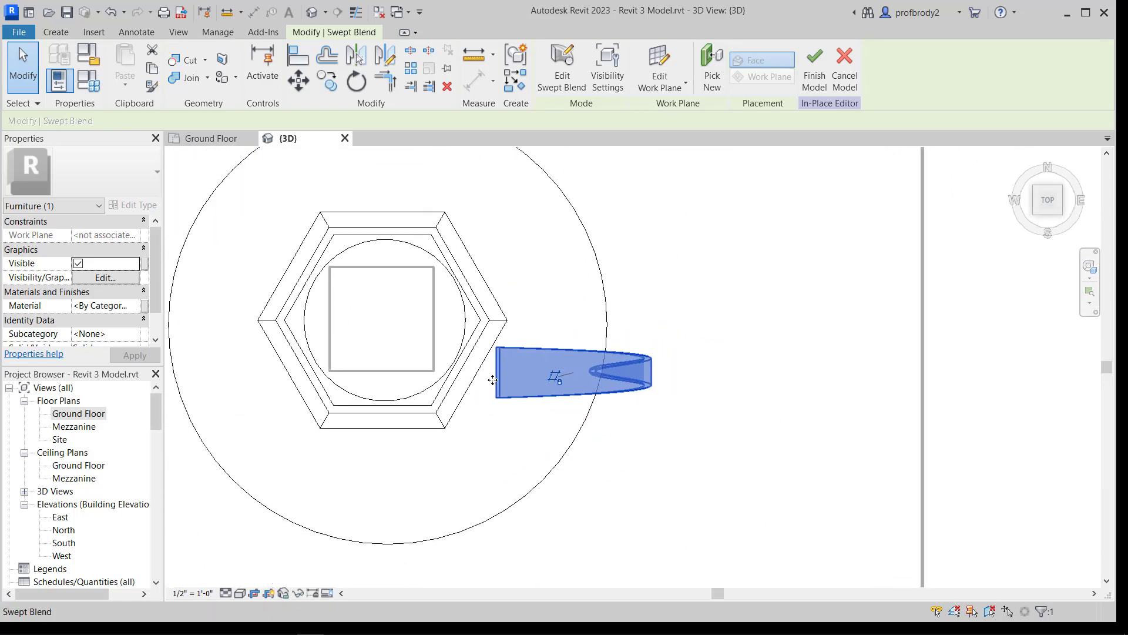
left_click(18, 88)
left_click(568, 376)
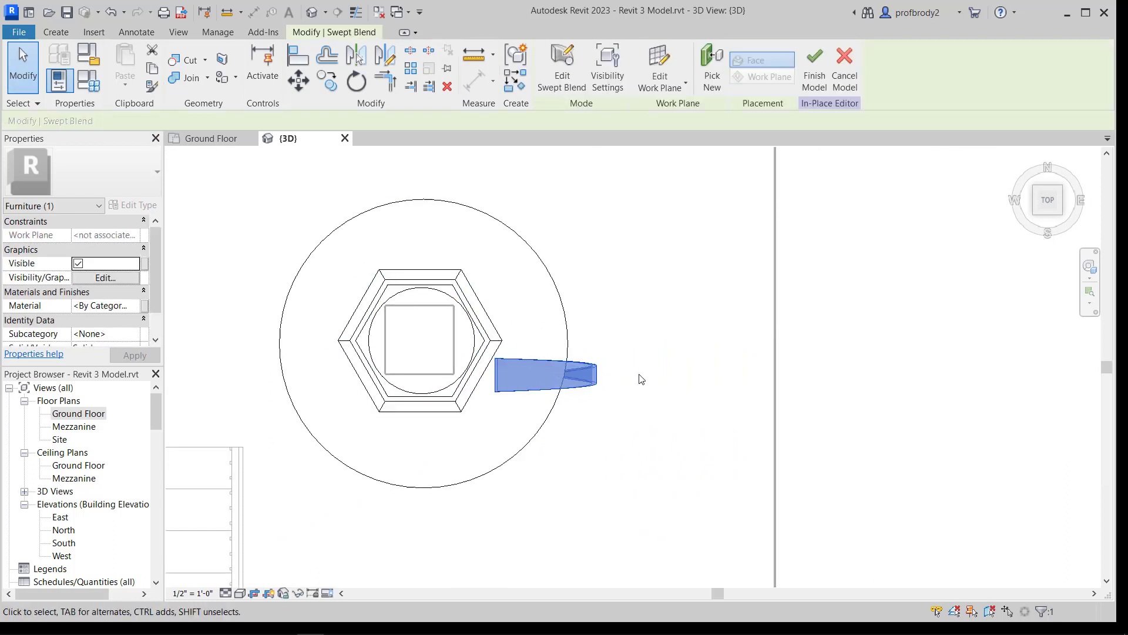
key("Up")
key("Up")
key("Up")
key("Up")
key("Up")
key("Up")
key("Up")
key("Up")
key("Up")
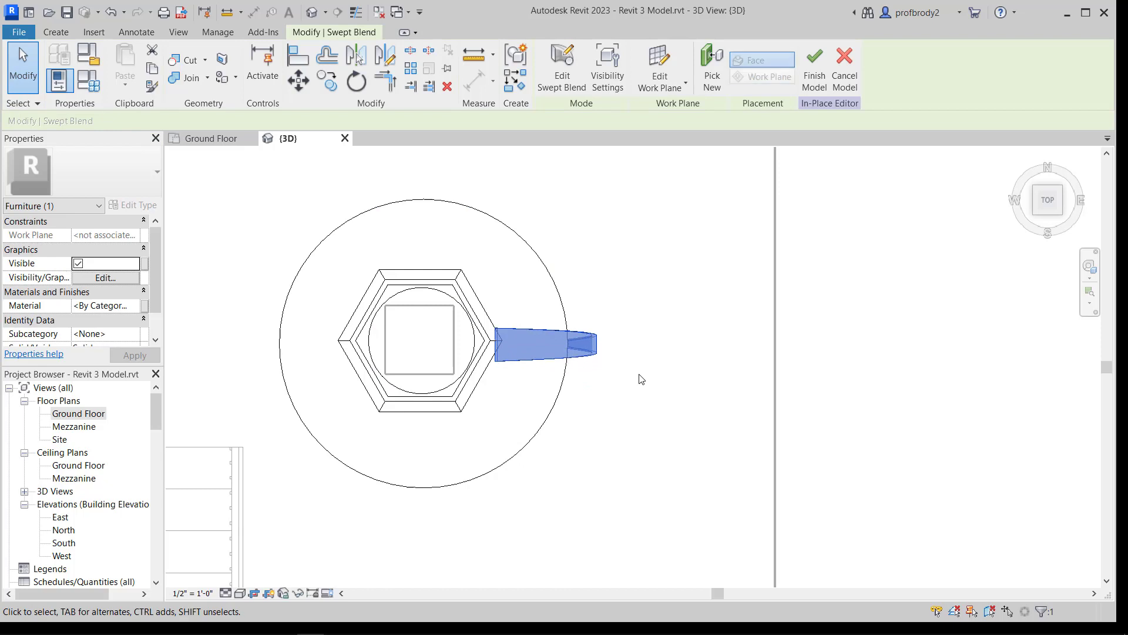
key("Left")
key("Left")
key("Left")
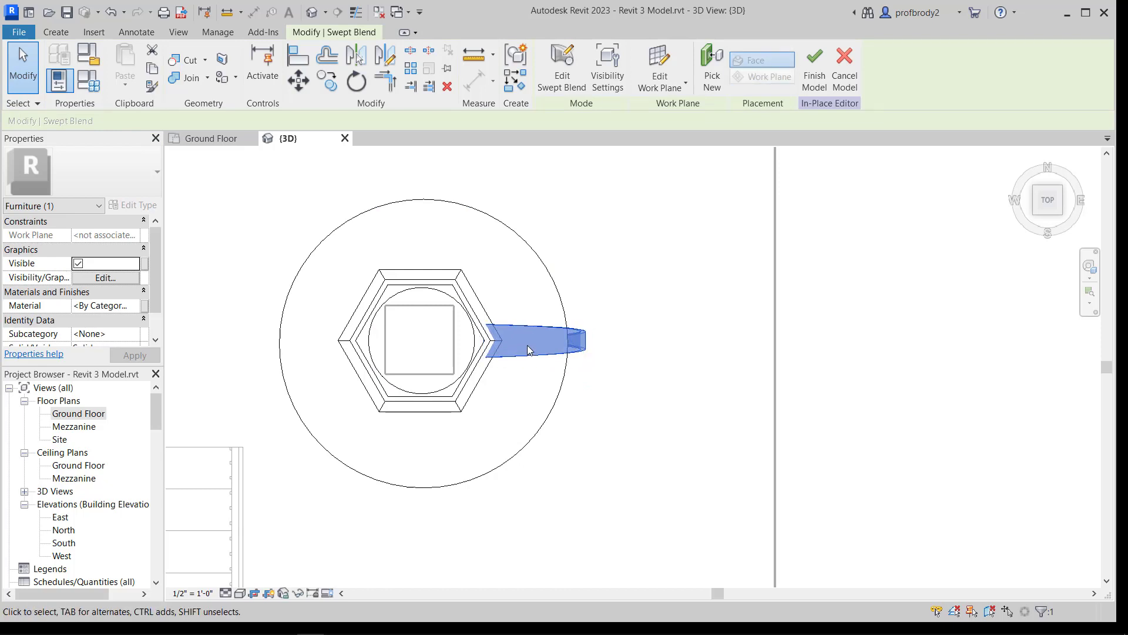
key("Escape")
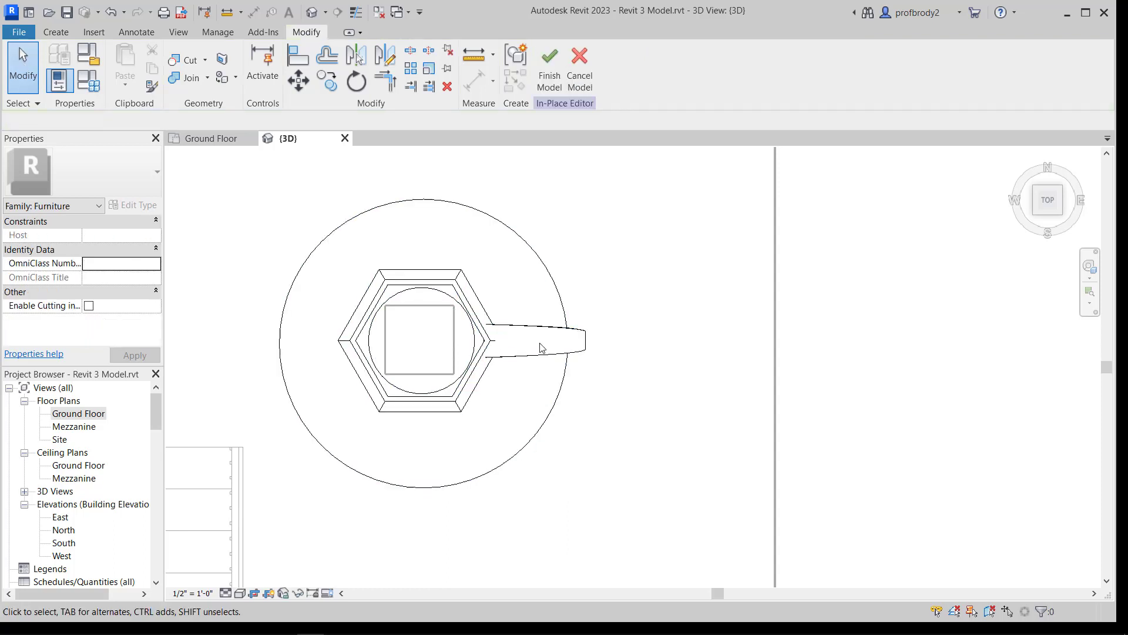
Step: Copy the armrest to the seat area behind the backrest and try to rotate the copy
left_click(527, 327)
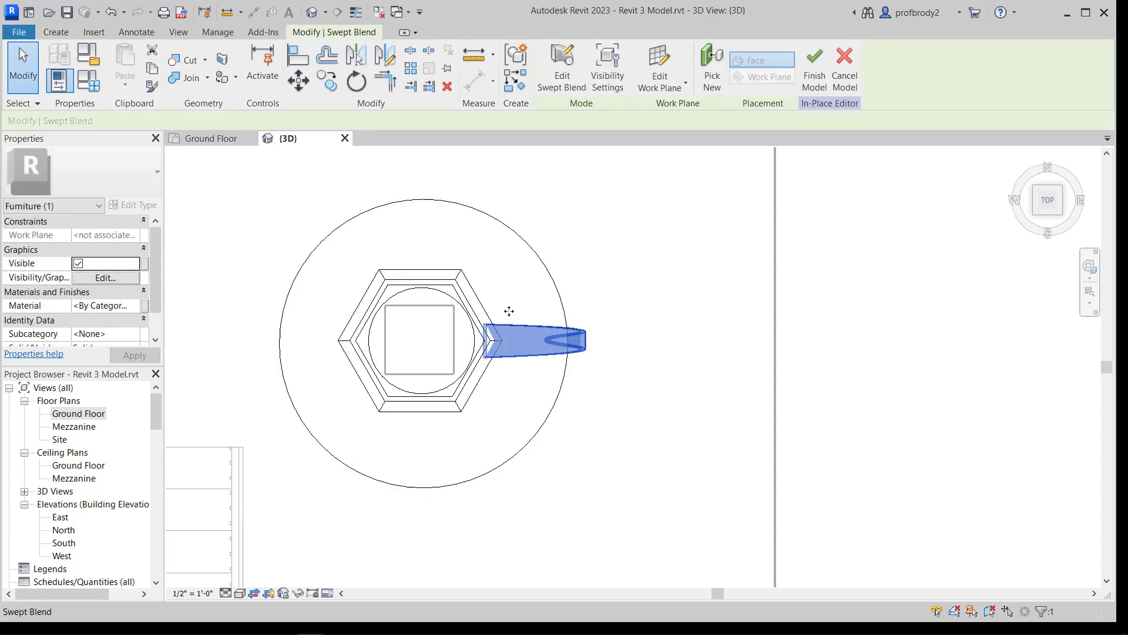
left_click_drag(509, 311, 431, 211)
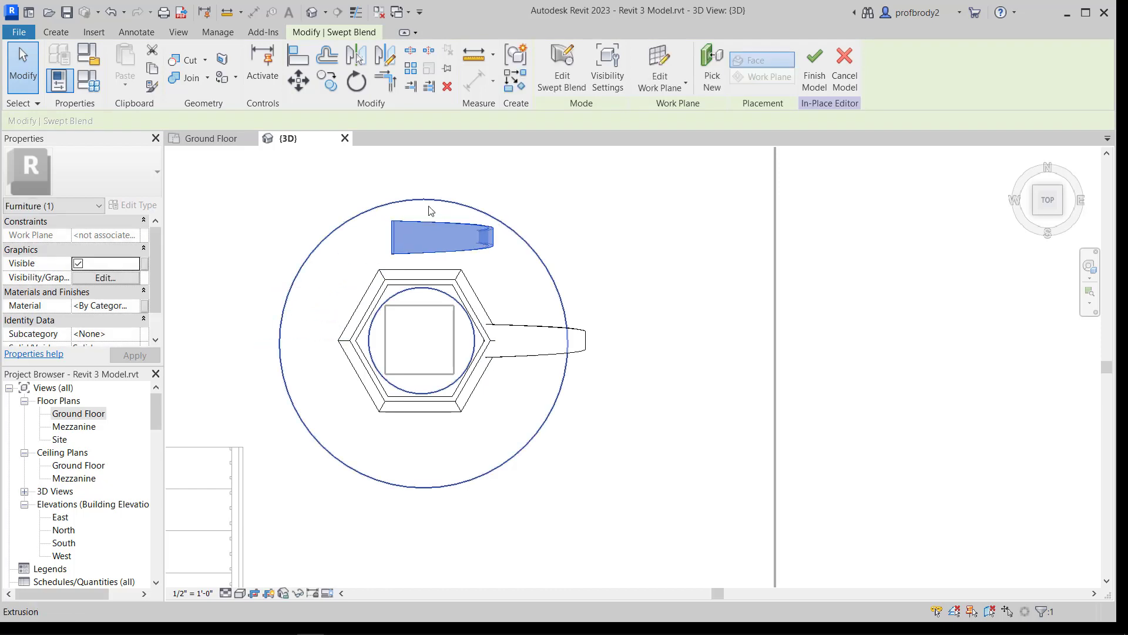
left_click(356, 81)
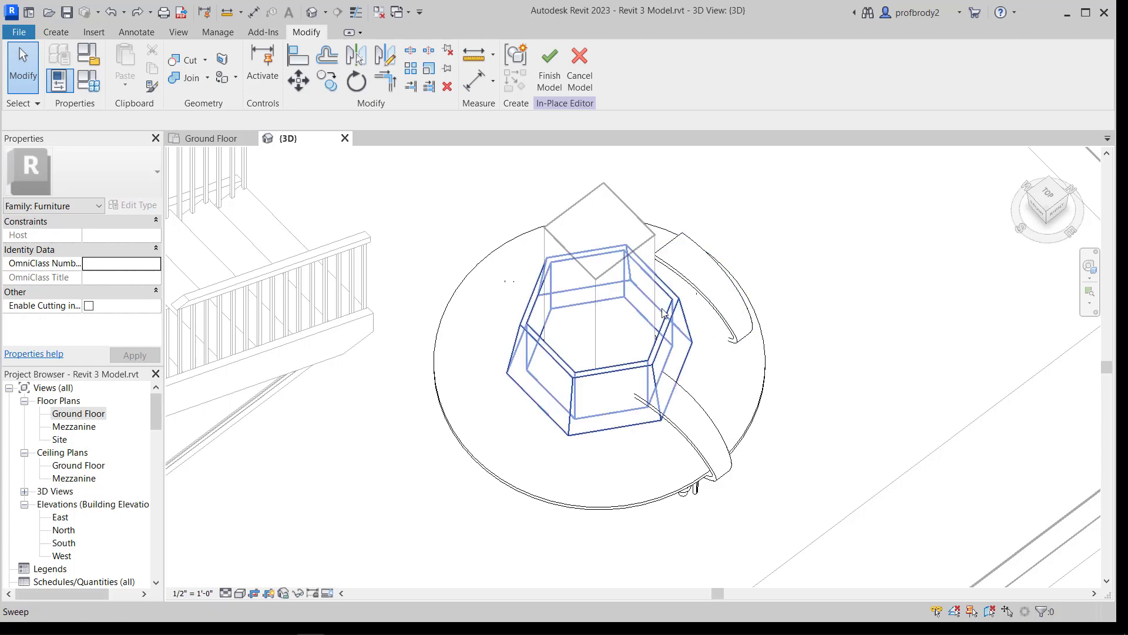
Step: Rehost the copied armrest on the column's back face with Pick New, and dissociate it from that work plane
scroll(662, 313, "down", 1)
left_click(655, 281)
middle_click_drag(655, 281, 557, 293, "shift")
scroll(661, 304, "up", 3)
middle_click_drag(686, 305, 608, 404)
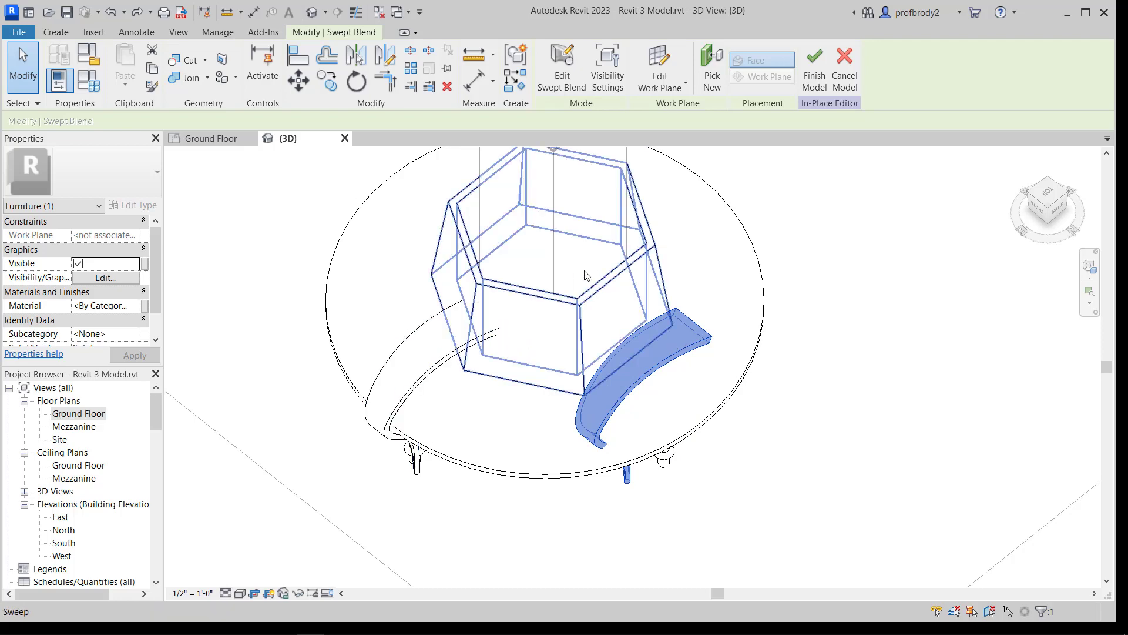
left_click(713, 75)
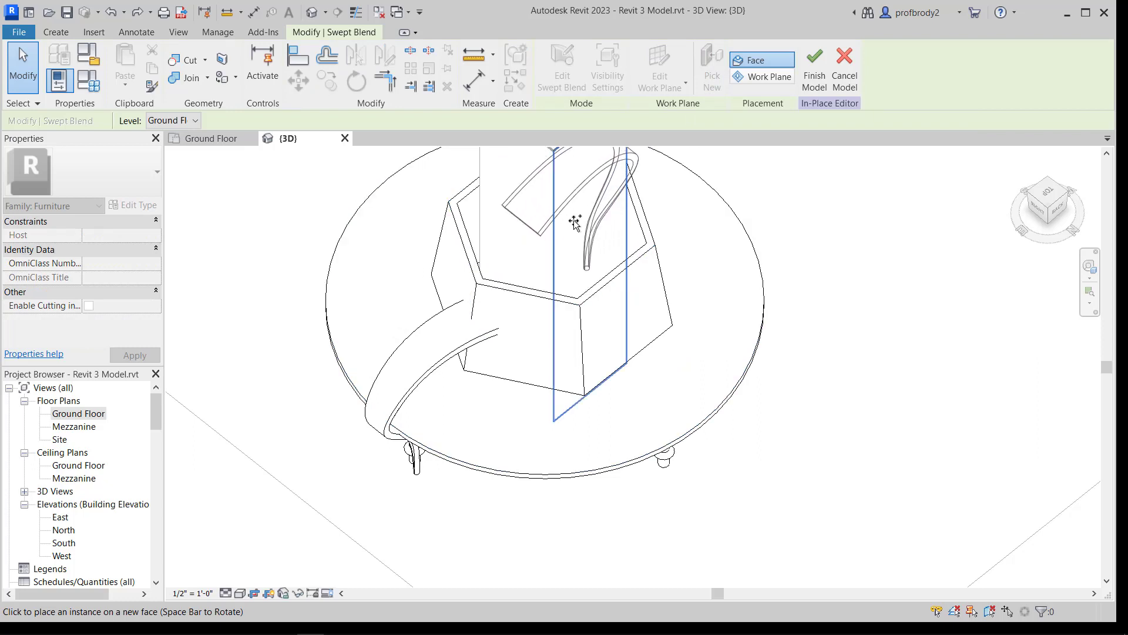
middle_click_drag(573, 219, 570, 309)
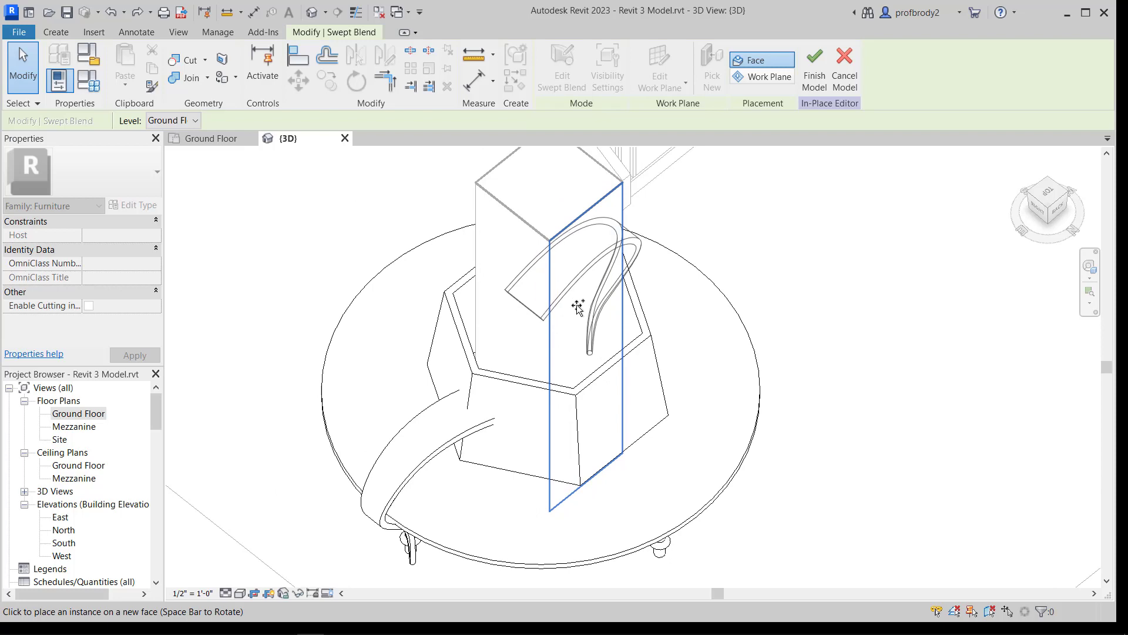
left_click(582, 305)
scroll(670, 309, "down", 3)
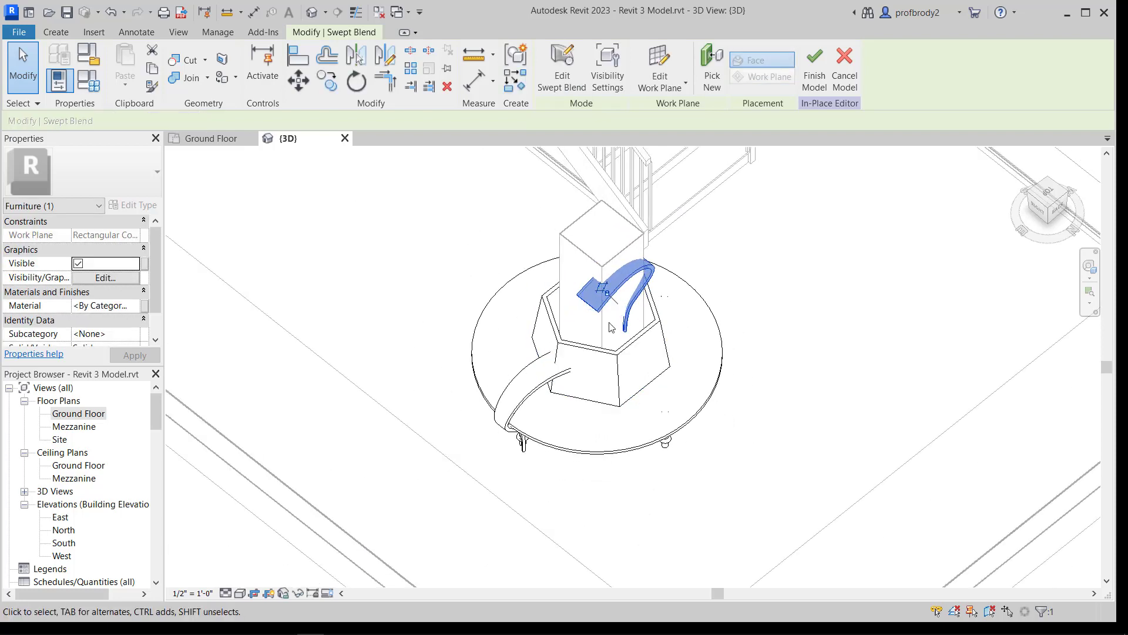
left_click(606, 292)
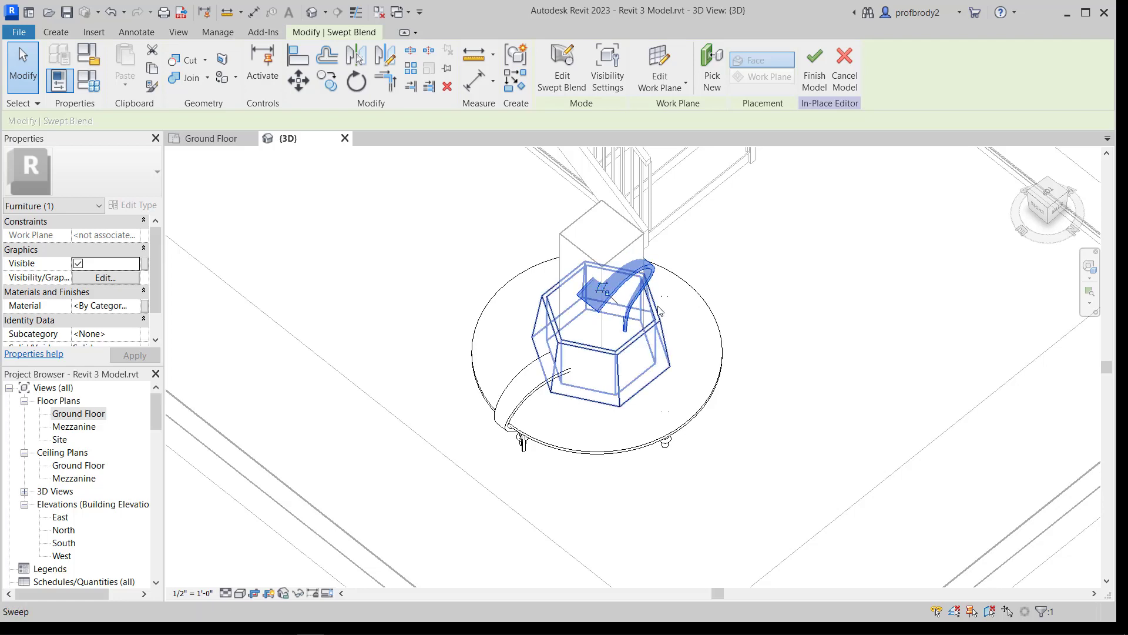
Step: From the back view, move the copied armrest down to the bench end opposite the first armrest, with its foot on the floor
scroll(581, 271, "down", 1)
middle_click_drag(597, 302, 526, 261, "shift")
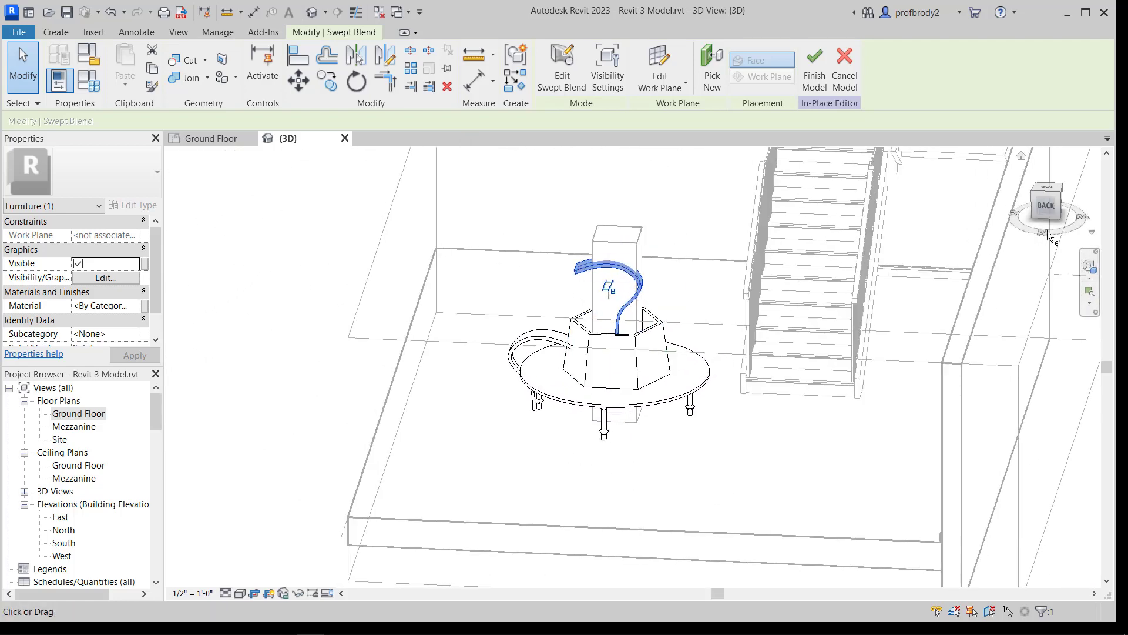
left_click(1041, 214)
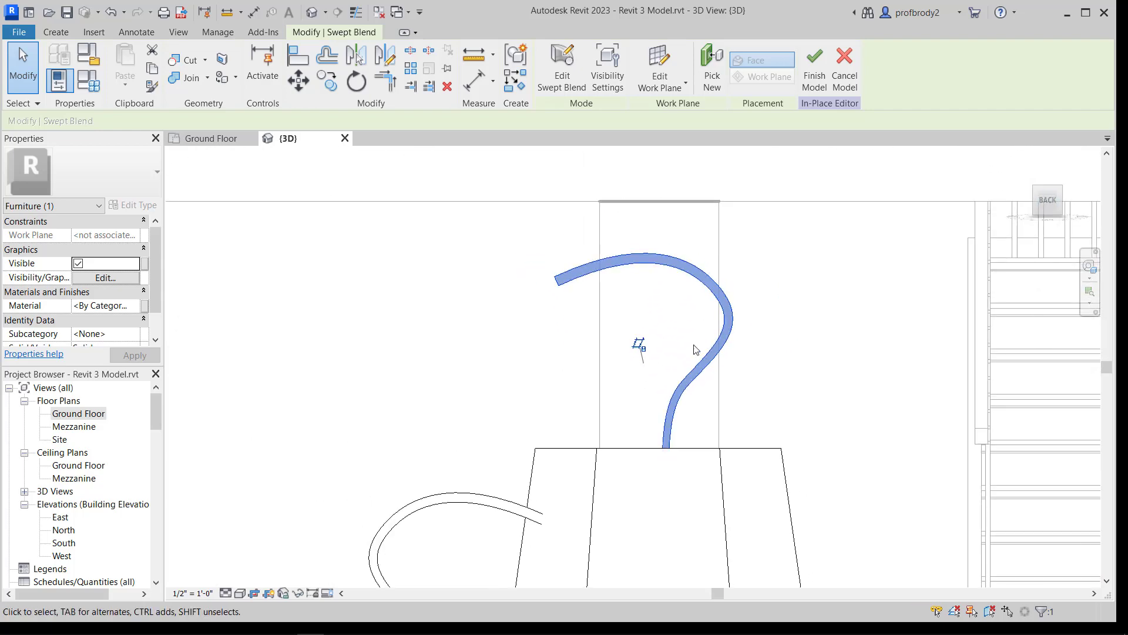
scroll(722, 352, "down", 3)
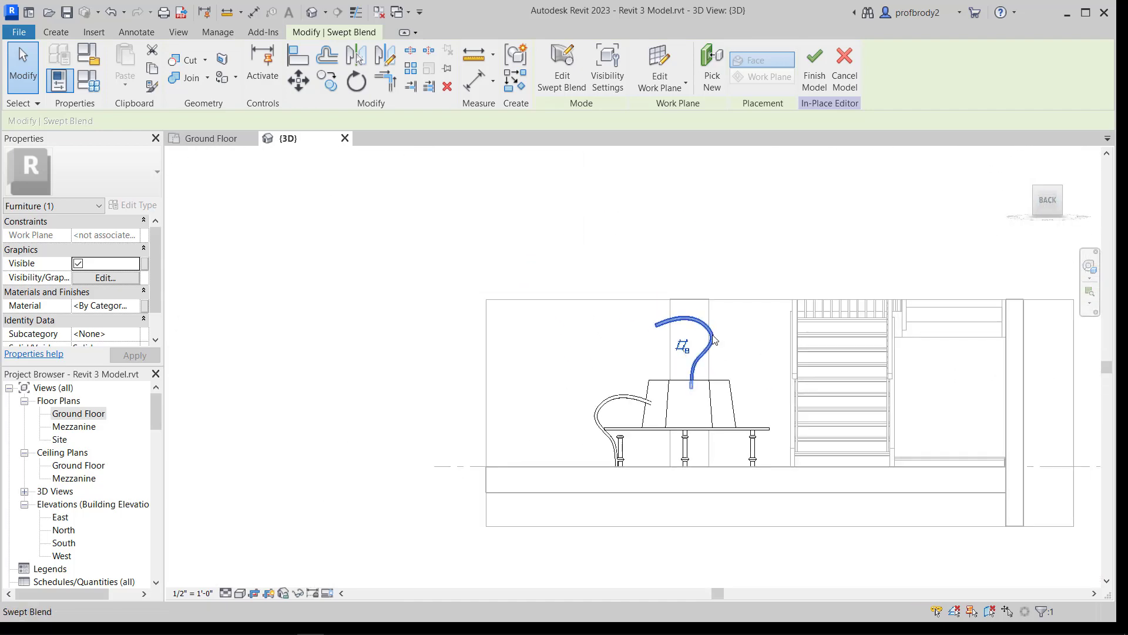
left_click_drag(714, 340, 787, 405)
left_click_drag(792, 421, 783, 413)
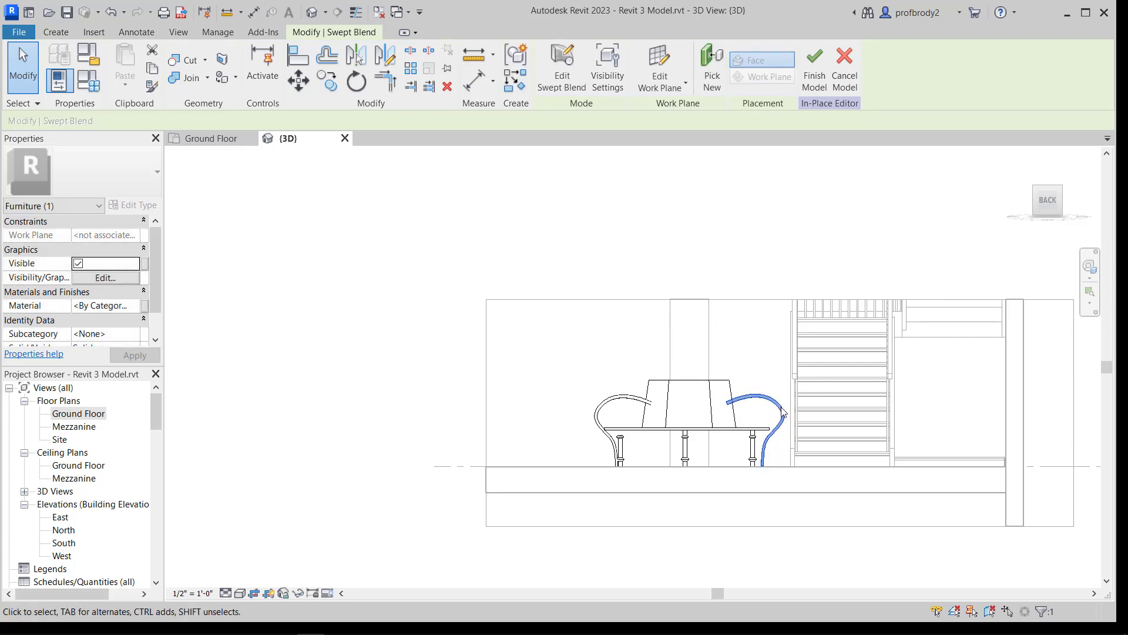
key("Left")
key("Left")
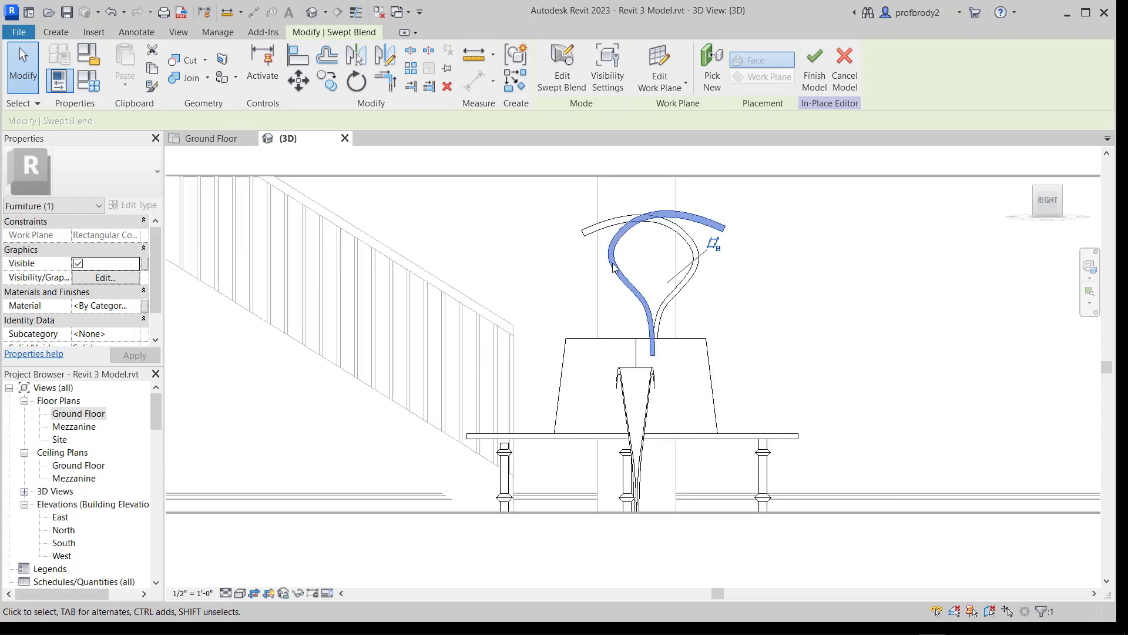
Step: From the right view, move the two other armrest copies off the column to opposite sides of the bench, with their feet on the floor
left_click(556, 261)
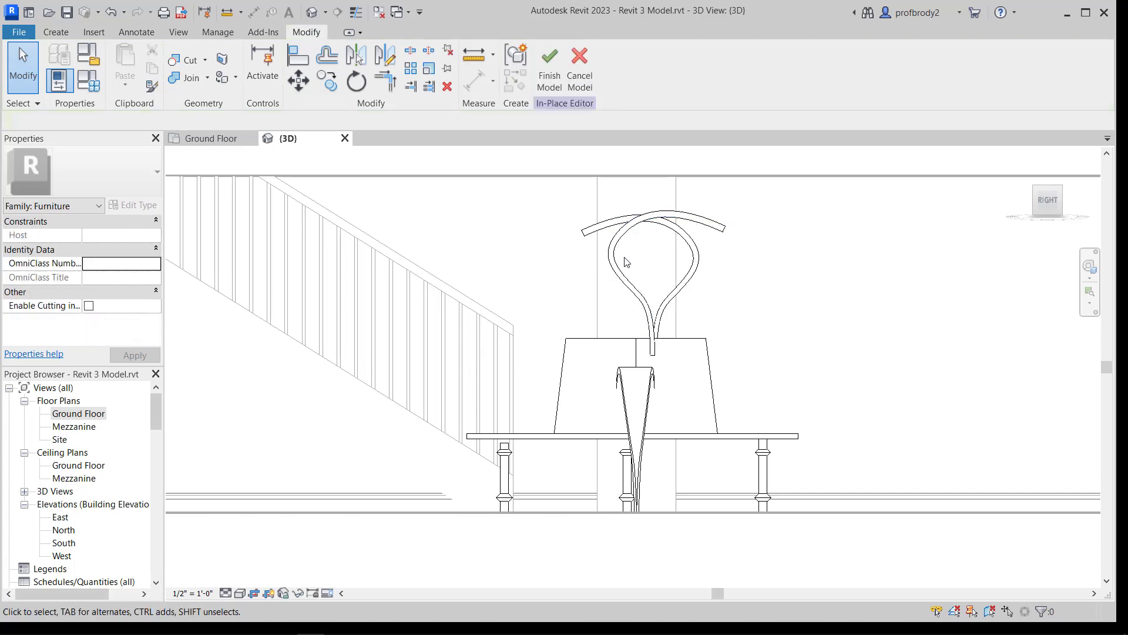
left_click_drag(611, 267, 457, 412)
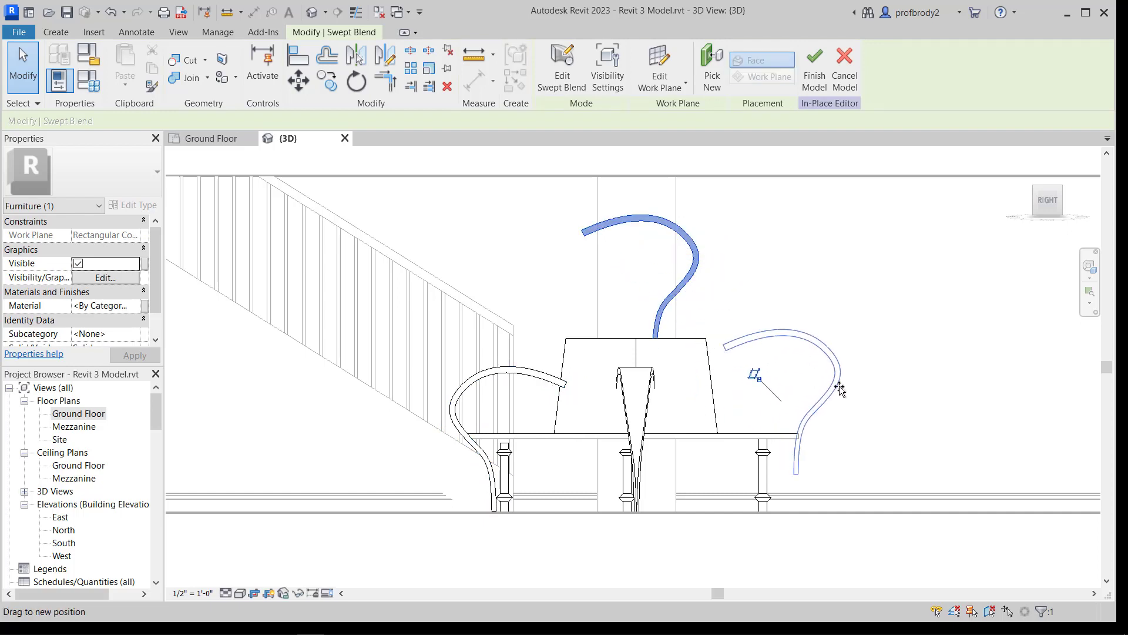
left_click_drag(826, 378, 810, 416)
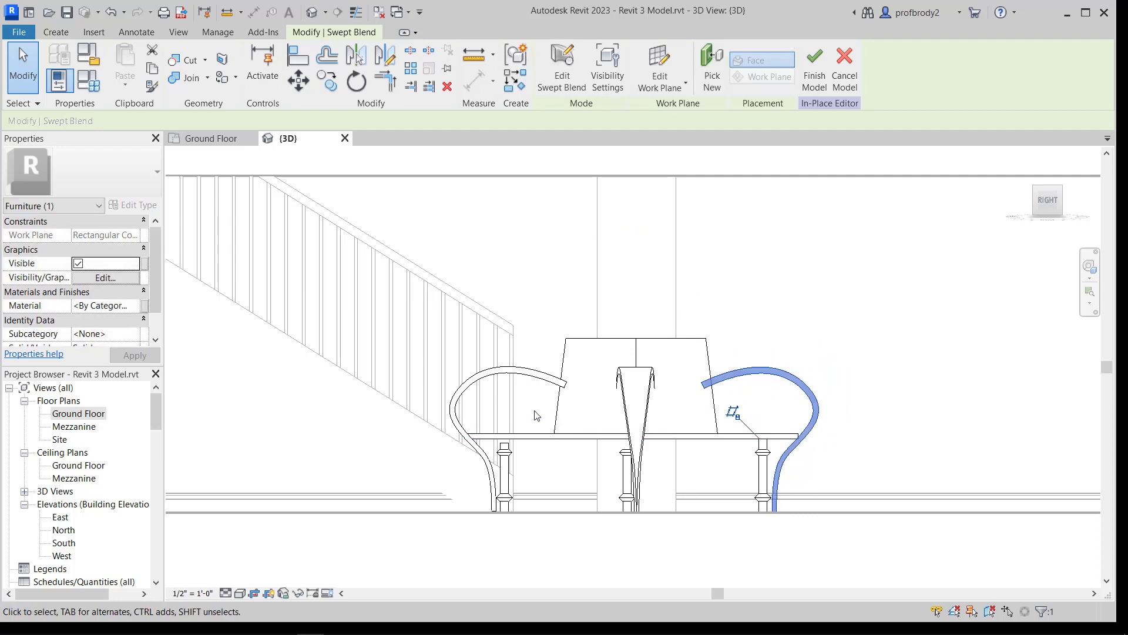
left_click(525, 380)
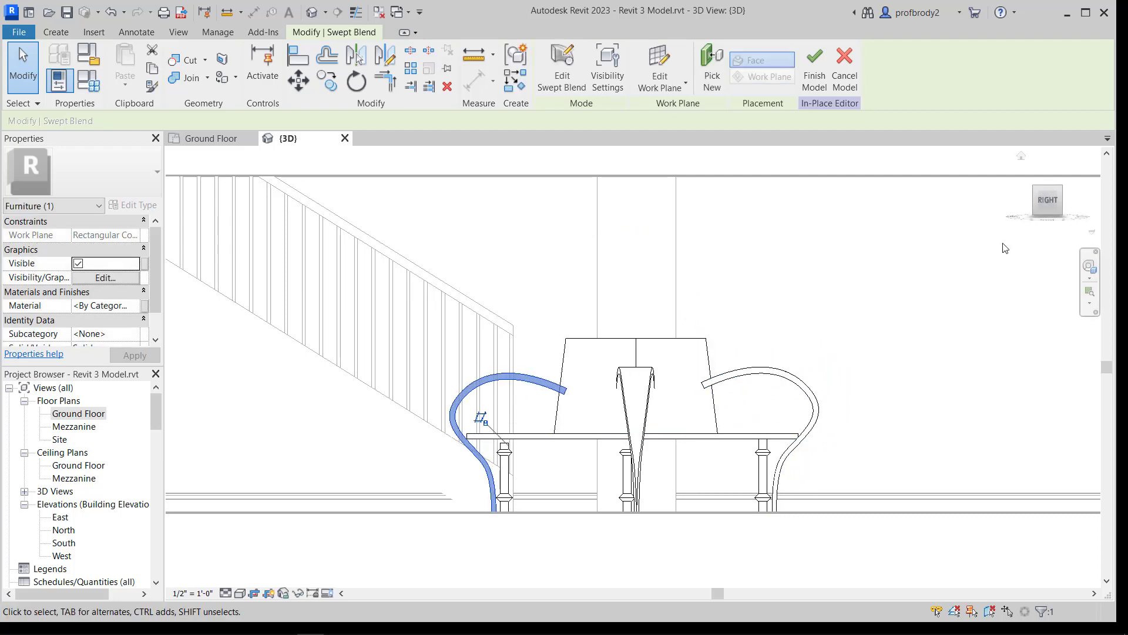
Step: From the top view, shift the two newly placed armrests sideways to line them up with the middle of their backrest sides
left_click(1049, 199)
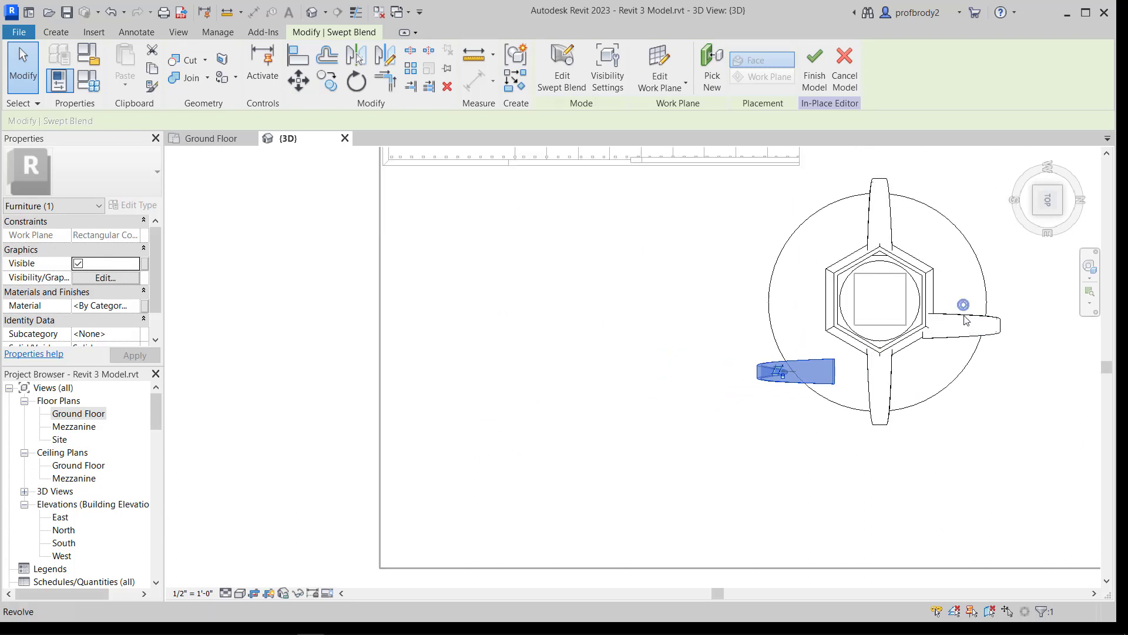
left_click(956, 326)
left_click(947, 318)
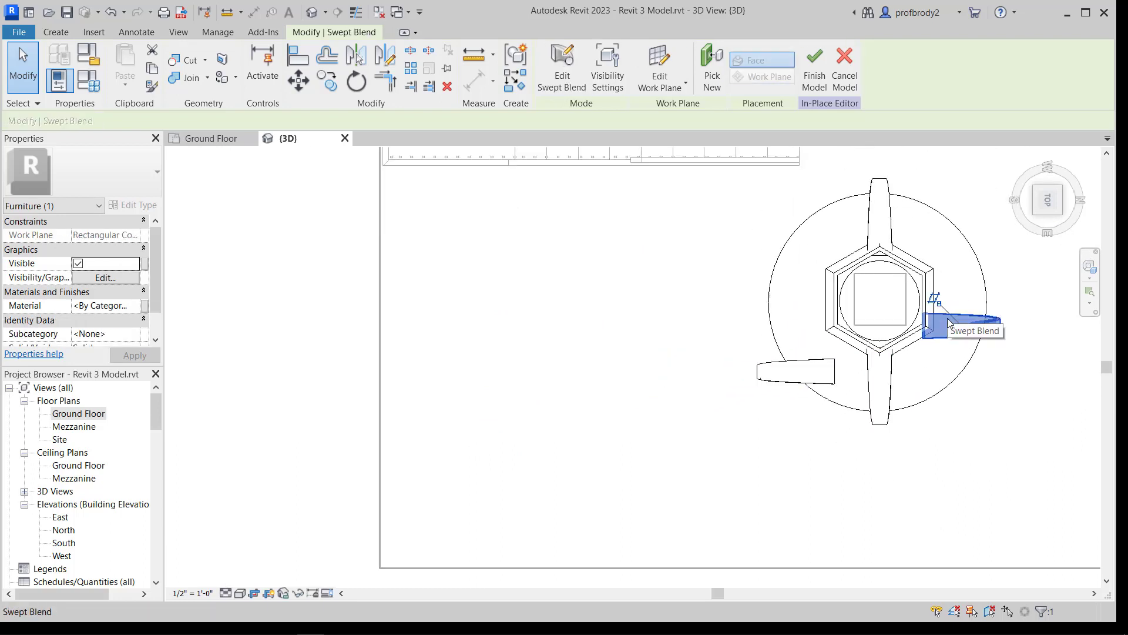
left_click_drag(967, 331, 968, 308)
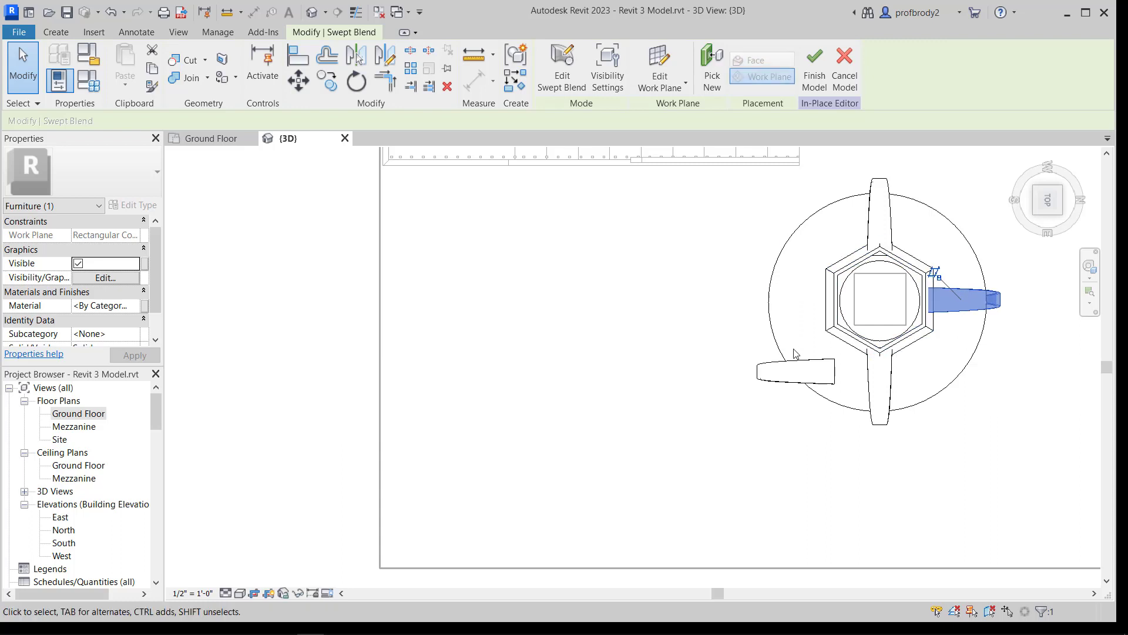
left_click(767, 360)
key("Up")
key("Up")
key("Up")
key("Up")
key("Up")
key("Up")
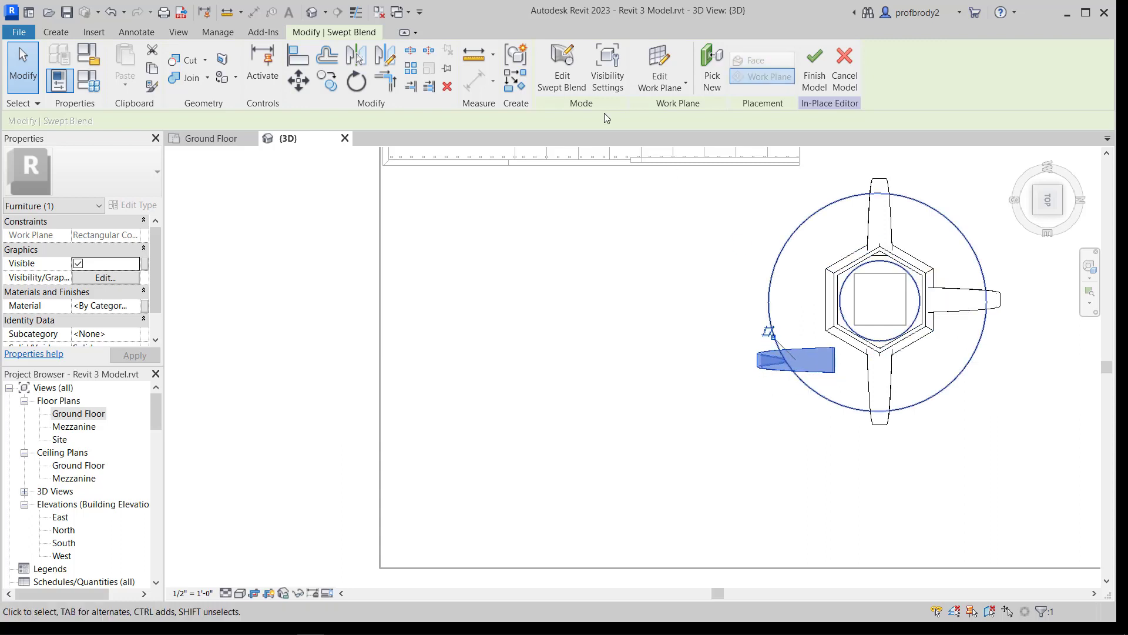
key("Up")
Step: Finish the in-place bench model, select the bench and inspect its armrests from the front view
middle_click_drag(743, 382, 783, 315, "shift")
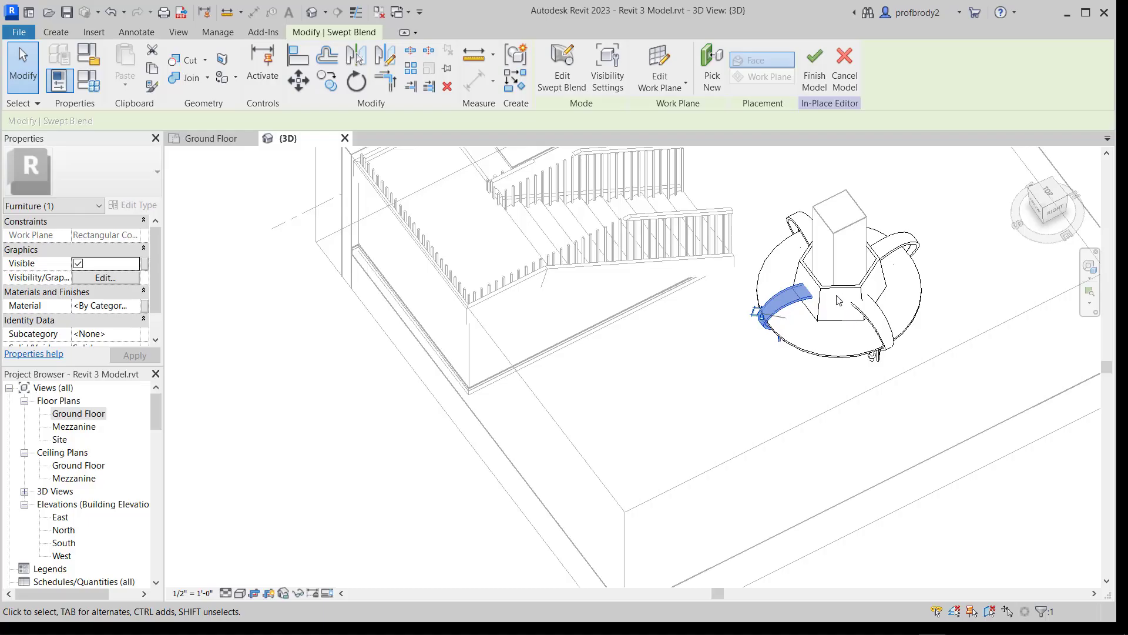
left_click(815, 80)
left_click(826, 366)
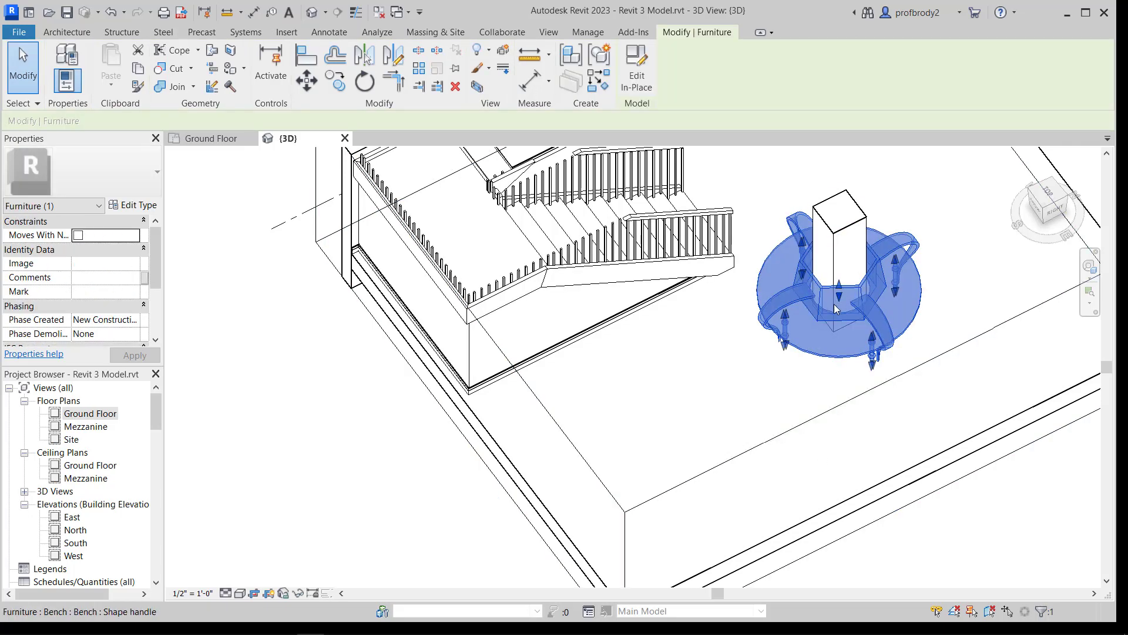
scroll(831, 305, "up", 5)
scroll(916, 389, "up", 4)
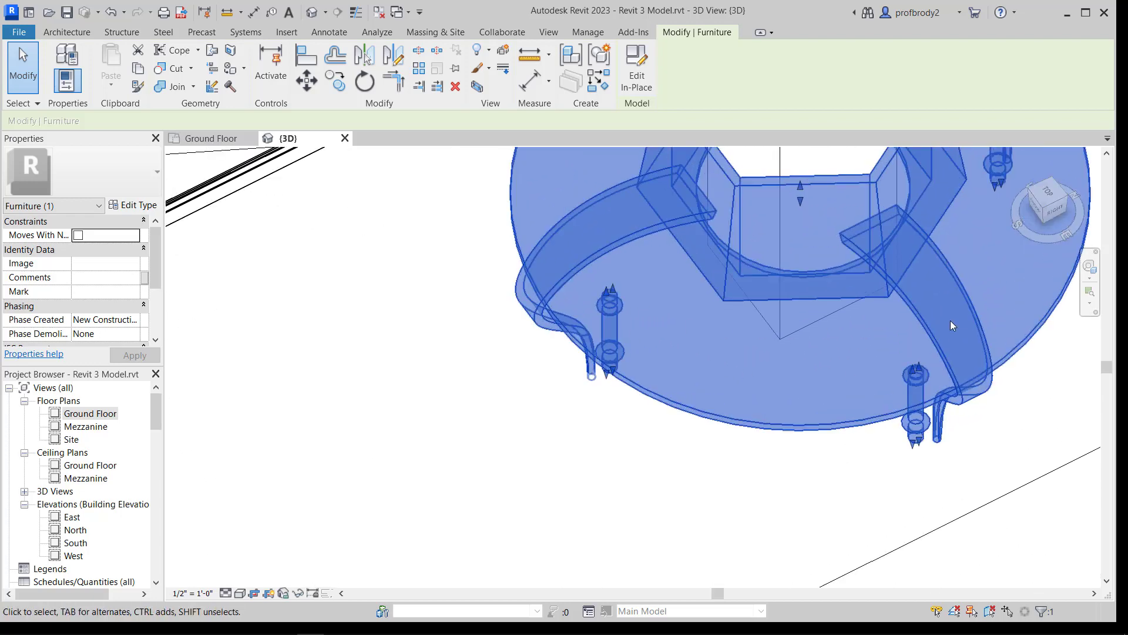
left_click(1029, 215)
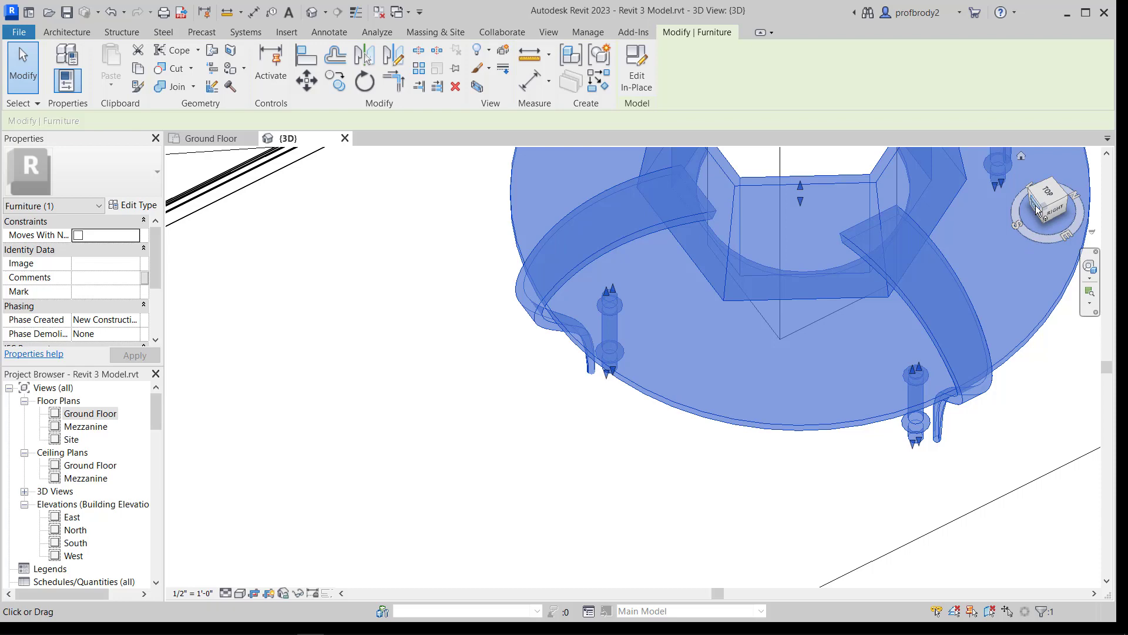
scroll(768, 409, "up", 3)
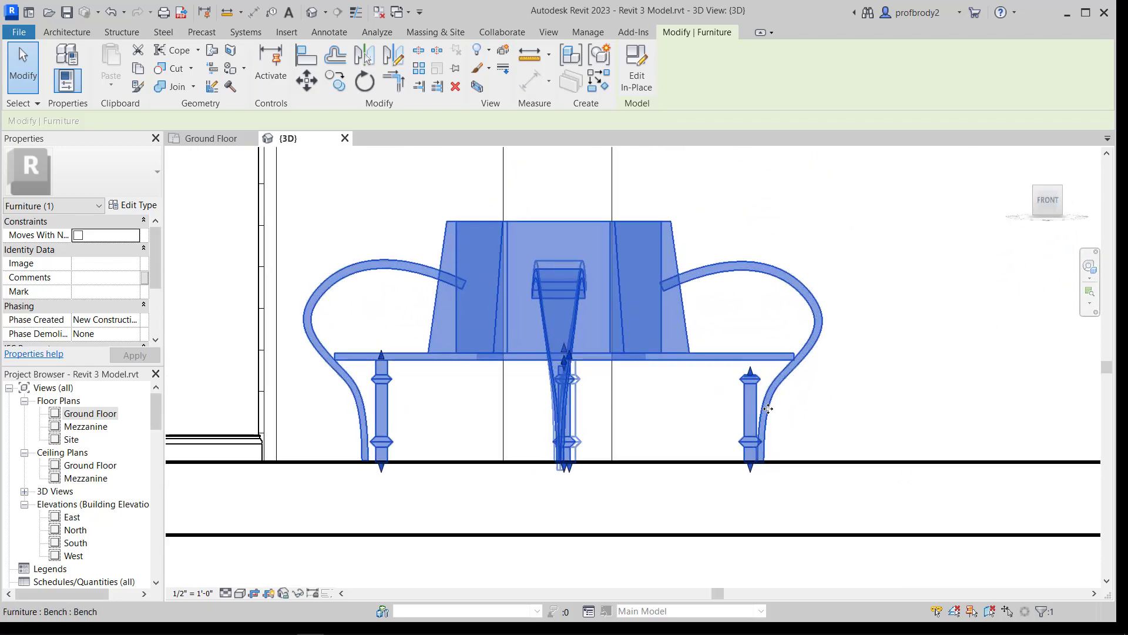
Step: In the front view, extend the bench legs' tops up to meet the underside of the circular seat
mouse_move(744, 367)
left_mouse_down()
mouse_move(744, 340)
mouse_move(745, 350)
left_mouse_up()
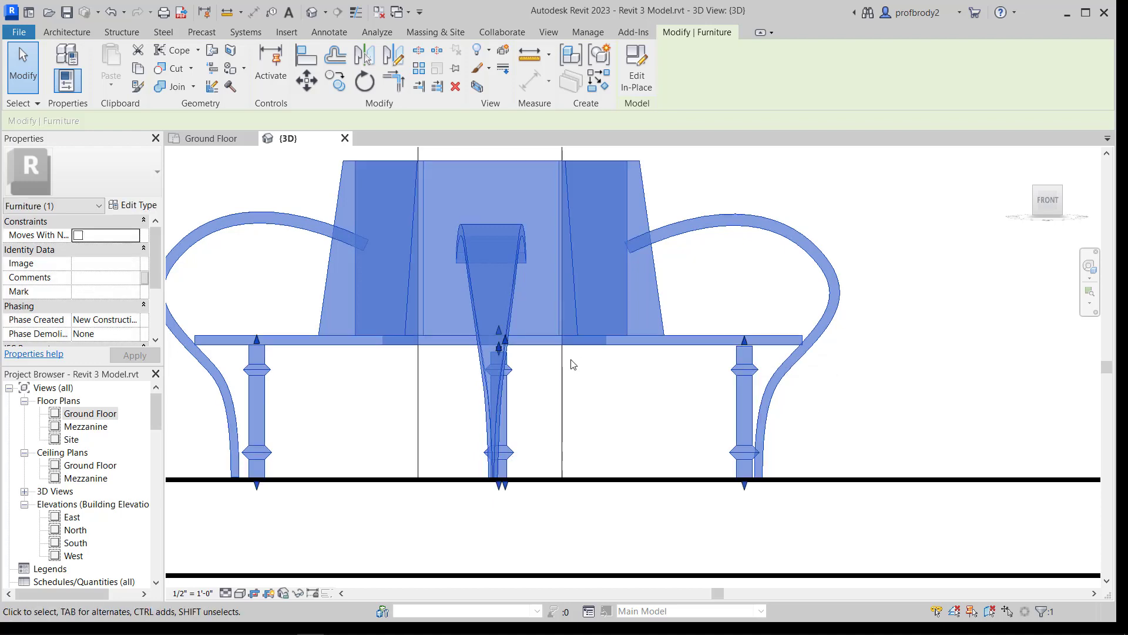
left_click_drag(501, 351, 498, 342)
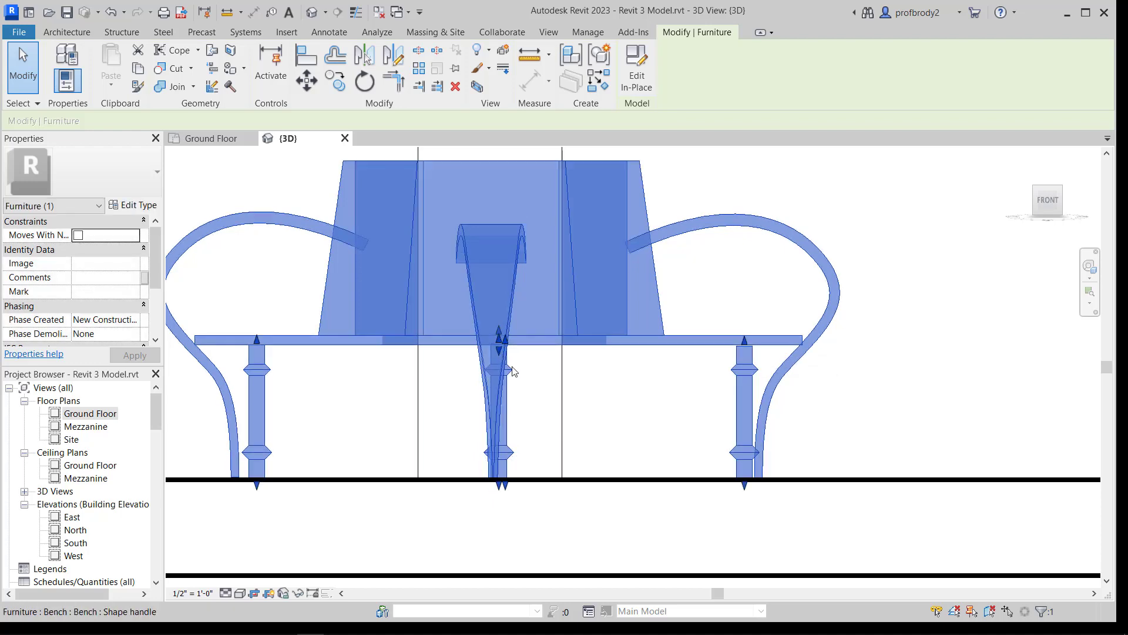
scroll(656, 390, "up", 1)
scroll(764, 364, "up", 3)
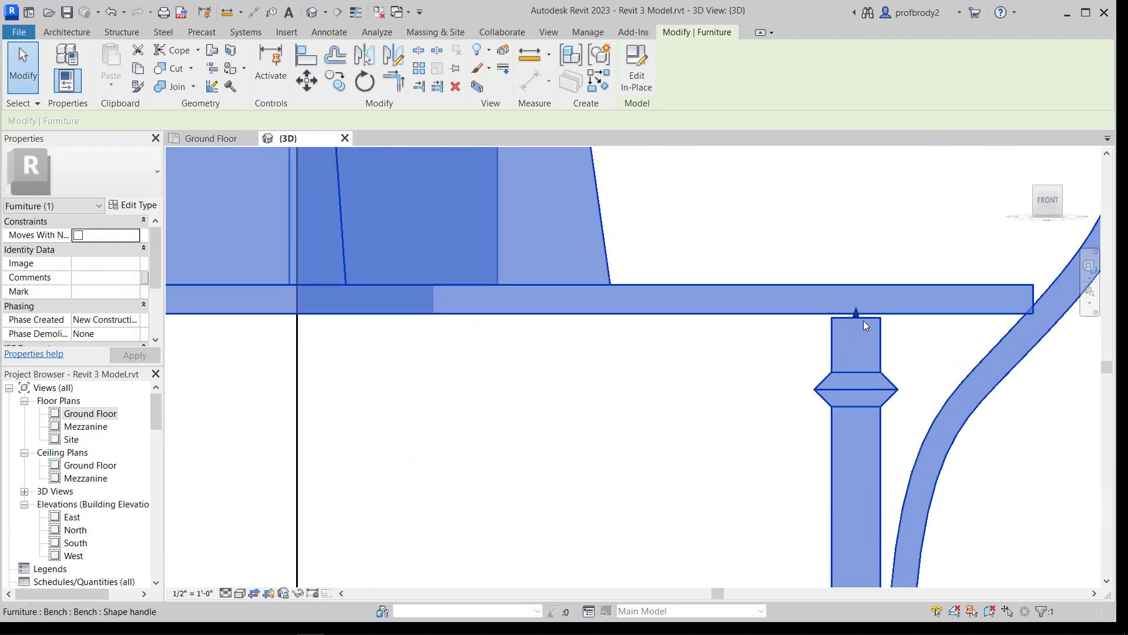
left_click_drag(854, 311, 854, 310)
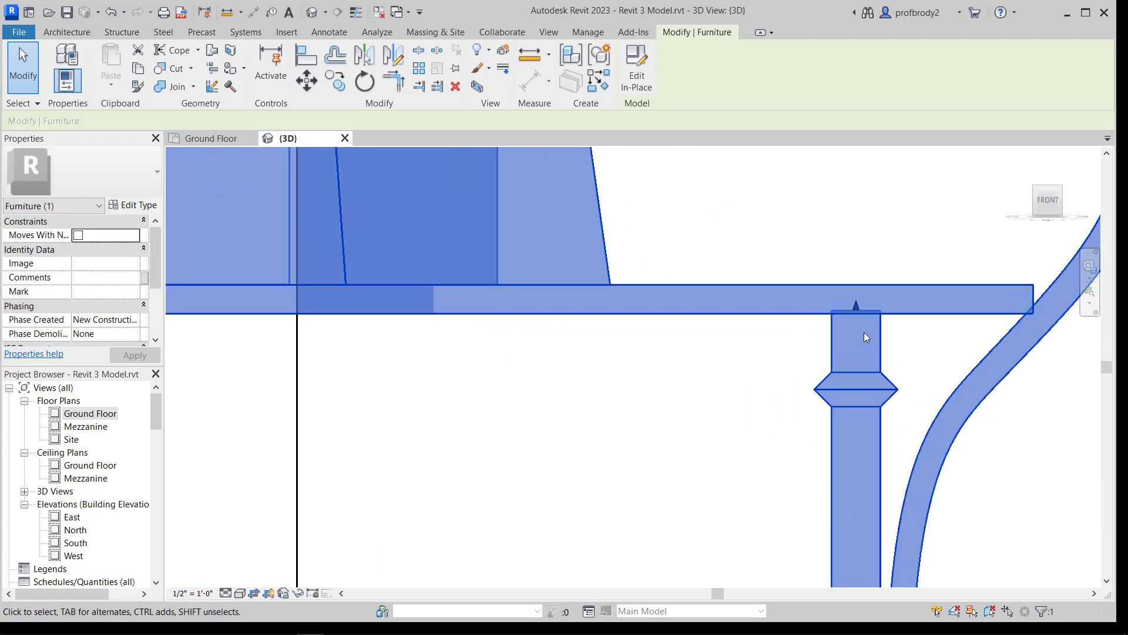
left_click(855, 310)
scroll(504, 455, "down", 2)
middle_click_drag(504, 455, 747, 456)
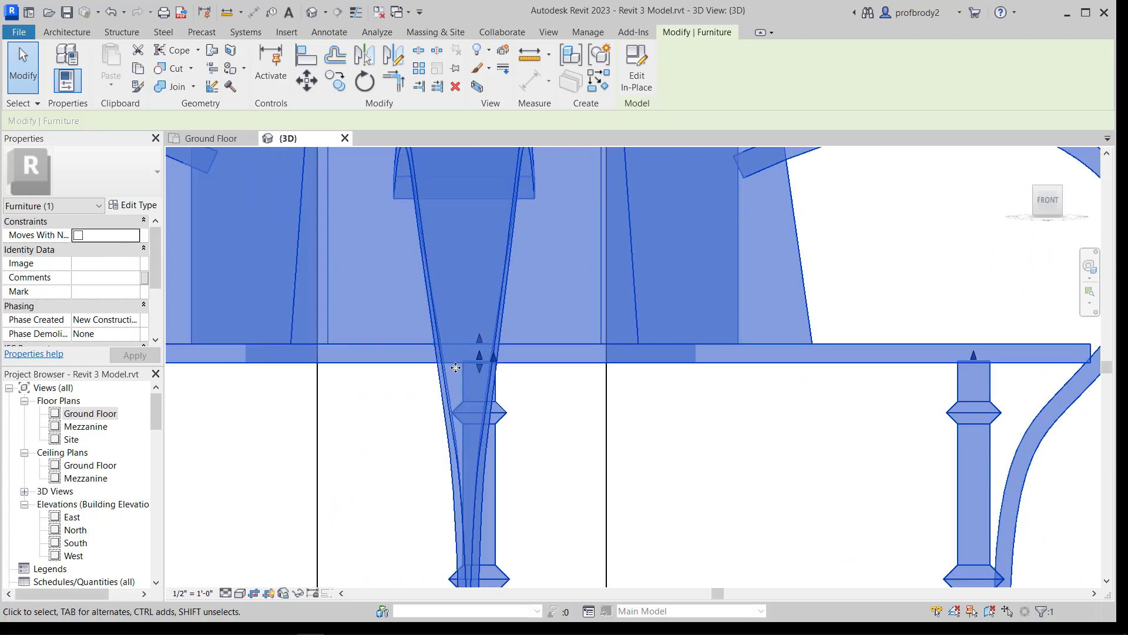
scroll(471, 356, "down", 4)
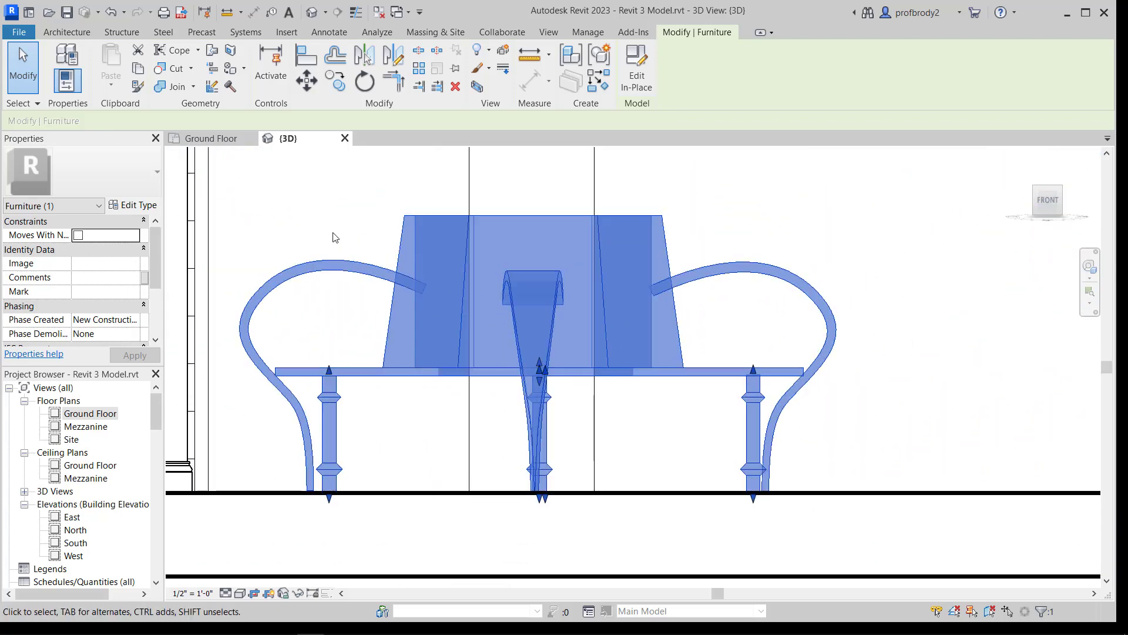
Step: Try to copy the whole finished bench to a spot in front of the column in the 3D view
left_click(306, 192)
middle_click_drag(564, 357, 511, 456, "shift")
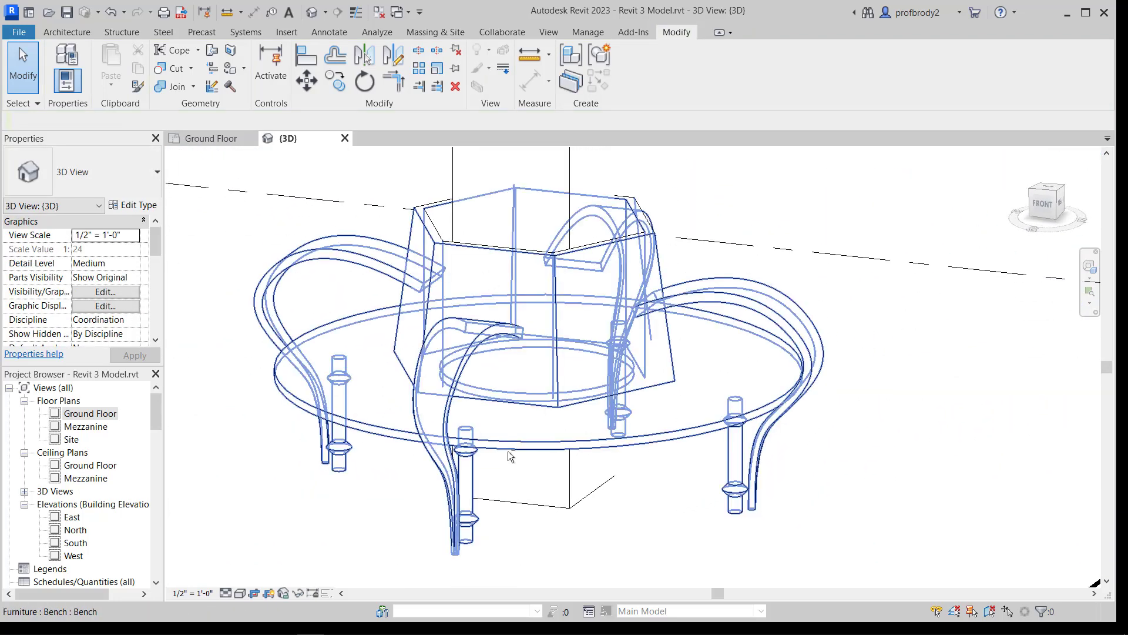
scroll(515, 428, "down", 6)
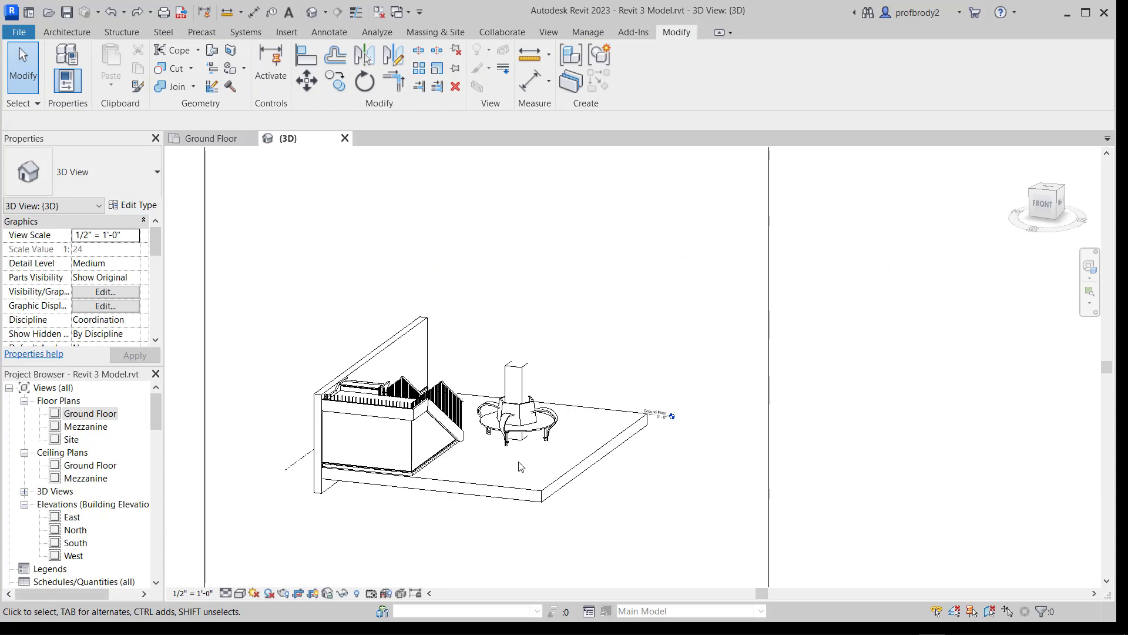
left_click(508, 436)
scroll(508, 437, "up", 4)
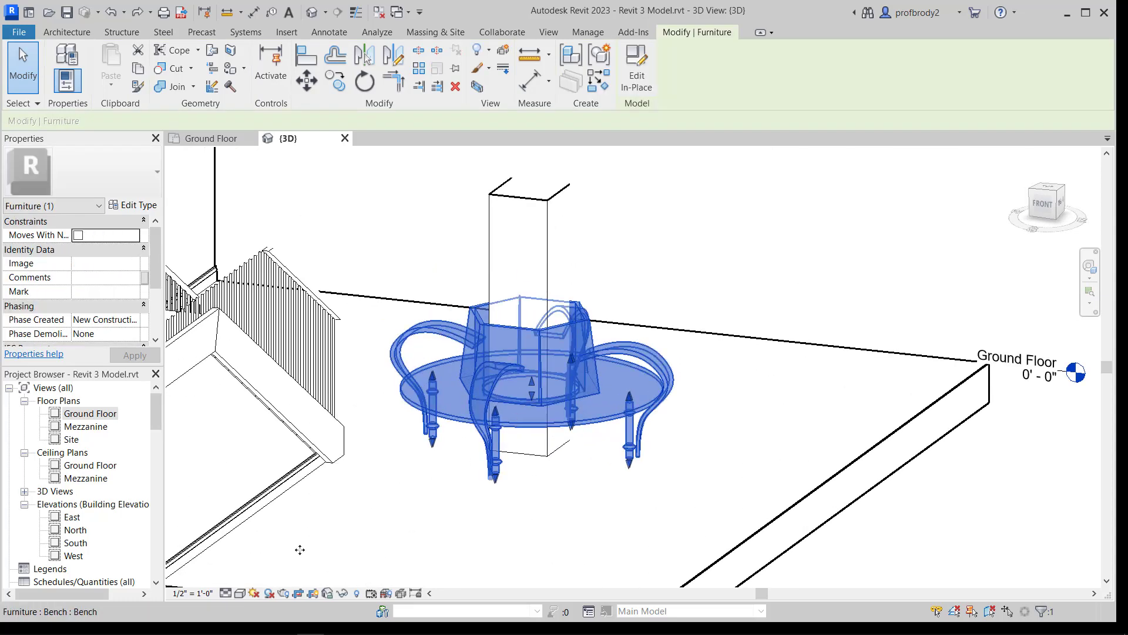
left_click_drag(299, 549, 173, 623, "ctrl")
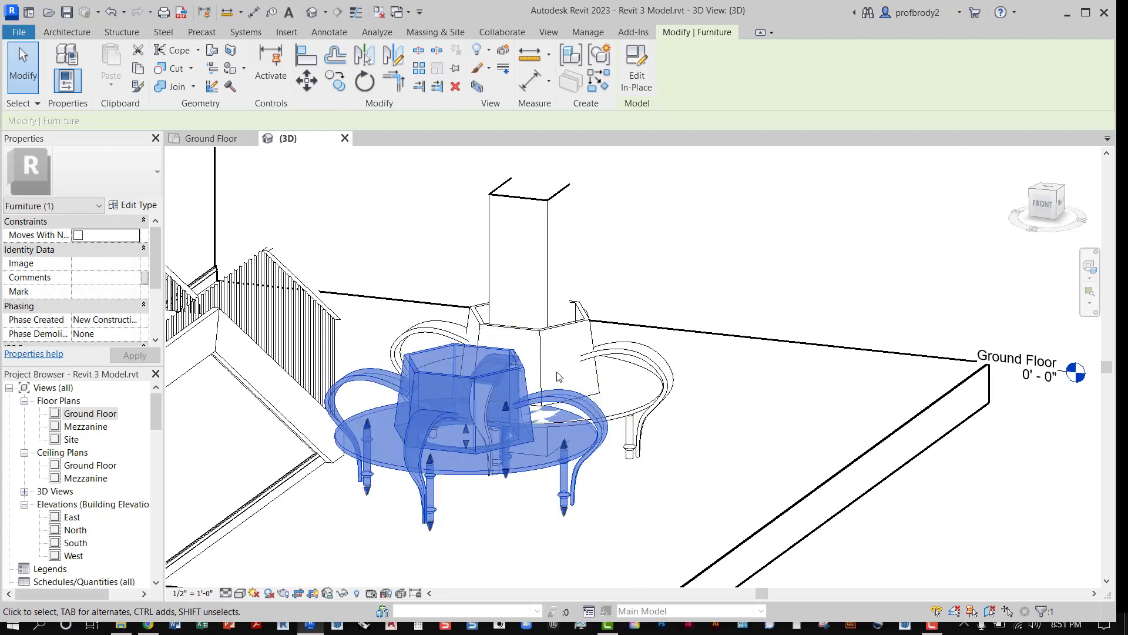
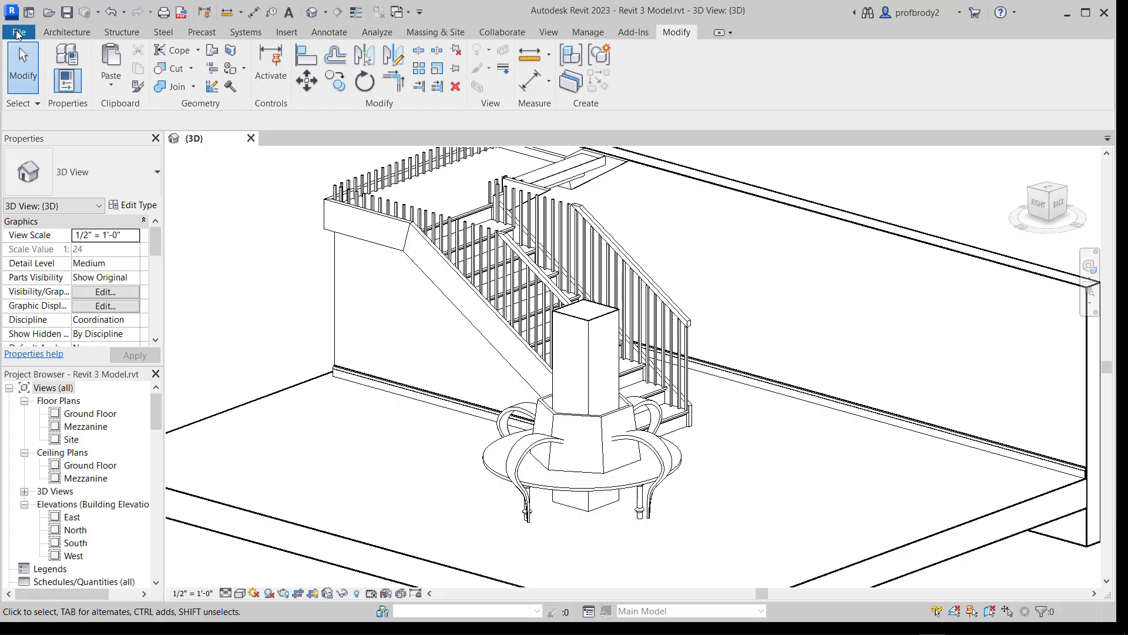
Step: Create a new family from the English-Imperial template Generic Model wall based.rft
left_click(18, 33)
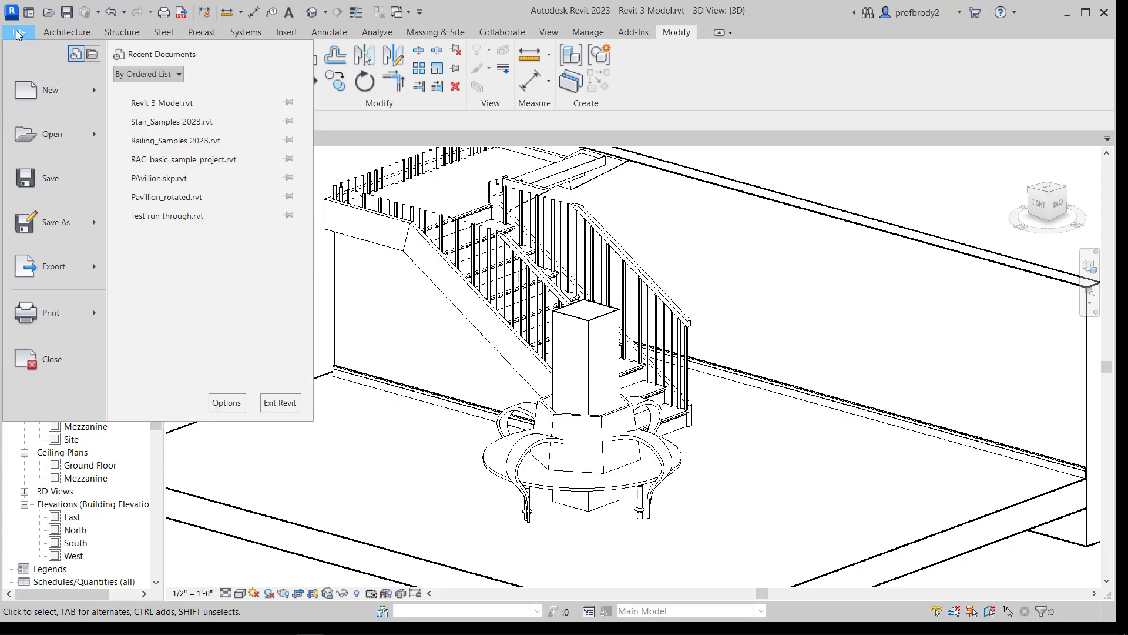
mouse_move(82, 90)
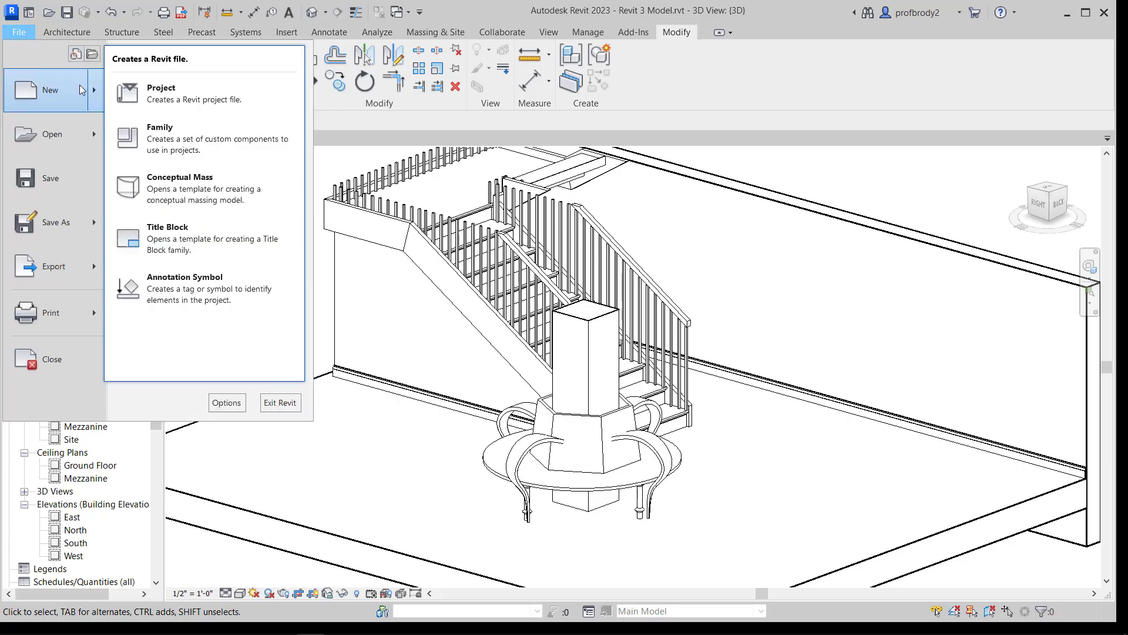
left_click(192, 139)
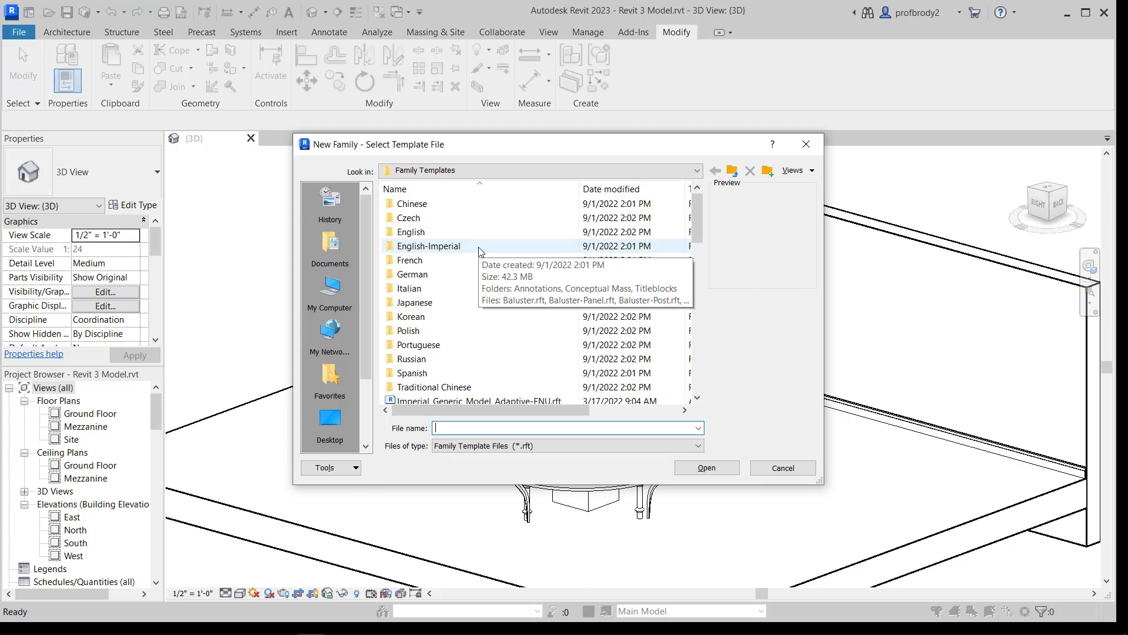
double_click(447, 247)
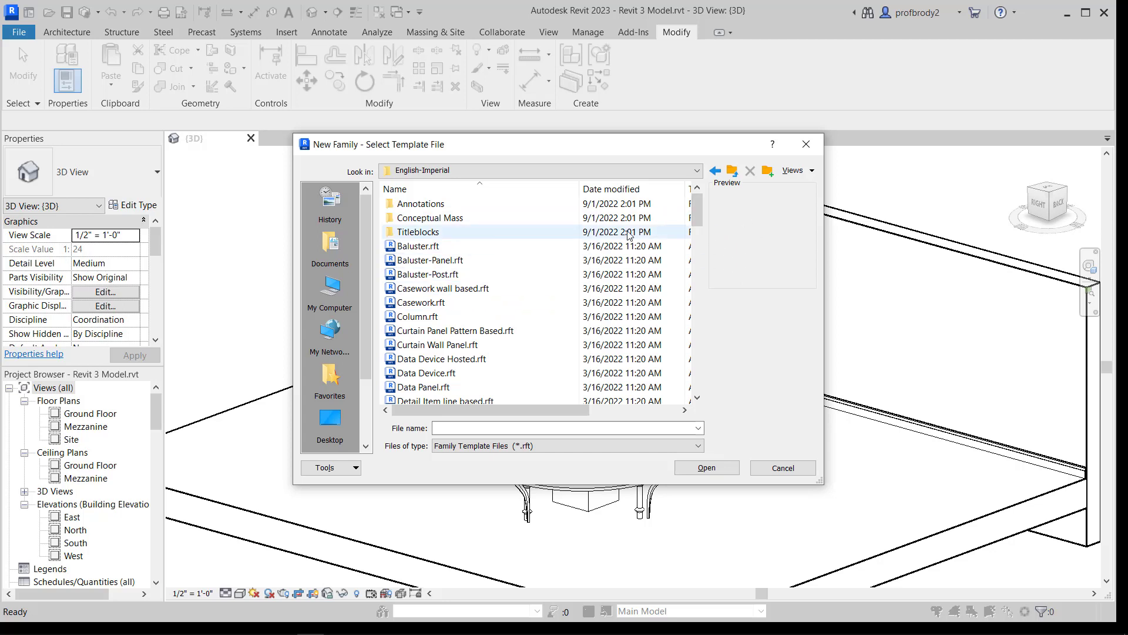
left_click_drag(696, 209, 707, 281)
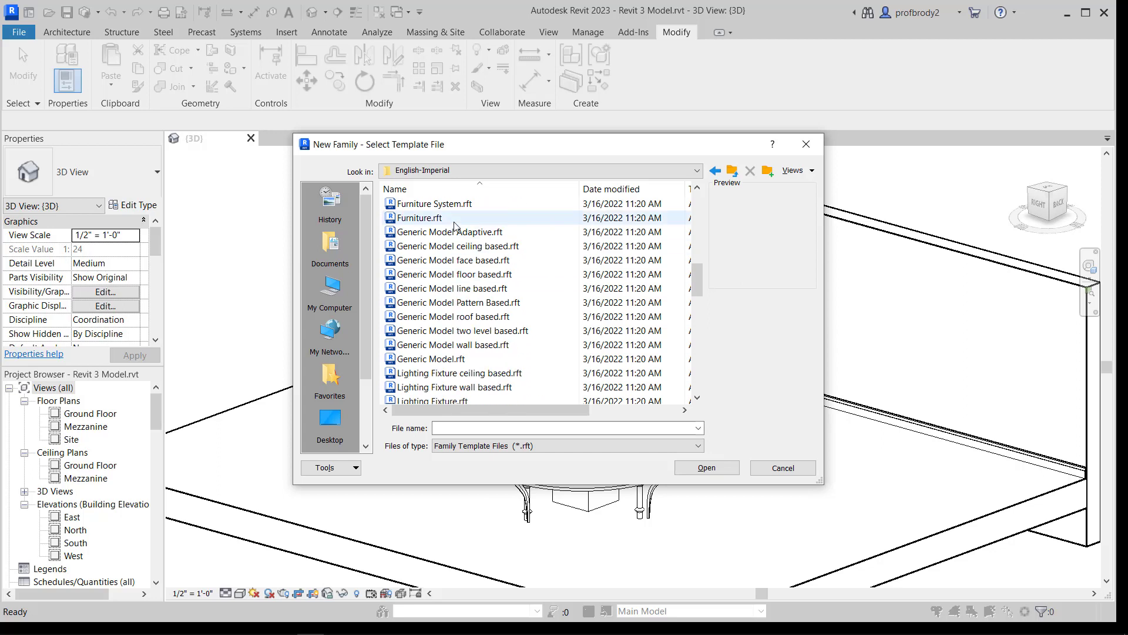
double_click(461, 345)
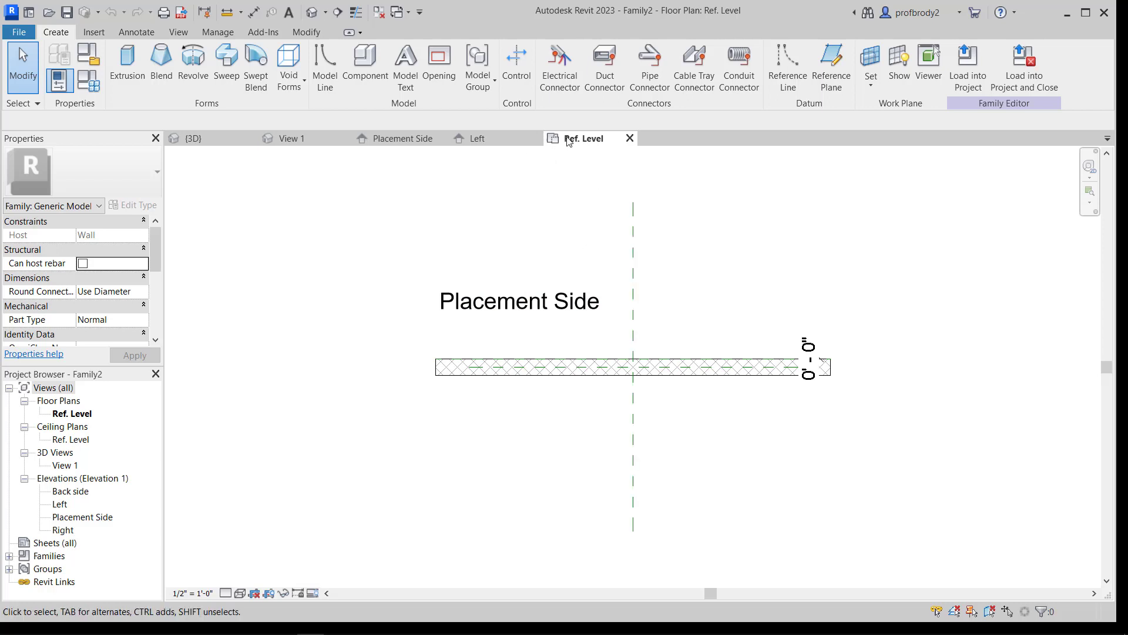
Step: Examine the family's host wall and placement side in the Left, Placement Side and 3D views
left_click(483, 145)
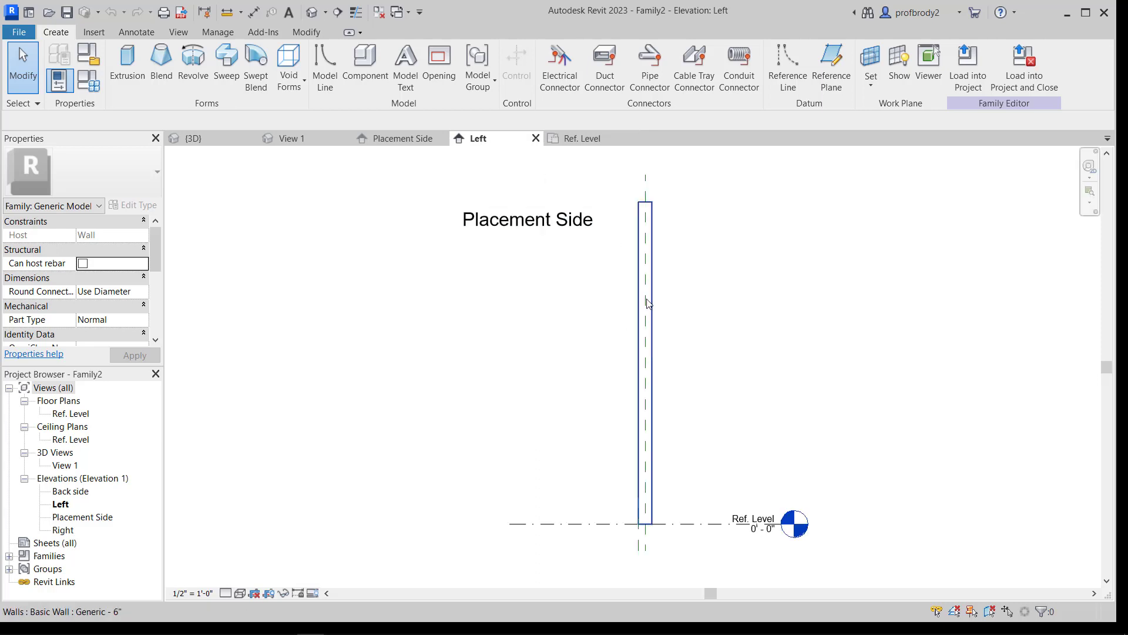
left_click(386, 141)
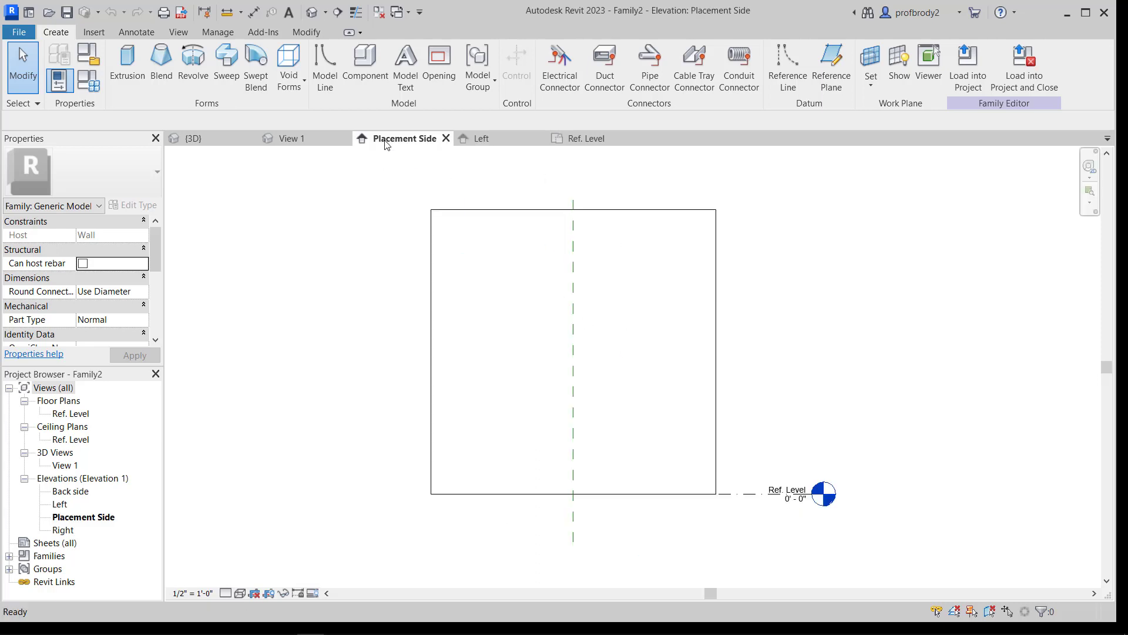
left_click(302, 144)
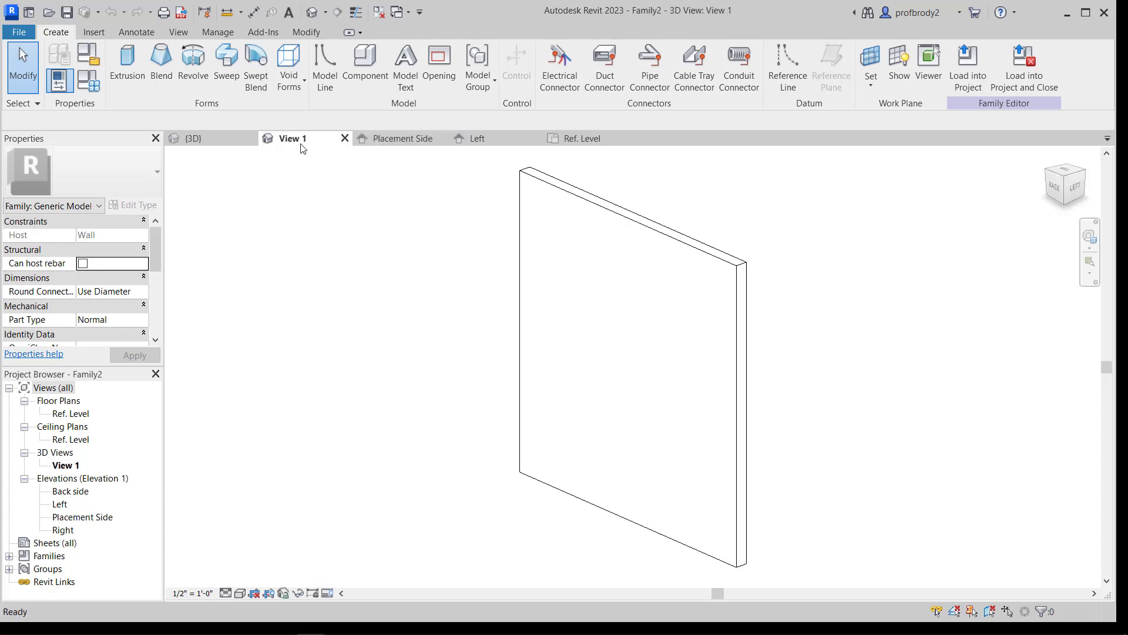
left_click(405, 141)
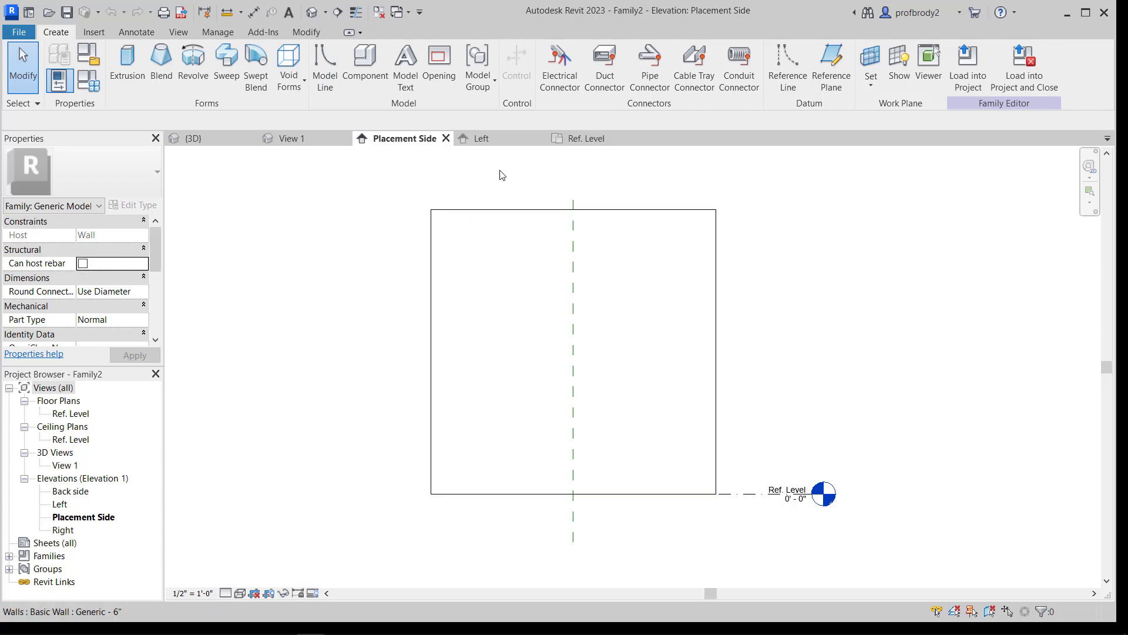
left_click(505, 138)
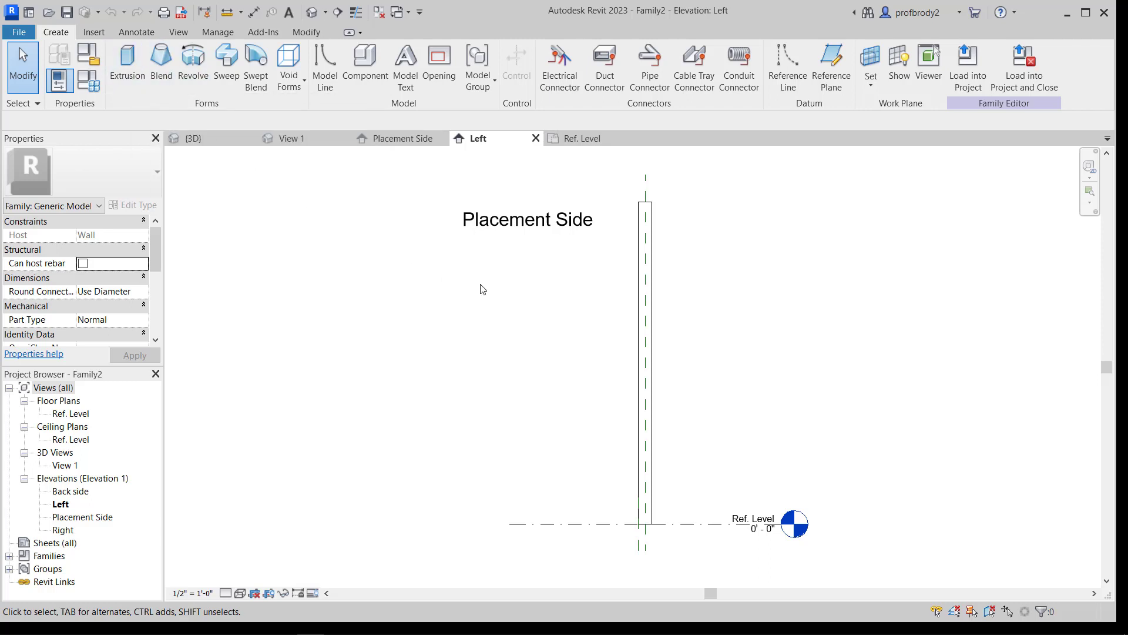
left_click(302, 143)
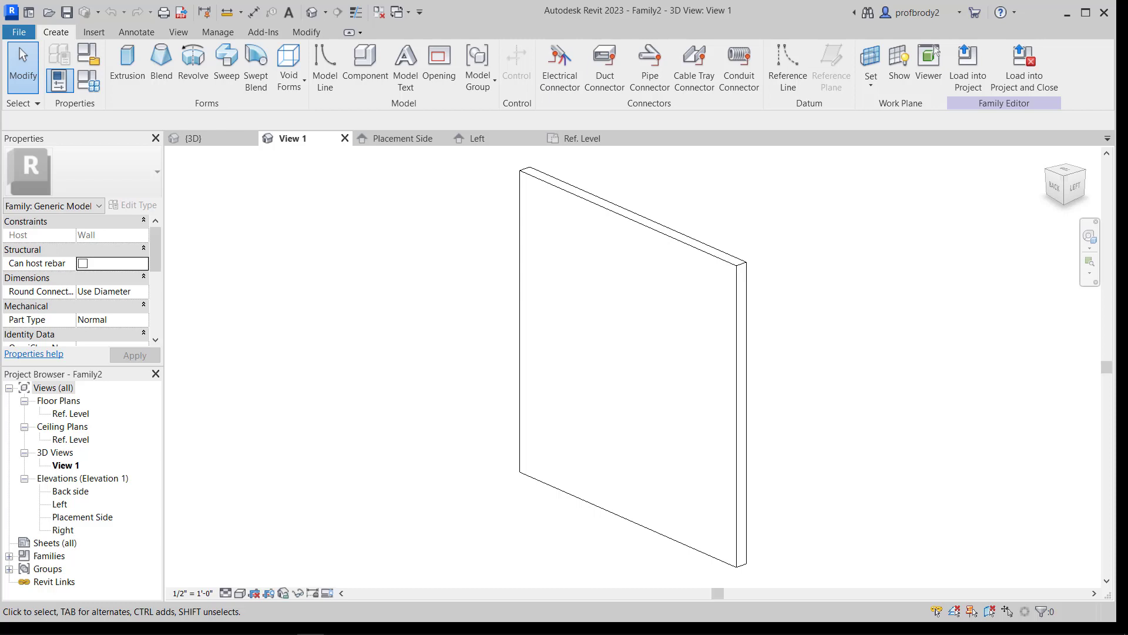
Step: In the Placement Side elevation, set the work plane by picking the face of the host wall
left_click(403, 138)
left_click(871, 59)
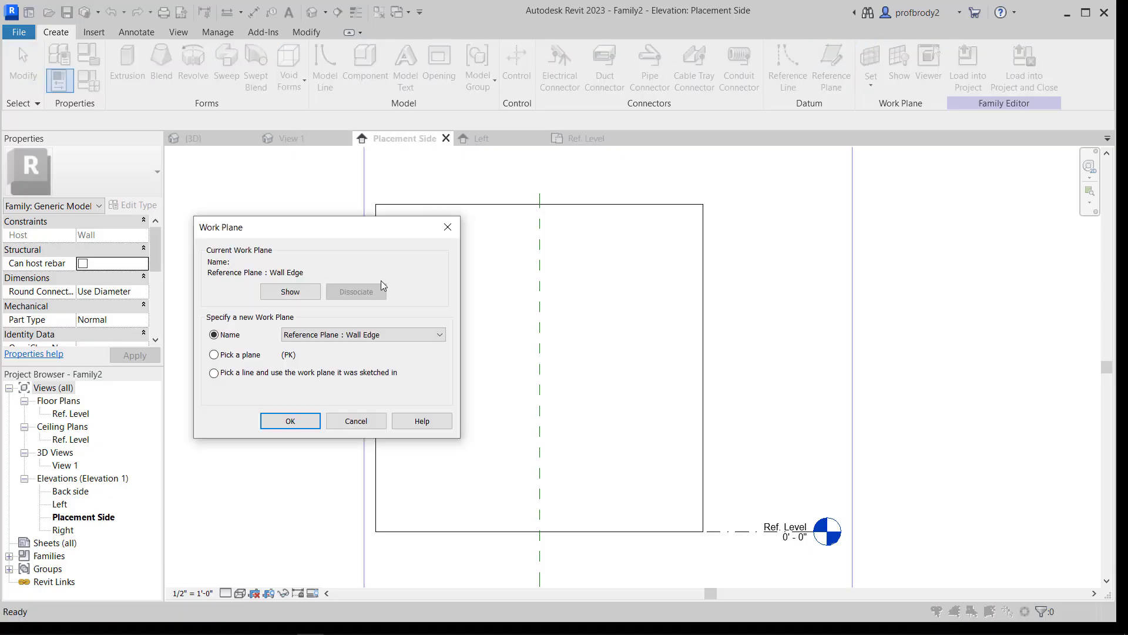
left_click(214, 355)
left_click(290, 420)
left_click(375, 220)
Step: Extrude a small circle centred on the wall's vertical reference plane, with an extrusion end of 2"
left_click(128, 62)
left_click(641, 52)
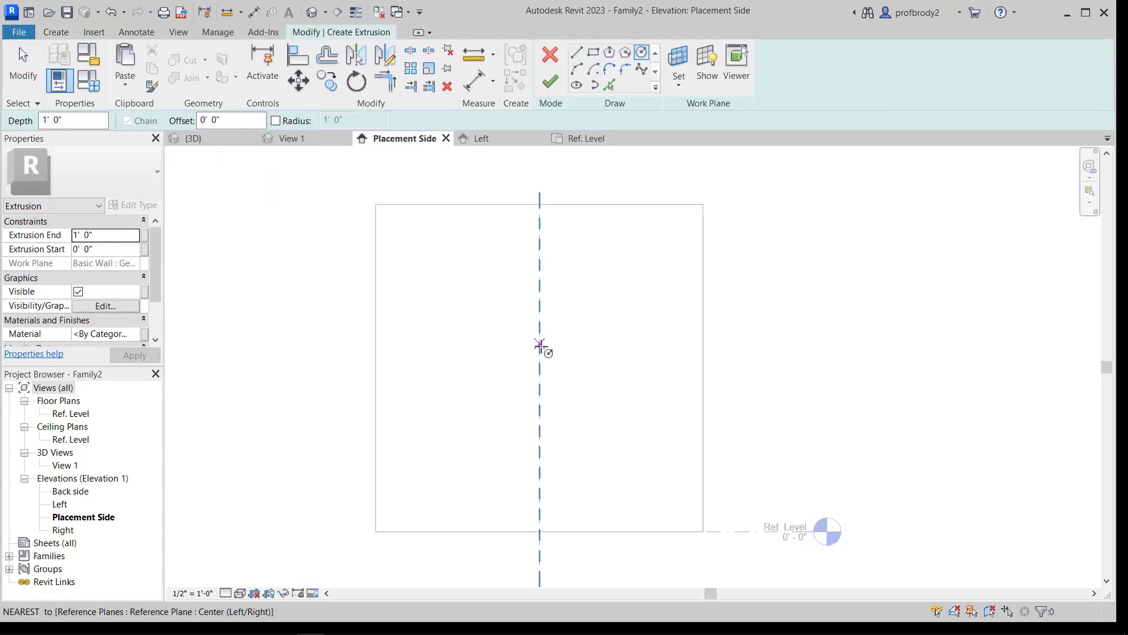
left_click(540, 351)
left_click(552, 351)
left_click(104, 234)
type("2\"")
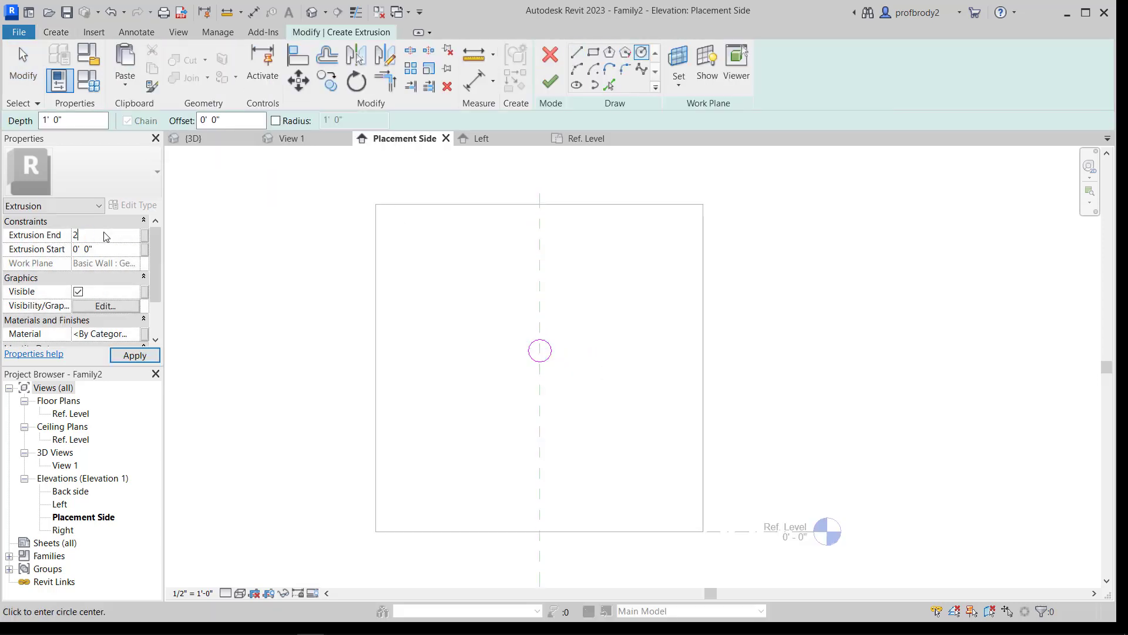
left_click(134, 355)
left_click(550, 81)
Step: In the Left elevation, start a swept blend and sketch a wavy spline path from the disc's outer face down toward the reference level
left_click(502, 140)
scroll(605, 347, "down", 2)
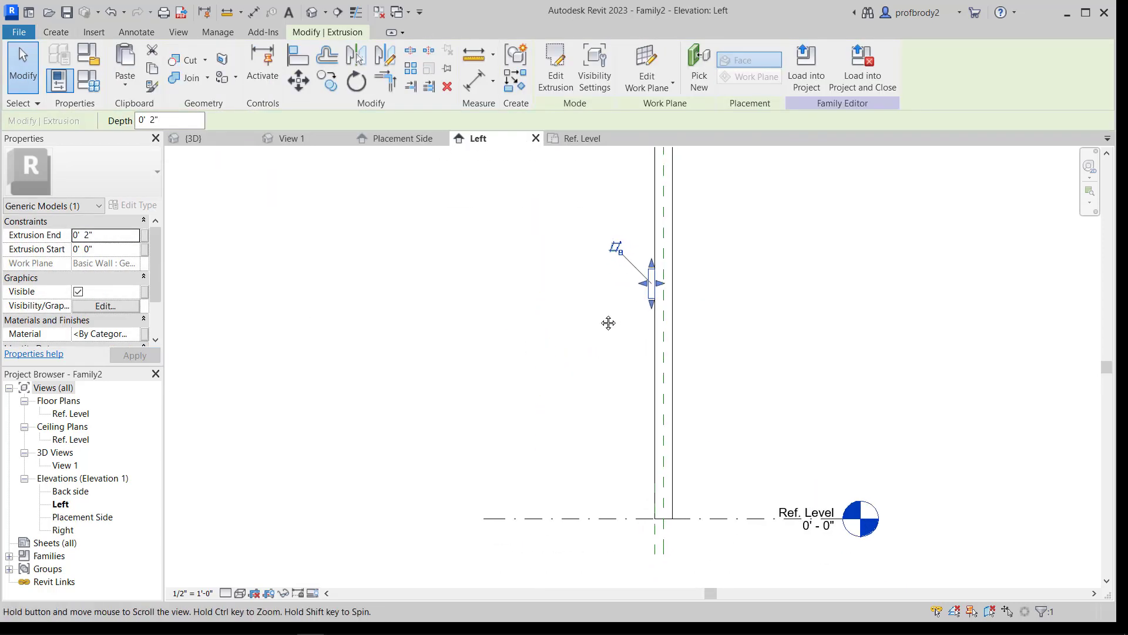
left_click(56, 31)
left_click(258, 65)
left_click(577, 64)
left_click(576, 72)
scroll(645, 276, "up", 2)
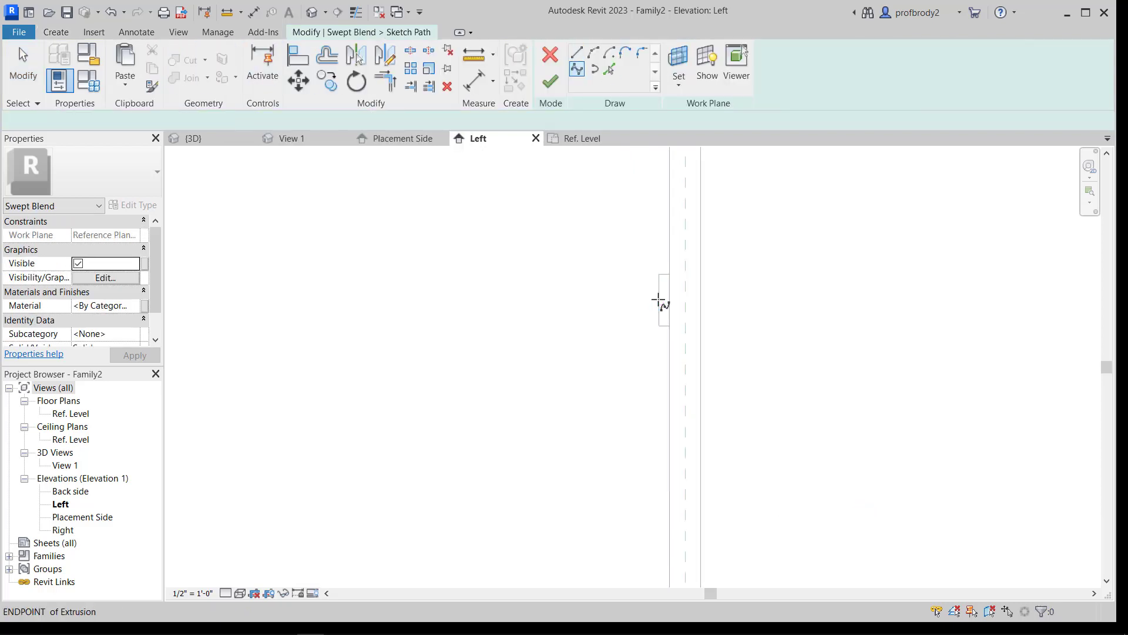
left_click(659, 300)
left_click(618, 300)
left_click(603, 316)
left_click(611, 347)
left_click(645, 381)
left_click(645, 431)
middle_click_drag(560, 539, 500, 268)
left_click(528, 267)
left_click(543, 282)
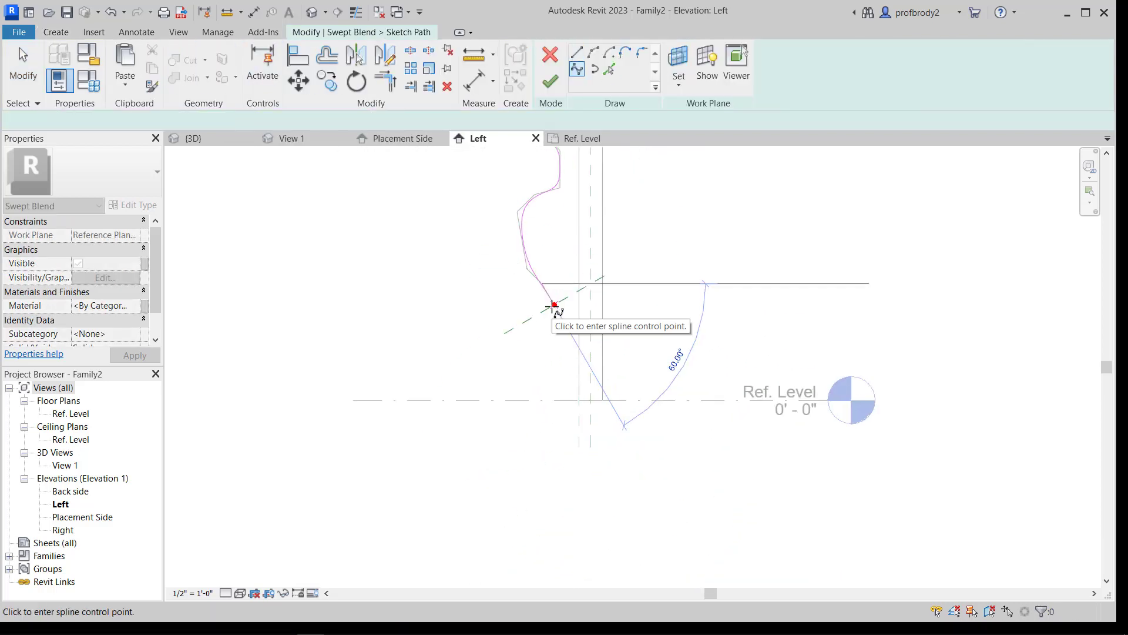
left_click(549, 306)
Step: Reshape the swept blend's spline path by moving its control points, and finish the path sketch
key("Escape")
key("Escape")
left_click(530, 272)
scroll(560, 240, "up", 4)
left_click_drag(501, 264, 546, 229)
mouse_move(482, 435)
left_mouse_down()
mouse_move(467, 402)
mouse_move(509, 390)
left_mouse_up()
scroll(633, 469, "down", 2)
left_click(551, 81)
Step: In the Placement Side elevation, draw the first swept blend profile as a circle of about 3/4" radius centred on the path's upper end
left_click(385, 140)
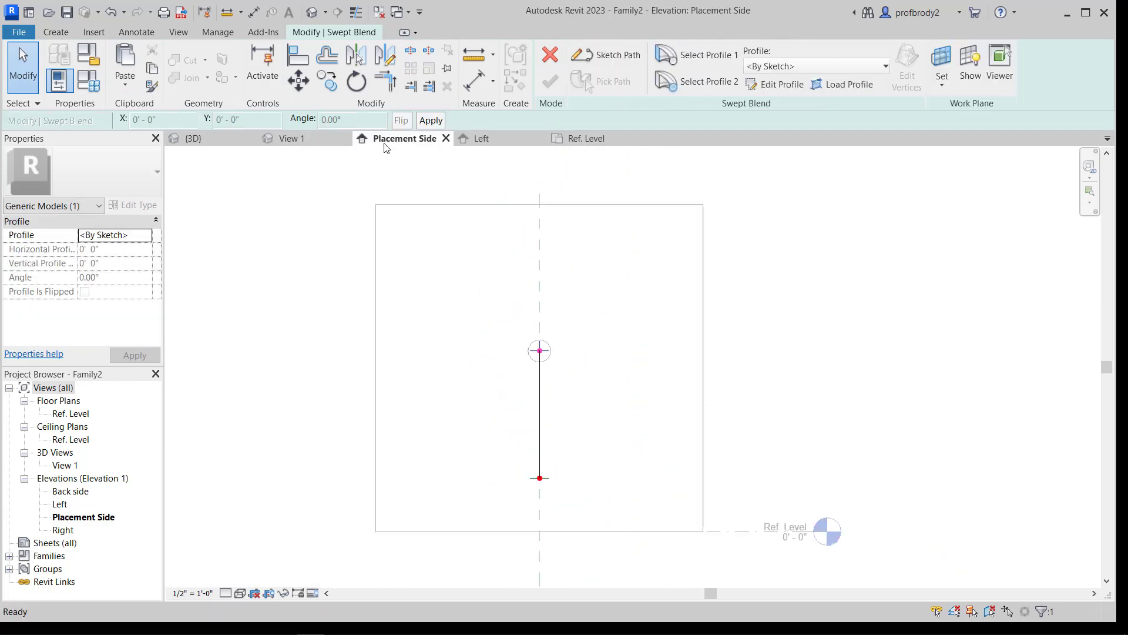
scroll(586, 499, "up", 1)
left_click(668, 61)
left_click(775, 85)
left_click(642, 53)
scroll(547, 318, "up", 3)
scroll(507, 272, "up", 3)
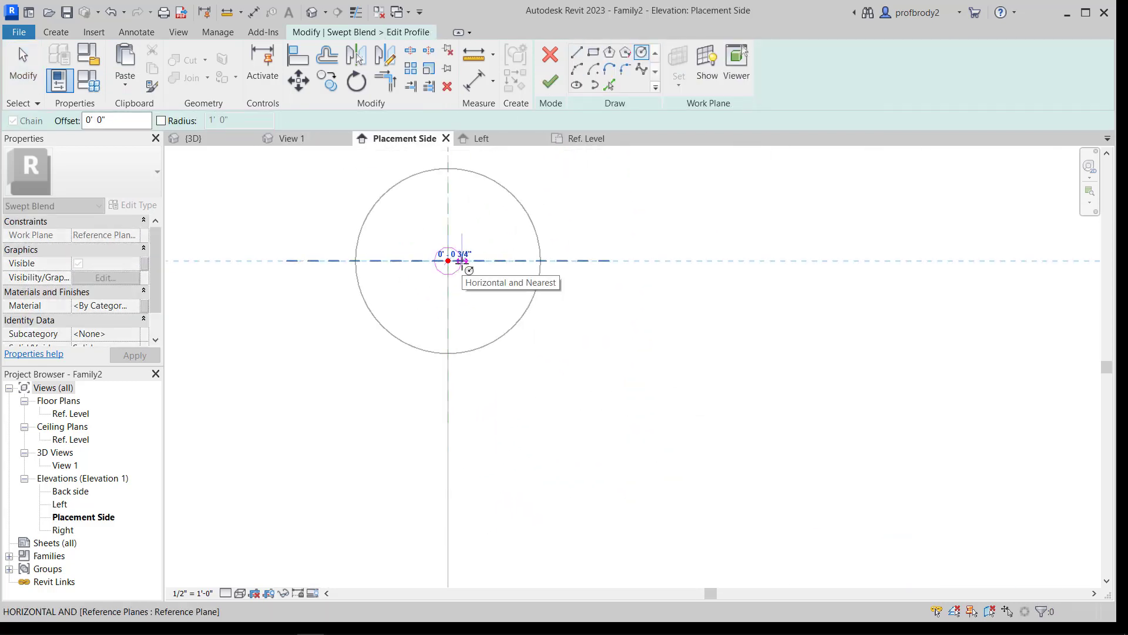
left_click(550, 82)
Step: Draw the second swept blend profile as a flat ellipse centred on the path's lower end
left_click(676, 81)
left_click(775, 85)
scroll(520, 431, "up", 1)
left_click(577, 85)
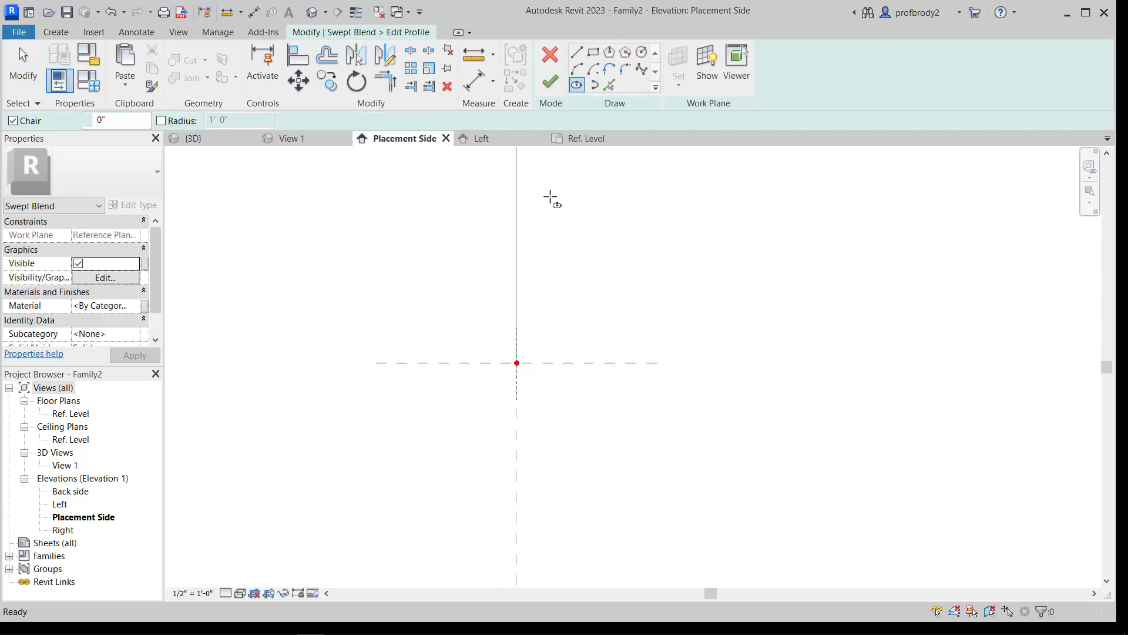
left_click(517, 363)
left_click(596, 363)
left_click(554, 351)
left_click(551, 81)
Step: Finish the swept blend and inspect the wall-mounted form in the 3D view
scroll(526, 470, "down", 10)
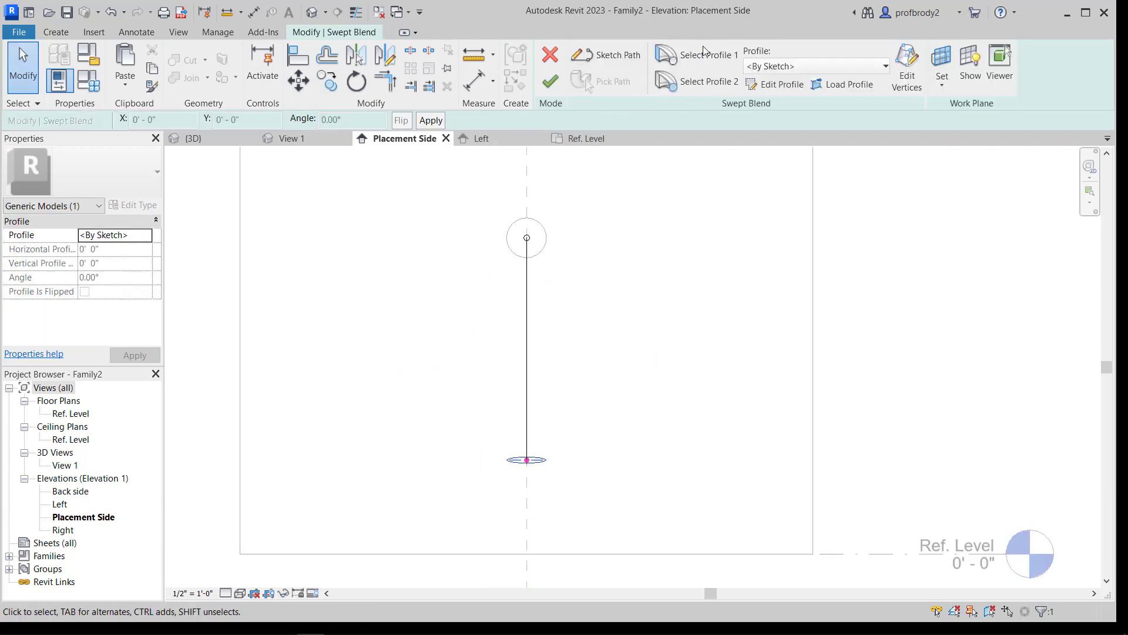
left_click(550, 82)
left_click(289, 140)
scroll(534, 350, "up", 2)
middle_click_drag(430, 298, 282, 238)
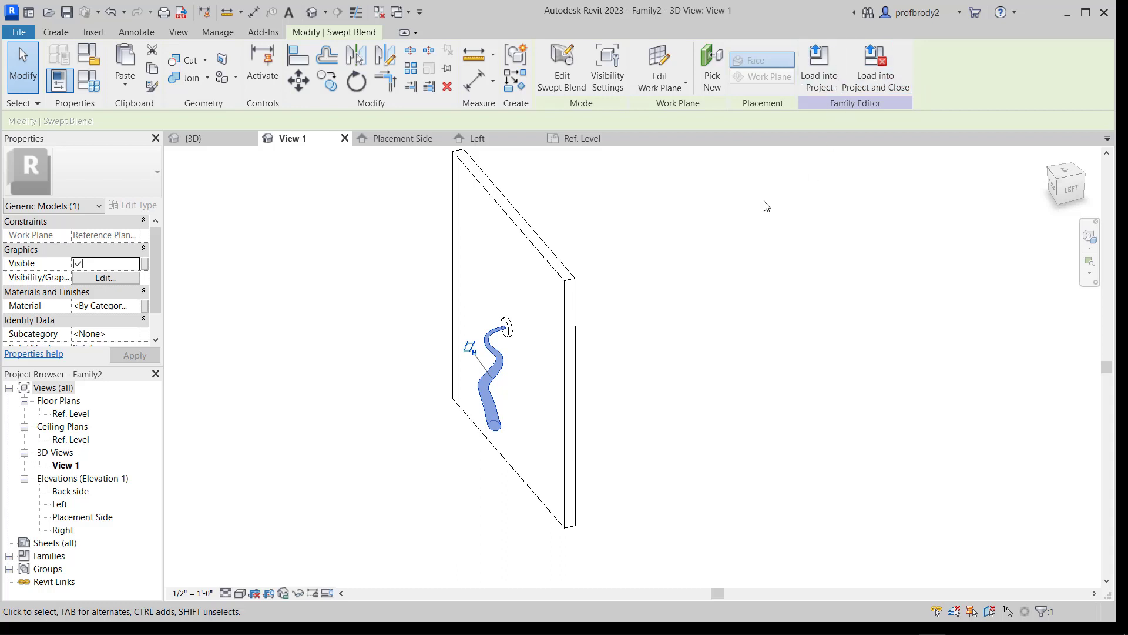
scroll(559, 235, "up", 2)
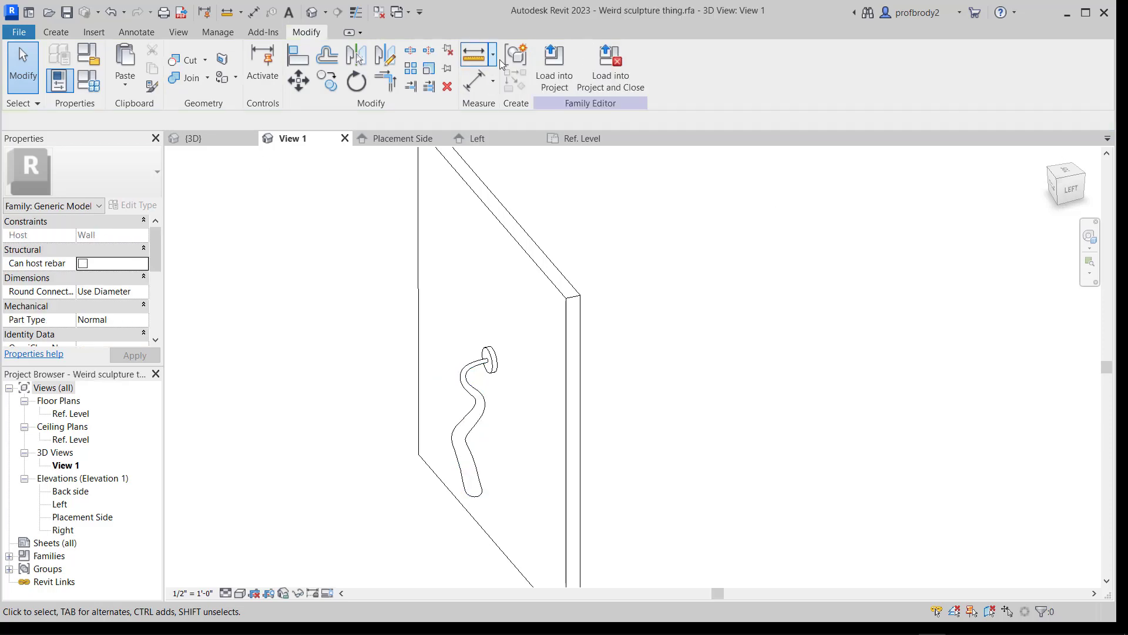
Step: Load the sculpture family into the project, close the family, and place one instance on the back wall beside the stair
left_click(602, 65)
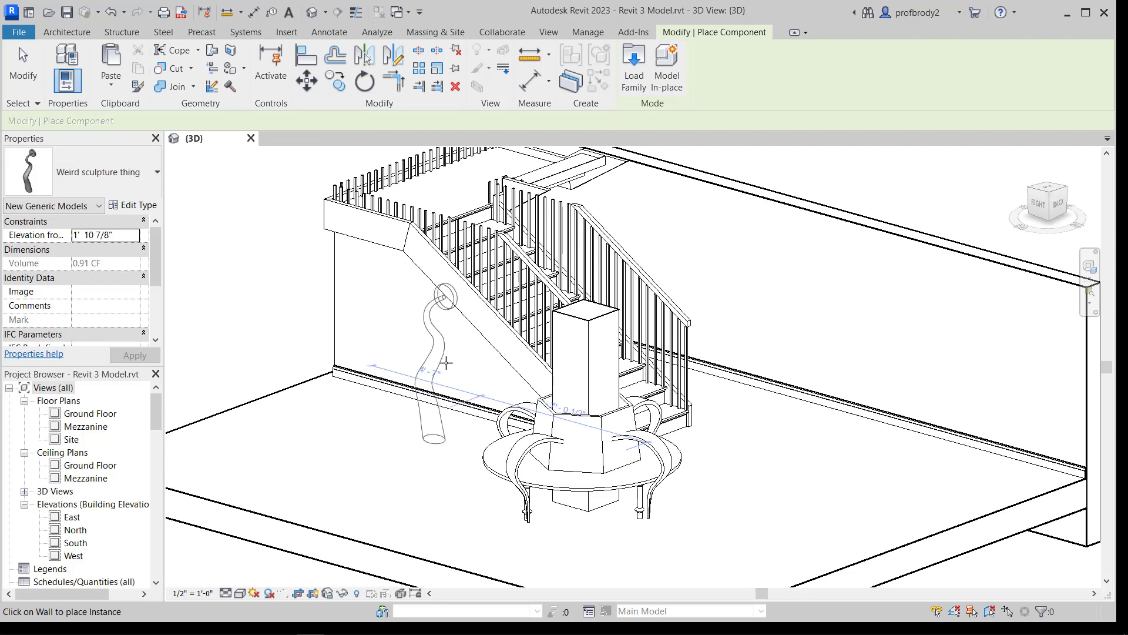
left_click(800, 306)
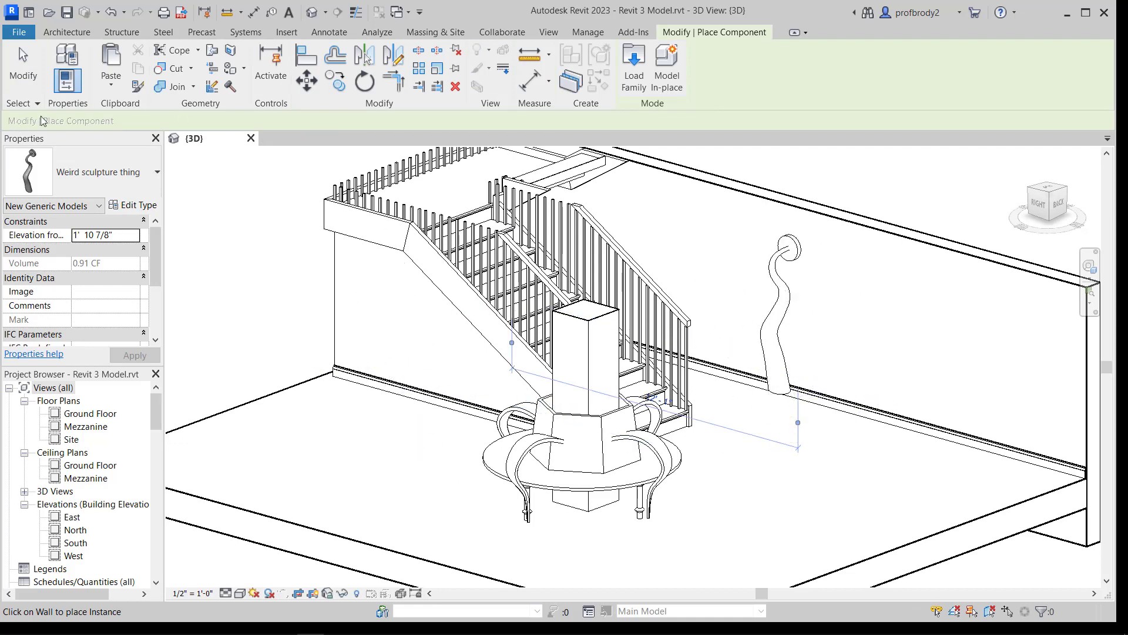
left_click(23, 67)
Step: Reposition the placed sculpture on the wall at an elevation of about 1' 3 1/4"
left_click(776, 271)
mouse_move(804, 296)
middle_mouse_down("shift")
mouse_move(756, 302)
mouse_move(727, 246)
mouse_move(789, 246)
middle_mouse_up("shift")
left_click_drag(793, 240, 795, 209)
scroll(774, 292, "down", 2)
mouse_move(746, 341)
middle_mouse_down("shift")
mouse_move(801, 368)
mouse_move(731, 379)
mouse_move(725, 351)
mouse_move(751, 362)
mouse_move(758, 350)
middle_mouse_up("shift")
scroll(758, 349, "down", 2)
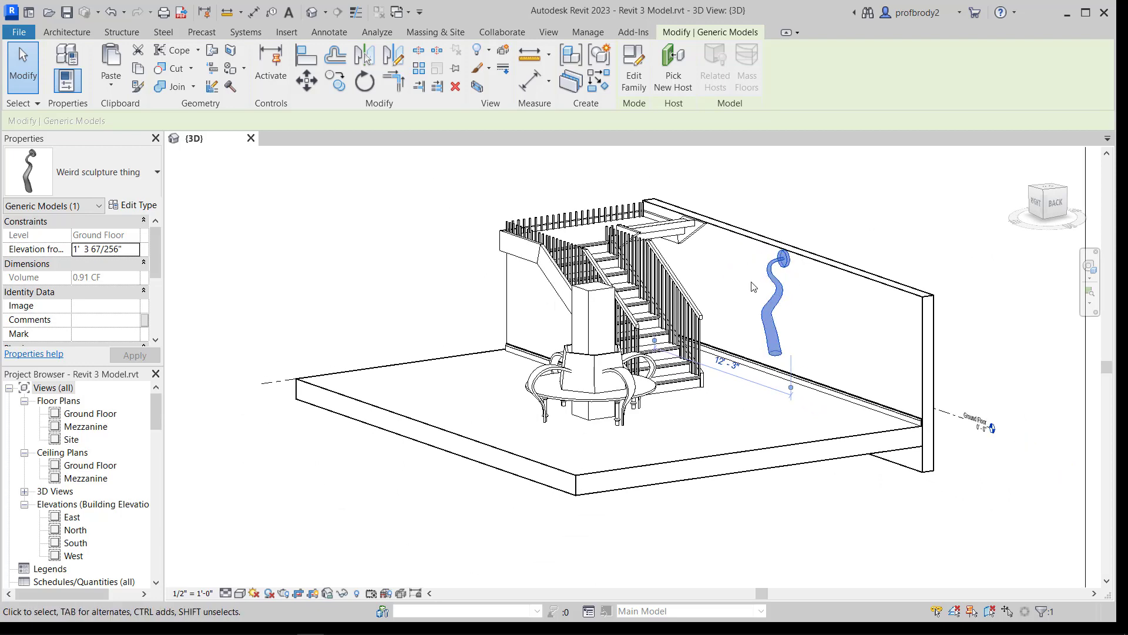
scroll(754, 286, "up", 1)
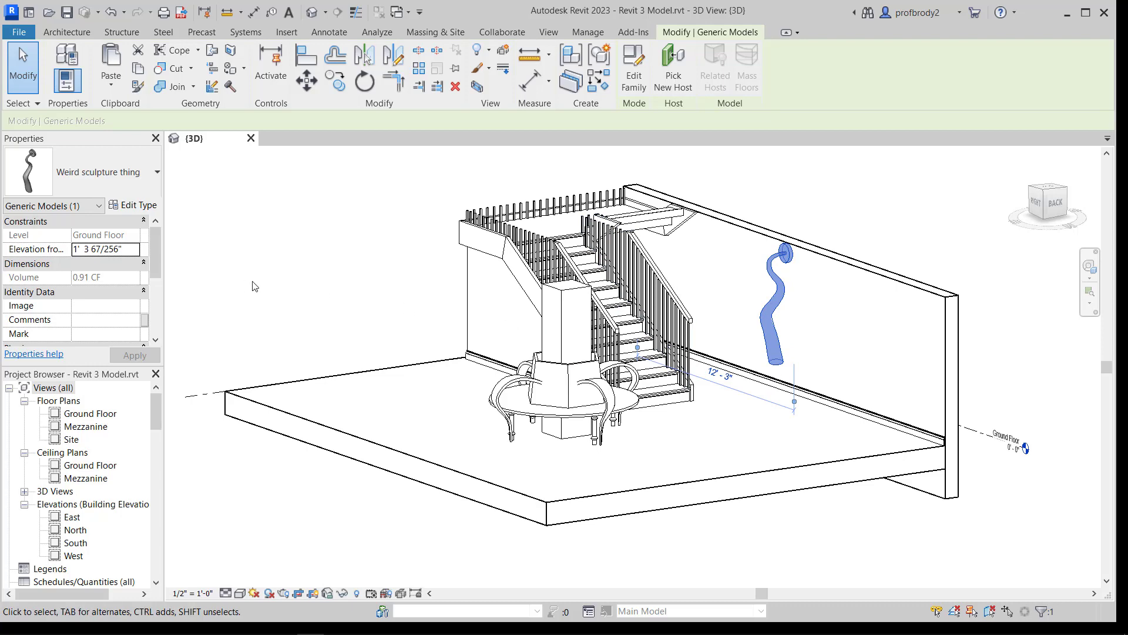
left_click(23, 69)
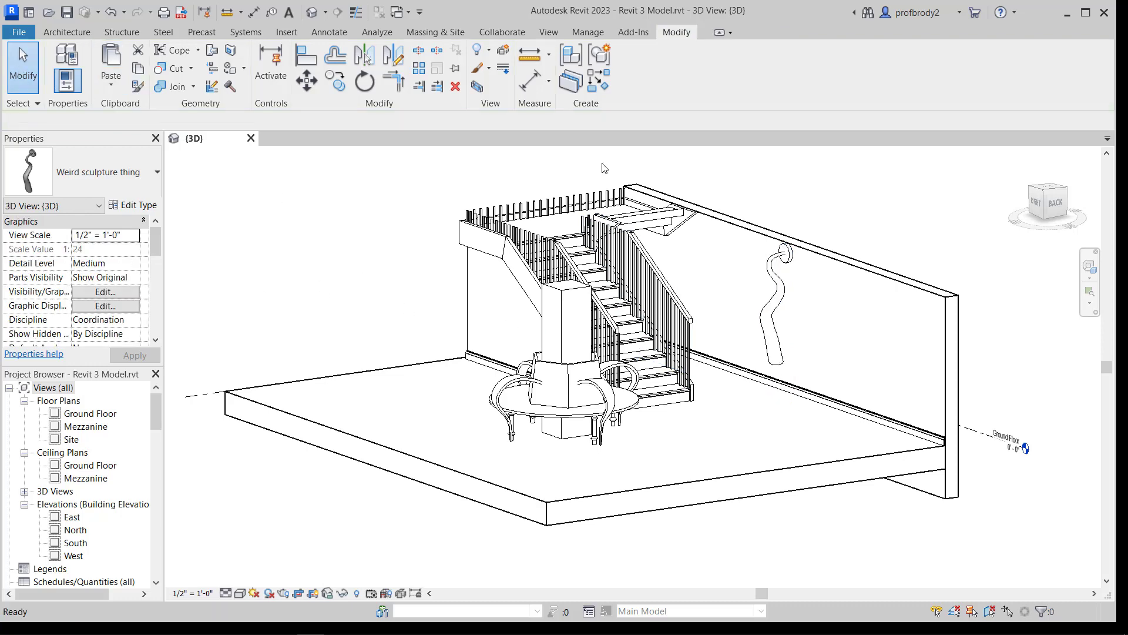
Step: Reopen the placed sculpture's family and open its swept blend's path sketch for editing
double_click(776, 267)
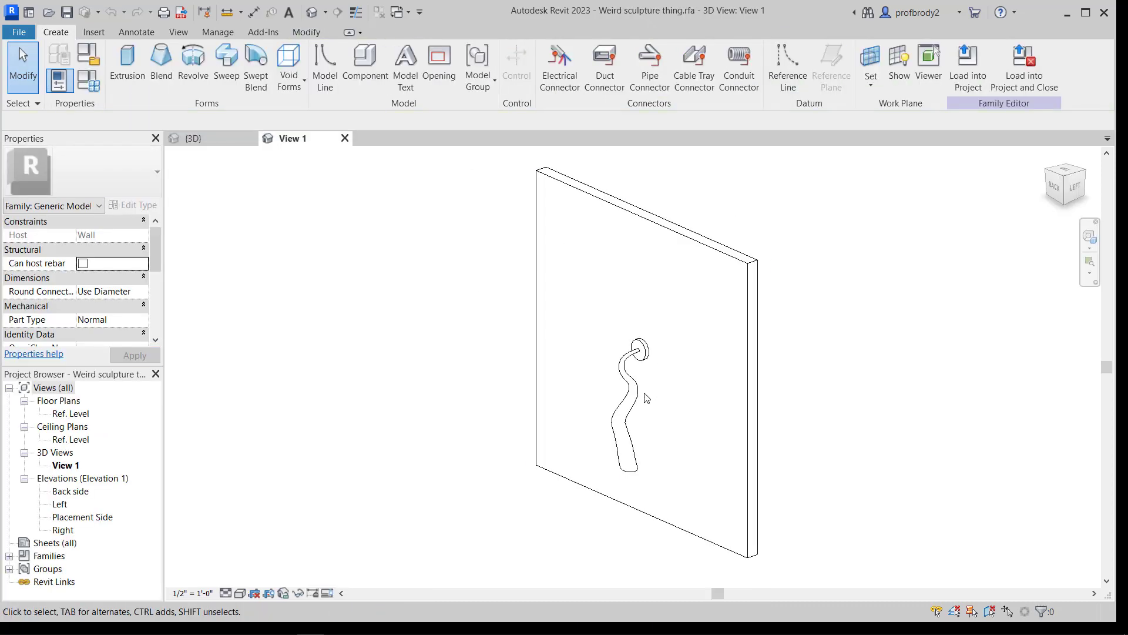
left_click(636, 396)
double_click(627, 401)
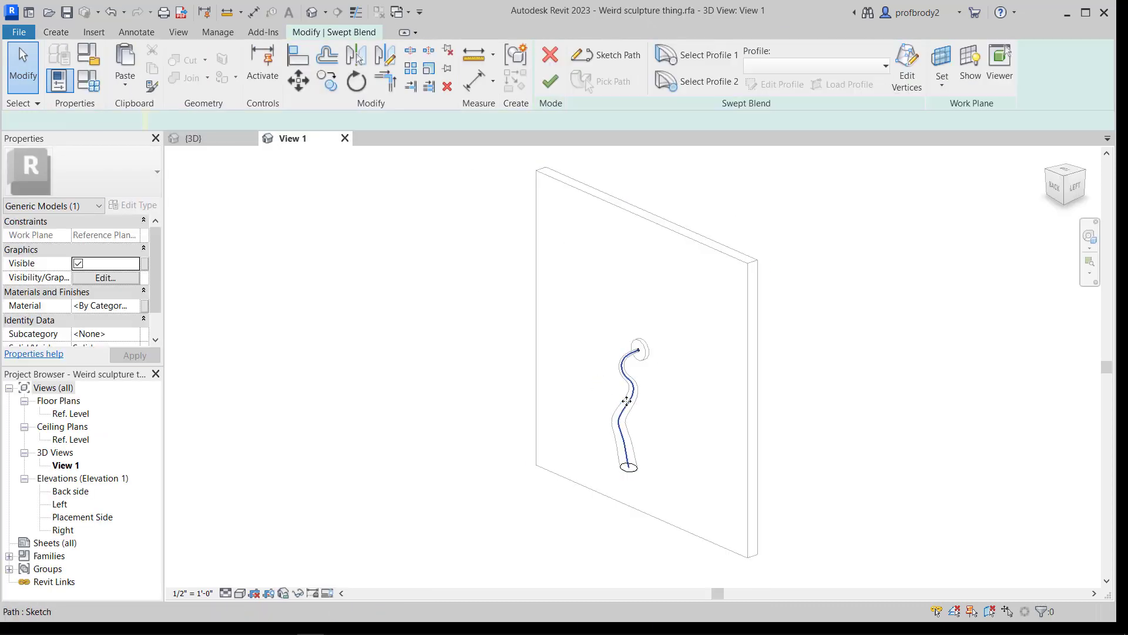
left_click(626, 461)
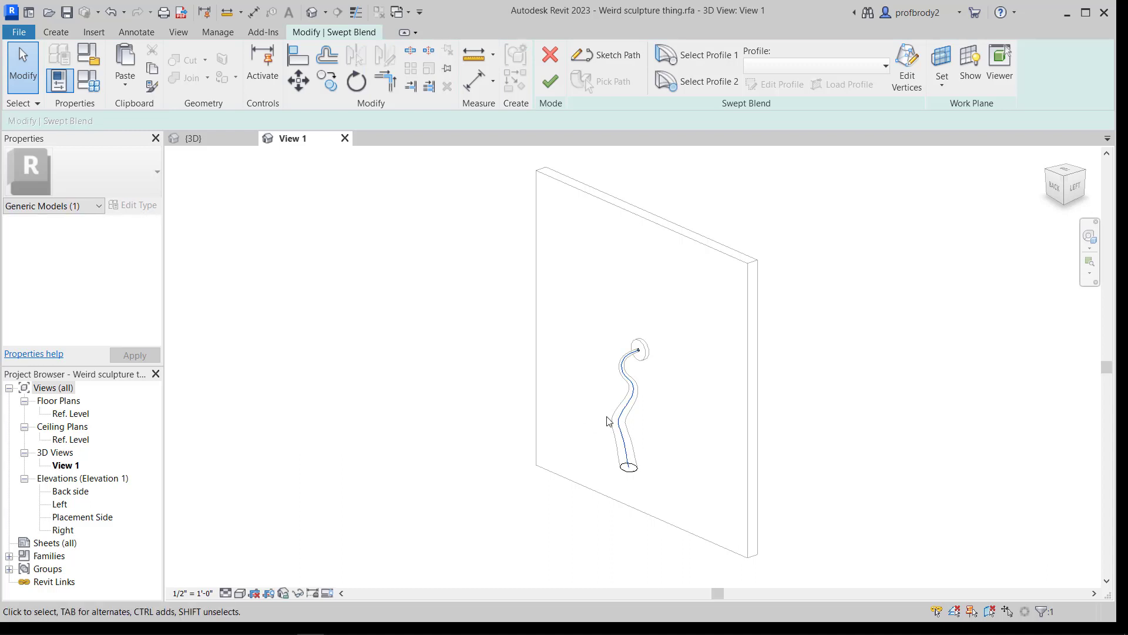
double_click(628, 466)
scroll(632, 468, "up", 2)
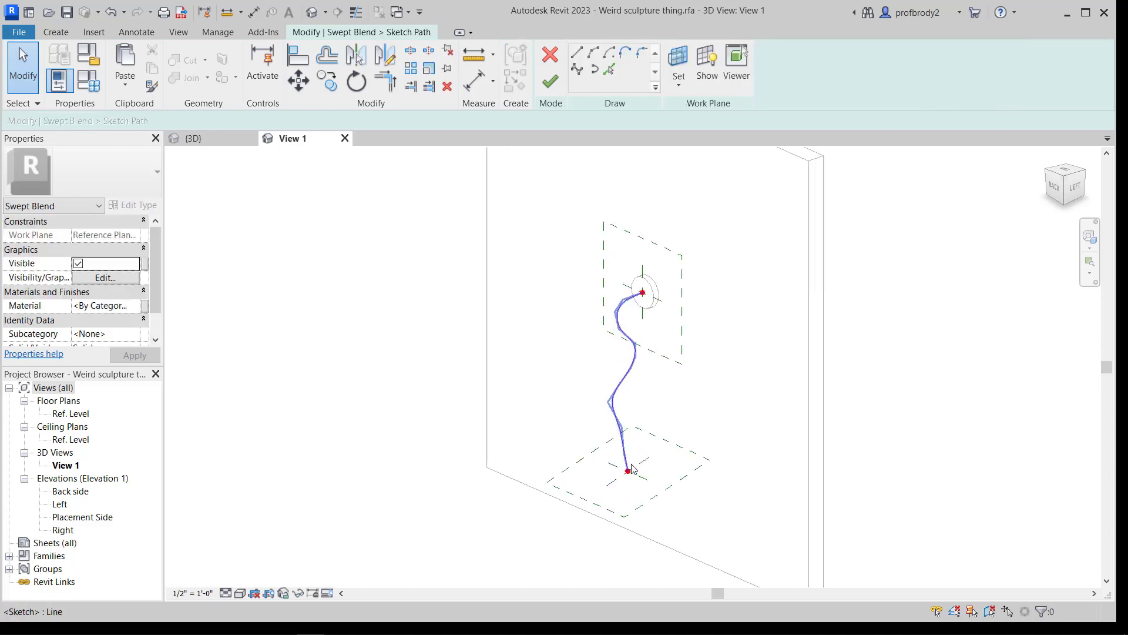
Step: Delete the spline path's control point nearest to its lower end and try to delete the two above it
left_click(624, 464)
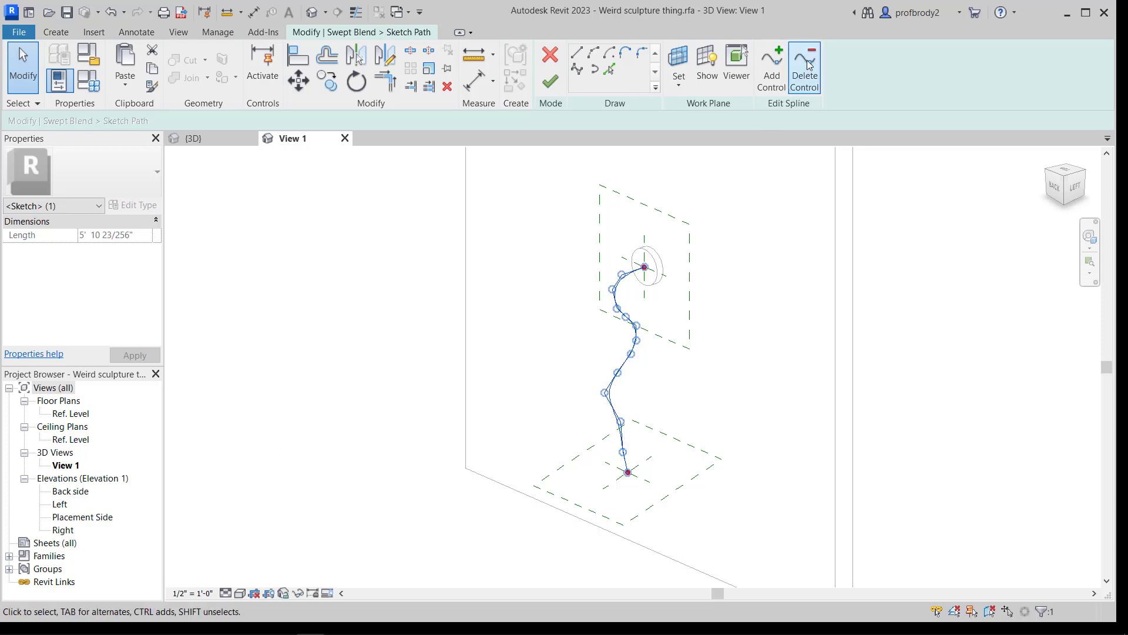
left_click(809, 65)
left_click(623, 452)
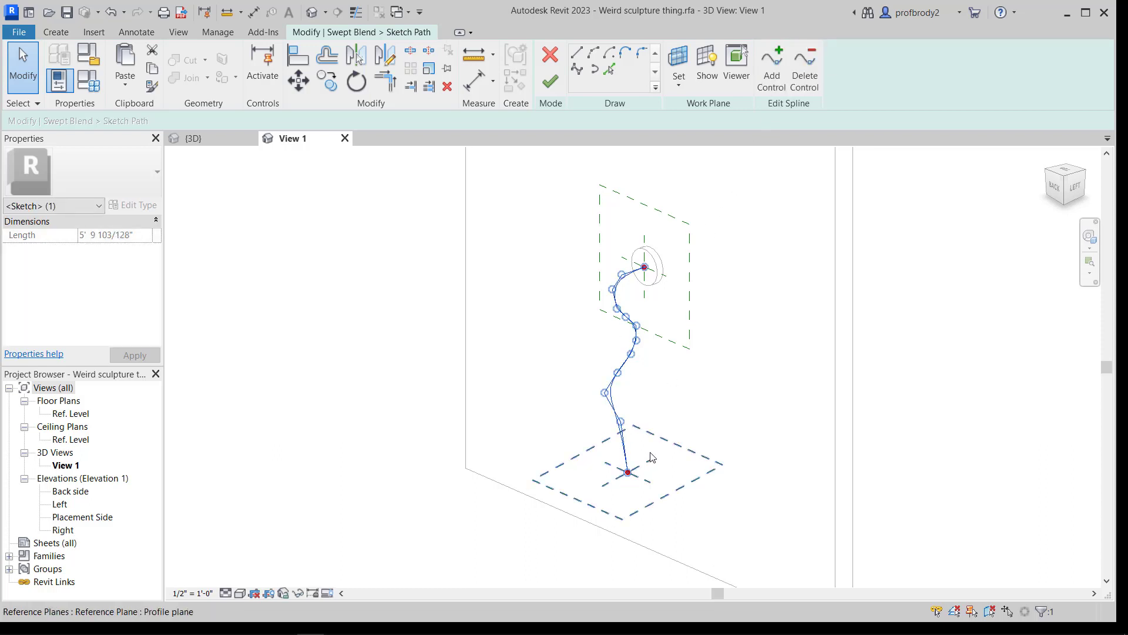
left_click(621, 421)
left_click(604, 392)
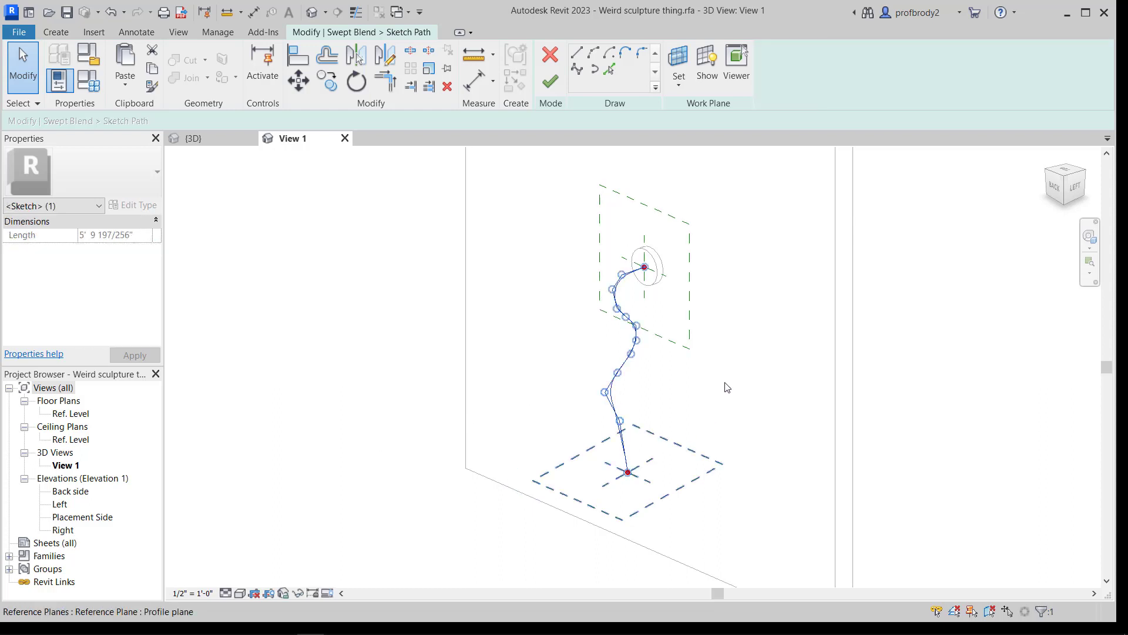
Step: Move the spline's lower endpoint up to shorten the path to about 4' 1 3/4", and finish the path sketch
left_click_drag(628, 473, 630, 471)
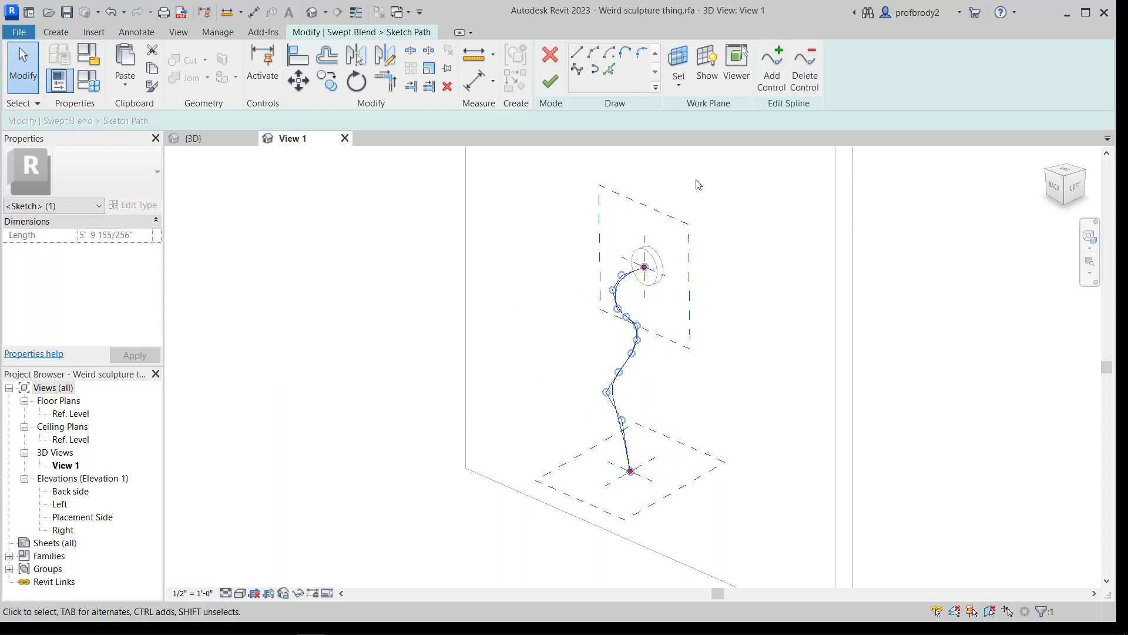
left_click(15, 69)
left_click(625, 470)
left_click_drag(630, 471, 631, 413)
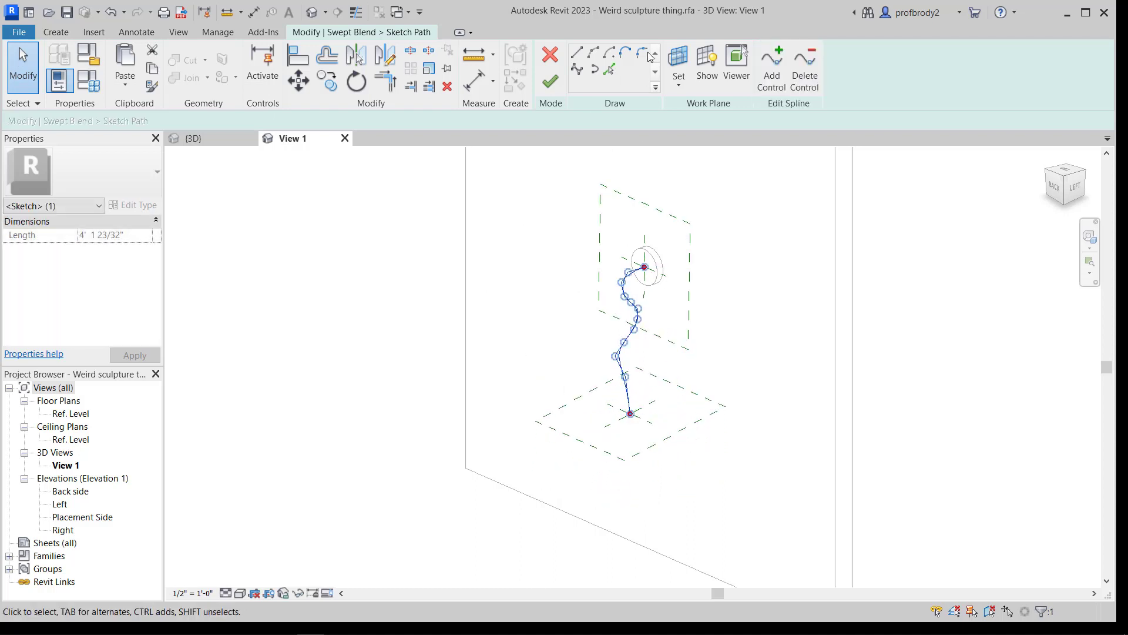
left_click(550, 81)
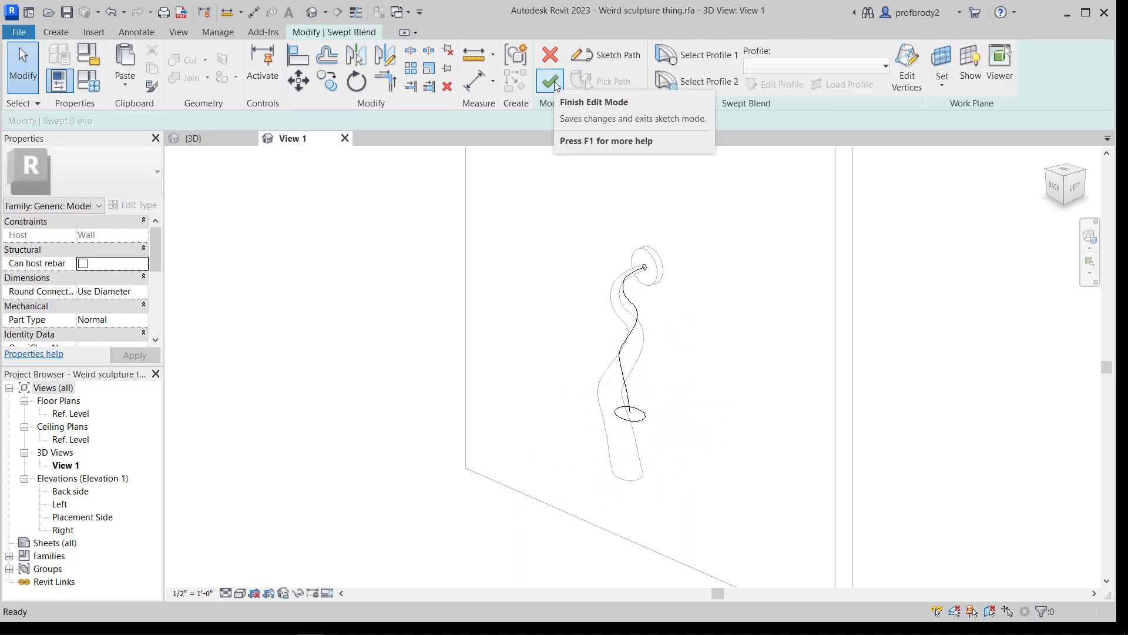
Step: Finish the swept blend, save over the existing family file, and reload it into the project, overwriting the existing version and its parameter values
left_click(552, 80)
left_click(874, 84)
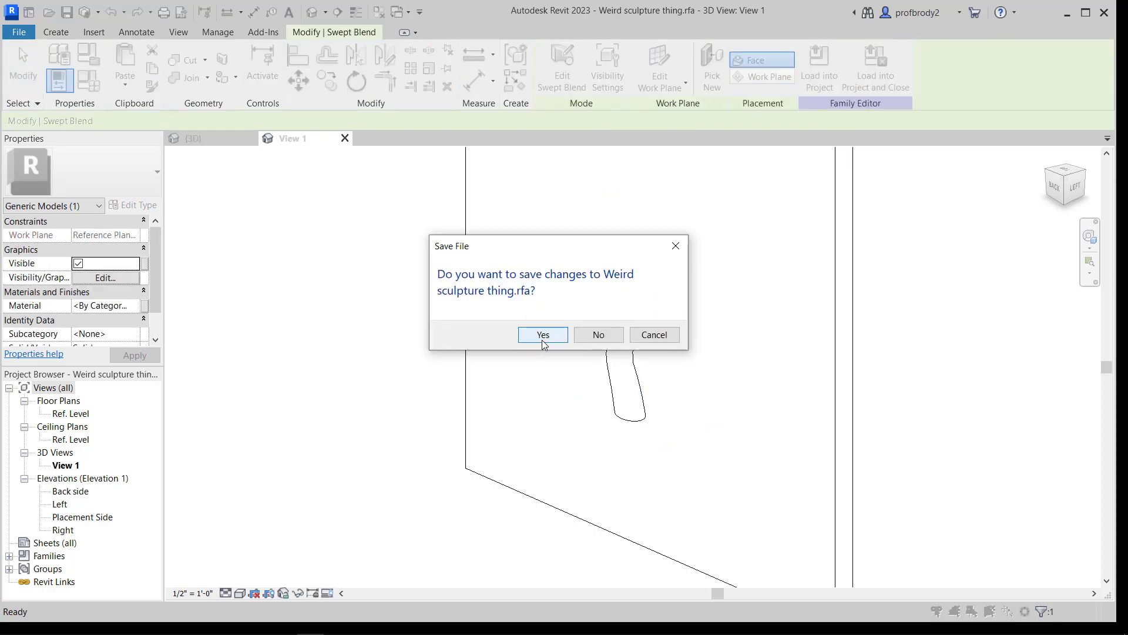
left_click(543, 340)
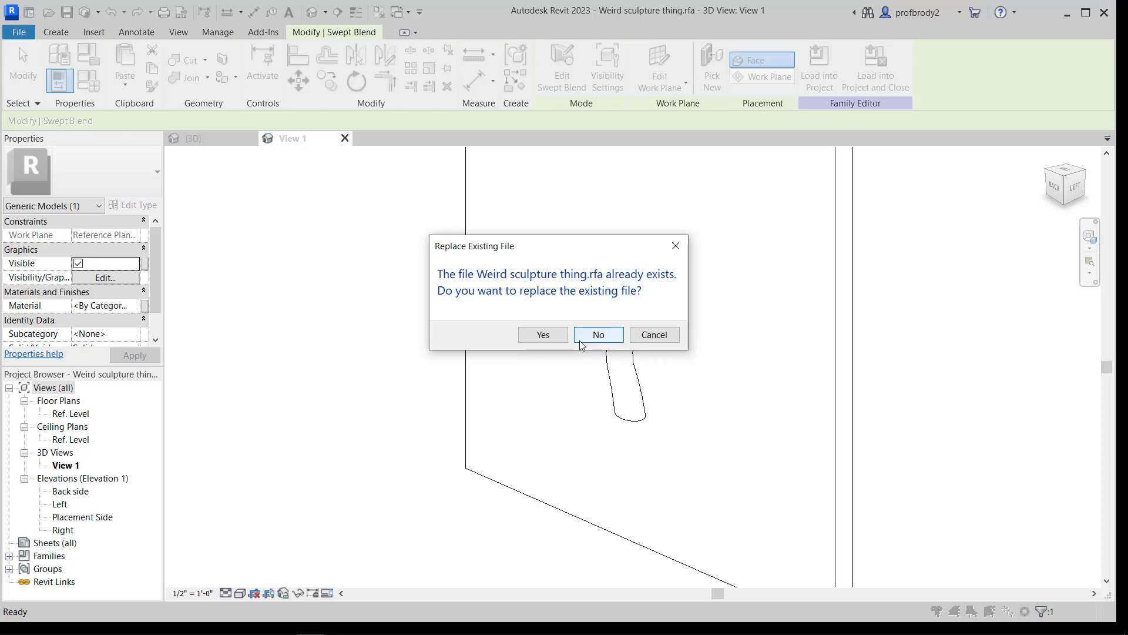
left_click(543, 336)
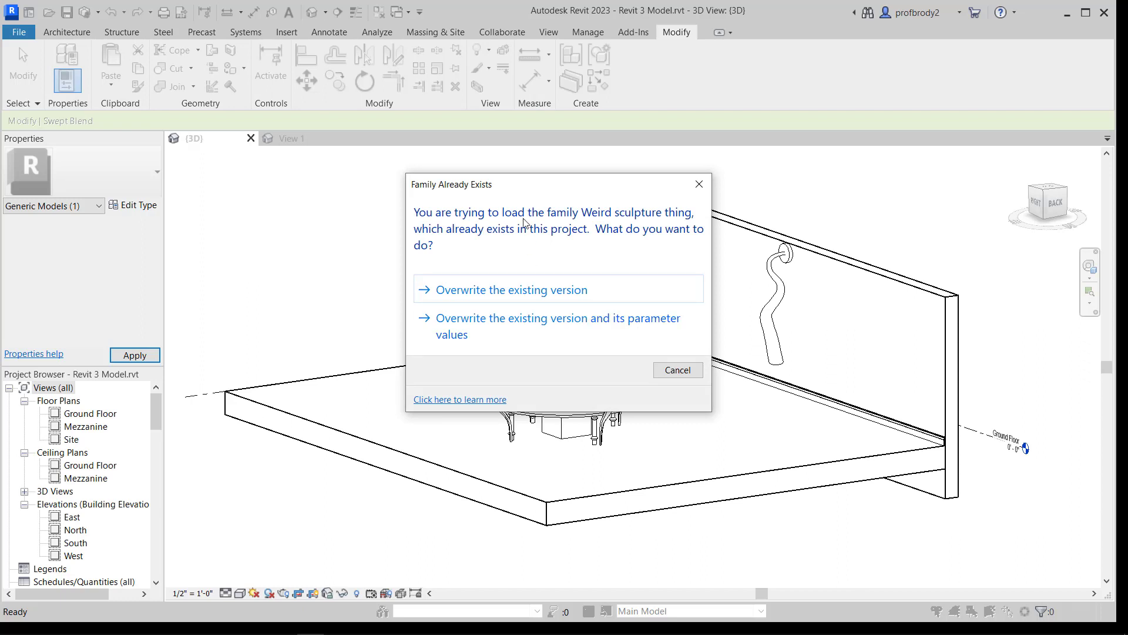
left_click(541, 325)
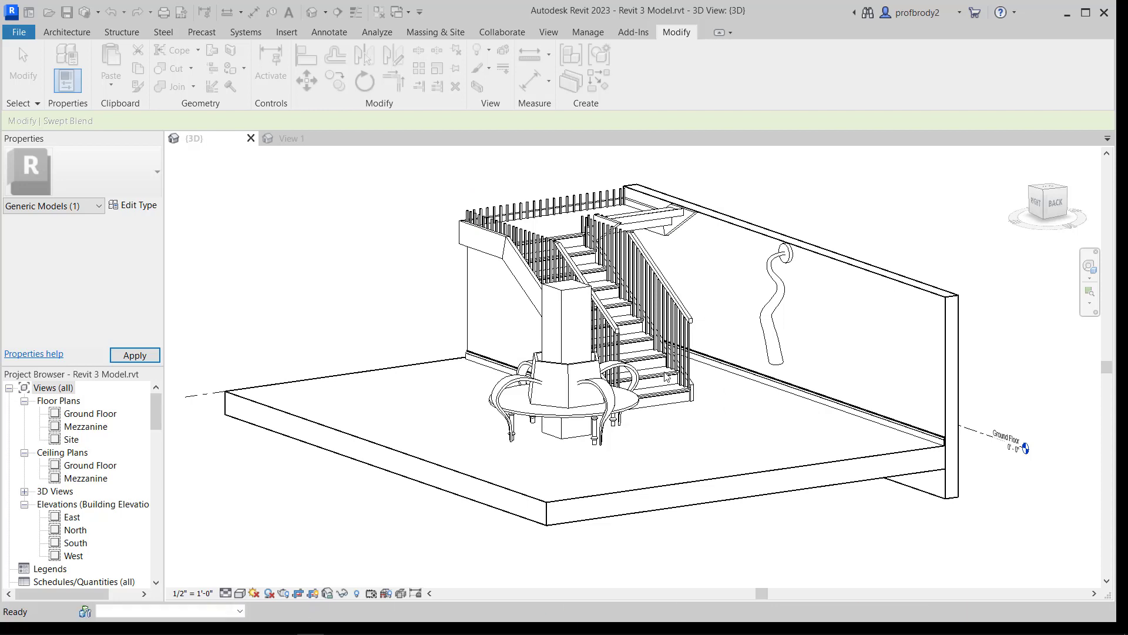
scroll(742, 347, "up", 5)
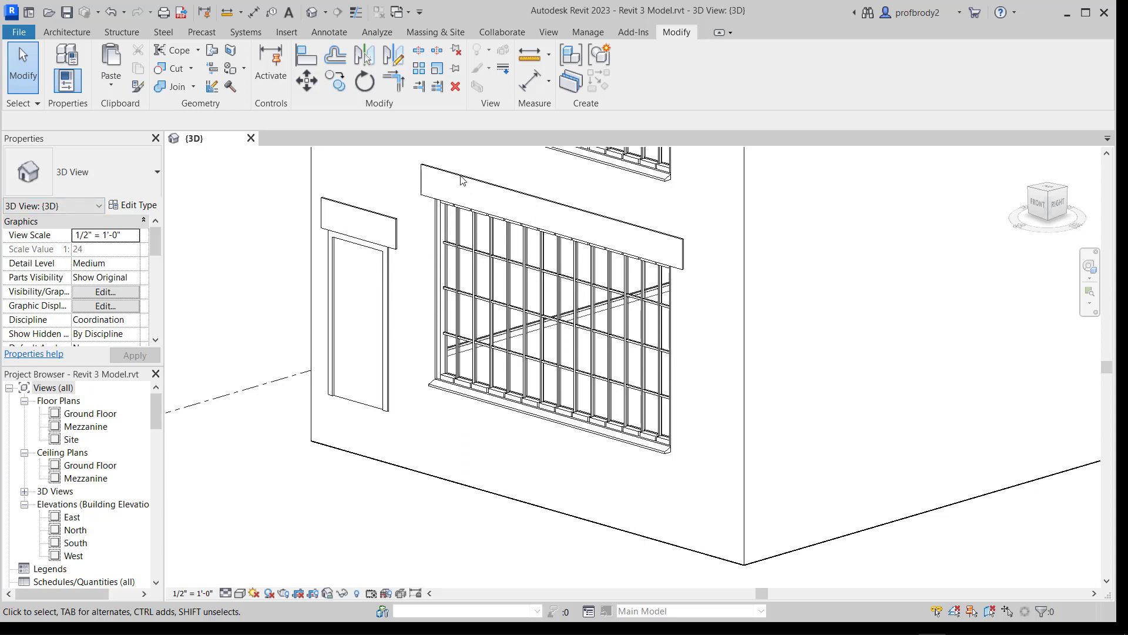
Step: Create a new family from the Profile-Hosted.rft template in the English-Imperial folder
left_click(18, 37)
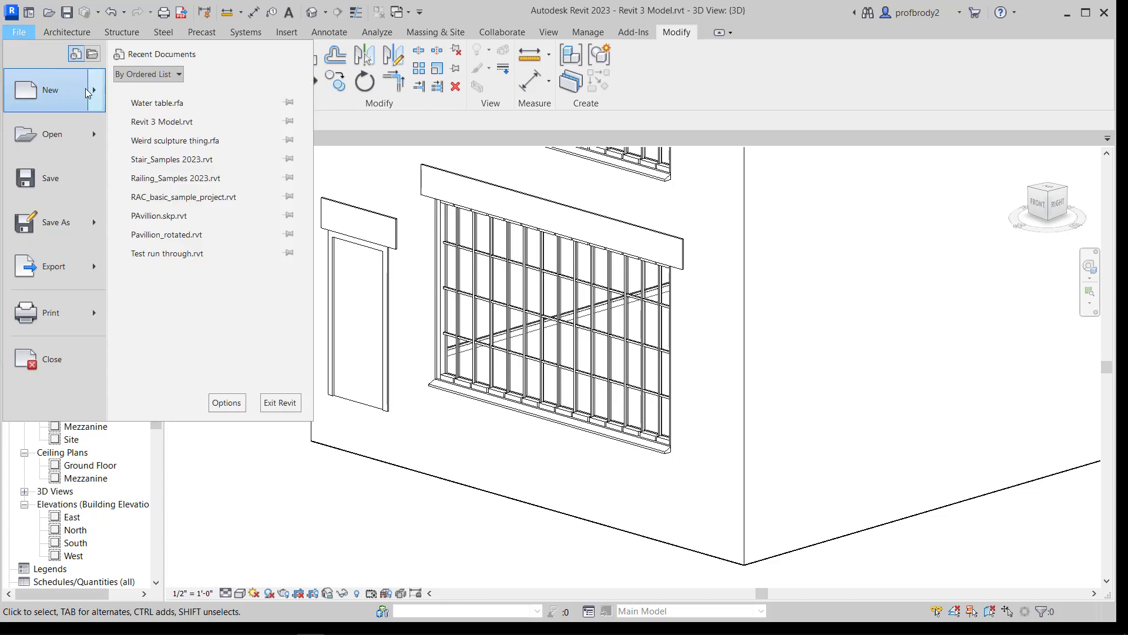
mouse_move(88, 91)
left_click(158, 134)
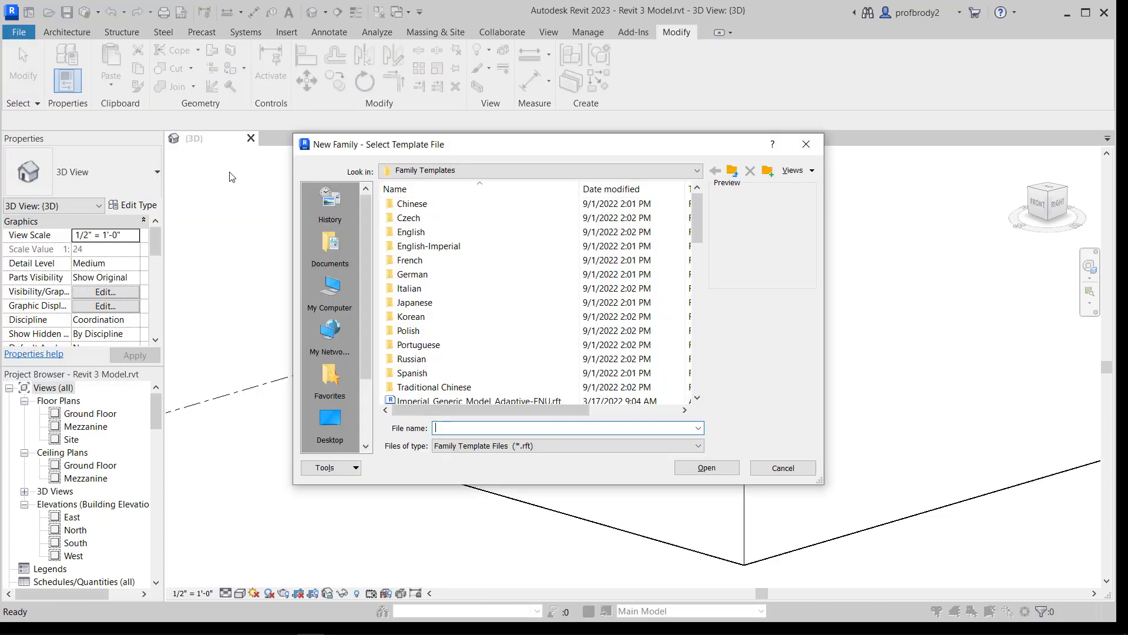
double_click(420, 246)
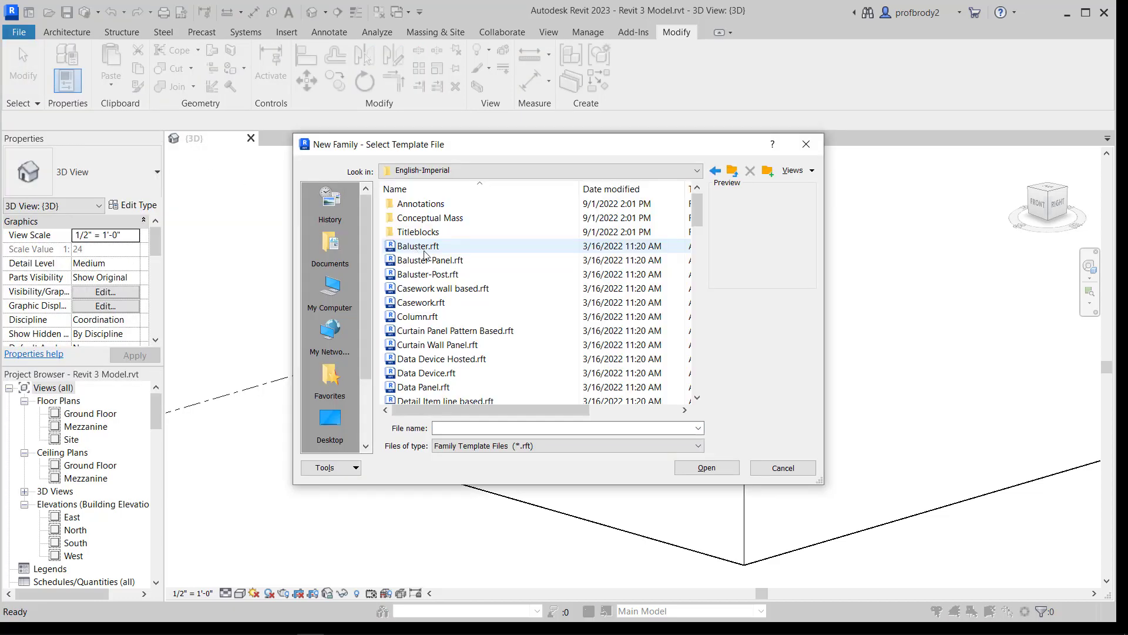
left_click_drag(693, 207, 710, 333)
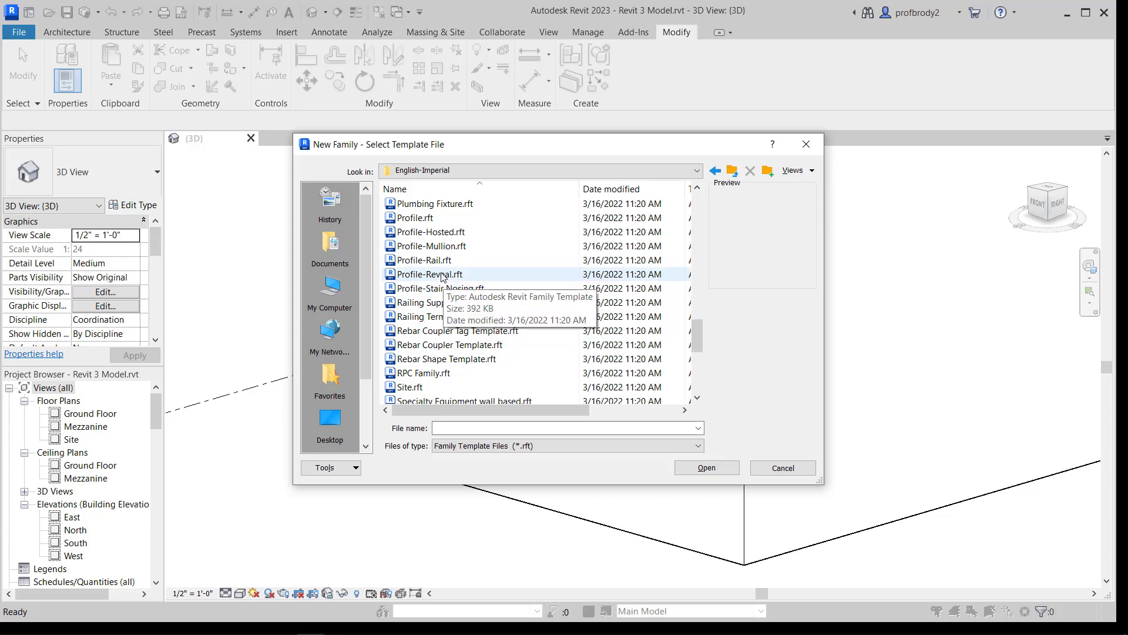
left_click(427, 232)
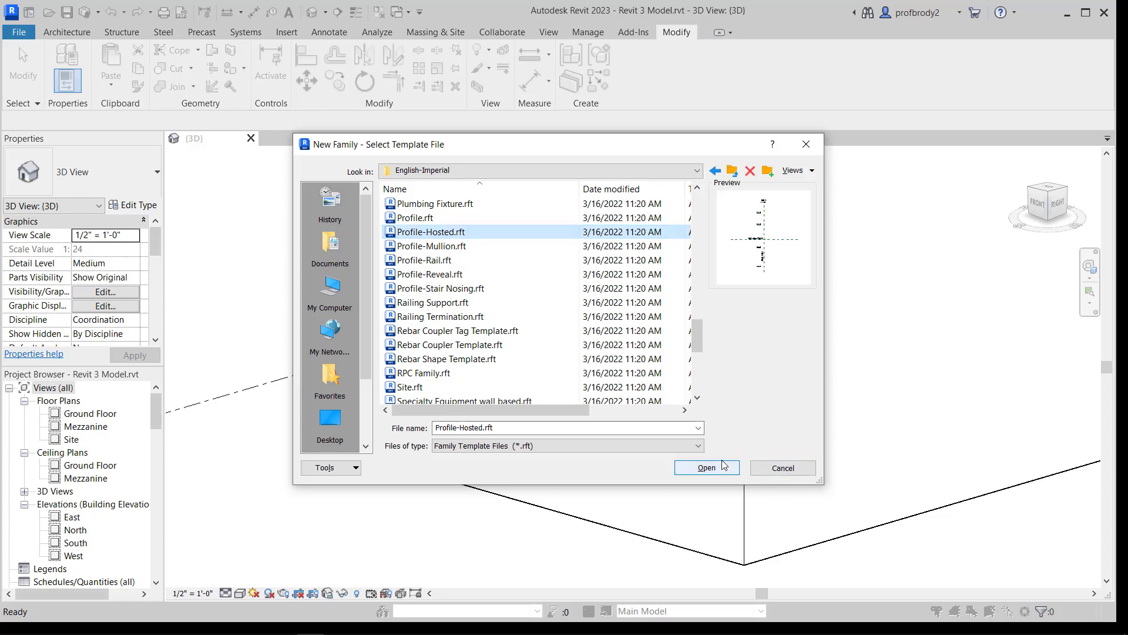
left_click(707, 467)
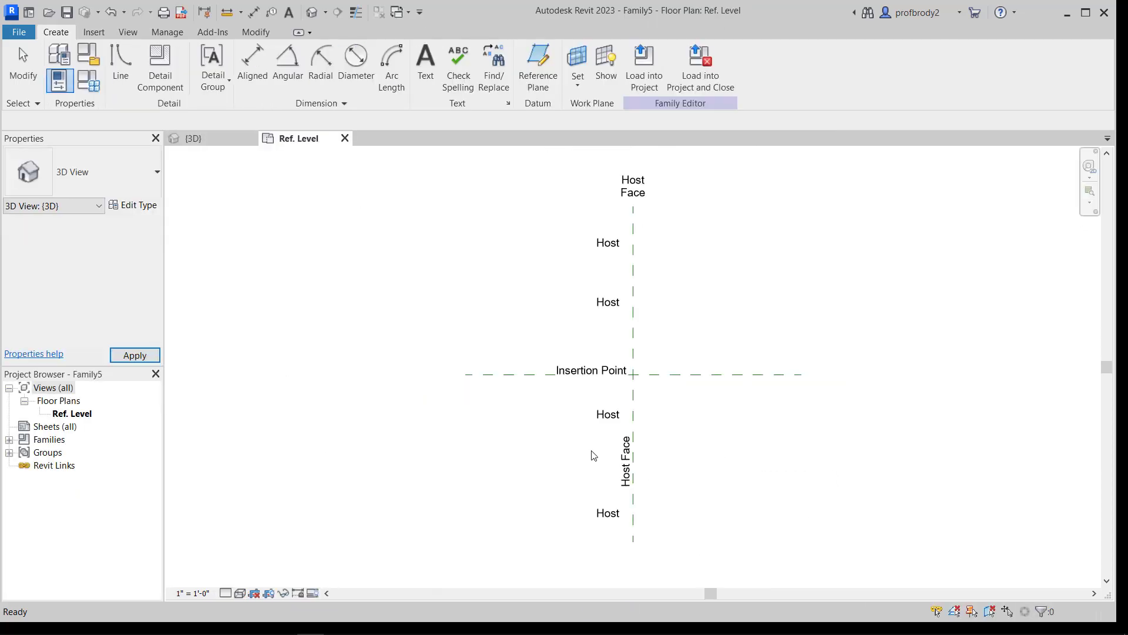
Step: Examine how the Water table profile's outline sits relative to the host face and insertion point
scroll(616, 470, "up", 1)
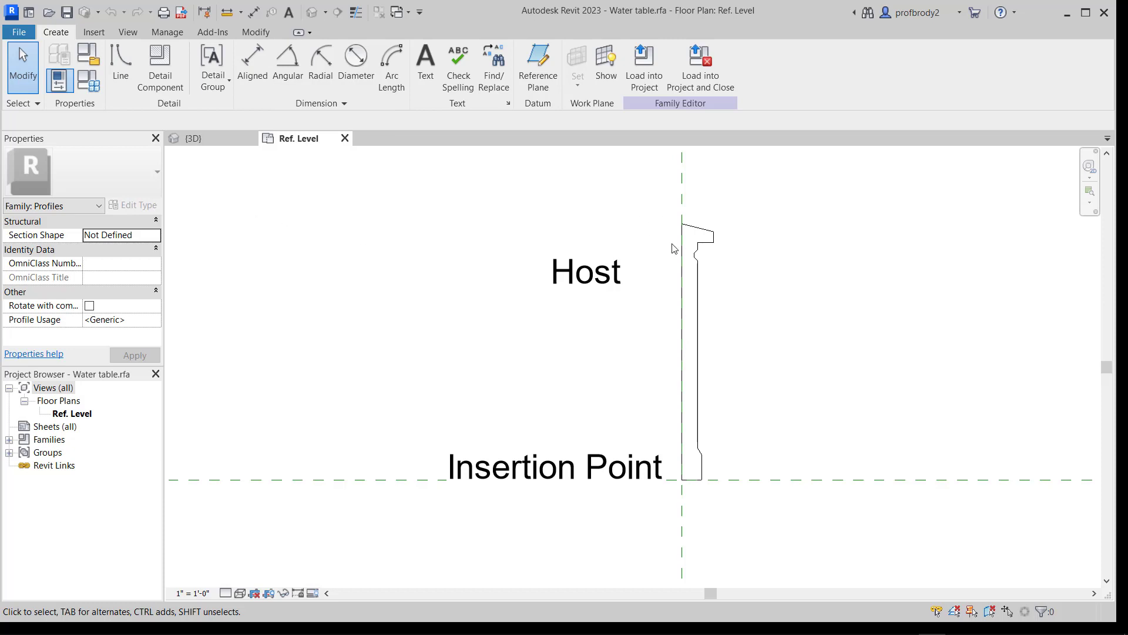
left_click(682, 283)
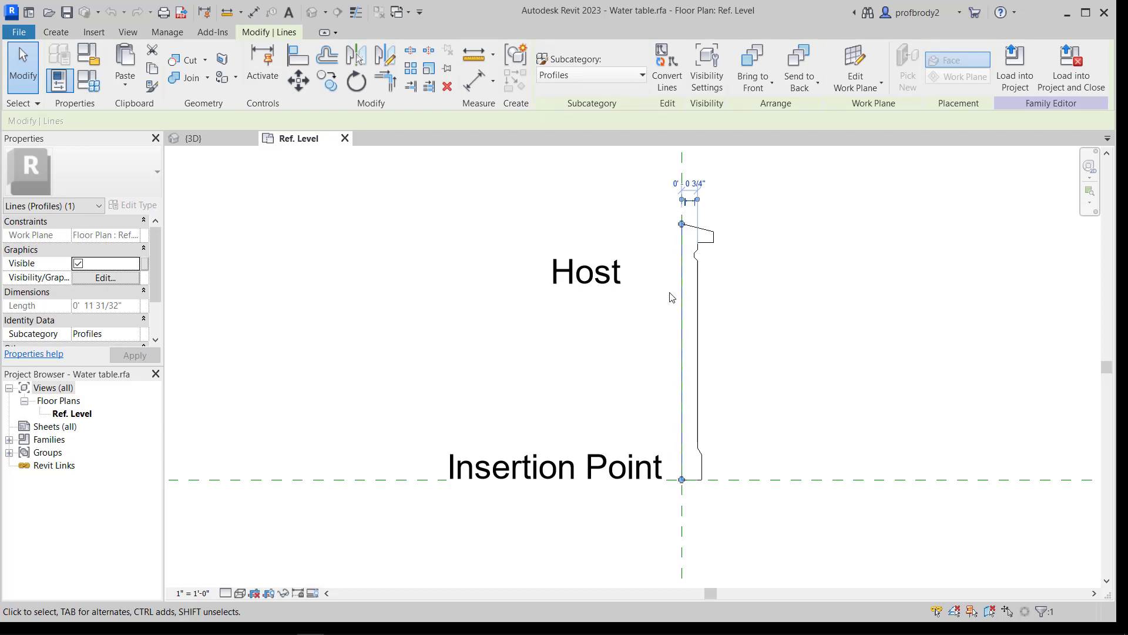
scroll(688, 322, "up", 3)
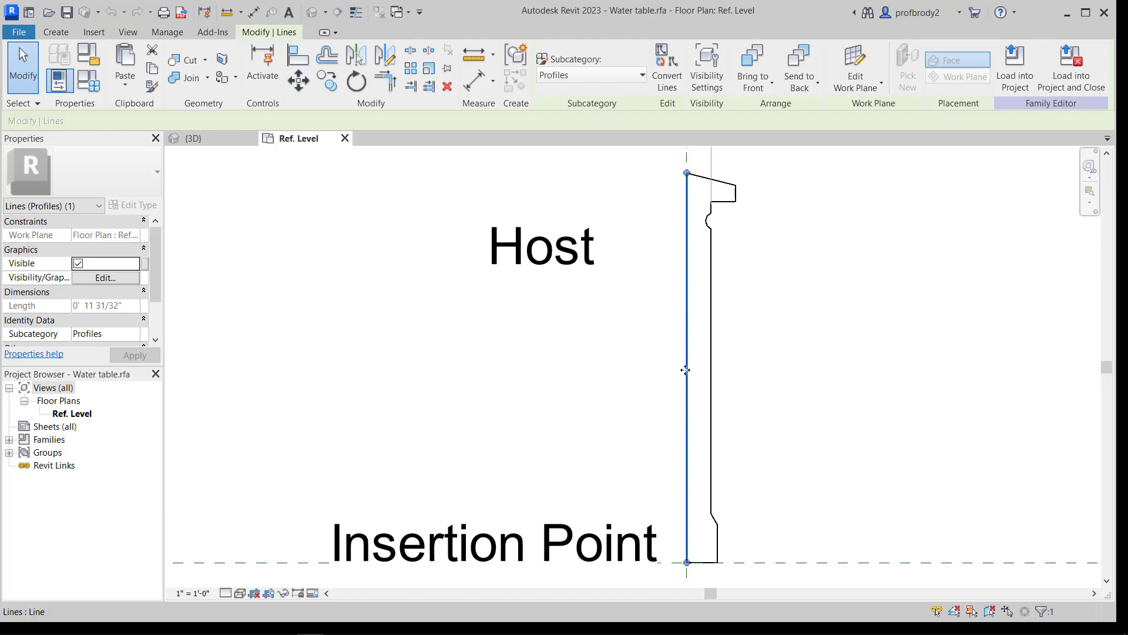
scroll(673, 370, "down", 2)
left_click(635, 499)
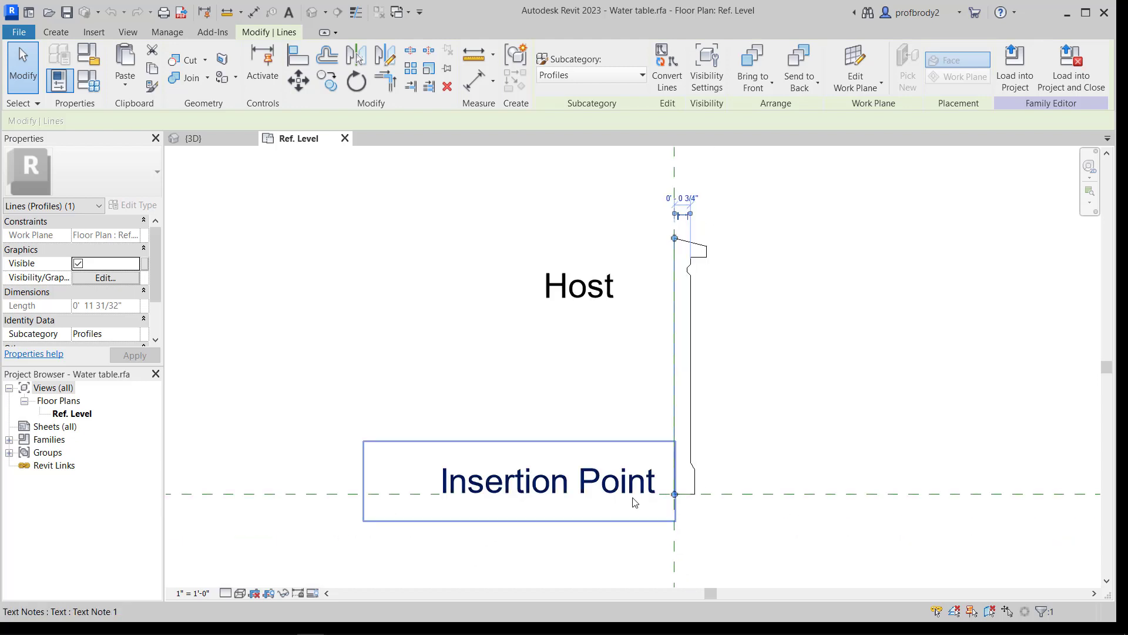
scroll(622, 470, "down", 1)
scroll(618, 462, "down", 1)
left_click(527, 360)
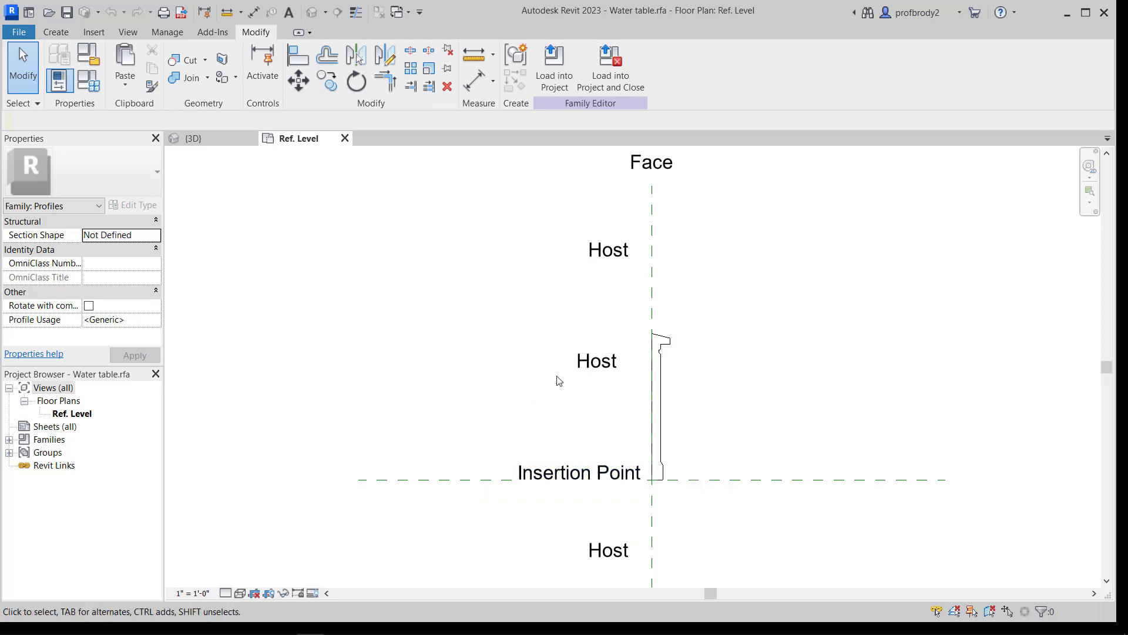
scroll(558, 378, "up", 1)
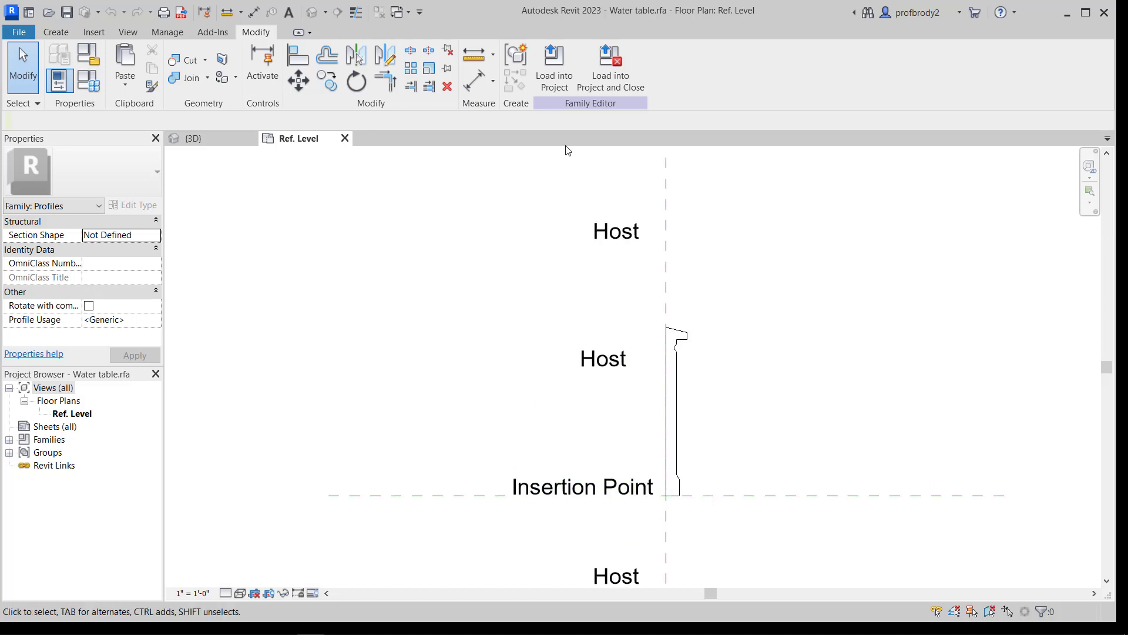
Step: Load the Water table profile into the project, close its family, and run it as a wall sweep along the front wall below the window
left_click(603, 87)
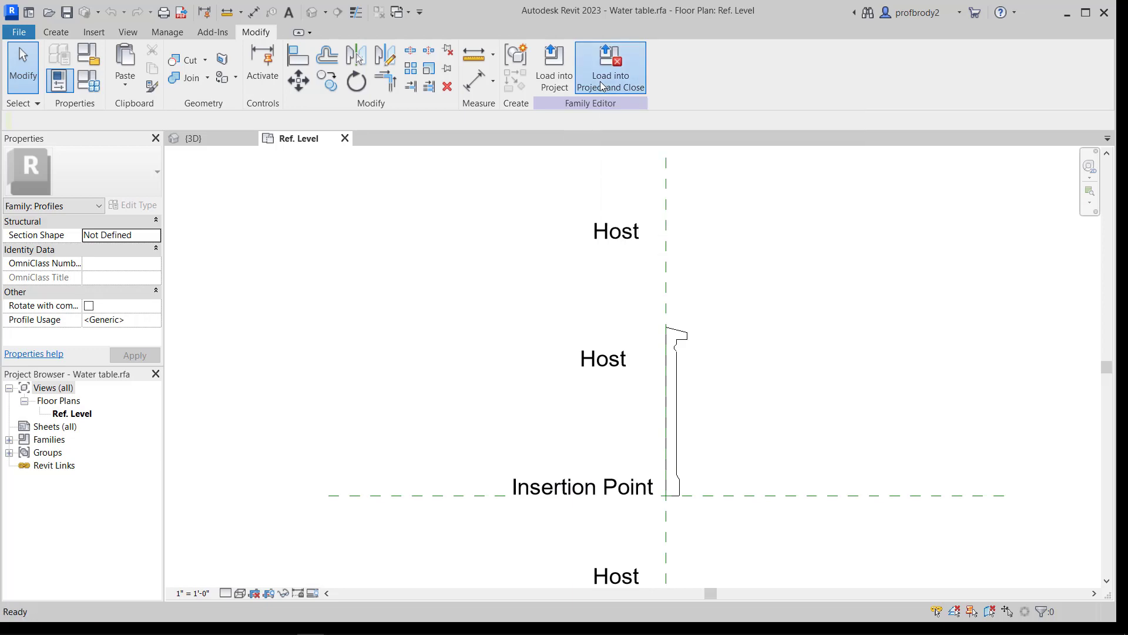
left_click(666, 318)
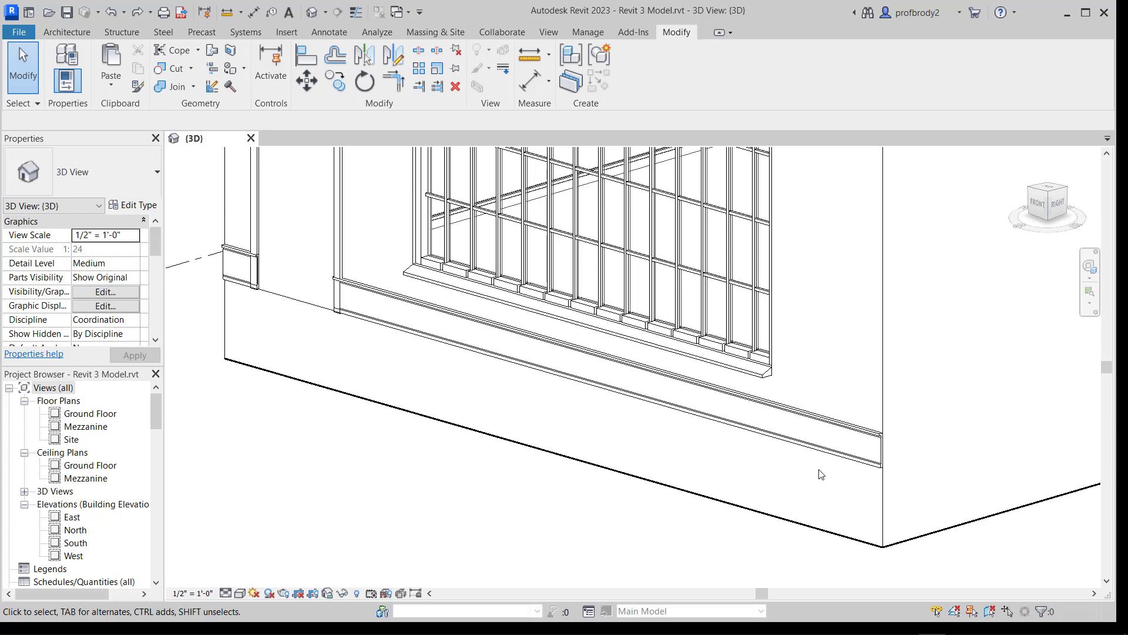
scroll(648, 412, "up", 2)
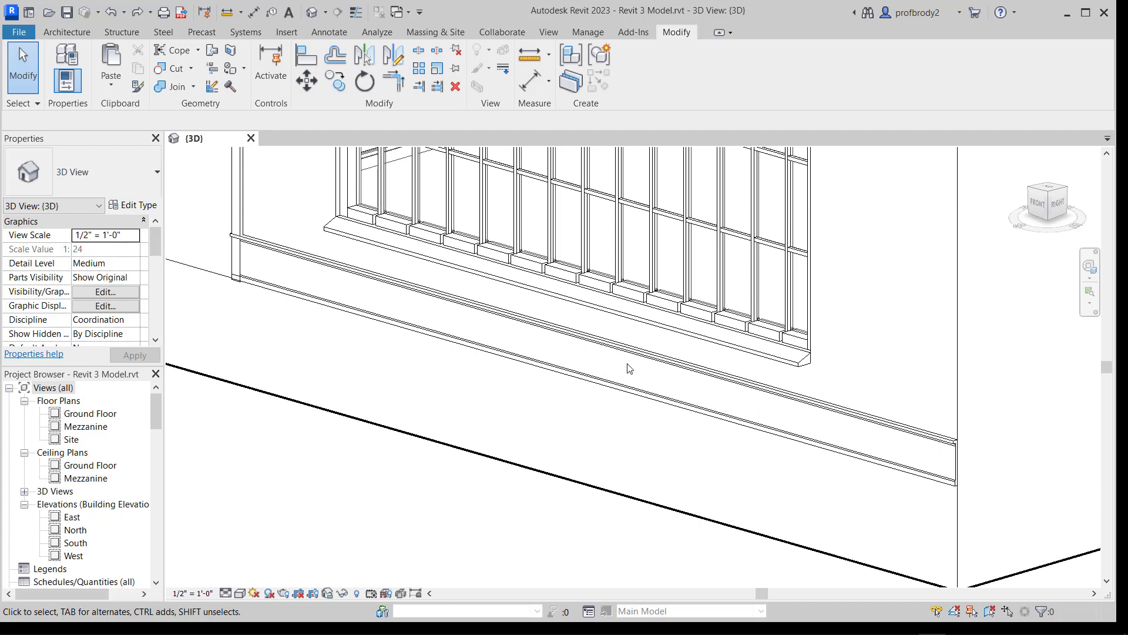
Step: Examine the water table wall sweep along the front wall, including its profile where it ends at the building corner
scroll(939, 515, "up", 3)
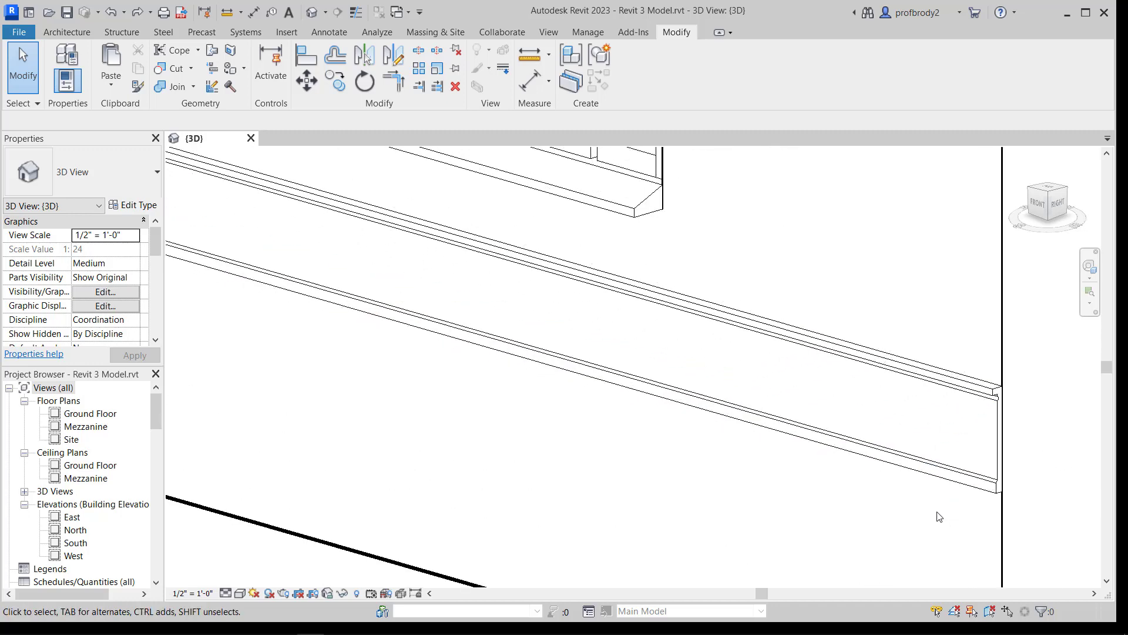
scroll(969, 446, "up", 1)
scroll(968, 447, "down", 2)
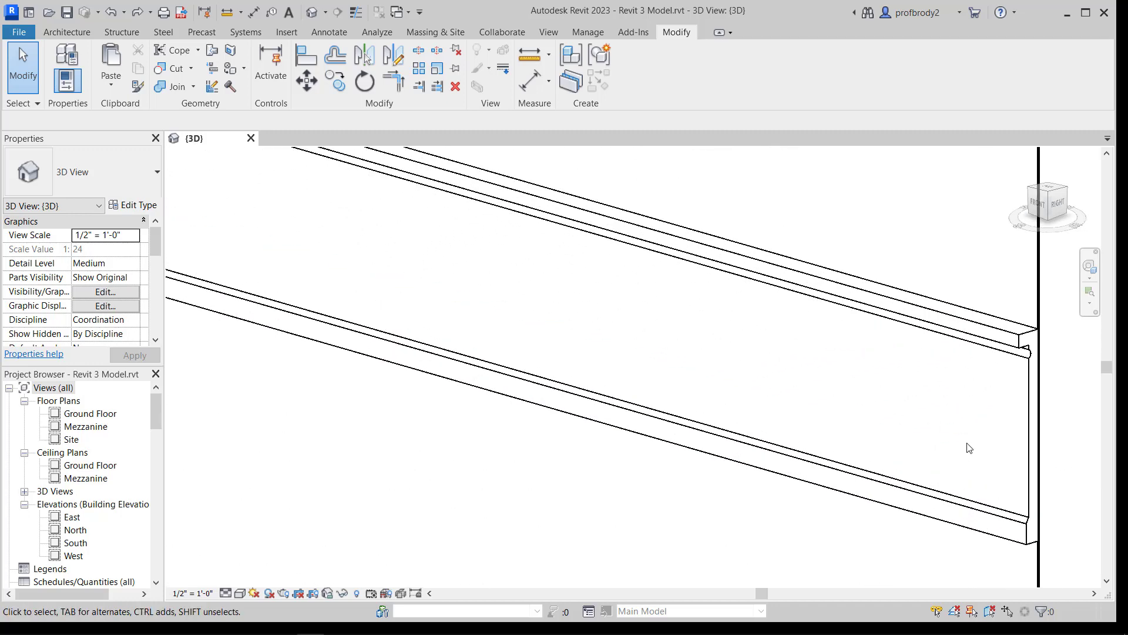
scroll(728, 476, "down", 1)
scroll(460, 403, "down", 1)
scroll(460, 404, "down", 1)
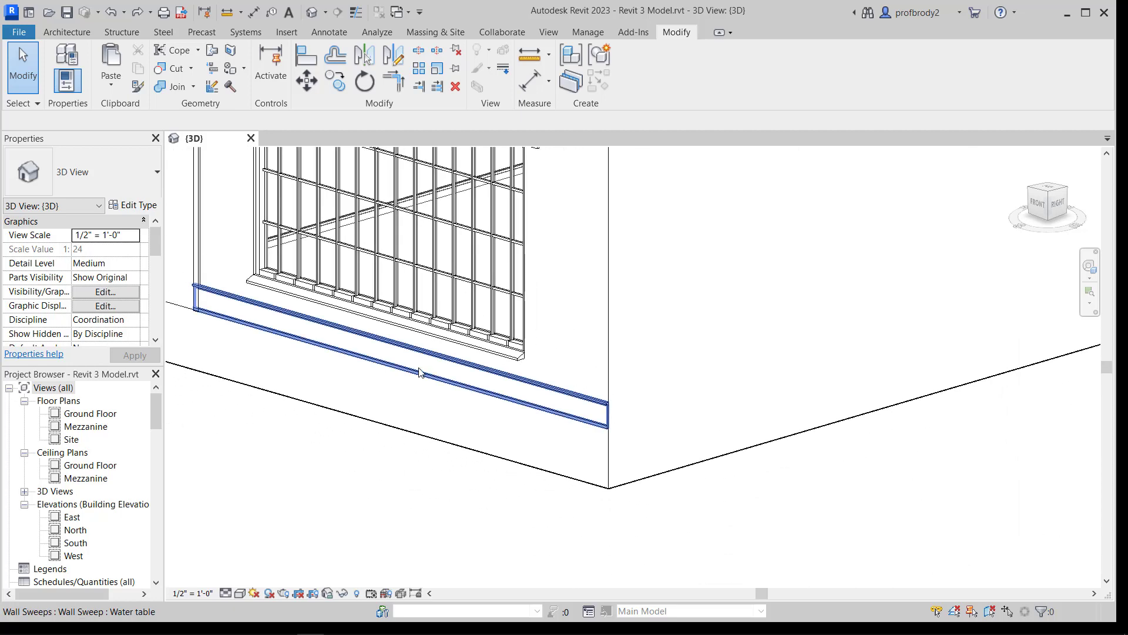
left_click(414, 355)
scroll(422, 406, "down", 1)
middle_click_drag(422, 405, 626, 451)
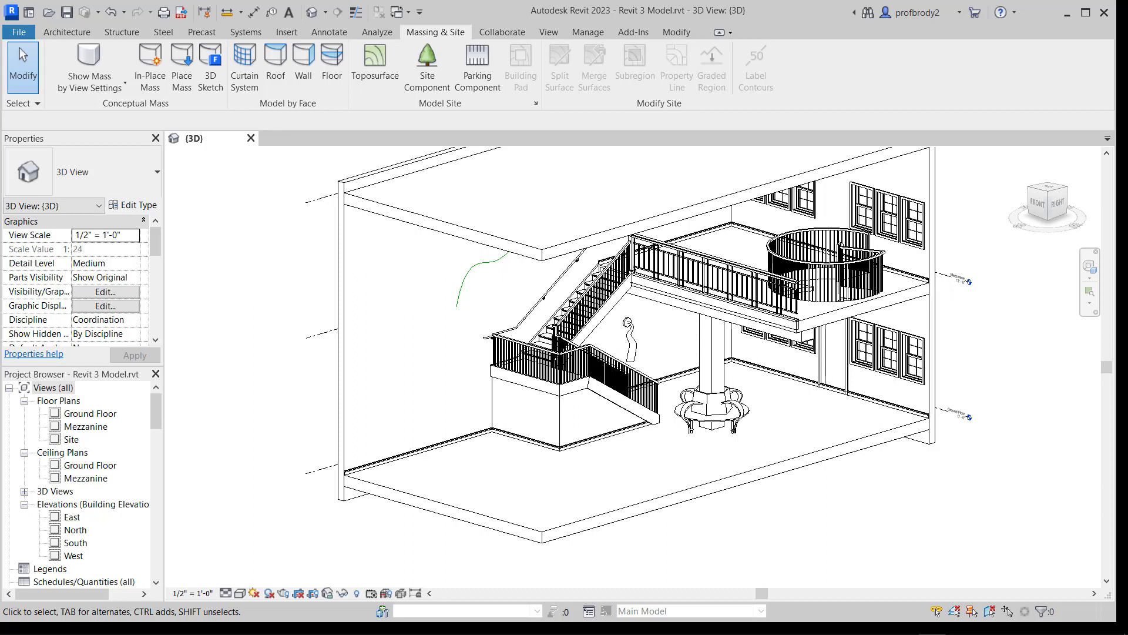
left_click(144, 80)
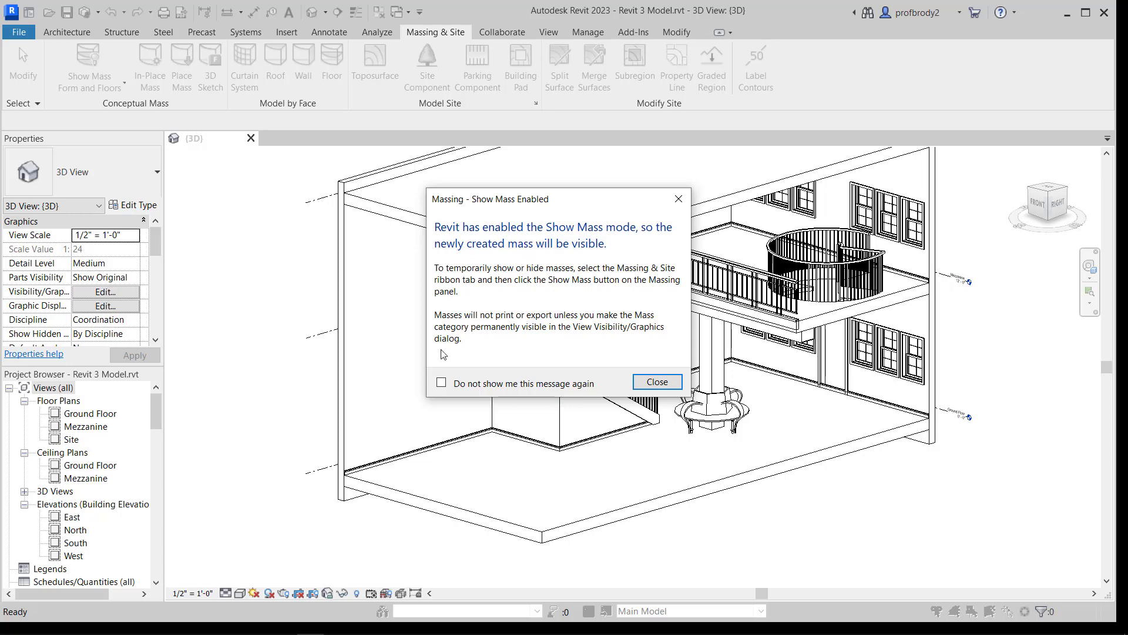
left_click(441, 382)
left_click(647, 385)
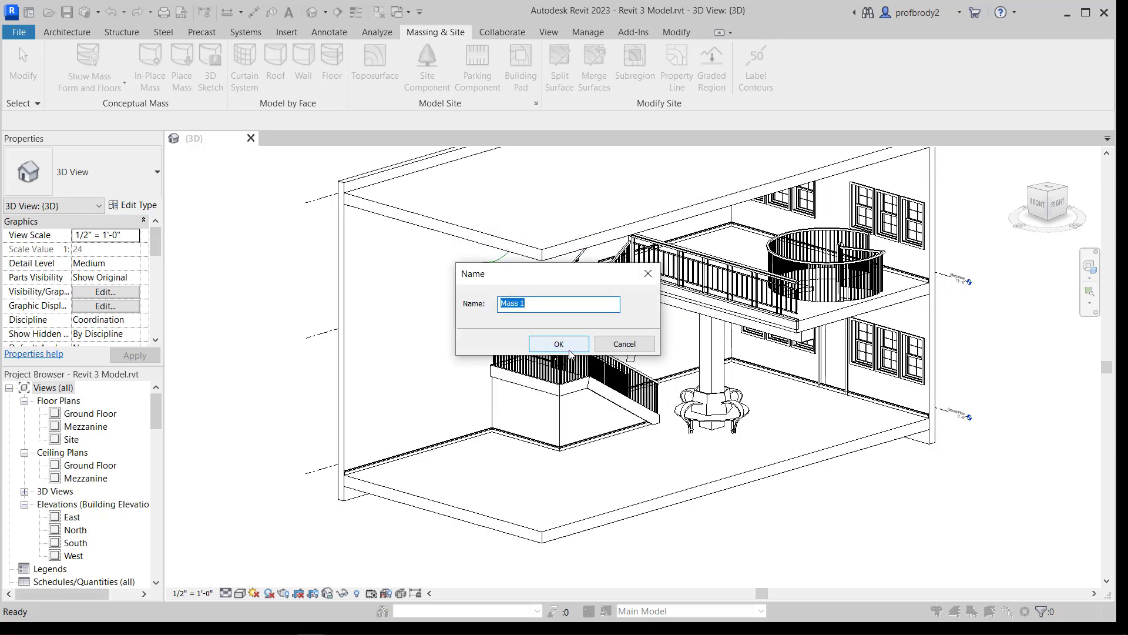
type("sculptur")
left_click(564, 347)
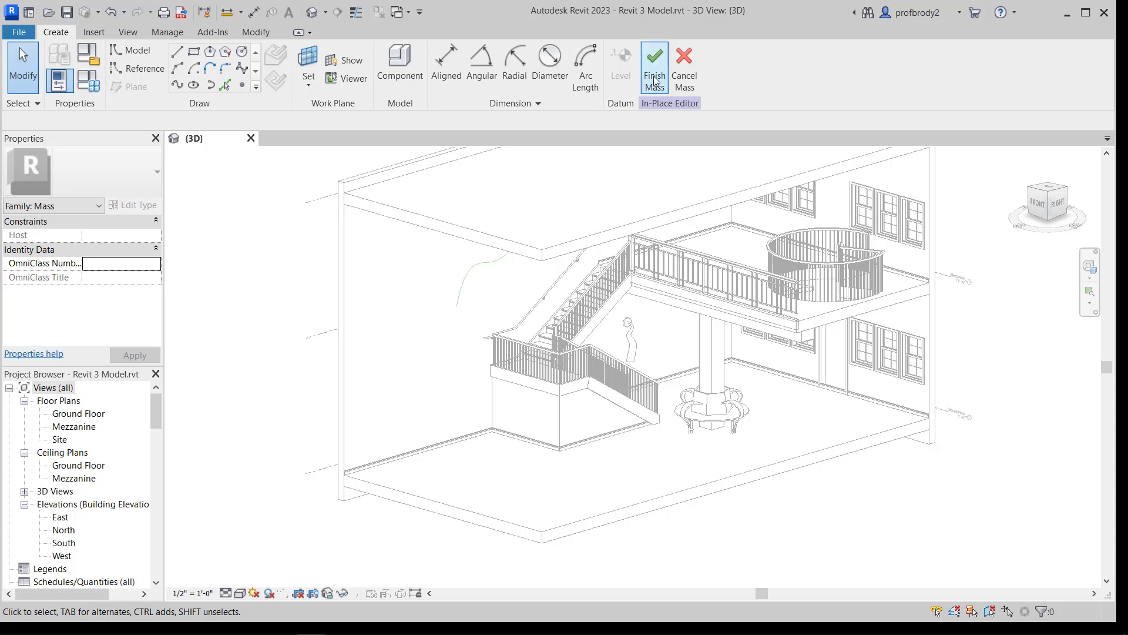
left_click(676, 75)
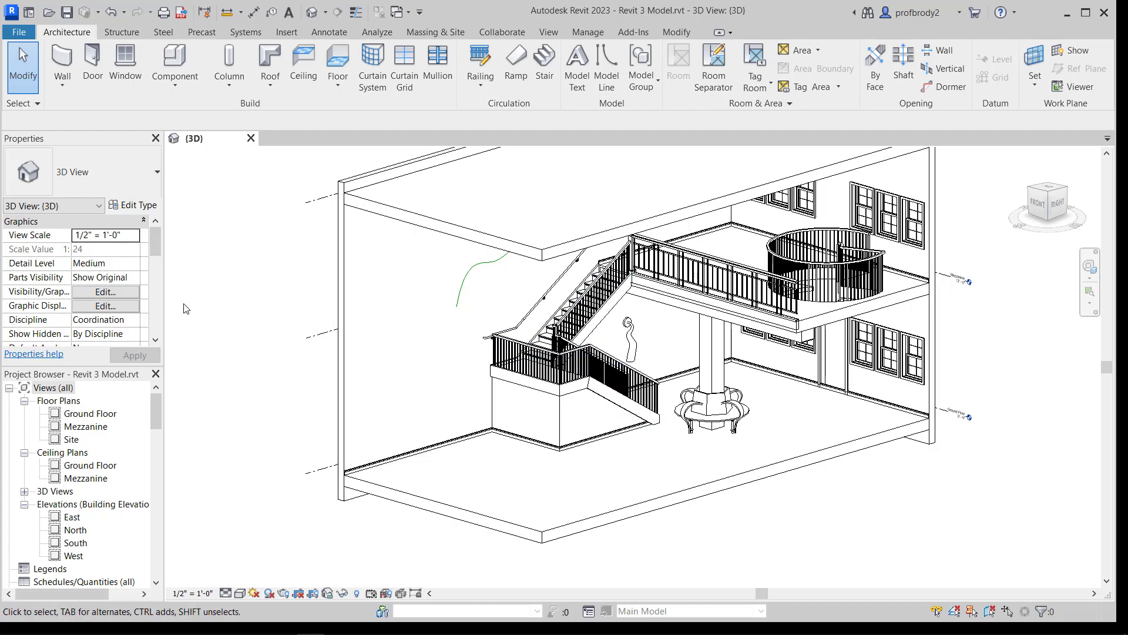
Step: Turn on the Mass category's visibility in the 3D view's Visibility/Graphic Overrides and apply the change
left_click(118, 292)
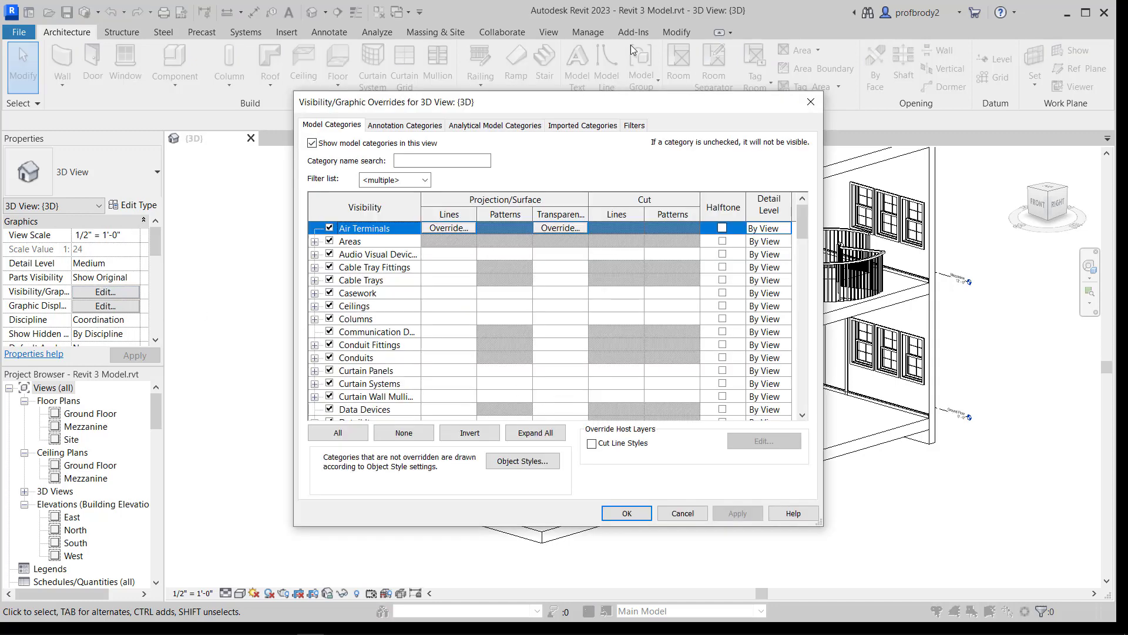
left_click_drag(640, 93, 641, 2)
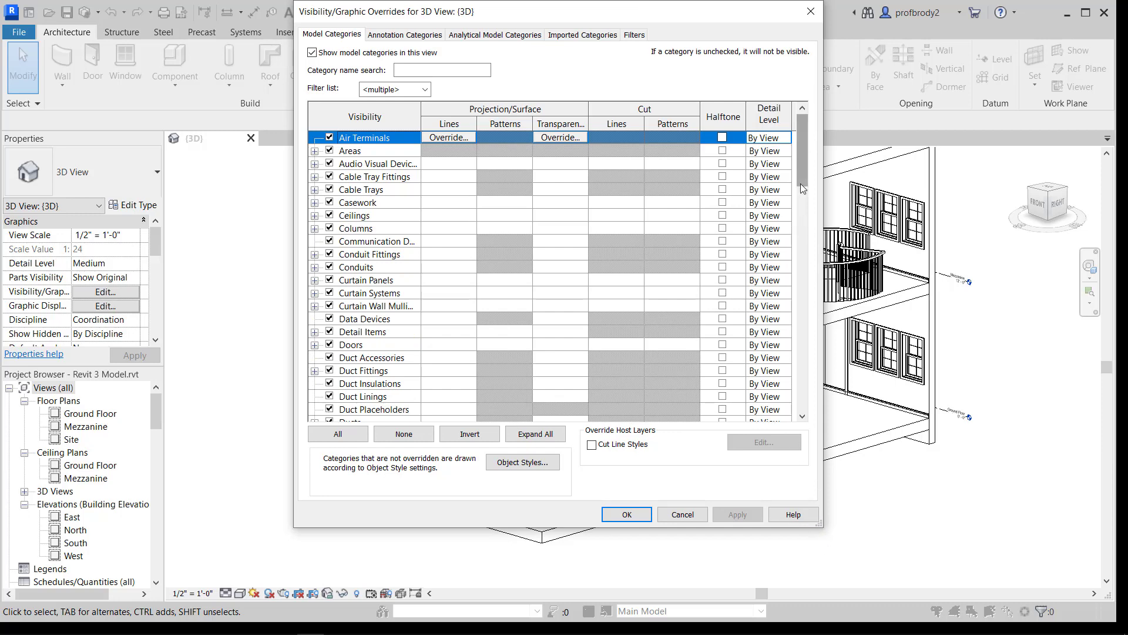
left_click_drag(799, 177, 805, 256)
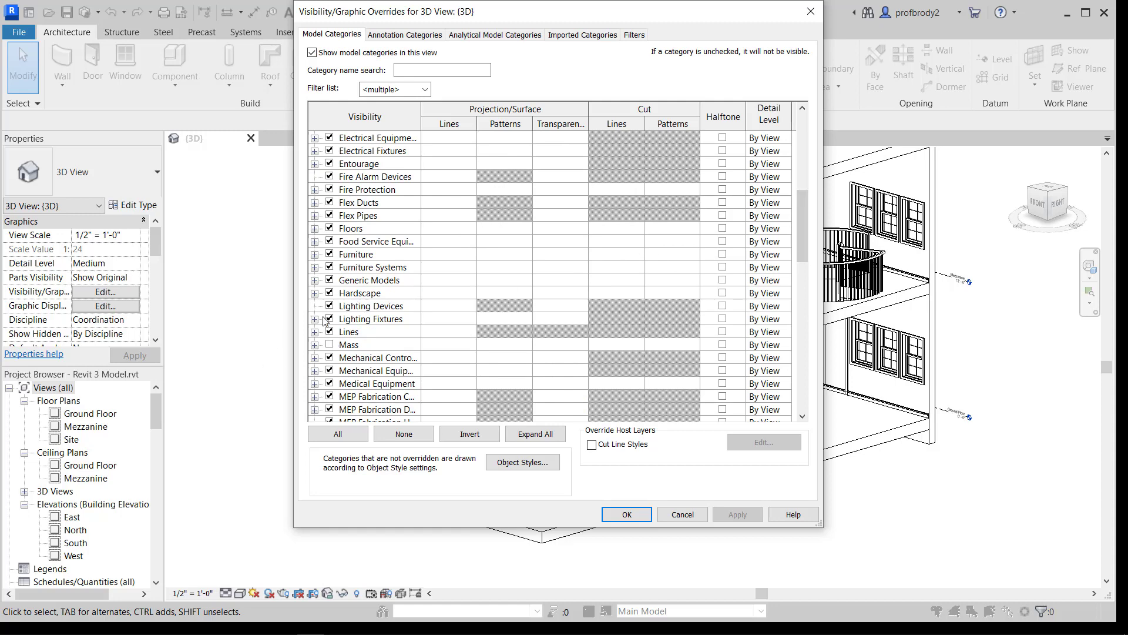
left_click(329, 346)
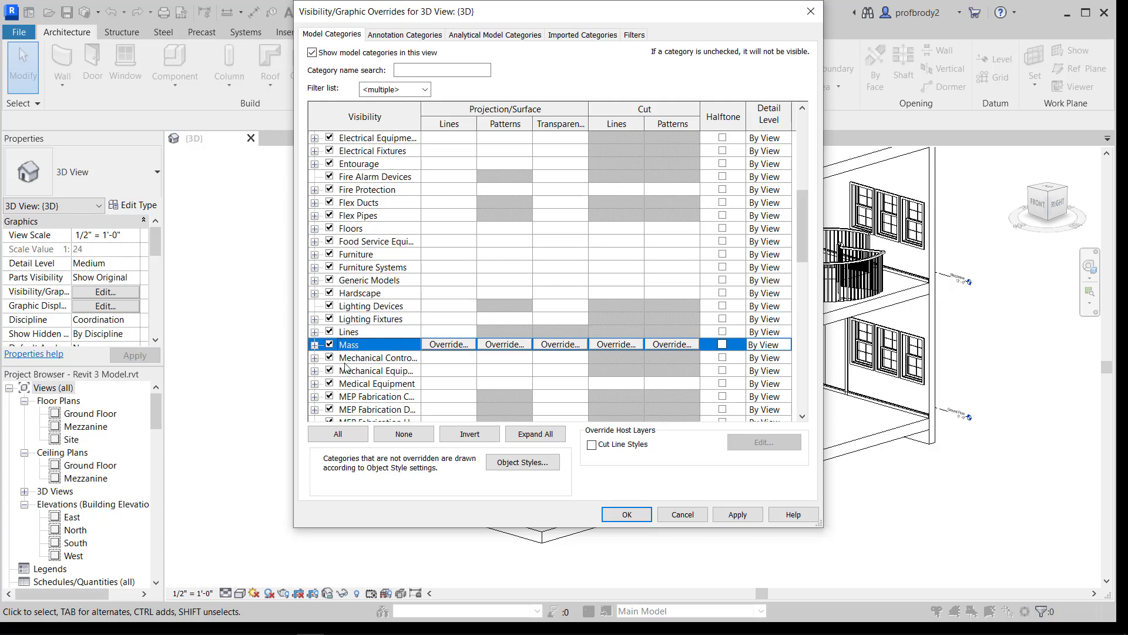
left_click(738, 514)
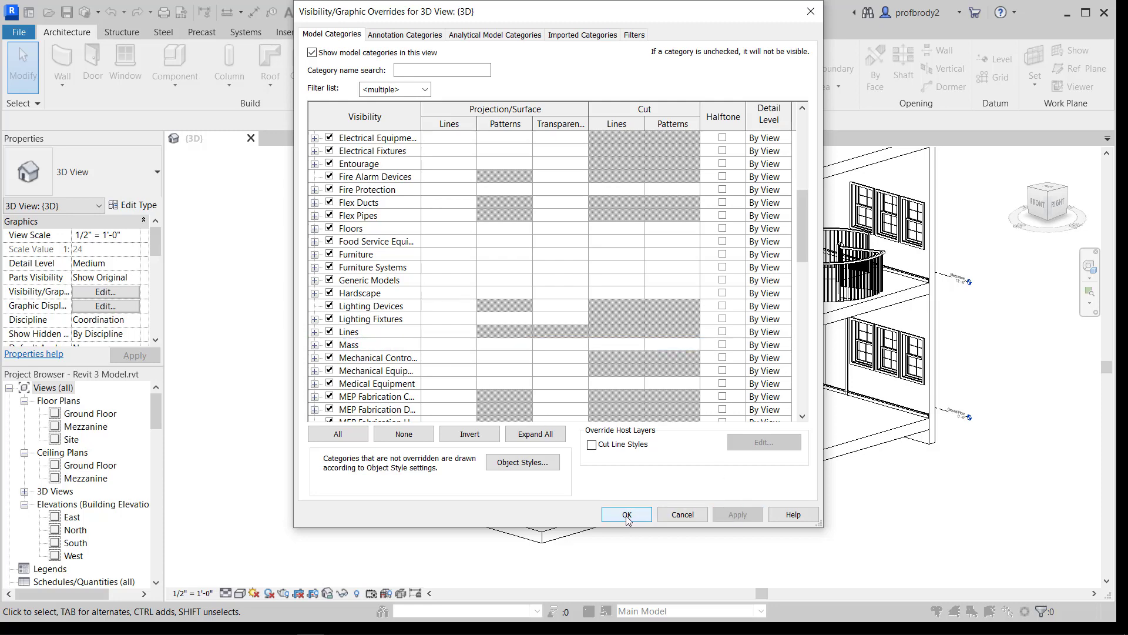
left_click(626, 514)
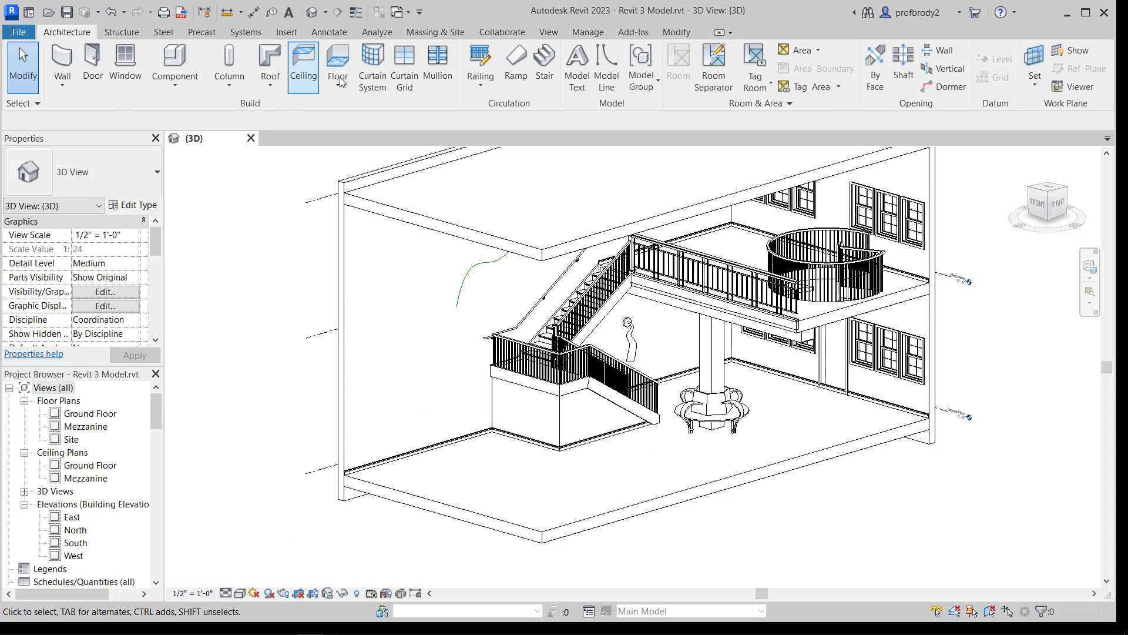
Step: Start a new in-place mass named Sculpture
left_click(435, 32)
left_click(164, 66)
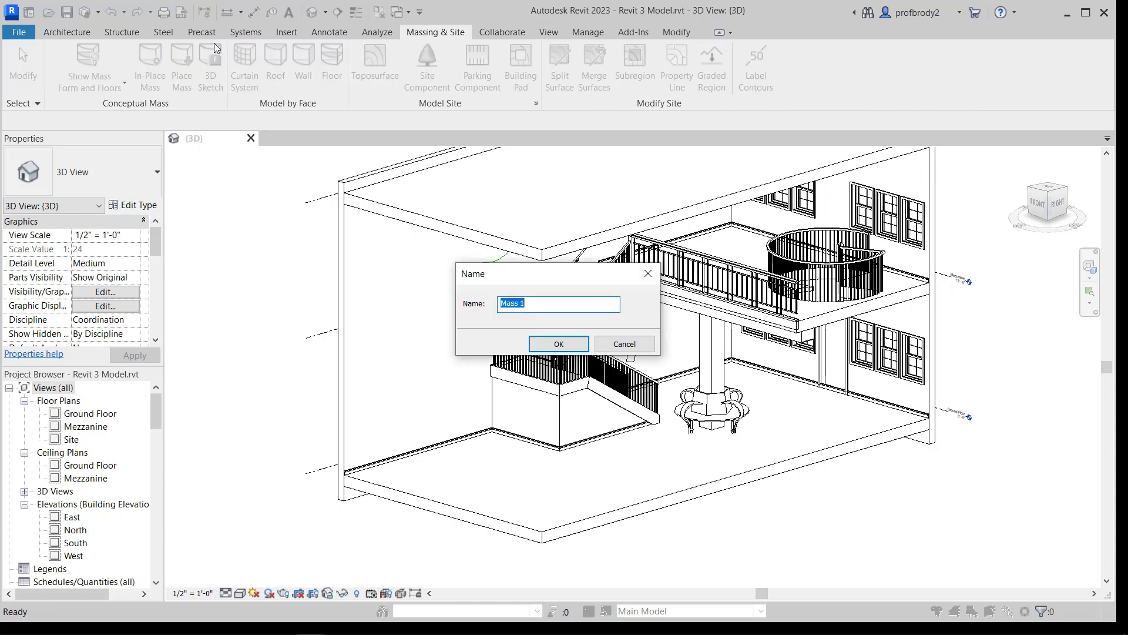
type("Sc")
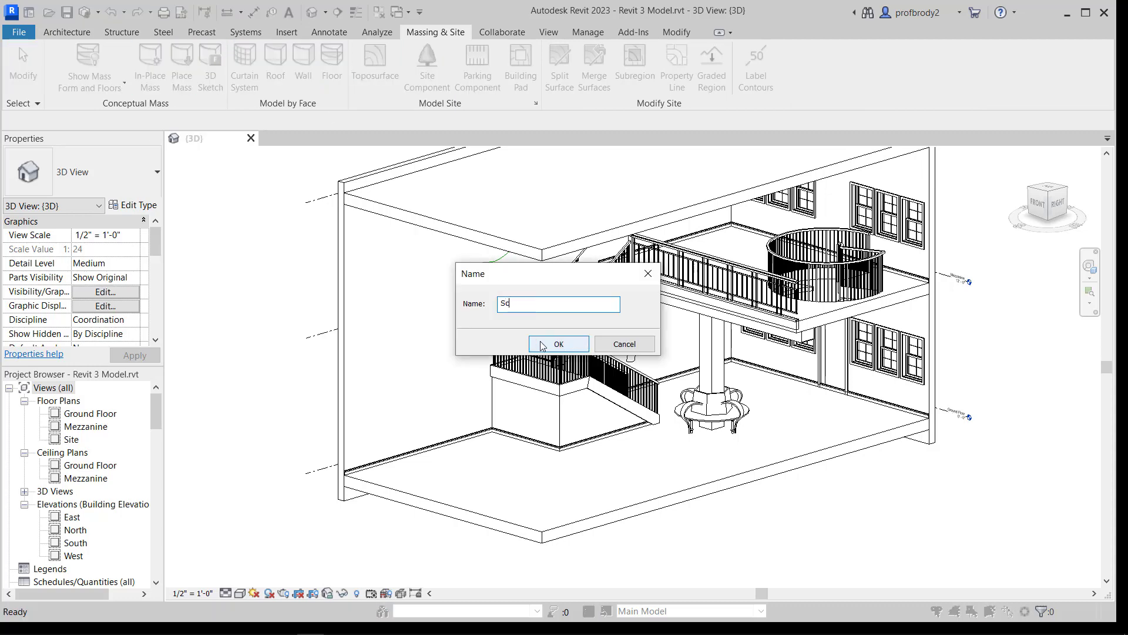
type("ulpture")
left_click(558, 343)
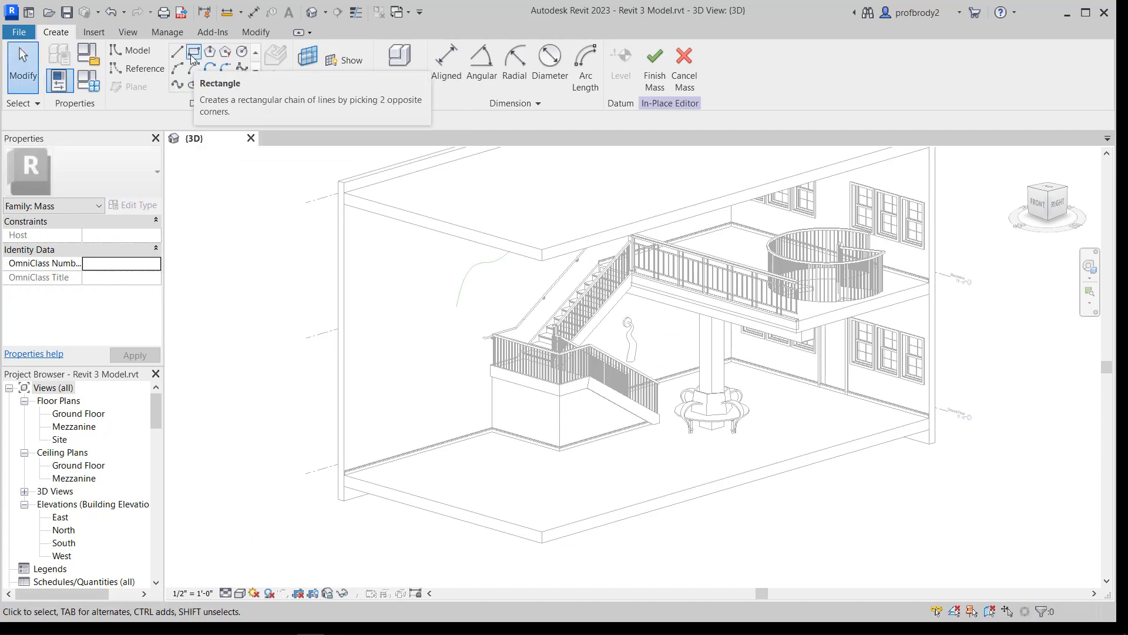
Step: Draw a model-line rectangle about 5'-6" by 3'-0" on the ground floor in front of the stair landing
left_click(194, 52)
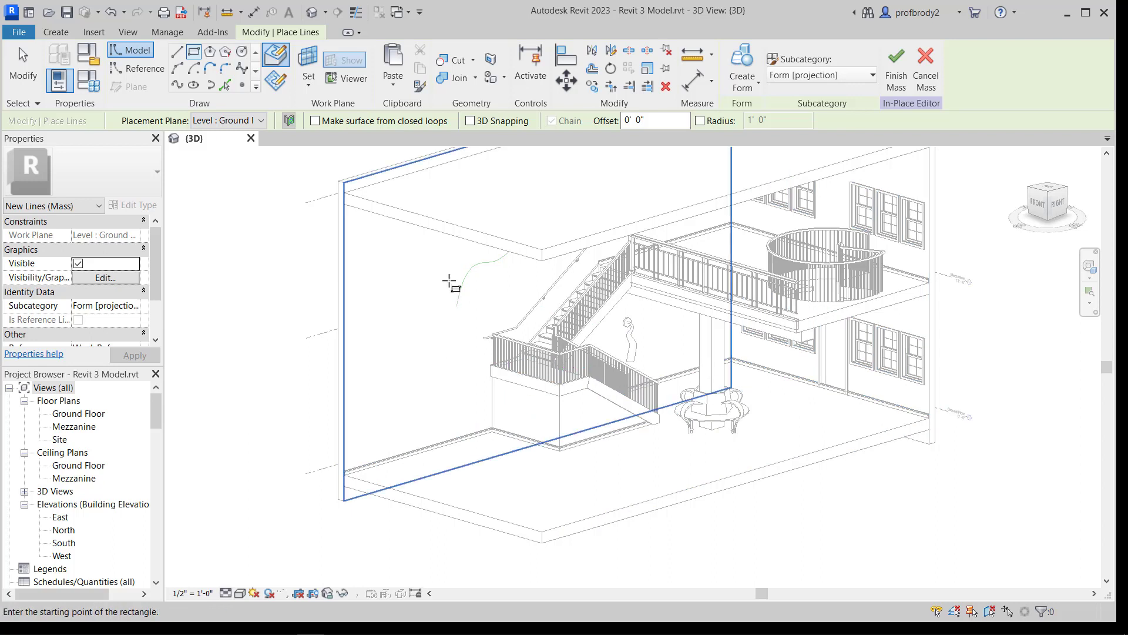
left_click(515, 471)
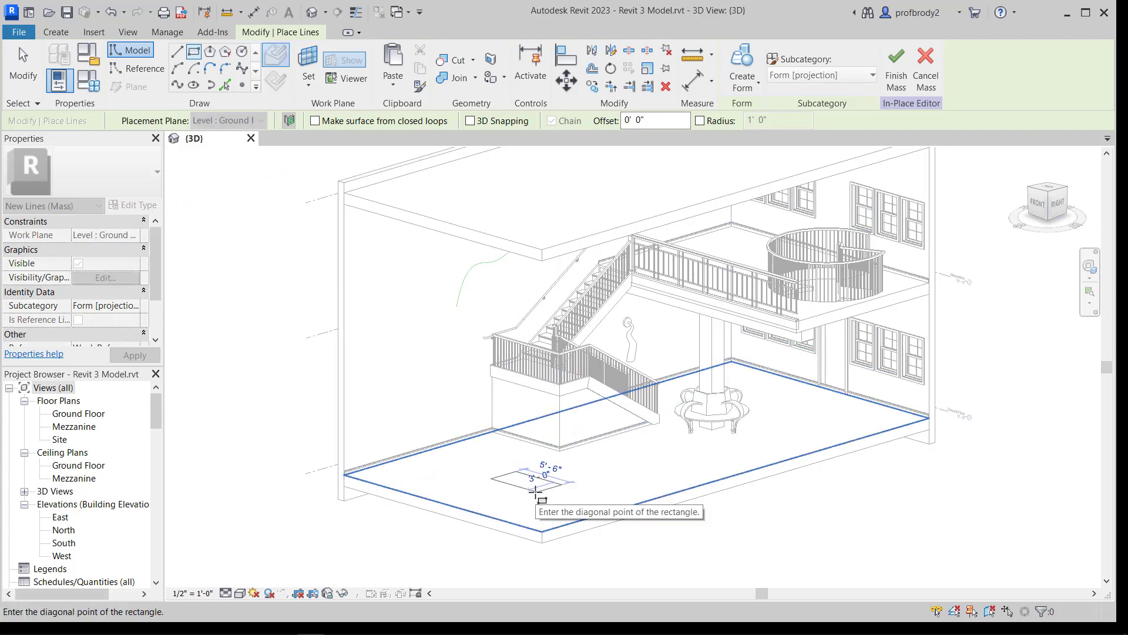
left_click(533, 490)
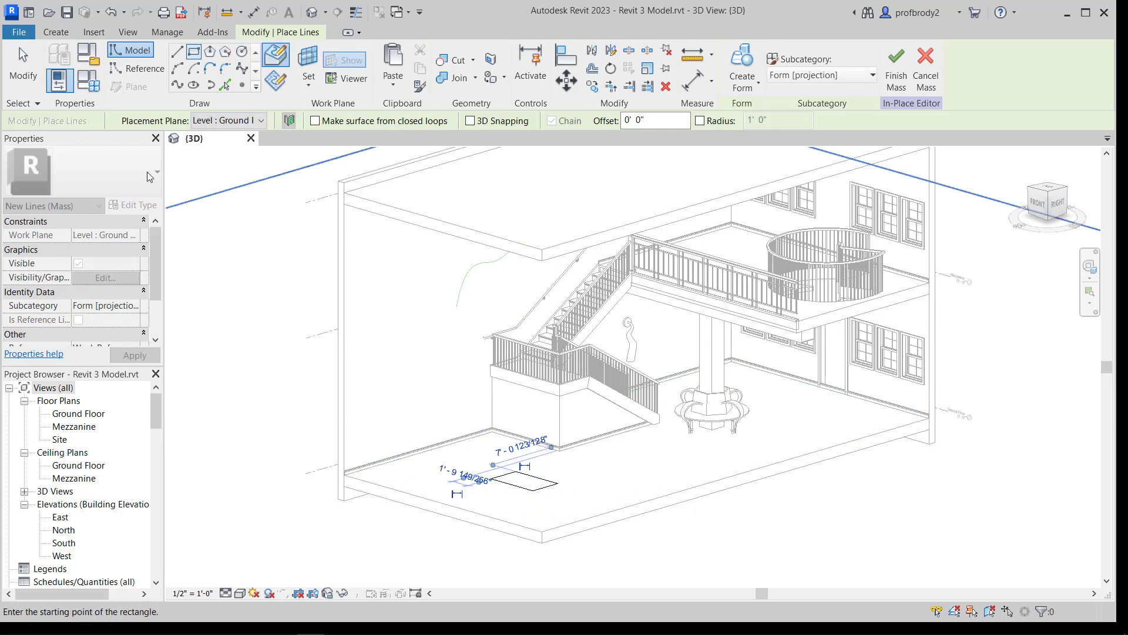
left_click(36, 62)
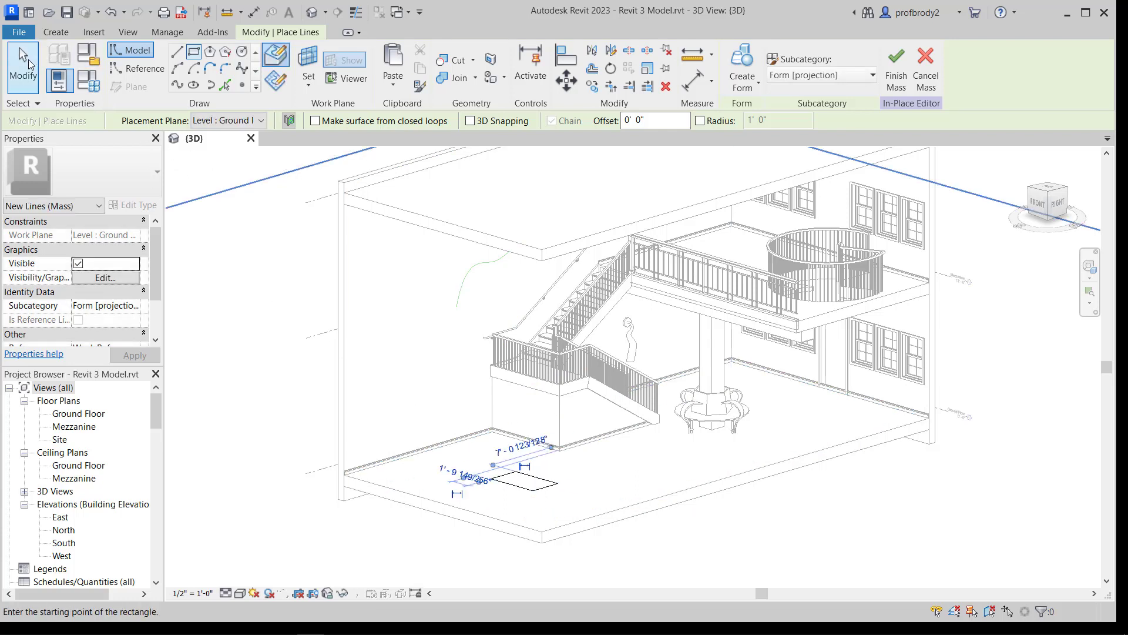
Step: Reshape the floor rectangle into an irregular quadrilateral by moving three of its corners inward
left_click(521, 490)
scroll(521, 491, "up", 5)
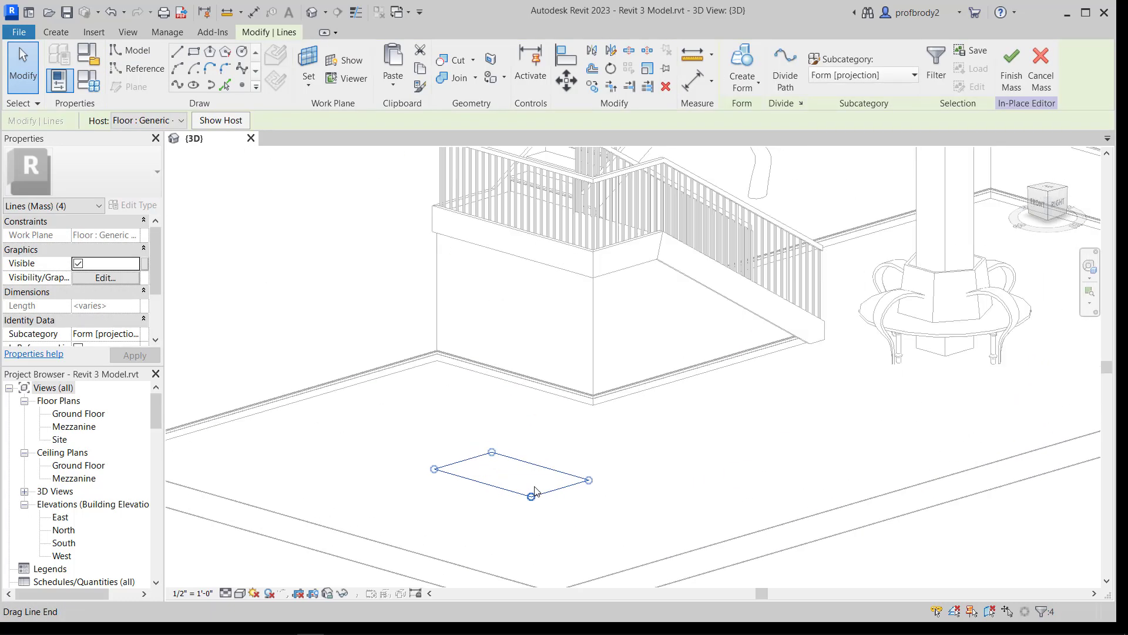
scroll(535, 503, "up", 1)
left_click_drag(533, 501, 513, 494)
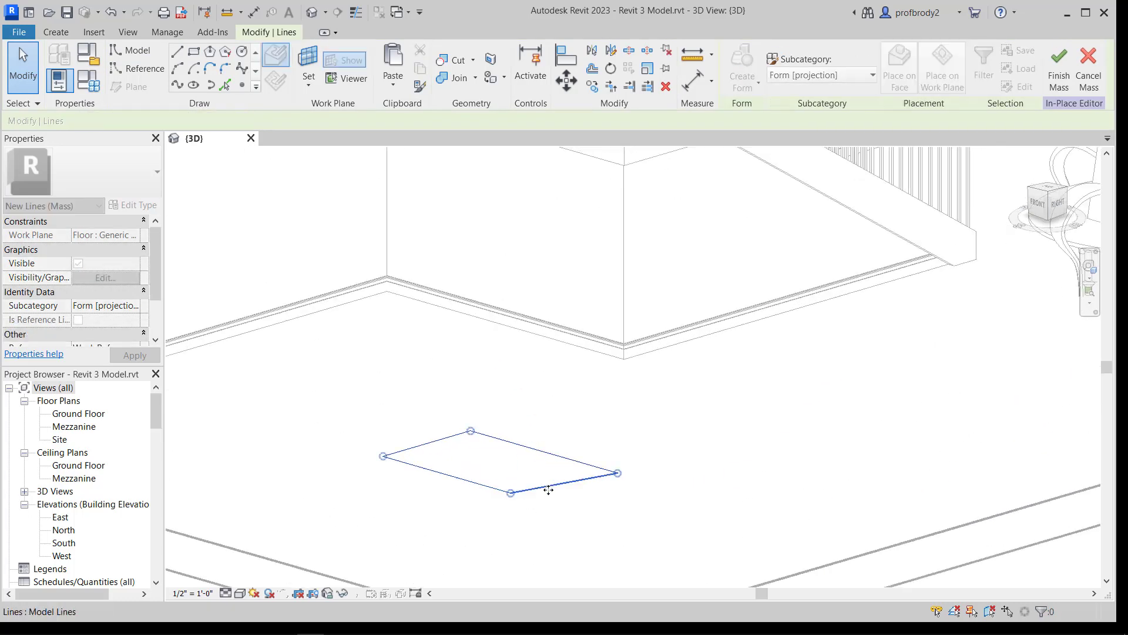
left_click_drag(617, 476, 585, 448)
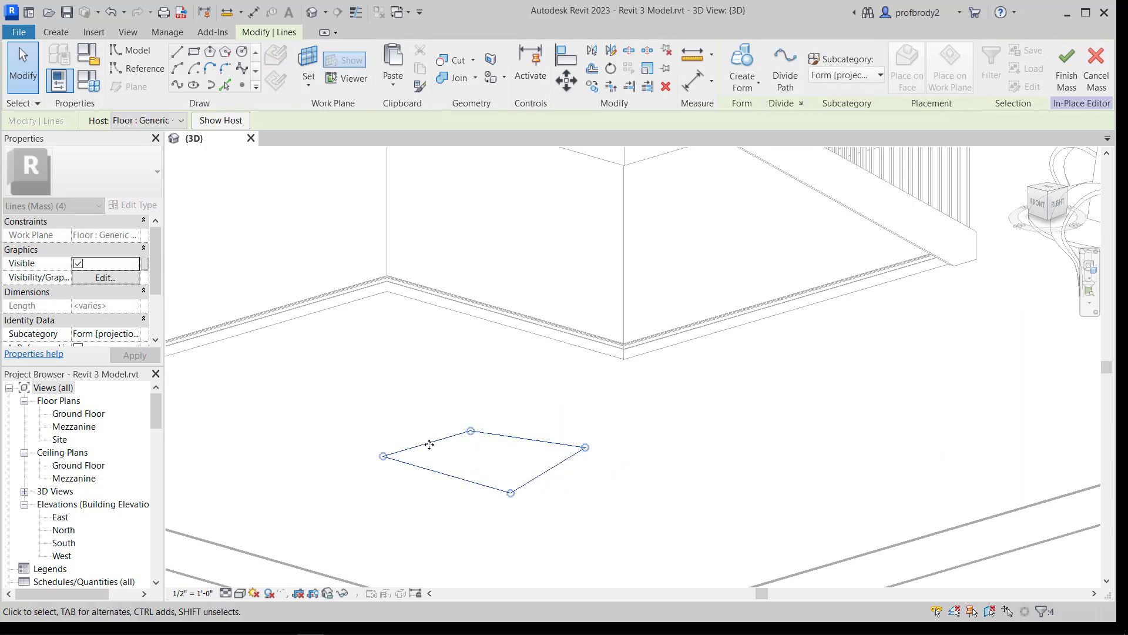
left_click_drag(386, 459, 416, 470)
scroll(465, 418, "down", 2)
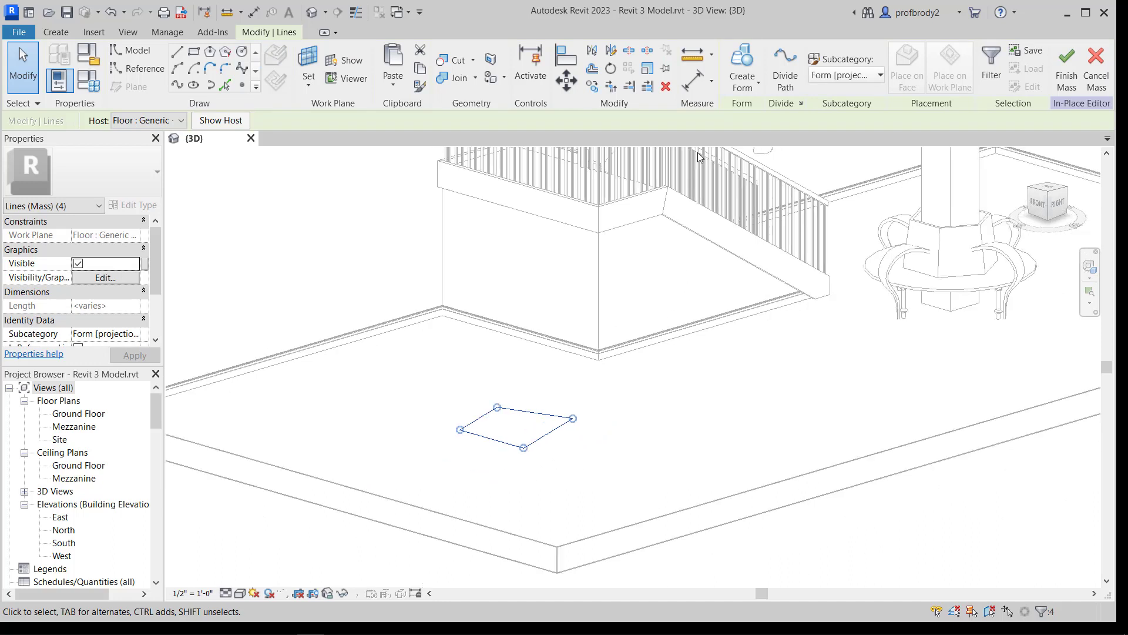
Step: Create a solid form from the quadrilateral sketch on the floor
left_click(745, 87)
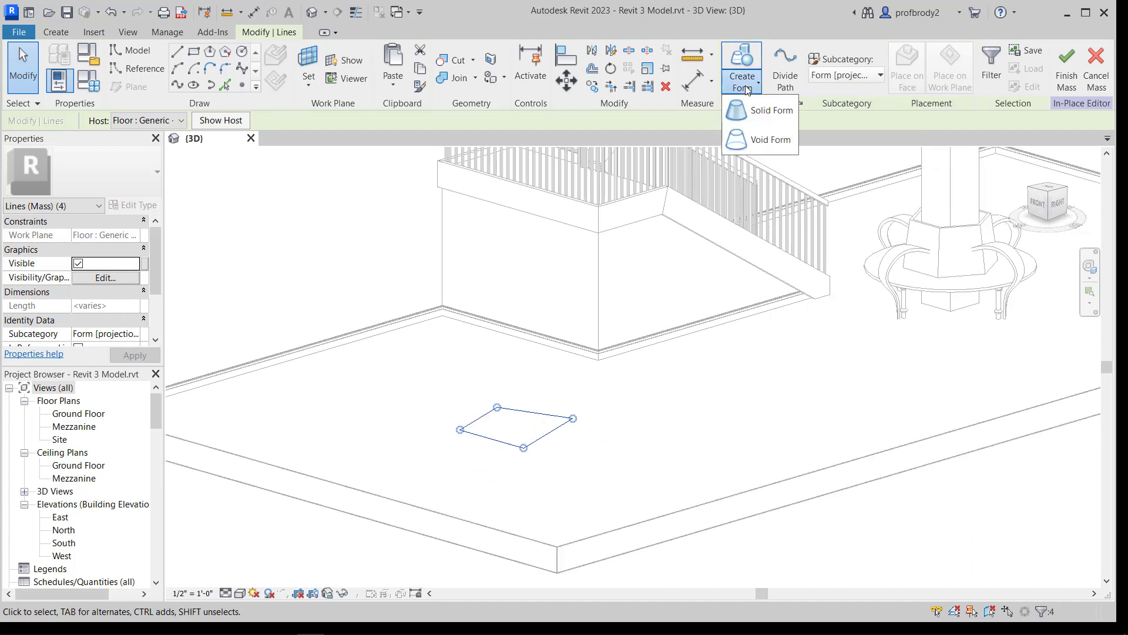
left_click(754, 119)
scroll(513, 393, "down", 2)
scroll(513, 393, "down", 1)
middle_click_drag(525, 421, 548, 503)
scroll(536, 451, "up", 2)
scroll(537, 449, "down", 3)
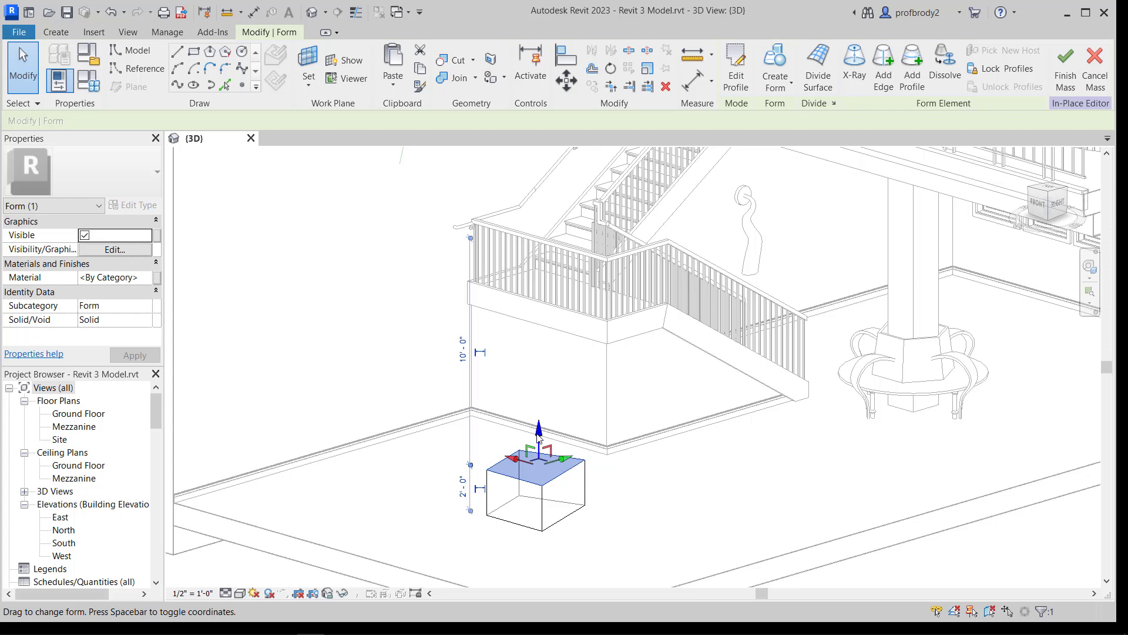
Step: Pull the form's top face upward to make a column about 6'-10" high
left_click_drag(538, 438, 520, 293)
scroll(569, 411, "up", 1)
scroll(543, 447, "up", 1)
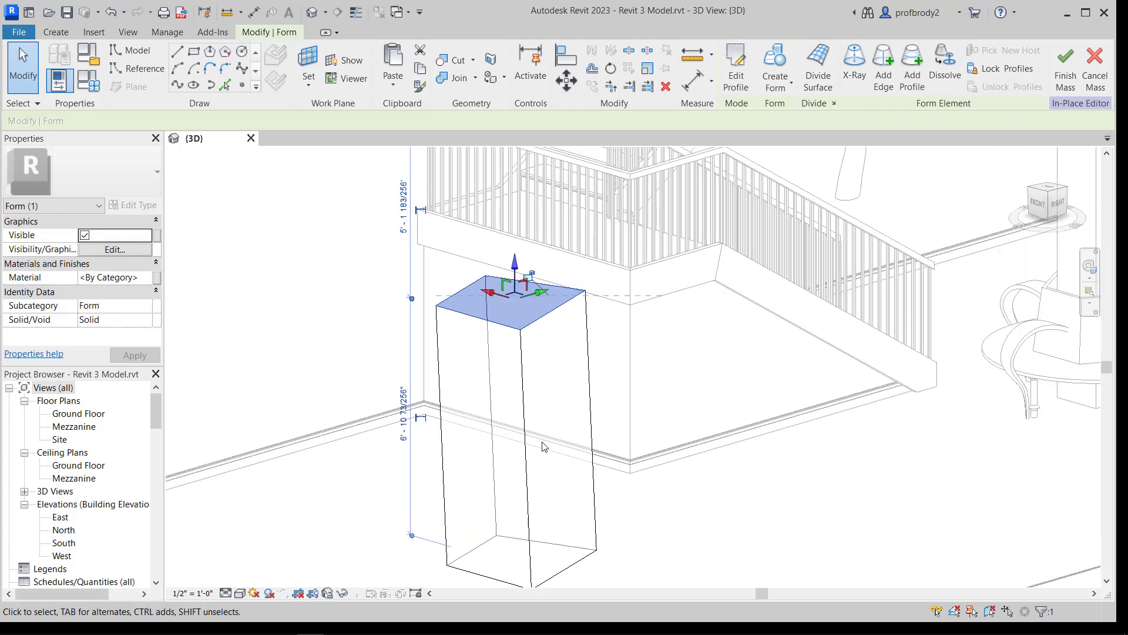
middle_click_drag(542, 446, 542, 427)
middle_click_drag(468, 465, 356, 403, "shift")
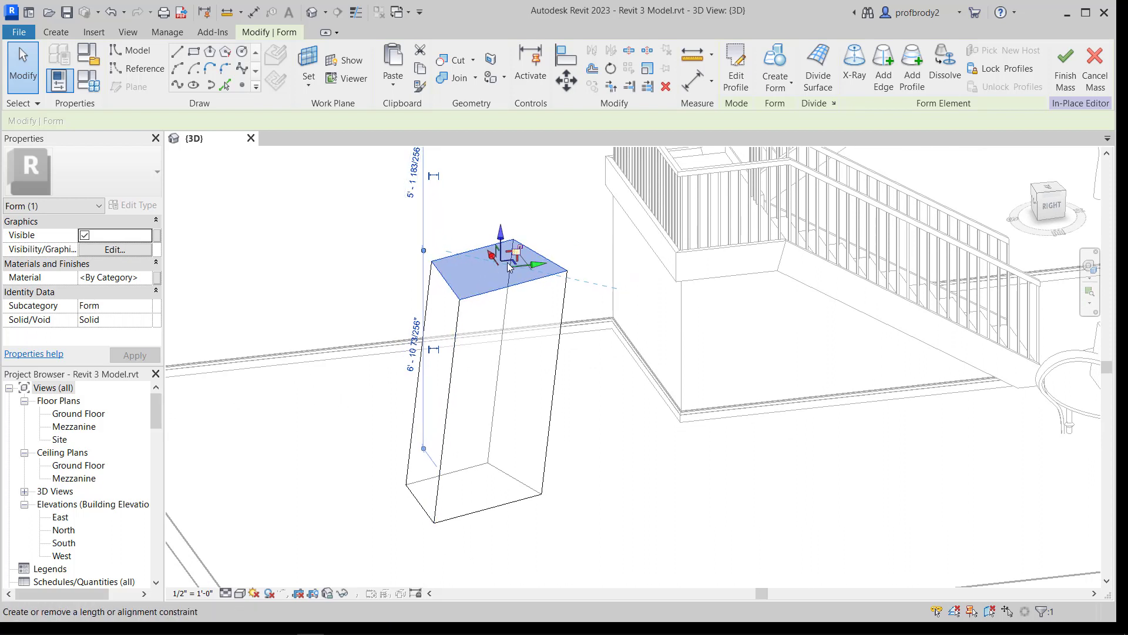
Step: Move one outer vertex of the column's top face inward to skew the top outline
left_click(460, 244)
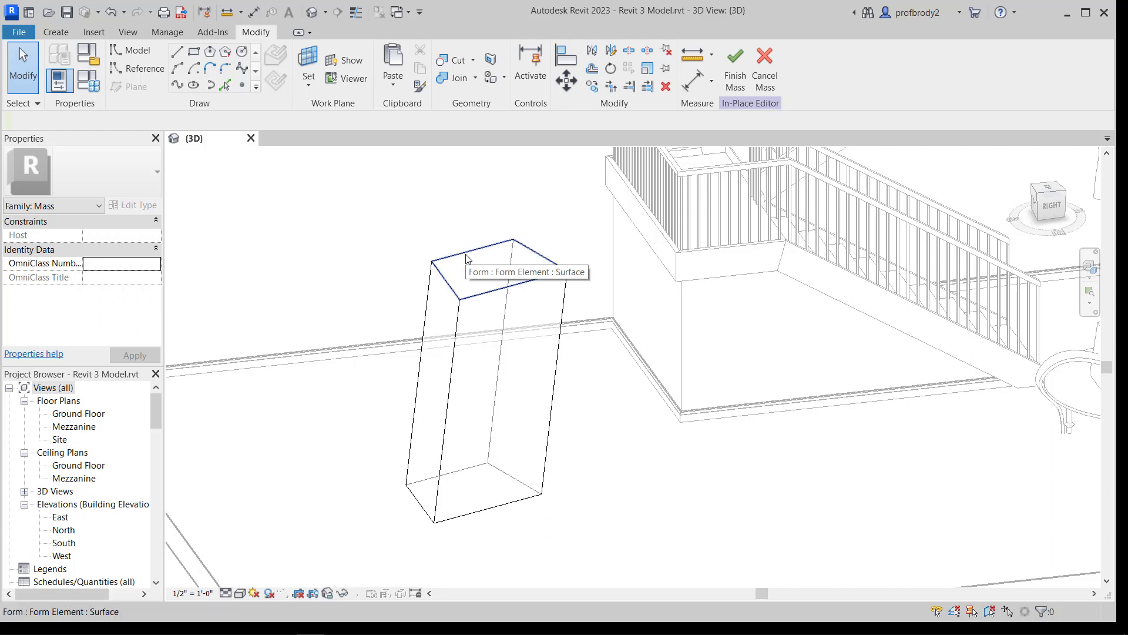
left_click(432, 261)
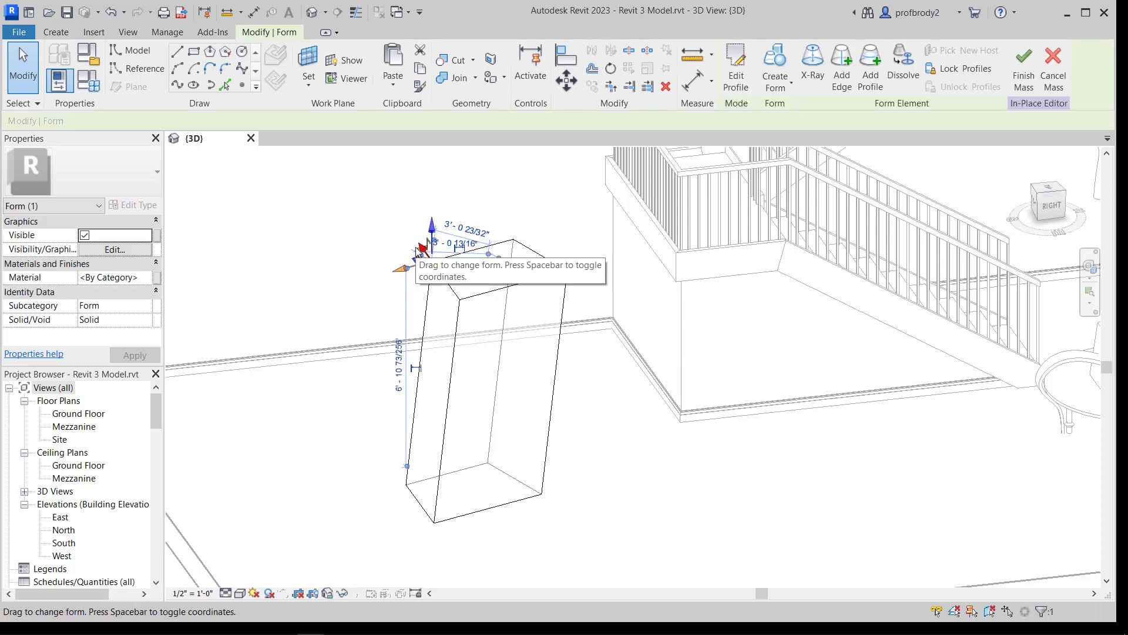
left_click_drag(423, 250, 441, 271)
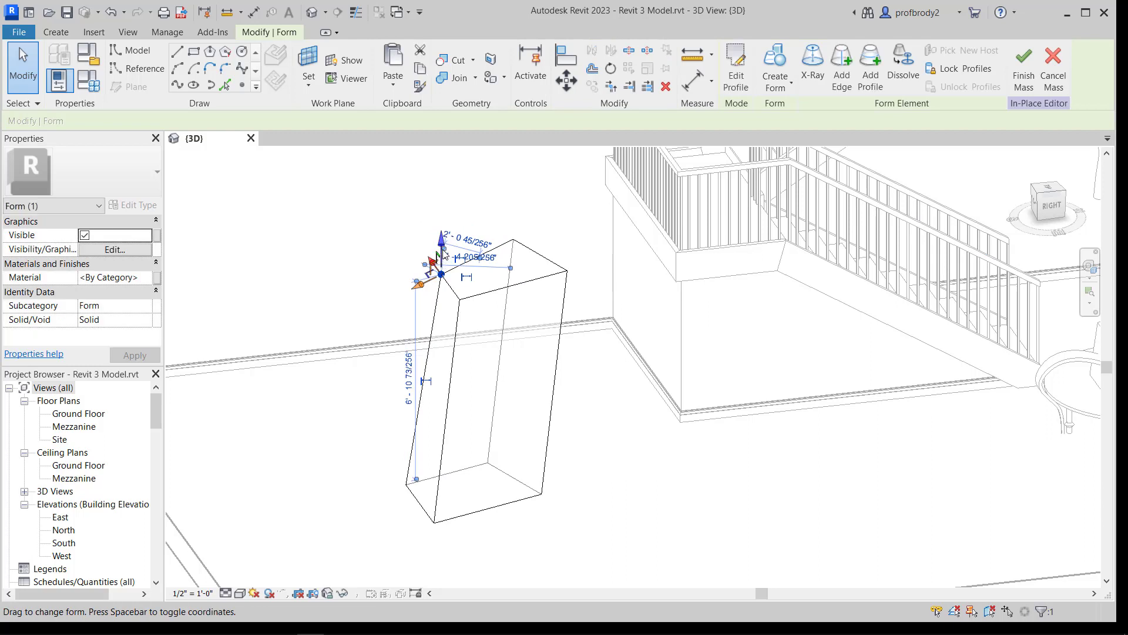
left_click(481, 227)
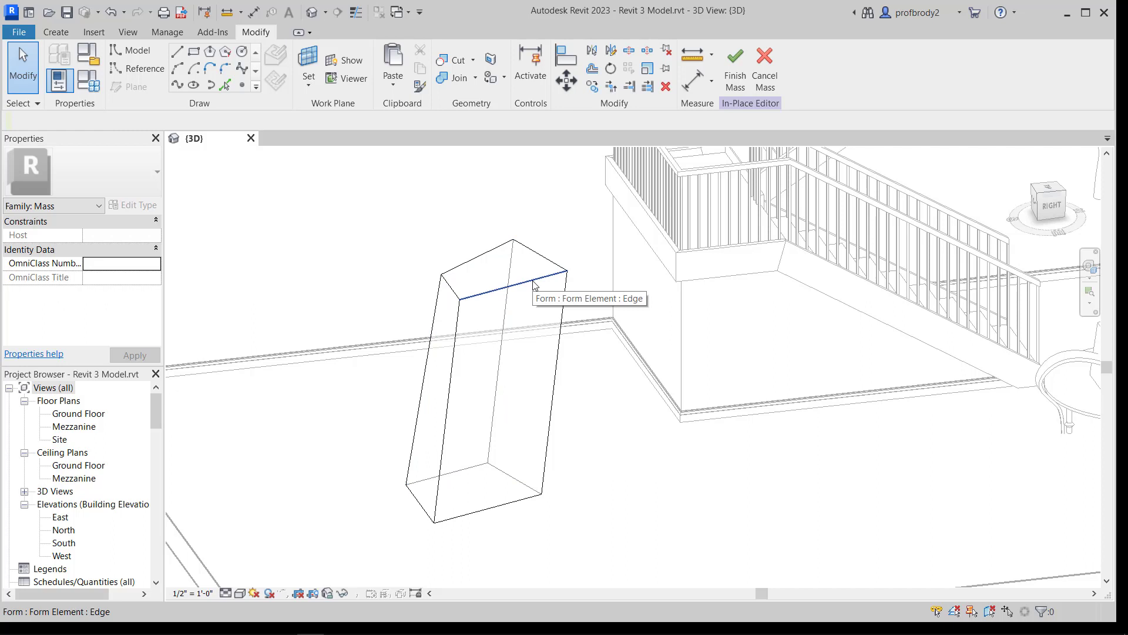
Step: Select the column's near side surface and pull it outward to about 4'-10" from the opposite side
key("Tab")
key("Tab")
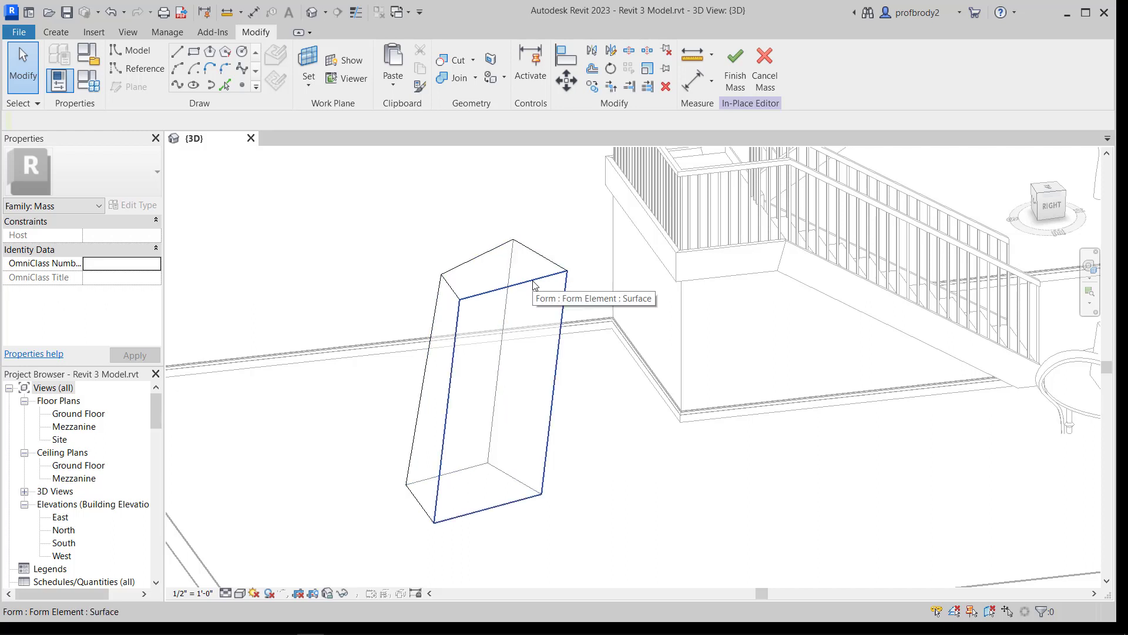
left_click(534, 285)
left_click_drag(520, 407, 546, 424)
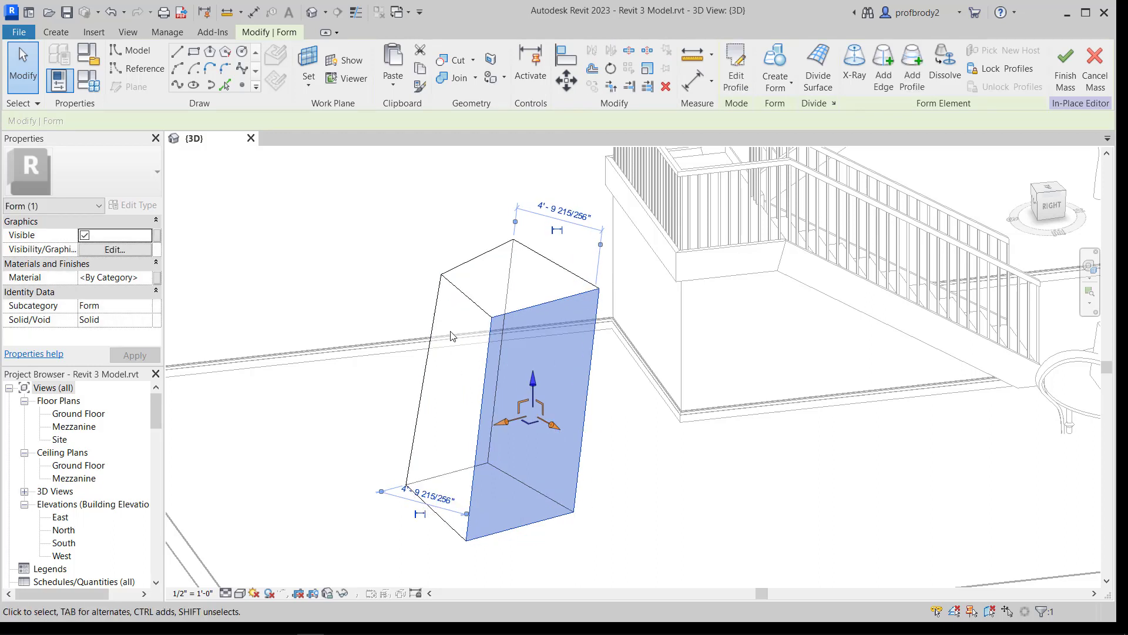
Step: Select the outer edge of the column's top face on the staircase side and pull it inward and upward
left_click(383, 276)
left_click(556, 270)
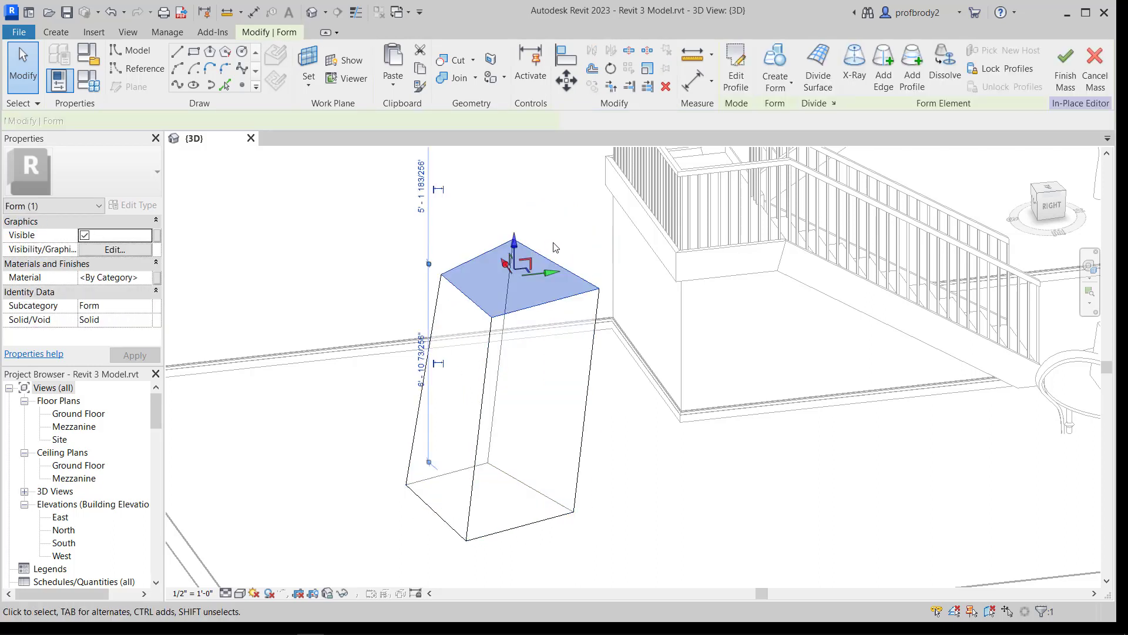
key("Escape")
left_click(559, 265)
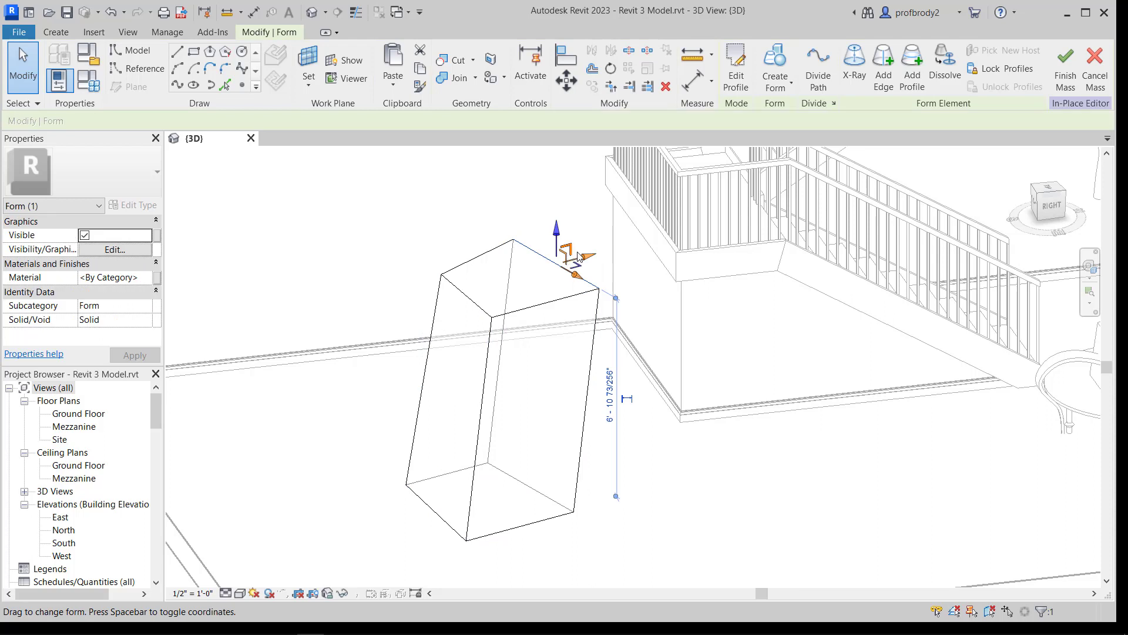
left_click_drag(578, 257, 525, 220)
left_click(418, 242)
Step: Move the nearest corner vertex of the column's top face inward and upward
left_click(492, 318)
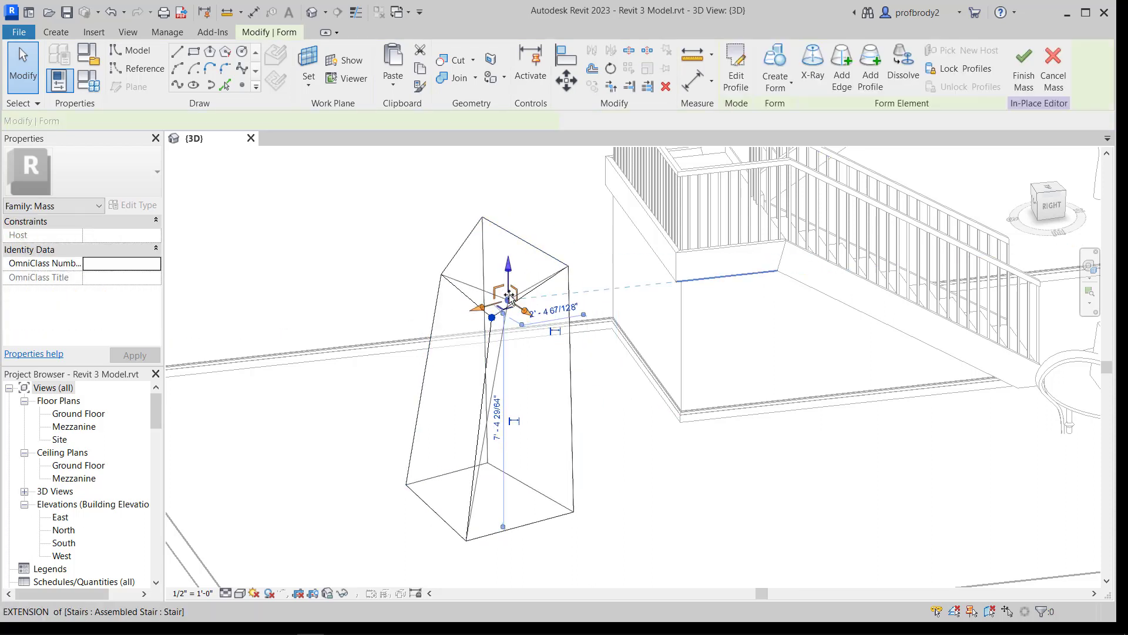
scroll(434, 344, "down", 2)
left_click(416, 302)
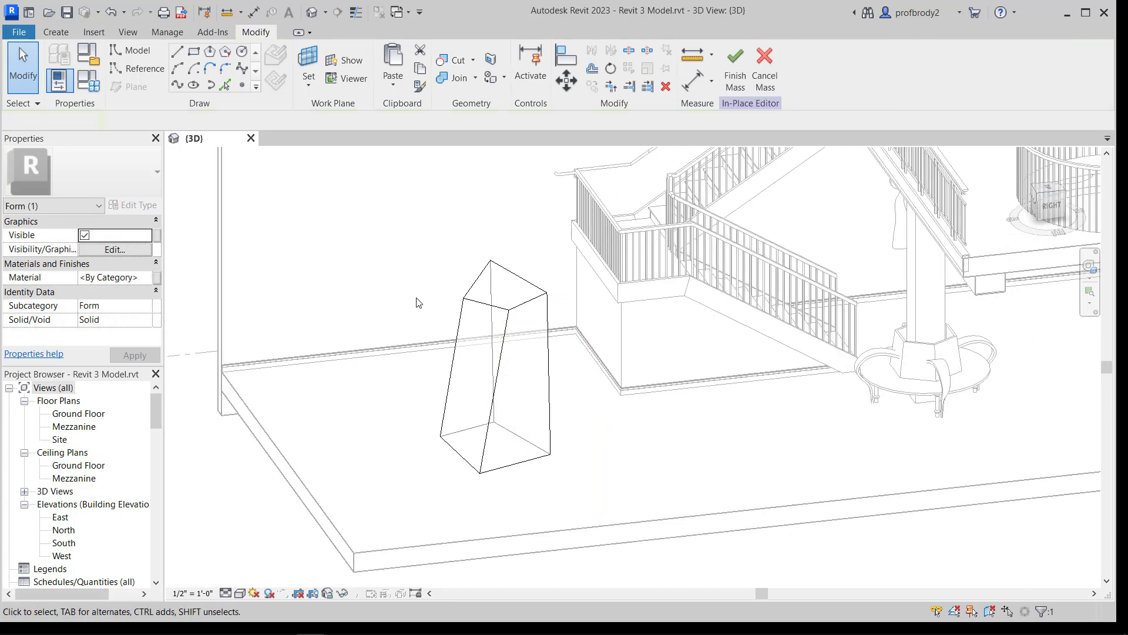
Step: Switch the 3D view to the Shaded visual style
middle_click_drag(496, 398, 434, 400, "shift")
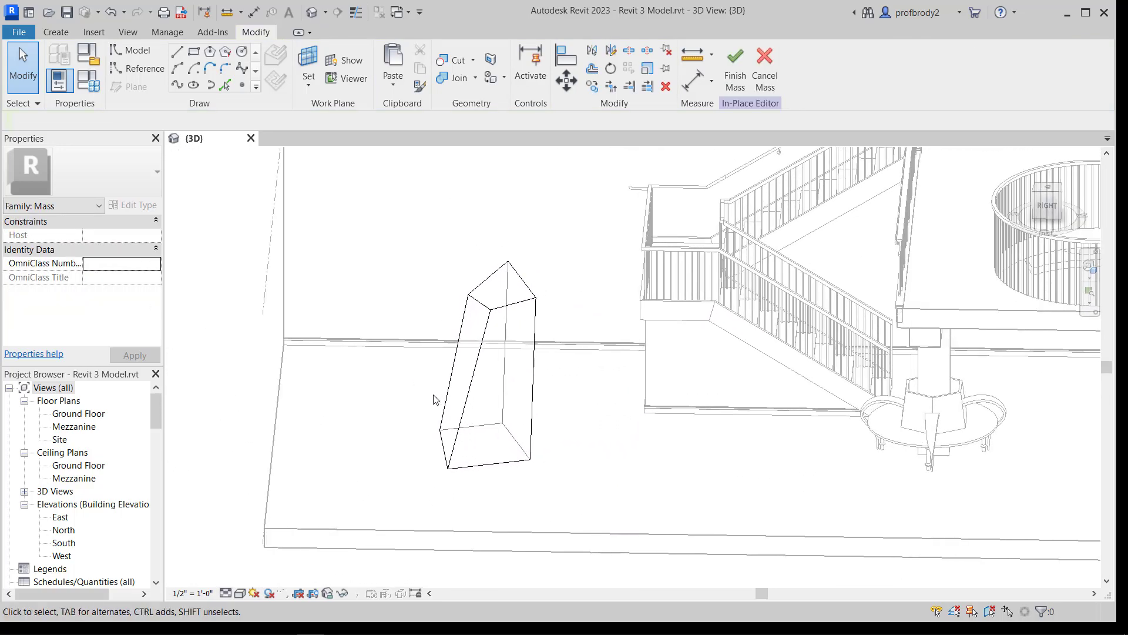
left_click(240, 594)
left_click(252, 547)
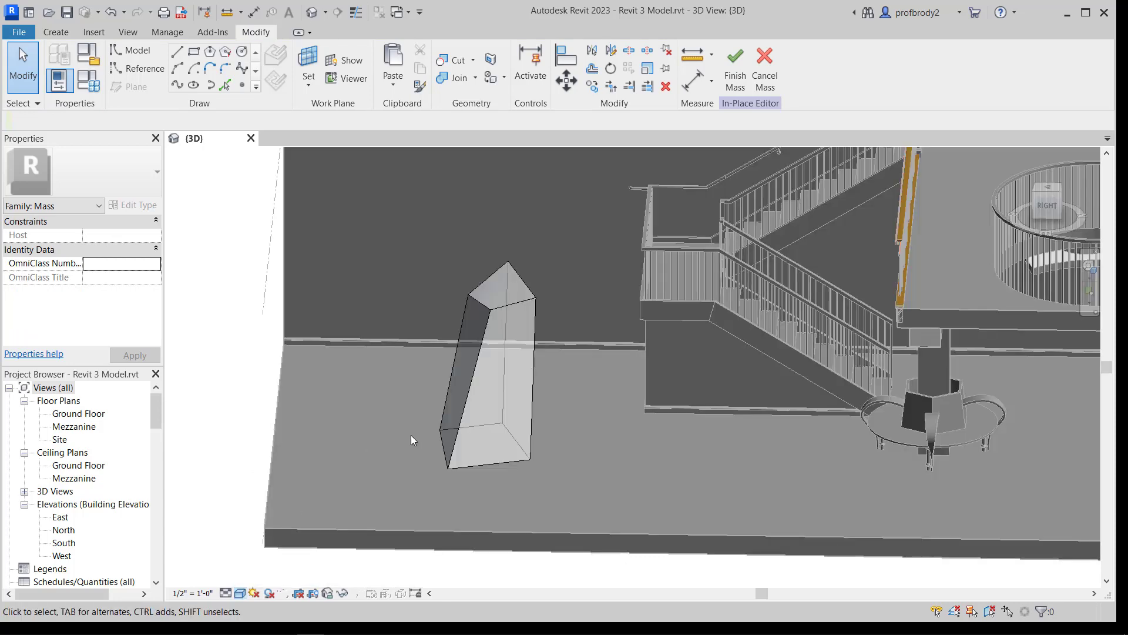
Step: Move the column's near top corner on the staircase side inward and raise it to about 8'-6"
middle_click_drag(410, 435, 374, 527, "shift")
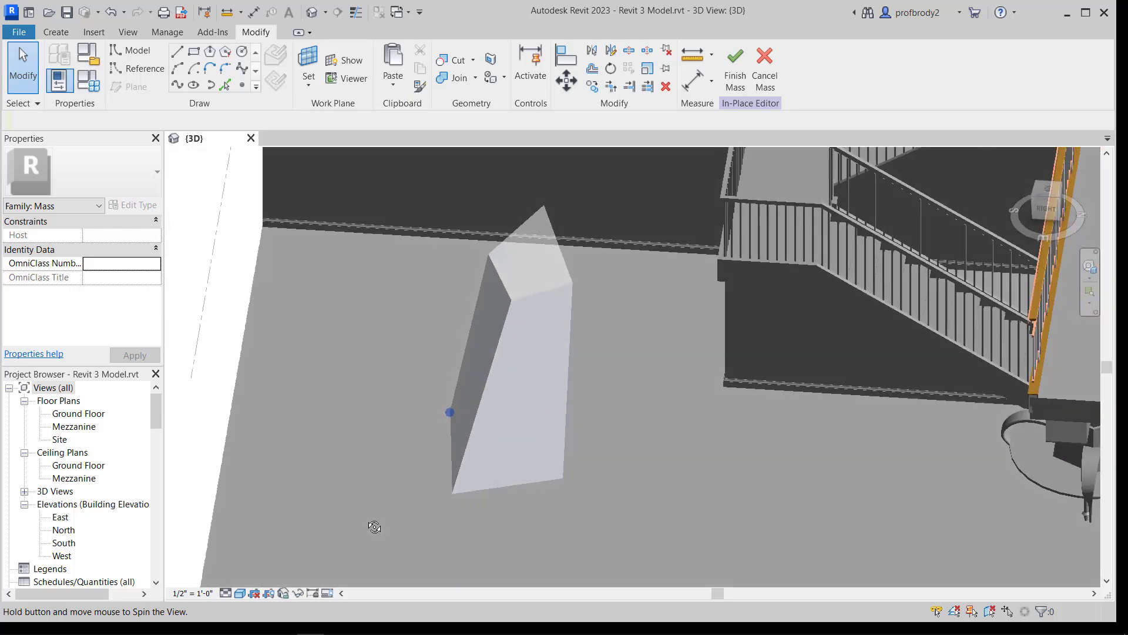
left_click(572, 281)
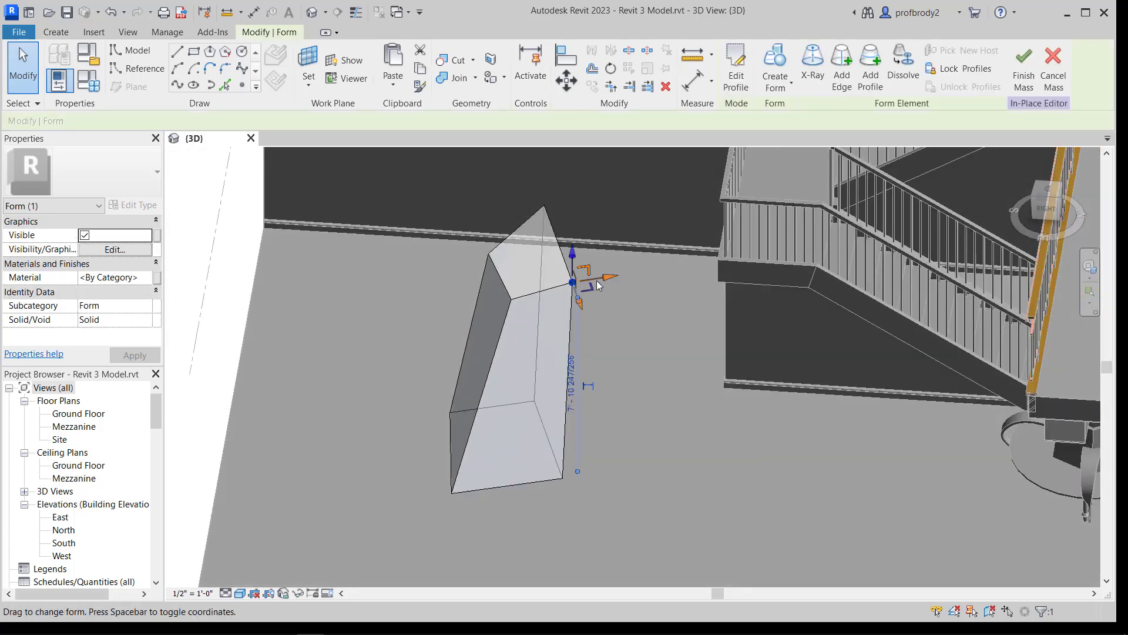
left_click_drag(600, 278, 550, 244)
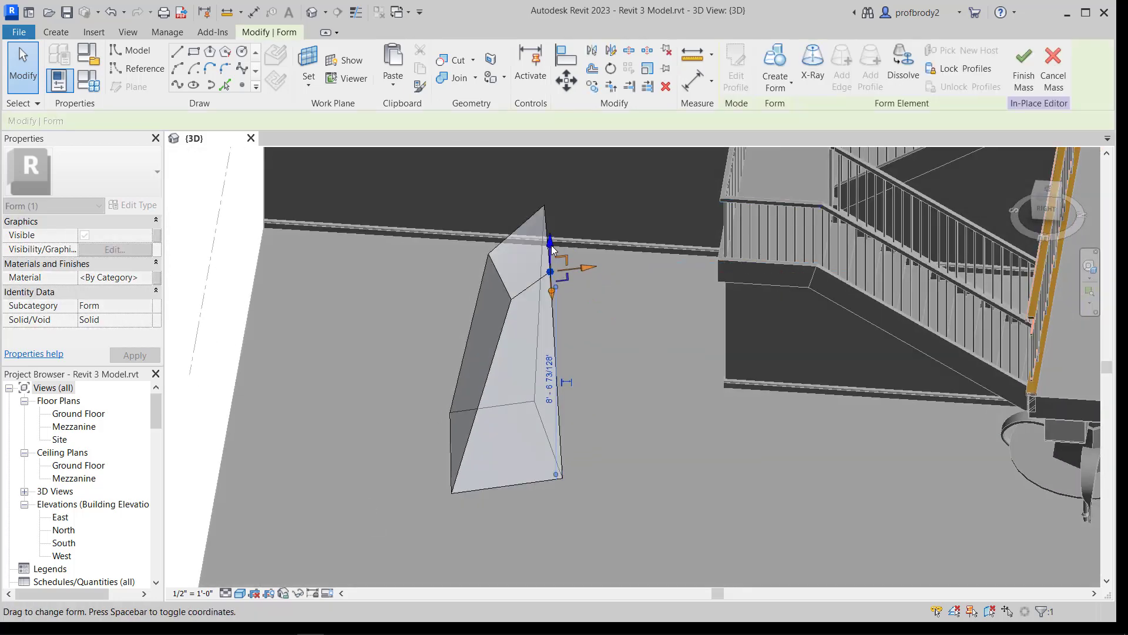
scroll(467, 333, "down", 1)
left_click(397, 322)
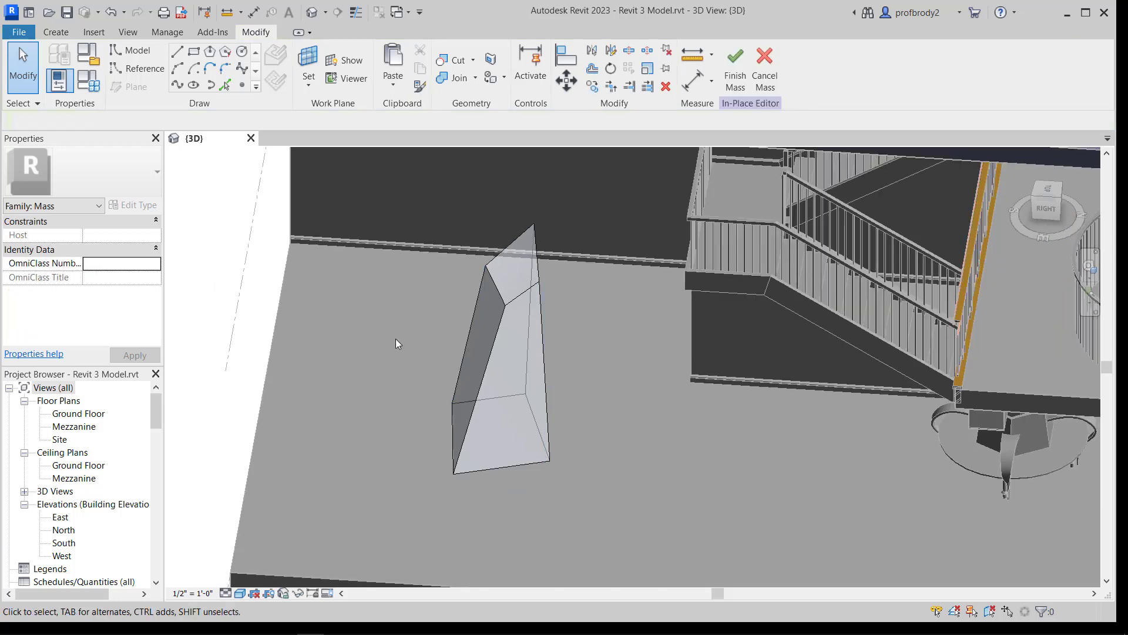
Step: Sketch a circle of about 1'-6" radius on the floor in front of the column
scroll(409, 350, "down", 2)
middle_click_drag(455, 362, 523, 347, "shift")
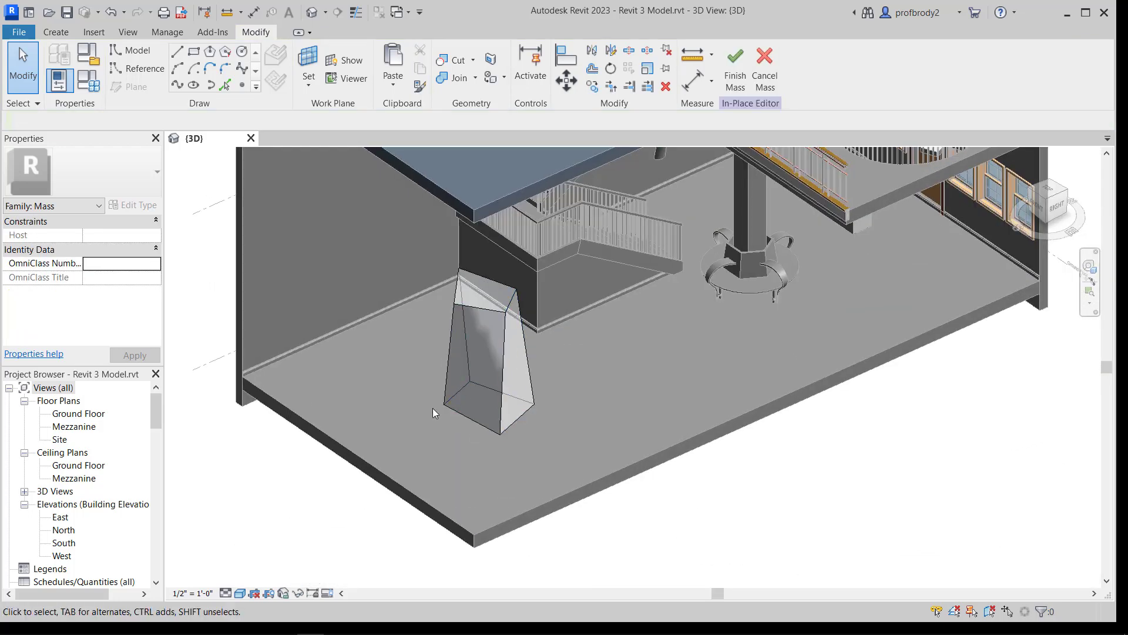
middle_click_drag(424, 399, 350, 397, "shift")
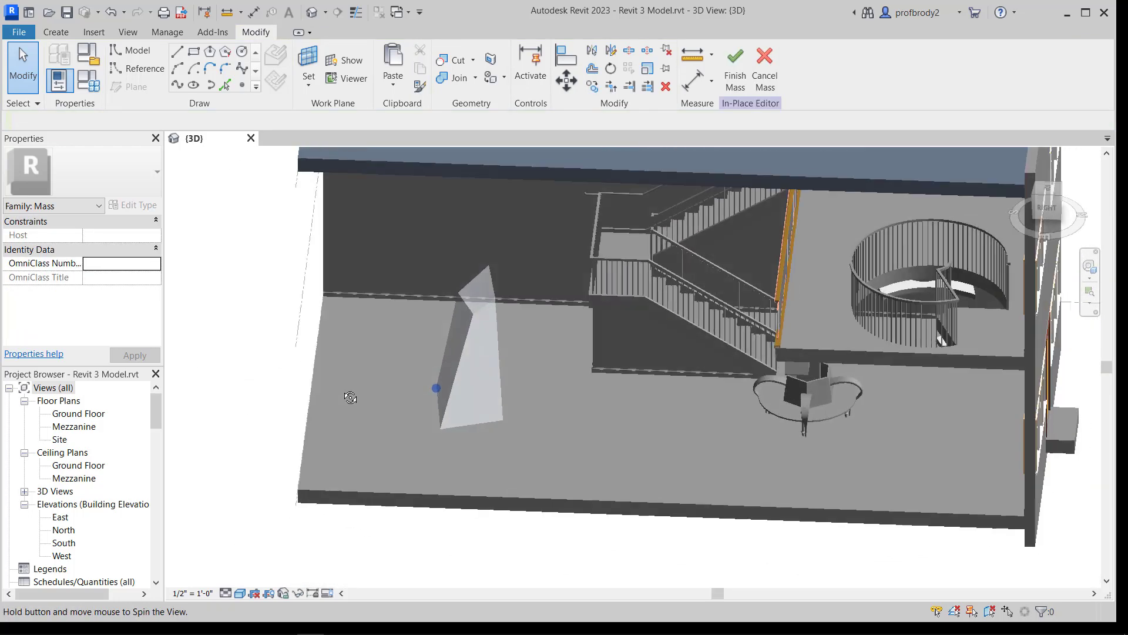
scroll(456, 394, "up", 2)
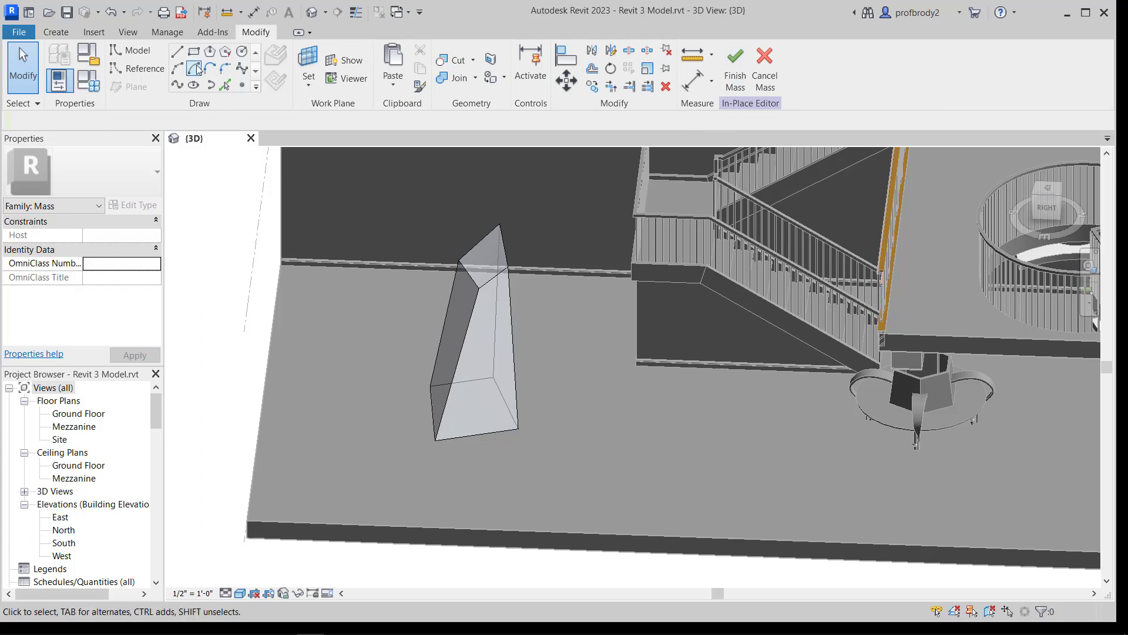
left_click(241, 53)
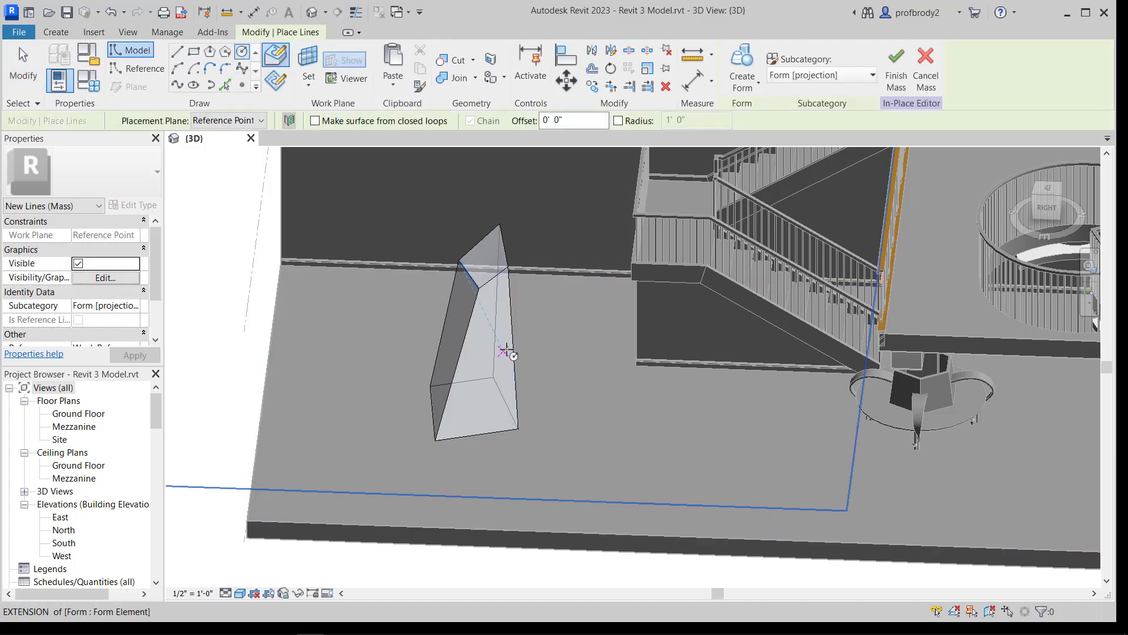
middle_click_drag(504, 351, 499, 466, "shift")
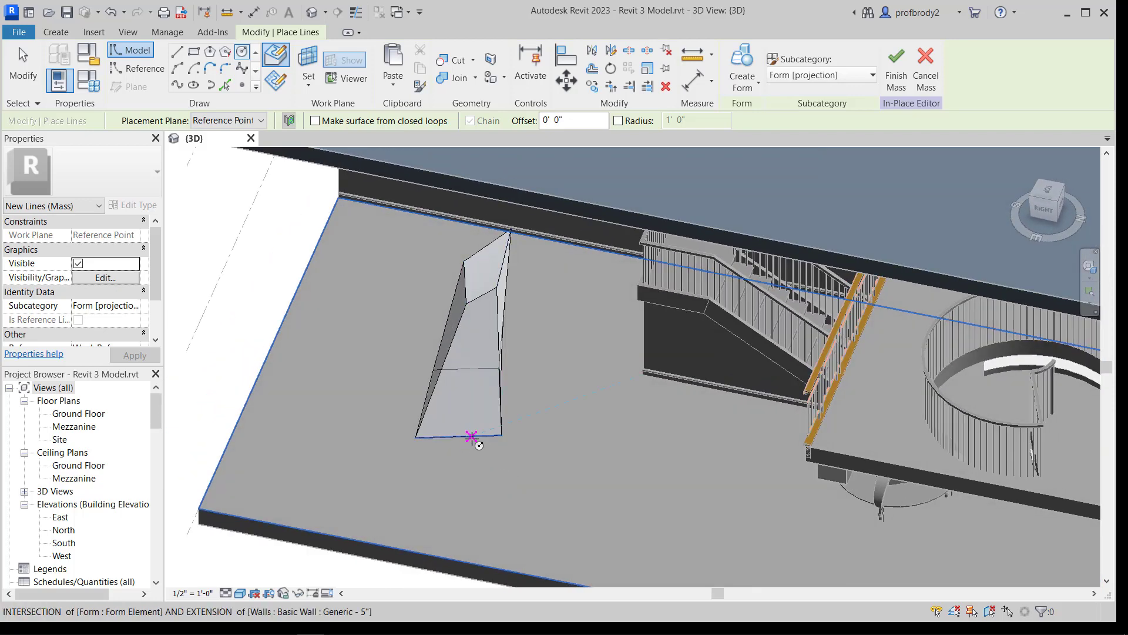
left_click(498, 474)
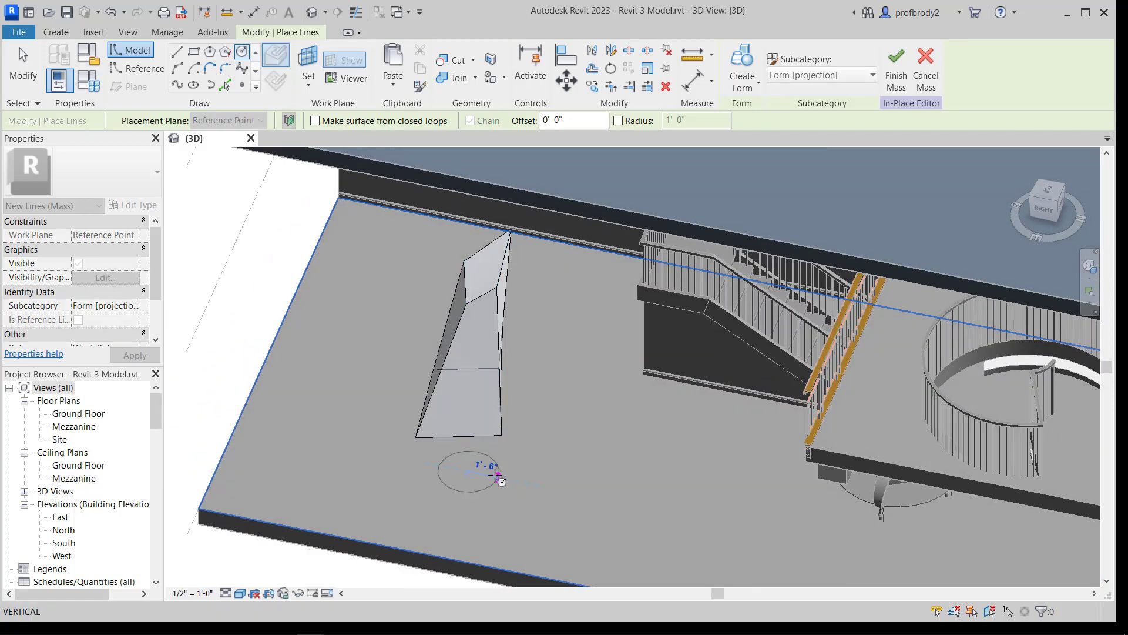
Step: Complete the 1'-6" radius circle on the floor beside the sculpture and create a cylindrical void form from it
left_click(24, 66)
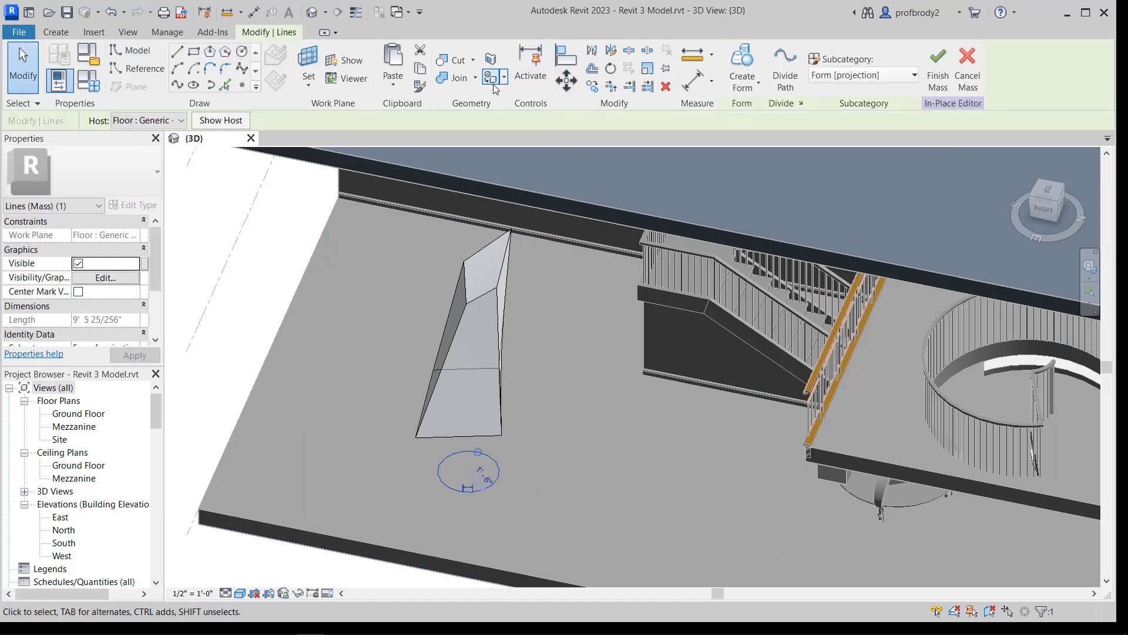
left_click(752, 89)
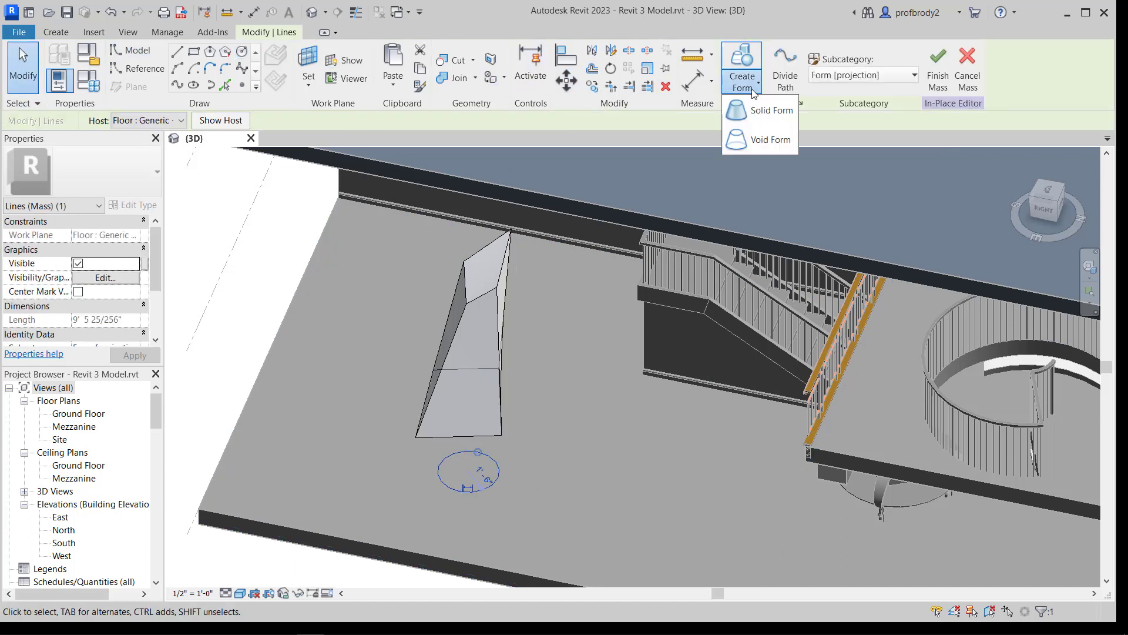
left_click(572, 284)
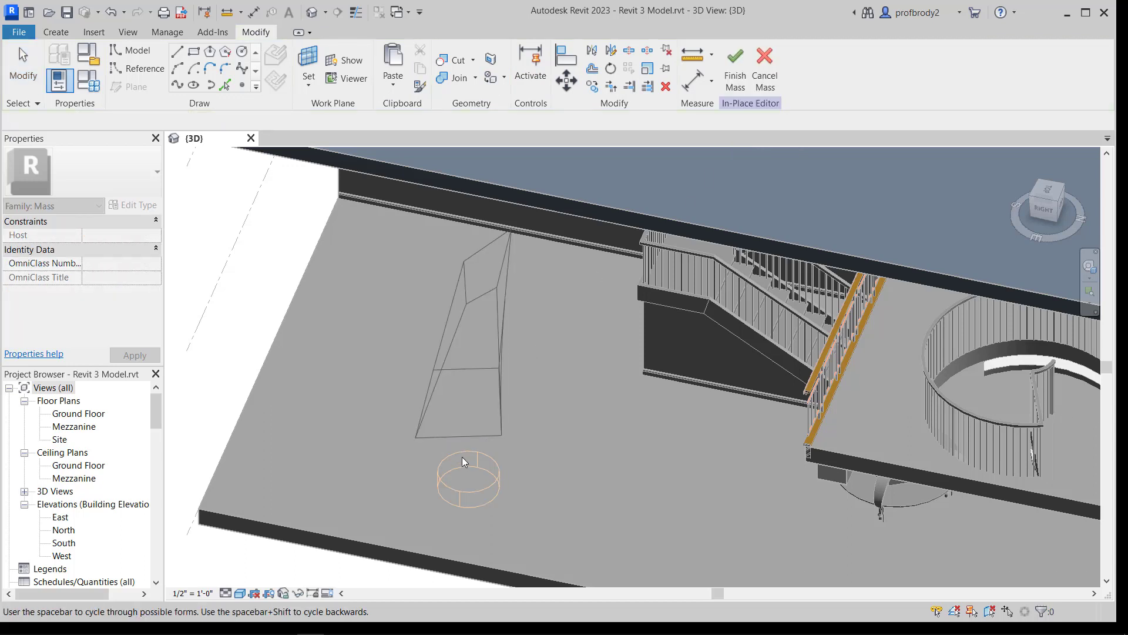
left_click(463, 461)
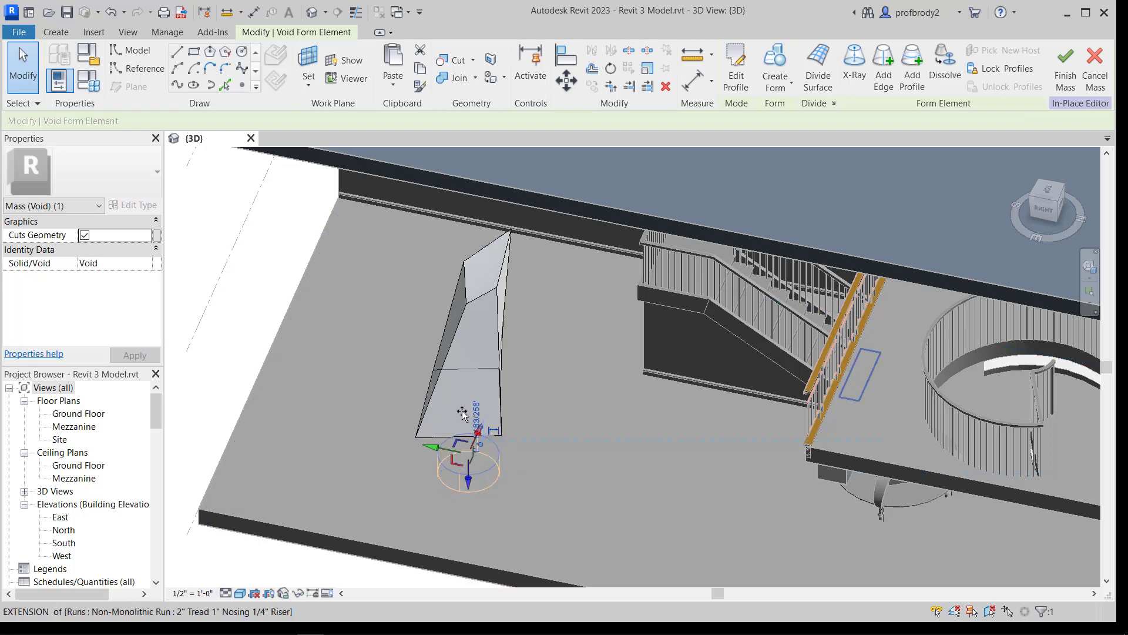
Step: Stretch the void cylinder to about 9'-6" high and shift its top face sideways so it slants through the sculpture
left_click_drag(463, 414, 478, 259)
middle_click_drag(461, 334, 698, 245, "shift")
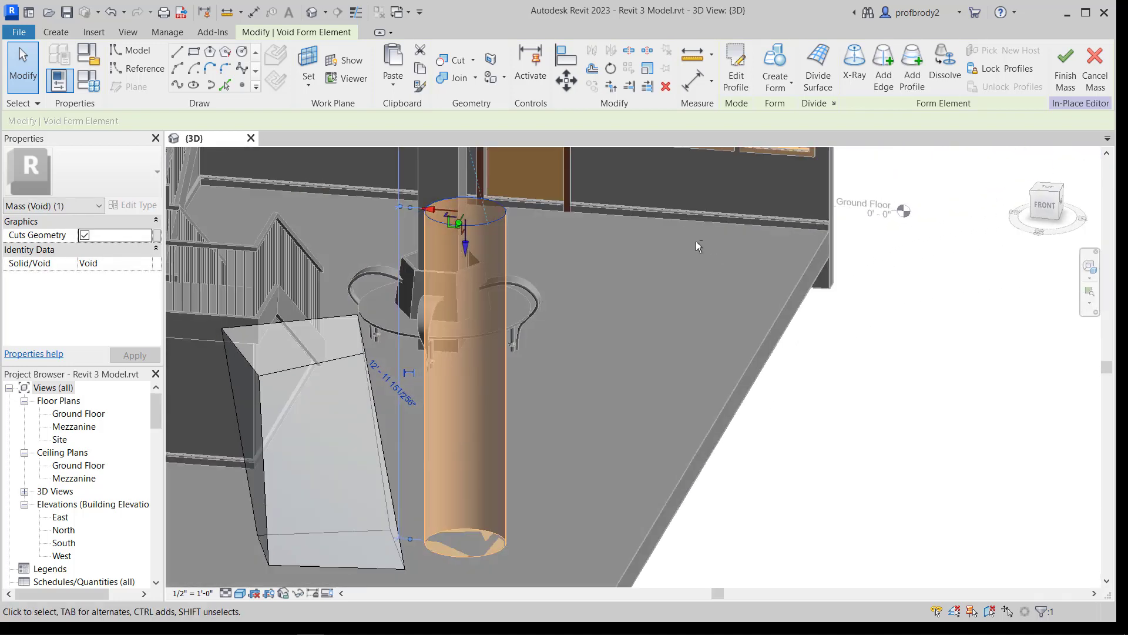
left_click_drag(416, 215, 212, 197)
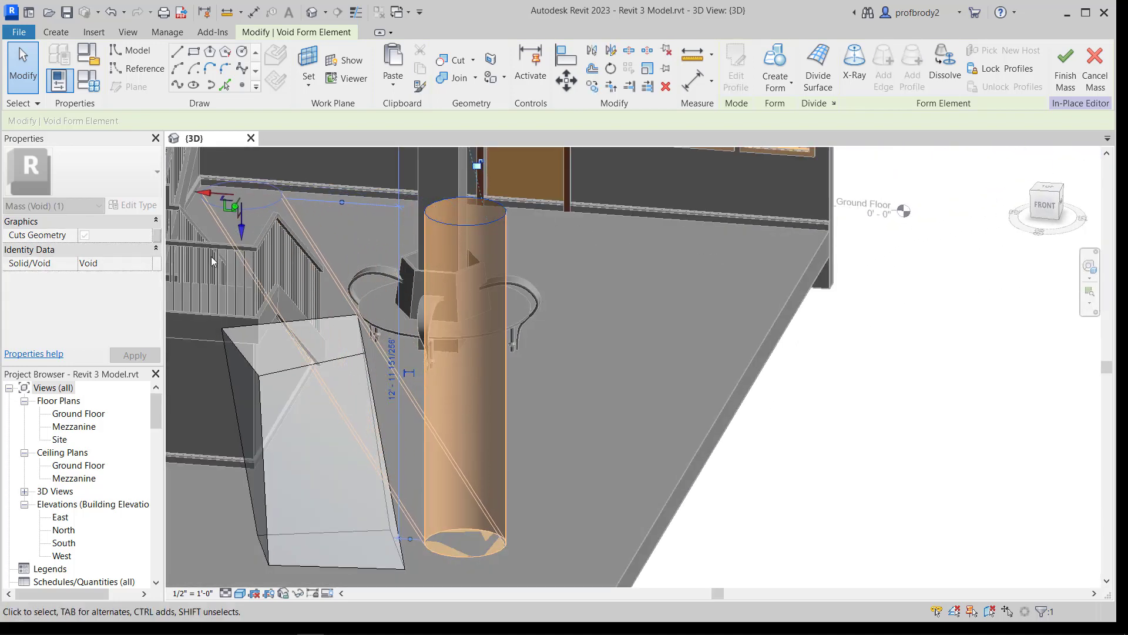
middle_click_drag(461, 382, 301, 388, "shift")
left_click_drag(339, 281, 307, 377)
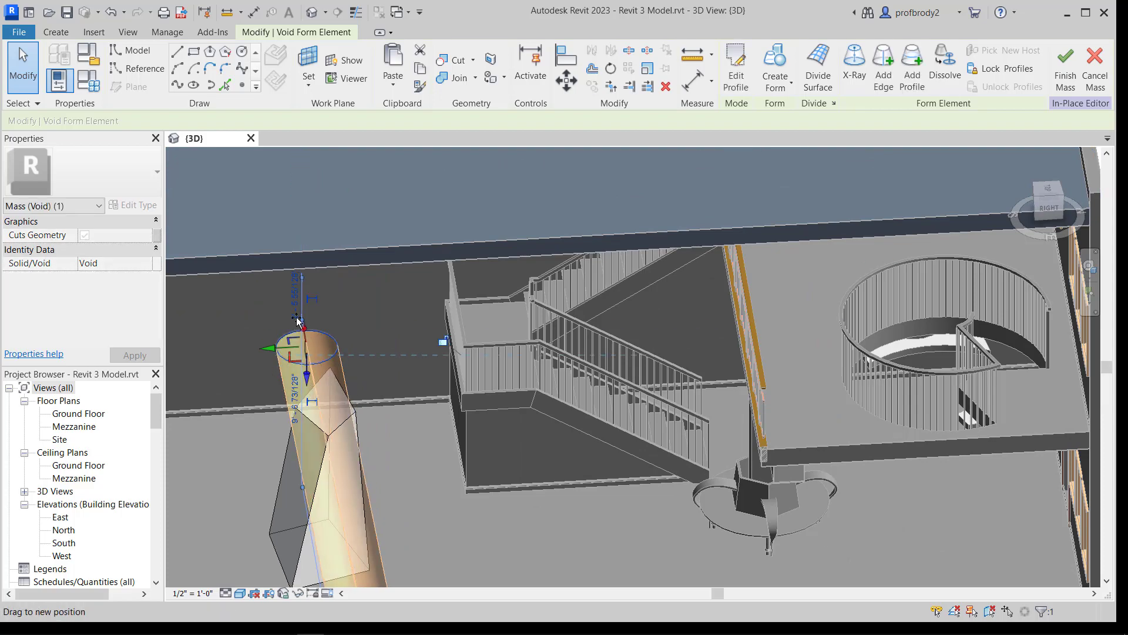
middle_click_drag(301, 326, 435, 459, "shift")
scroll(435, 459, "up", 2)
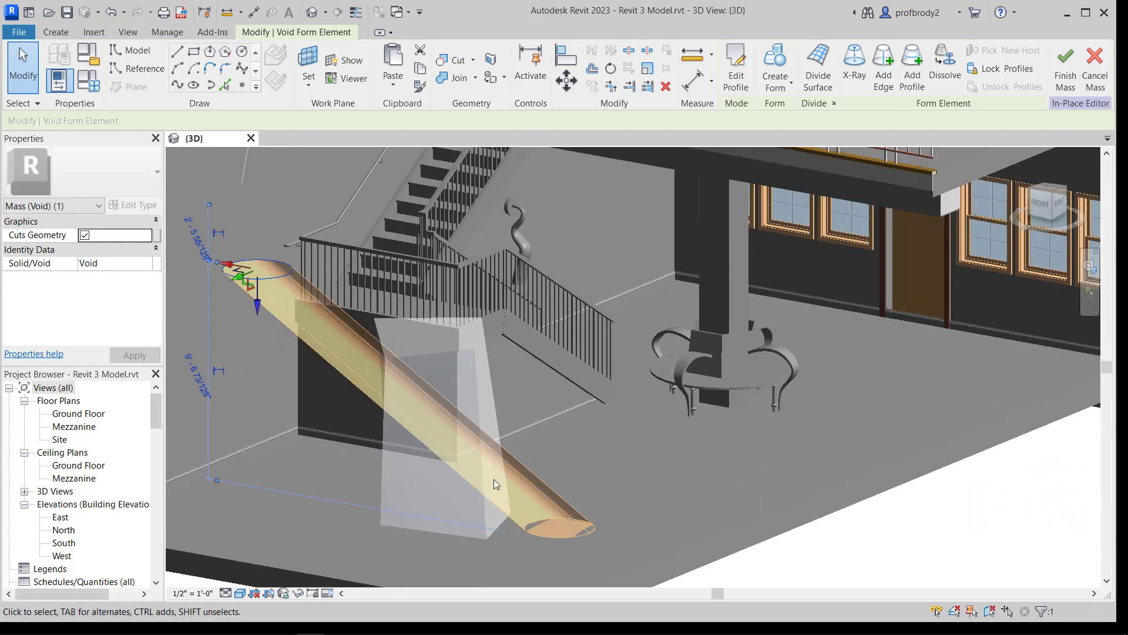
left_click(680, 457)
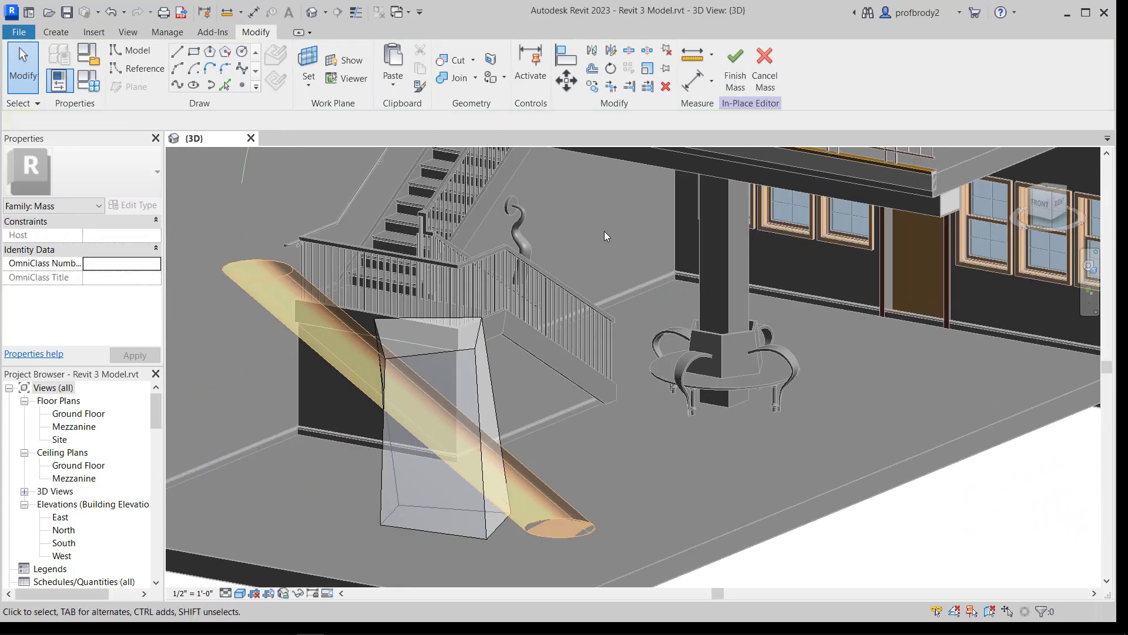
Step: Cut the slanted cylindrical void out of the solid sculpture form with Cut Geometry
left_click(734, 62)
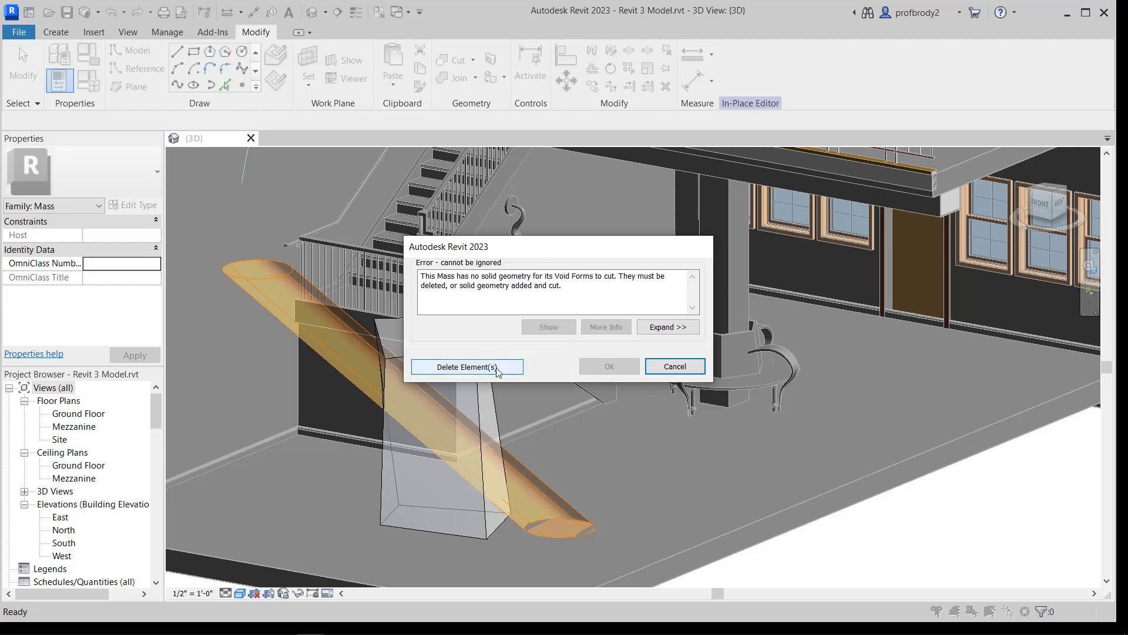
left_click(676, 368)
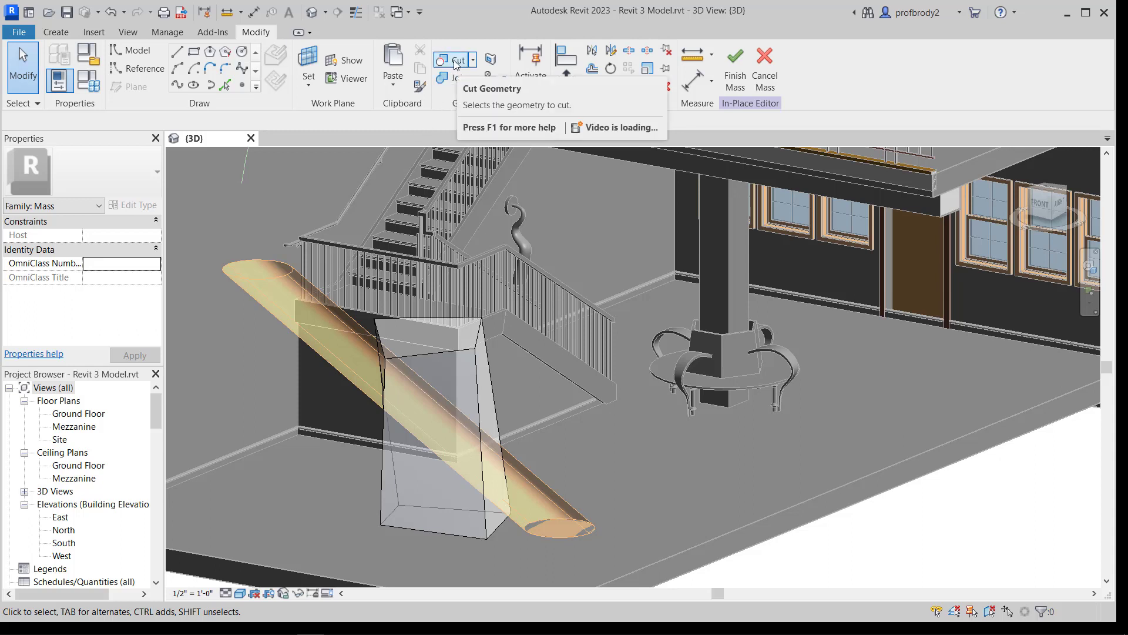
left_click(456, 61)
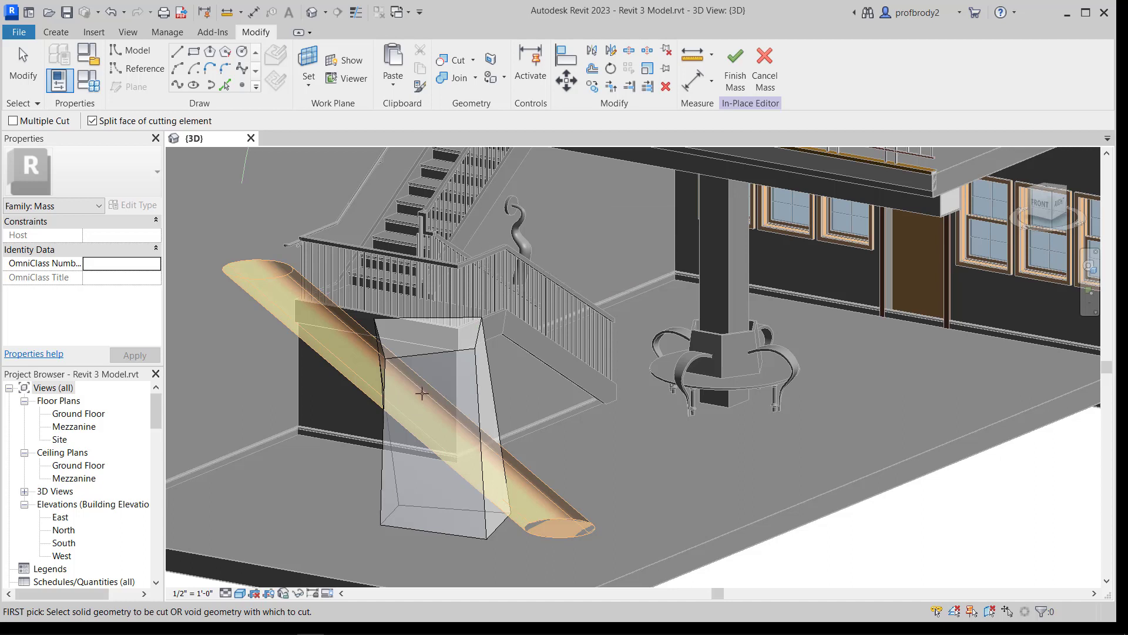
left_click(473, 350)
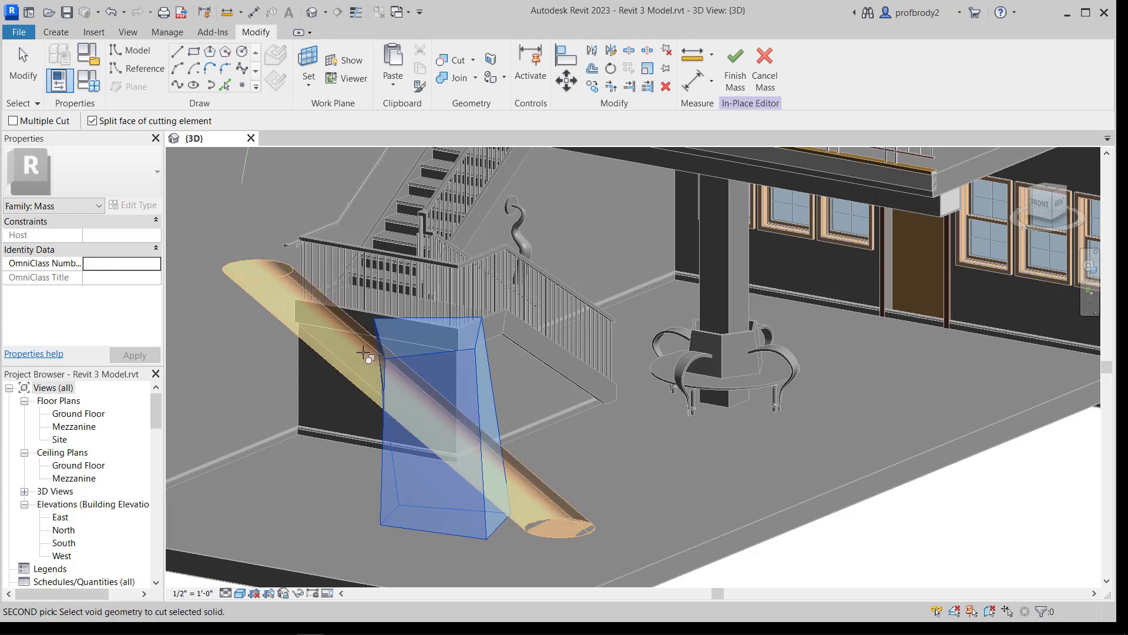
left_click(365, 379)
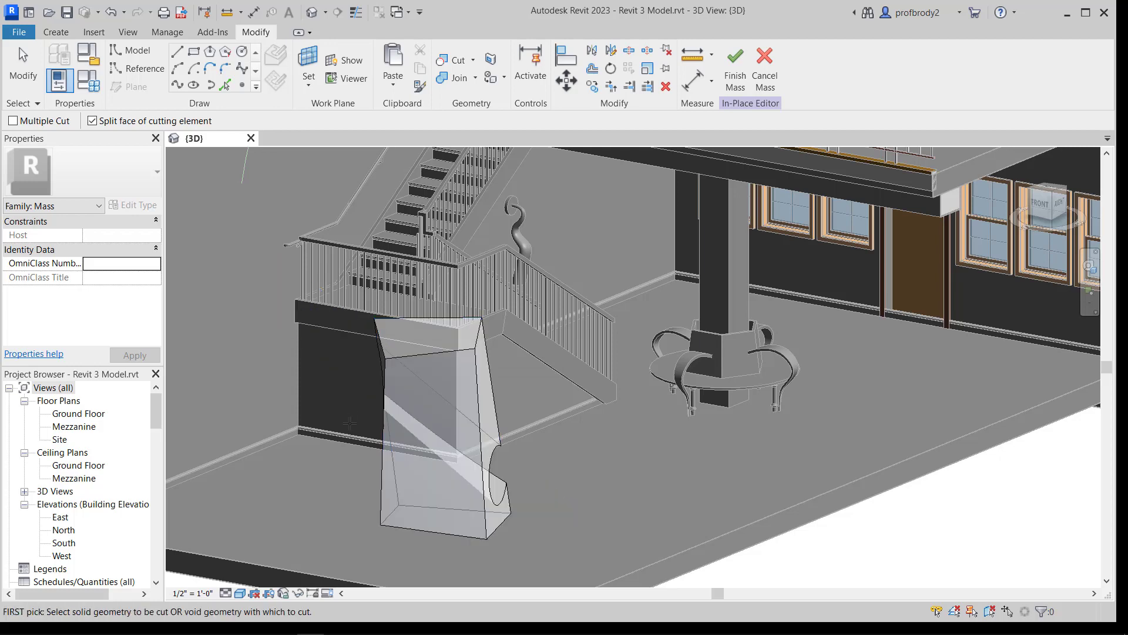
Step: Inspect the hole through the sculpture from several angles and finish the in-place mass
scroll(432, 451, "down", 1)
middle_click_drag(453, 460, 329, 406, "shift")
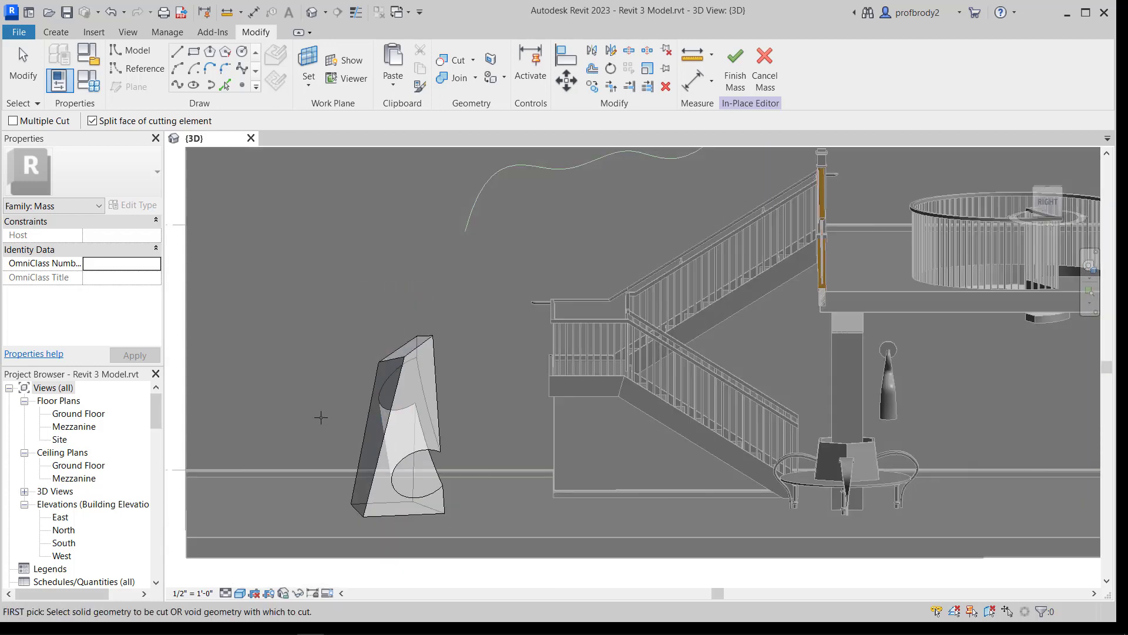
middle_click_drag(330, 457, 496, 423, "shift")
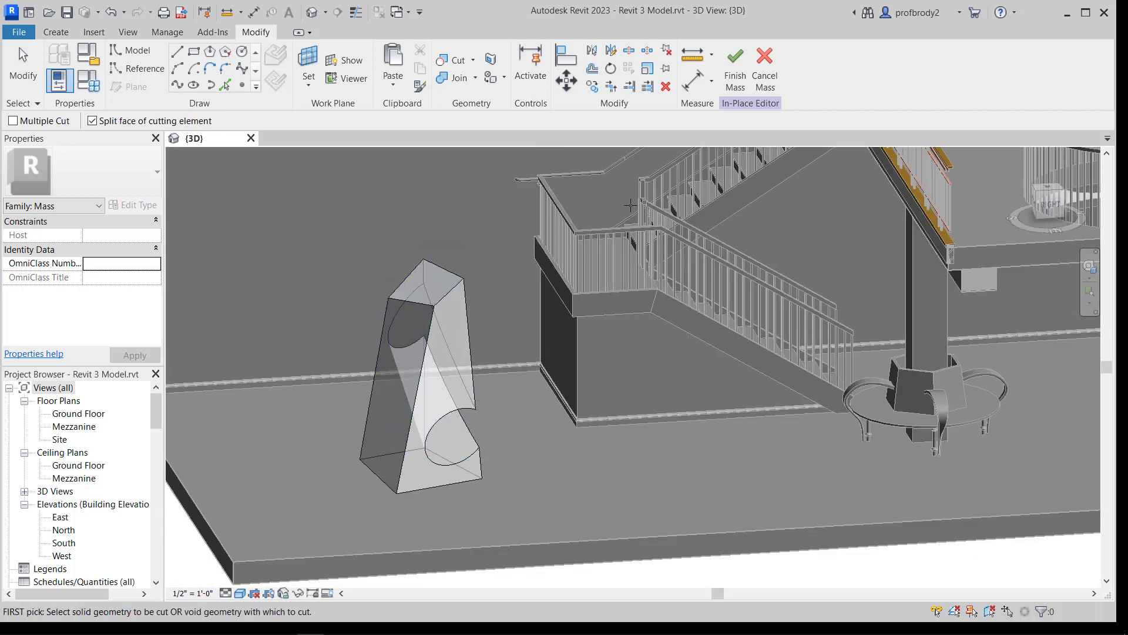
left_click(735, 63)
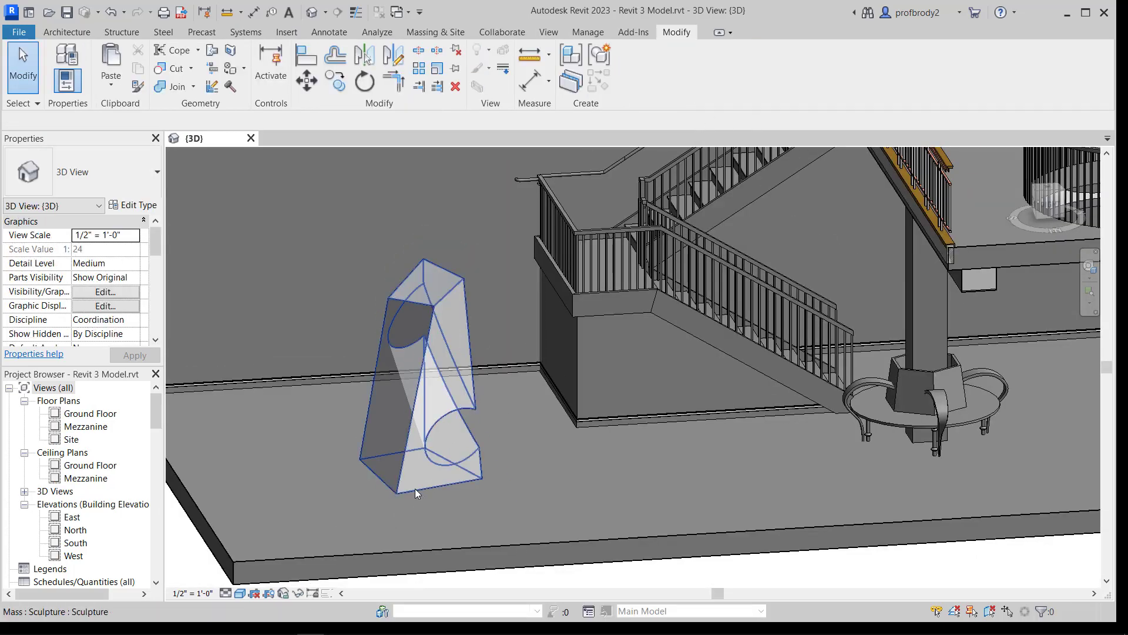
mouse_move(414, 478)
middle_mouse_down("shift")
mouse_move(529, 524)
mouse_move(343, 464)
mouse_move(365, 442)
middle_mouse_up("shift")
scroll(376, 429, "up", 2)
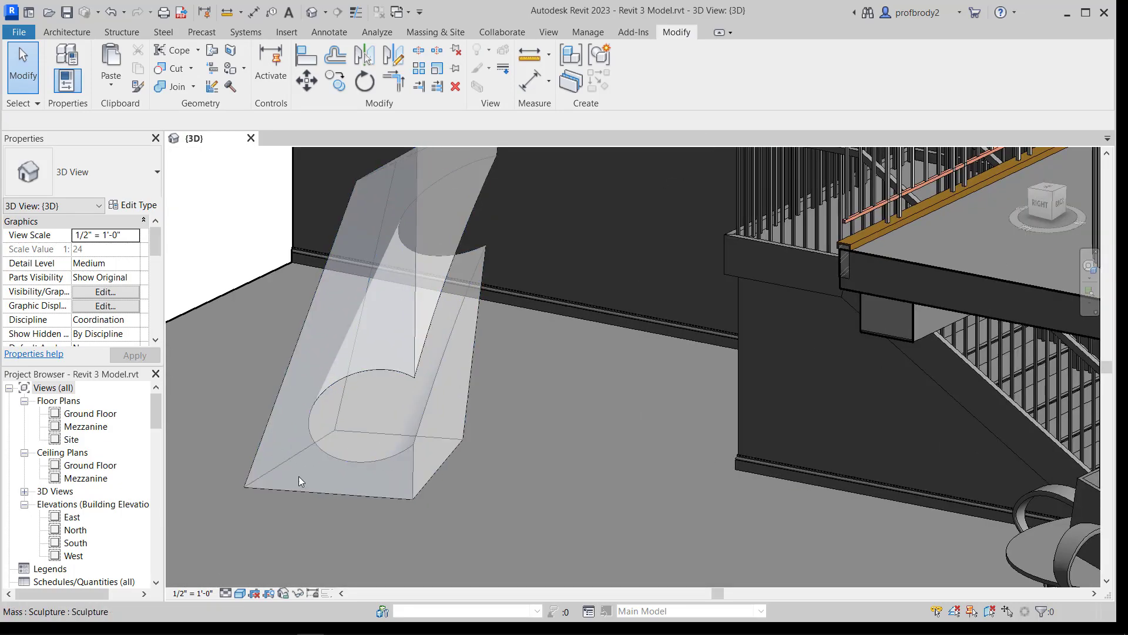
scroll(296, 478, "down", 2)
middle_click_drag(294, 477, 457, 467, "shift")
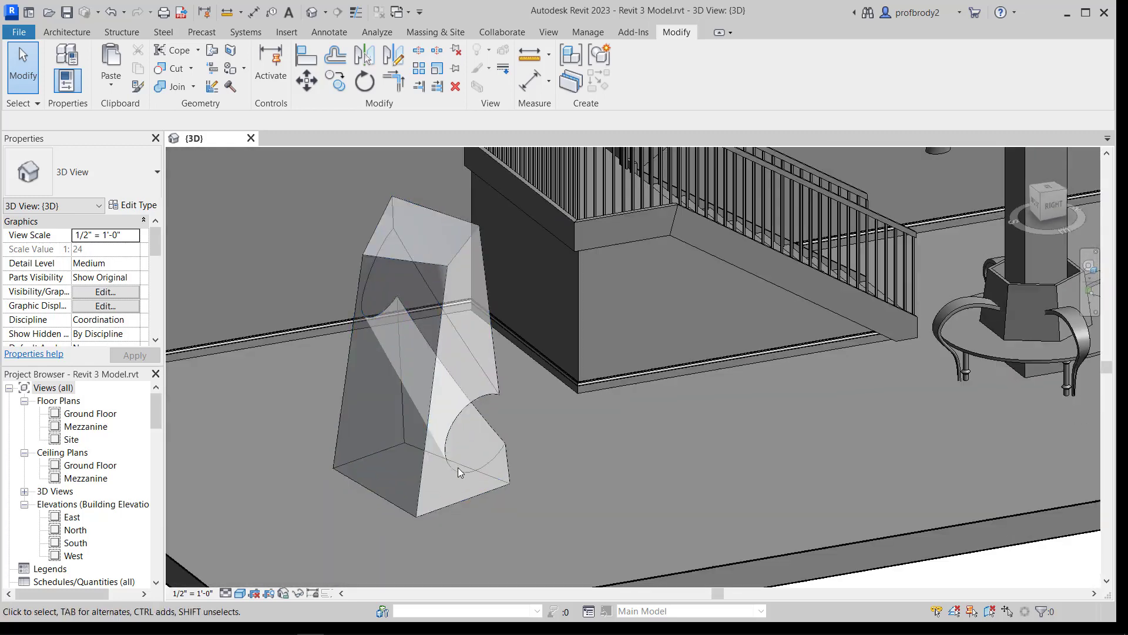
Step: Reopen the sculpture mass for in-place editing and select the cylindrical void form that cuts through it
double_click(439, 371)
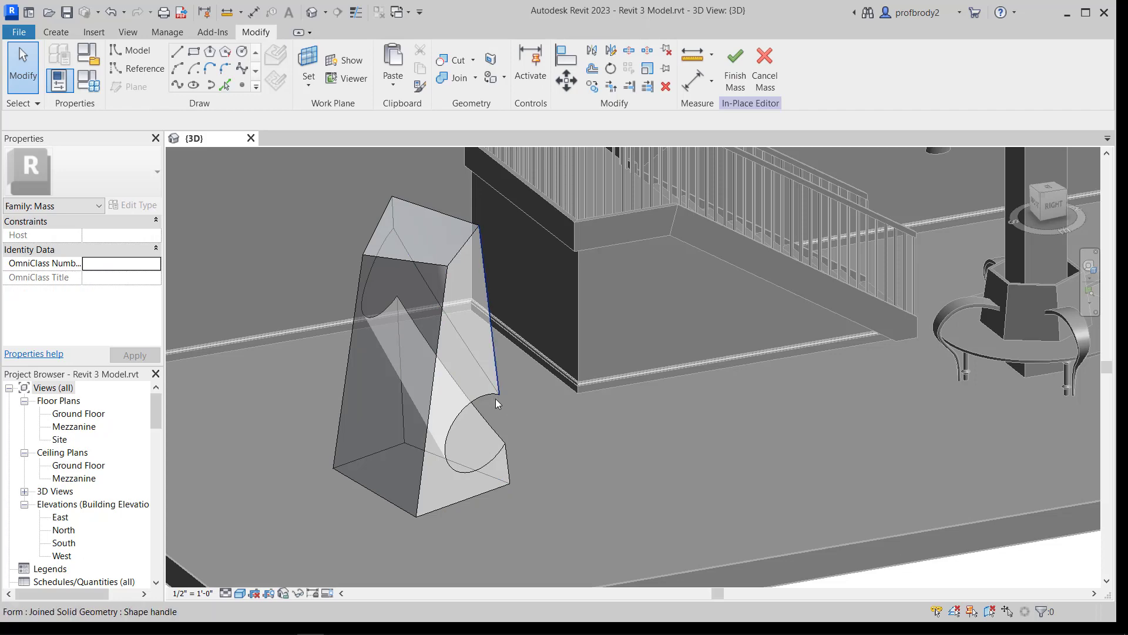
middle_click_drag(495, 398, 623, 272, "shift")
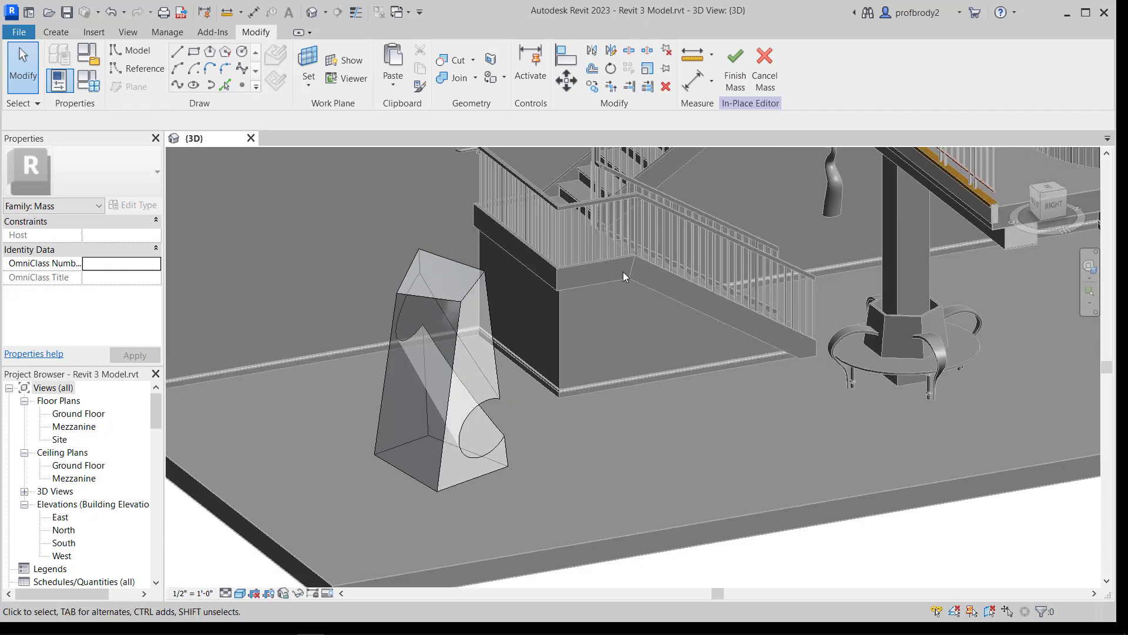
left_click(491, 410)
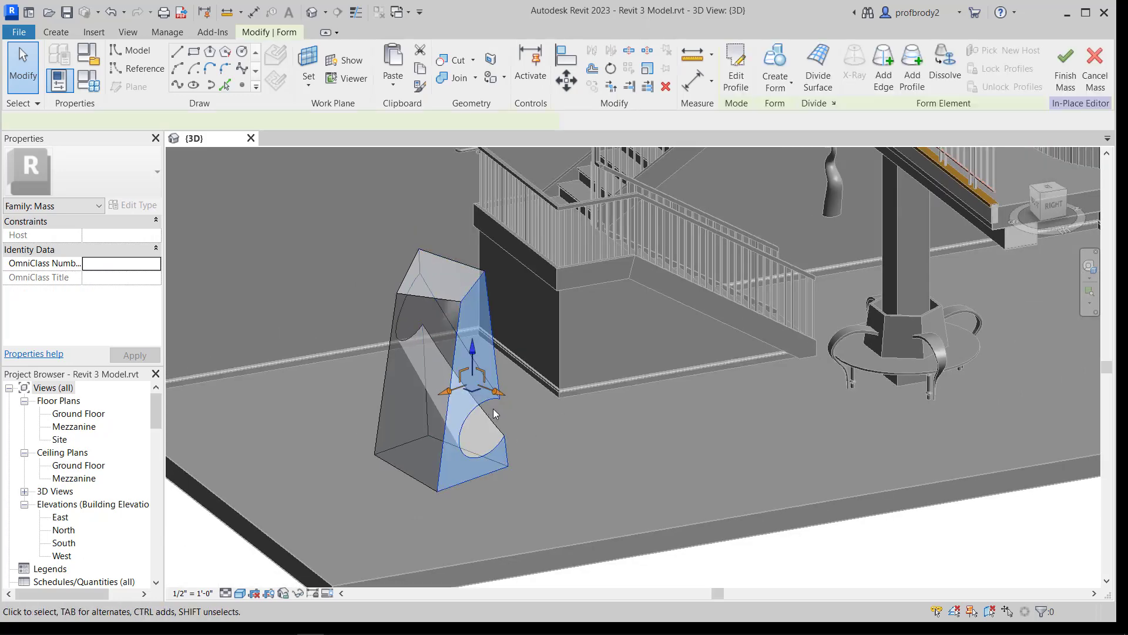
key("Escape")
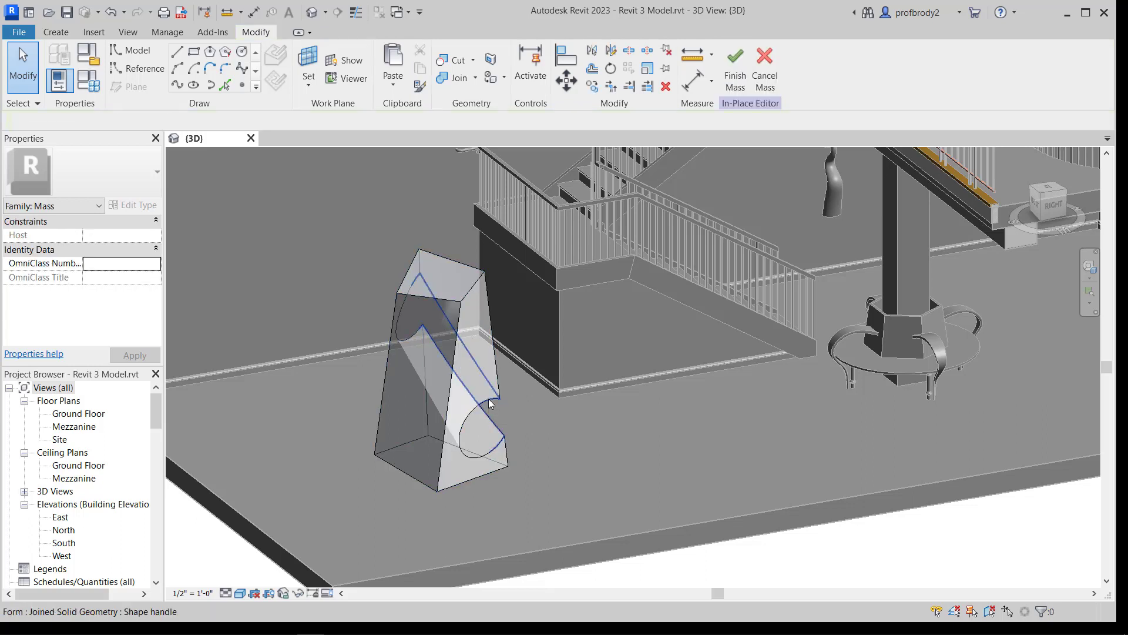
key("Tab")
key("Tab")
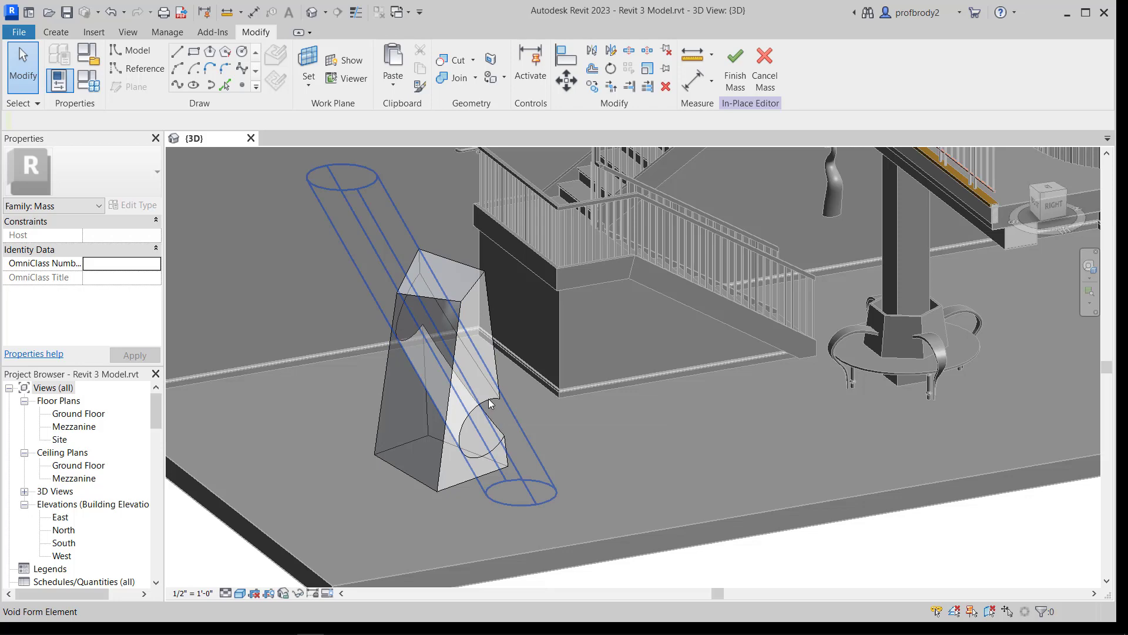
left_click(488, 398)
scroll(490, 400, "down", 3)
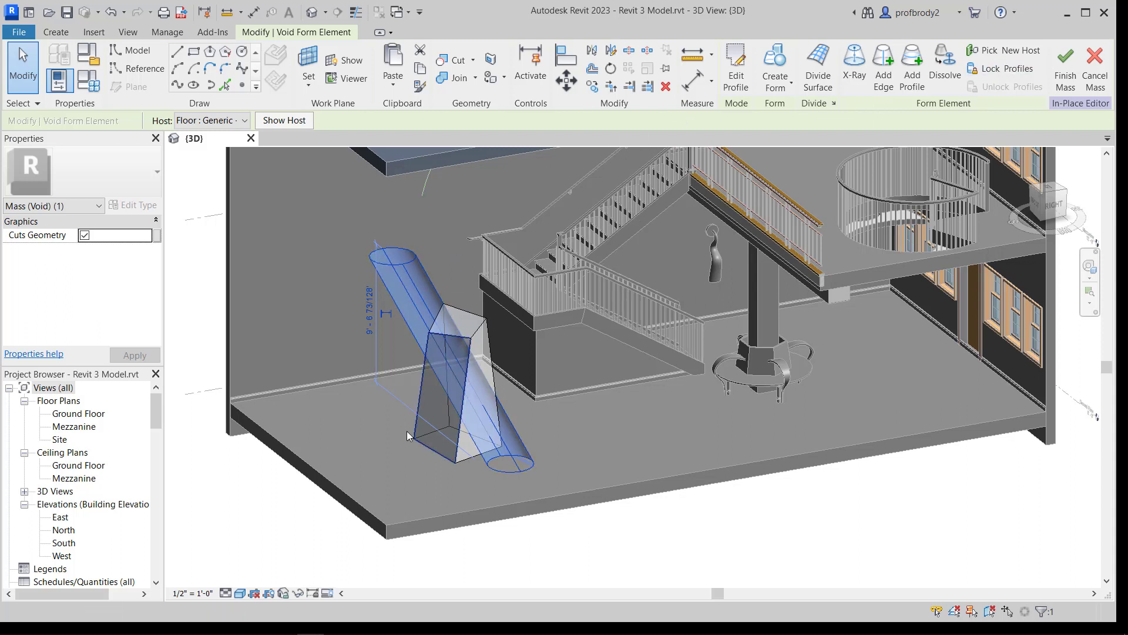
left_click(1065, 88)
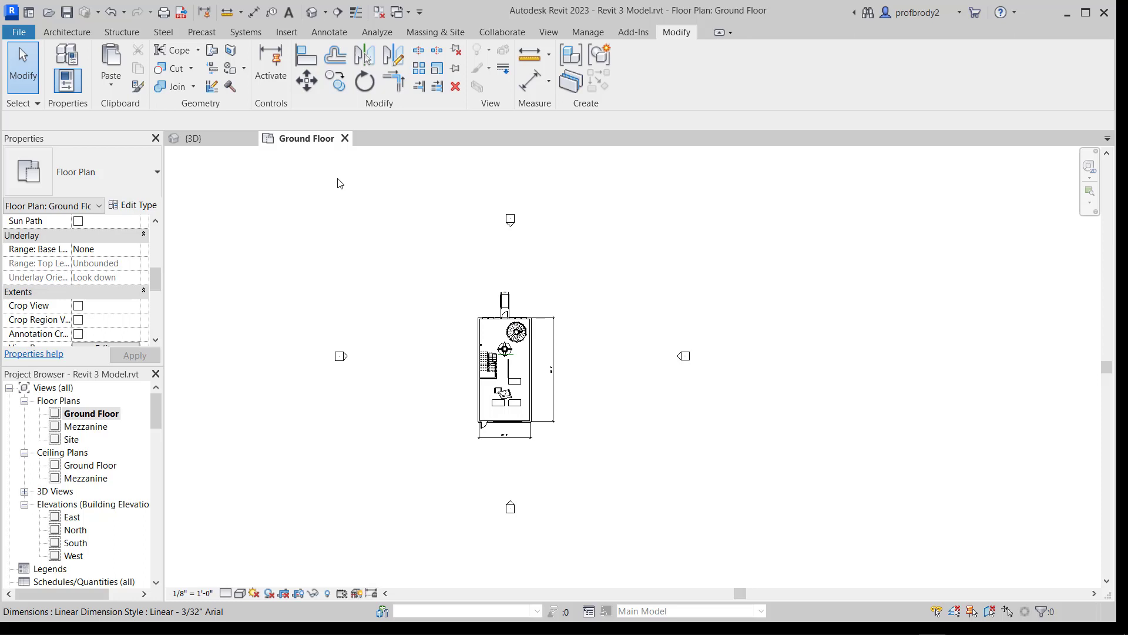
Step: Create a new conceptual mass family from the Mass.rft template in the Conceptual Mass folder
left_click(22, 32)
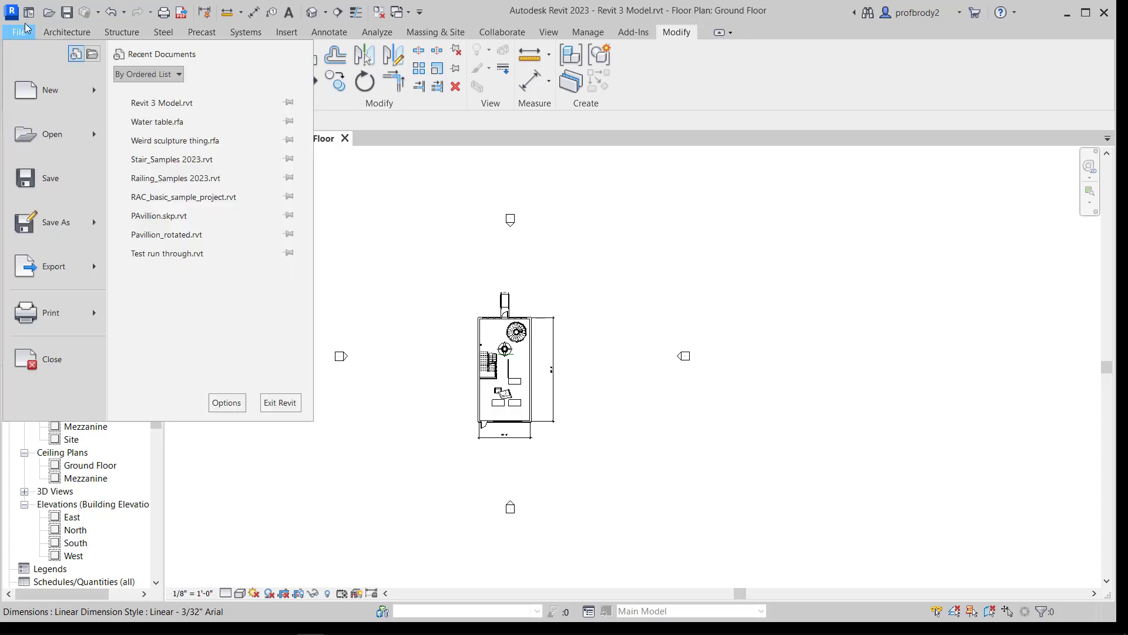
mouse_move(53, 90)
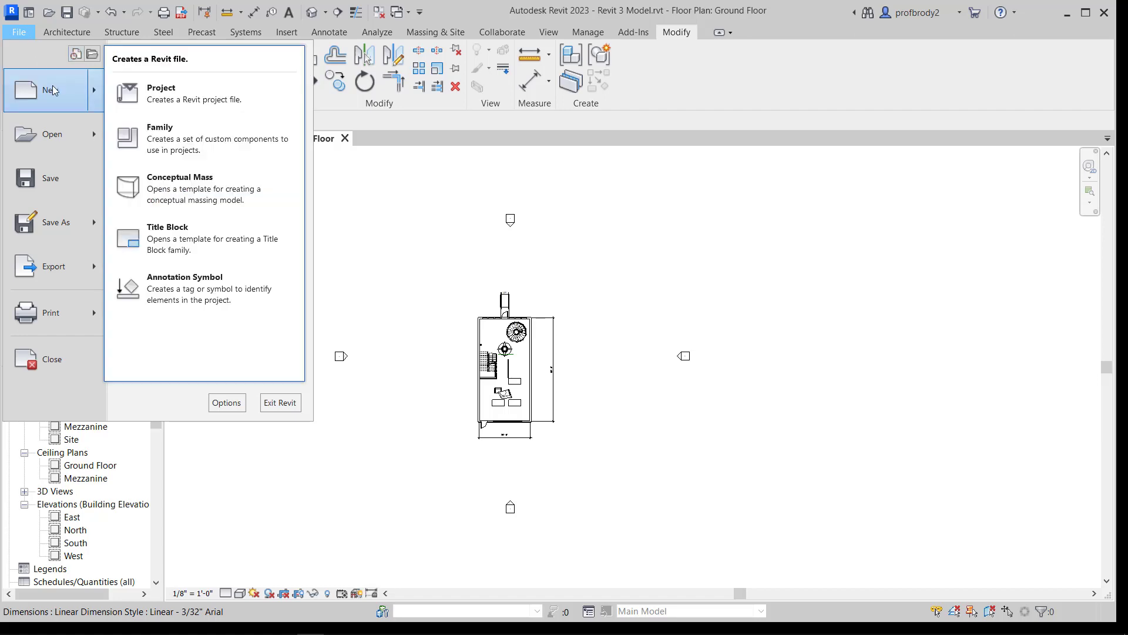
left_click(214, 196)
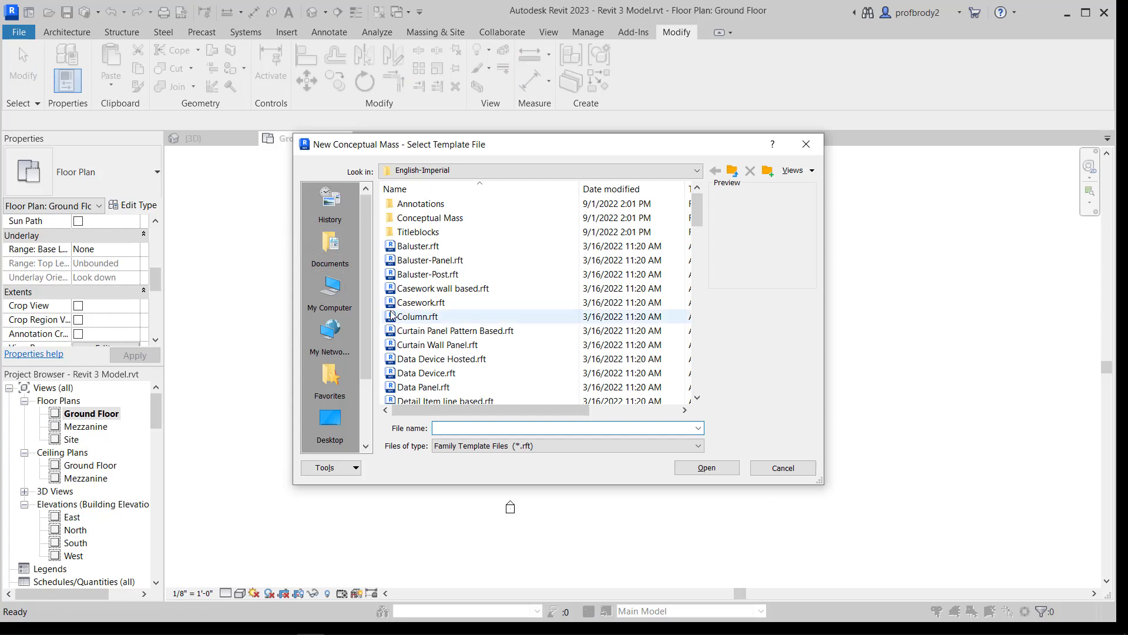
double_click(438, 222)
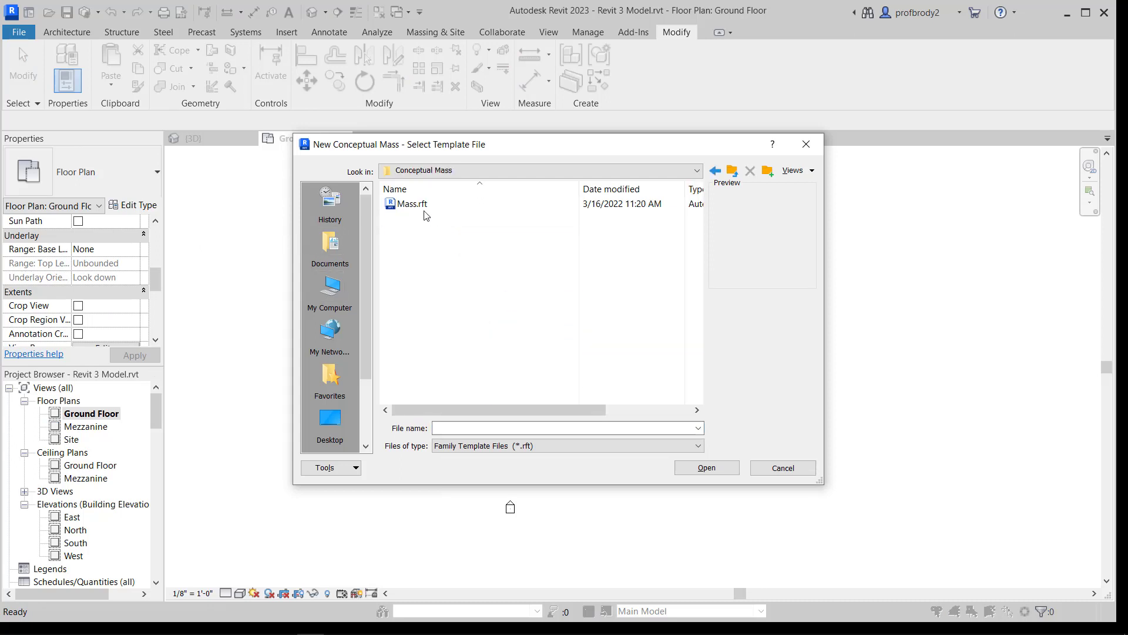
left_click(414, 204)
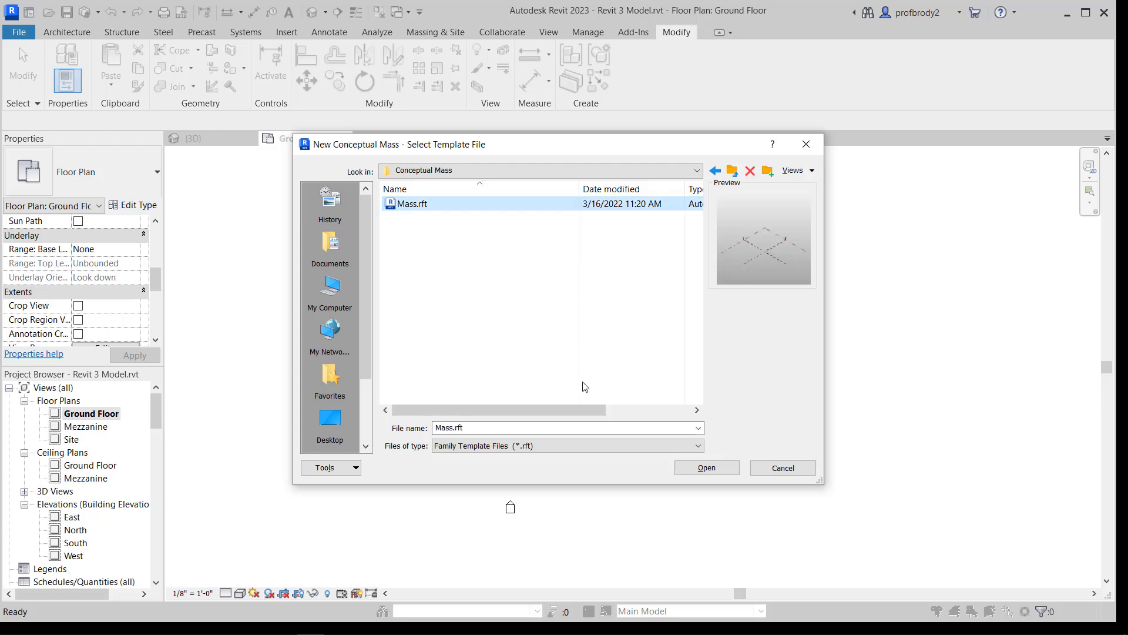
left_click(707, 467)
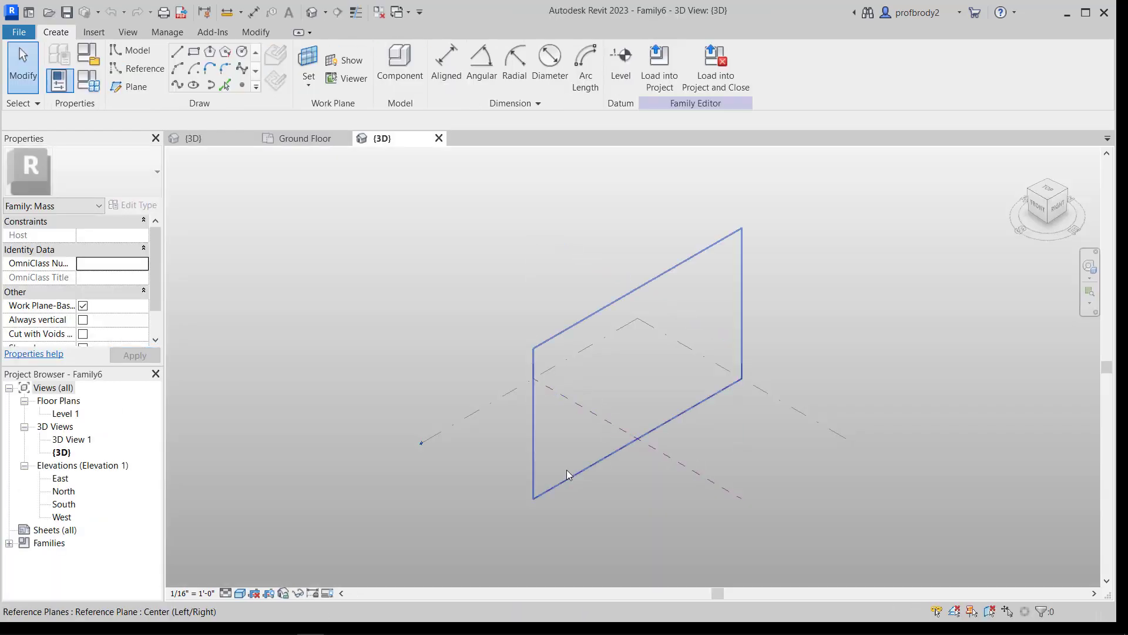
Step: Sketch a six-sided polygon on Level 1, centred on the reference plane intersection, with an apothem of about 34' 8"
scroll(598, 450, "up", 2)
scroll(599, 450, "up", 1)
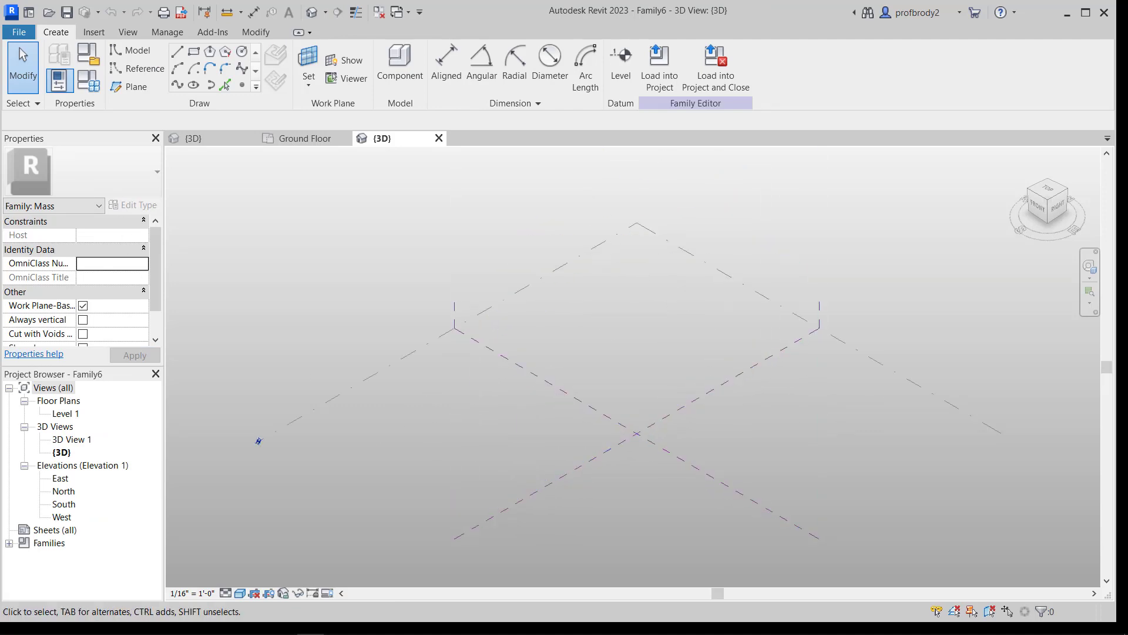
scroll(460, 445, "down", 2)
left_click(210, 56)
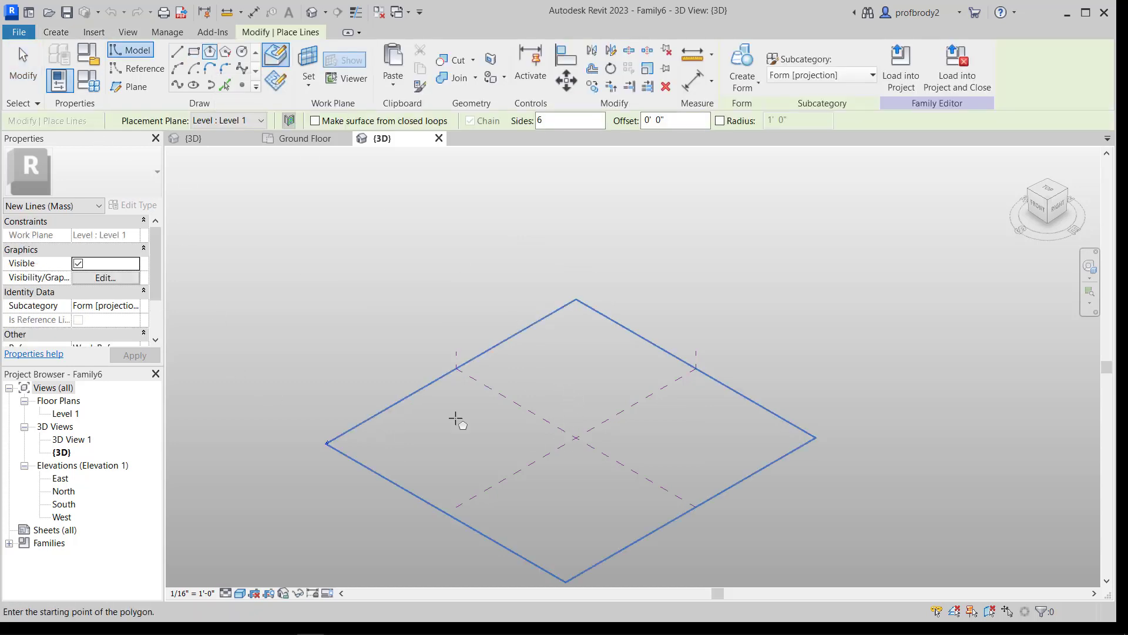
left_click(576, 438)
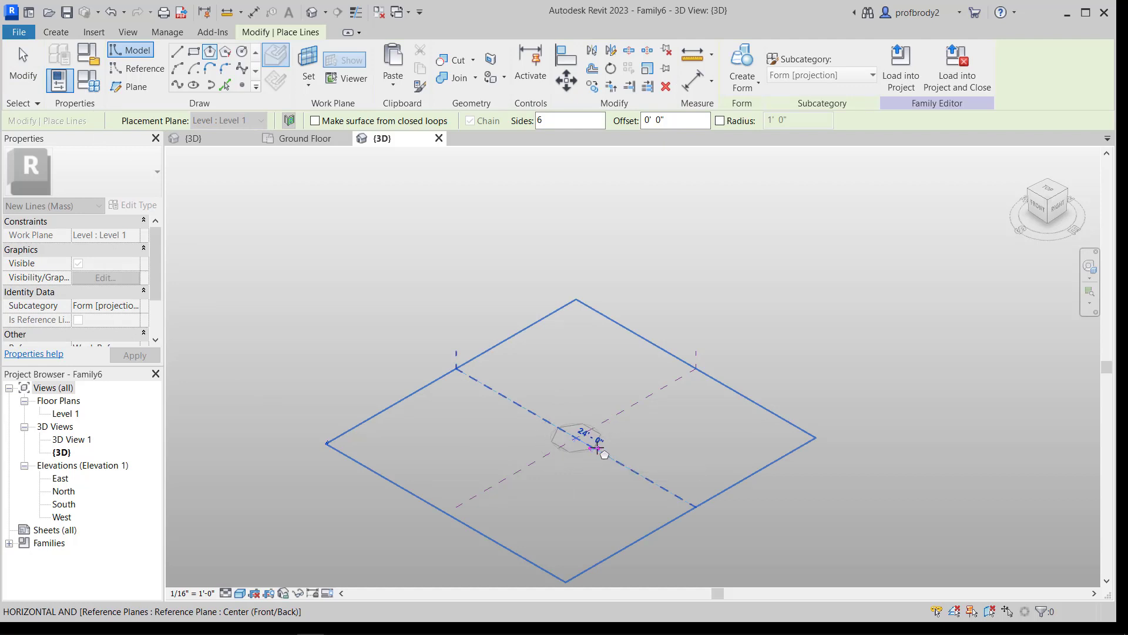
scroll(597, 447, "up", 3)
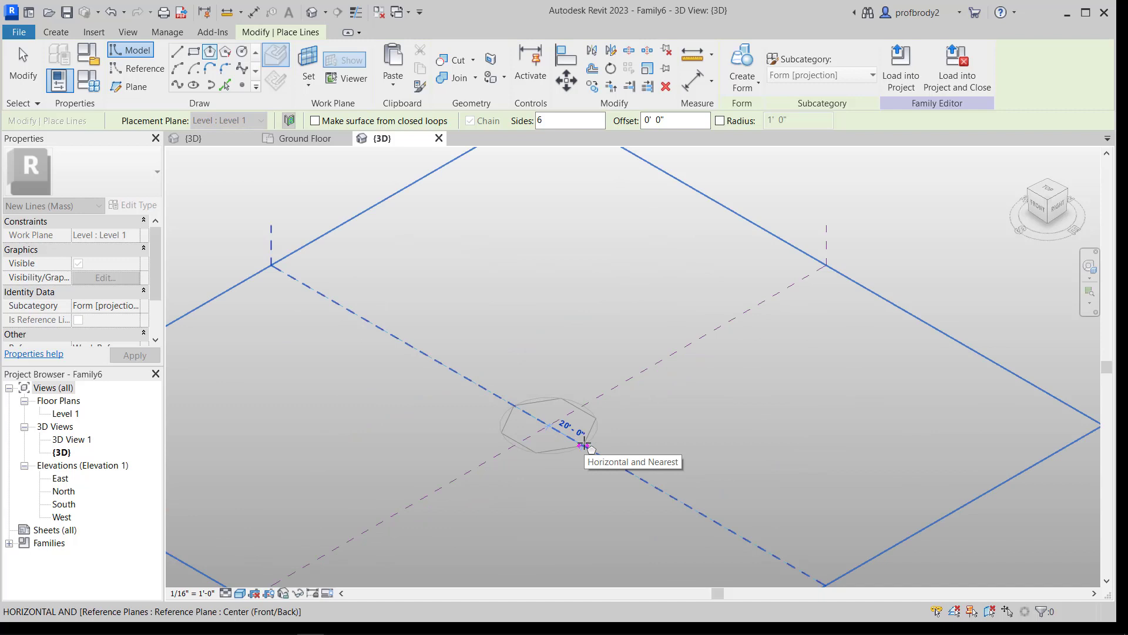
left_click(617, 465)
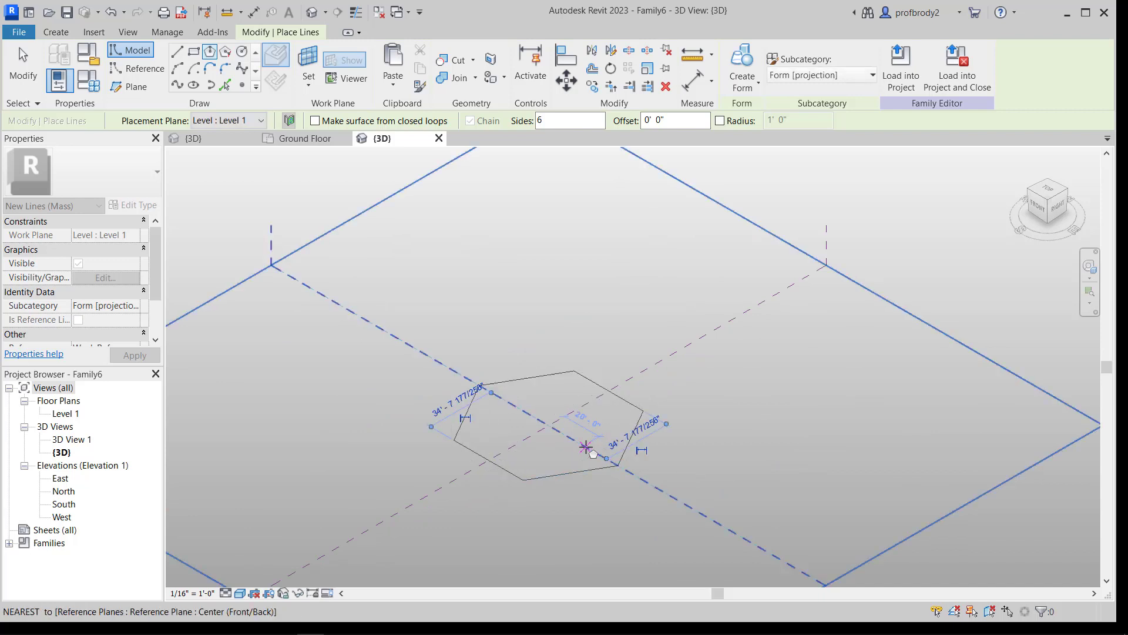
scroll(585, 446, "down", 5)
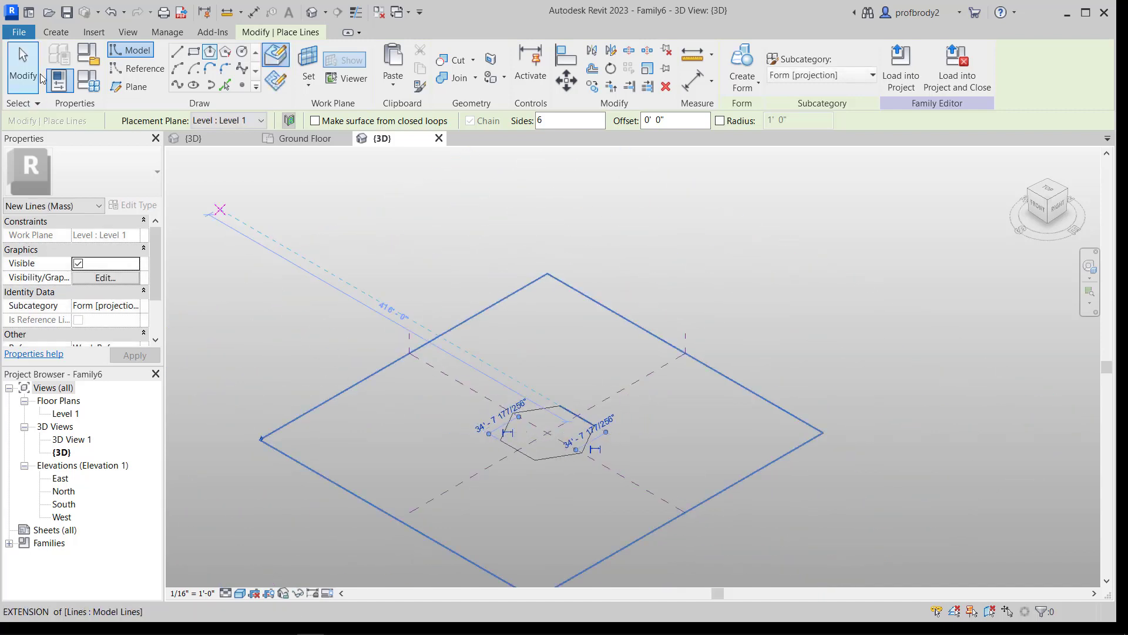
left_click(24, 68)
Step: Copy Level 1 upward and copy the new level again, placing the levels at elevations of about 53' 3" and 136'
left_click(488, 307)
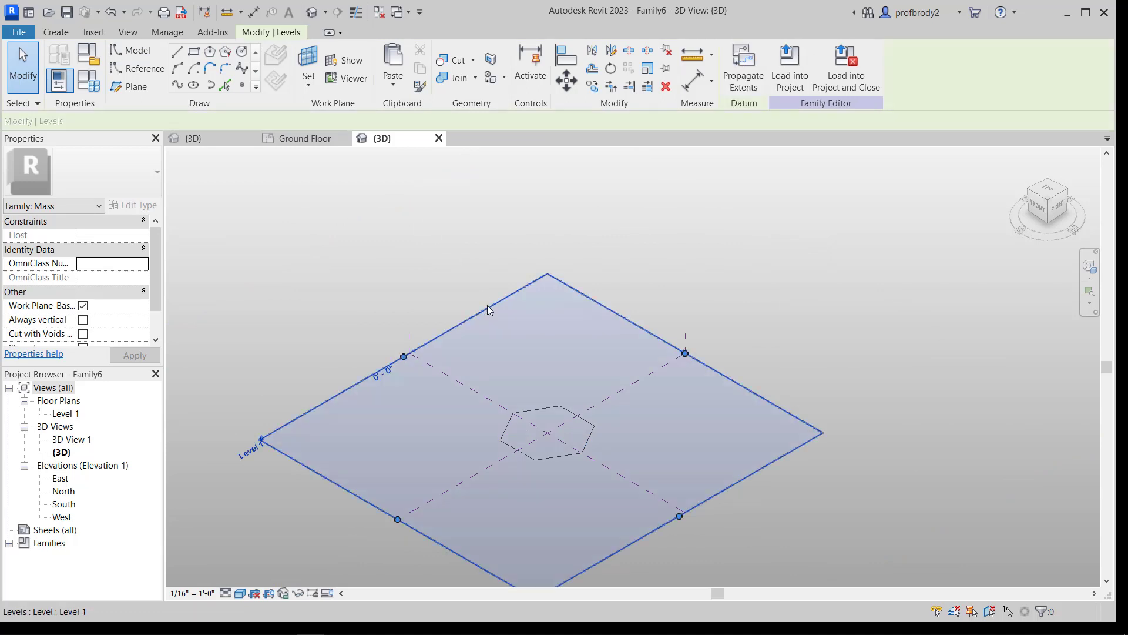
left_click_drag(489, 294, 487, 255, "ctrl")
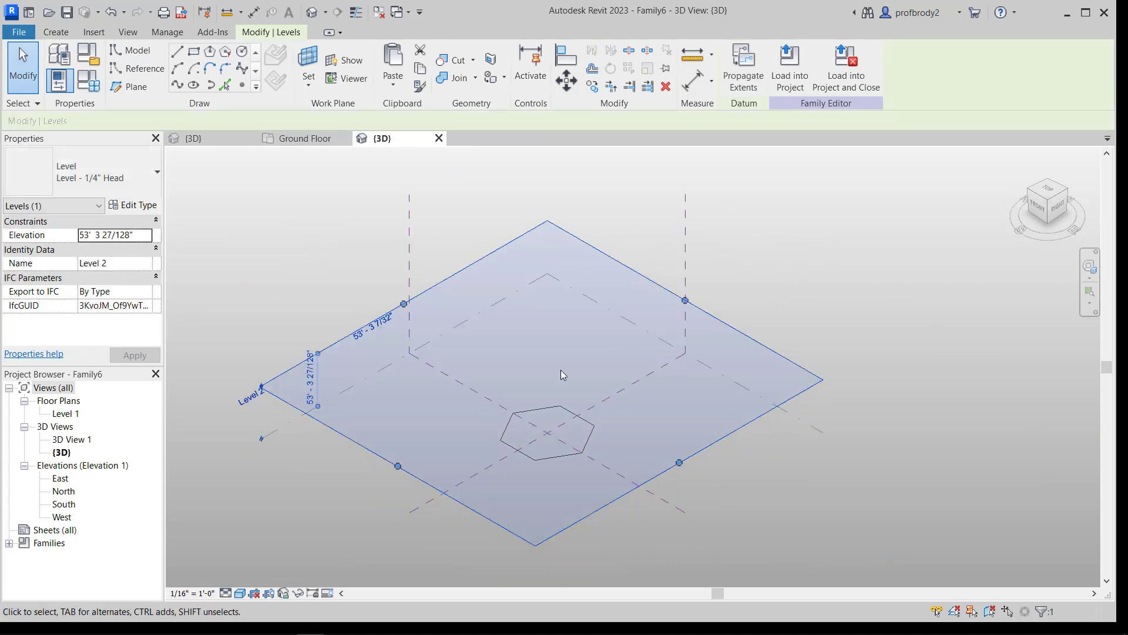
scroll(562, 374, "down", 1)
left_click_drag(486, 264, 487, 234, "ctrl")
scroll(500, 400, "up", 2)
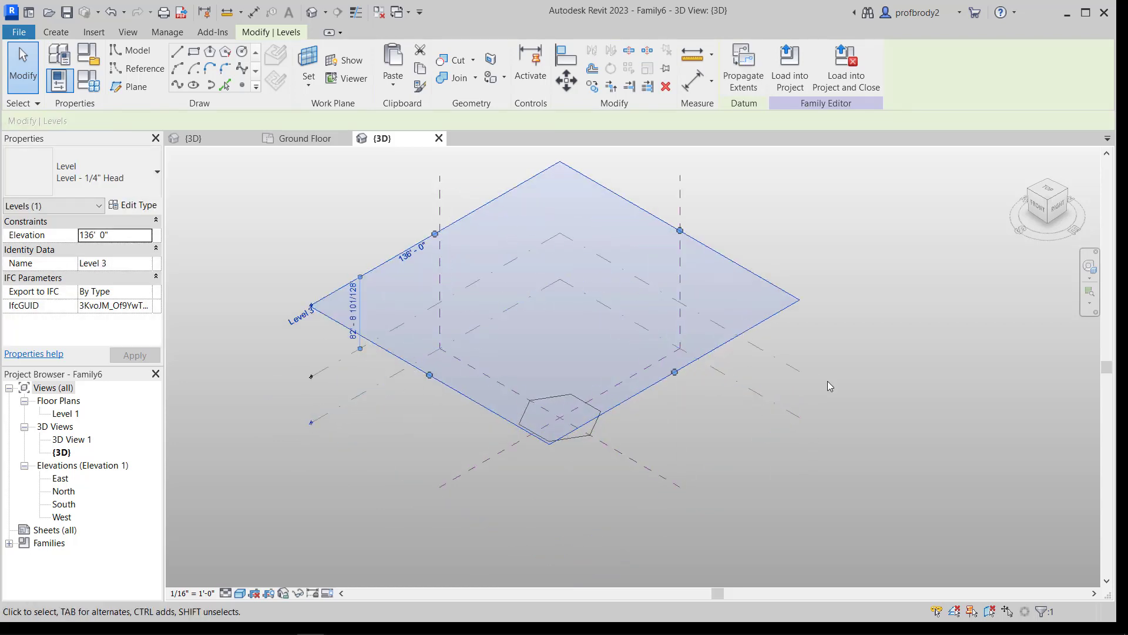
Step: Sketch a circle of 20' radius on Level 2, near the point above the hexagon's centre
left_click(767, 356)
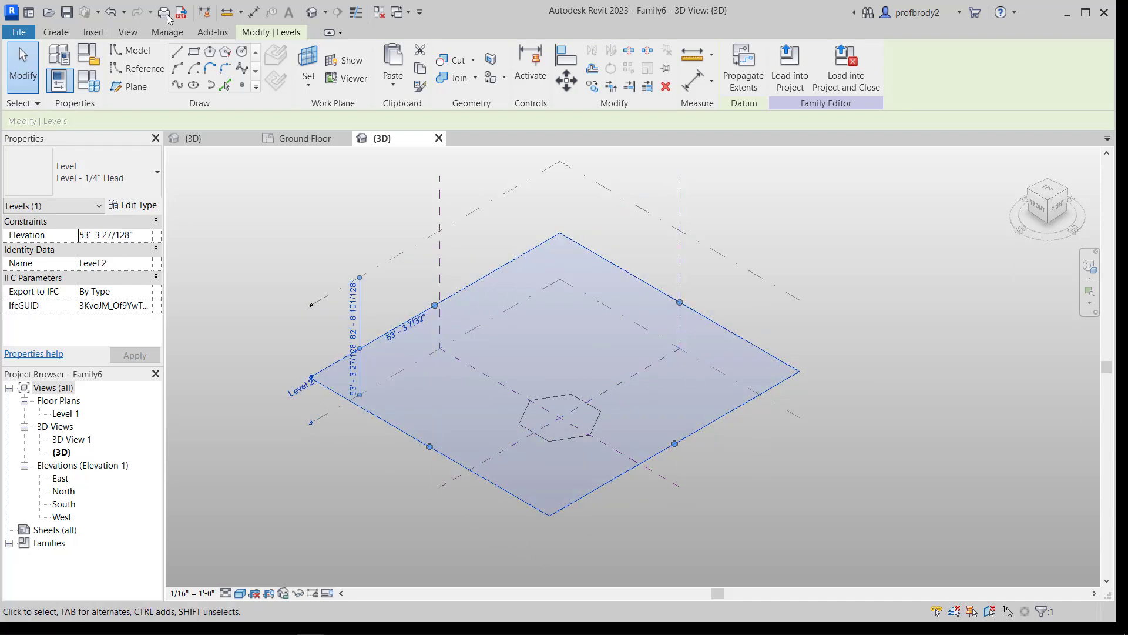
left_click(242, 52)
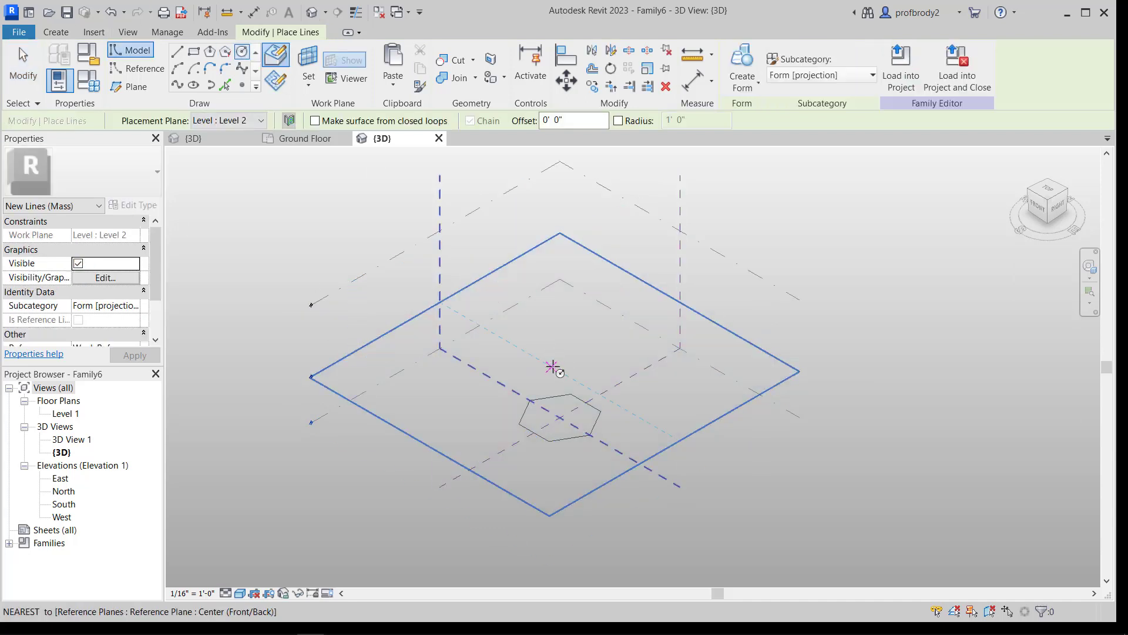
left_click(560, 371)
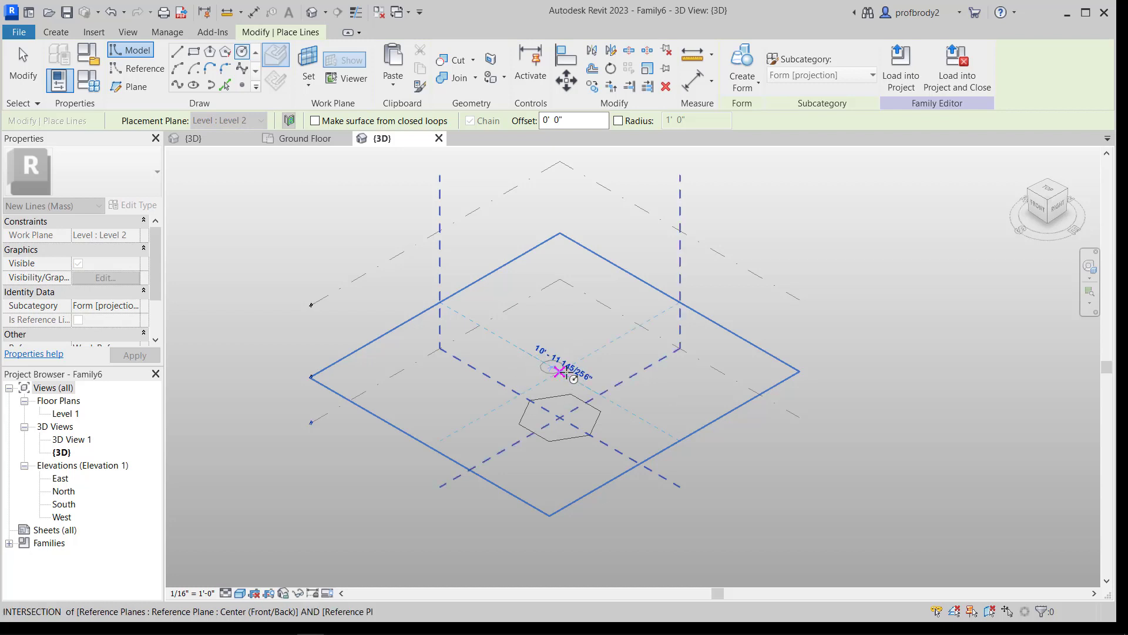
left_click(562, 372)
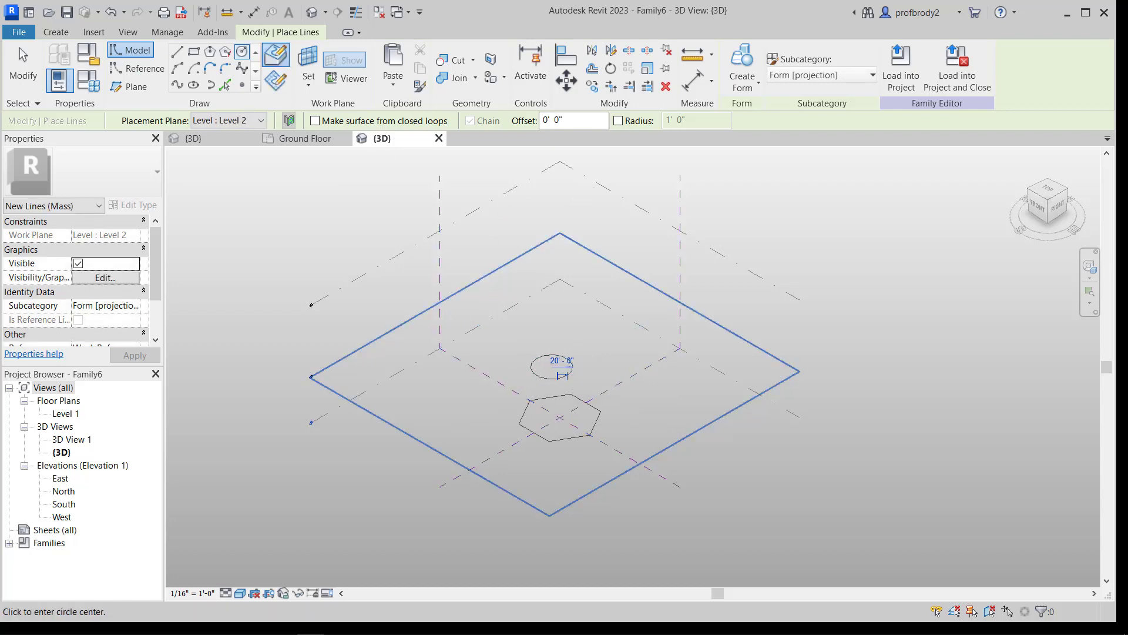
key("Escape")
key("Escape")
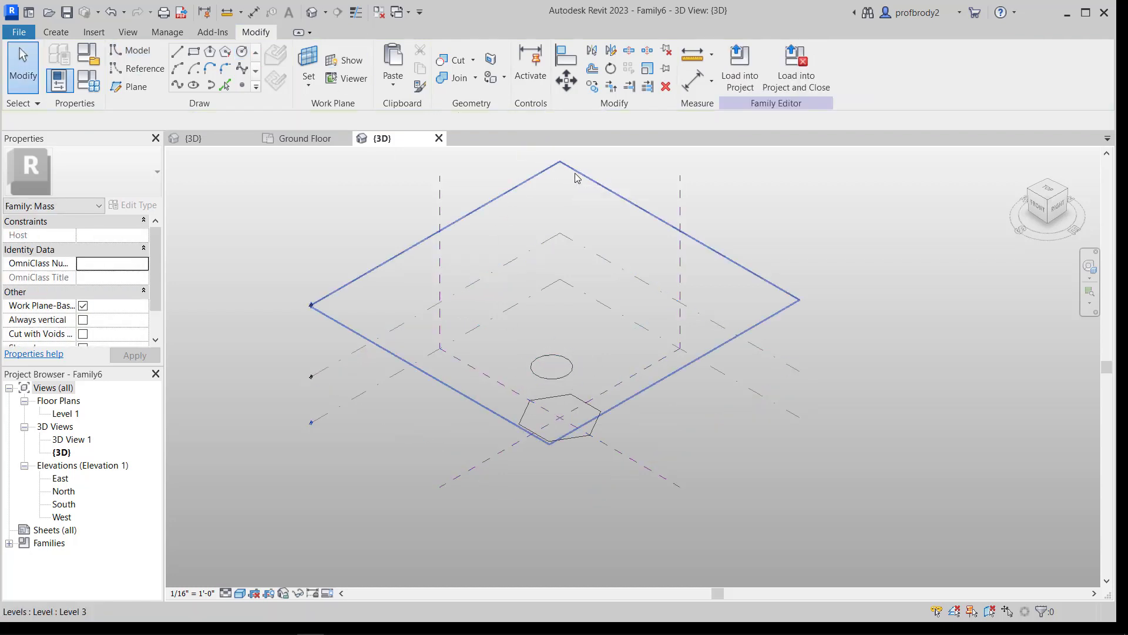
Step: Sketch an ellipse on Level 3 with half-axes of about 48' and 16', centred slightly off the reference plane intersection
left_click(575, 175)
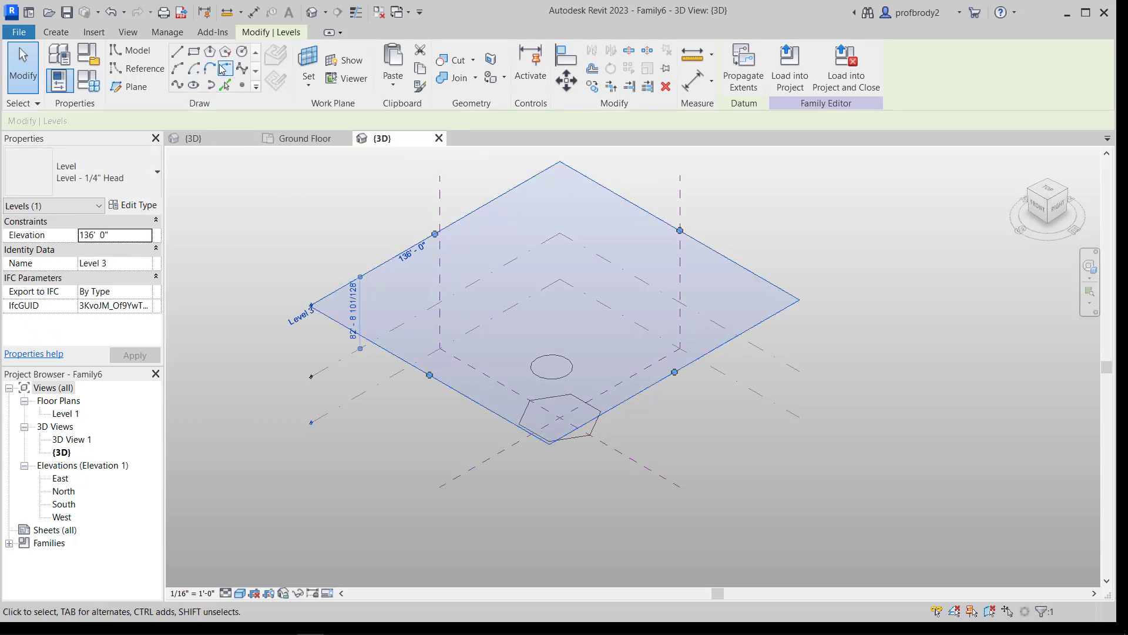
left_click(196, 87)
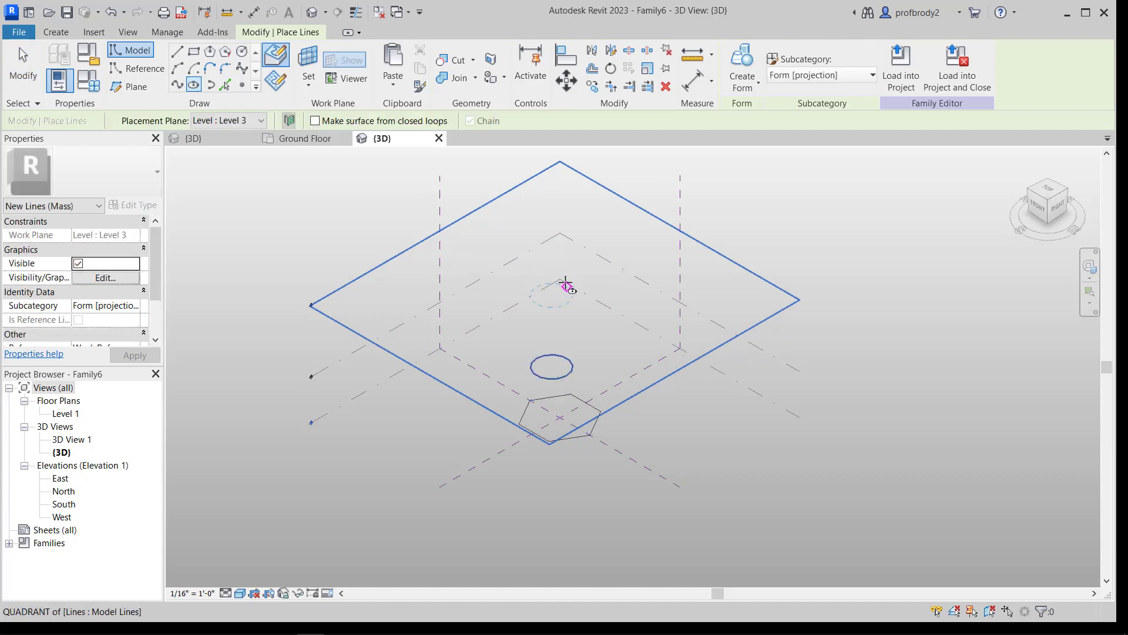
left_click(1047, 191)
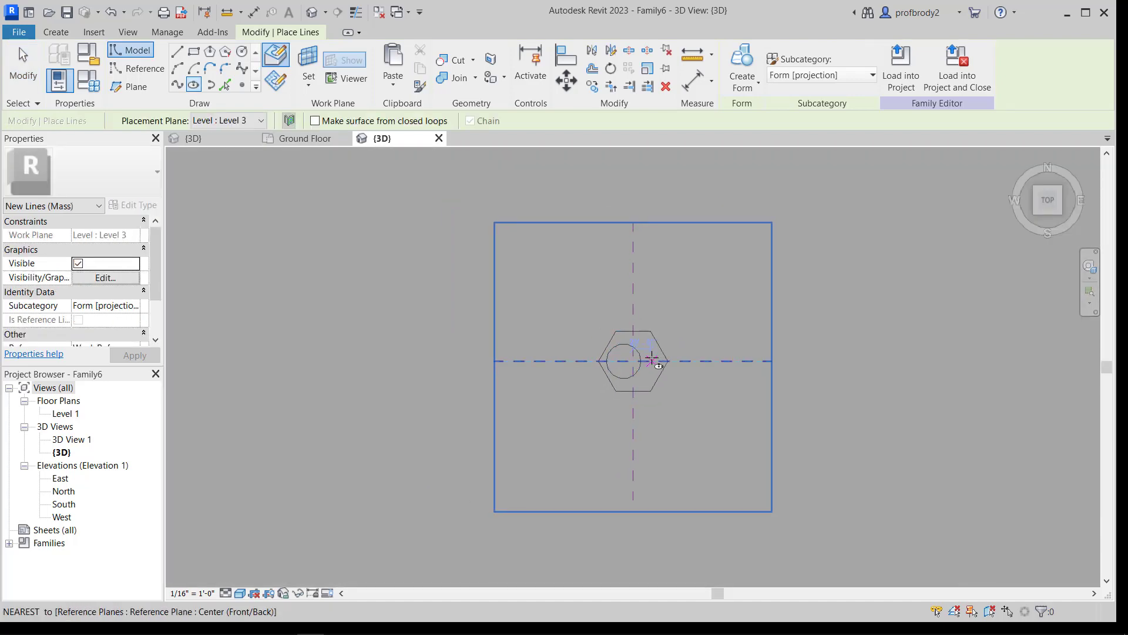
left_click(653, 360)
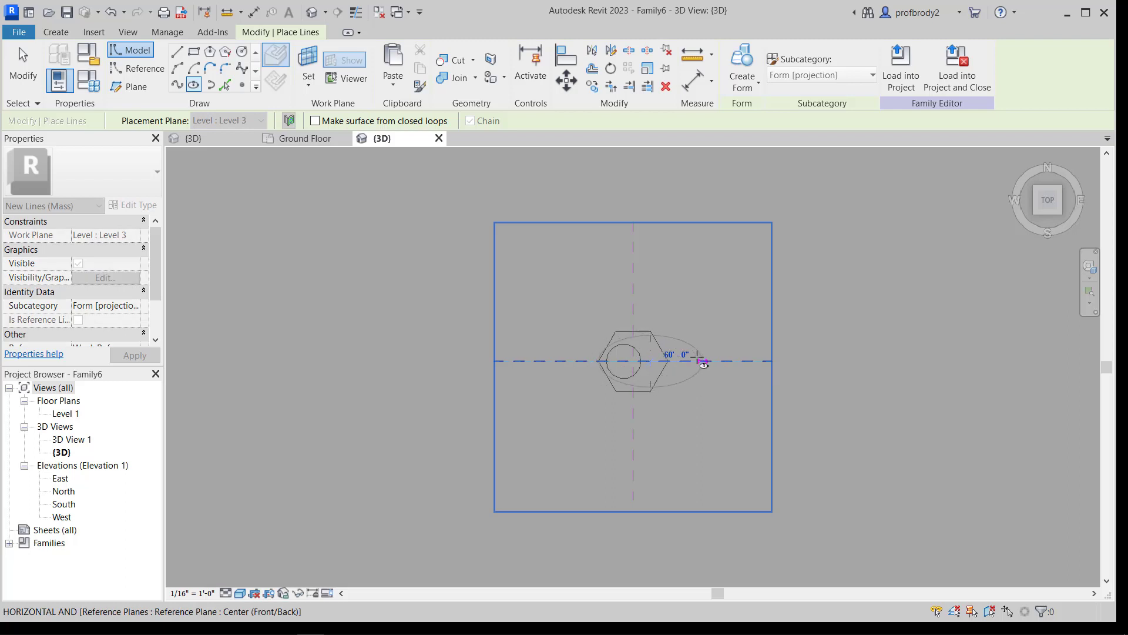
left_click(691, 356)
left_click(688, 347)
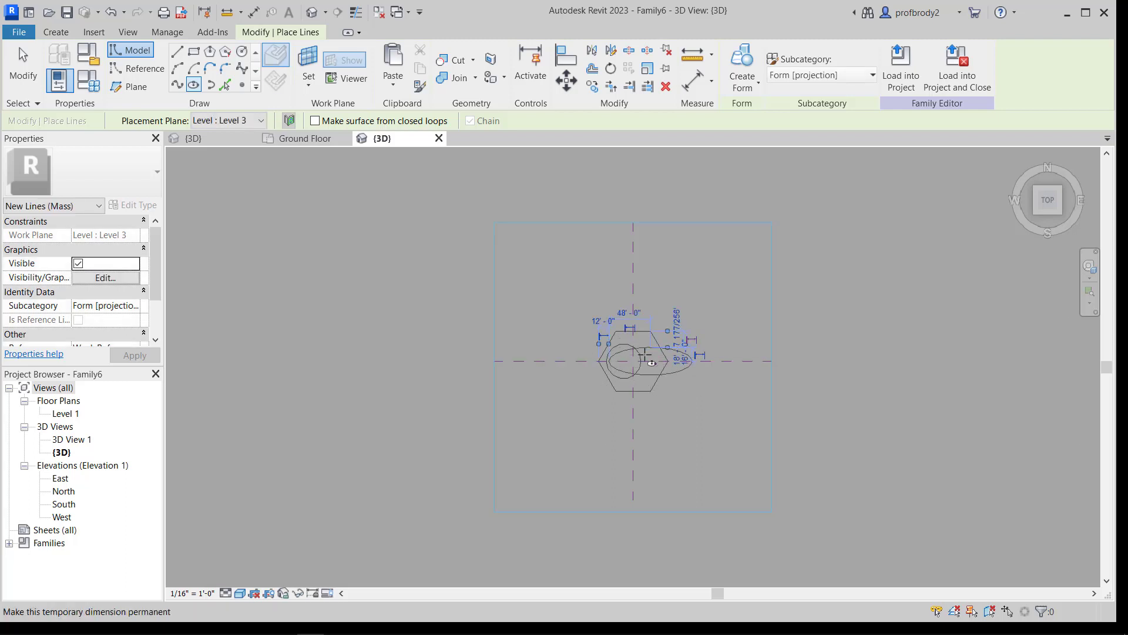
scroll(631, 368, "down", 1)
middle_click_drag(635, 376, 529, 189, "shift")
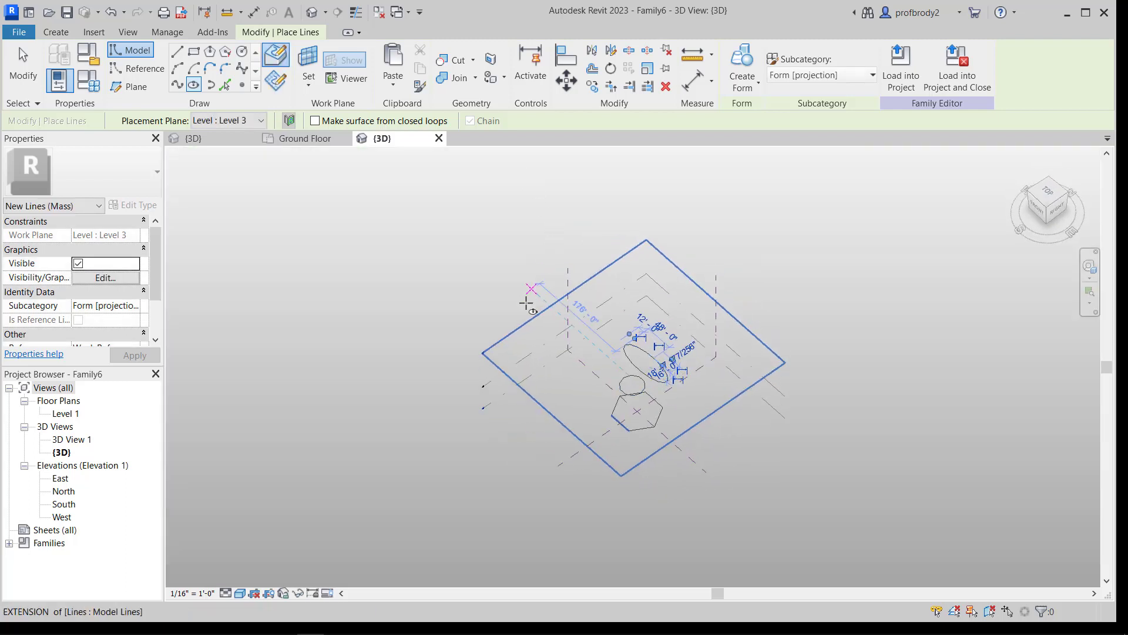
scroll(580, 355, "up", 1)
middle_click_drag(577, 348, 504, 267)
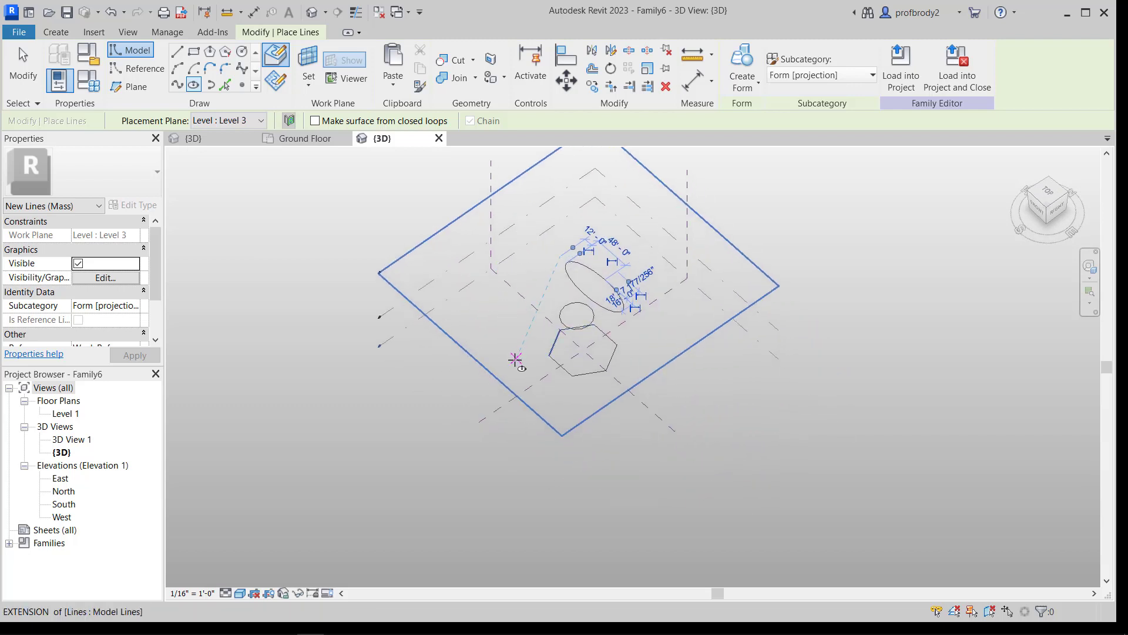
middle_click_drag(520, 355, 550, 302, "shift")
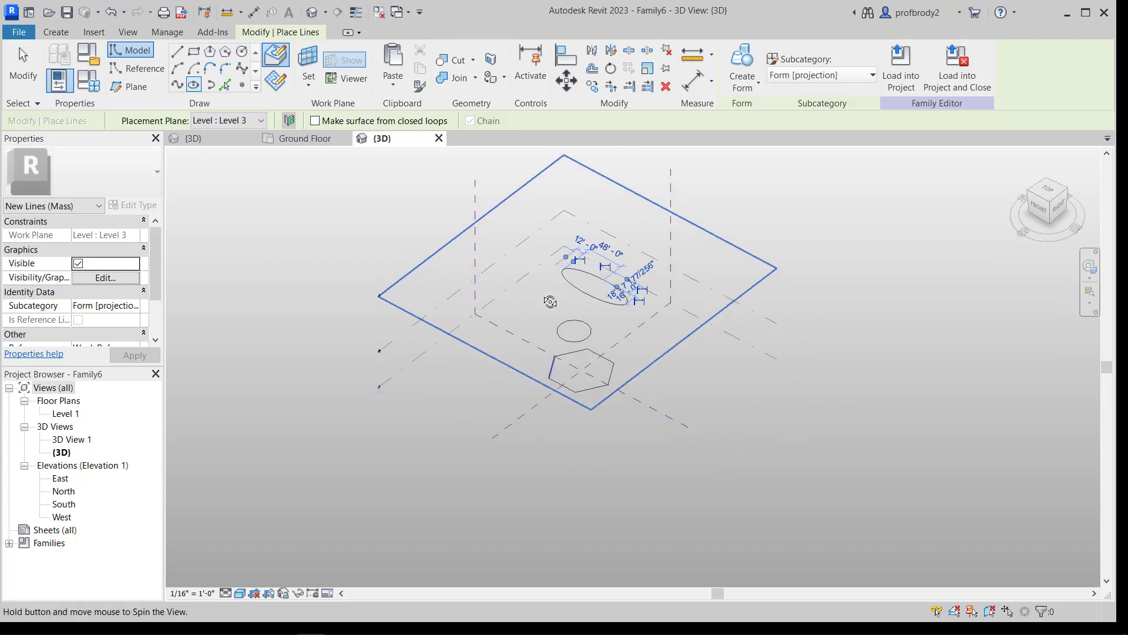
left_click(23, 65)
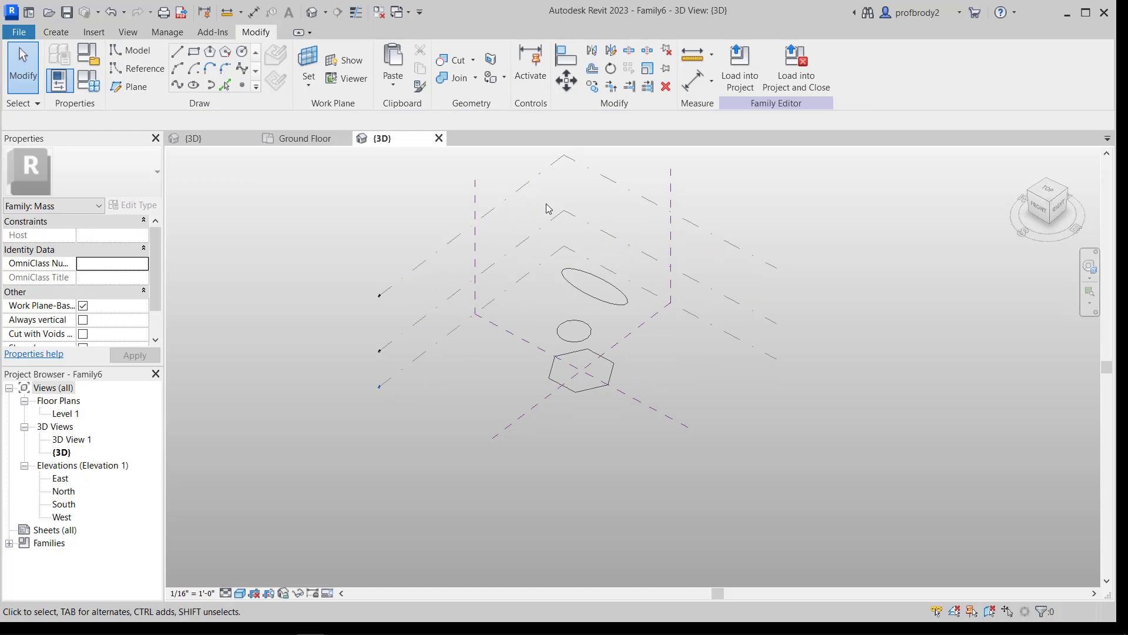
Step: Create a solid form from the hexagon, circle and ellipse profiles together
left_click_drag(499, 169, 659, 420)
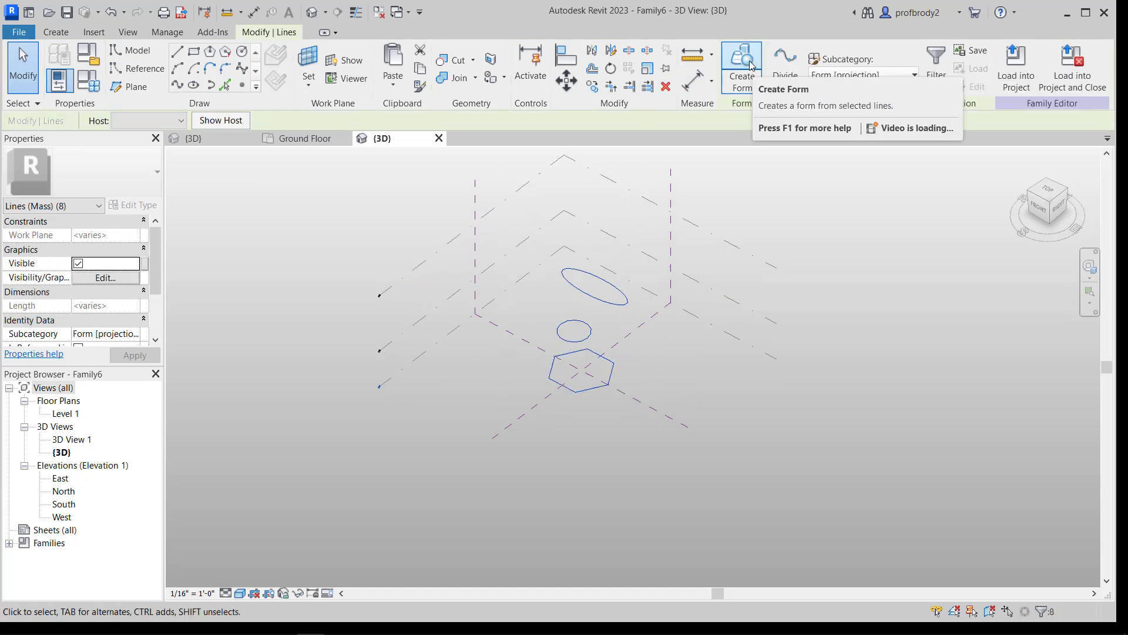
left_click(752, 88)
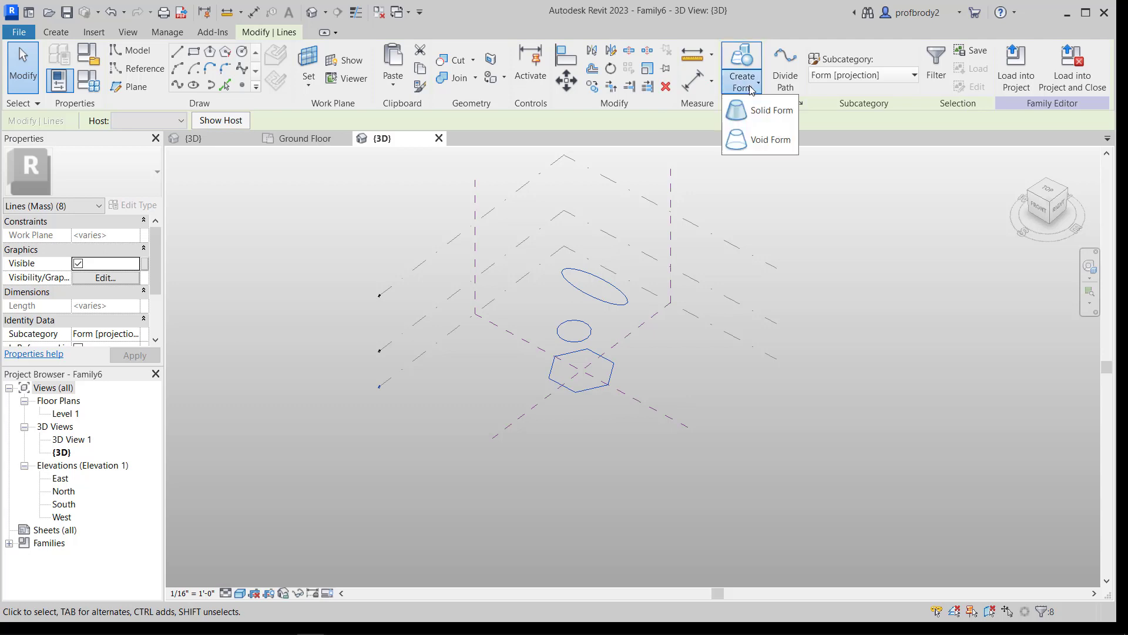
left_click(770, 111)
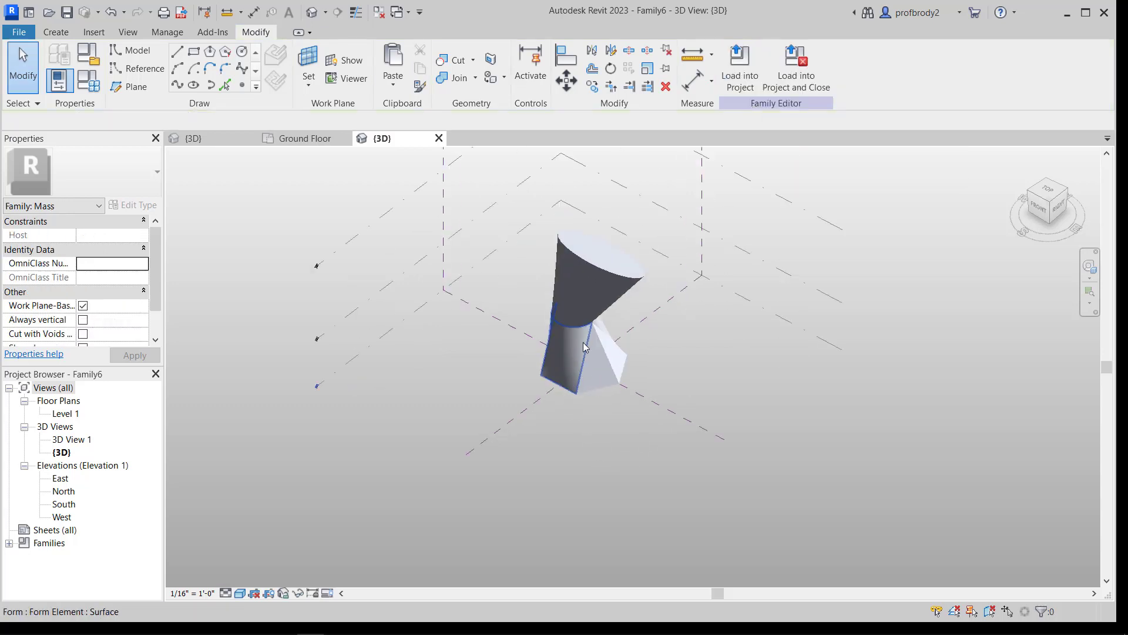
Step: Pull the front vertex of the form's hexagonal base outward to stretch that corner
middle_click_drag(588, 329, 590, 357, "shift")
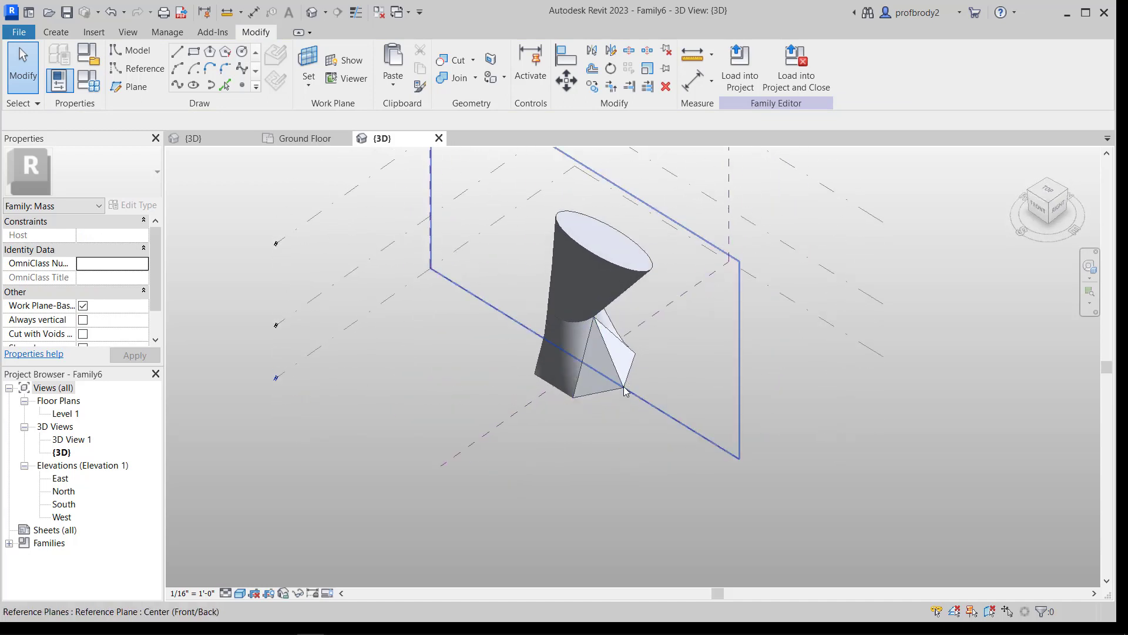
left_click(573, 399)
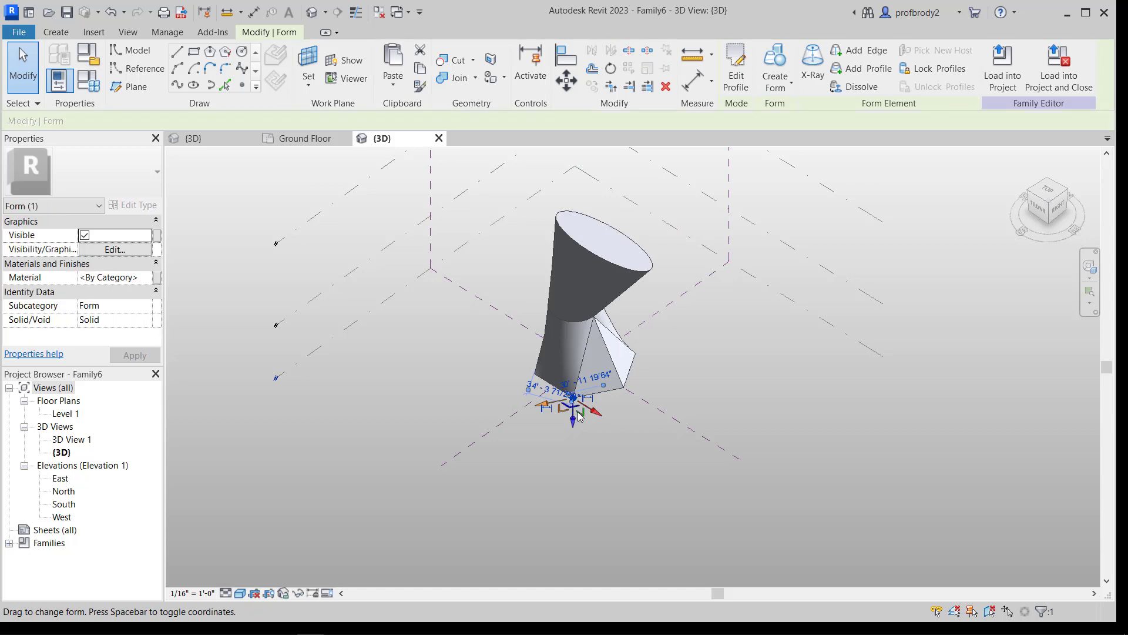
left_click_drag(545, 406, 583, 454)
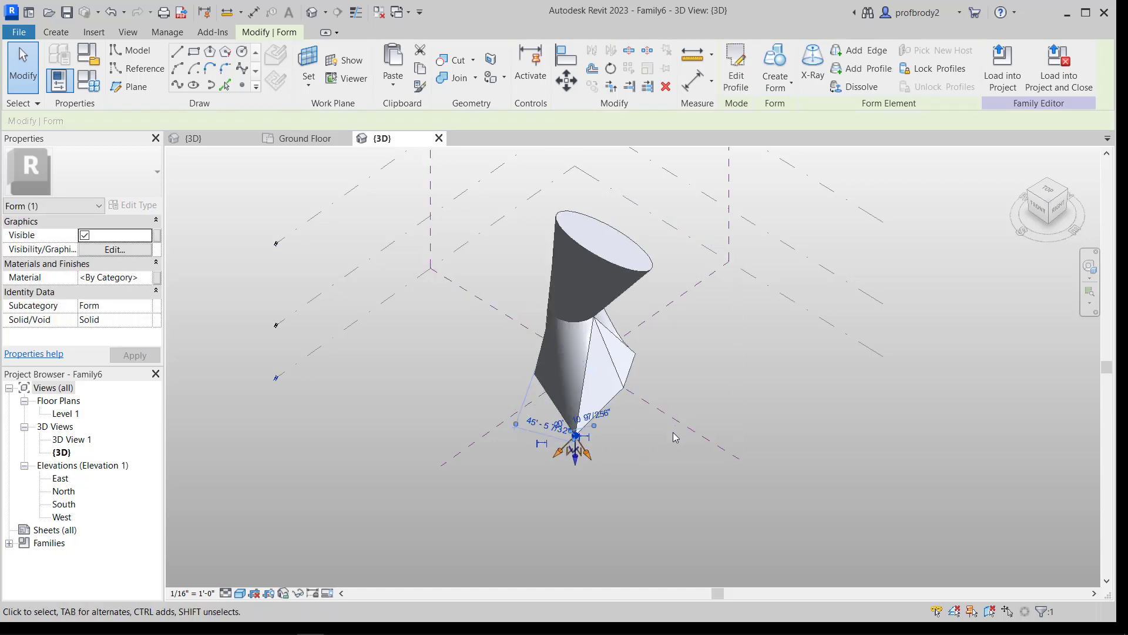
left_click(675, 433)
Step: Shift the form's top elliptical edge sideways along one horizontal axis and rotate it about its centre
left_click(640, 275)
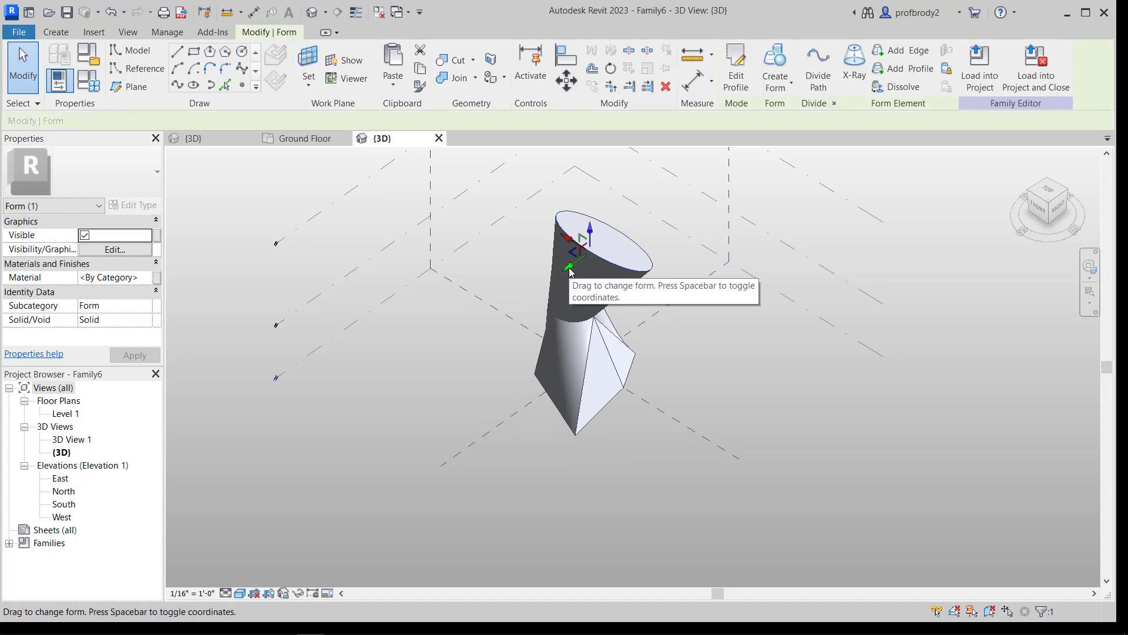
left_click_drag(570, 272, 533, 241)
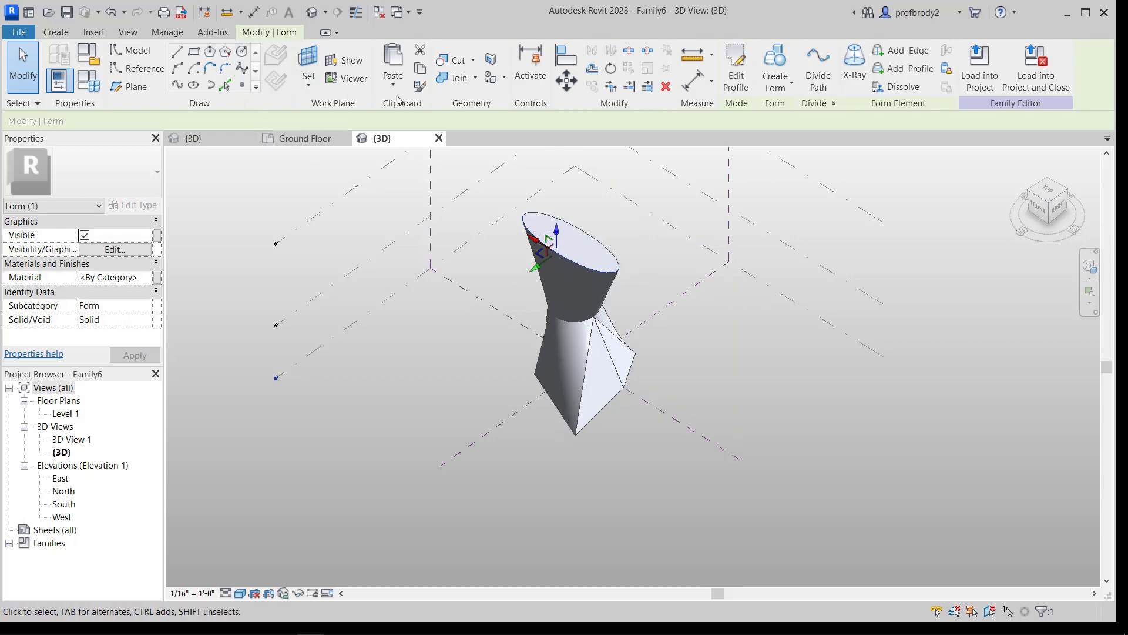
left_click(611, 68)
left_click(627, 247)
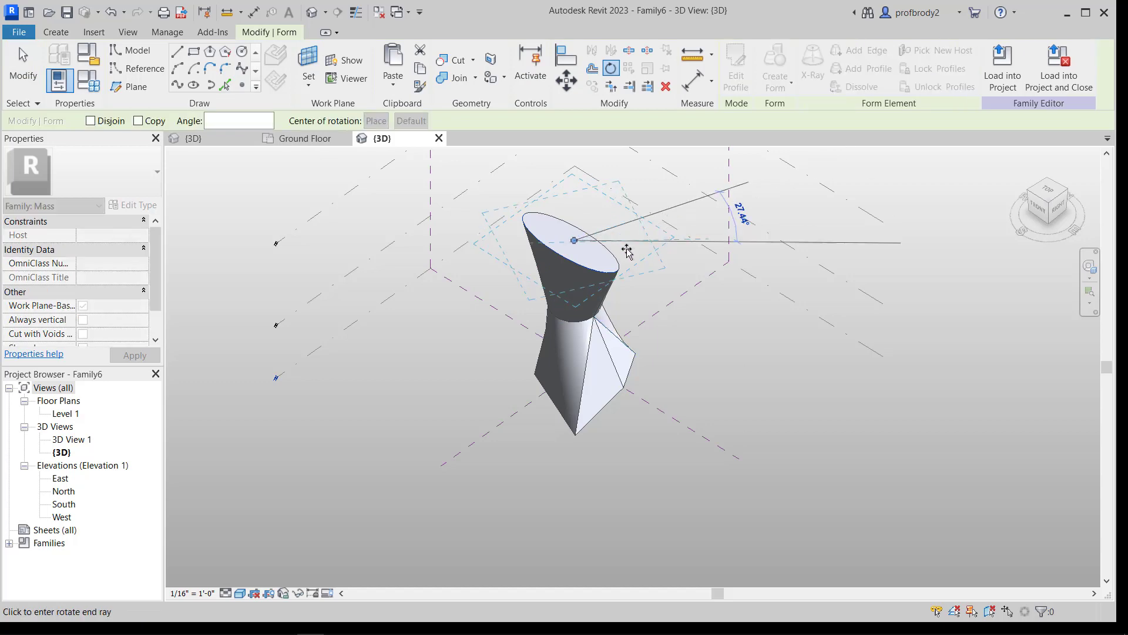
left_click(626, 251)
middle_click_drag(626, 252, 363, 221, "shift")
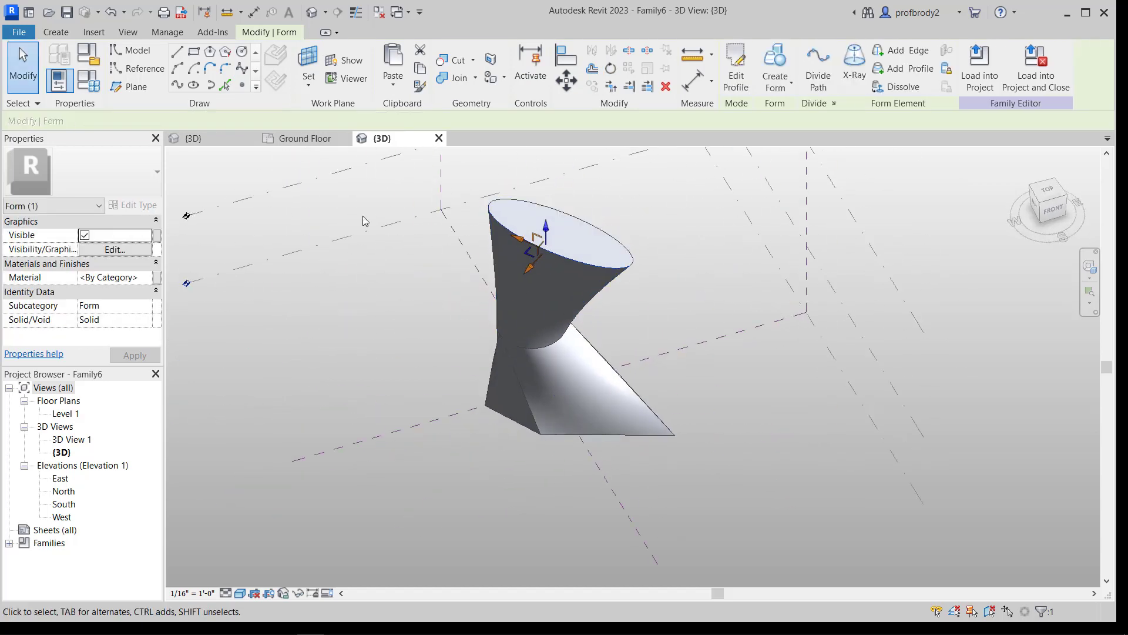
left_click(281, 228)
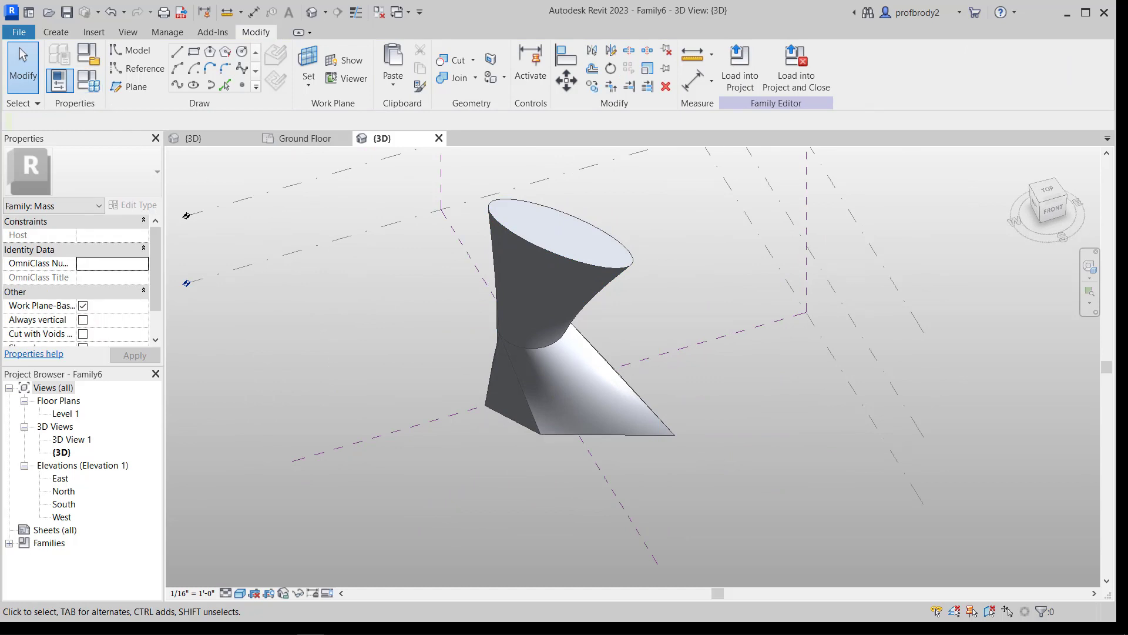
Step: Set the form's top elliptical face as the work plane and draw a circle of about 4' 6" radius near its centre
left_click(308, 58)
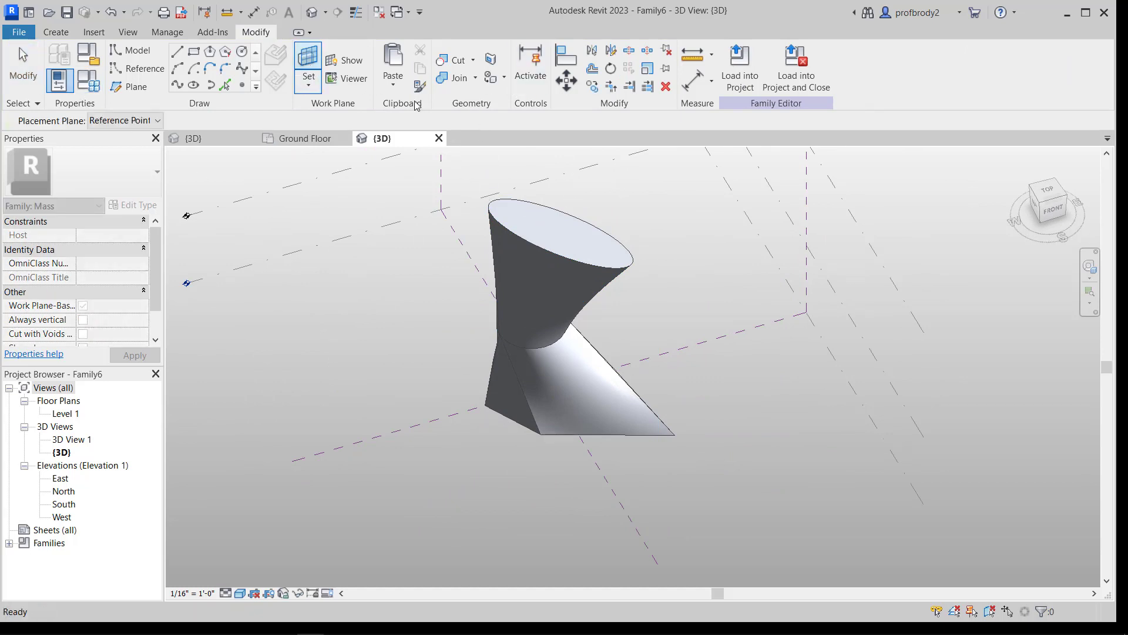
left_click(533, 211)
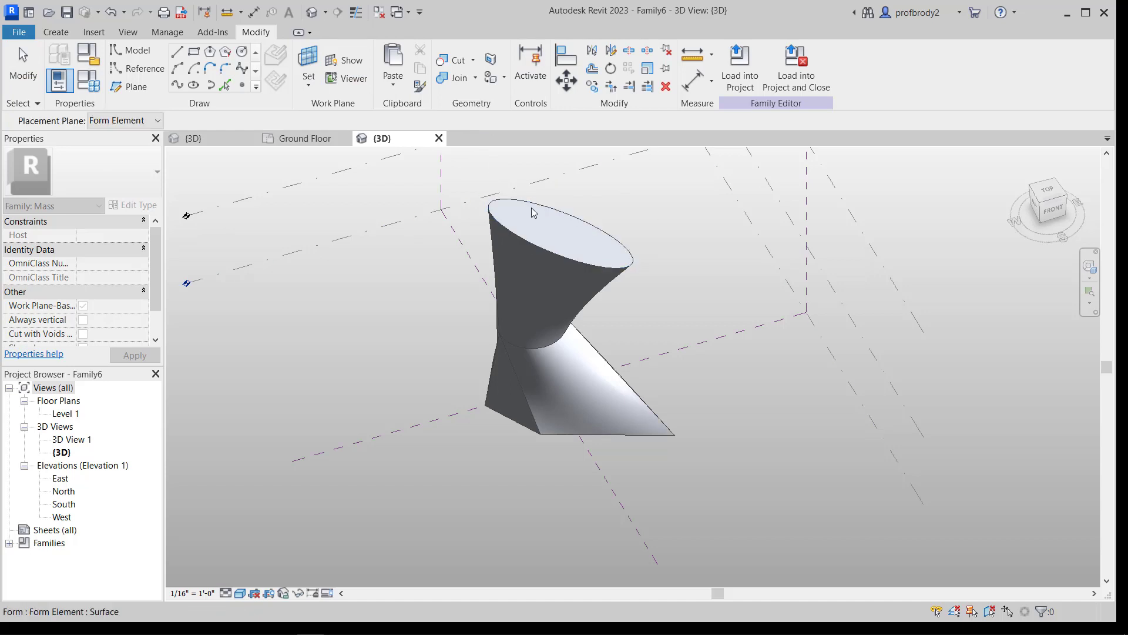
left_click(243, 53)
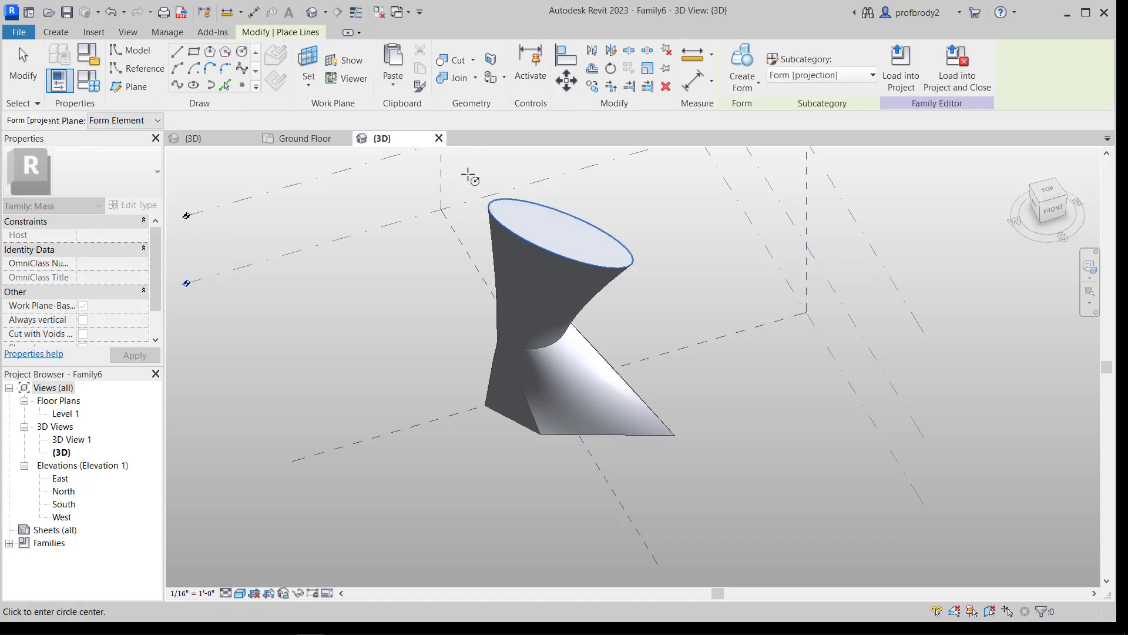
left_click(563, 235)
left_click(558, 242)
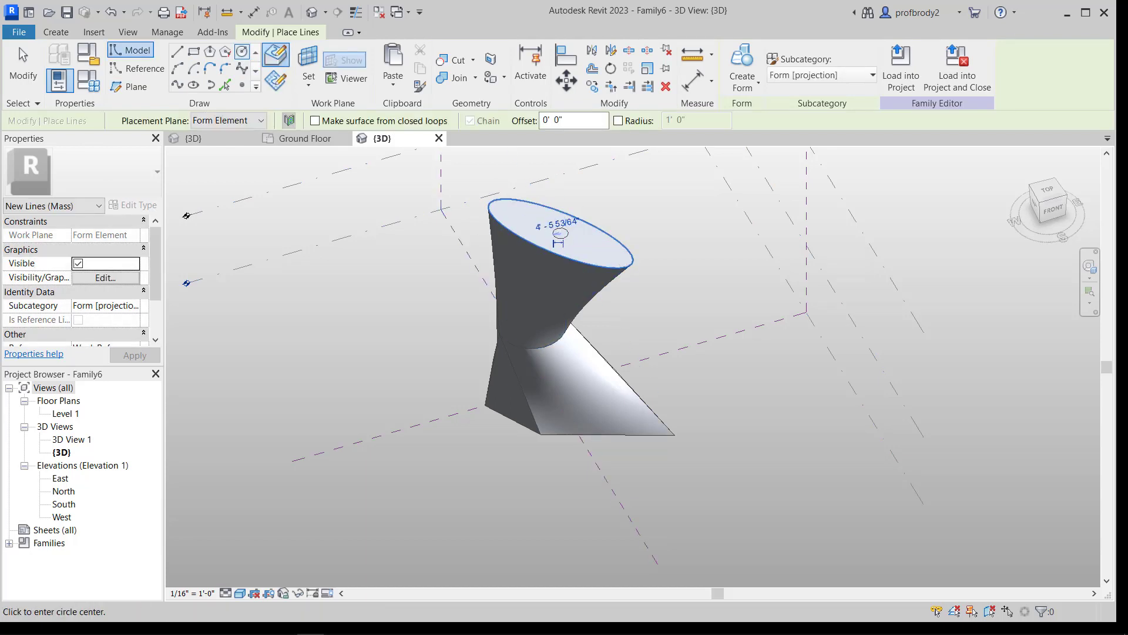
key("Escape")
key("Escape")
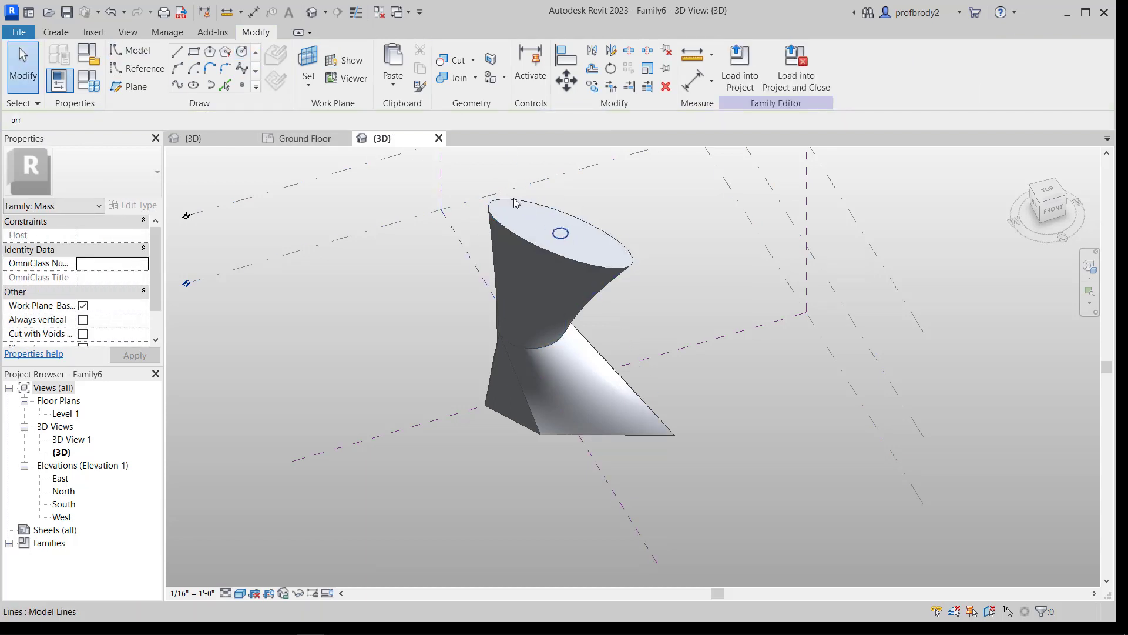
Step: Create a solid form from the small circle on the top face, choosing the sphere option
left_click(560, 228)
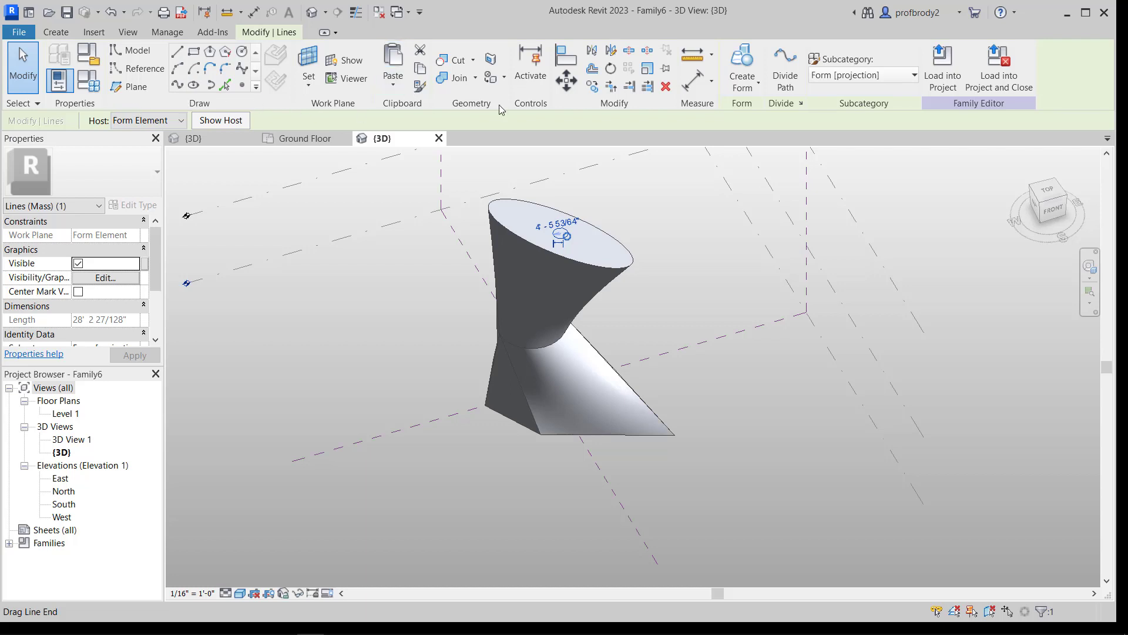
left_click(757, 88)
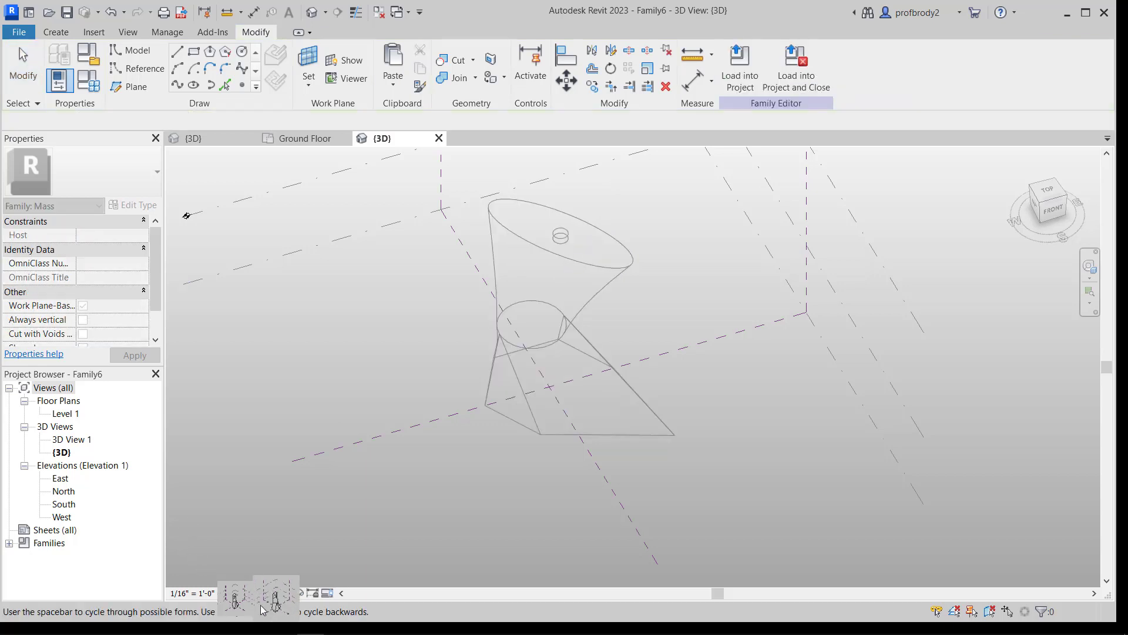
left_click(286, 612)
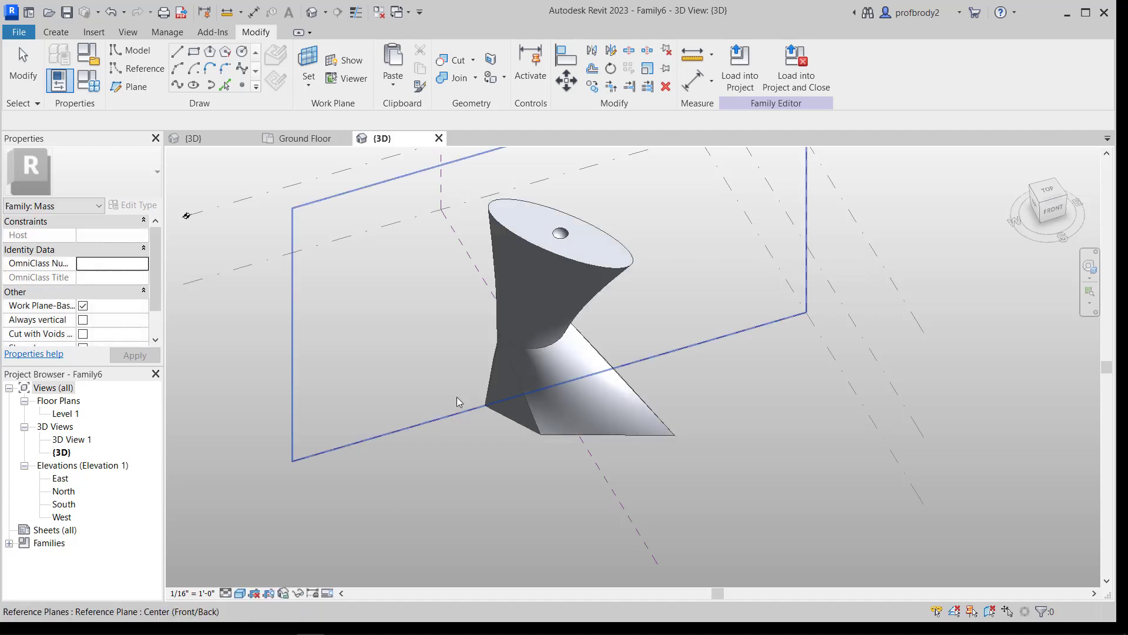
scroll(579, 228, "up", 5)
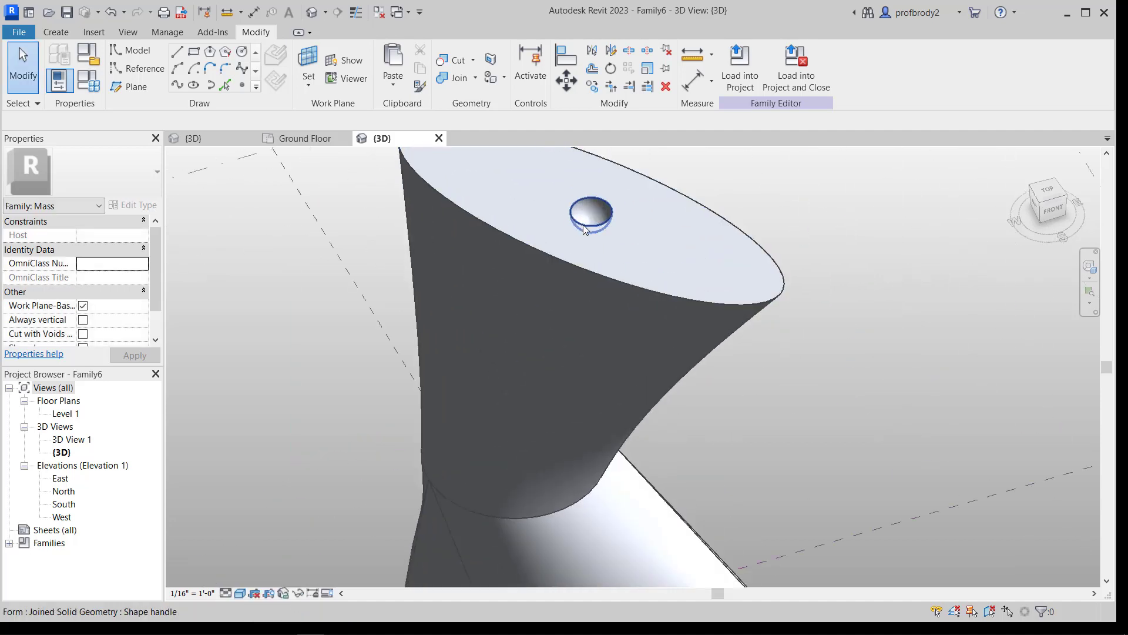
middle_click_drag(579, 230, 597, 285)
mouse_move(541, 257)
middle_mouse_down("shift")
mouse_move(541, 289)
mouse_move(486, 234)
mouse_move(551, 239)
mouse_move(539, 240)
middle_mouse_up("shift")
scroll(539, 240, "down", 2)
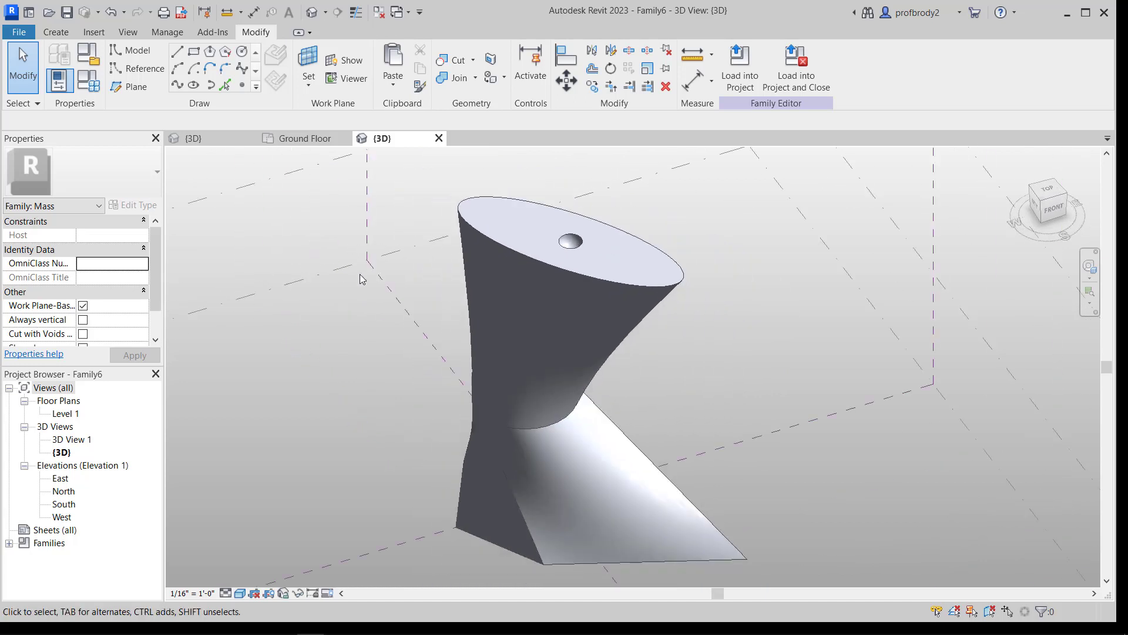
scroll(355, 327, "down", 3)
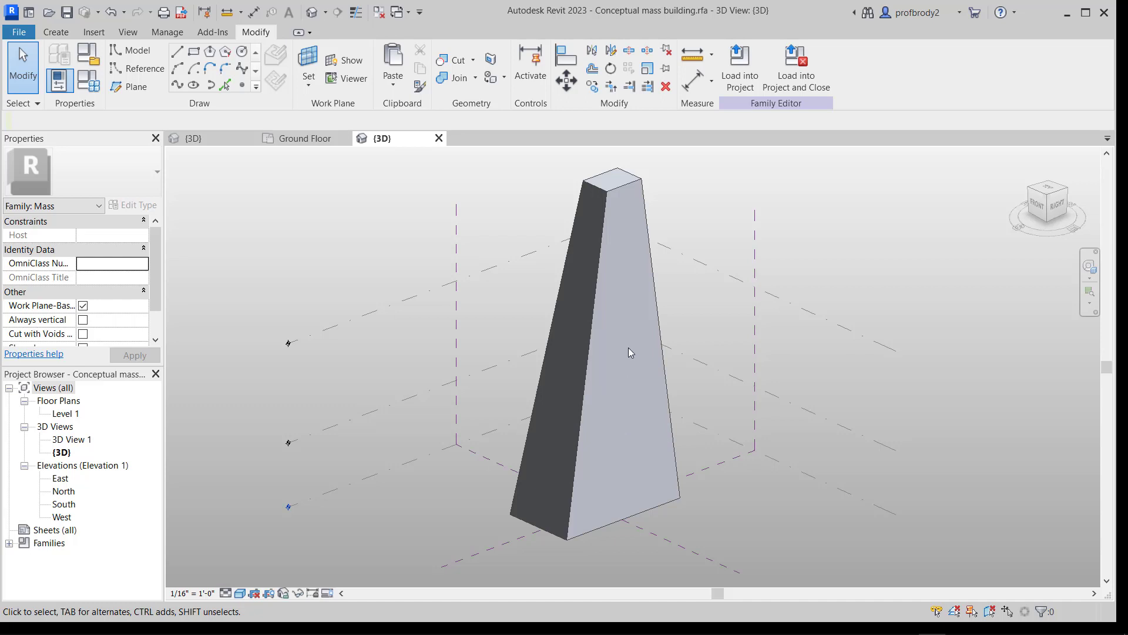
Step: Add a lengthwise edge down the middle of the tapered tower's wide light-coloured face
left_click(639, 197)
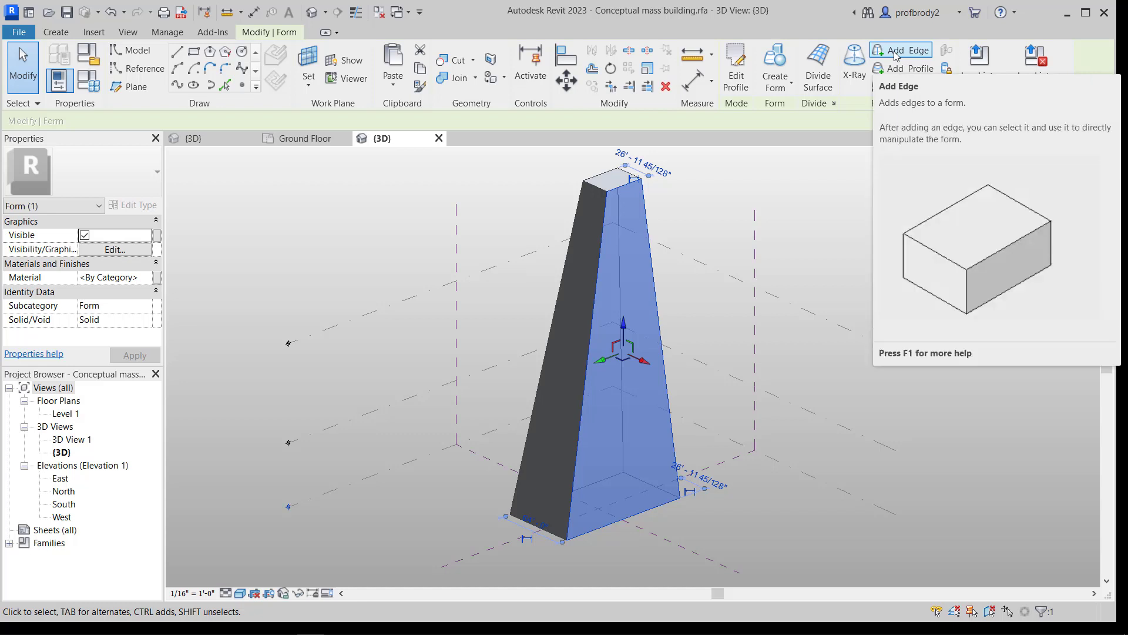
left_click(896, 52)
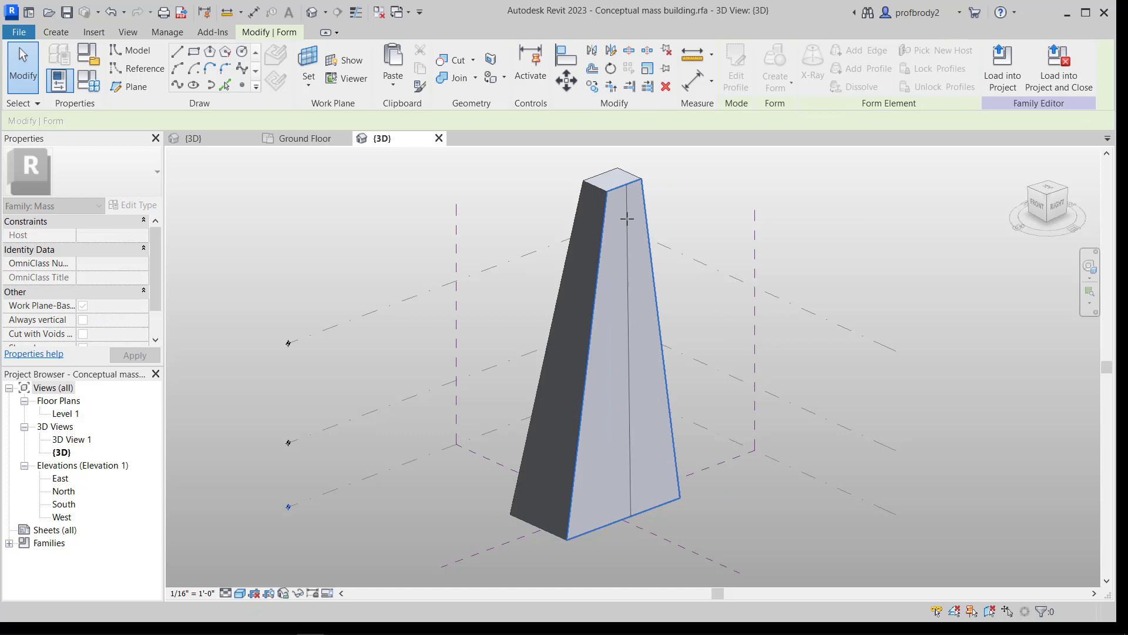
left_click(627, 247)
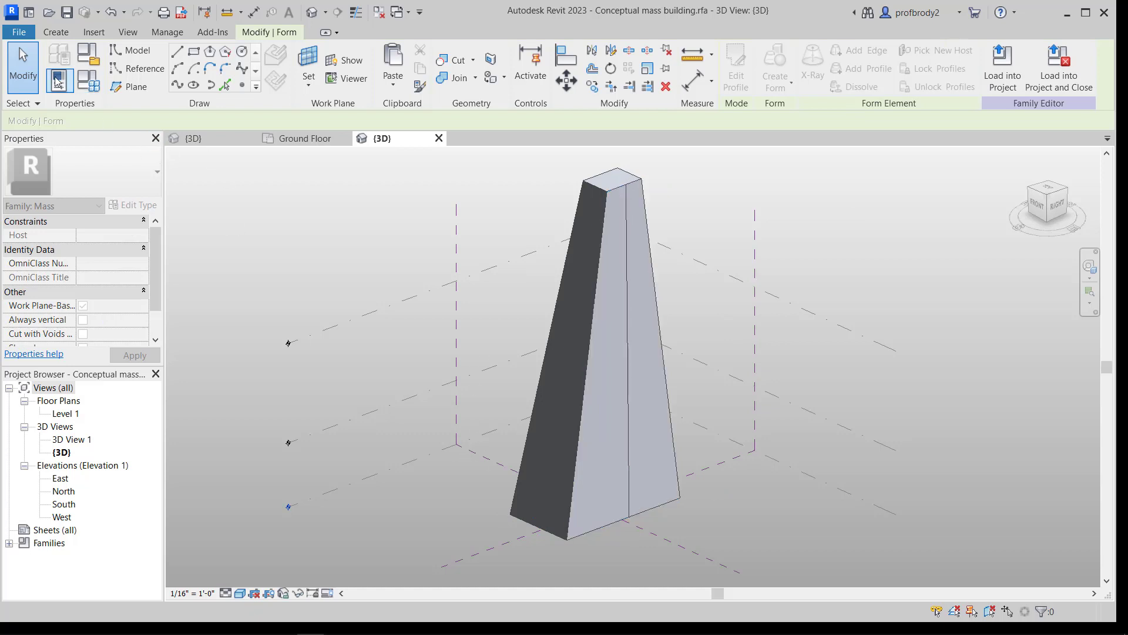
left_click(23, 64)
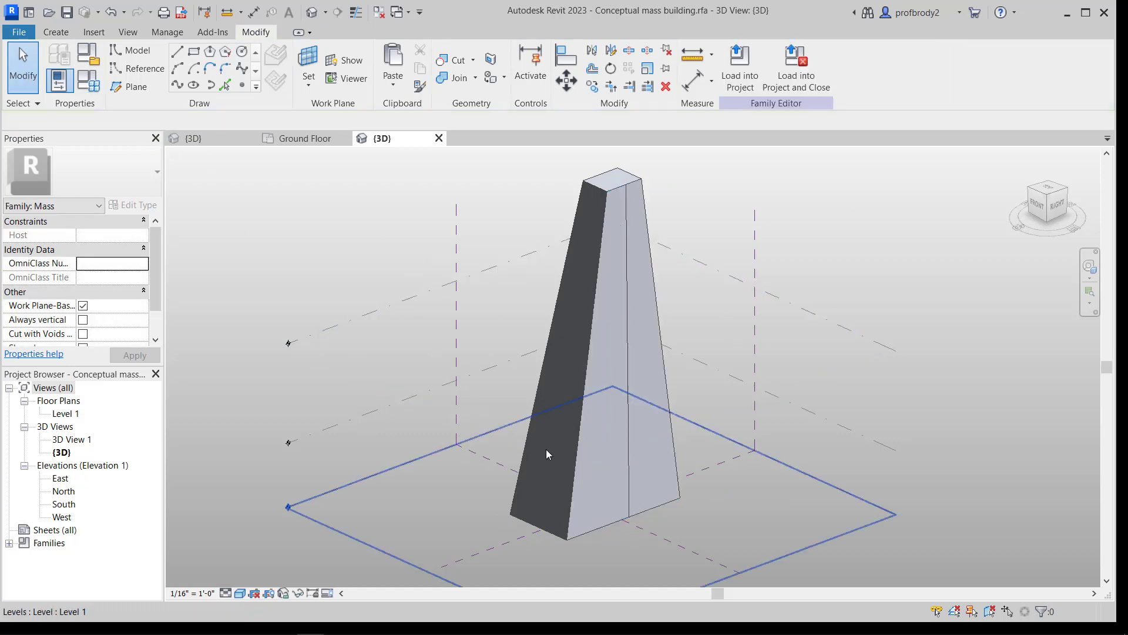
Step: Pull the base vertex of the added edge outward from the tower and dismiss the warning
left_click(630, 517)
mouse_move(650, 524)
left_mouse_down()
mouse_move(675, 528)
mouse_move(667, 537)
left_mouse_up()
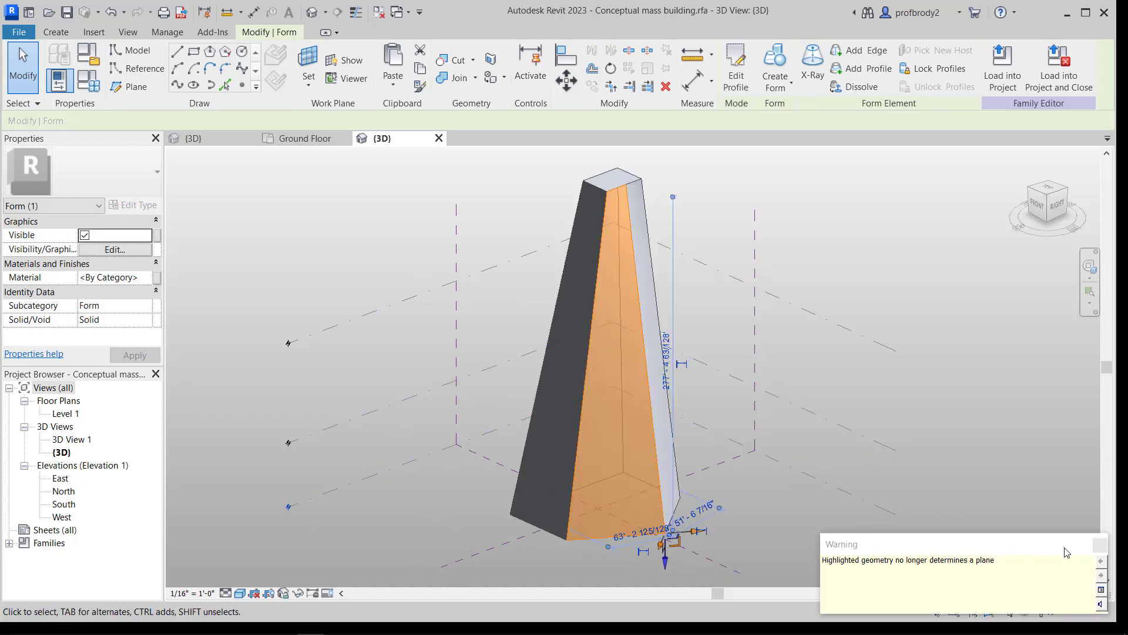
left_click(1095, 546)
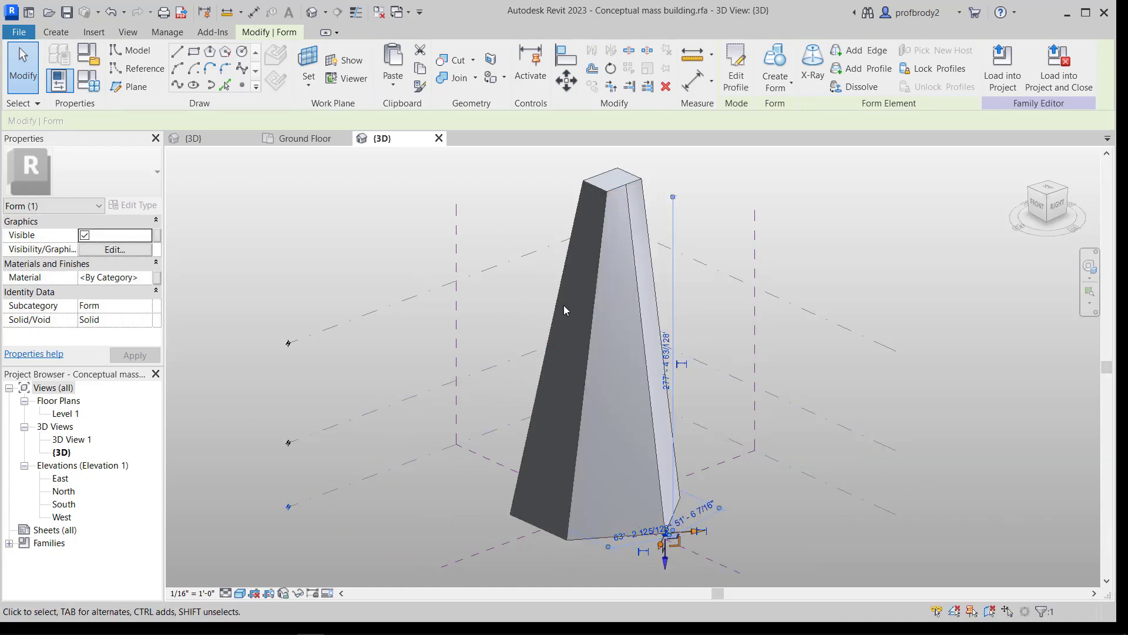
left_click(839, 266)
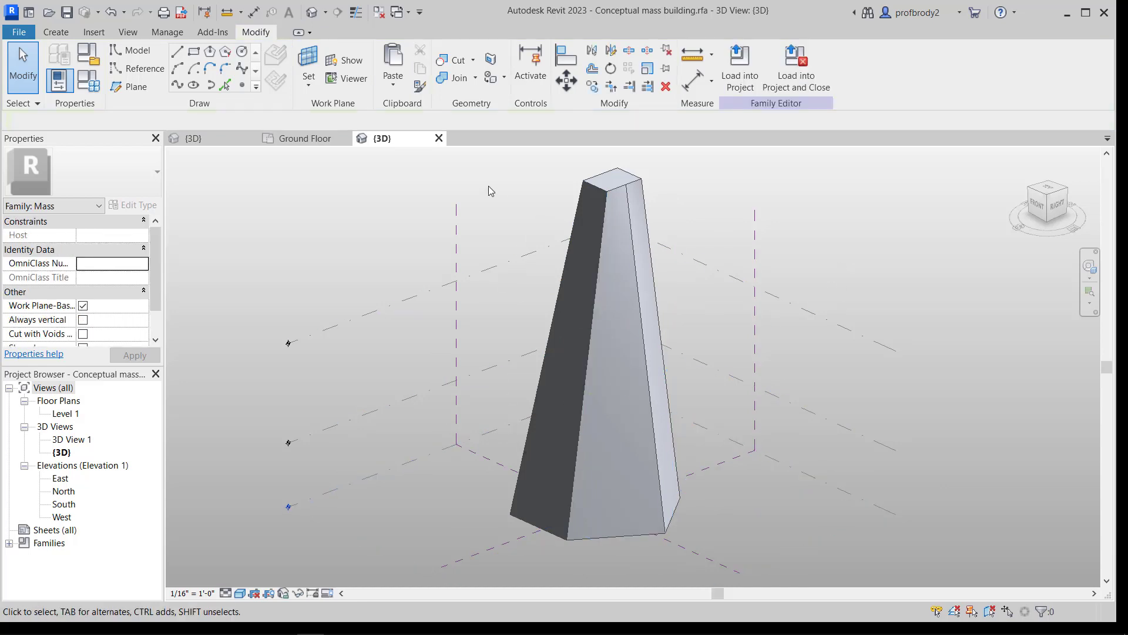
Step: Add three profiles to the tower form: one near the top, one at mid-height and one near the base
left_click(623, 176)
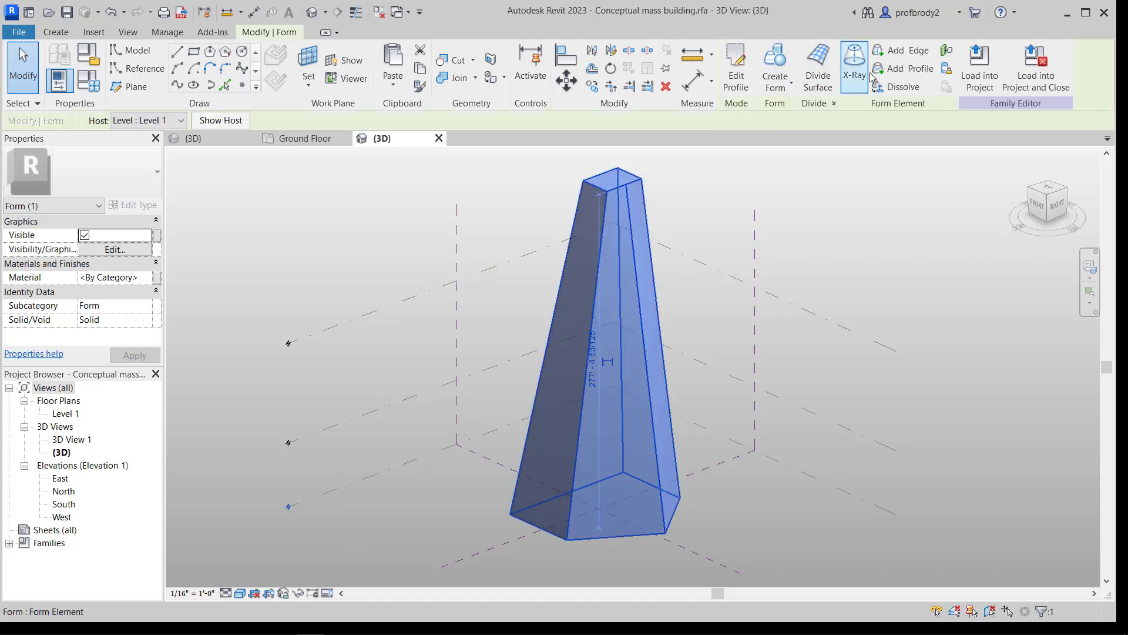
left_click(905, 69)
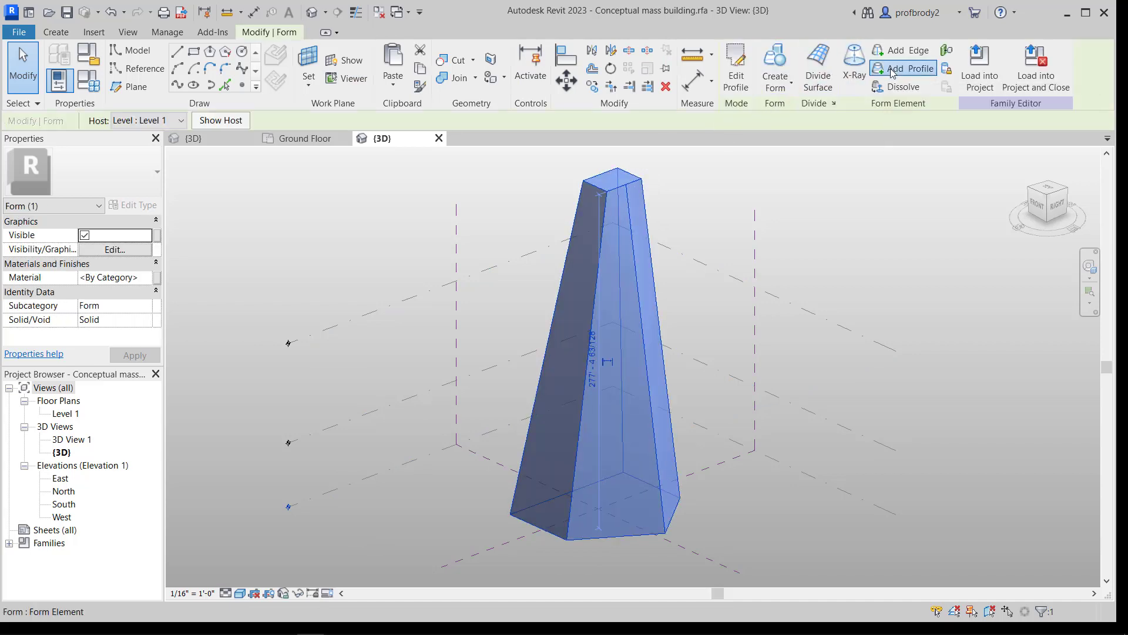
left_click(652, 244)
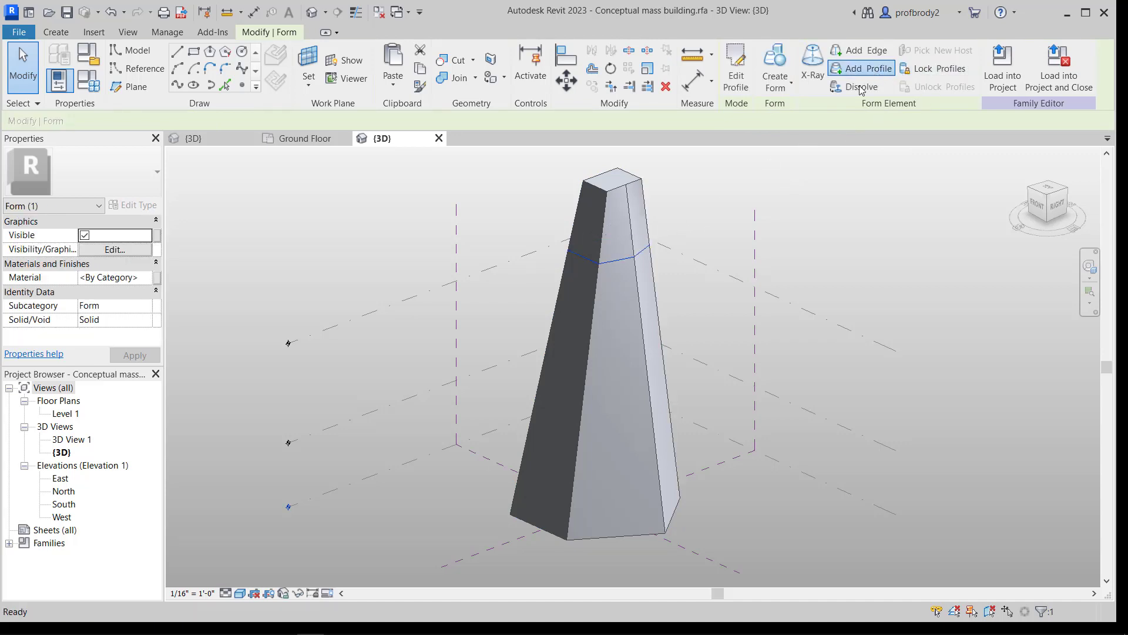
left_click(862, 73)
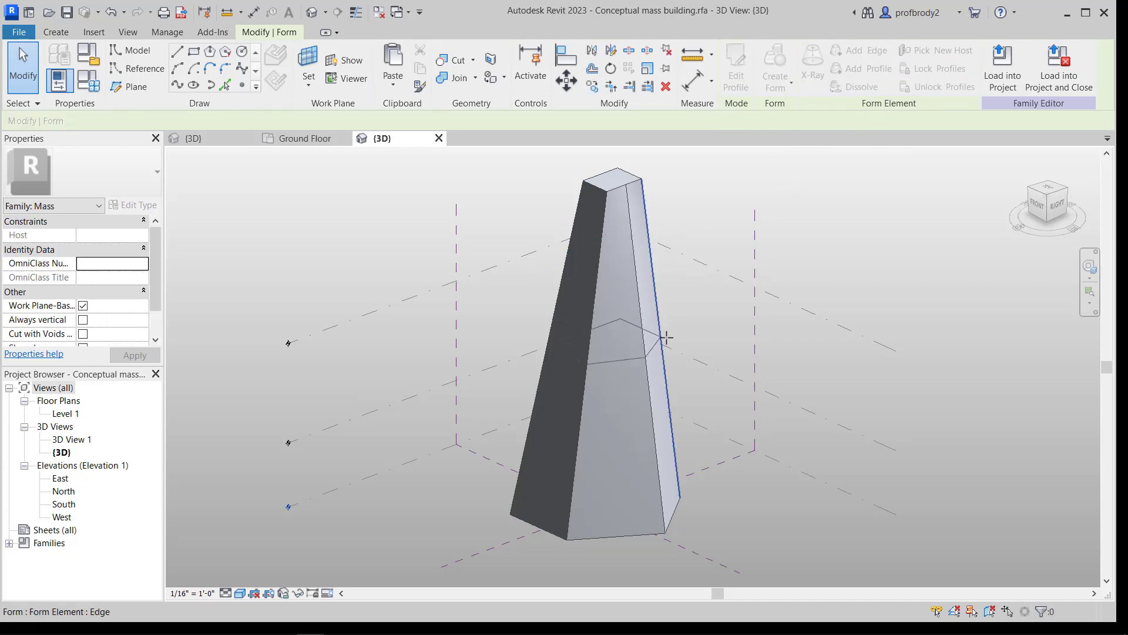
left_click(663, 338)
left_click(861, 68)
left_click(673, 435)
left_click(22, 58)
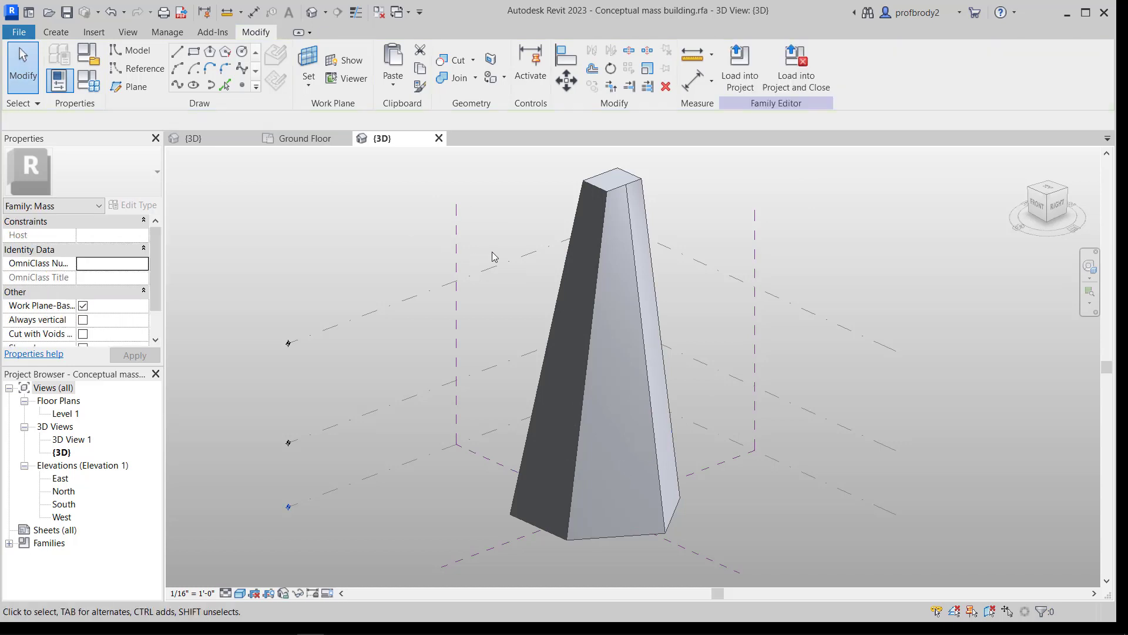
Step: Pull the front edge of the tower's upper added profile outward and push the middle profile's matching edge inward
left_click_drag(517, 216, 694, 281)
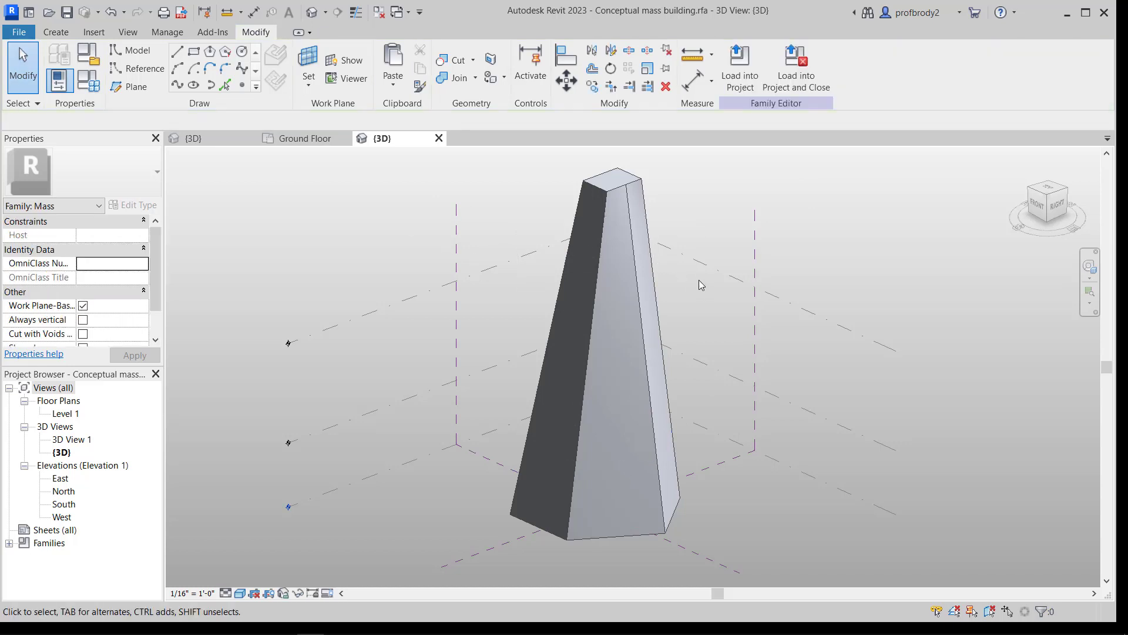
left_click(622, 270)
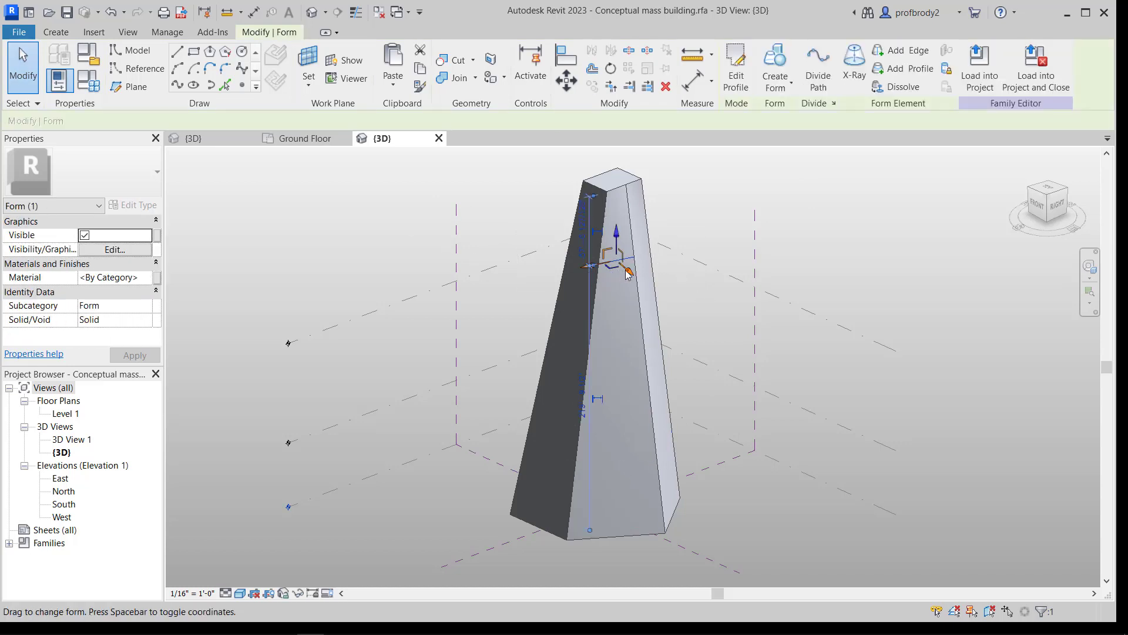
left_click_drag(634, 275, 646, 288)
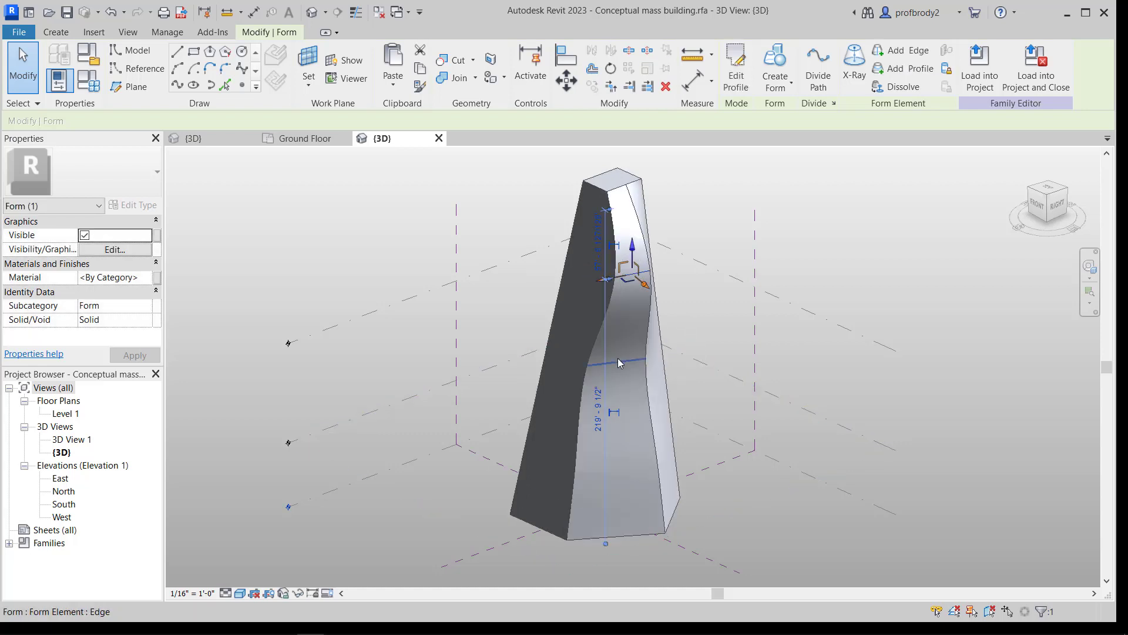
left_click(618, 362)
left_click_drag(623, 373, 550, 360)
middle_click_drag(547, 376, 611, 367, "shift")
left_click_drag(613, 363, 623, 367)
left_click(730, 335)
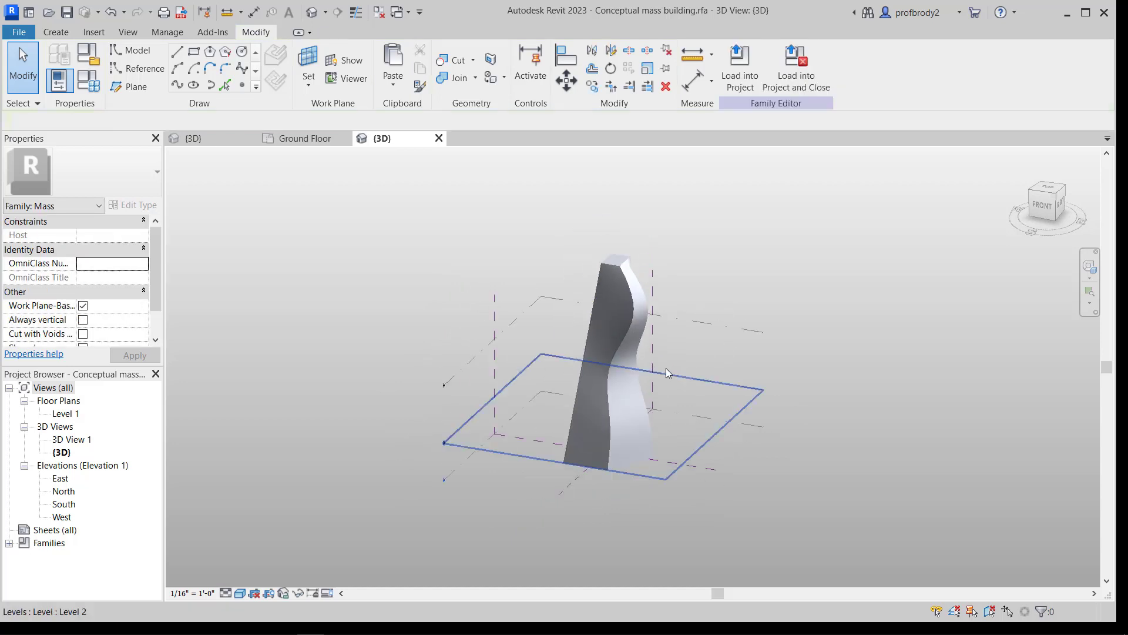
Step: Dissolve the tower form into its profiles and shift the second profile from the top sideways
left_click(607, 235)
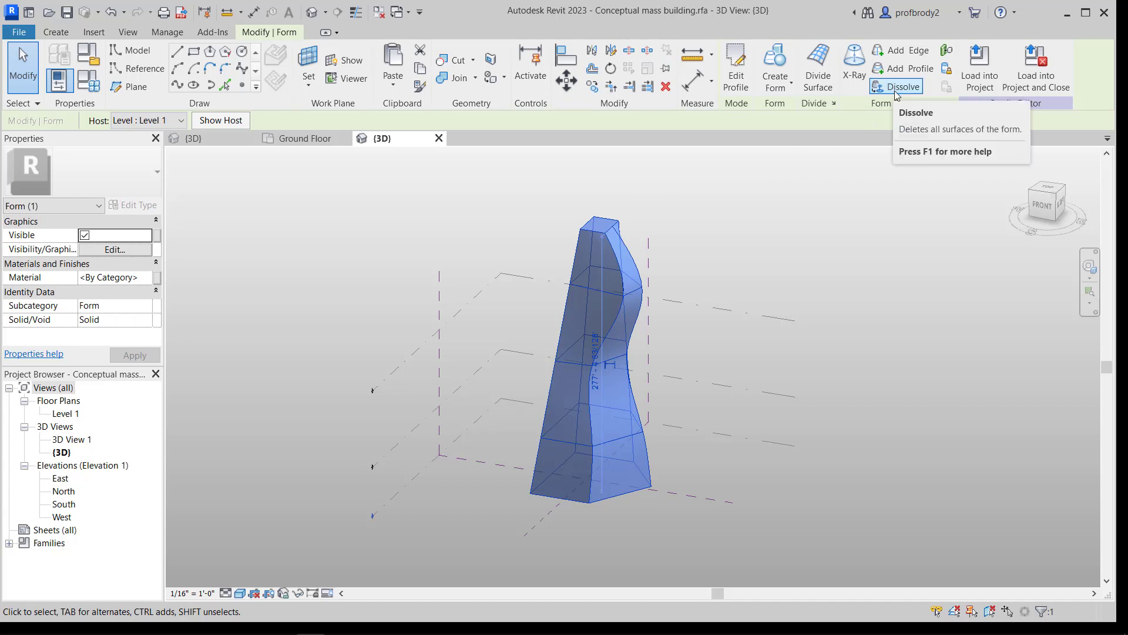
left_click(898, 87)
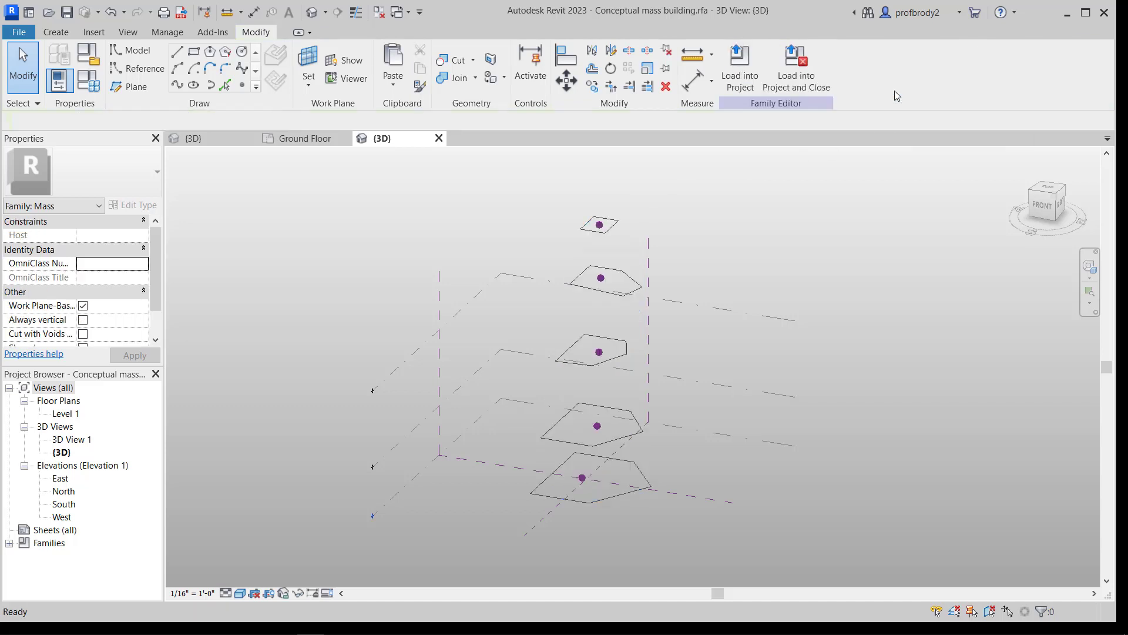
left_click_drag(551, 250, 659, 321)
scroll(633, 312, "up", 2)
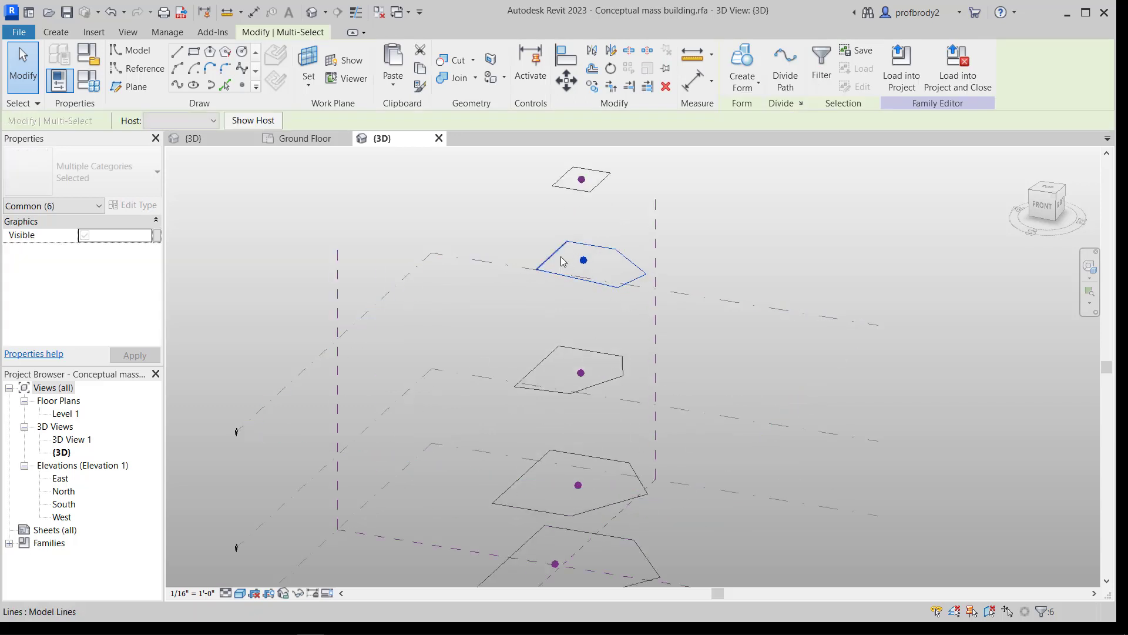
left_click_drag(556, 251, 530, 251)
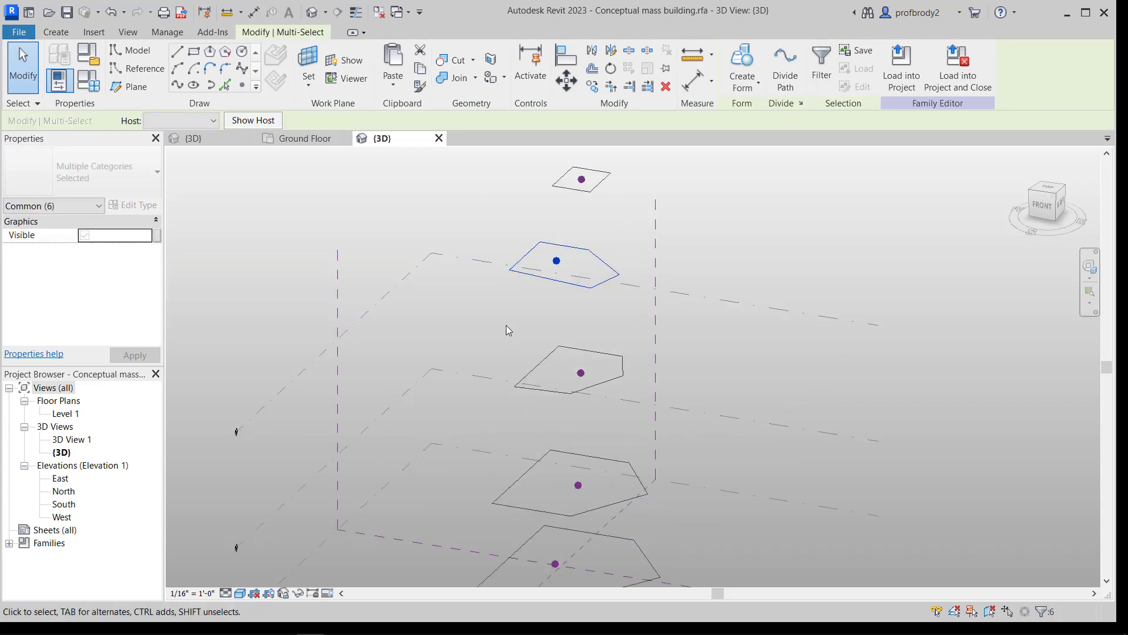
Step: Shift the middle profile sideways to the same side, and the fourth profile from the top in the opposite direction
left_click_drag(494, 307, 644, 415)
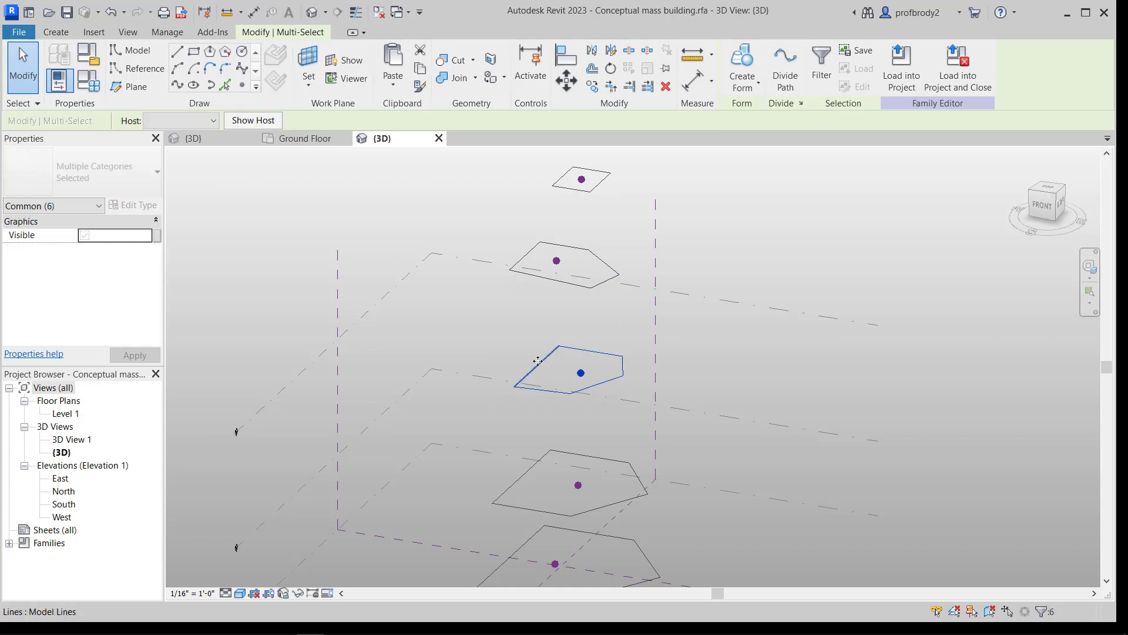
left_click_drag(517, 362, 492, 357)
left_click_drag(480, 425, 679, 527)
left_click_drag(611, 457, 639, 455)
scroll(623, 446, "down", 3)
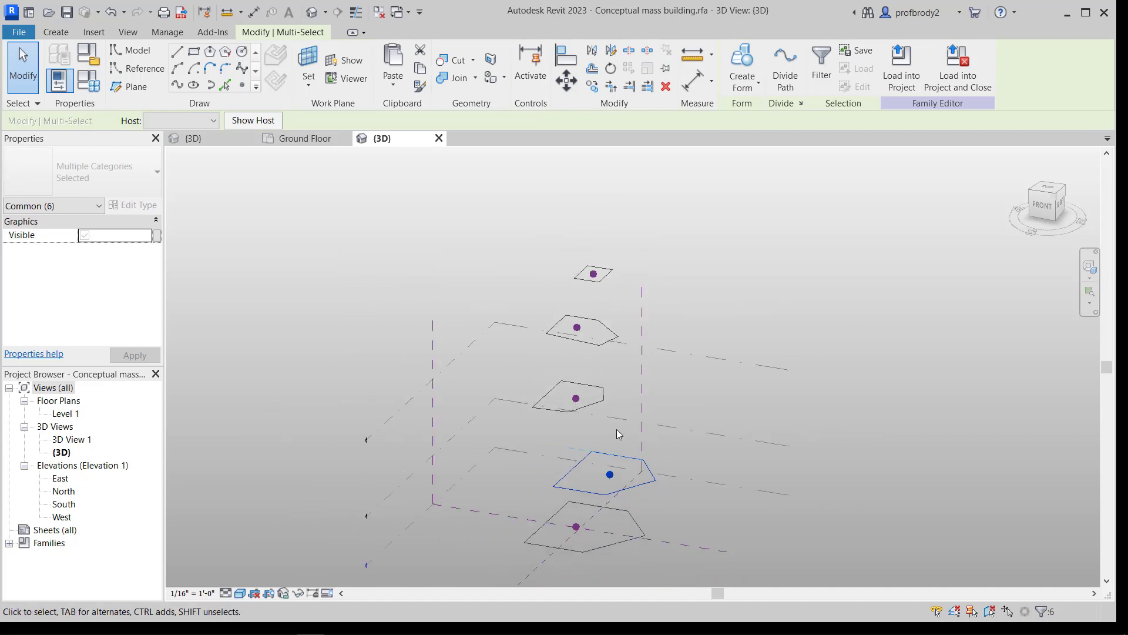
Step: Select all five tower profiles and create a solid form through them
middle_click_drag(617, 431, 594, 464, "shift")
scroll(598, 403, "down", 4)
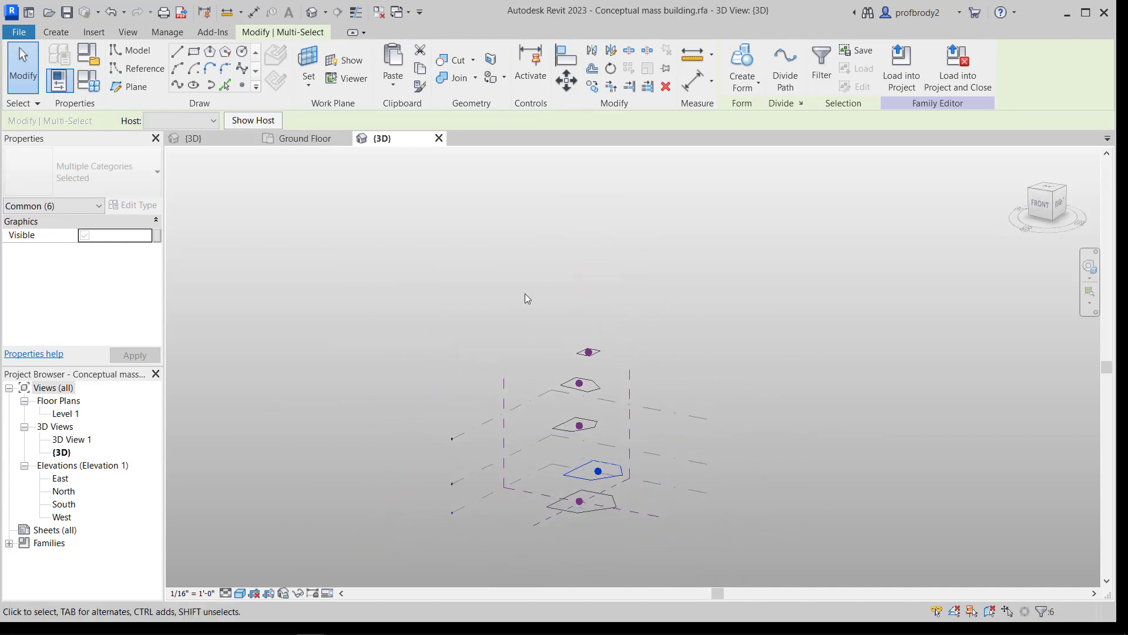
left_click_drag(525, 290, 629, 526)
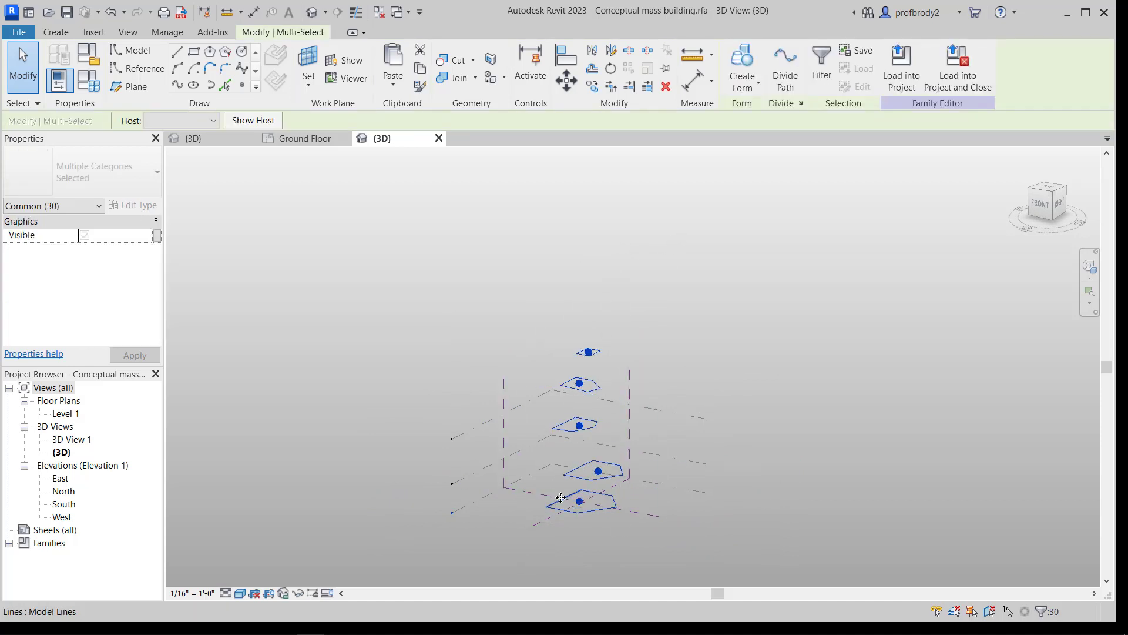
scroll(572, 481, "up", 2)
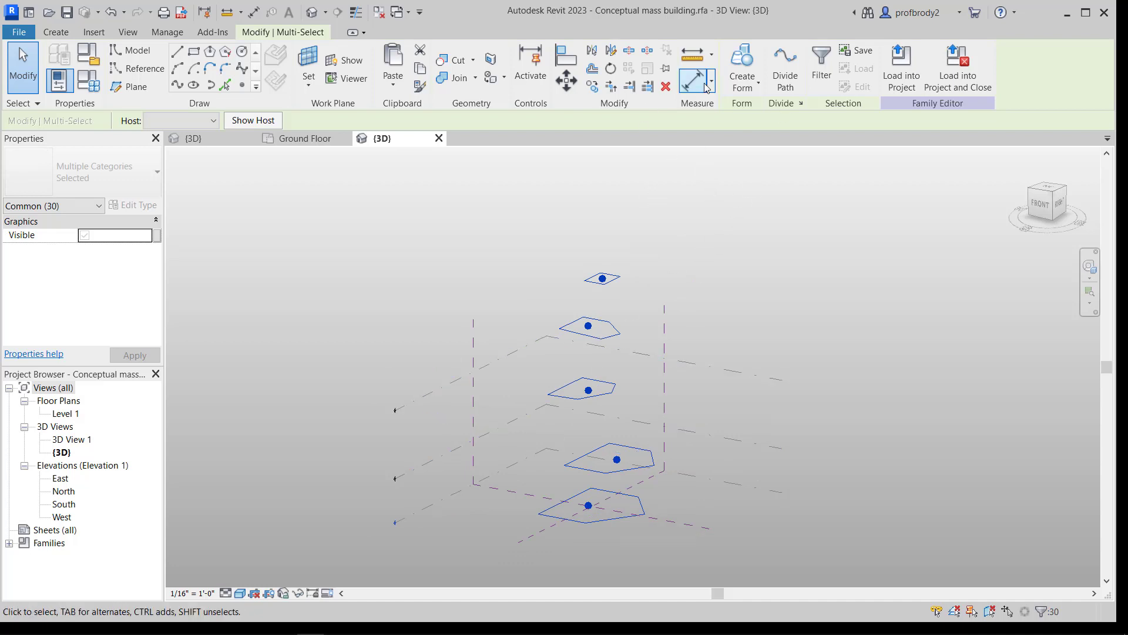
left_click(742, 59)
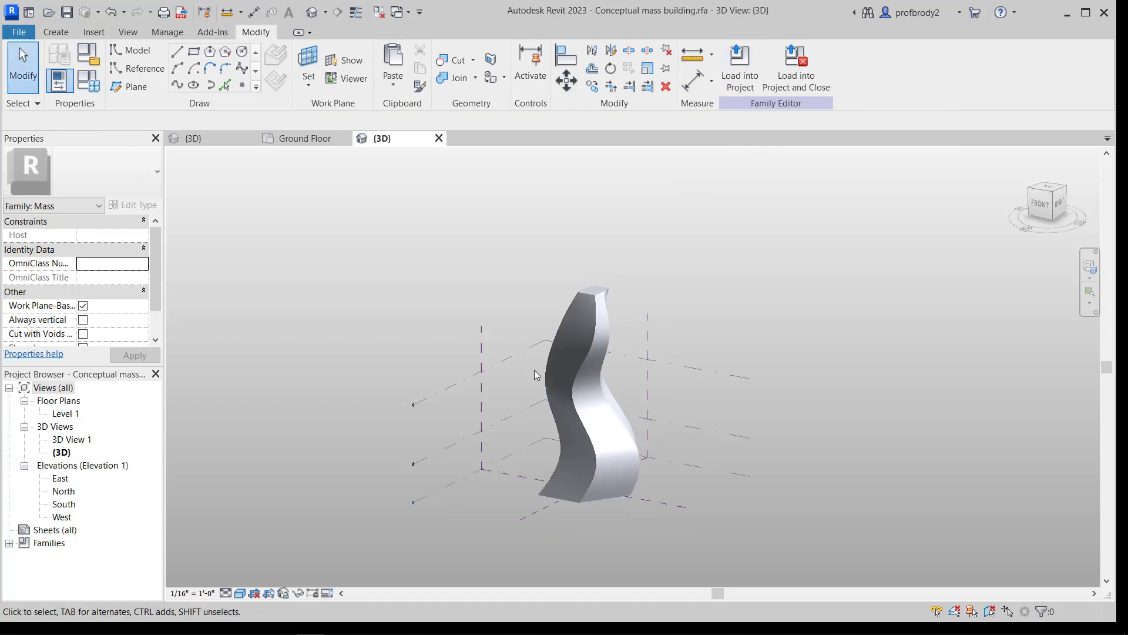
middle_click_drag(527, 443, 568, 480, "shift")
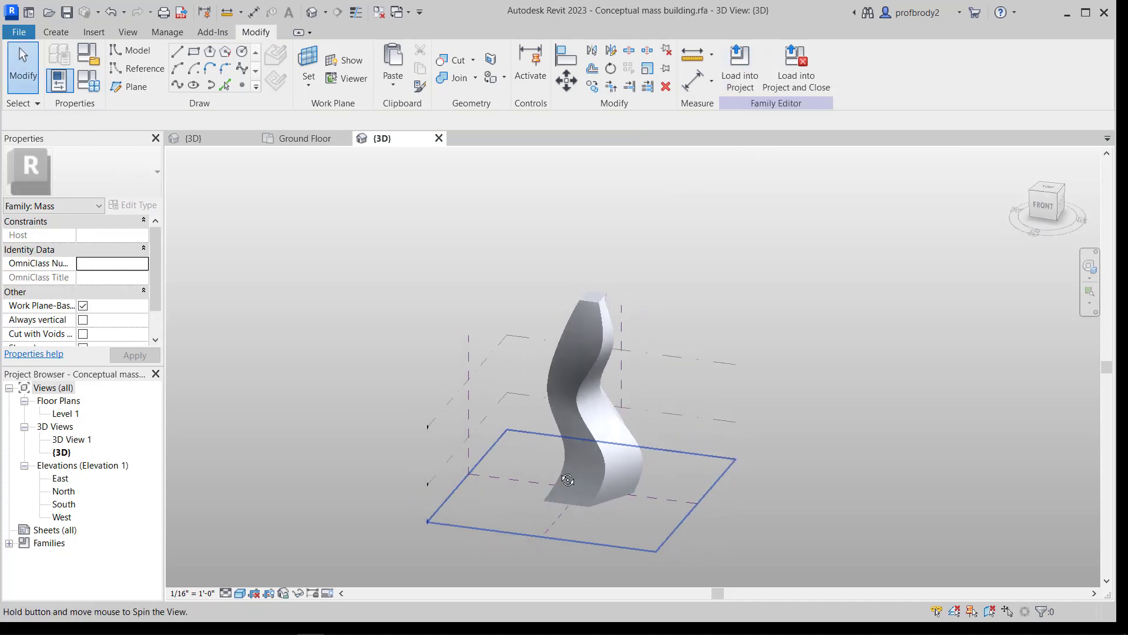
scroll(559, 470, "up", 4)
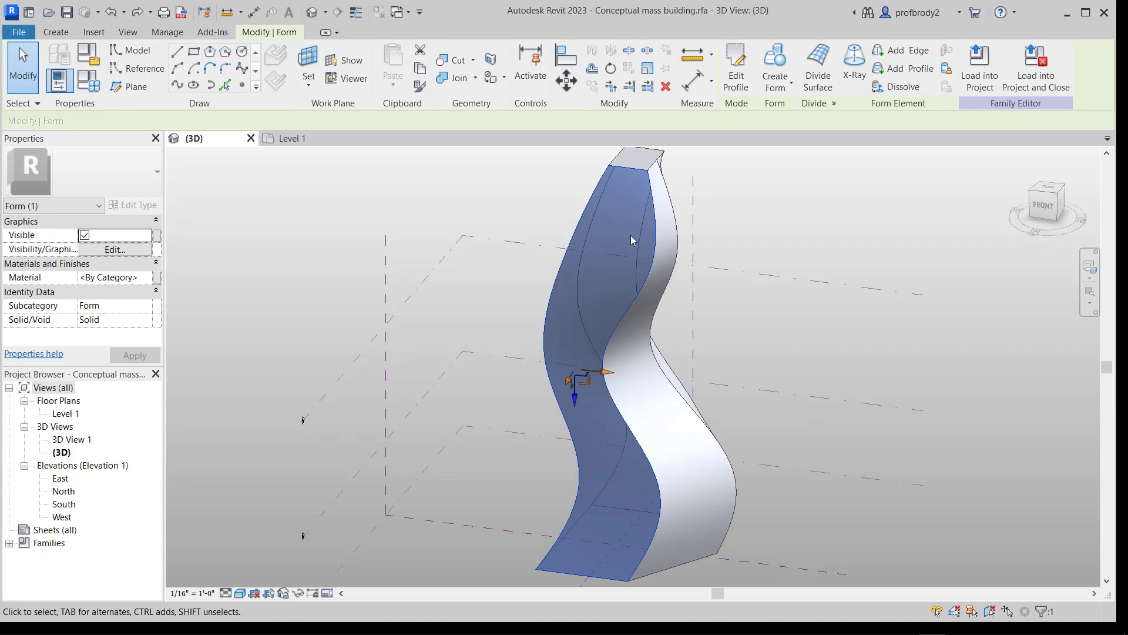
Step: Set the default divided surface settings to a U Grid number of 30 and a V Grid number of 12
left_click(833, 103)
left_click_drag(552, 248, 851, 183)
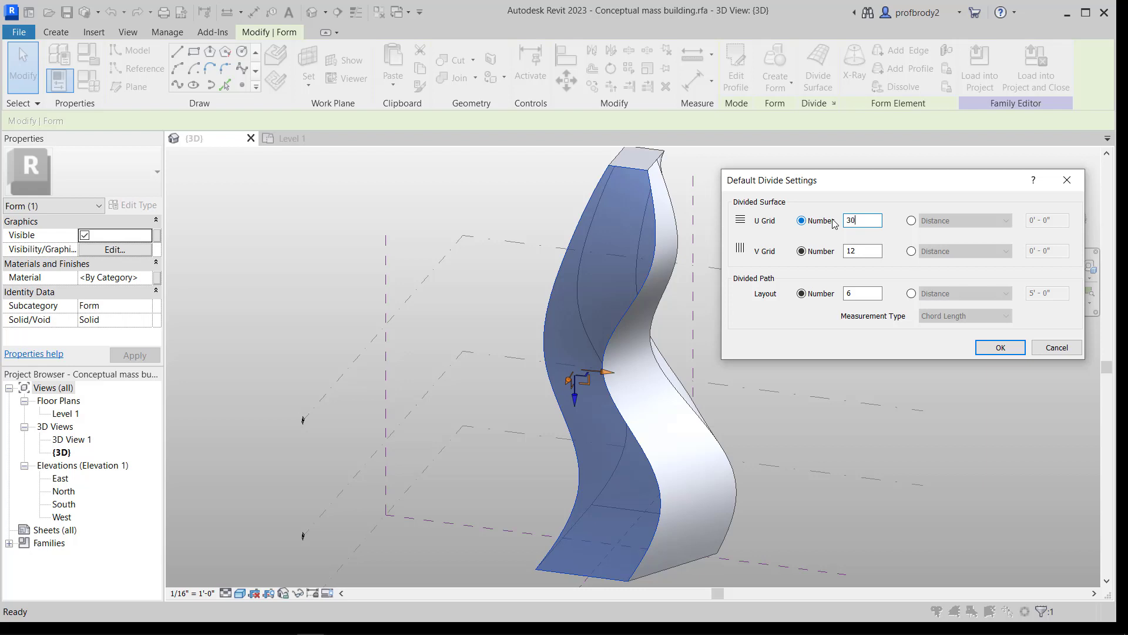
left_click(849, 250)
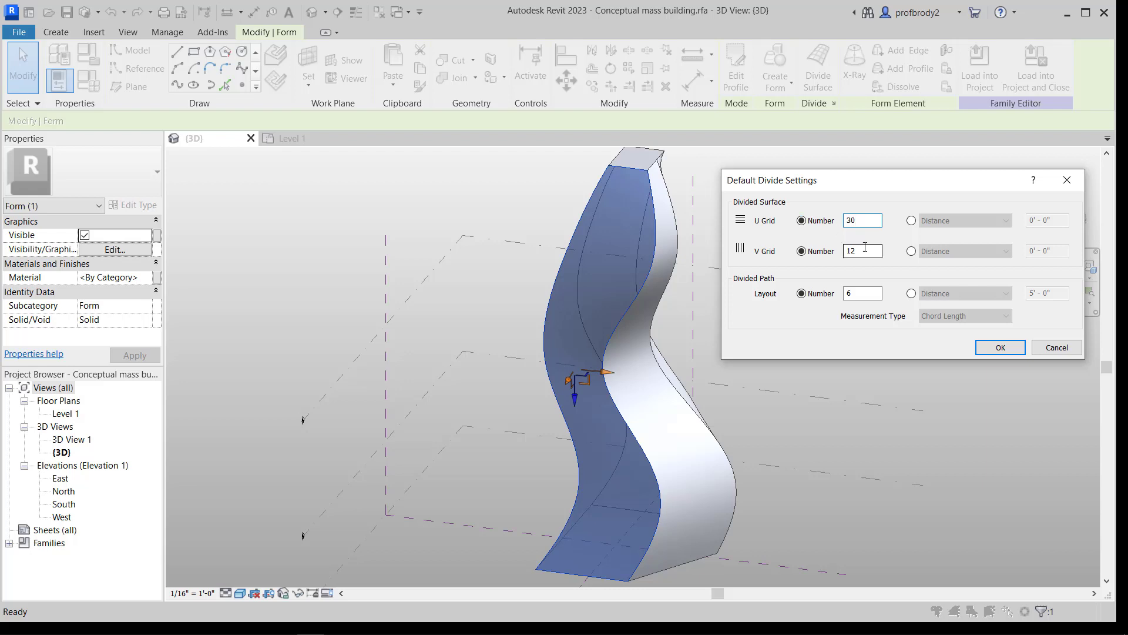
left_click(1000, 347)
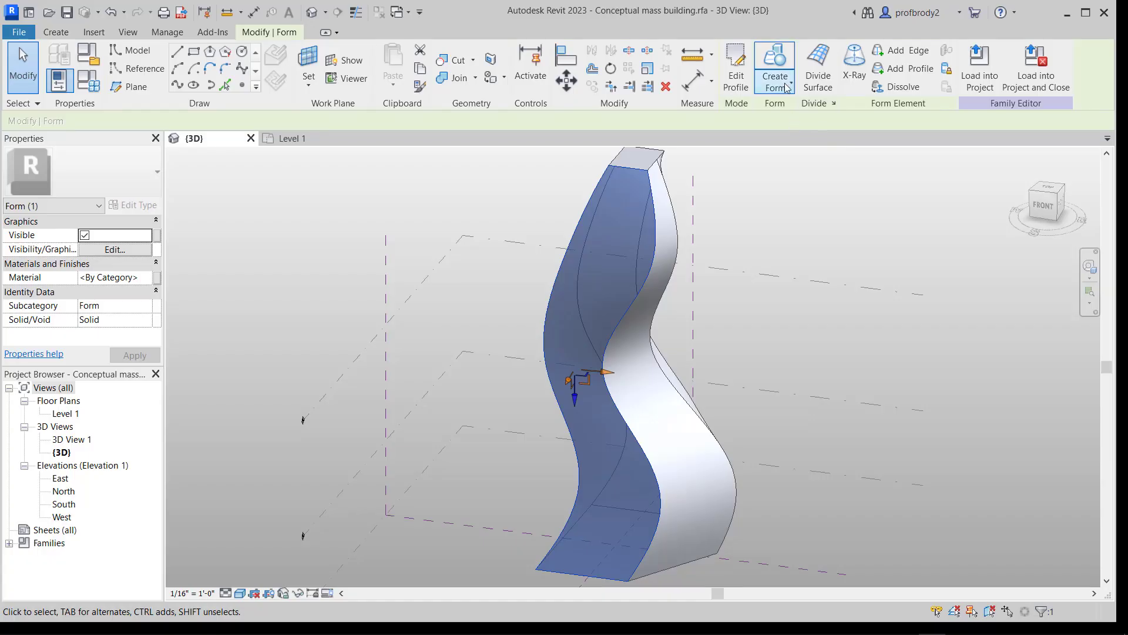
Step: Divide the tower's selected front face into a grid and set its U Grid number to 35
left_click(825, 62)
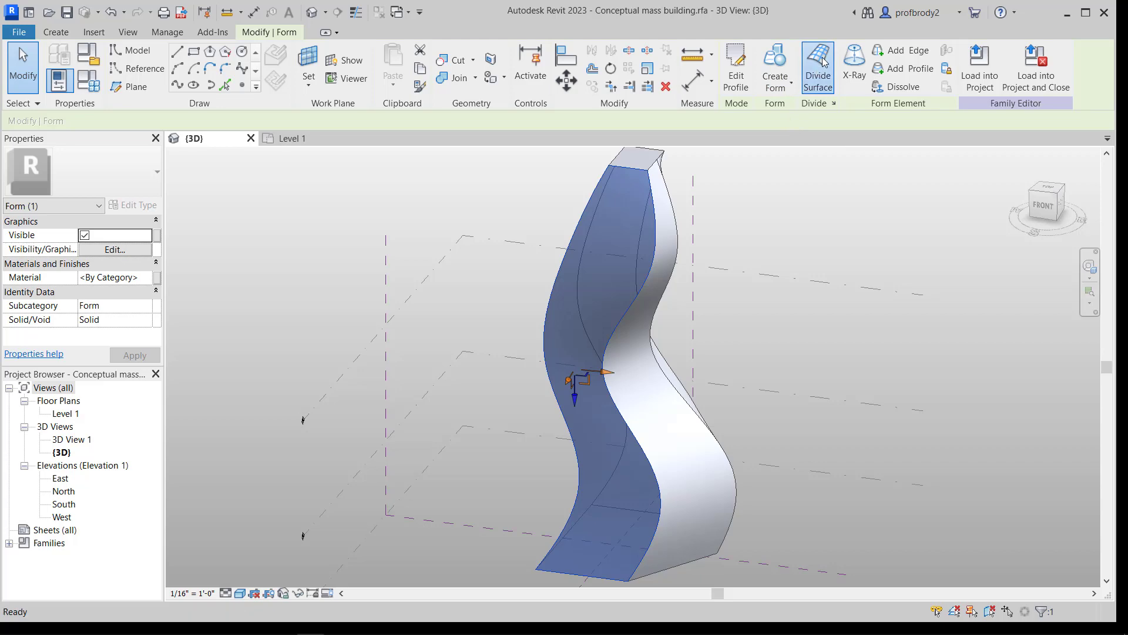
scroll(547, 391, "up", 2)
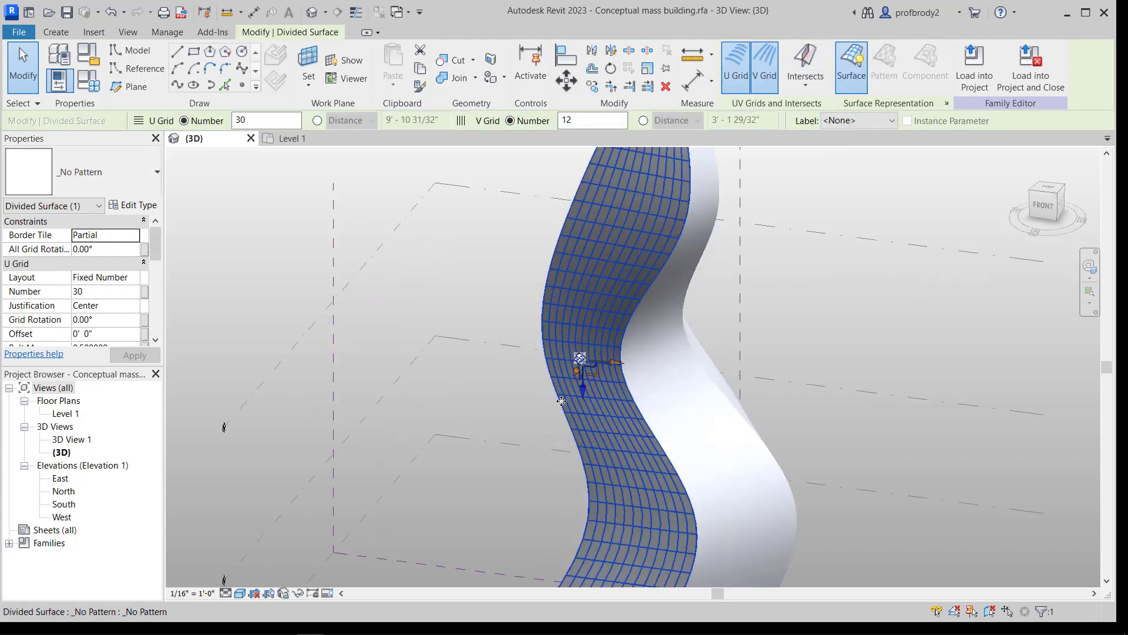
scroll(559, 394, "down", 2)
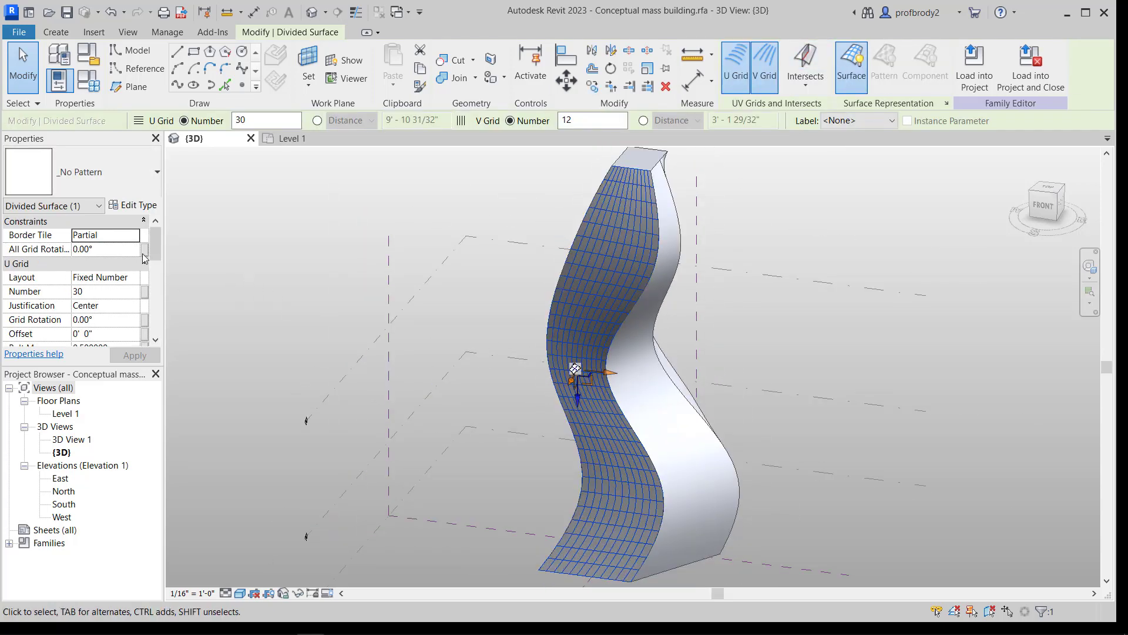
mouse_move(157, 243)
left_mouse_down()
mouse_move(161, 285)
mouse_move(155, 255)
left_mouse_up()
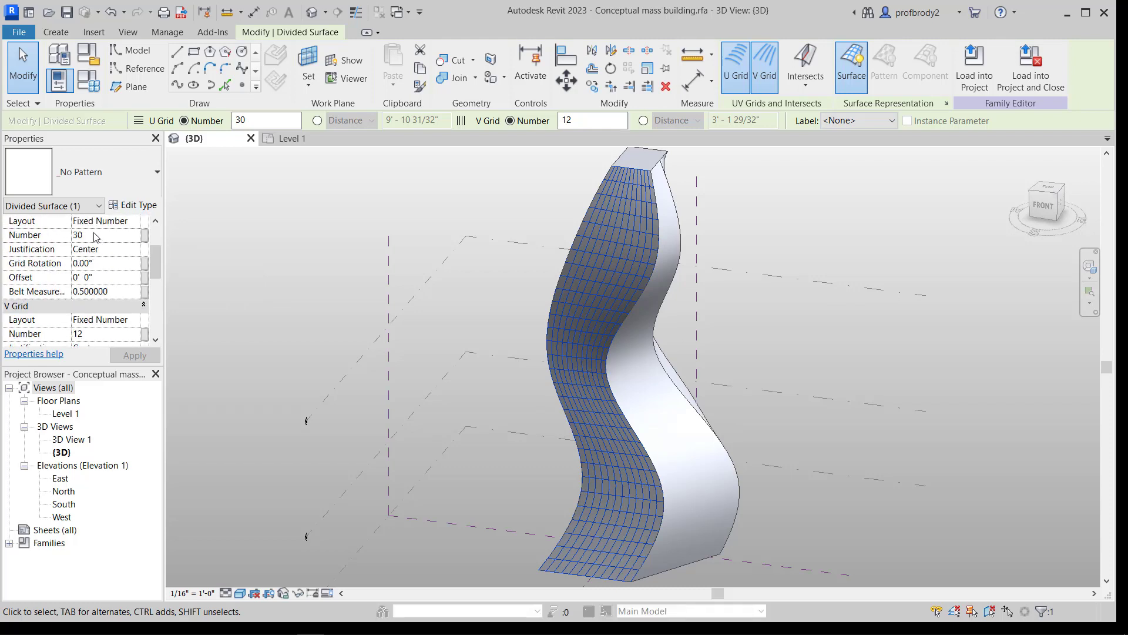
left_click(96, 235)
type("35")
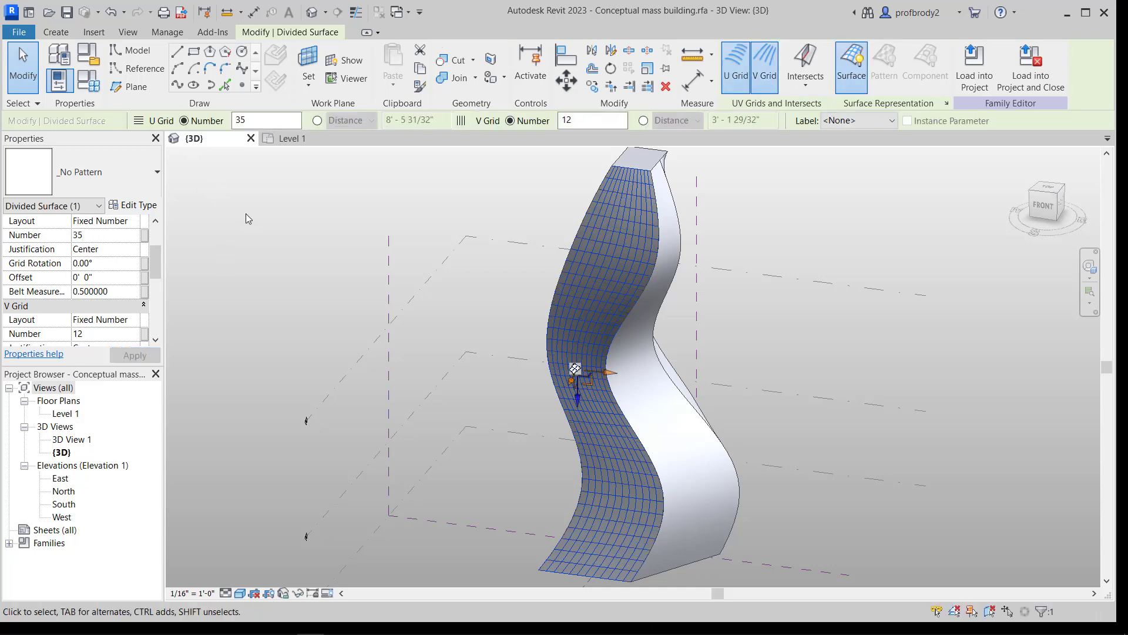
scroll(604, 320, "up", 1)
middle_click_drag(604, 320, 604, 410, "shift")
scroll(604, 410, "up", 1)
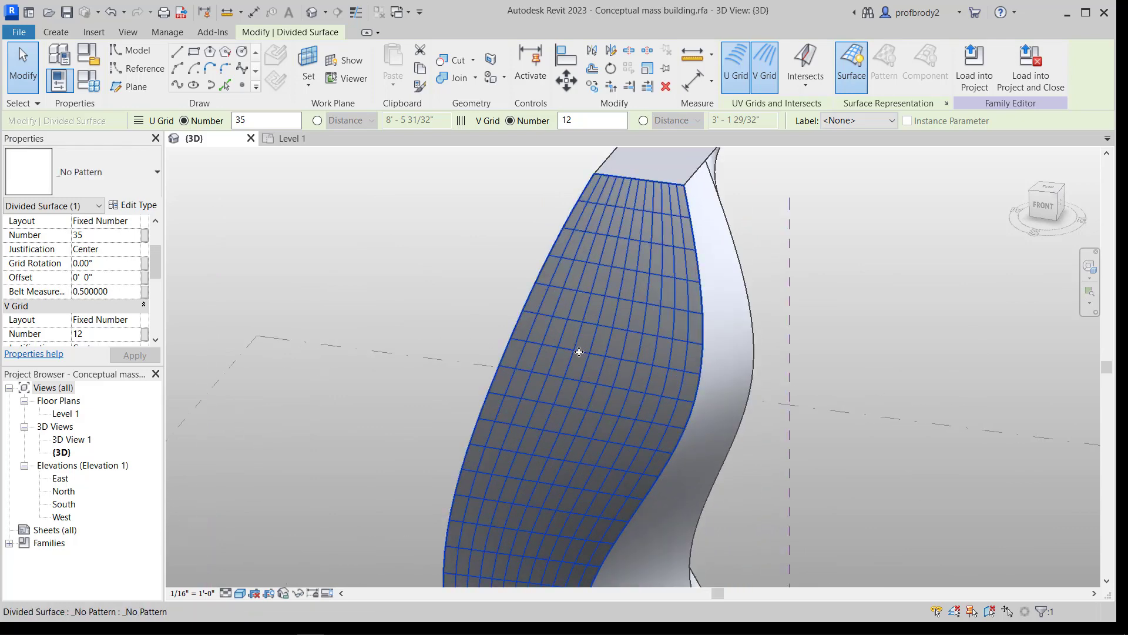
Step: Apply the Hexagon pattern to the divided front face and examine the tiles along its upper edge
left_click(132, 173)
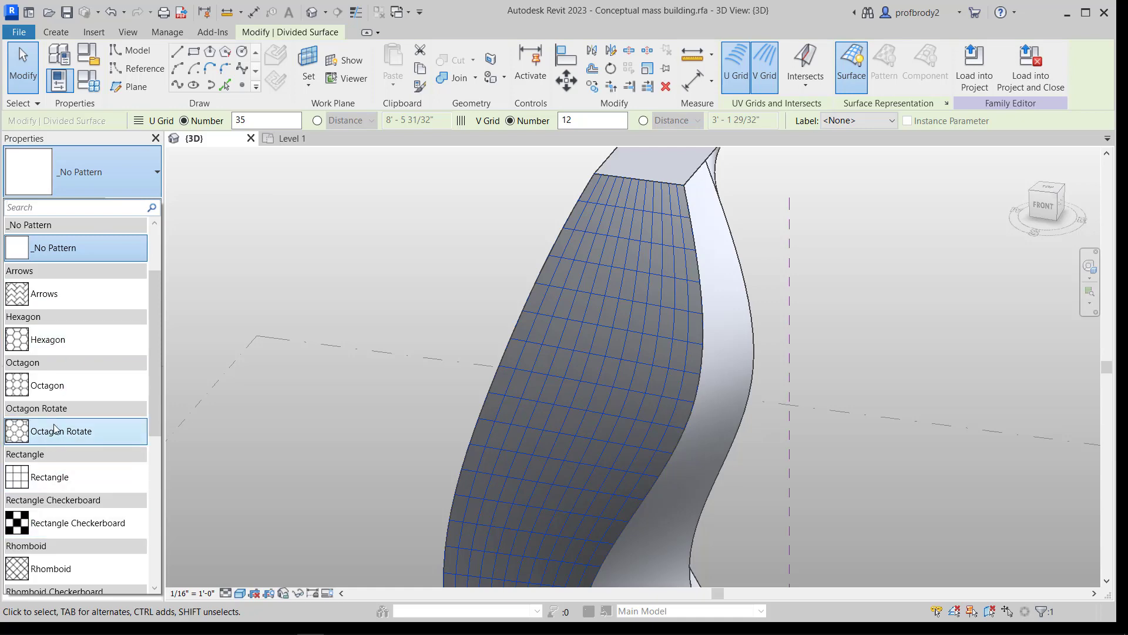
left_click(48, 341)
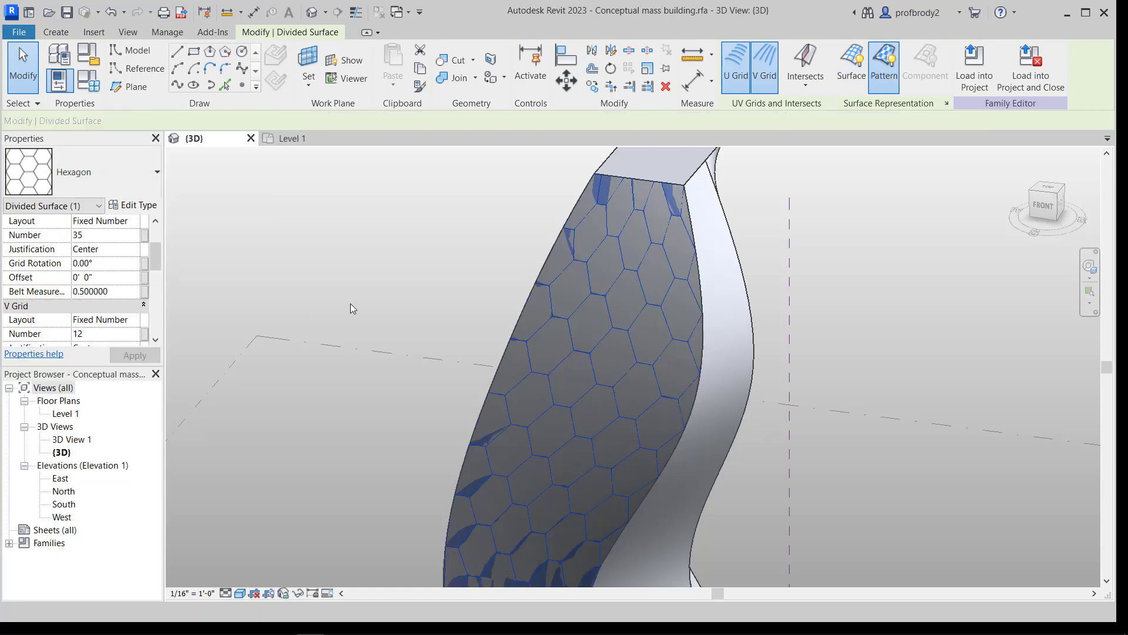
middle_click_drag(470, 338, 545, 317, "shift")
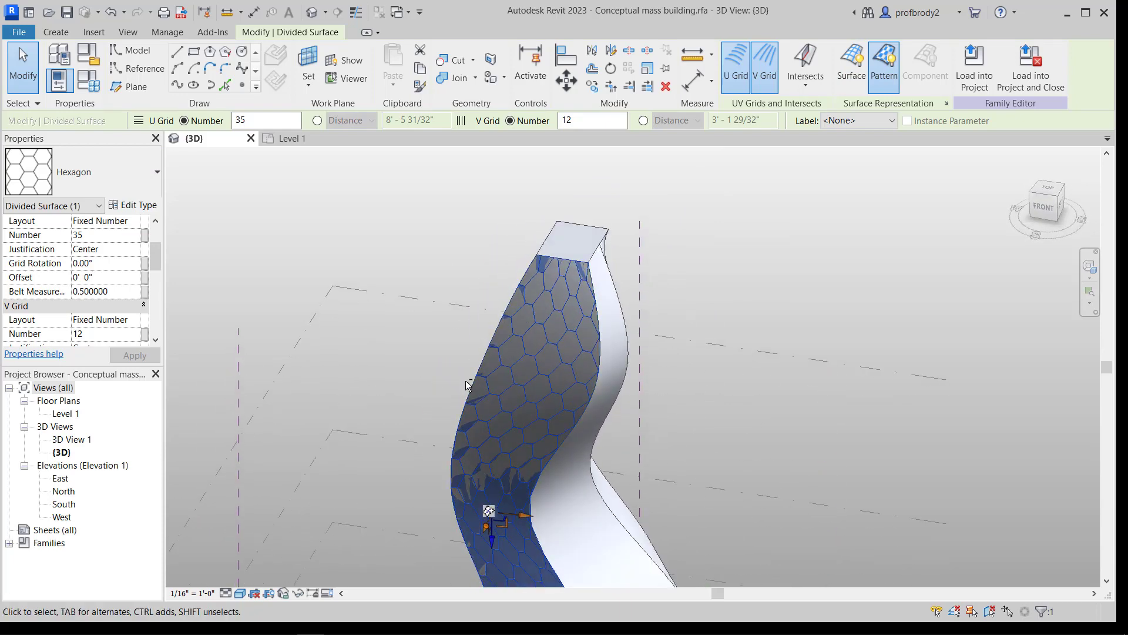
scroll(519, 353, "up", 2)
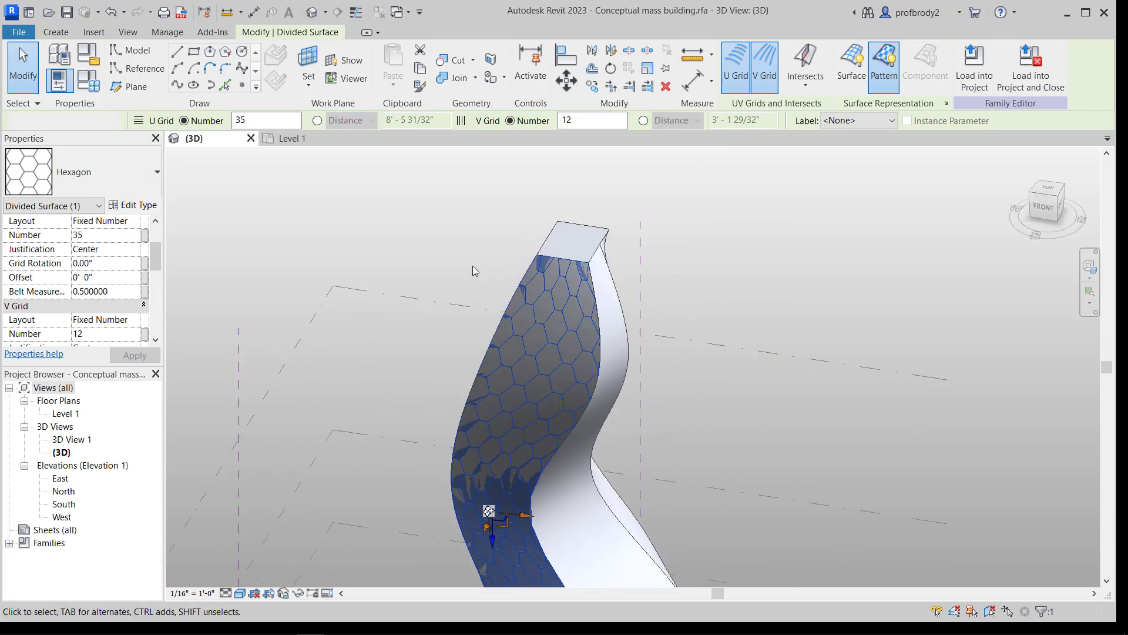
key("Escape")
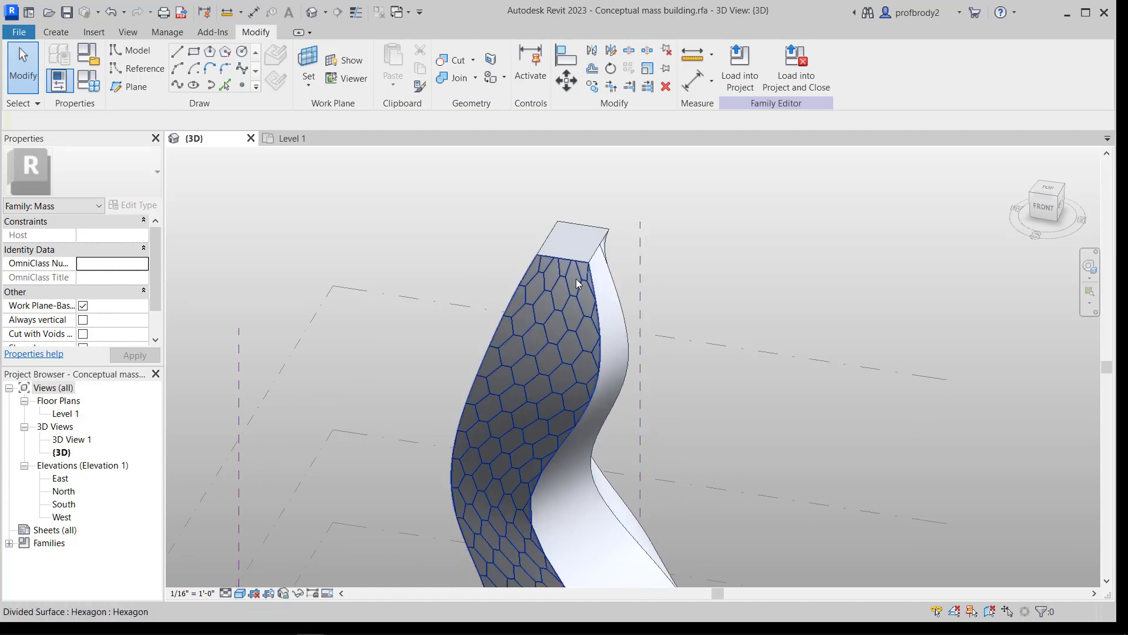
left_click(547, 329)
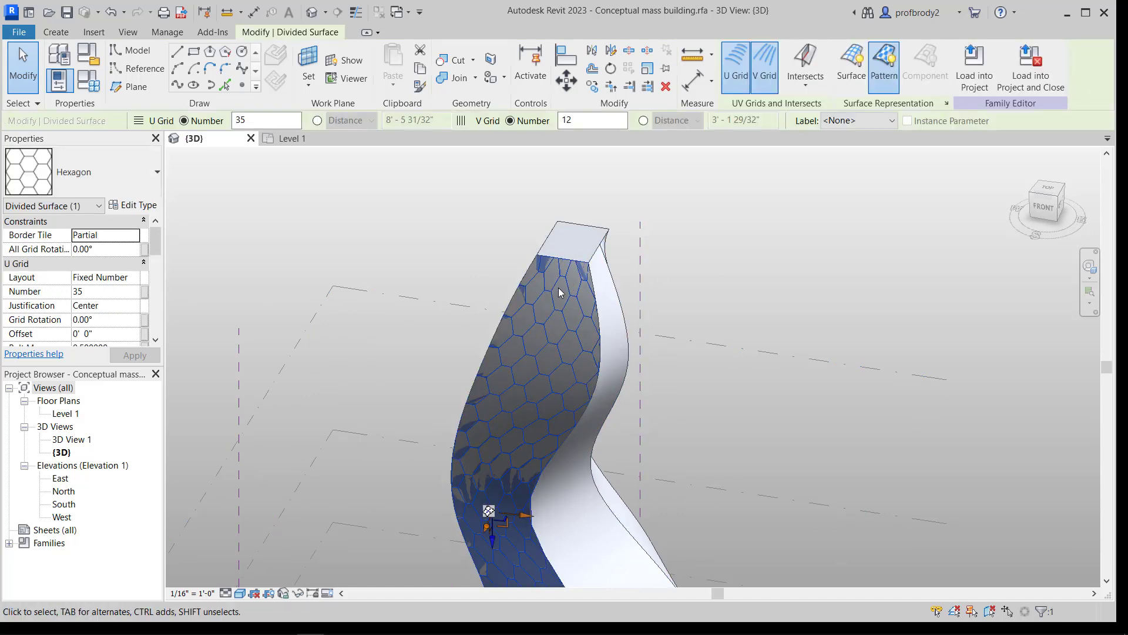
scroll(575, 300, "up", 5)
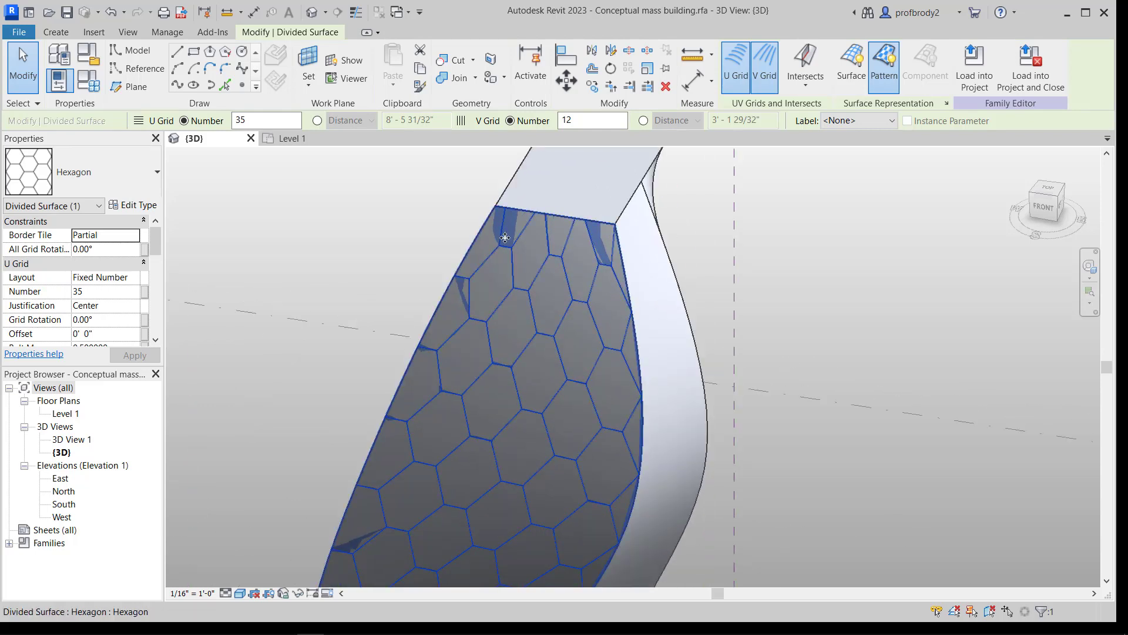
scroll(506, 240, "up", 1)
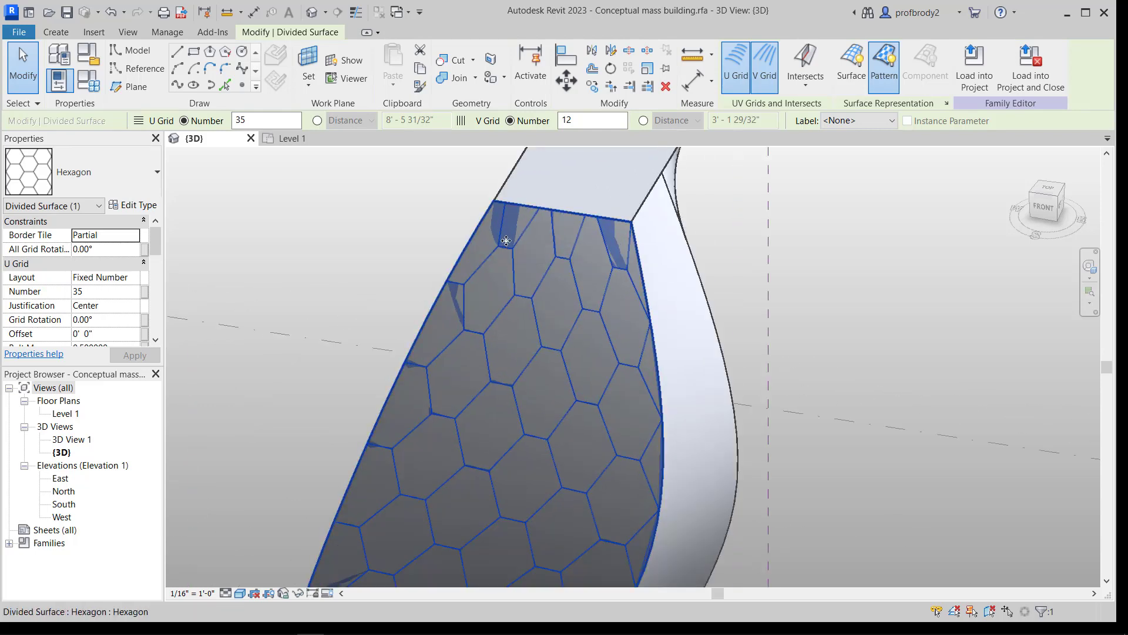
scroll(506, 240, "down", 4)
scroll(506, 241, "down", 1)
left_click(439, 220)
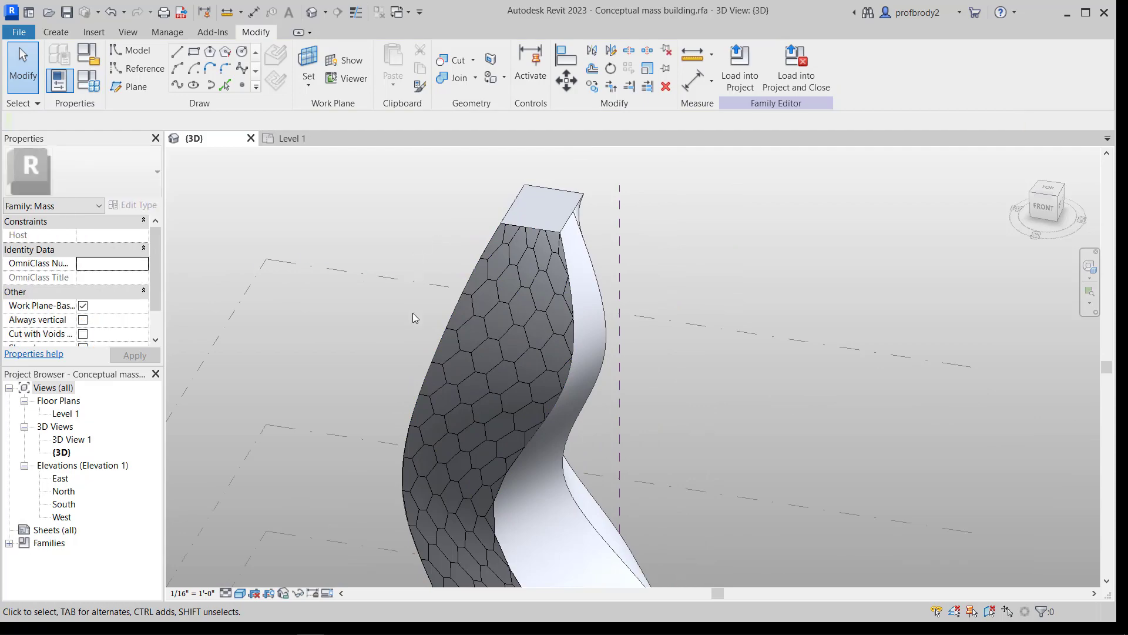
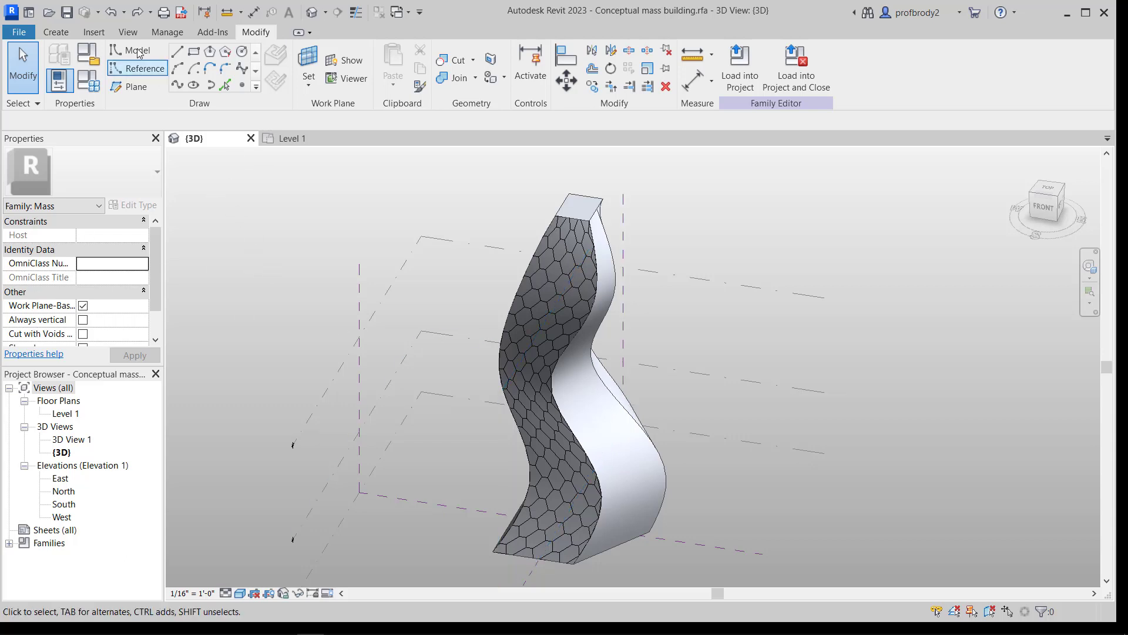
Step: Undo the pattern change, the grid number change and the surface division on the tower's front face
left_click(124, 13)
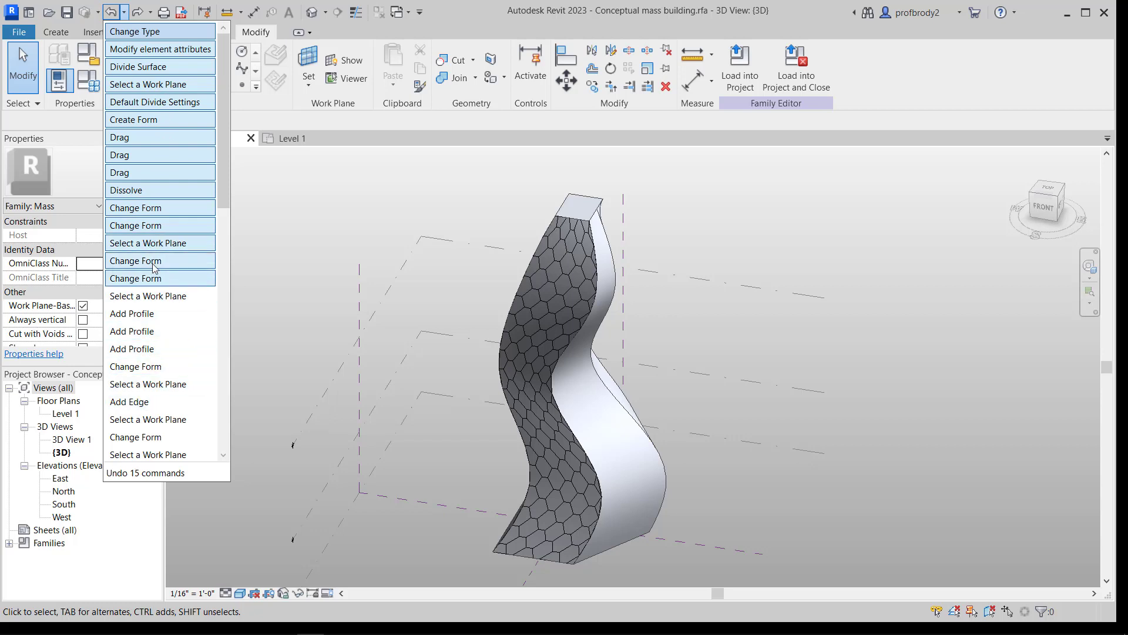
left_click(154, 67)
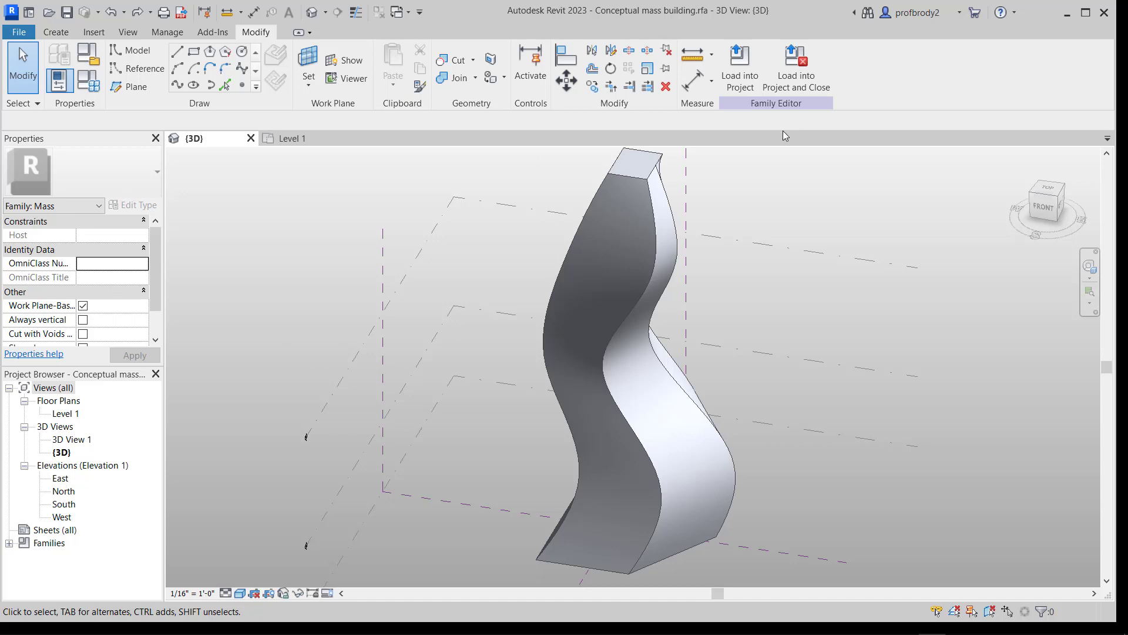
Step: Load the mass family into the project, close it, and place the mass on the Level 1 work plane between the elevation markers
left_click(802, 81)
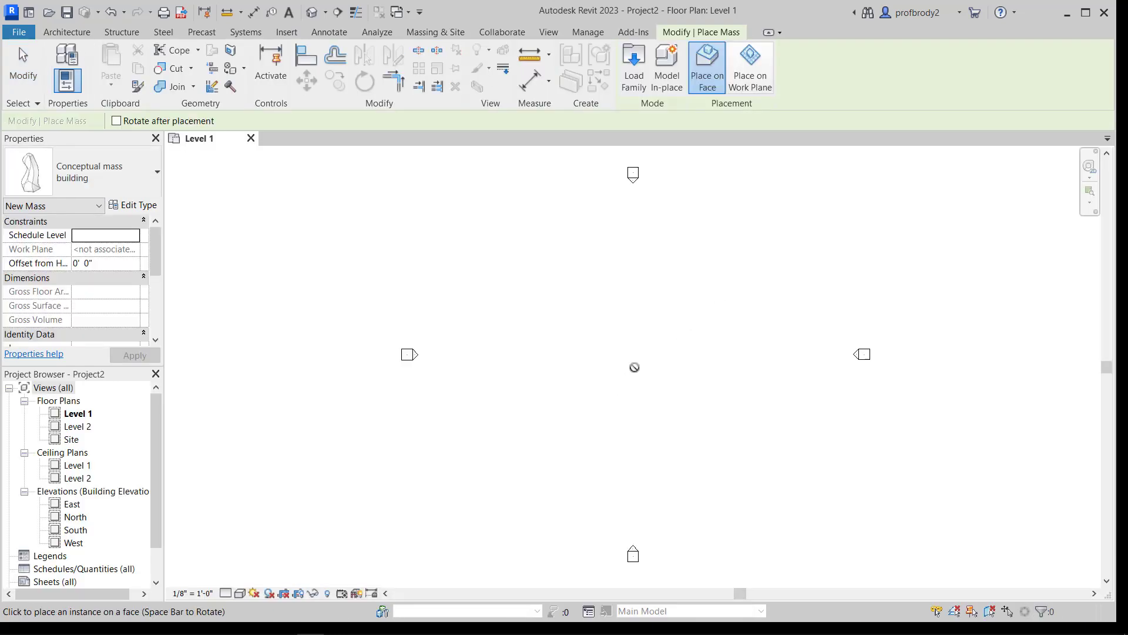
left_click(634, 367)
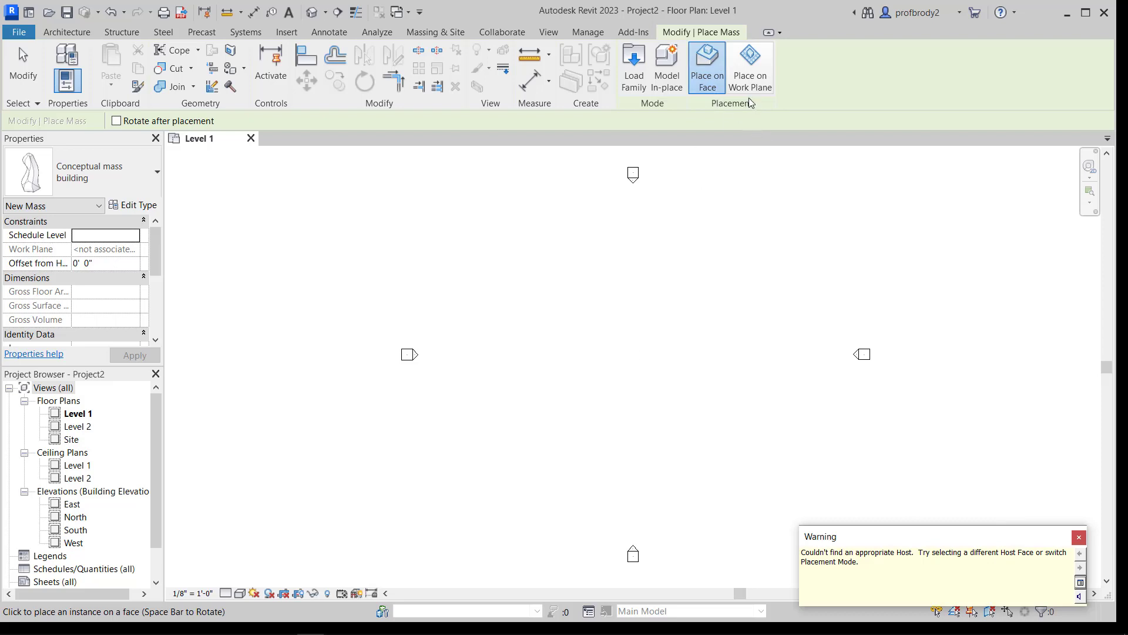
left_click(1080, 537)
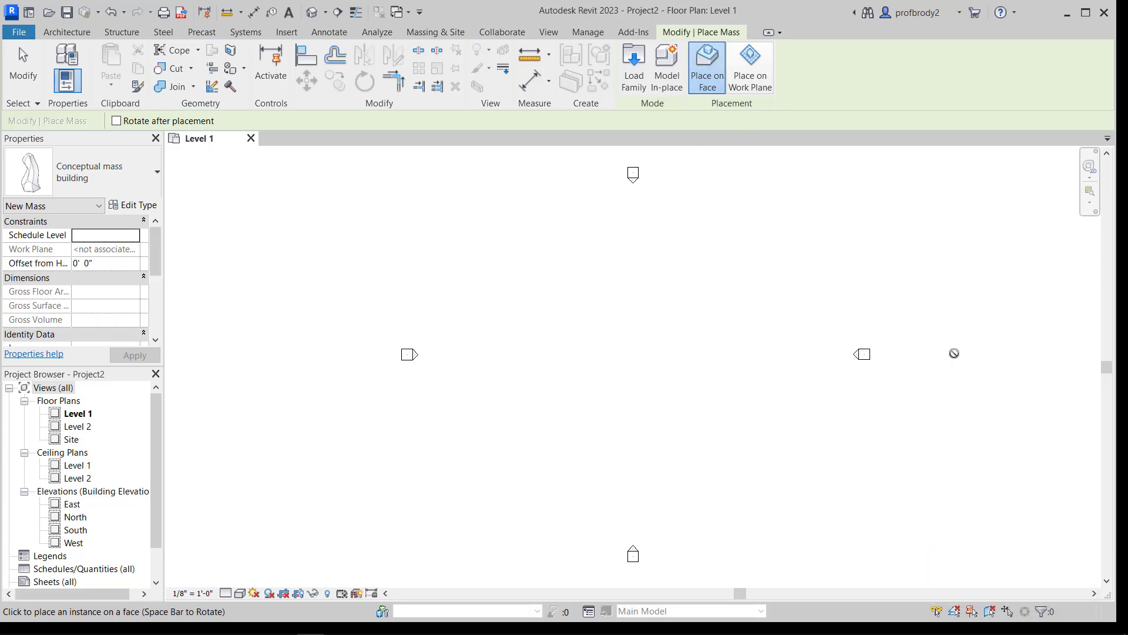
left_click(751, 68)
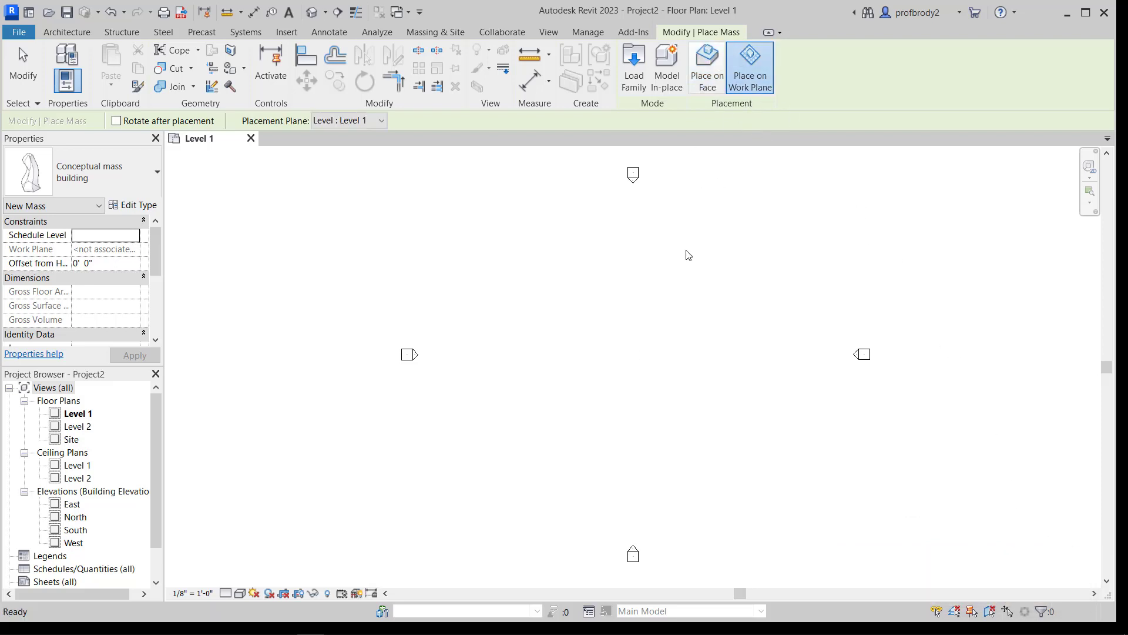
left_click(612, 373)
scroll(611, 373, "down", 1)
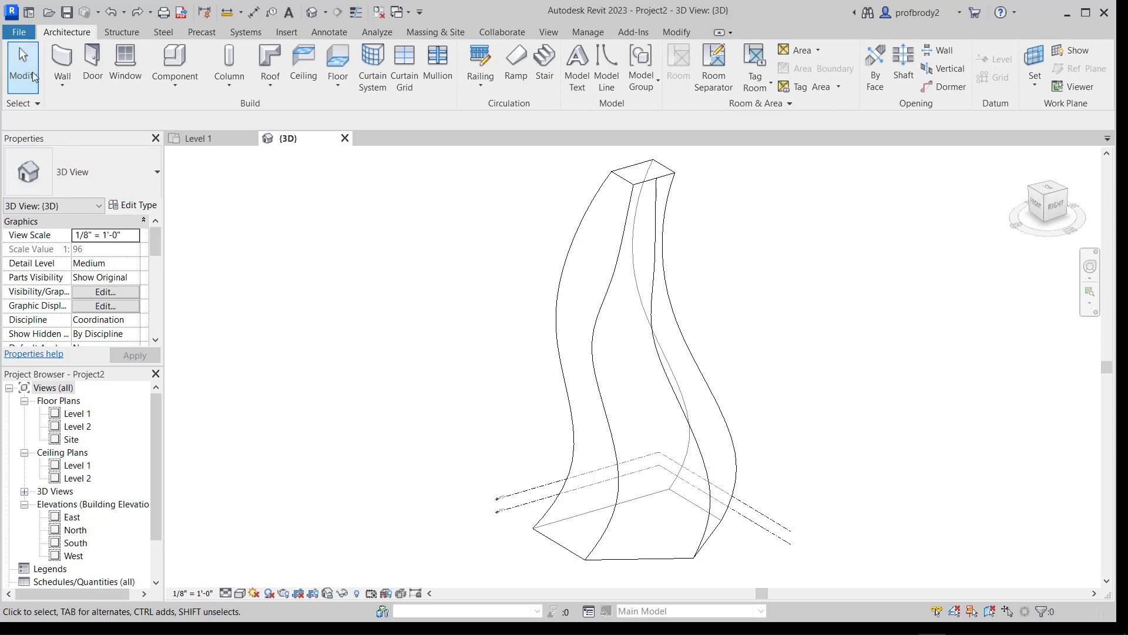
Step: Build Generic - 4" Brick walls by face on the two adjoining front faces of the mass tower
left_click(63, 88)
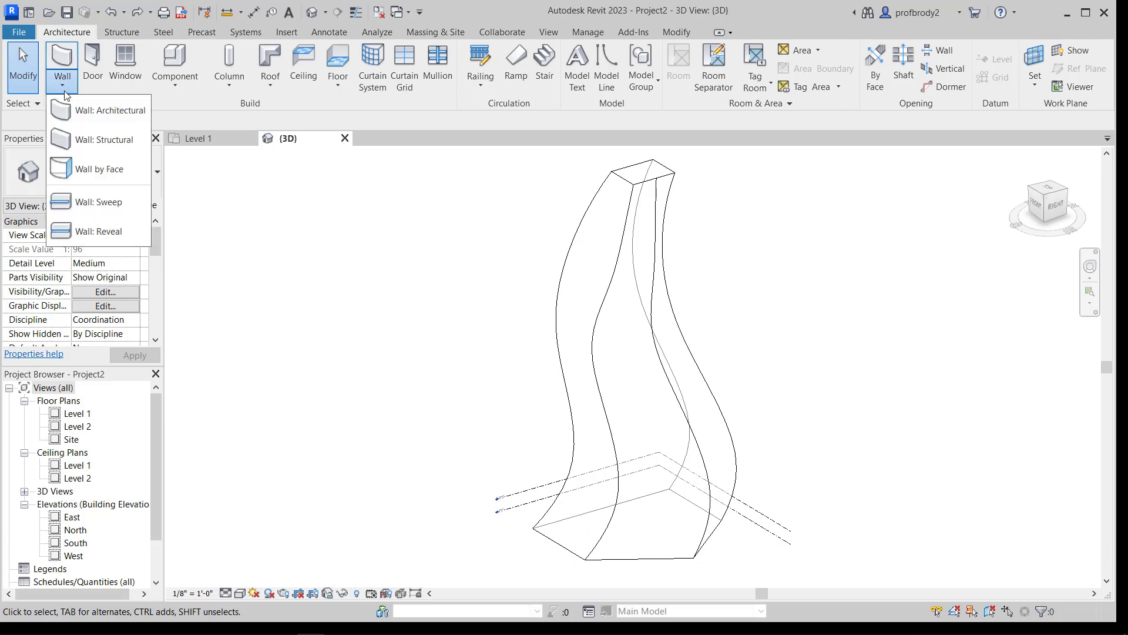
left_click(95, 170)
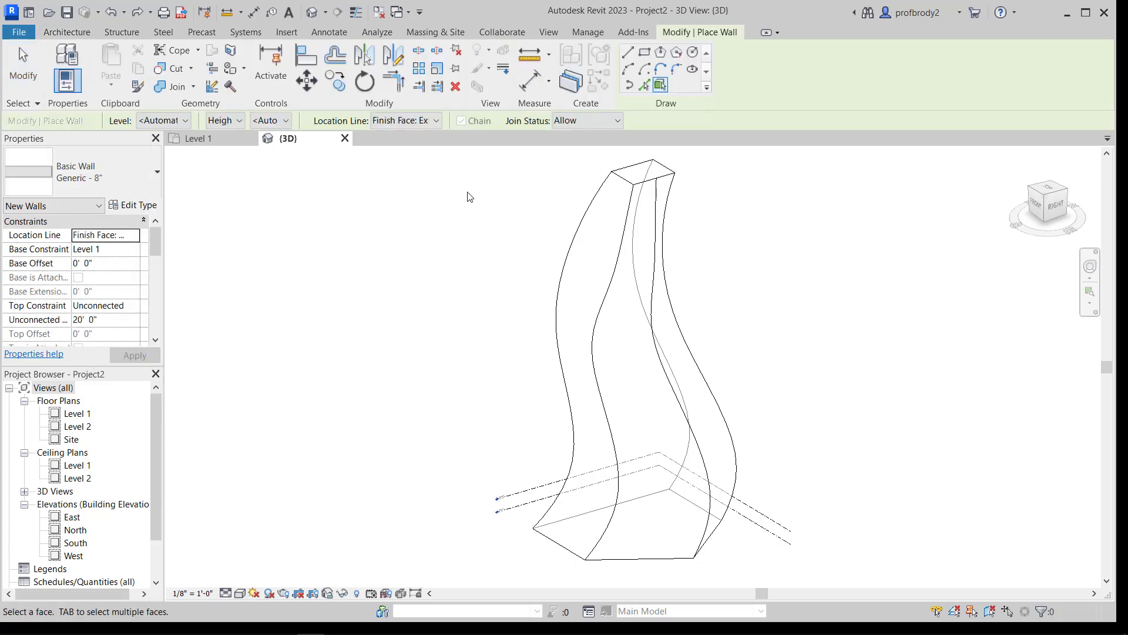
left_click(149, 175)
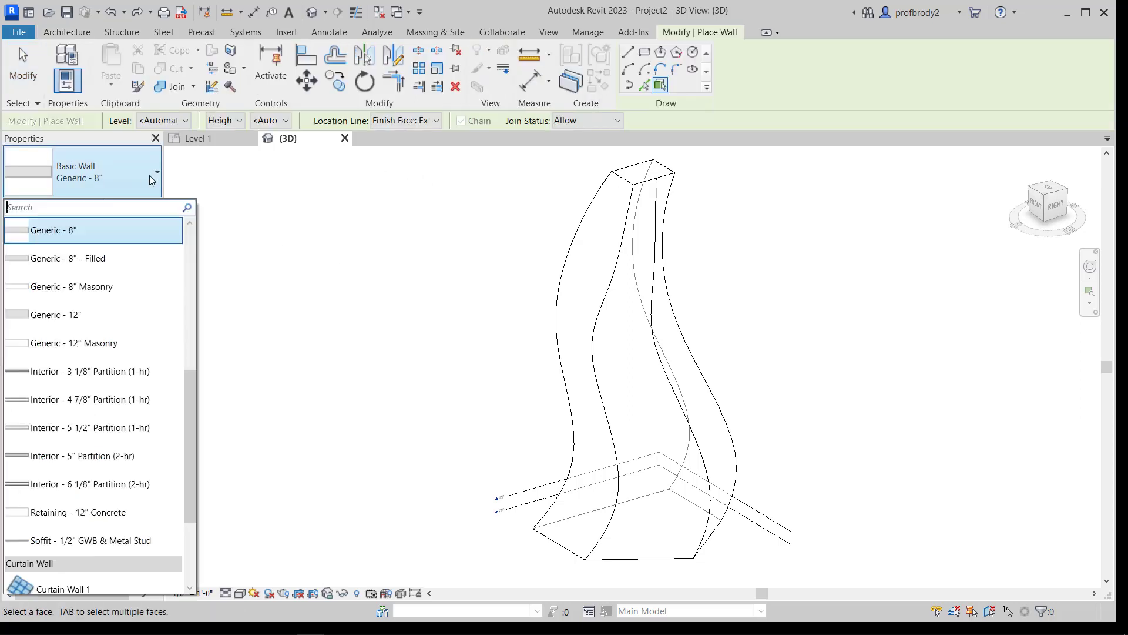
left_click_drag(194, 435, 182, 352)
left_click(114, 343)
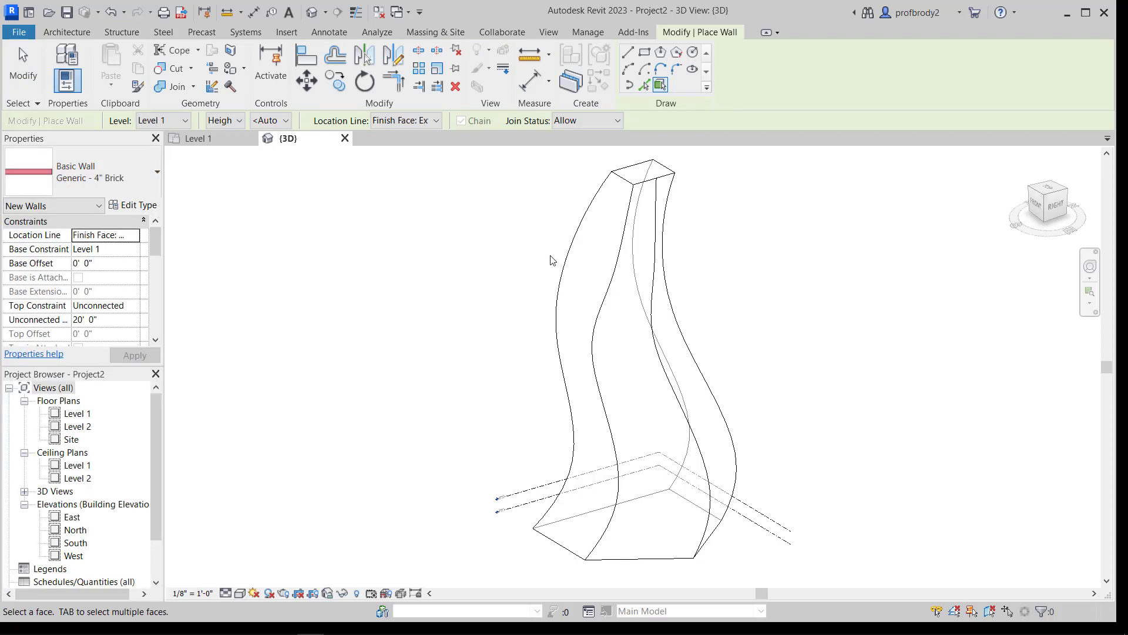
left_click(602, 204)
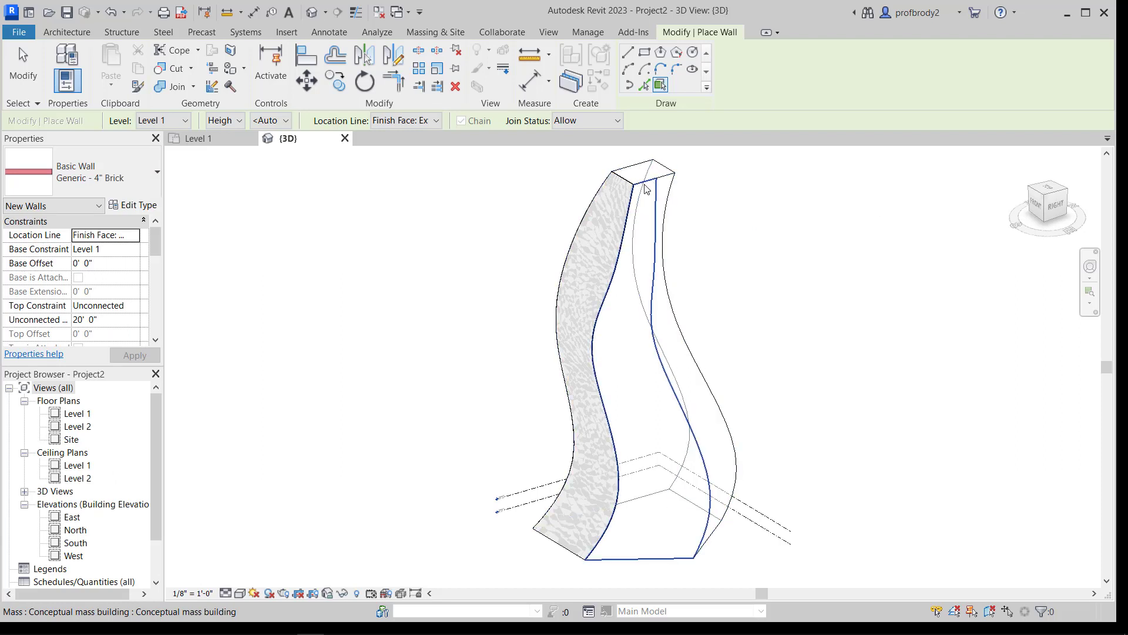
left_click(622, 478)
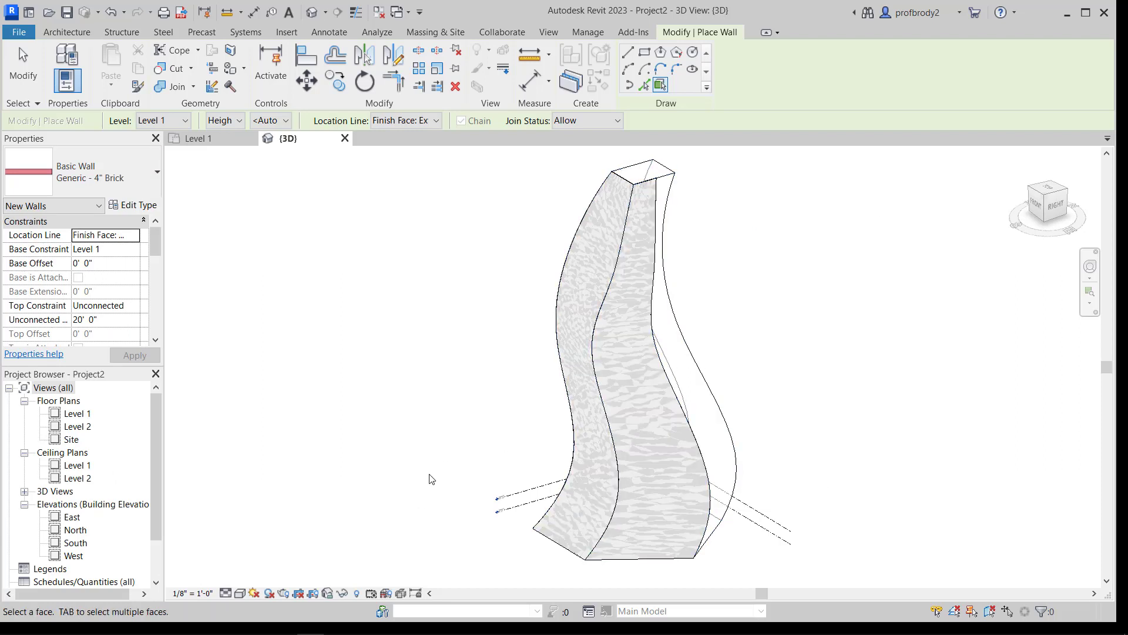
Step: Set the 3D view's visual style to Shaded and cover the tower's remaining side faces with brick walls
left_click(240, 593)
left_click(257, 549)
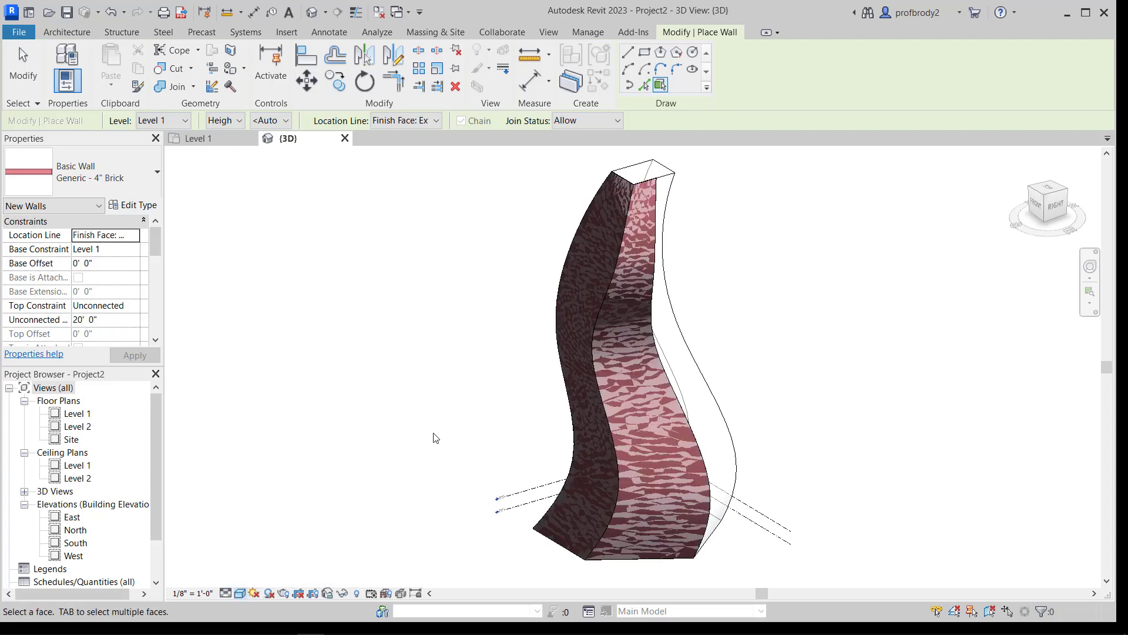
scroll(673, 282, "up", 3)
scroll(667, 262, "down", 3)
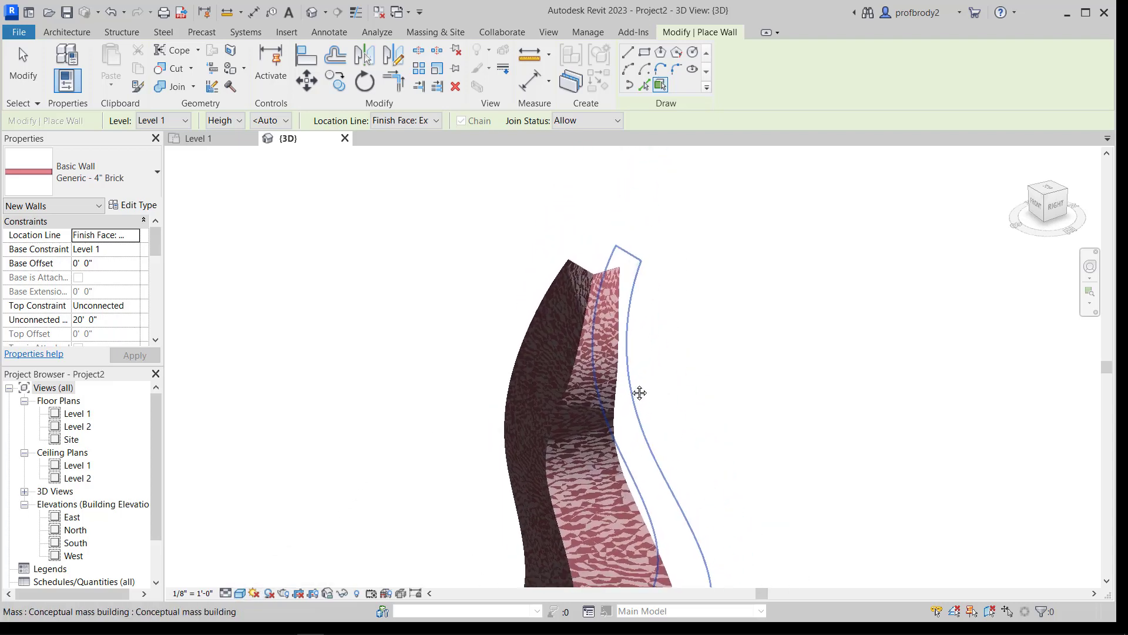
scroll(647, 282, "up", 5)
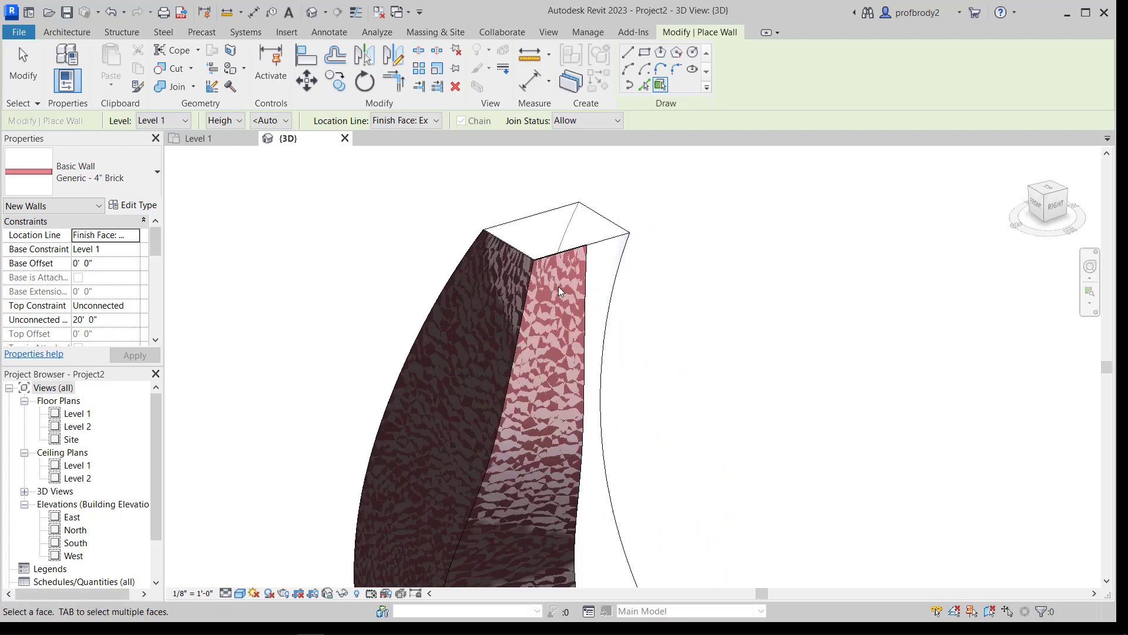
scroll(558, 287, "up", 2)
scroll(558, 287, "down", 2)
scroll(558, 286, "up", 2)
scroll(572, 309, "down", 2)
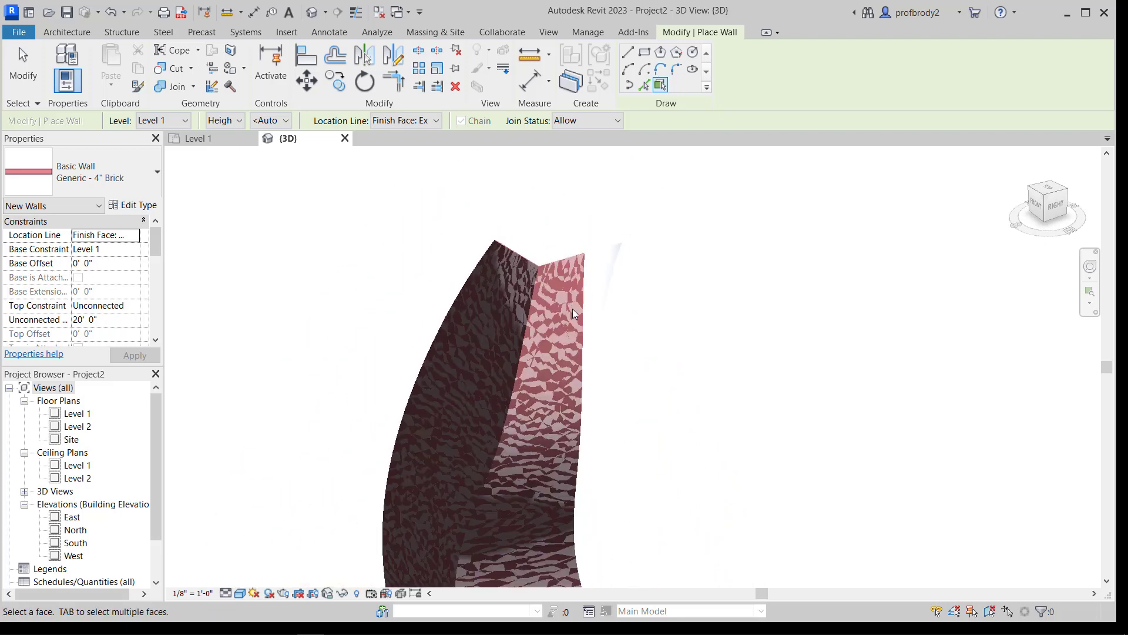
scroll(573, 308, "down", 3)
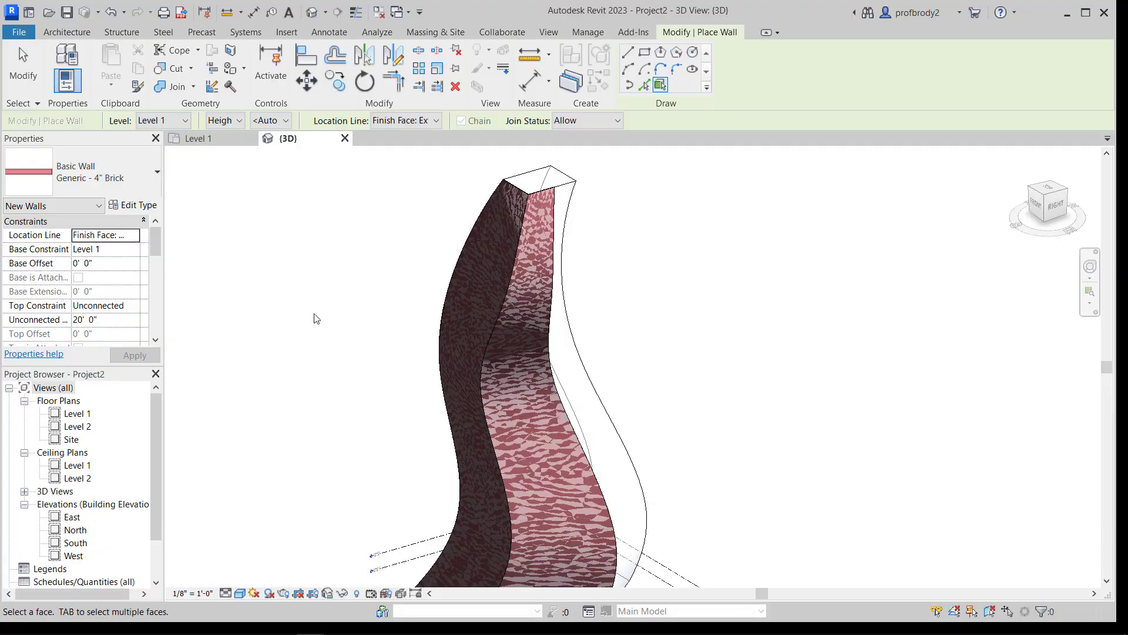
scroll(316, 318, "down", 1)
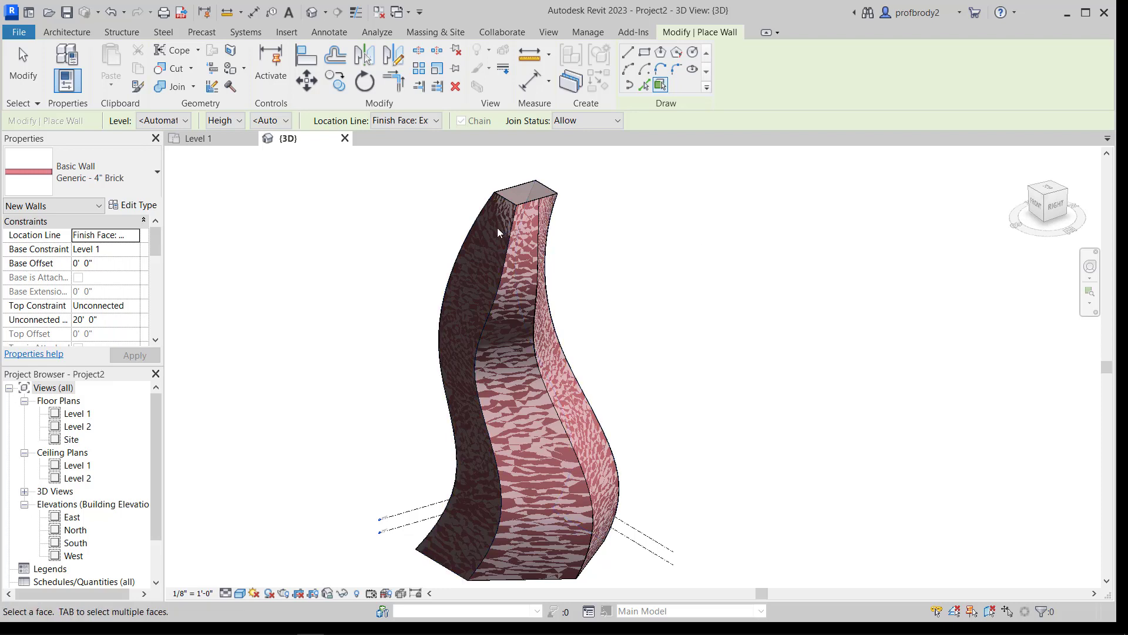
Step: Select the whole tower, filter the selection to the mass only, and hide that mass in the 3D view
left_click(23, 64)
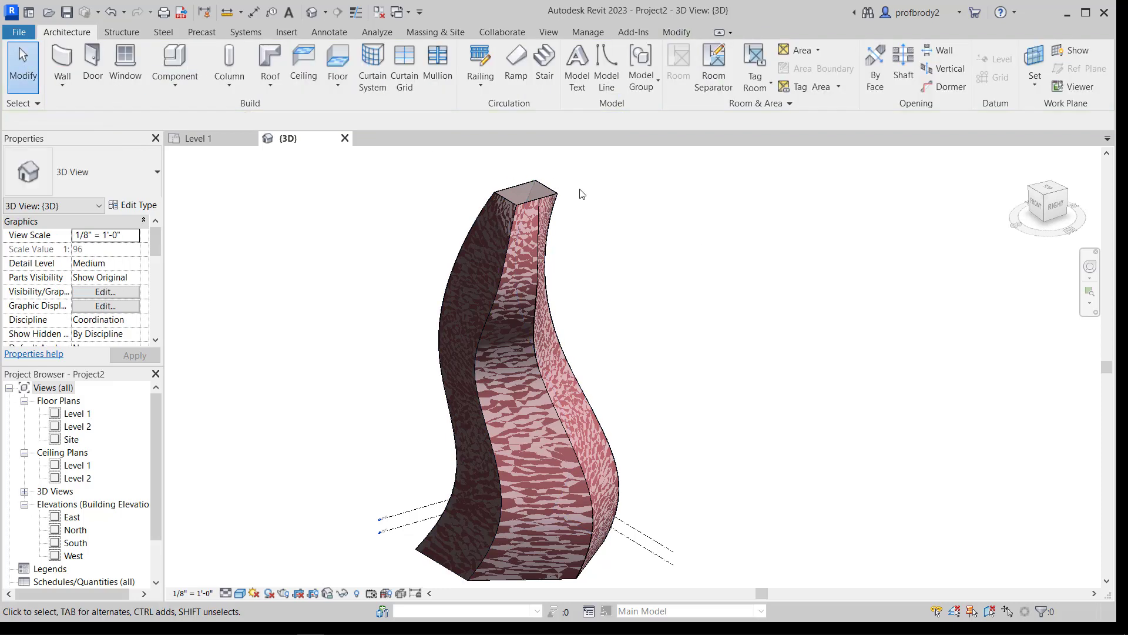
left_click_drag(584, 171, 467, 239)
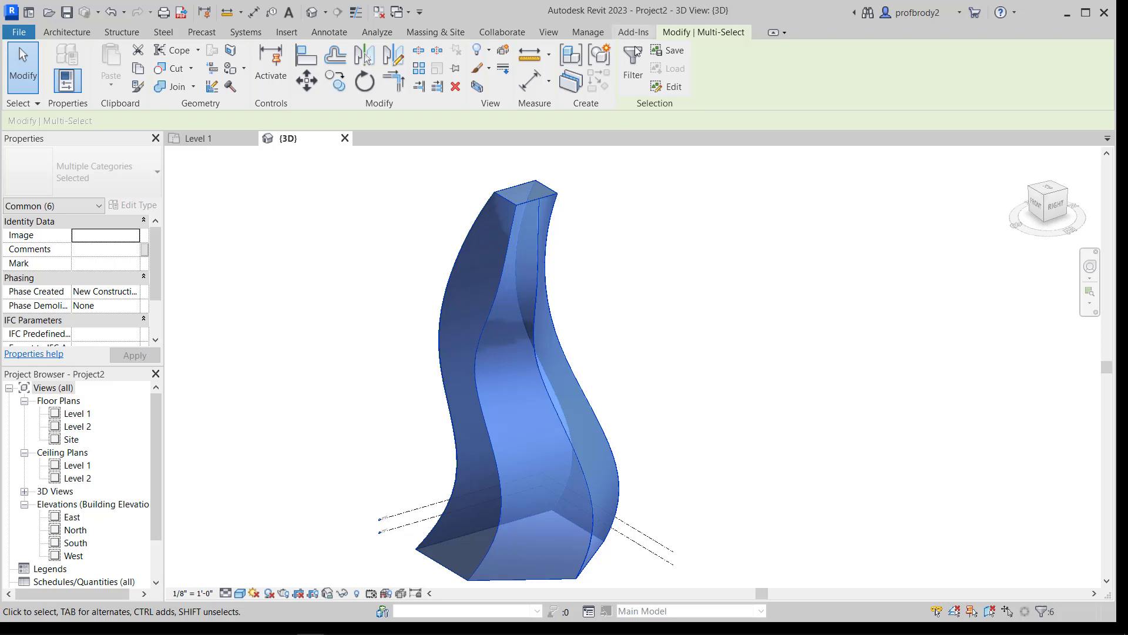
left_click(633, 64)
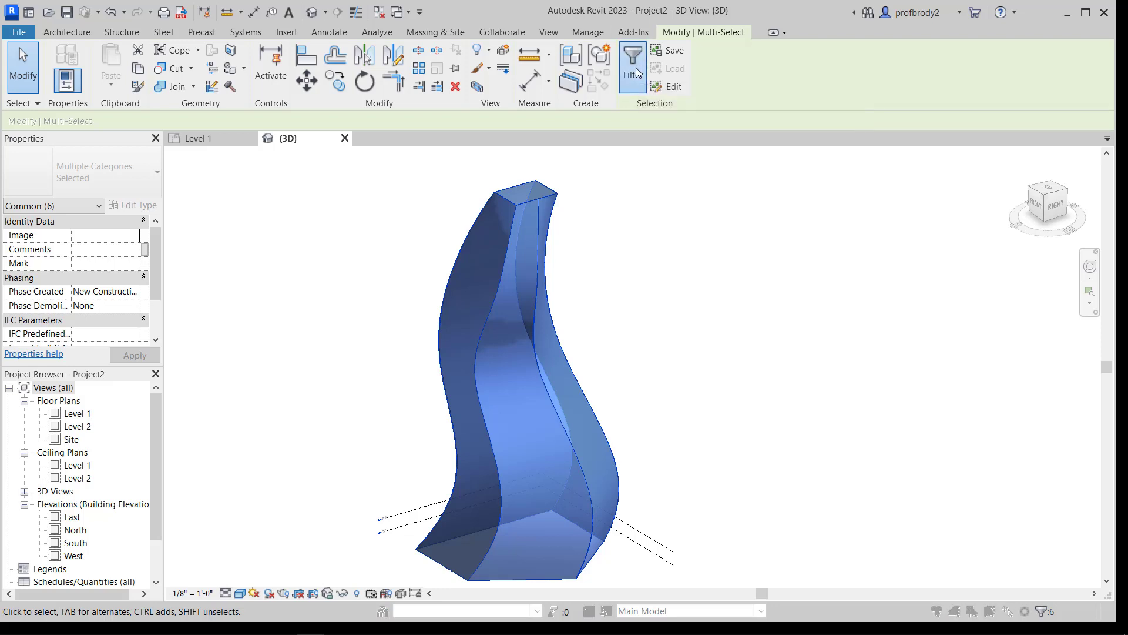
left_click(435, 237)
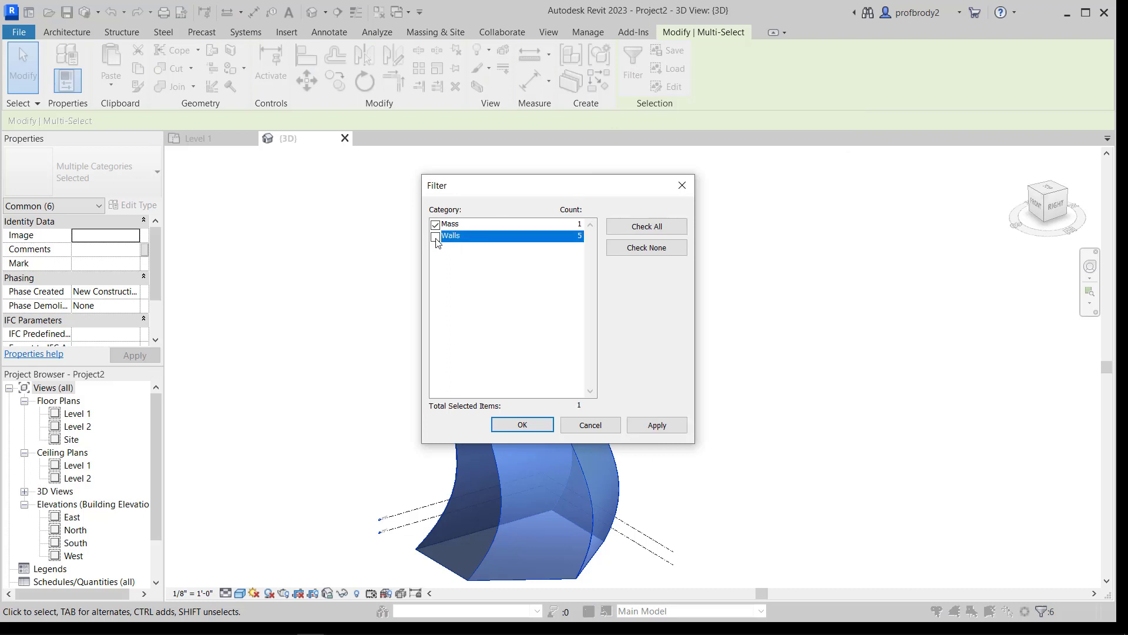
left_click(657, 426)
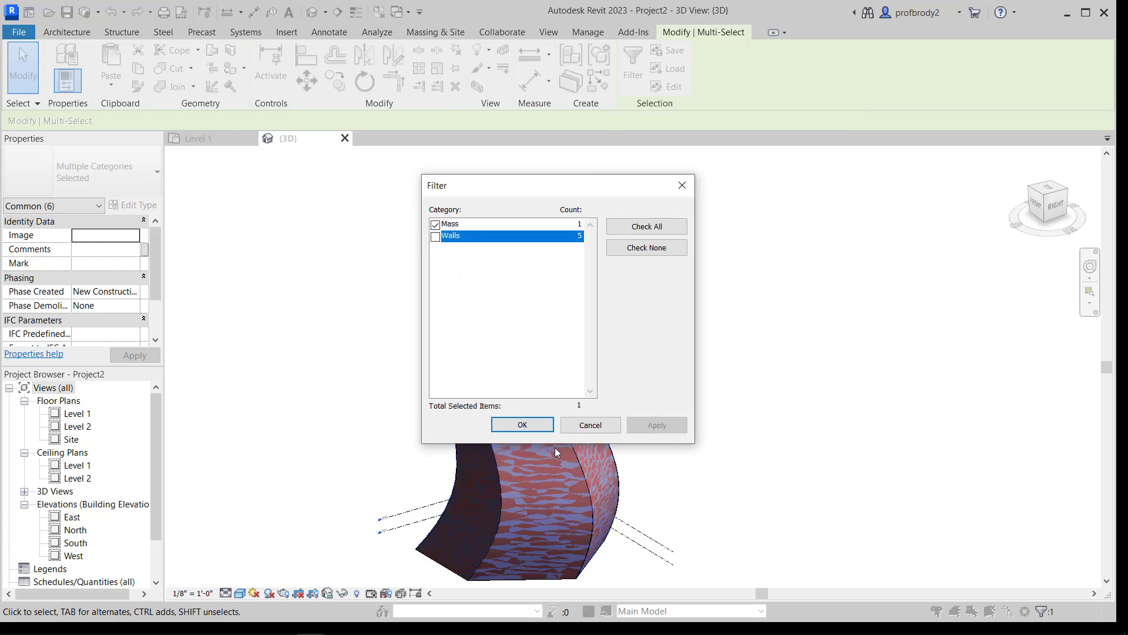
left_click(522, 424)
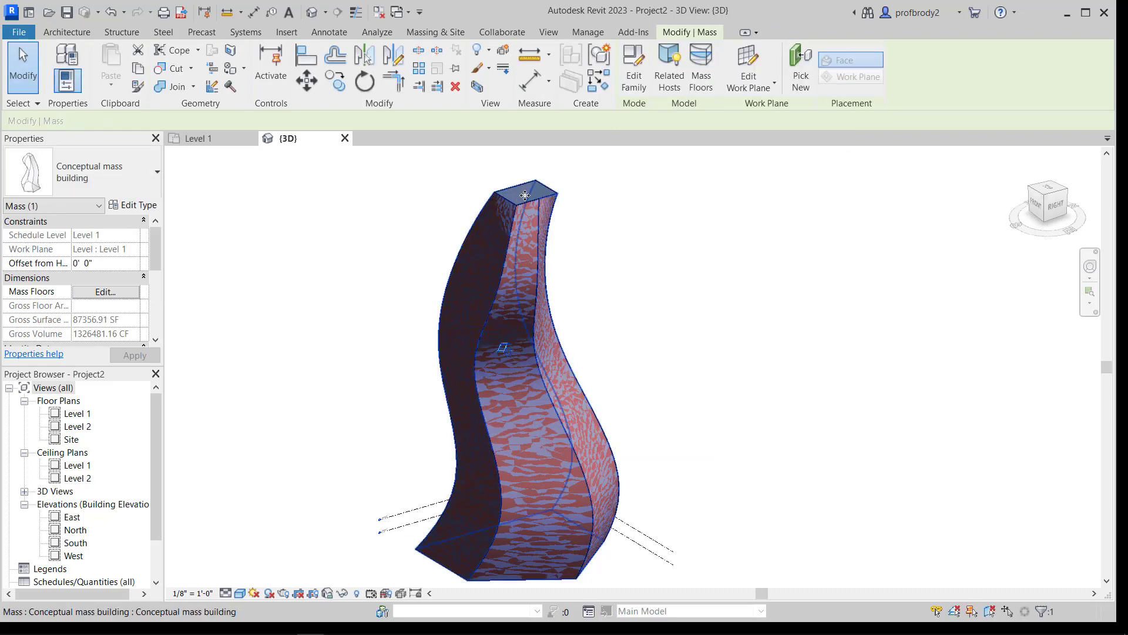
right_click(538, 191)
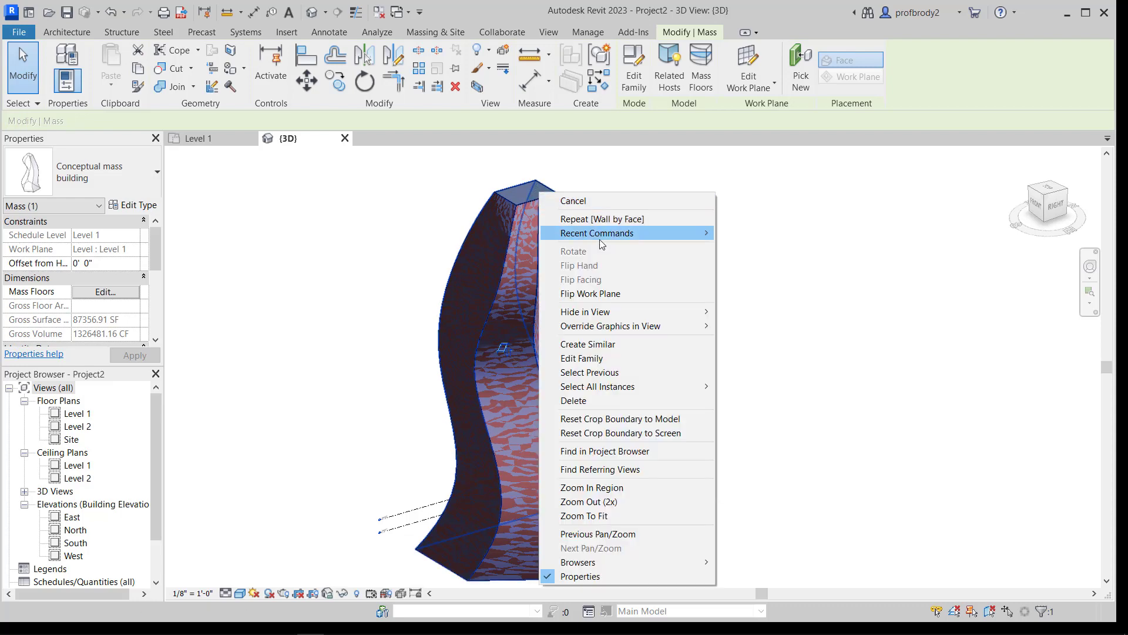
mouse_move(621, 313)
left_click(723, 312)
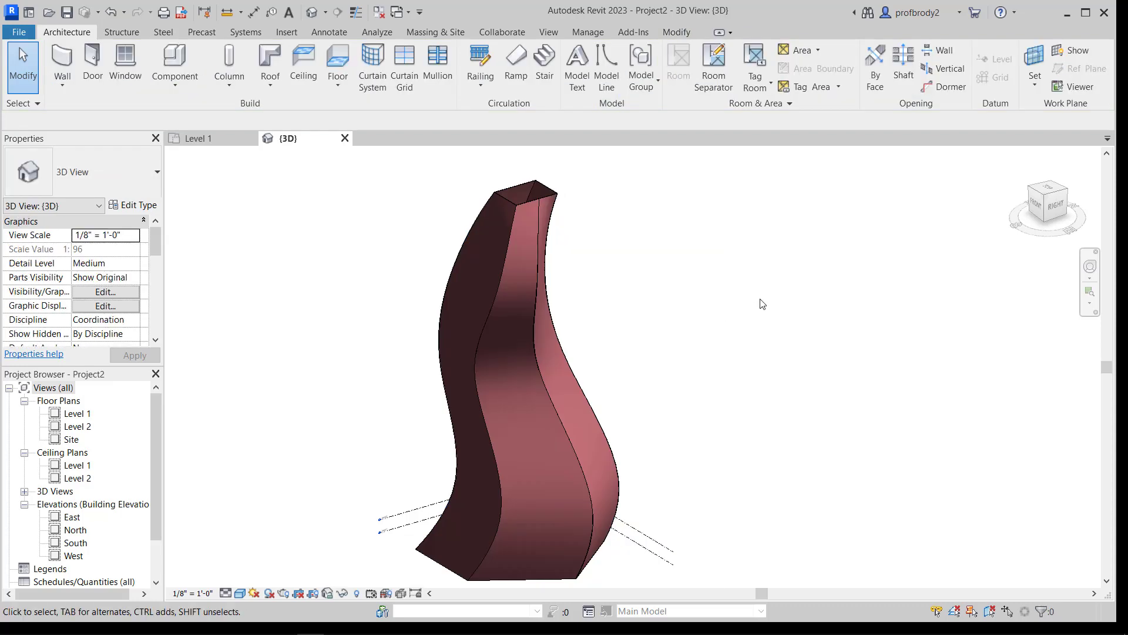
scroll(517, 488, "up", 5)
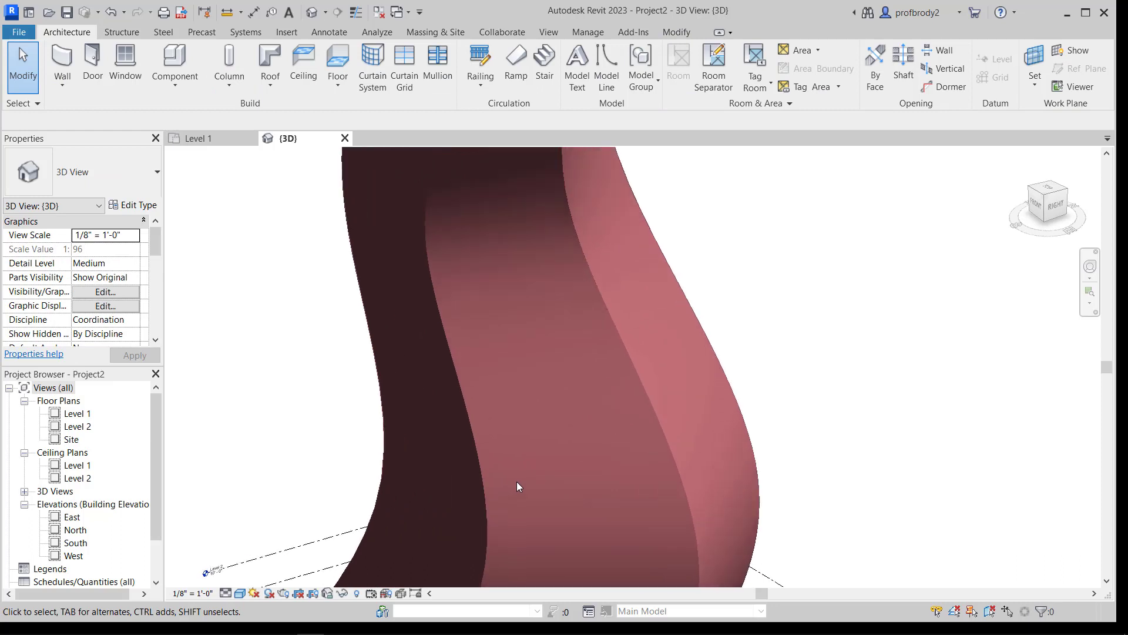
scroll(524, 467, "down", 4)
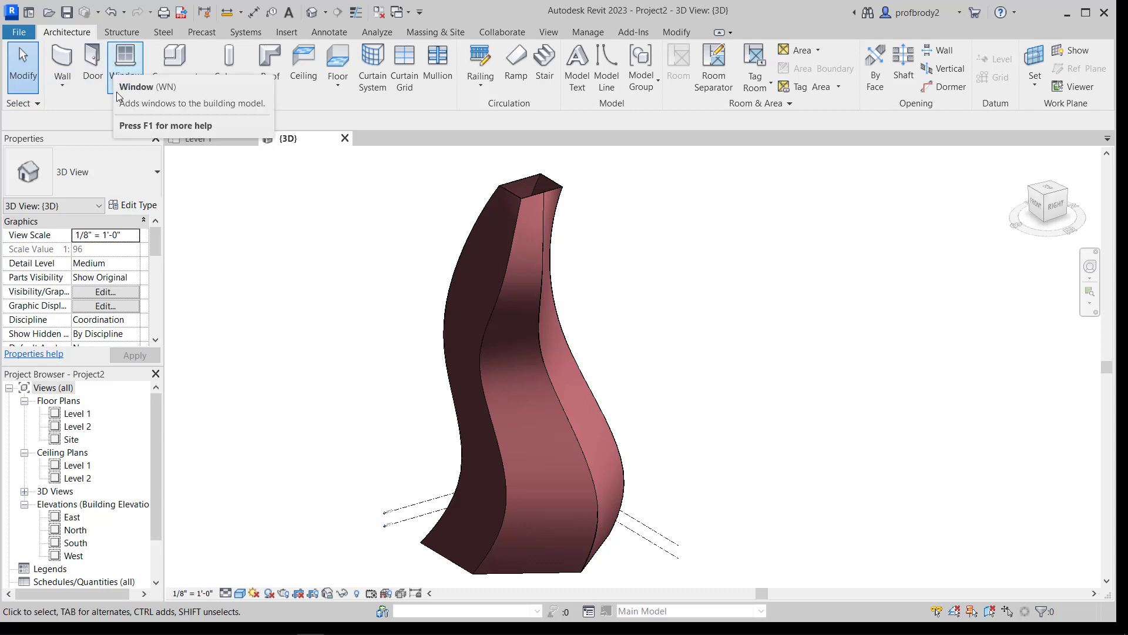
Step: Undo the hiding of the mass, all the brick walls on its faces and the Shaded style
left_click(123, 13)
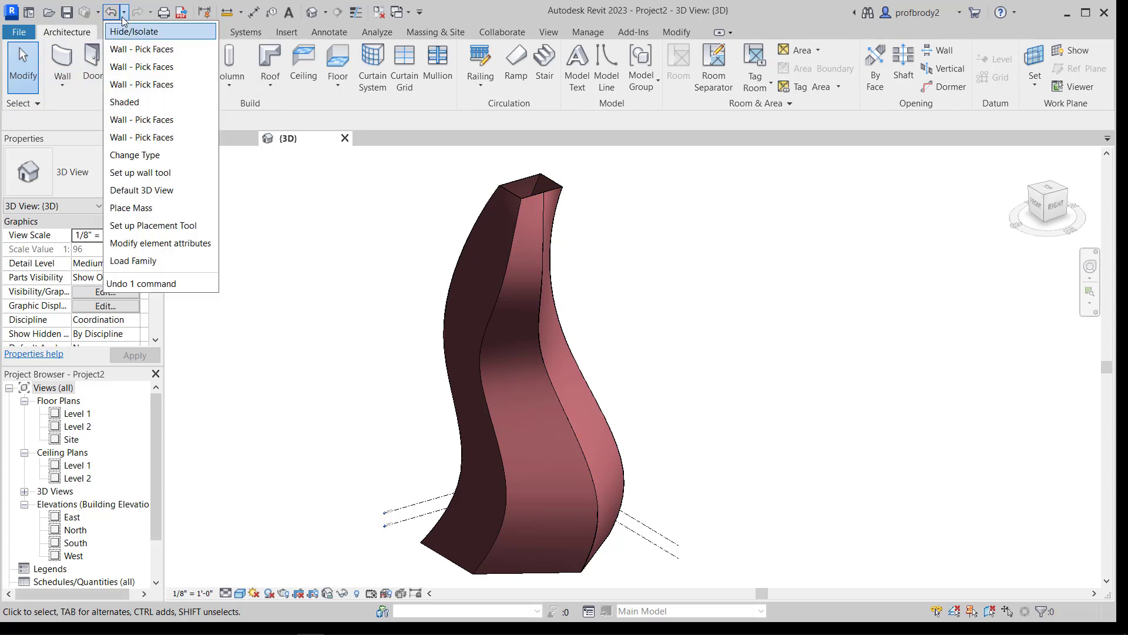
left_click(149, 94)
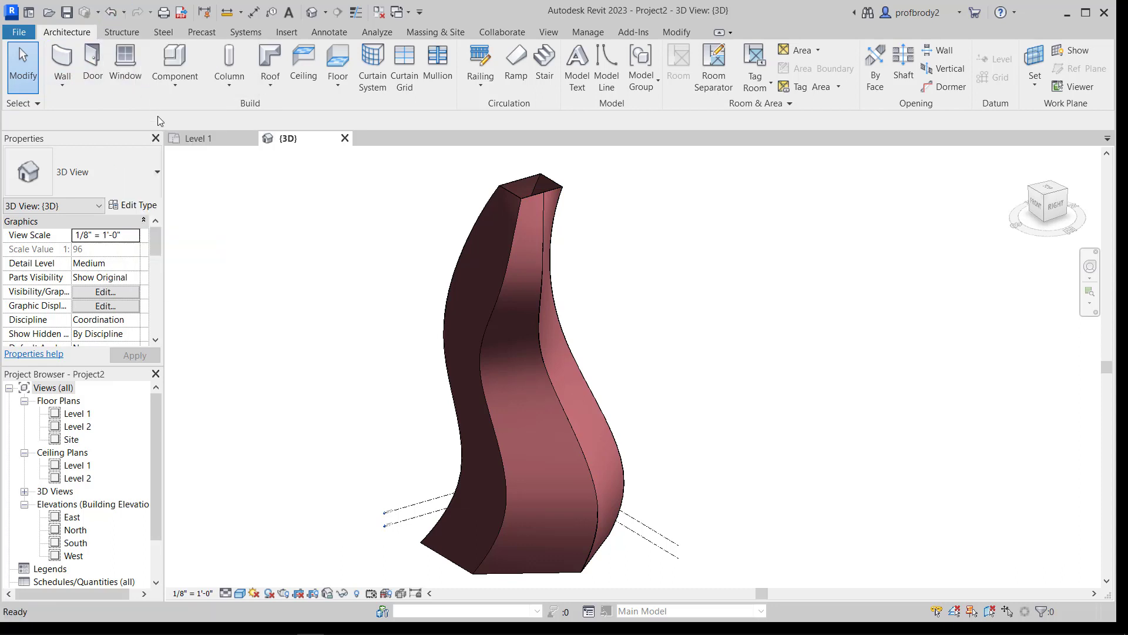
left_click(110, 11)
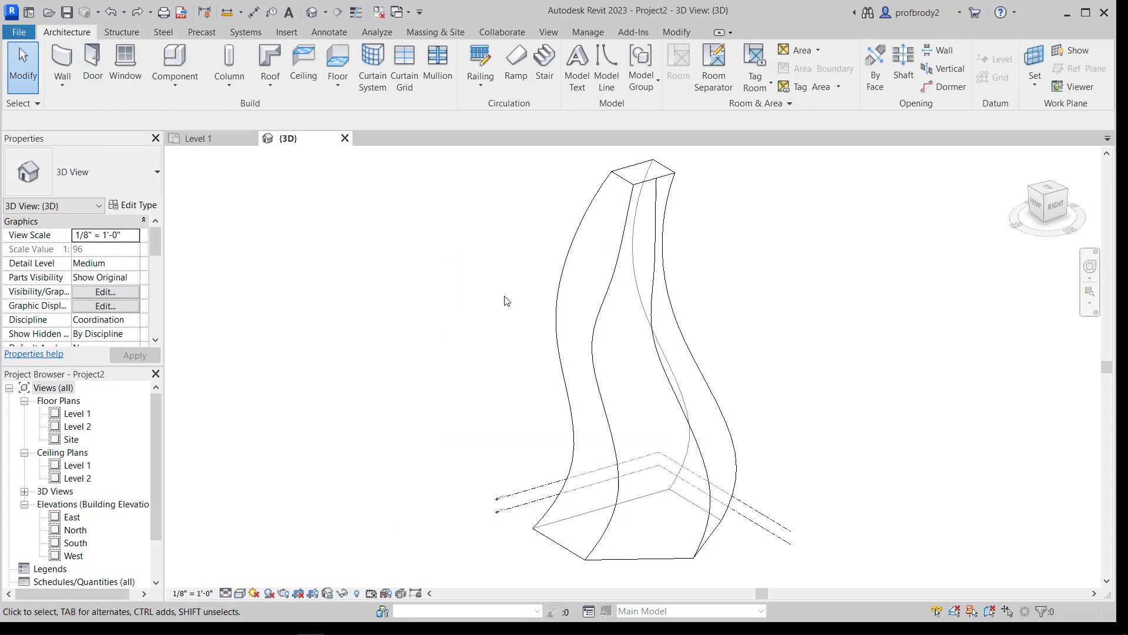
Step: Orient the 3D view to the front and set Level 2 to 15 feet above Level 1
left_click(1038, 207)
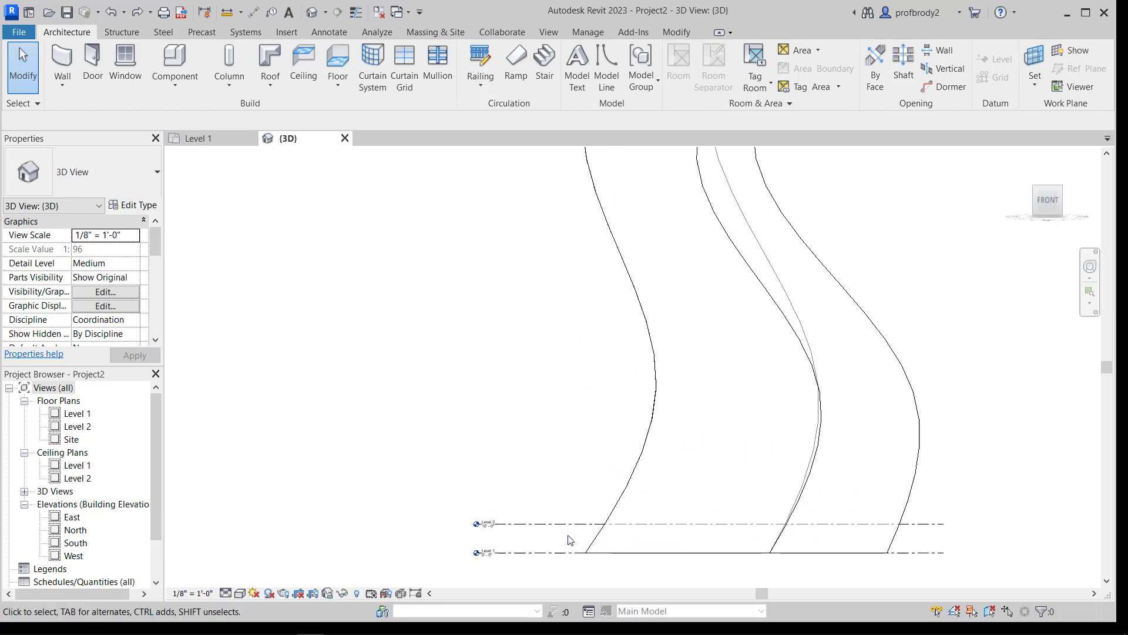
left_click(557, 524)
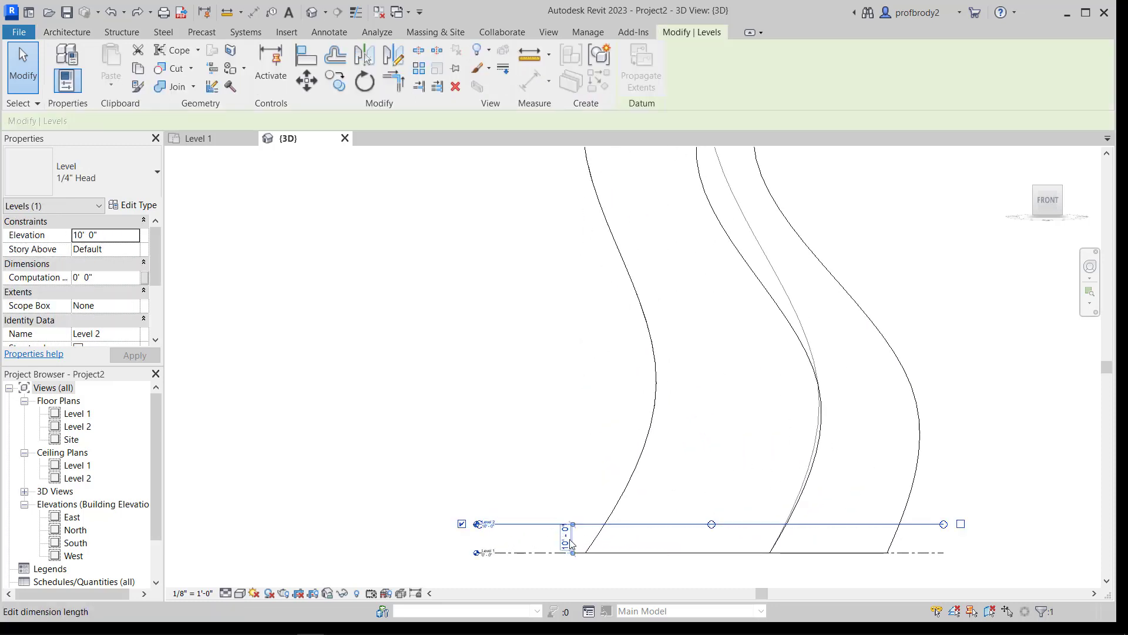
left_click(566, 538)
type("1")
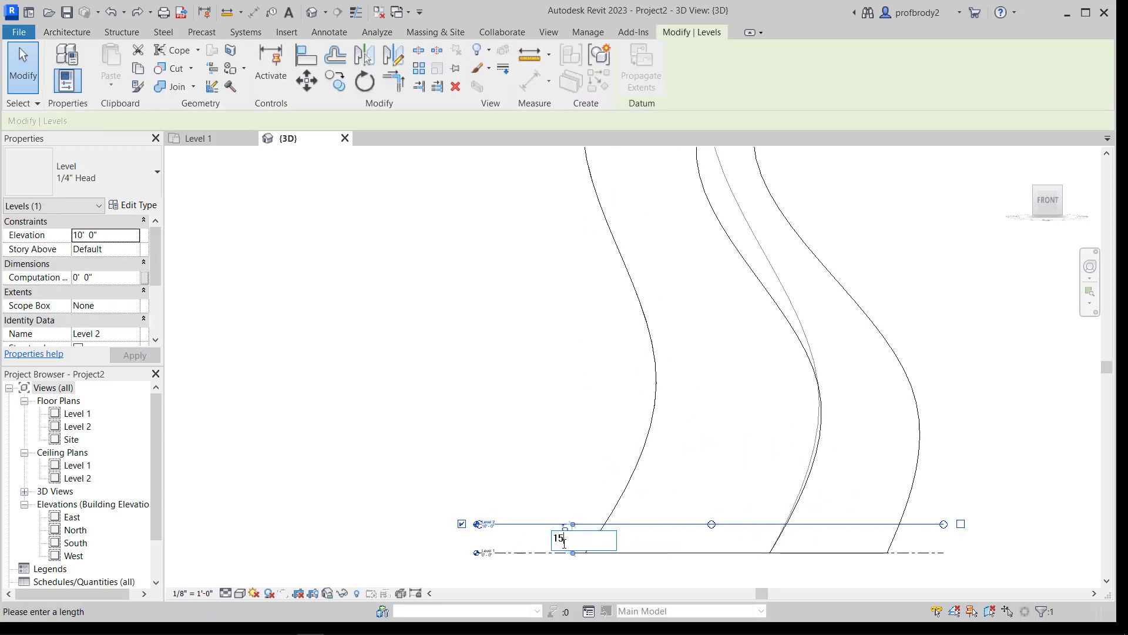
type("5")
key("Return")
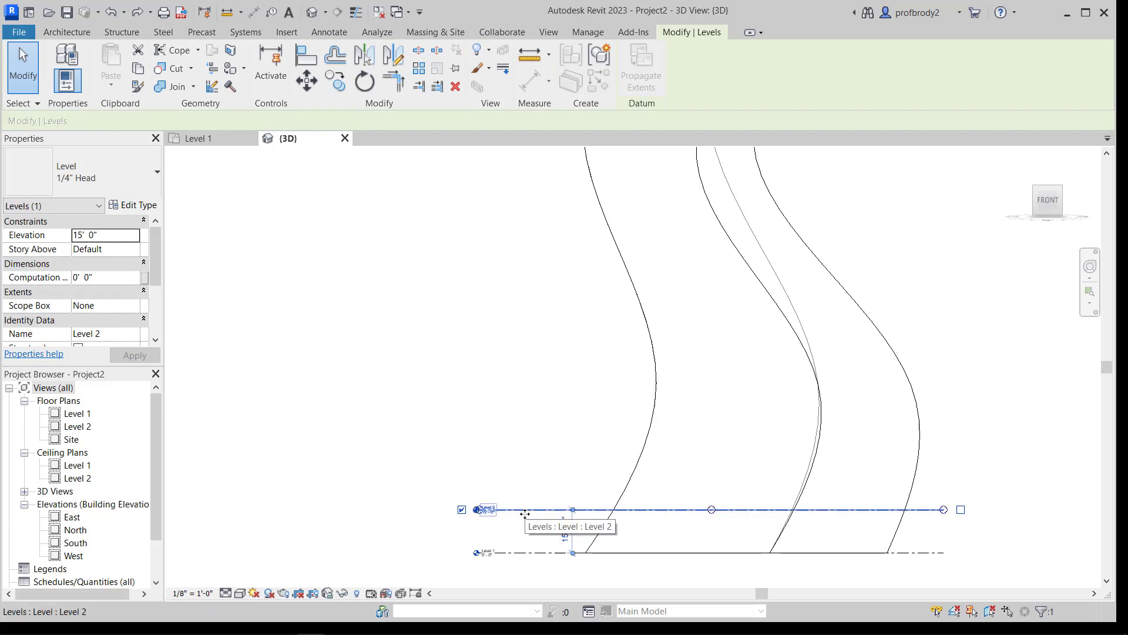
Step: Copy Level 2 upward three times to add levels at about 30, 45 and 56 feet
left_click_drag(519, 509, 512, 392, "ctrl")
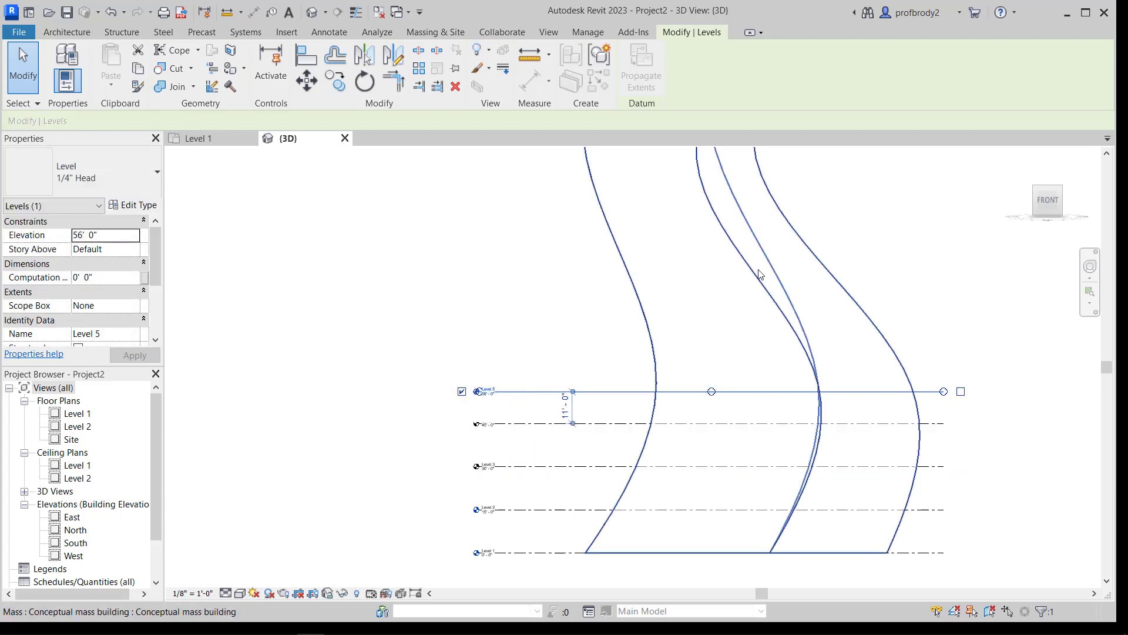
scroll(779, 407, "down", 3)
middle_click_drag(779, 407, 652, 458, "shift")
left_click(515, 338)
middle_click_drag(614, 365, 531, 461)
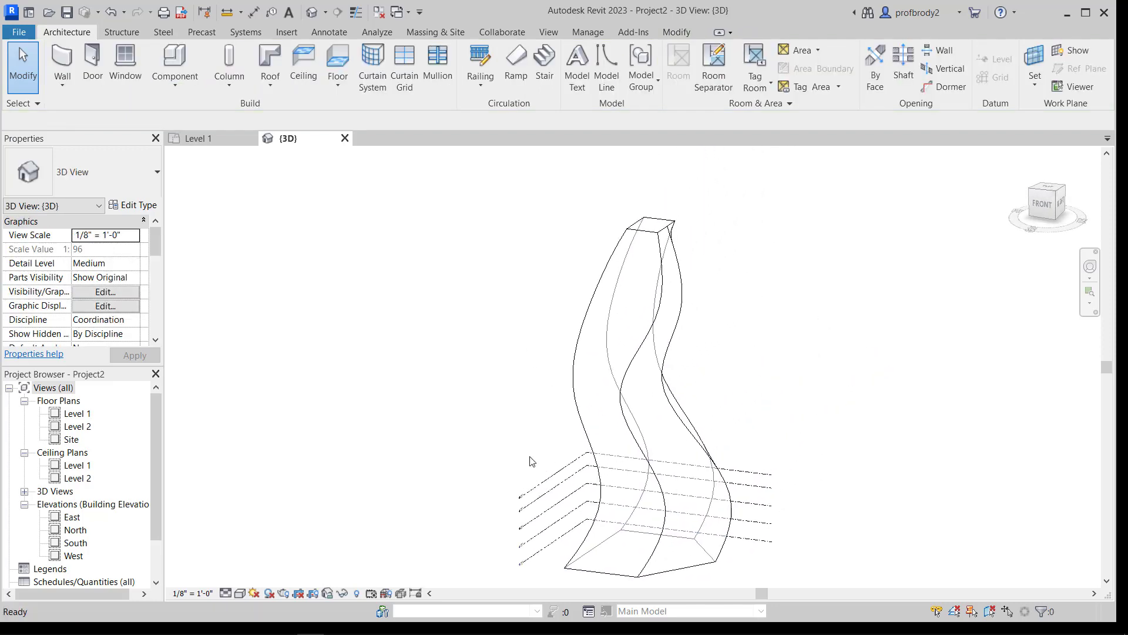
Step: Create mass floors in the conceptual mass tower at Level 1, Level 2, Level 3, Level 4 and Level 5
left_click_drag(750, 337, 619, 291)
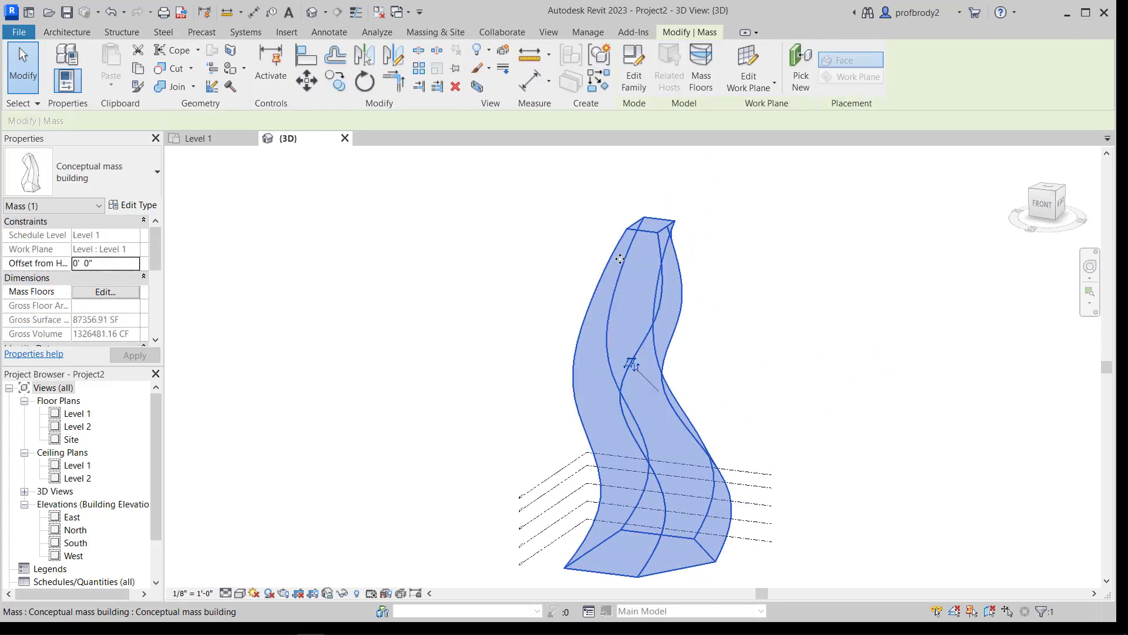
left_click(700, 78)
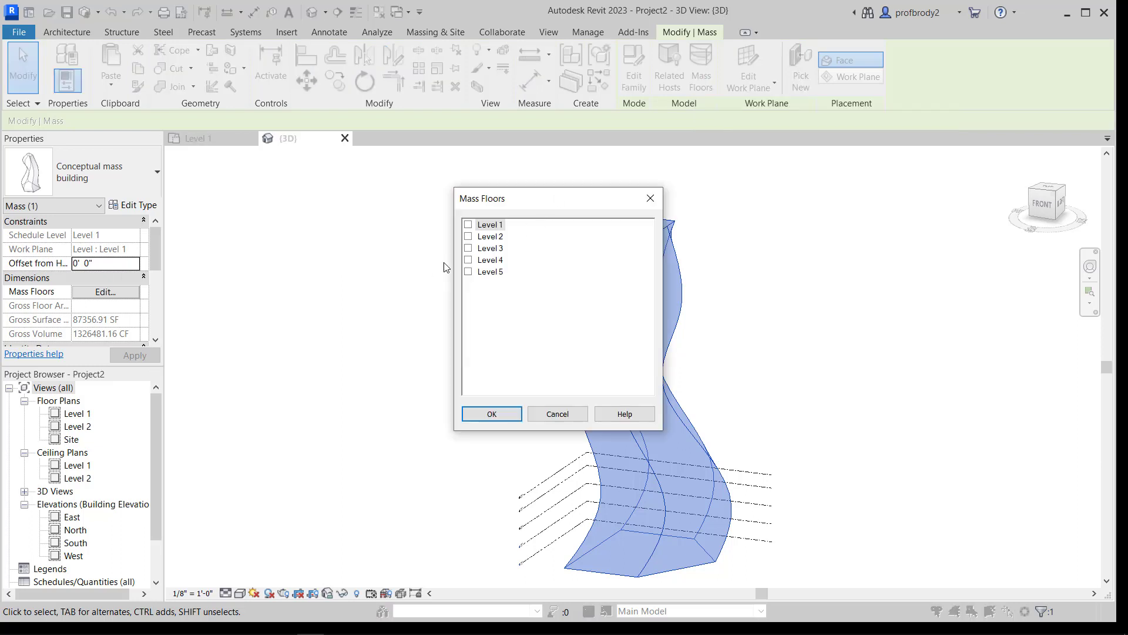
left_click(468, 224)
left_click(468, 236)
left_click(468, 248)
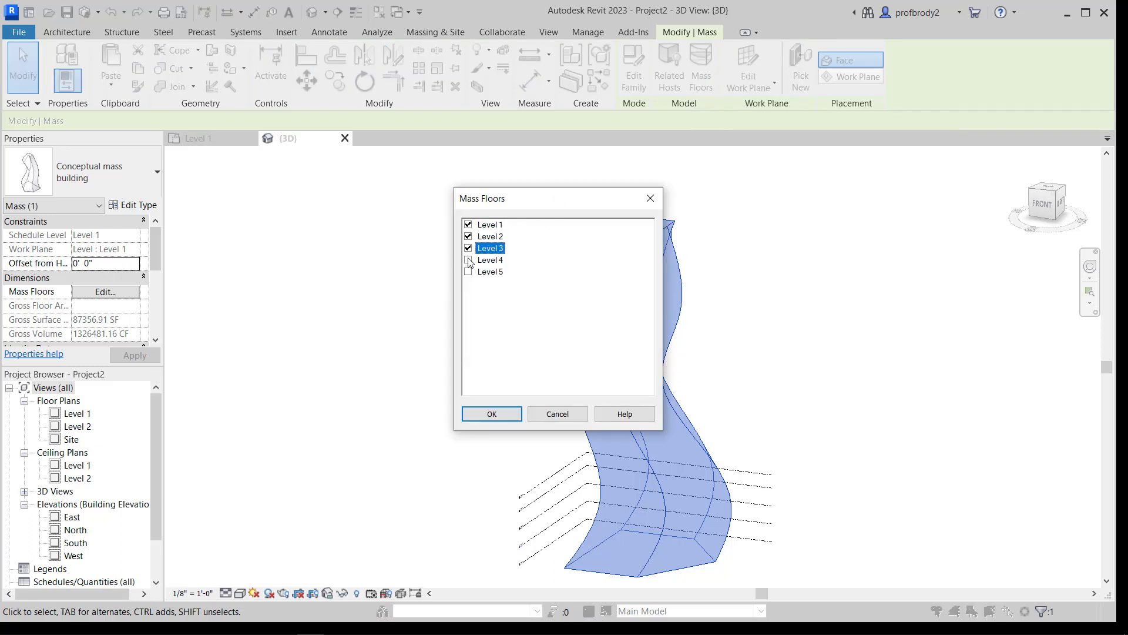
left_click(468, 259)
left_click(468, 271)
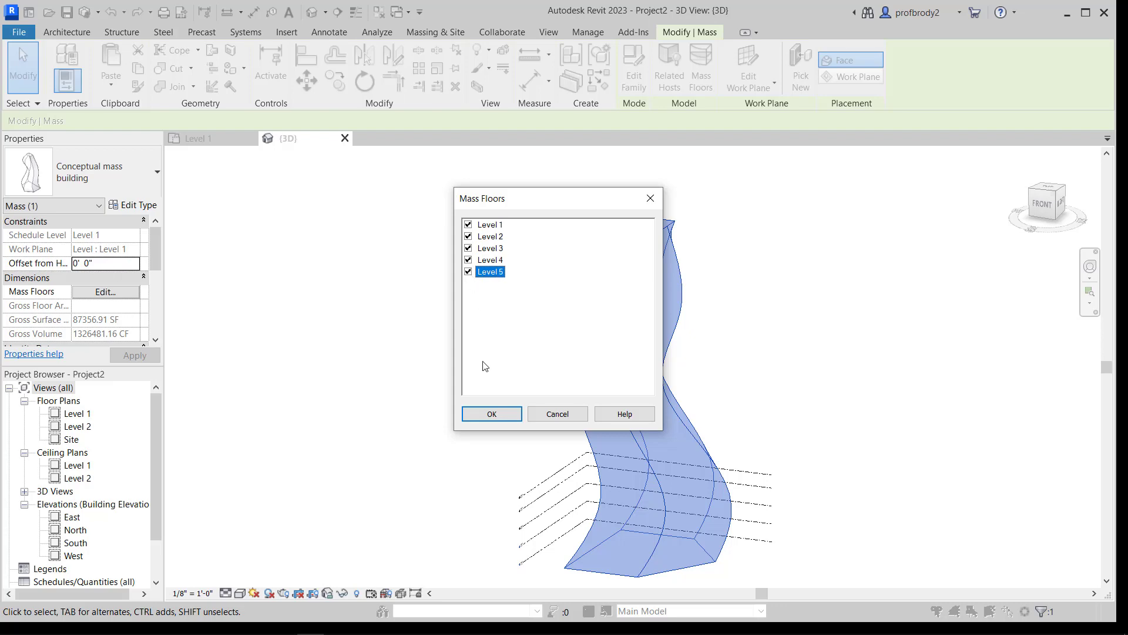
left_click(492, 414)
Step: Inspect the mass floors in the tower's lower part and check the properties of the Level 4 mass floor
scroll(593, 498, "up", 4)
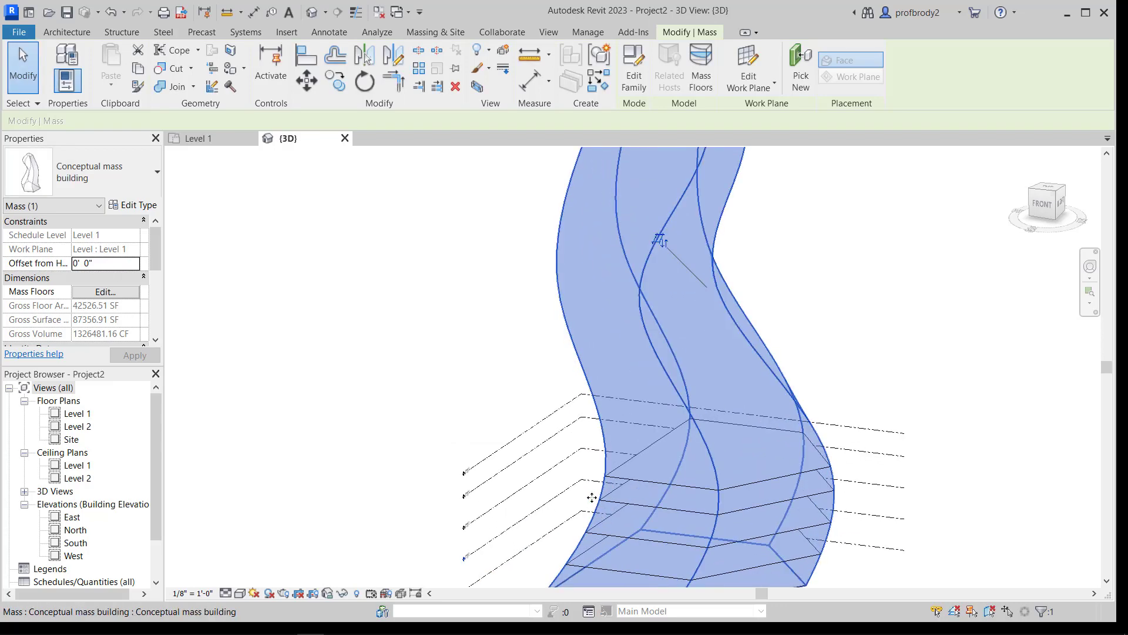
scroll(592, 498, "up", 5)
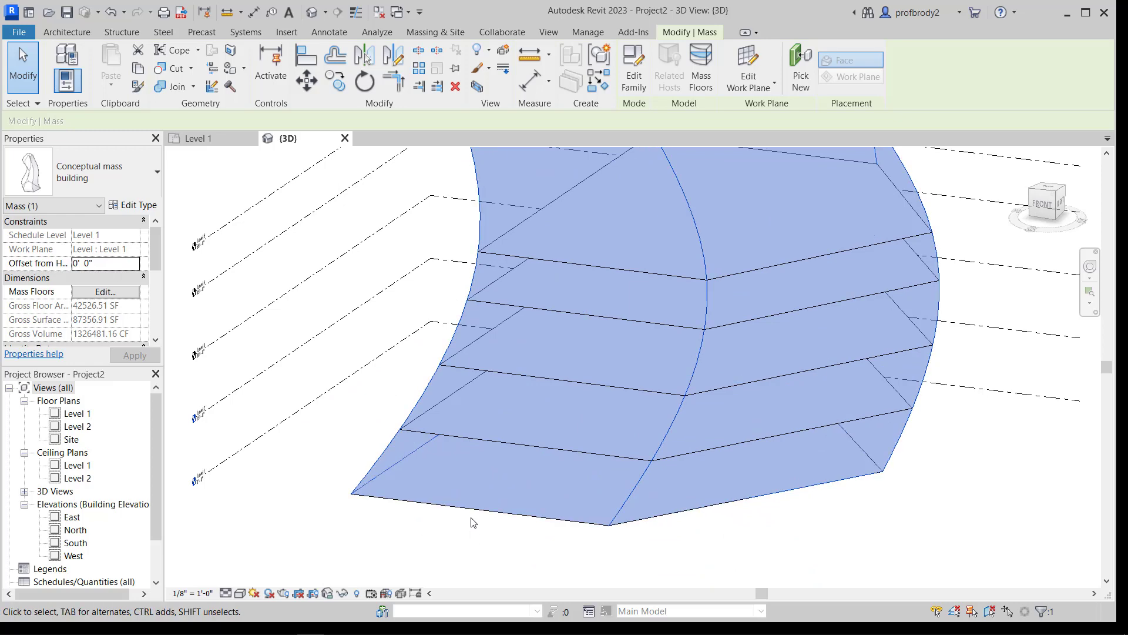
scroll(473, 522, "down", 1)
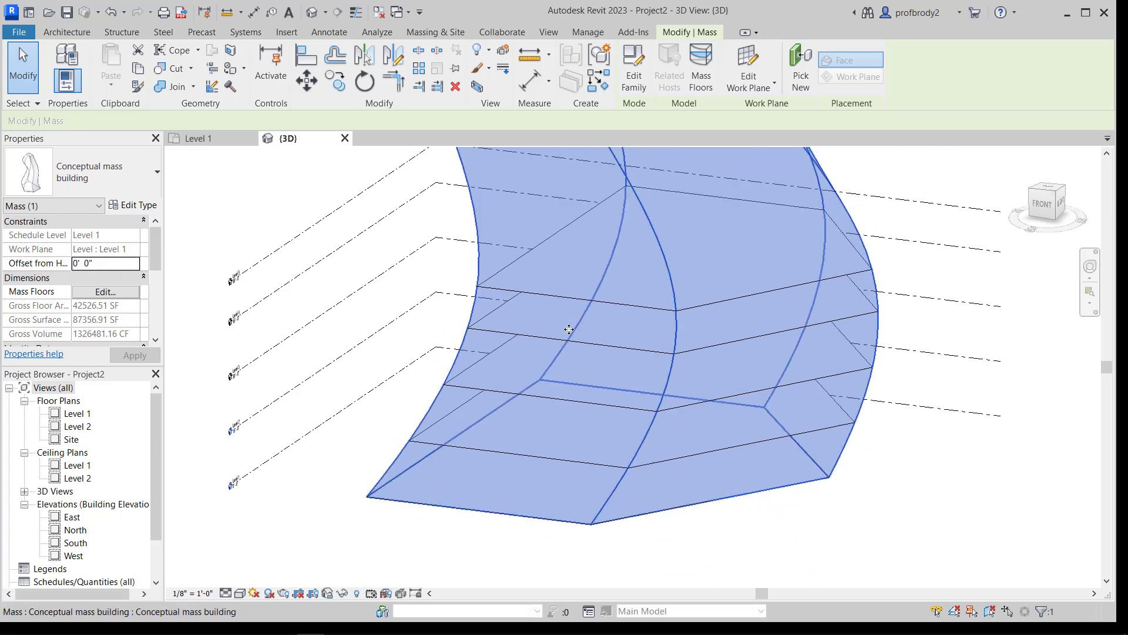
scroll(569, 322, "up", 2)
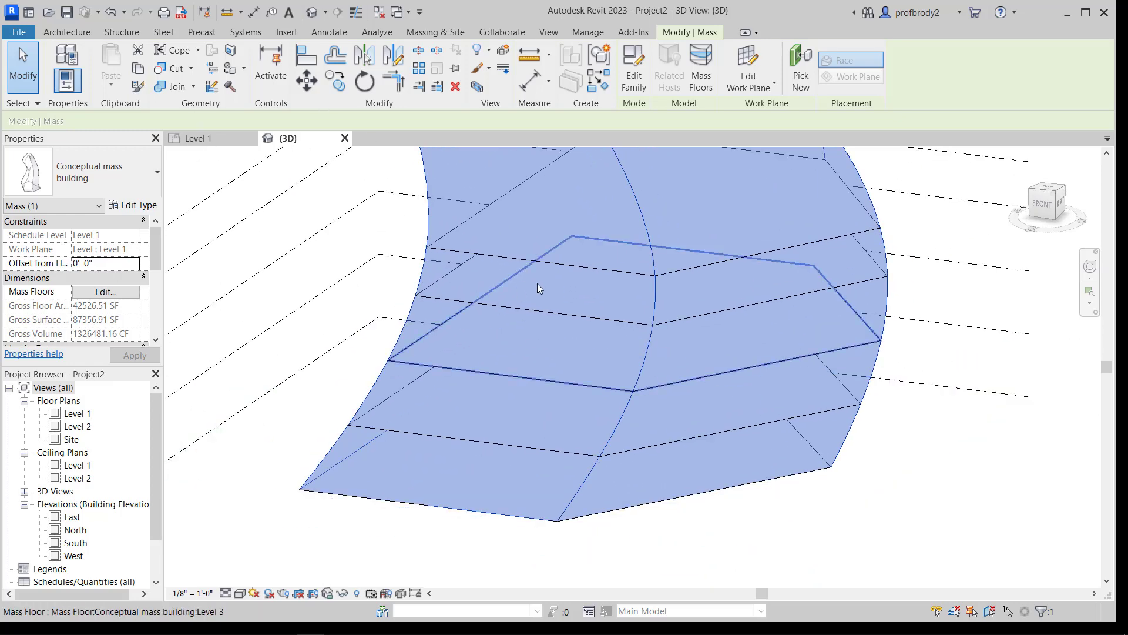
left_click(488, 246)
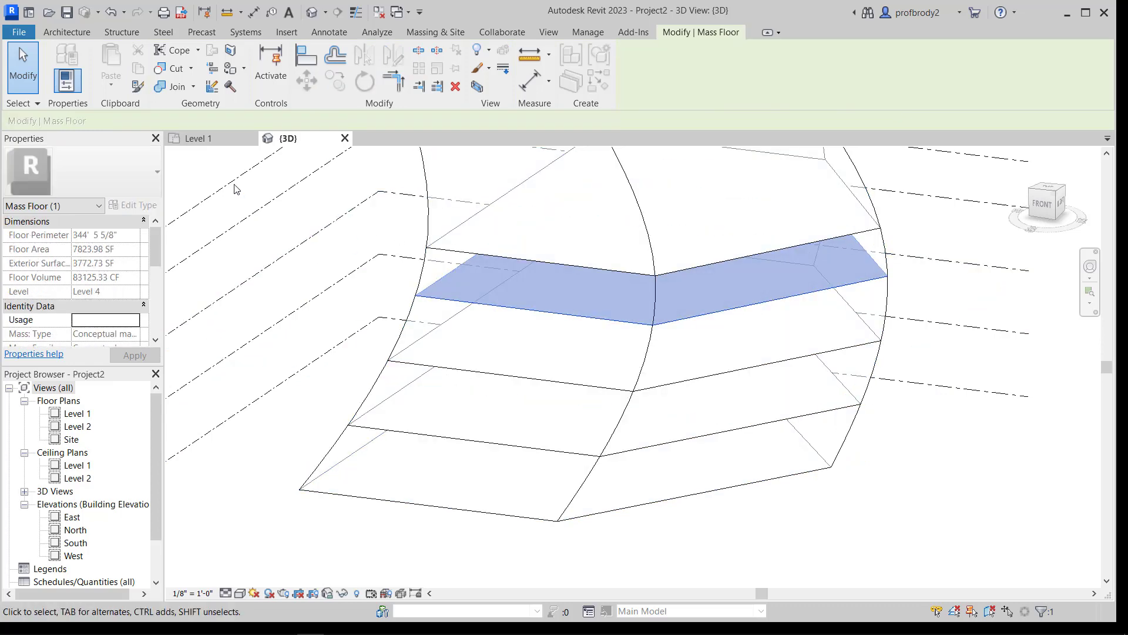
left_click(200, 171)
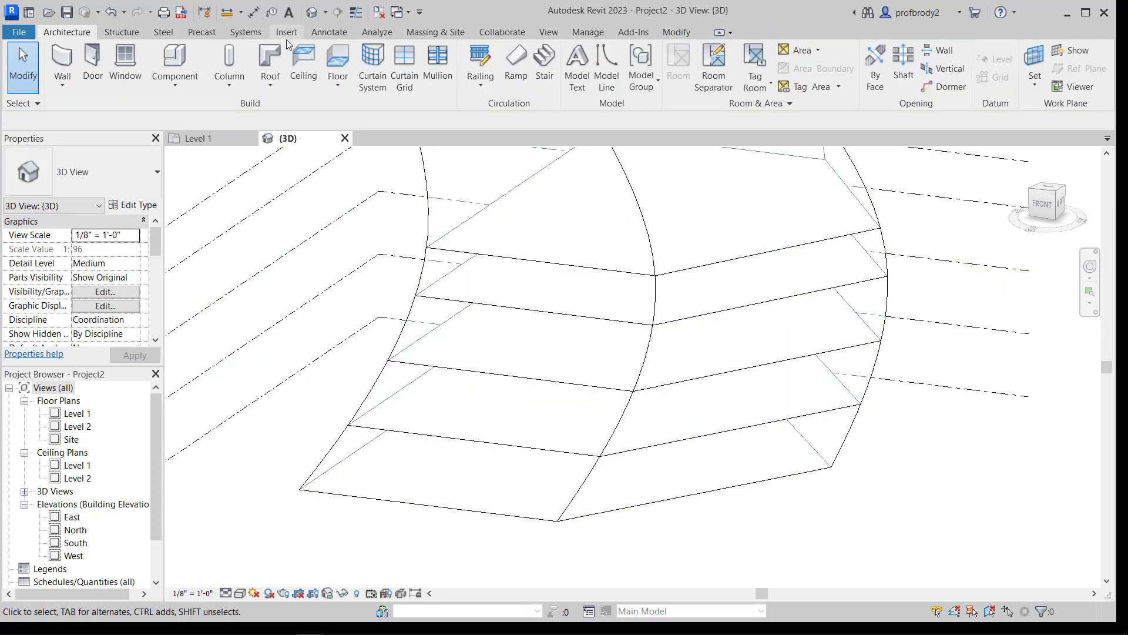
Step: Create Generic - 12" floors by face on all five mass floors, from Level 1 to Level 5
left_click(332, 89)
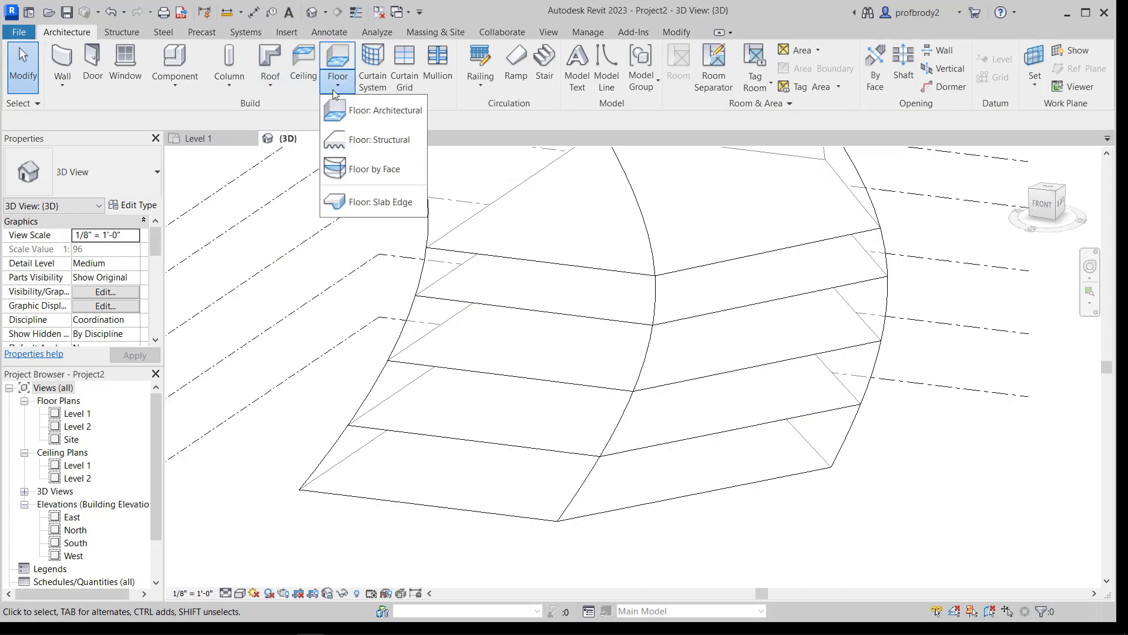
left_click(363, 170)
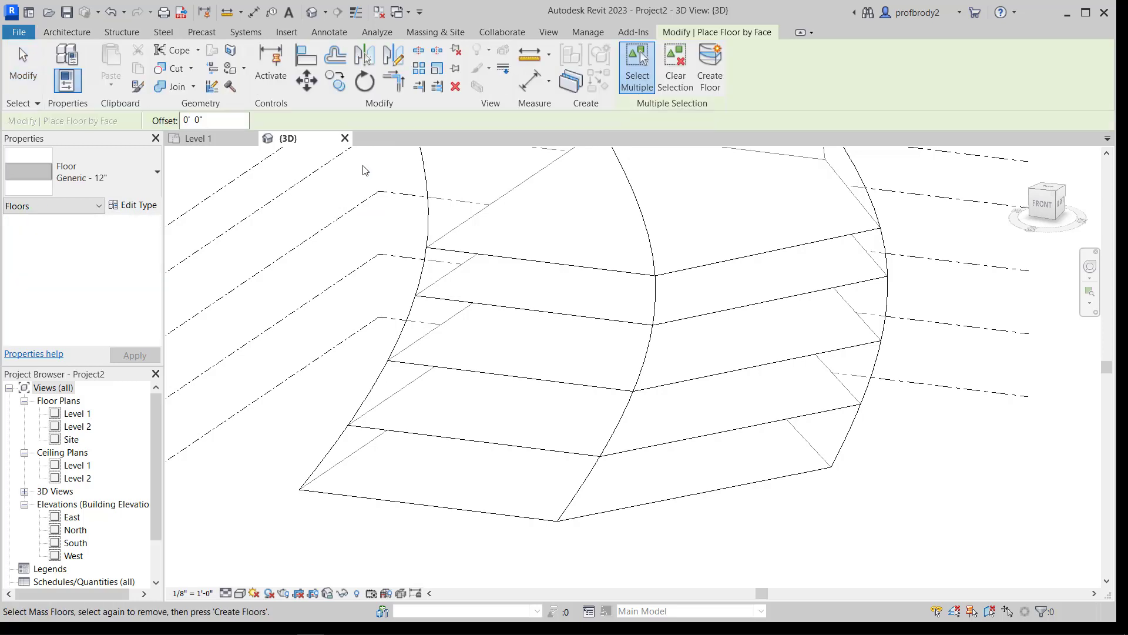
left_click(446, 246)
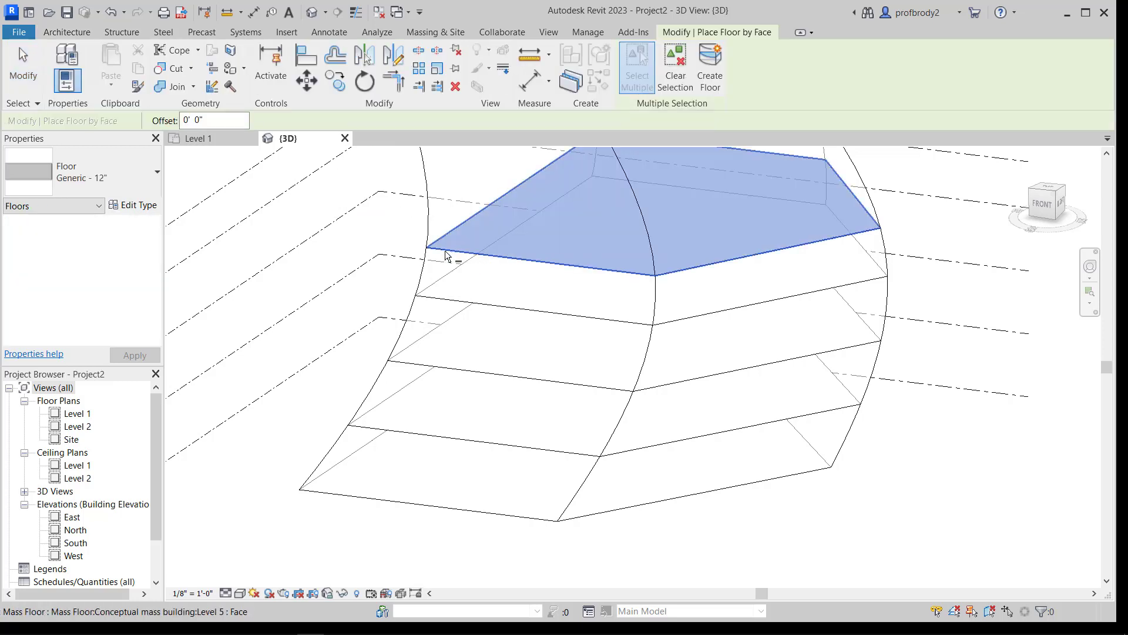
left_click(443, 298)
left_click(436, 360)
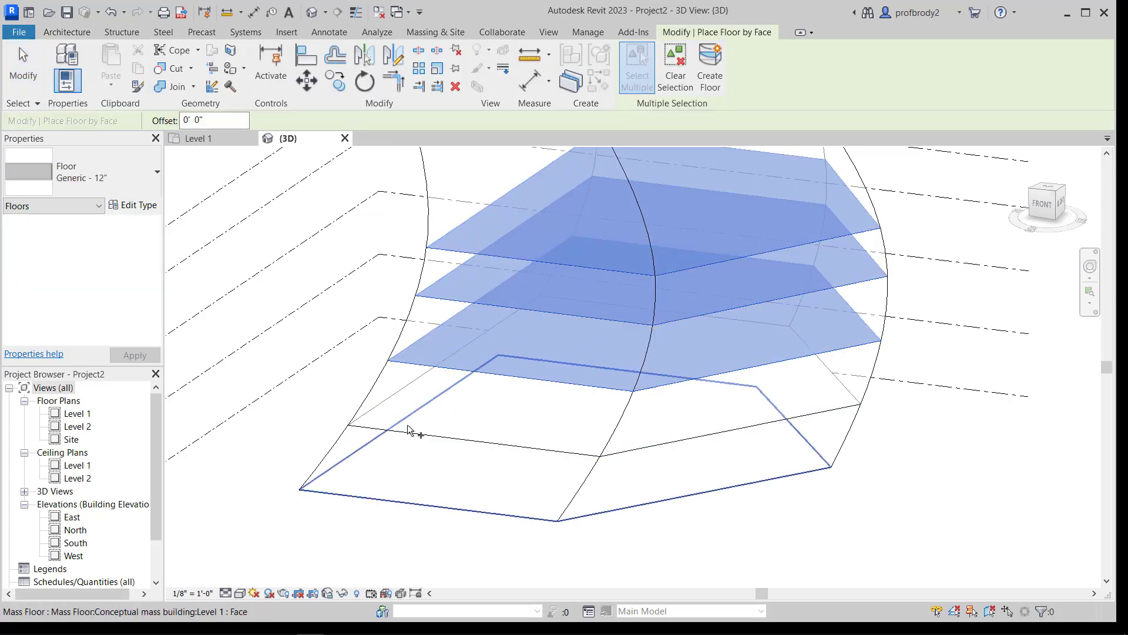
left_click(411, 441)
left_click(370, 497)
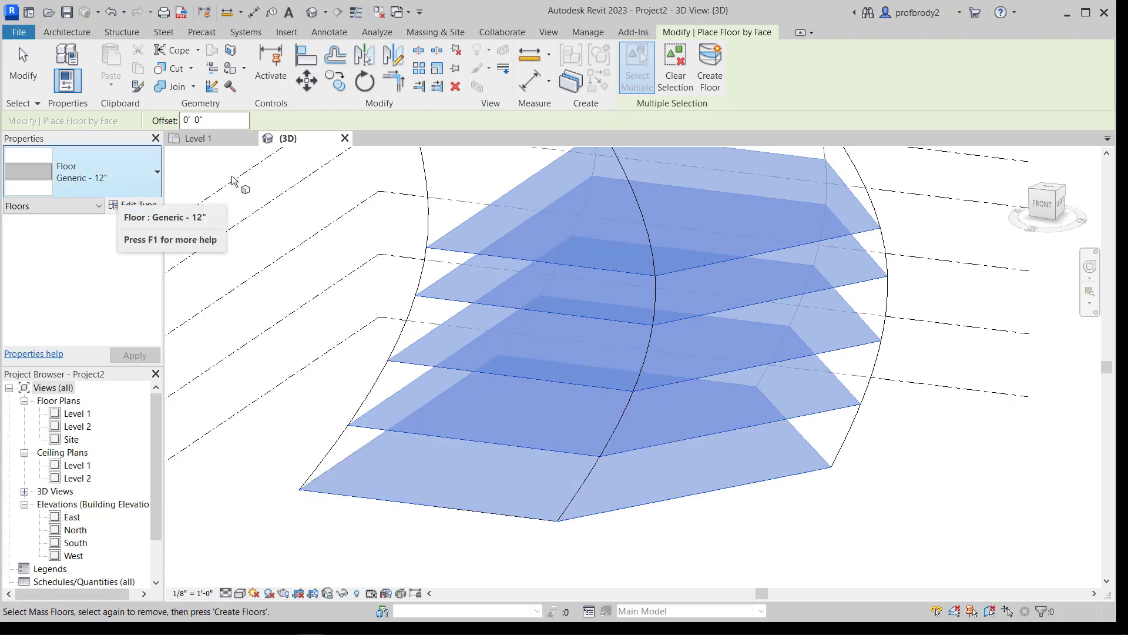
left_click(705, 75)
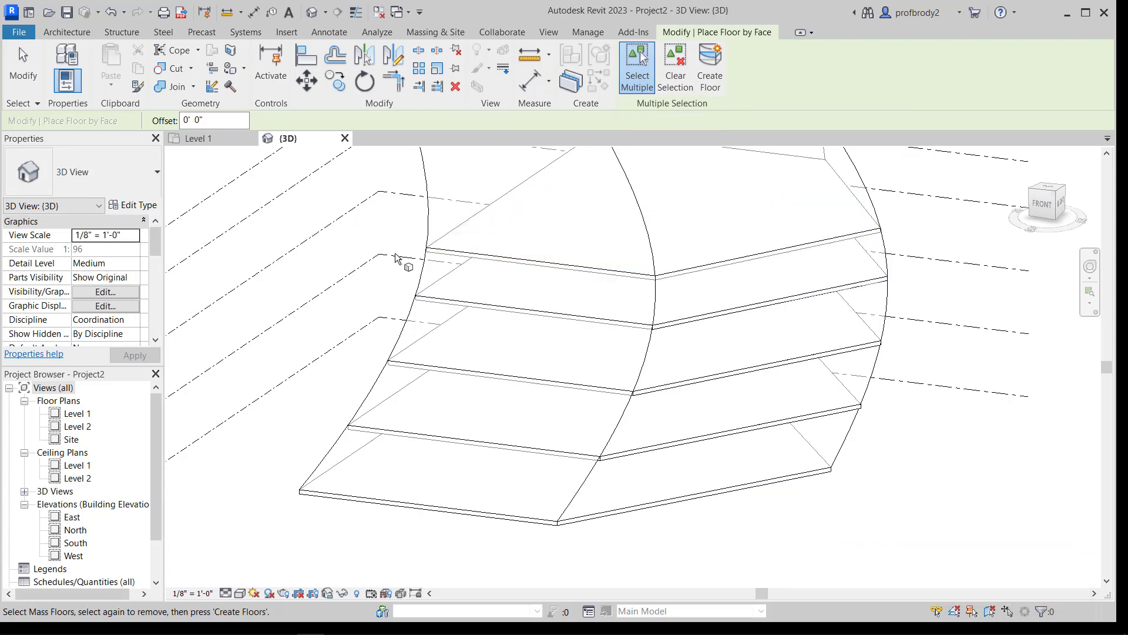
Step: Examine the new floor slabs up close at the mass's edge and in relation to the whole tower
scroll(406, 247, "up", 5)
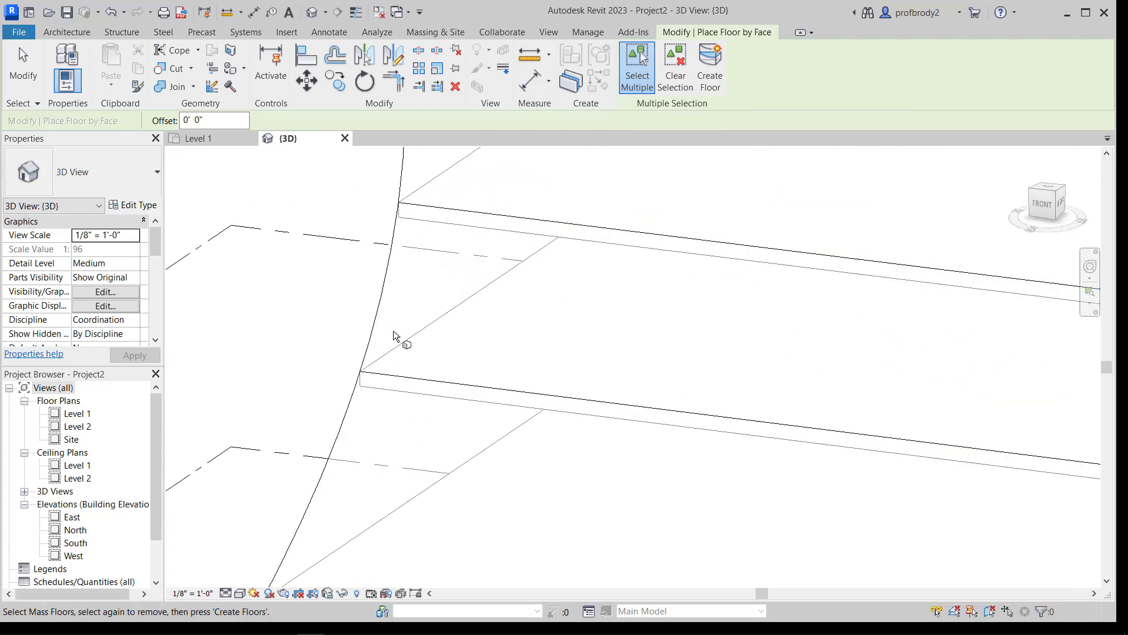
scroll(393, 352, "down", 5)
scroll(473, 387, "down", 4)
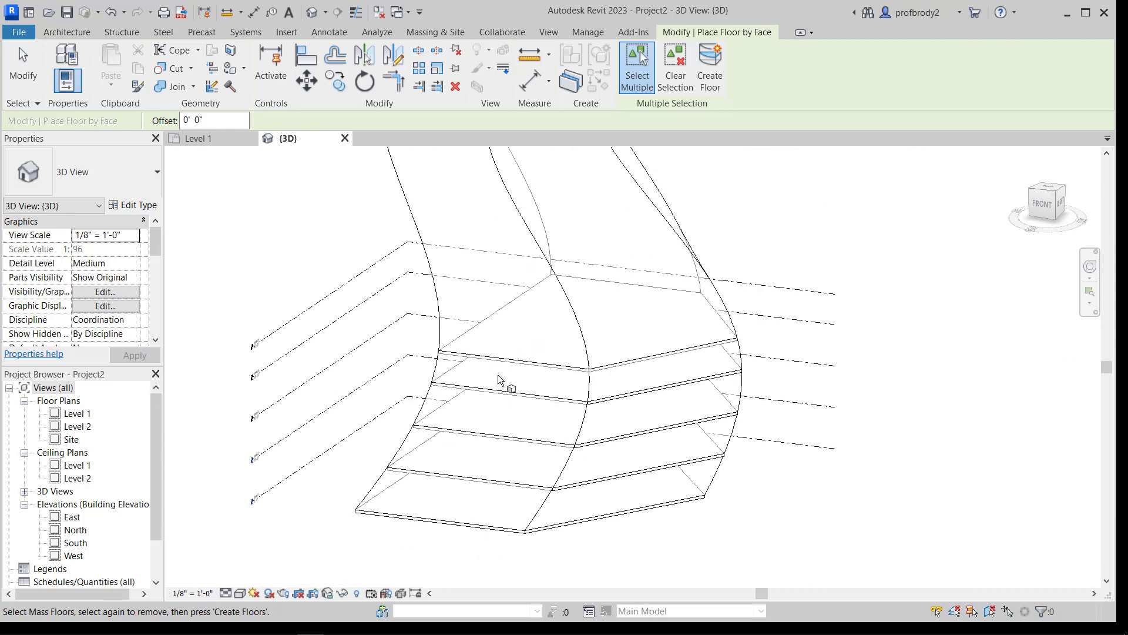
scroll(499, 376, "down", 5)
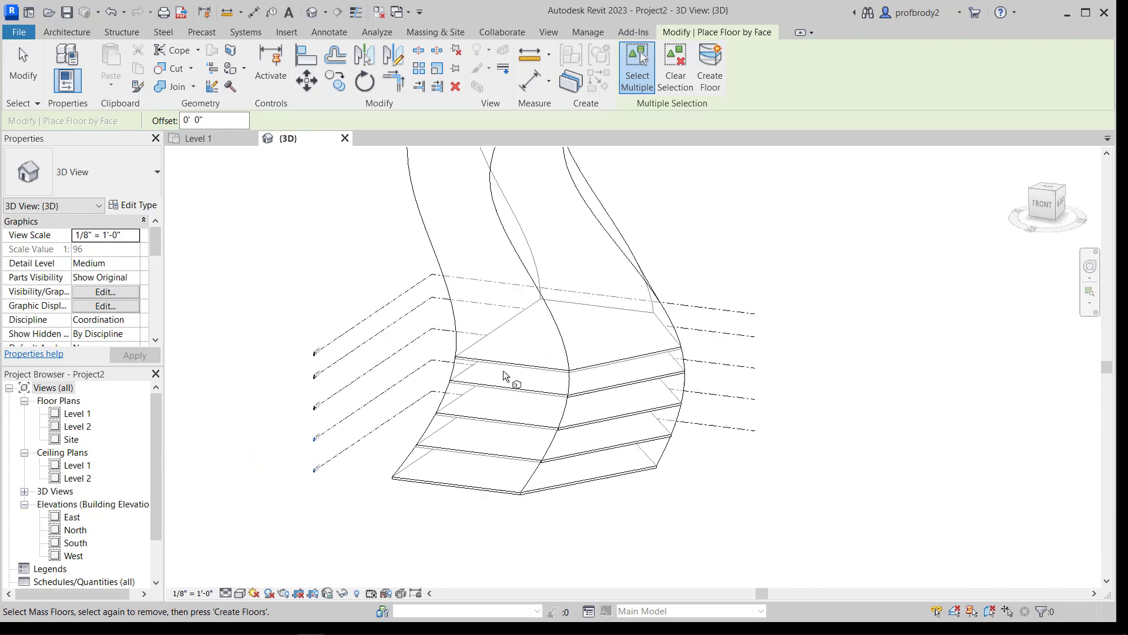
middle_click_drag(499, 371, 462, 385)
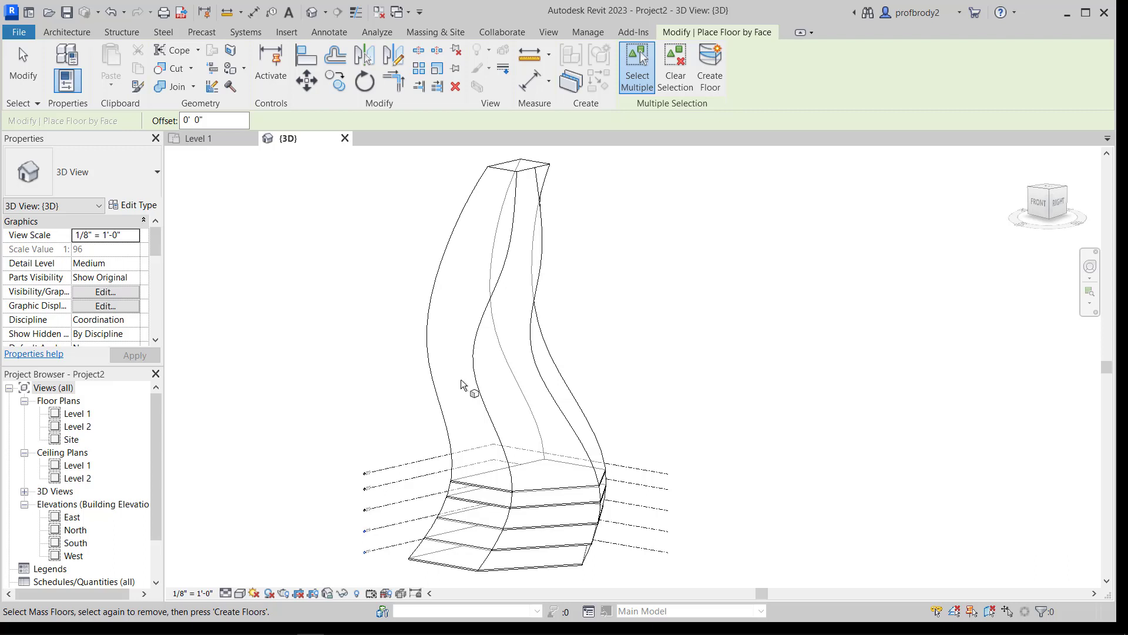
scroll(511, 270, "down", 1)
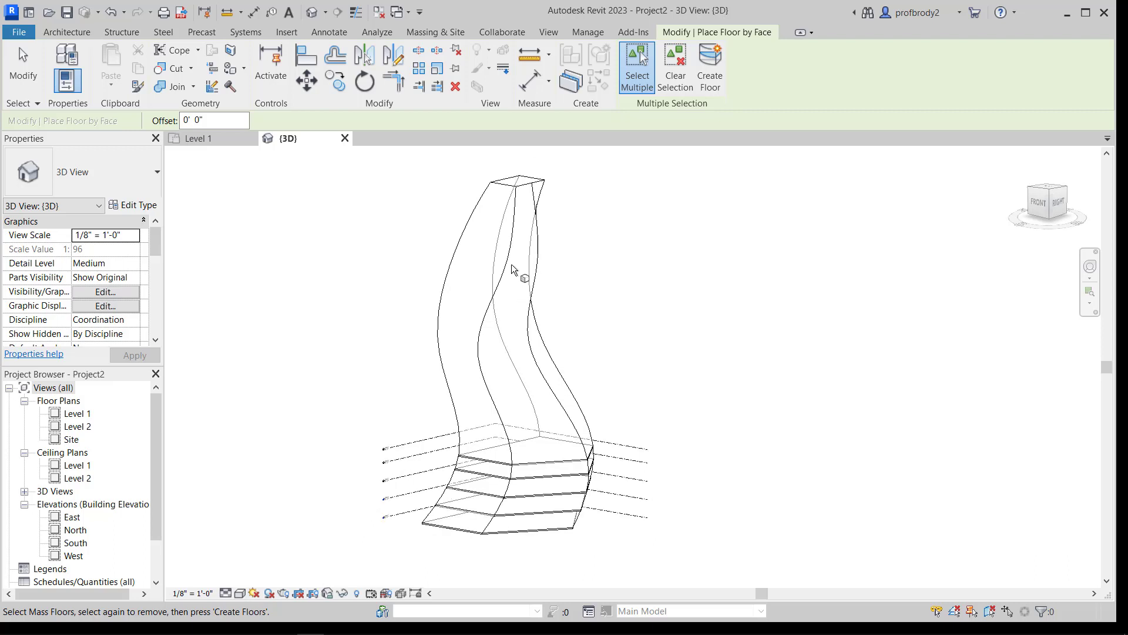
mouse_move(511, 268)
middle_mouse_down("shift")
mouse_move(515, 313)
mouse_move(510, 278)
middle_mouse_up("shift")
scroll(503, 273, "up", 1)
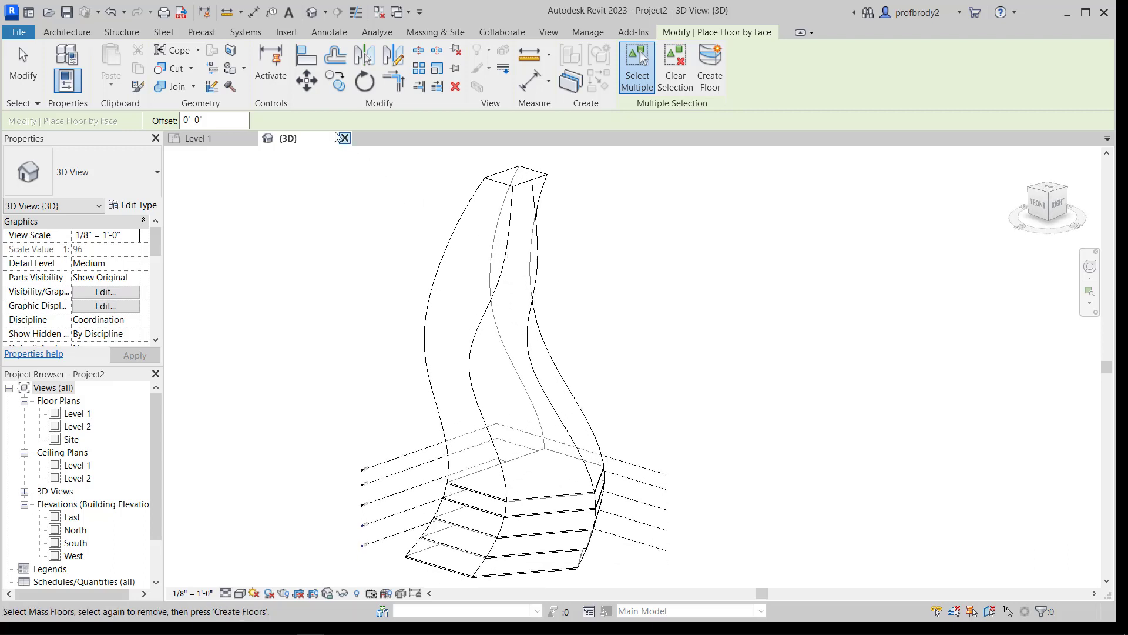
Step: Create a Generic - 12" Basic Roof by face on the top face of the mass tower
left_click(74, 31)
left_click(271, 87)
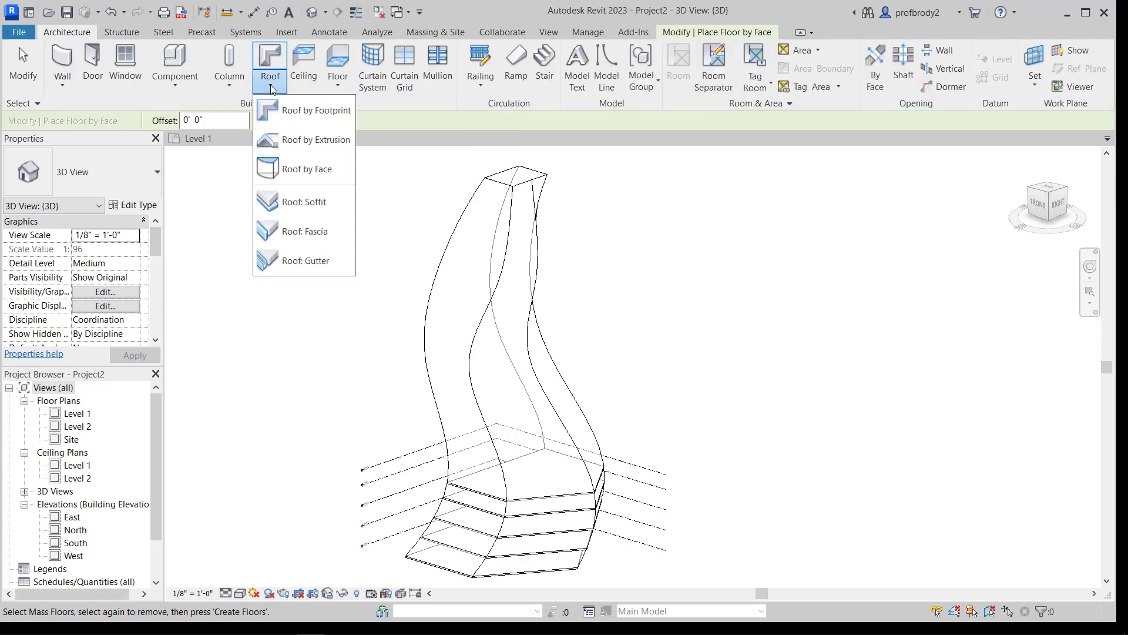
left_click(298, 169)
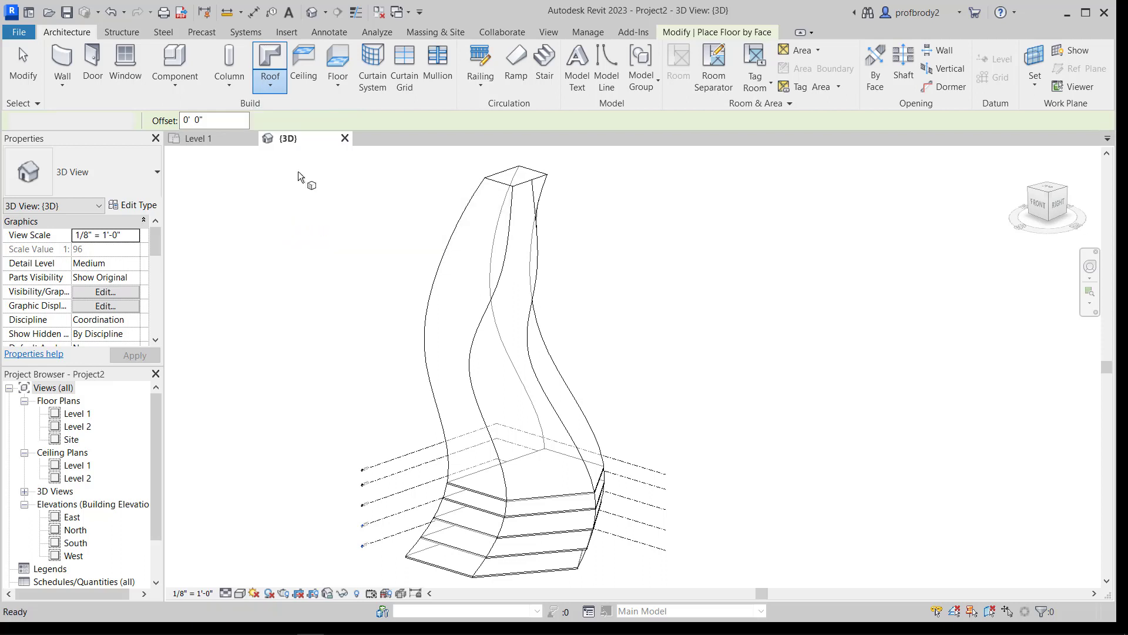
left_click(510, 177)
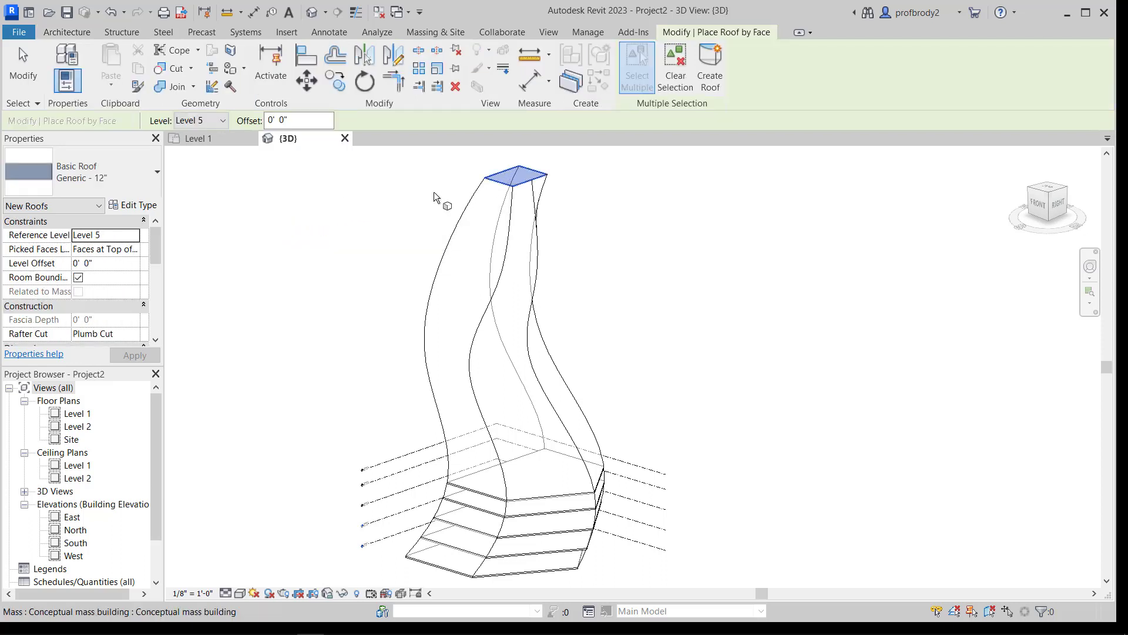
left_click(714, 82)
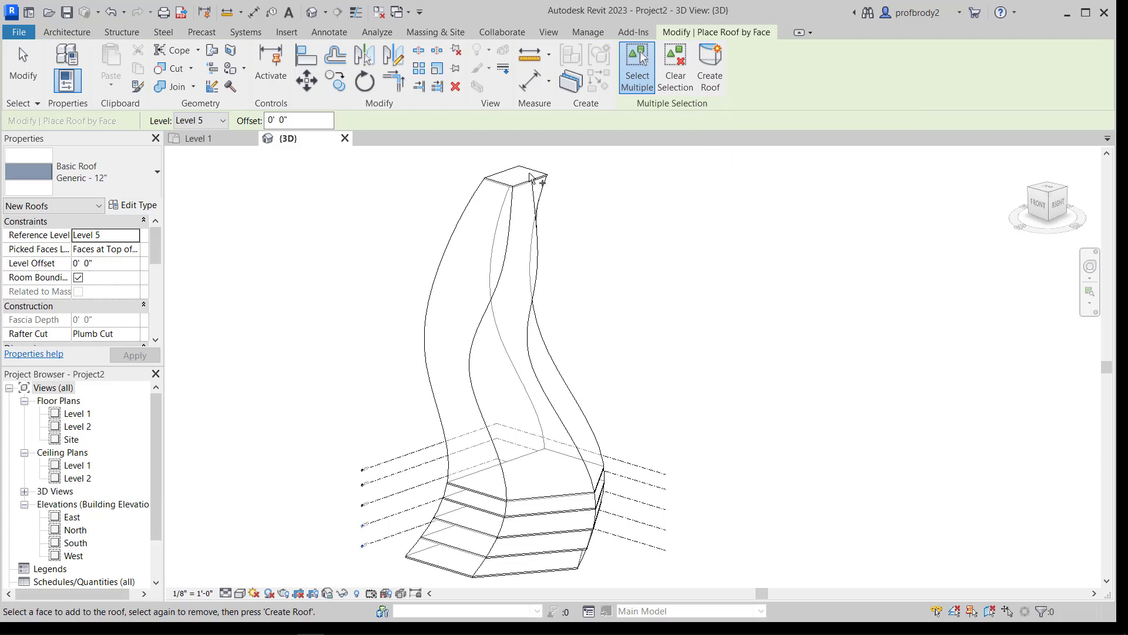
Step: Stretch the edges of the tower's roof outward past the mass's top face to form an overhang on all sides
scroll(530, 180, "up", 5)
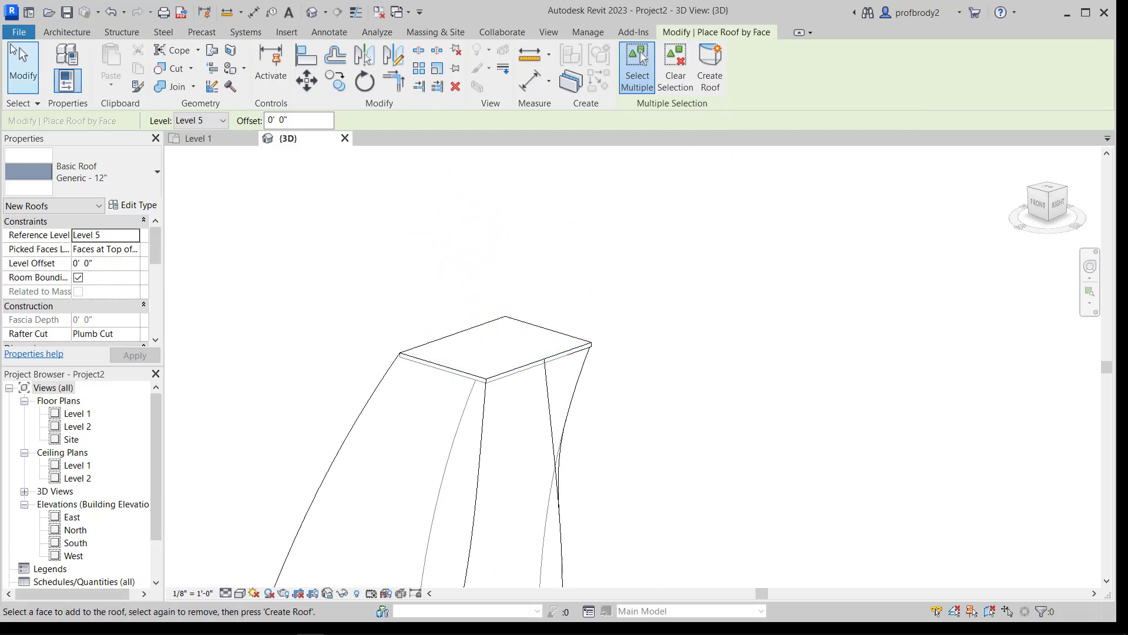
left_click(22, 66)
left_click(483, 330)
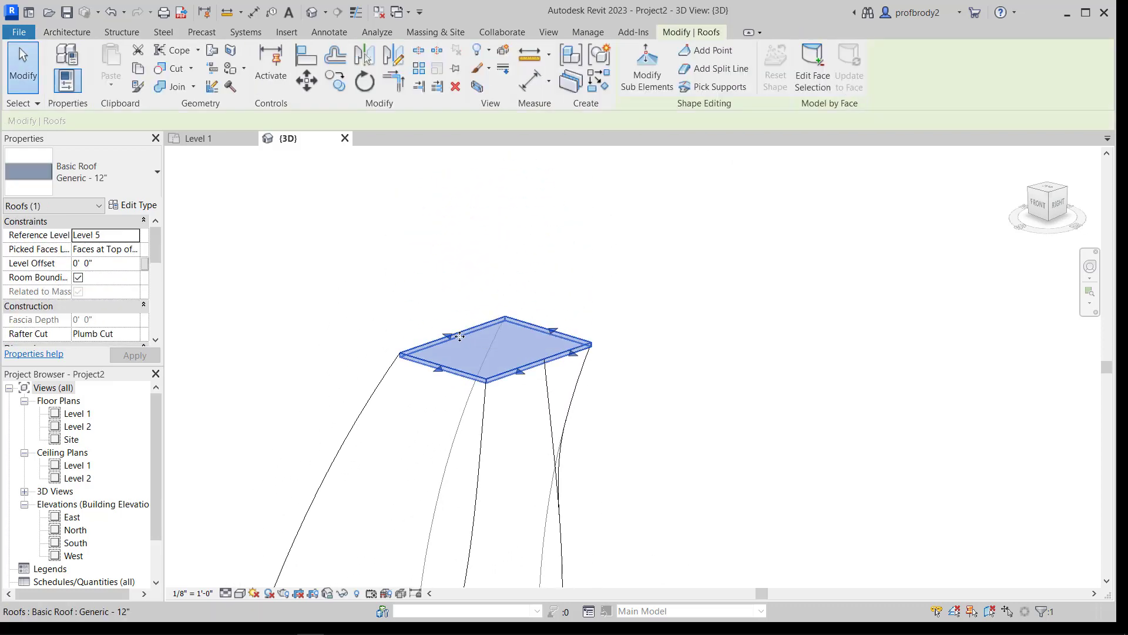
left_click_drag(467, 349, 409, 380)
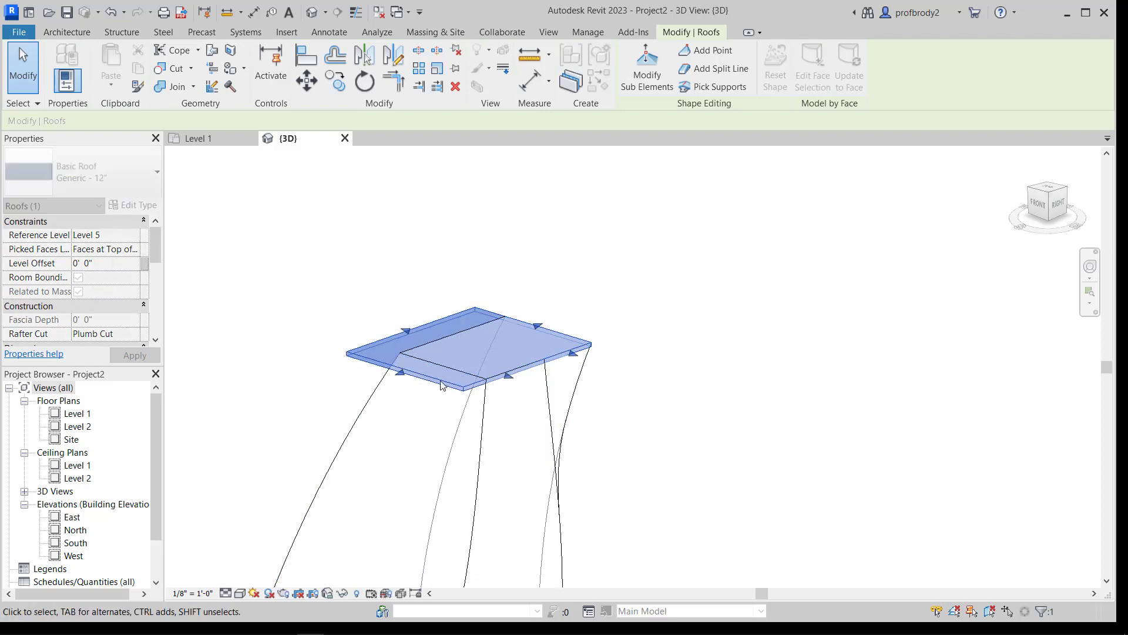
left_click_drag(509, 377, 547, 388)
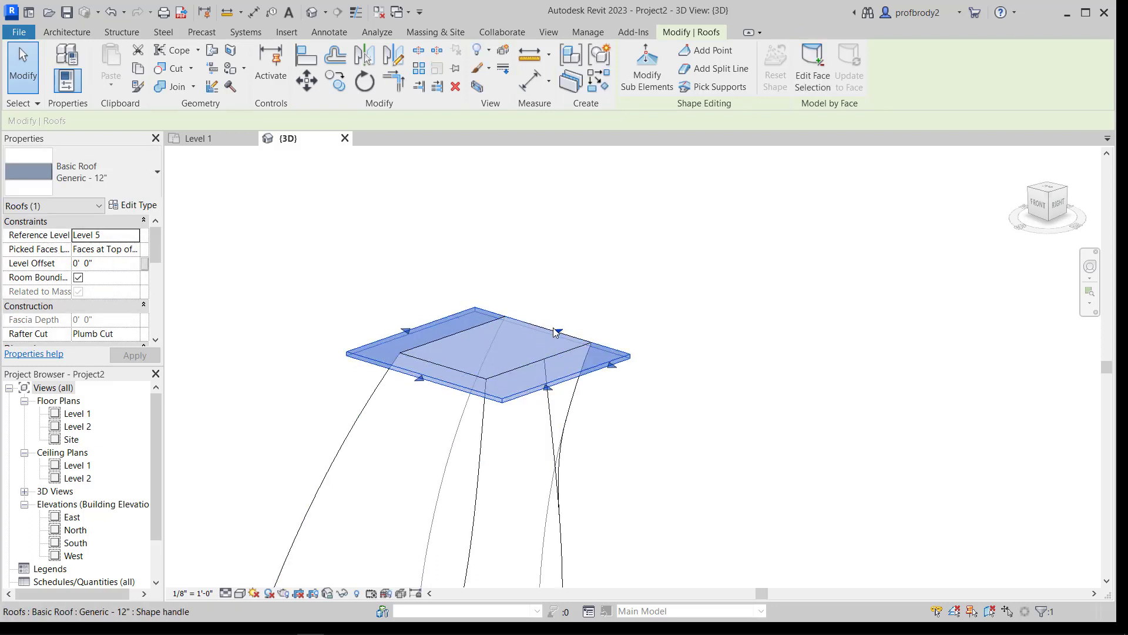
left_click_drag(555, 331, 583, 314)
scroll(441, 302, "down", 1)
left_click(353, 296)
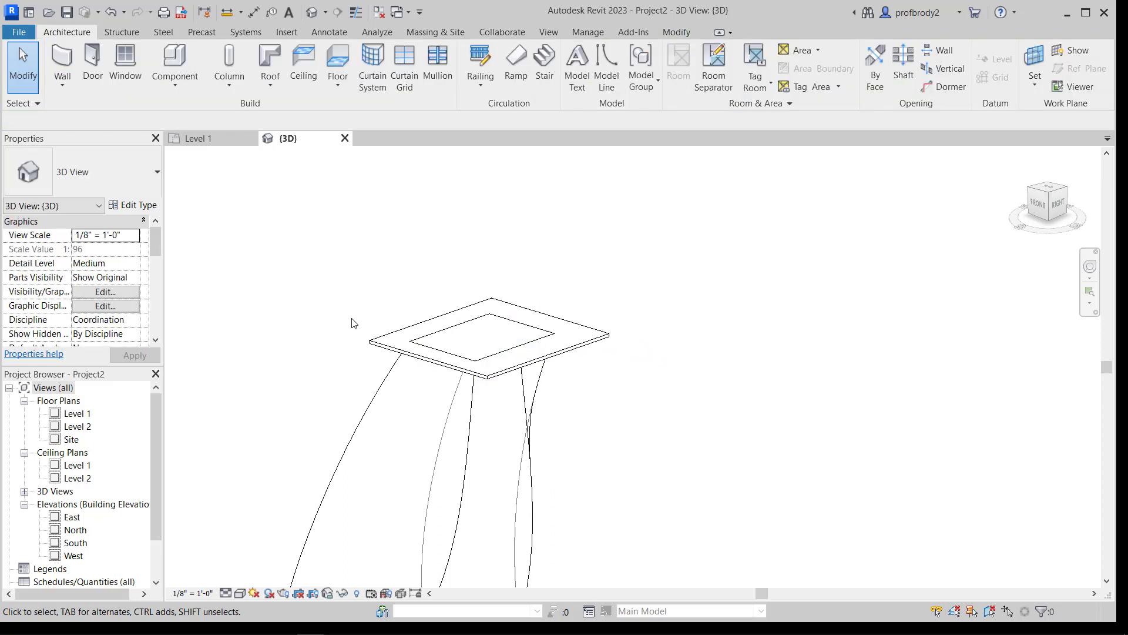
scroll(330, 384, "down", 1)
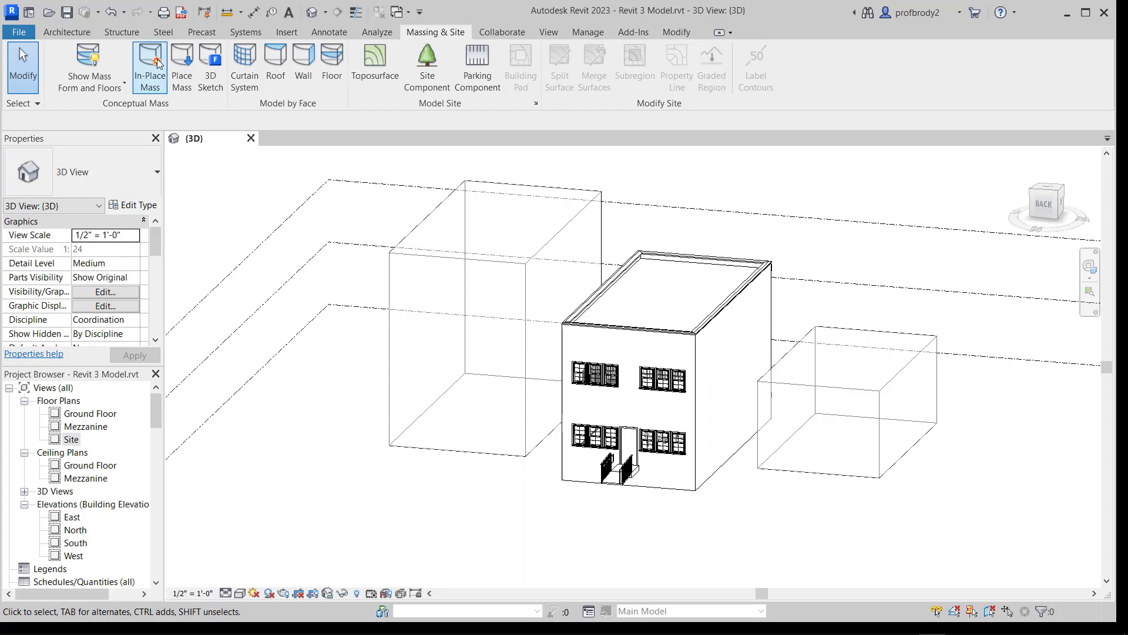
Step: Open the box mass beside the building for in-place editing and set its back-facing vertical side as the work plane
double_click(837, 391)
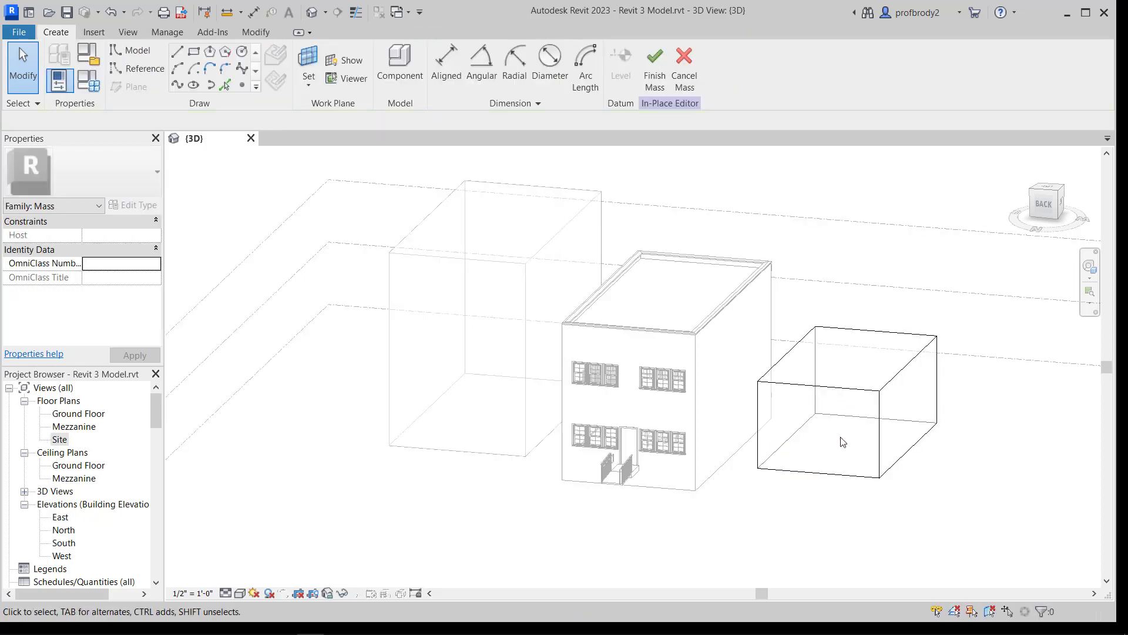
scroll(824, 381, "up", 2)
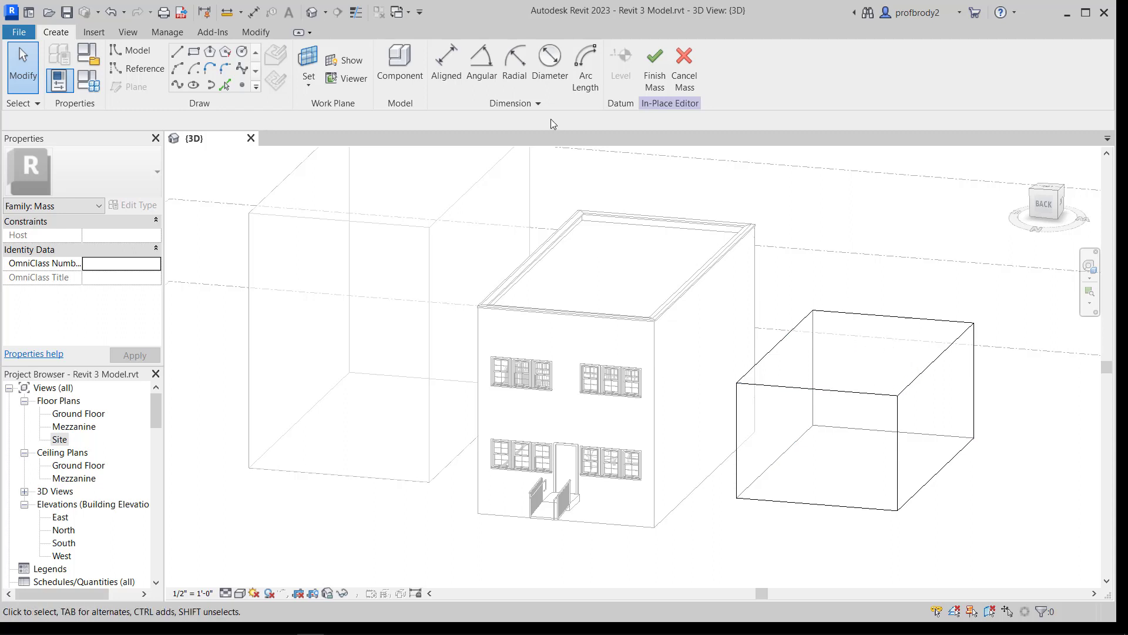
left_click(308, 63)
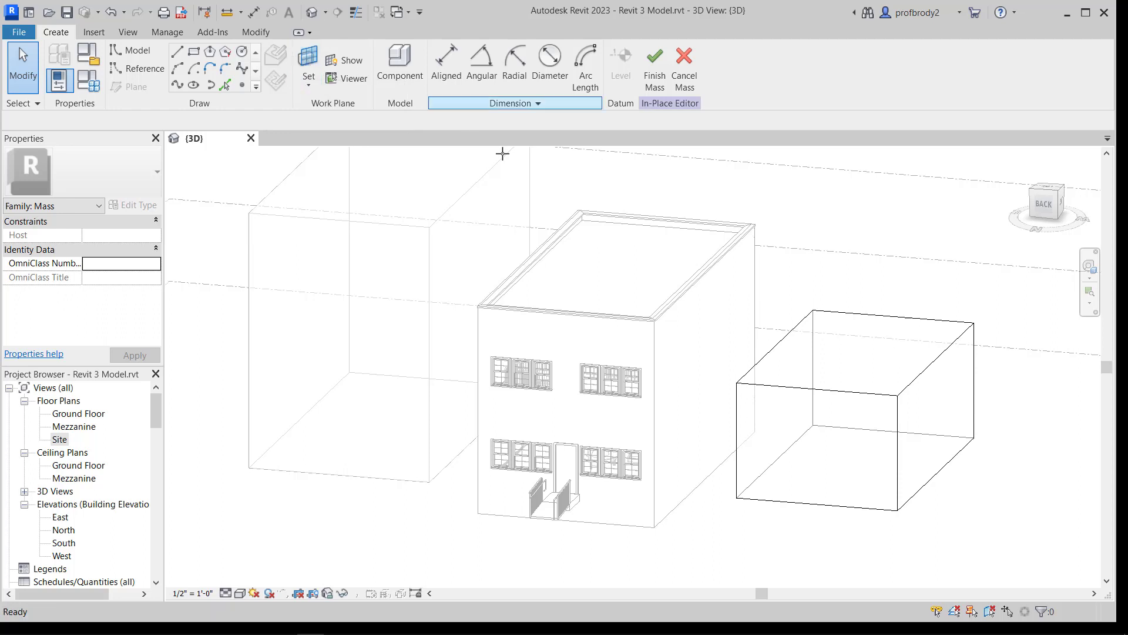
left_click(806, 389)
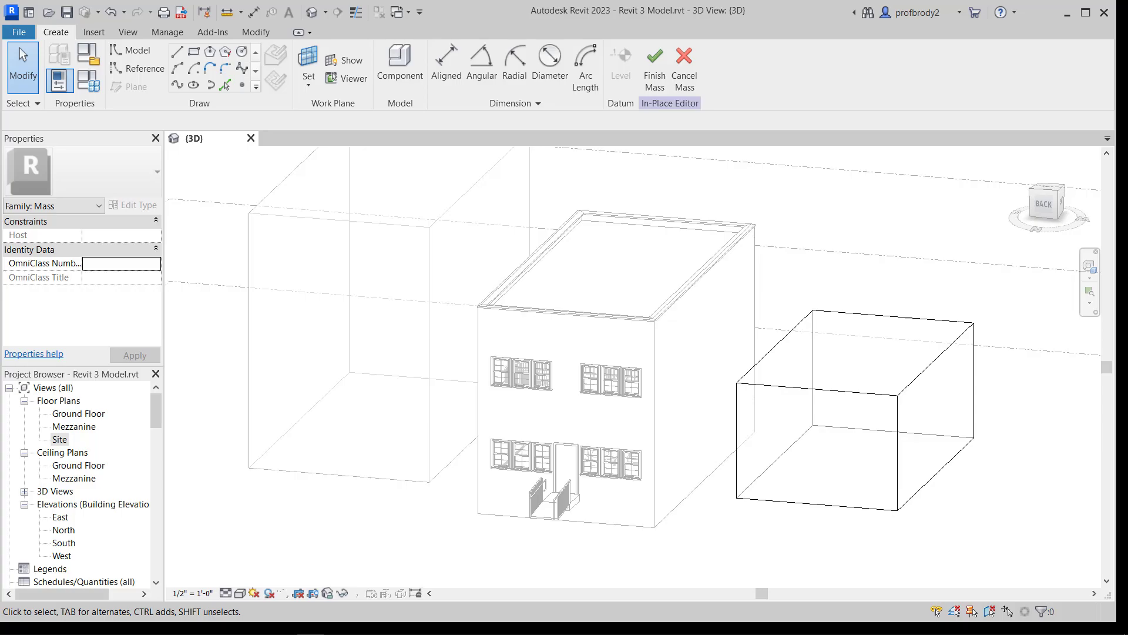
Step: Sketch a vertical guide line upward from the midpoint of the box mass face's upper edge
key("l")
key("i")
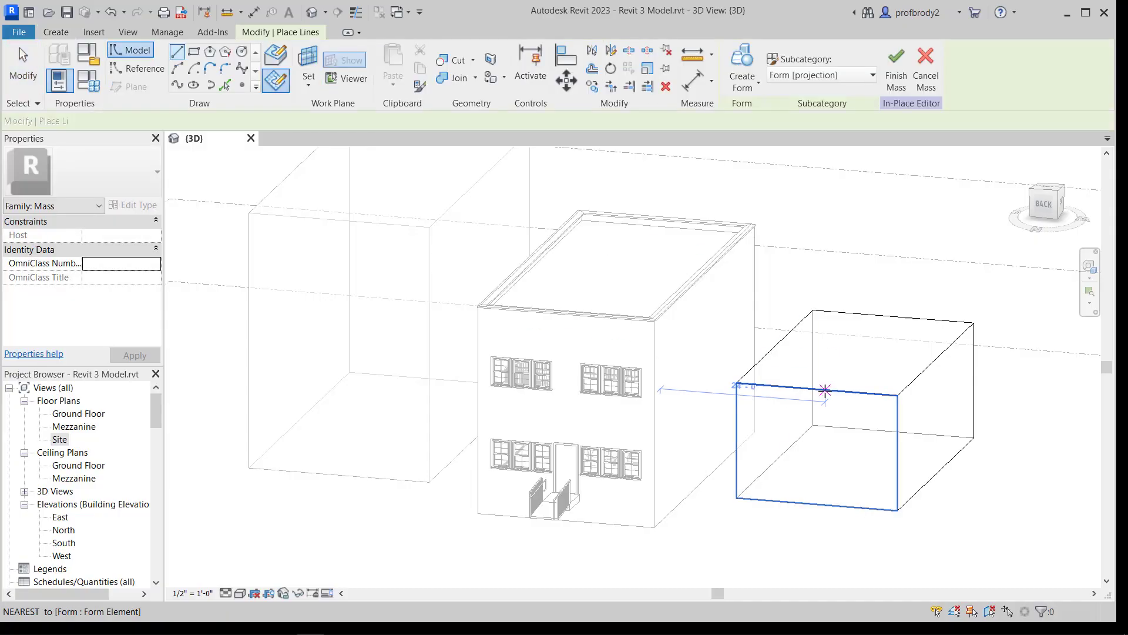
left_click(816, 389)
left_click(816, 265)
key("Escape")
left_click(1045, 204)
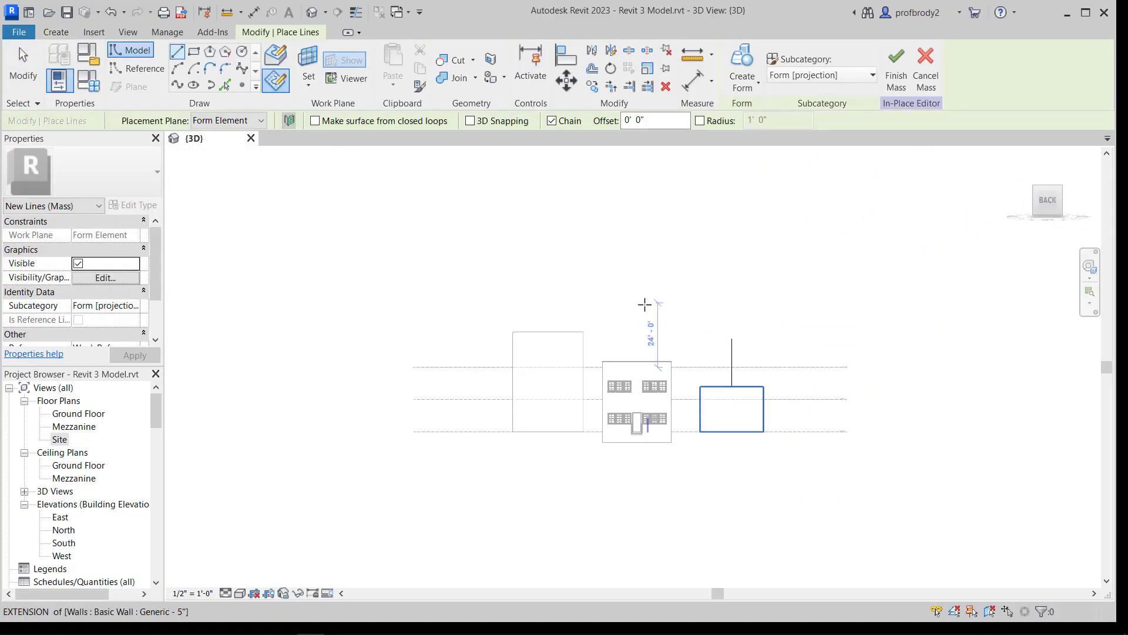
Step: Sketch a triangular gable profile over the face's upper edge, peaking on the guide line, and delete the guide line
left_click(810, 415)
left_click(754, 360)
left_click(698, 415)
key("Escape")
scroll(728, 376, "down", 1)
middle_click_drag(783, 401, 758, 429, "shift")
key("Escape")
left_click(746, 347)
key("Delete")
Step: Create a solid form from the triangular gable profile above the box mass
key("Tab")
left_click(790, 421)
left_click(740, 71)
middle_click_drag(837, 411, 731, 405, "shift")
scroll(734, 410, "up", 4)
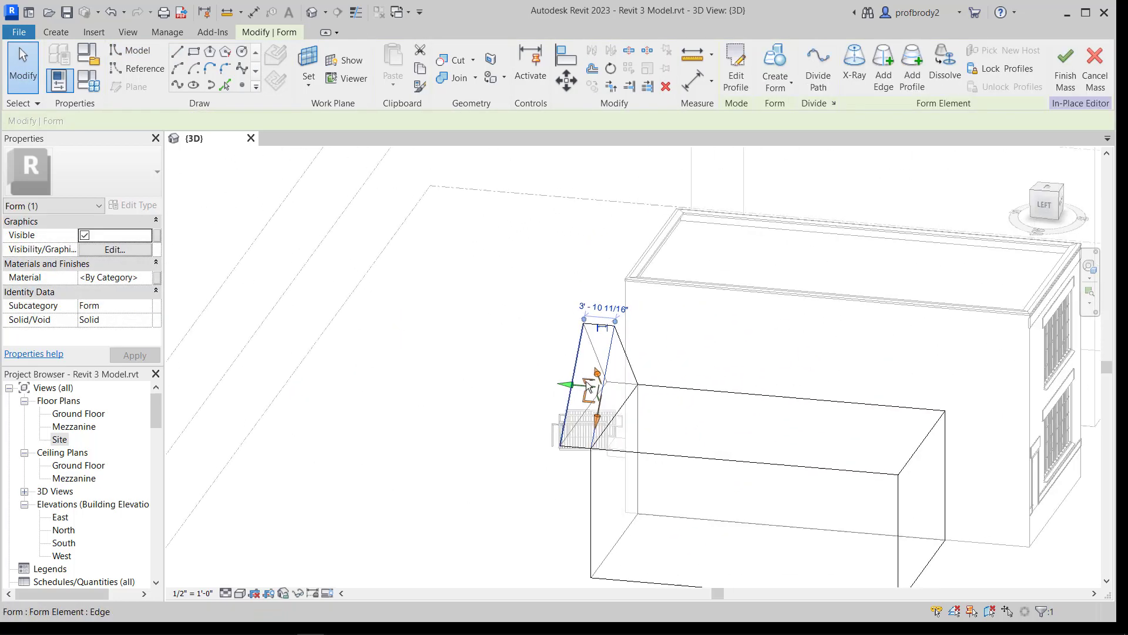
Step: Stretch the gable form's end faces along the box's length so the roof overhangs the box at both ends
left_click(614, 358)
left_click(614, 358)
left_click_drag(650, 420, 982, 448)
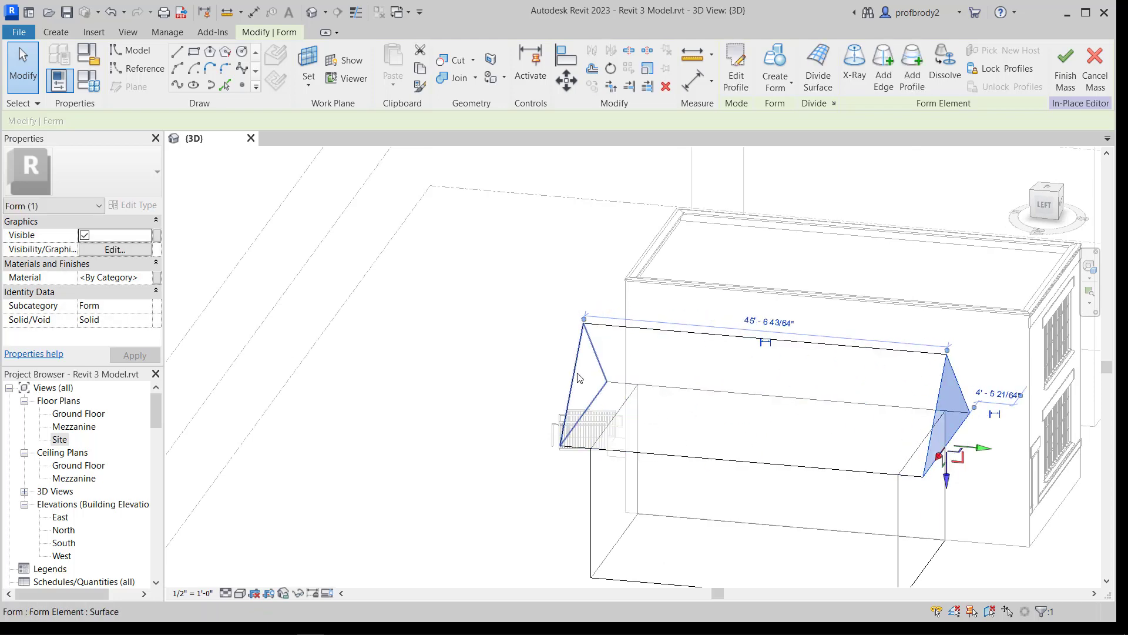
left_click(578, 378)
left_click_drag(551, 412, 557, 414)
left_click(676, 419)
scroll(676, 418, "down", 1)
middle_click_drag(676, 418, 784, 411, "shift")
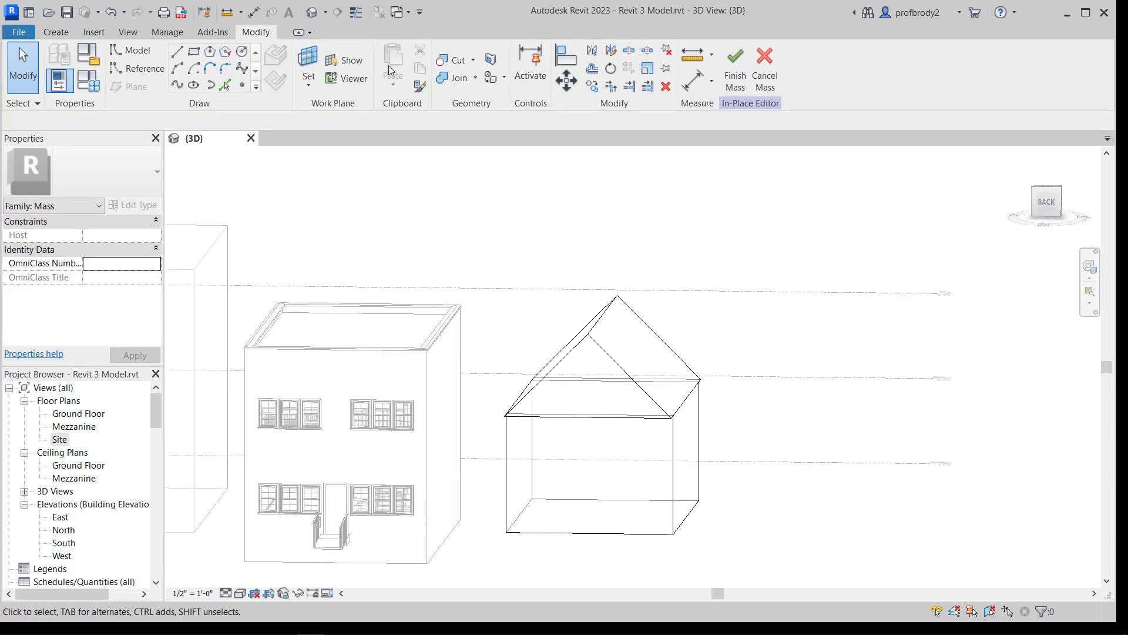
Step: Sketch a closed dormer profile on the gable's end face, running from the ridge outward, down to the roof slope and back to the ridge
left_click(594, 344)
left_click(1051, 203)
scroll(681, 333, "up", 3)
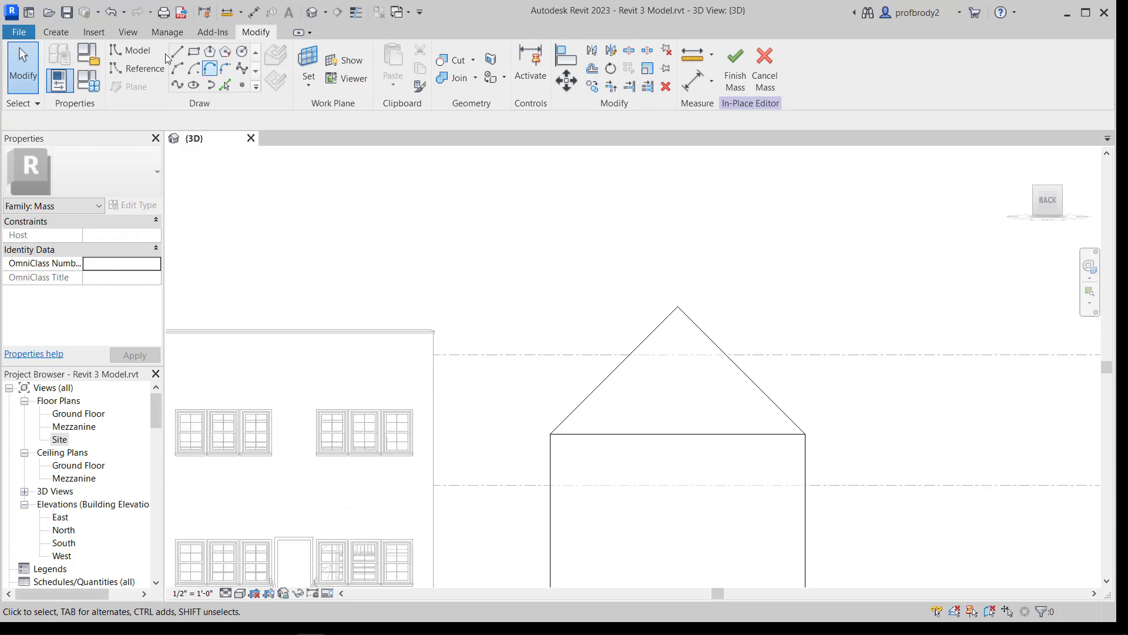
left_click(178, 53)
left_click(281, 80)
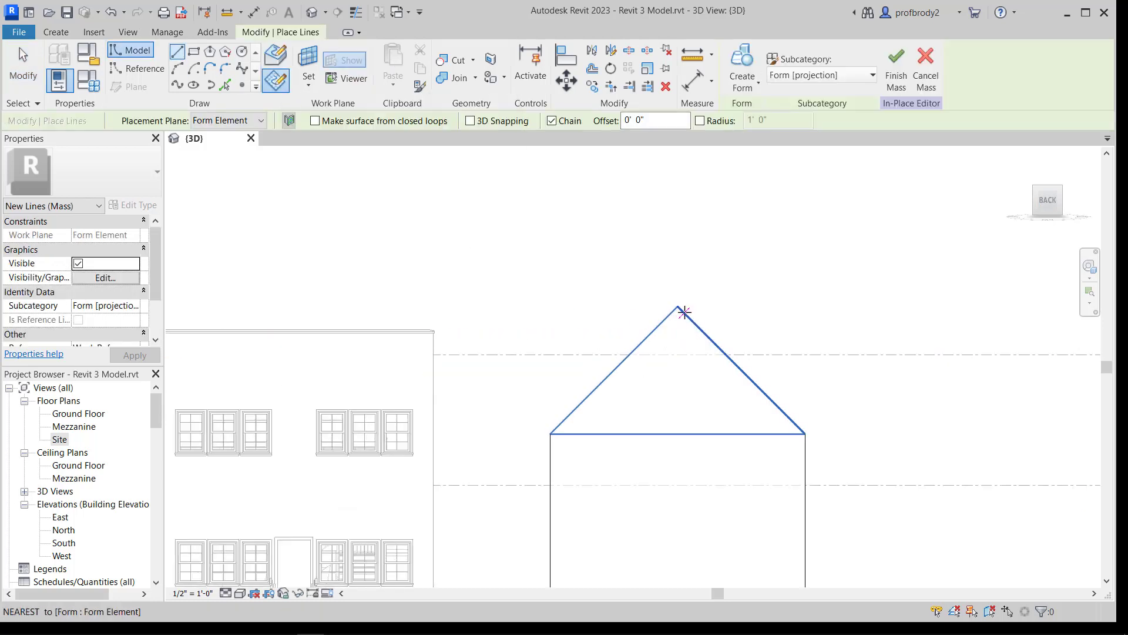
left_click(678, 306)
left_click(790, 325)
left_click(789, 417)
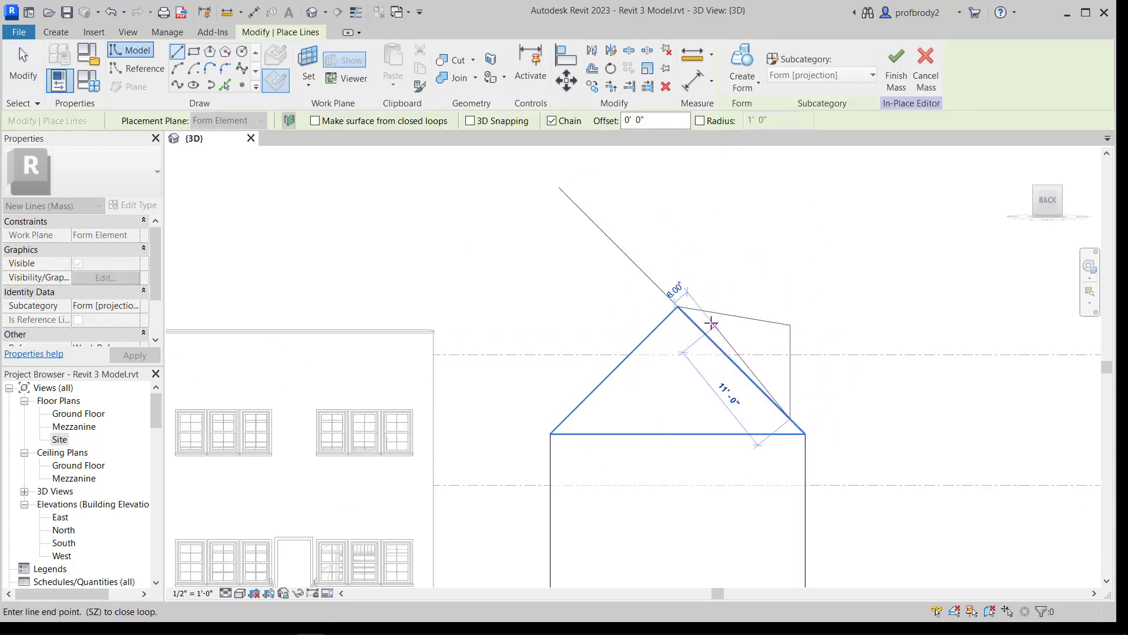
left_click(678, 306)
Step: Create a form from the dormer profile and stretch it along the length of the gable roof
left_click(16, 62)
left_click(743, 68)
middle_click_drag(766, 295, 415, 326, "shift")
left_click_drag(415, 327, 840, 341)
middle_click_drag(770, 352, 846, 326, "shift")
Step: Set the dormer form's end face slightly in from the gable end and finish the in-place mass
left_click(500, 357)
left_click_drag(482, 355, 520, 355)
middle_click_drag(646, 341, 743, 299, "shift")
scroll(509, 330, "down", 1)
middle_click_drag(508, 330, 551, 283)
left_click(23, 66)
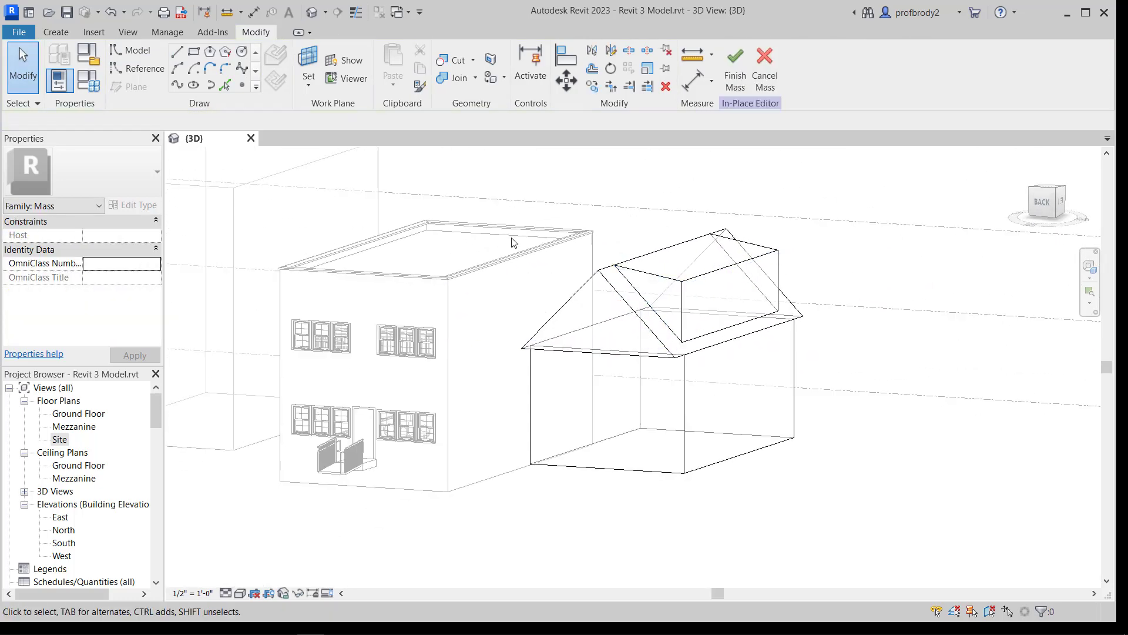
left_click(735, 68)
Step: Create a surface form from a wavy Ground Floor spline in a new in-place mass and raise its upper edge to about double height
middle_click_drag(257, 271, 445, 297)
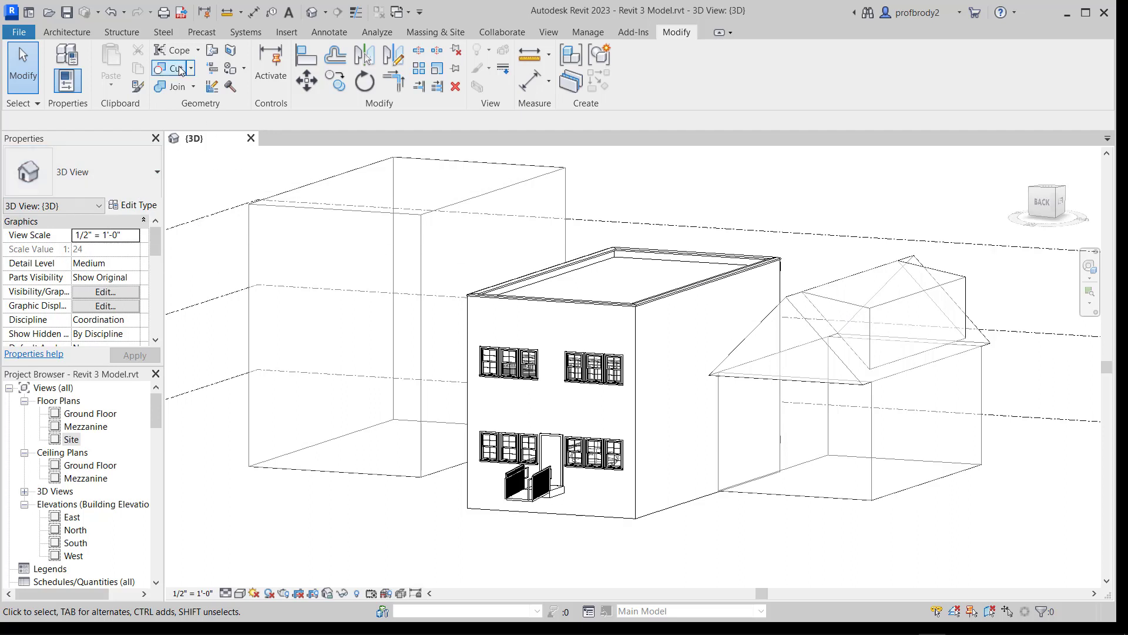
left_click(417, 34)
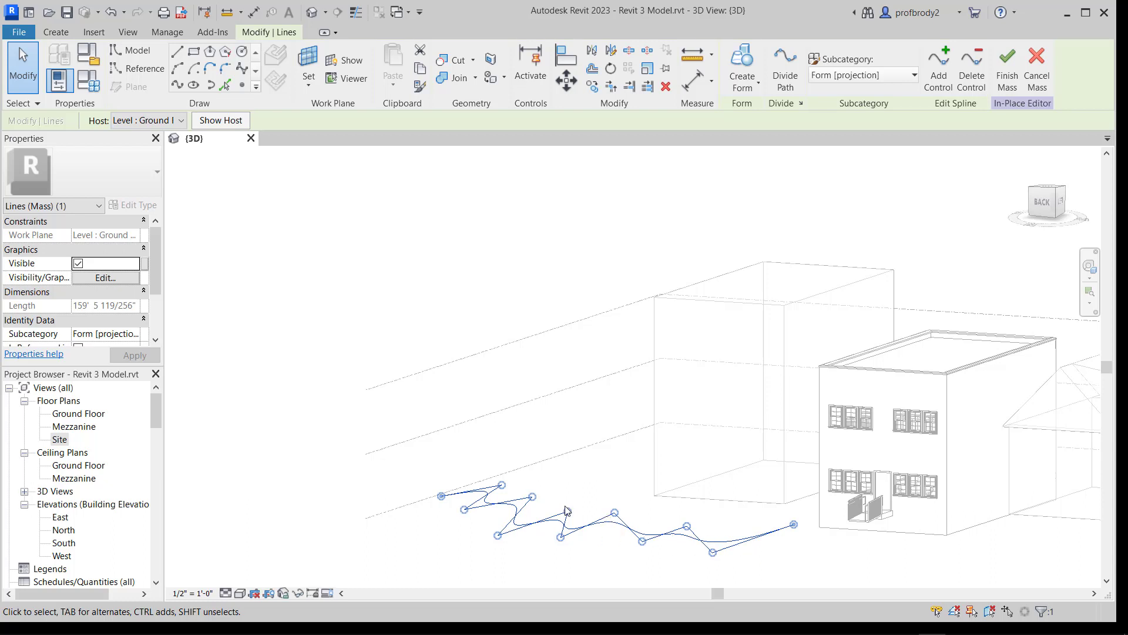
left_click(742, 62)
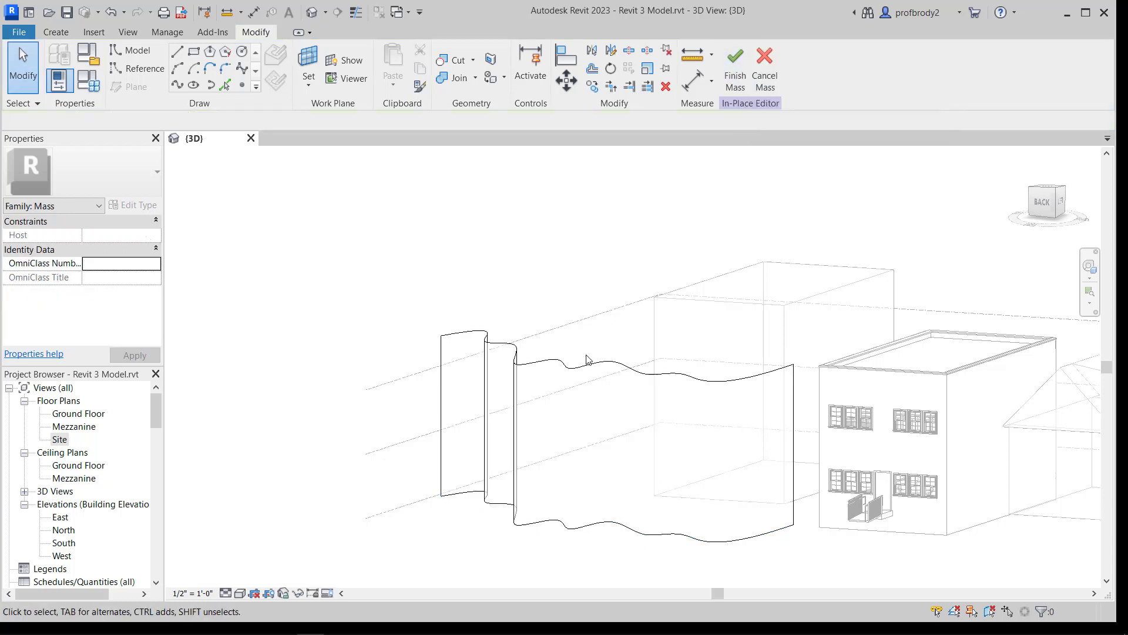
left_click(602, 370)
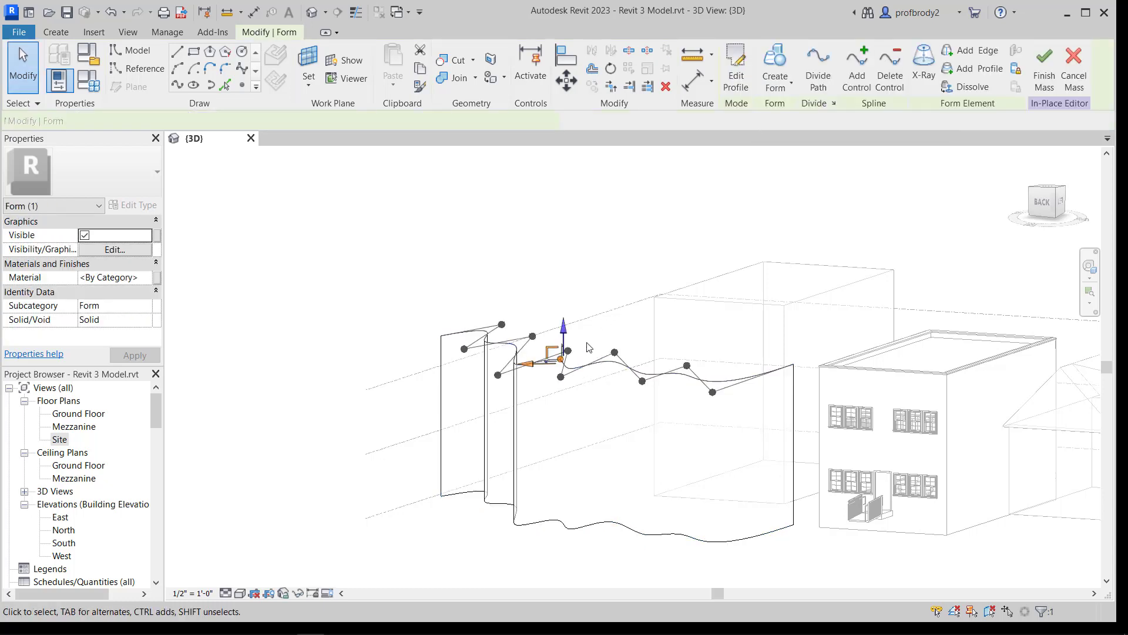
left_click_drag(565, 336, 528, 156)
Step: Move control points along the wavy surface's upper edge to reshape its curve
left_click(561, 220)
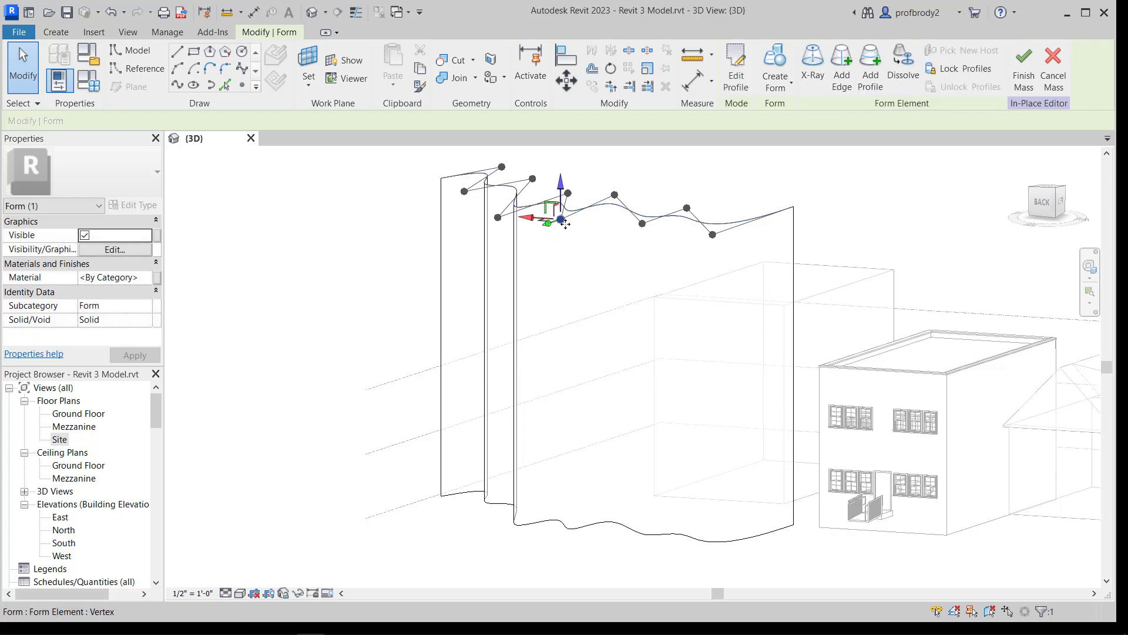
left_click(613, 206)
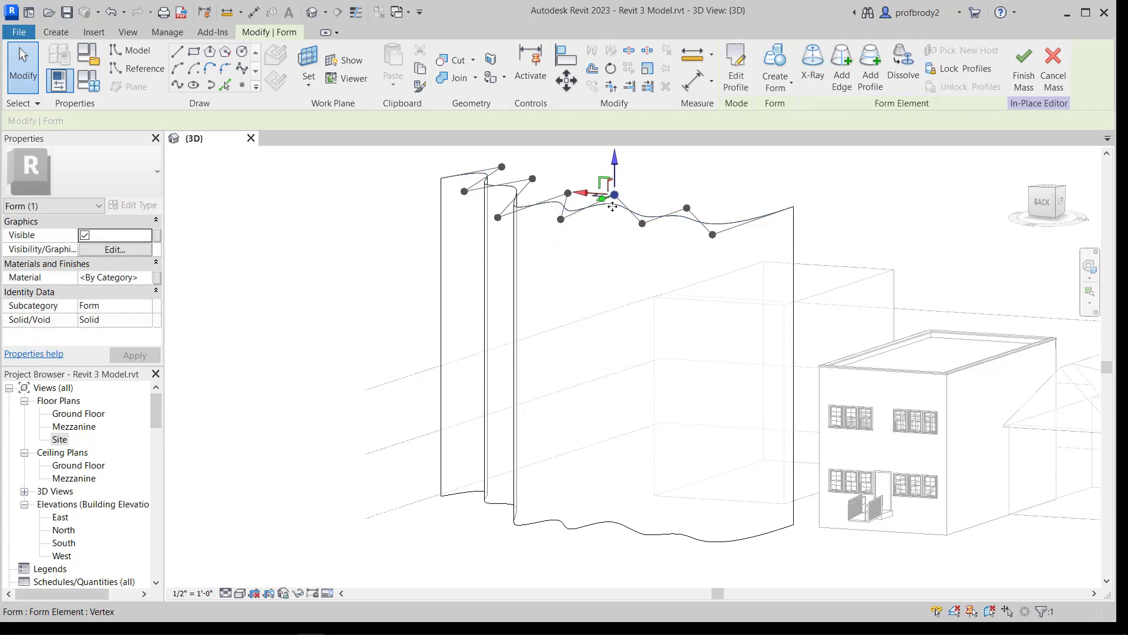
left_click_drag(615, 186, 612, 213)
left_click_drag(631, 222, 666, 219)
left_click(686, 210)
left_click(710, 237)
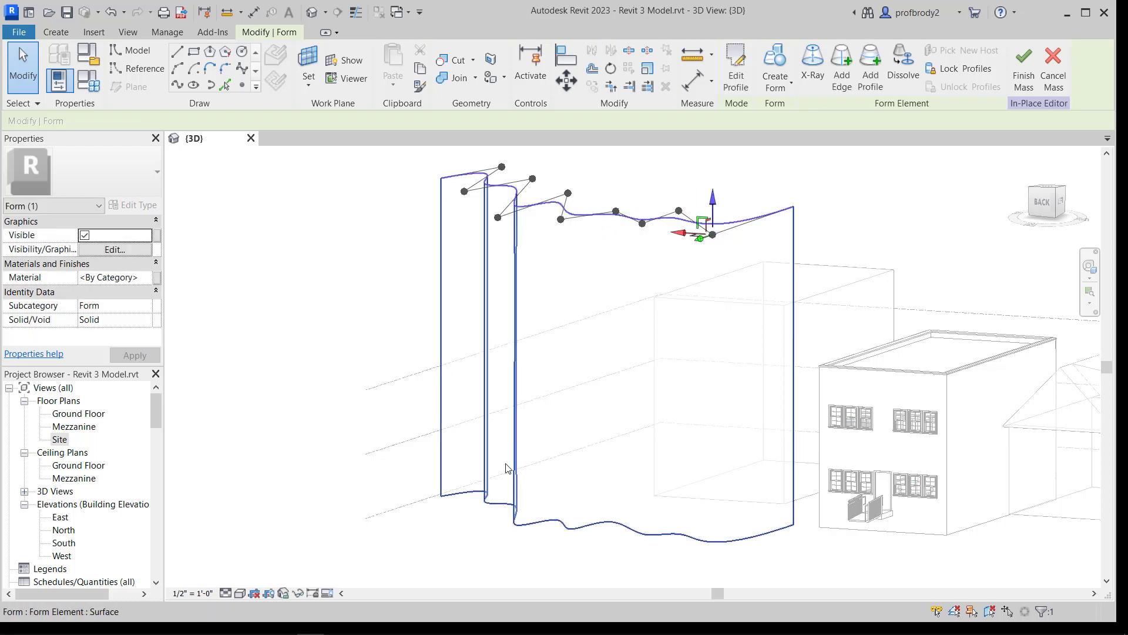
Step: Pull a control point on the wavy surface's lower edge outward to reshape its base curve
left_click(520, 533)
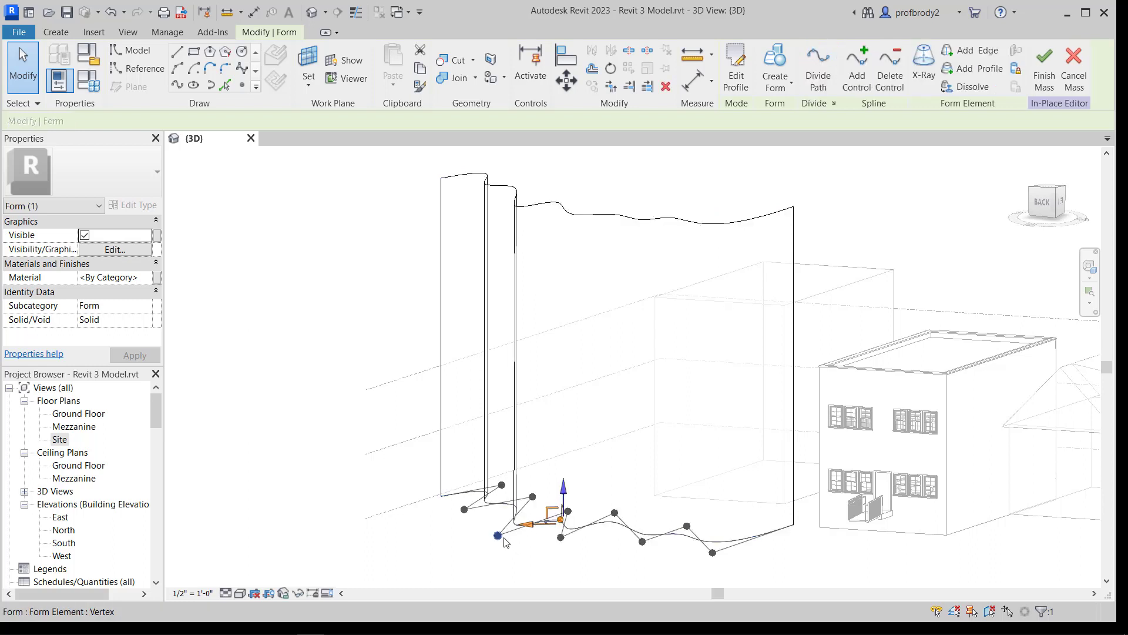
left_click(520, 557)
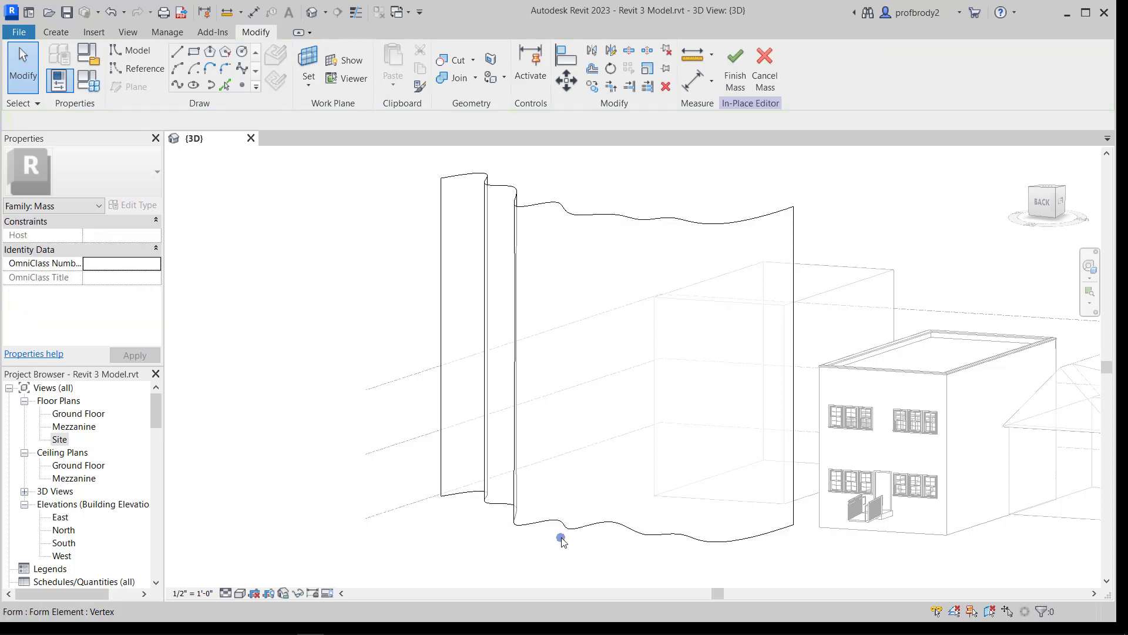
left_click(561, 539)
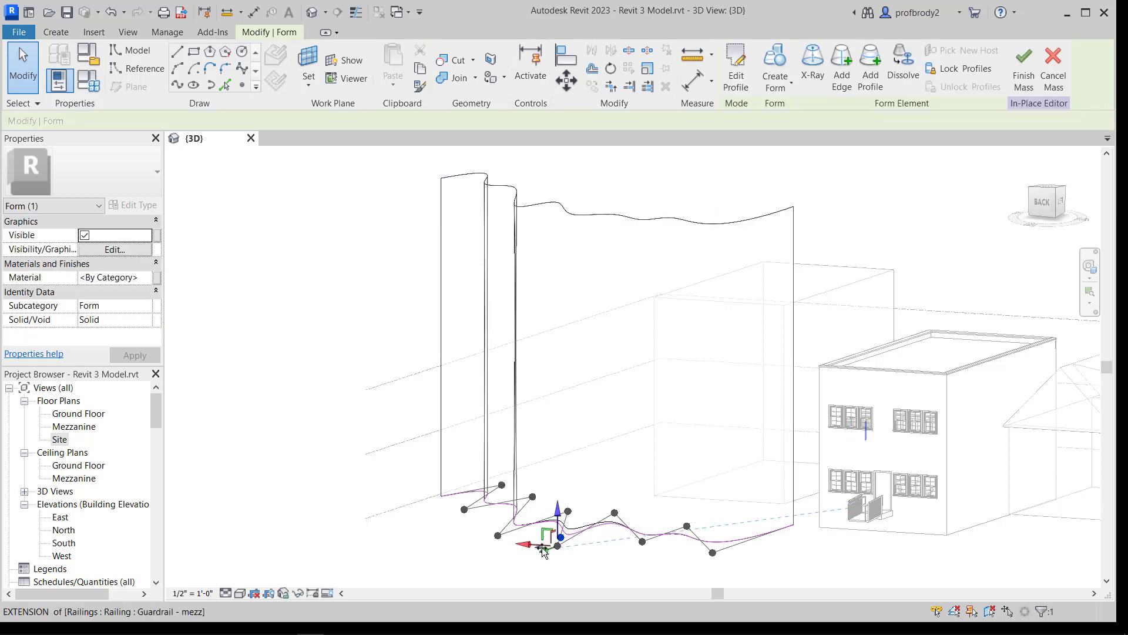
left_click(372, 337)
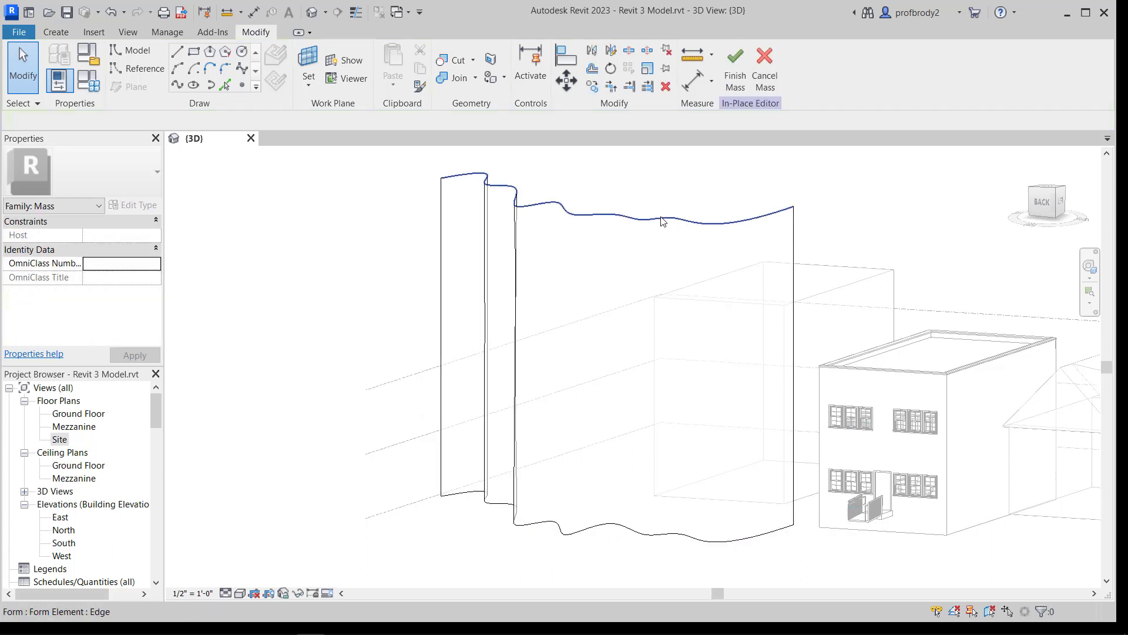
Step: Add a profile to the wavy surface about midway up its height
left_click(794, 232)
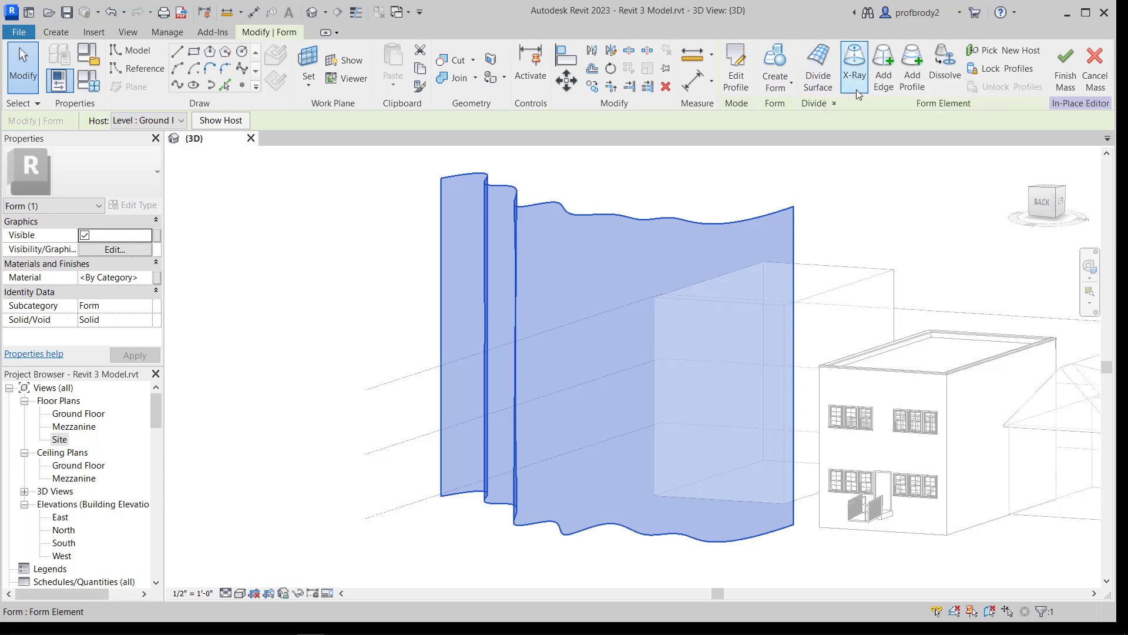
left_click(914, 75)
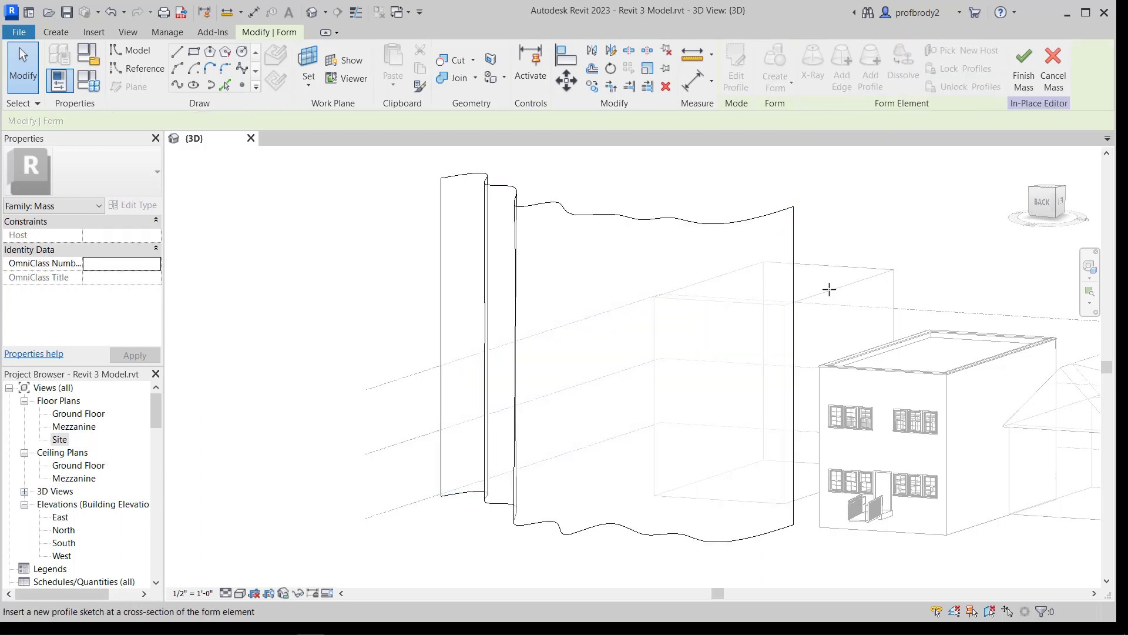
left_click(793, 373)
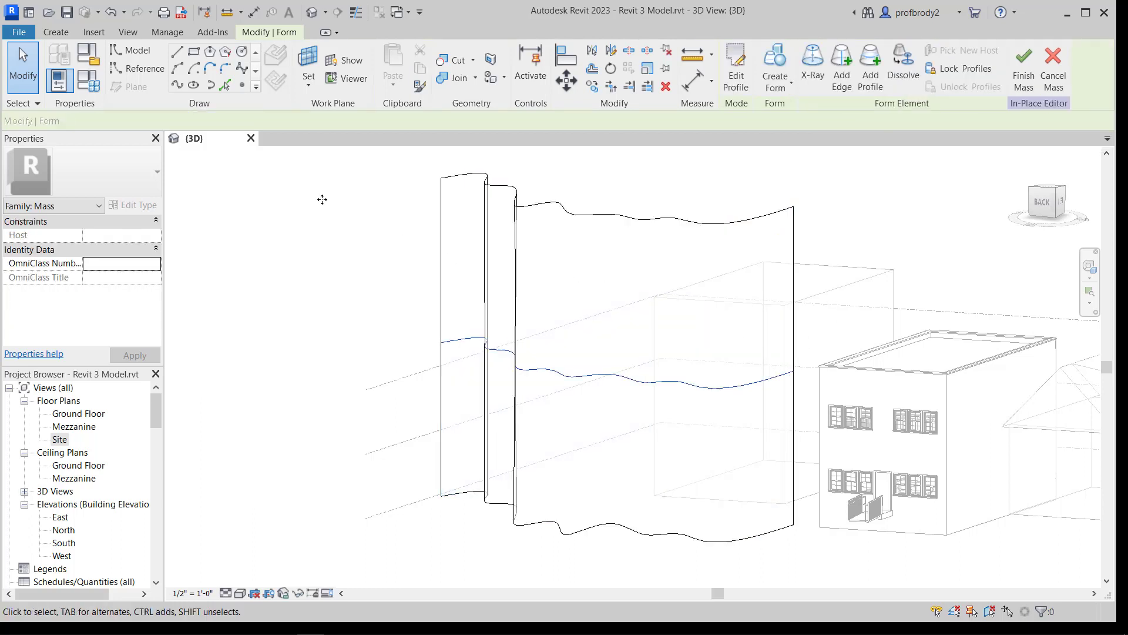
left_click(24, 62)
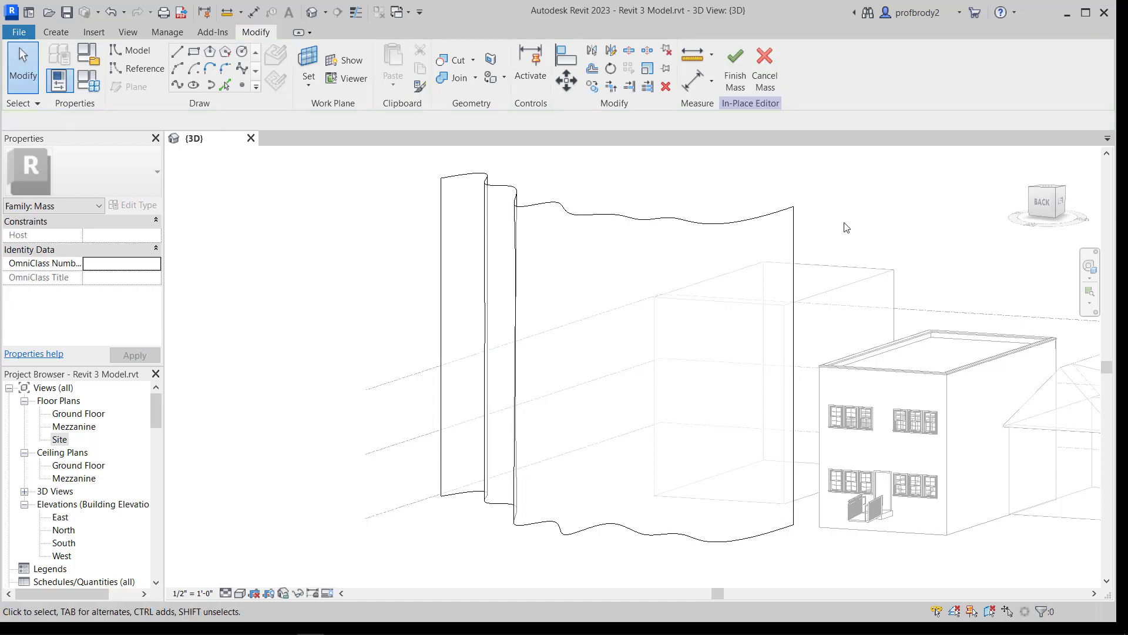
Step: Dissolve the wavy surface into its profiles and graphically scale the middle profile down to a bit over half its length
left_click(791, 252)
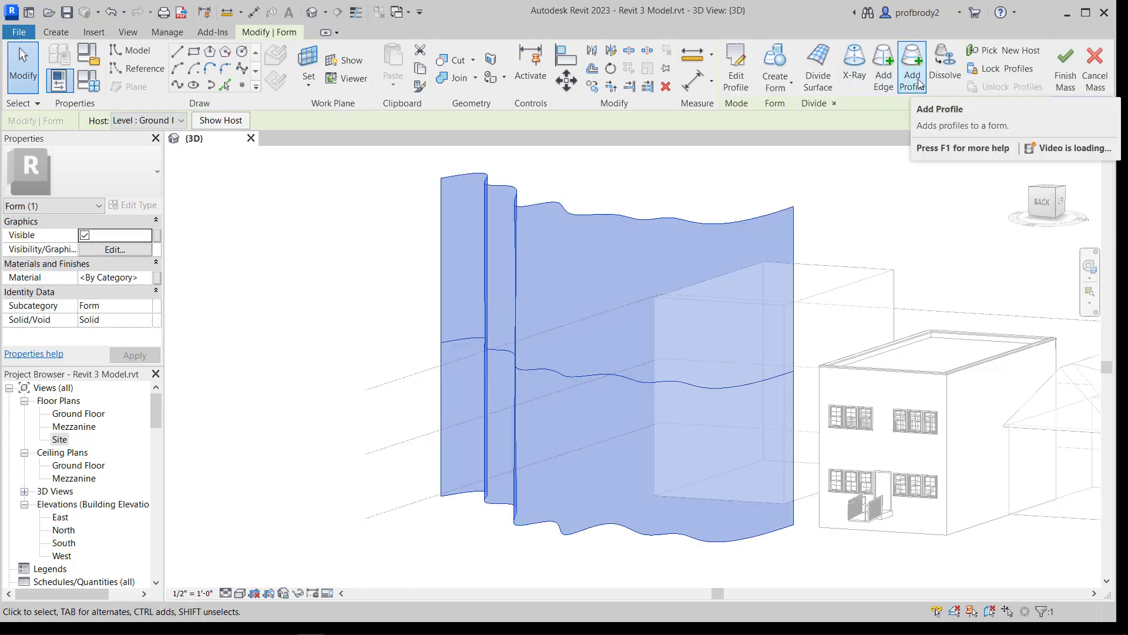
left_click(939, 72)
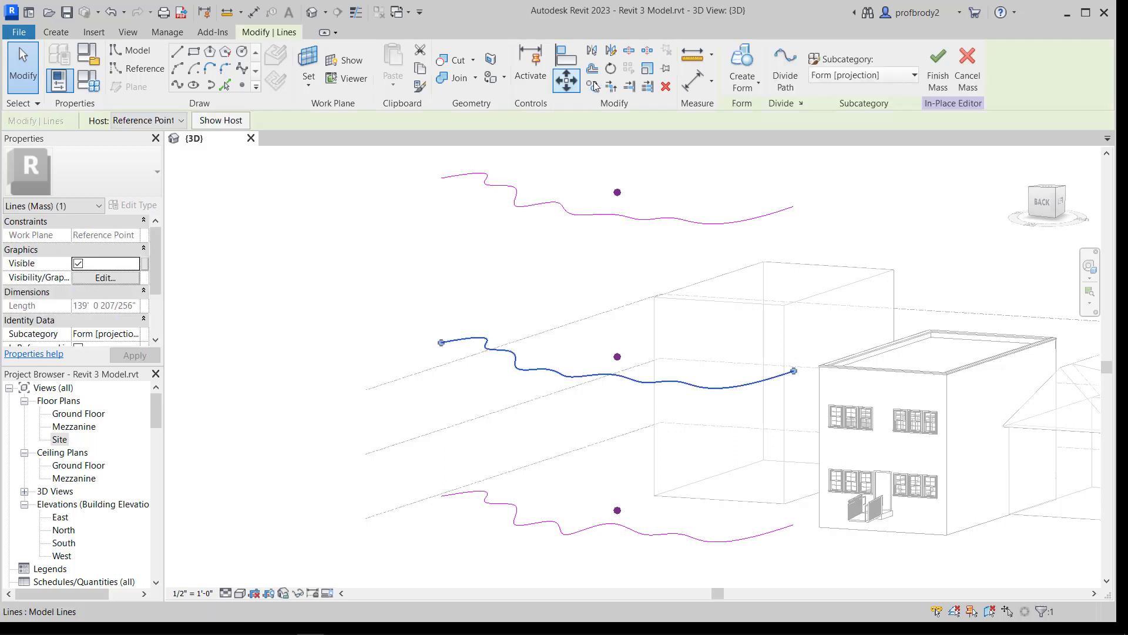
left_click(647, 69)
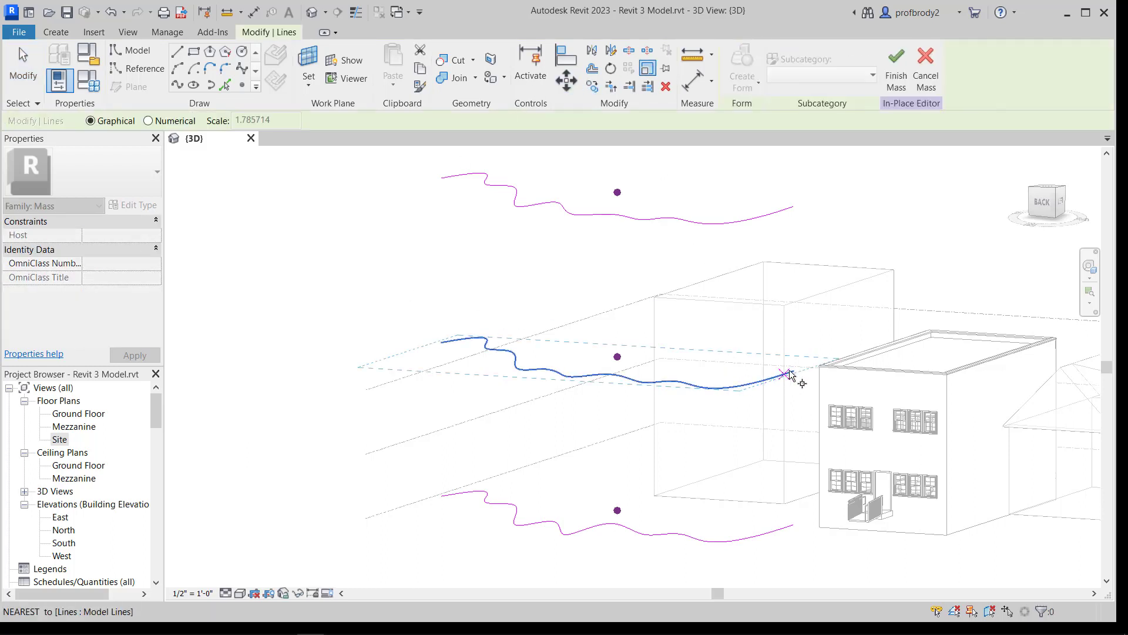
left_click(648, 369)
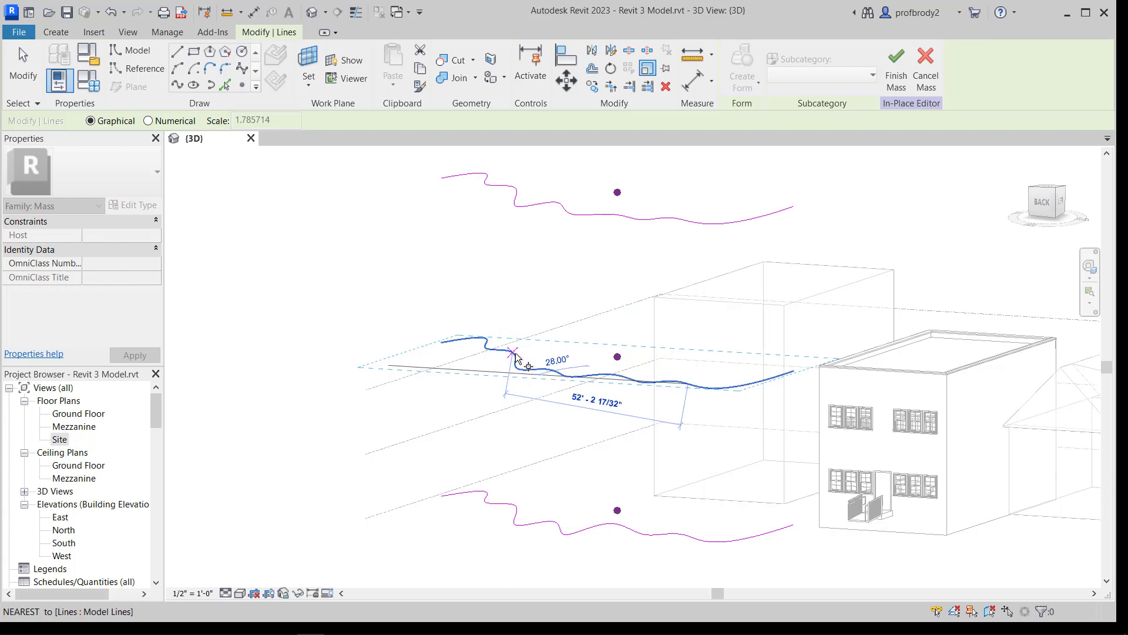
left_click(585, 367)
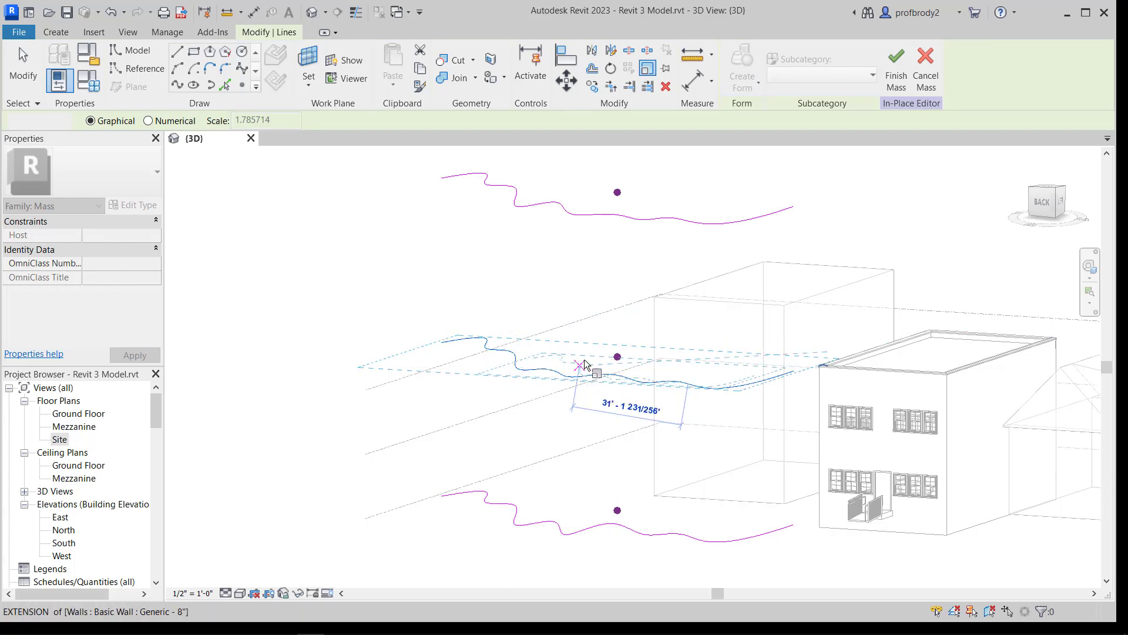
left_click(587, 369)
left_click(438, 280)
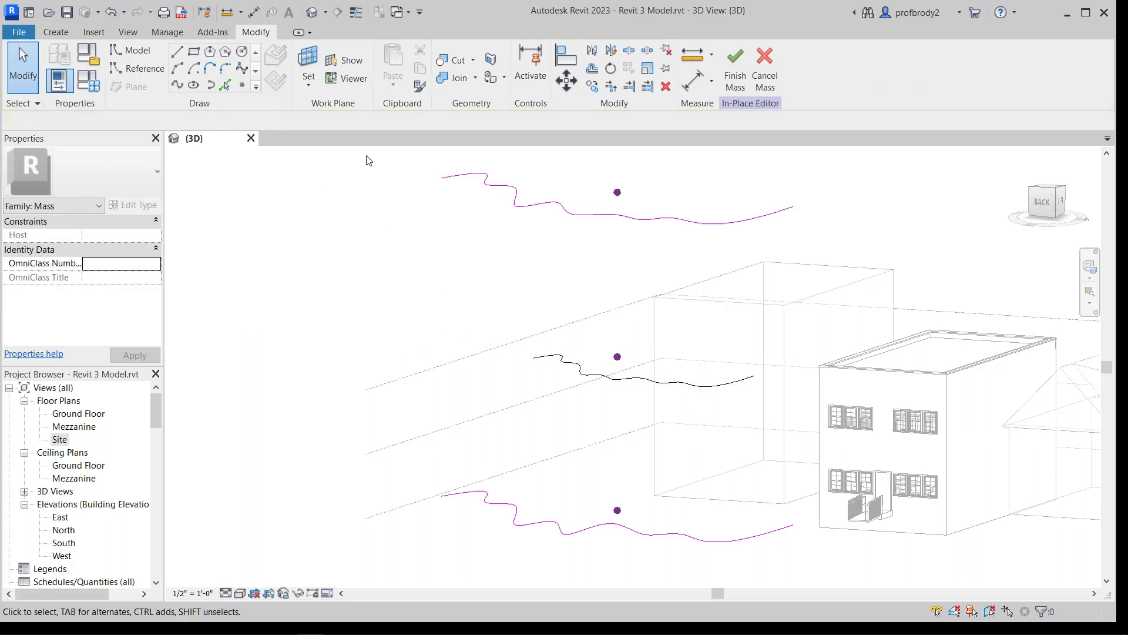
Step: Create a form through the upper, middle and lower wavy profiles and finish the in-place mass
mouse_move(378, 151)
left_mouse_down()
mouse_move(615, 252)
mouse_move(768, 558)
mouse_move(820, 568)
left_mouse_up()
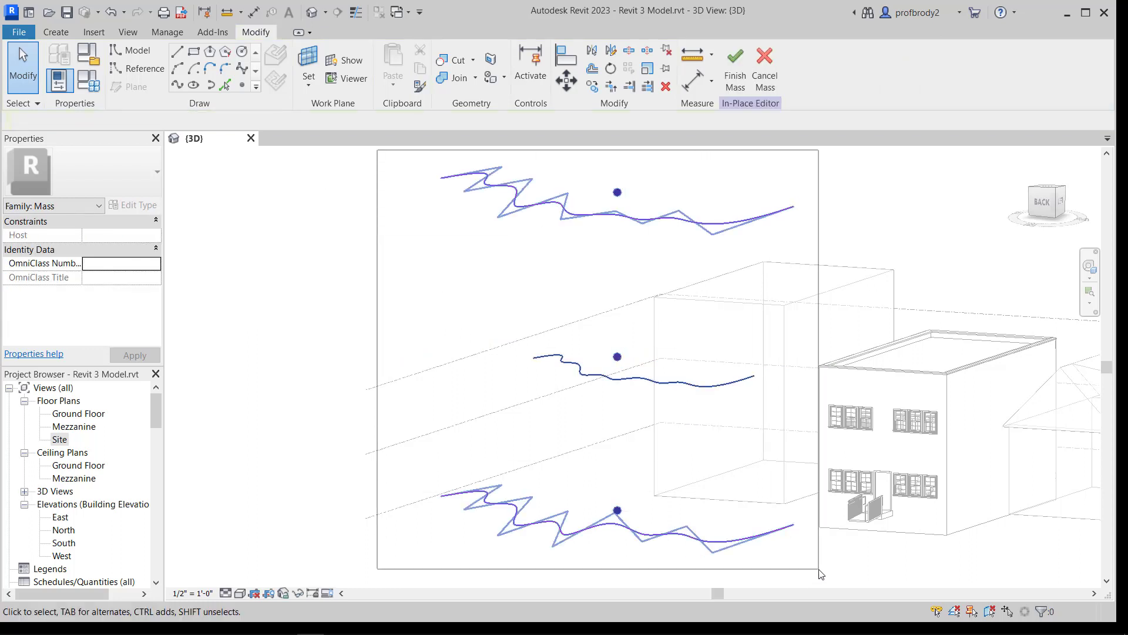
left_click_drag(359, 157, 852, 579)
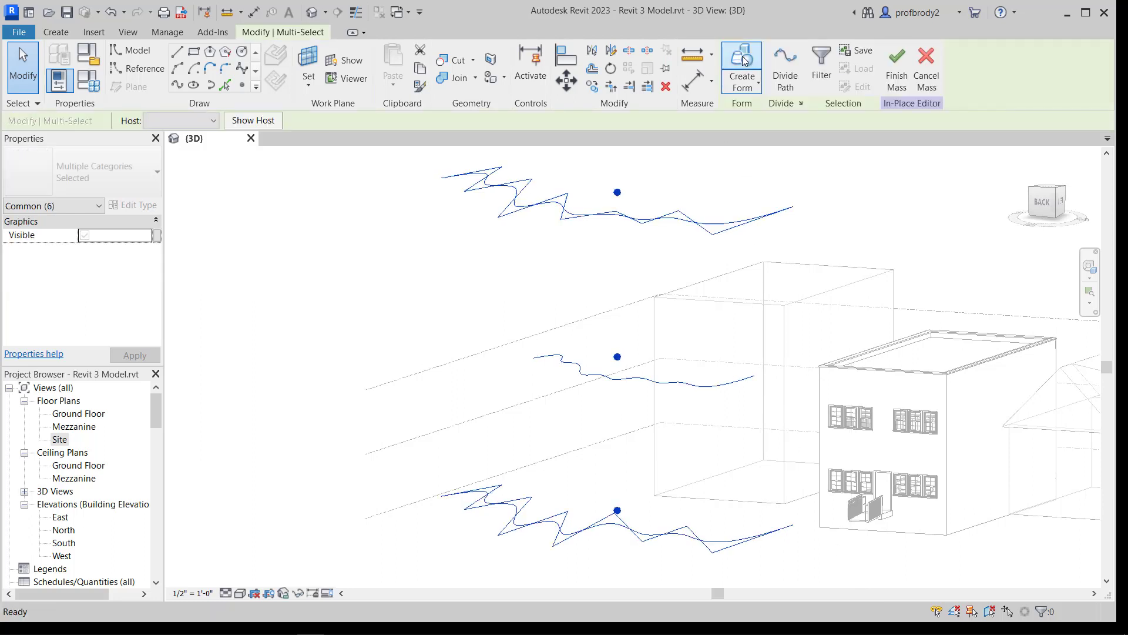
left_click(753, 68)
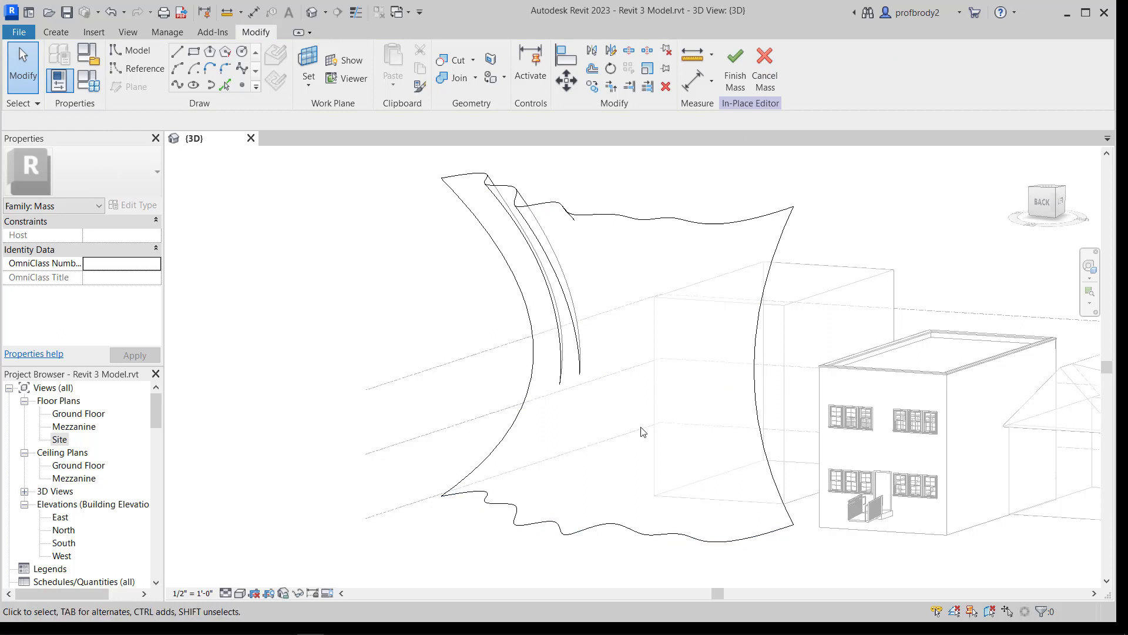
left_click(734, 88)
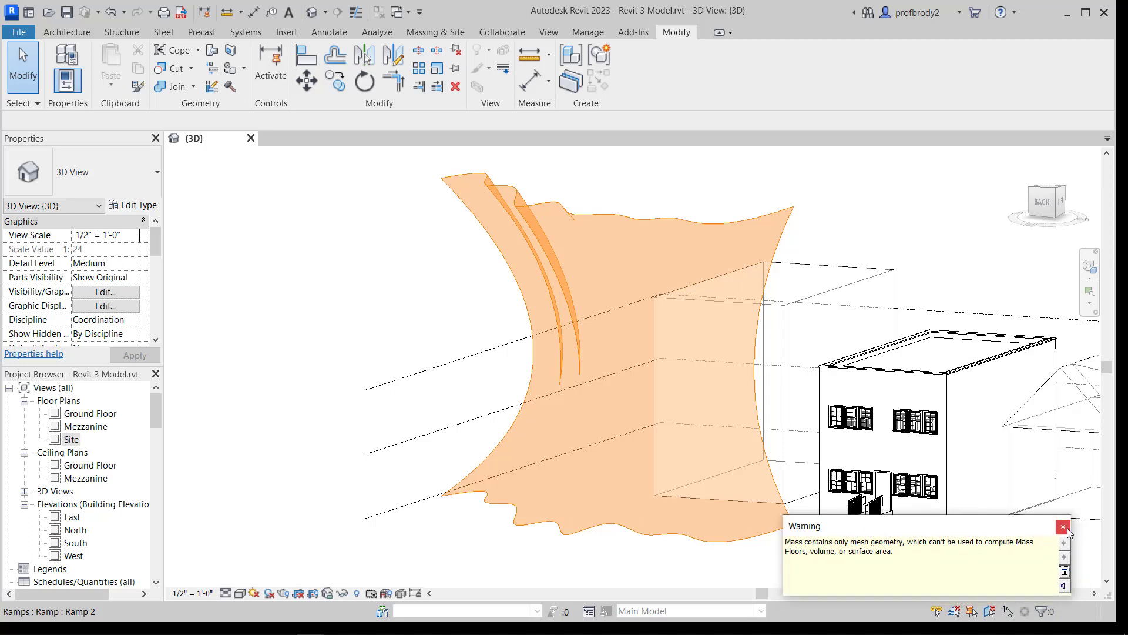
left_click(1063, 526)
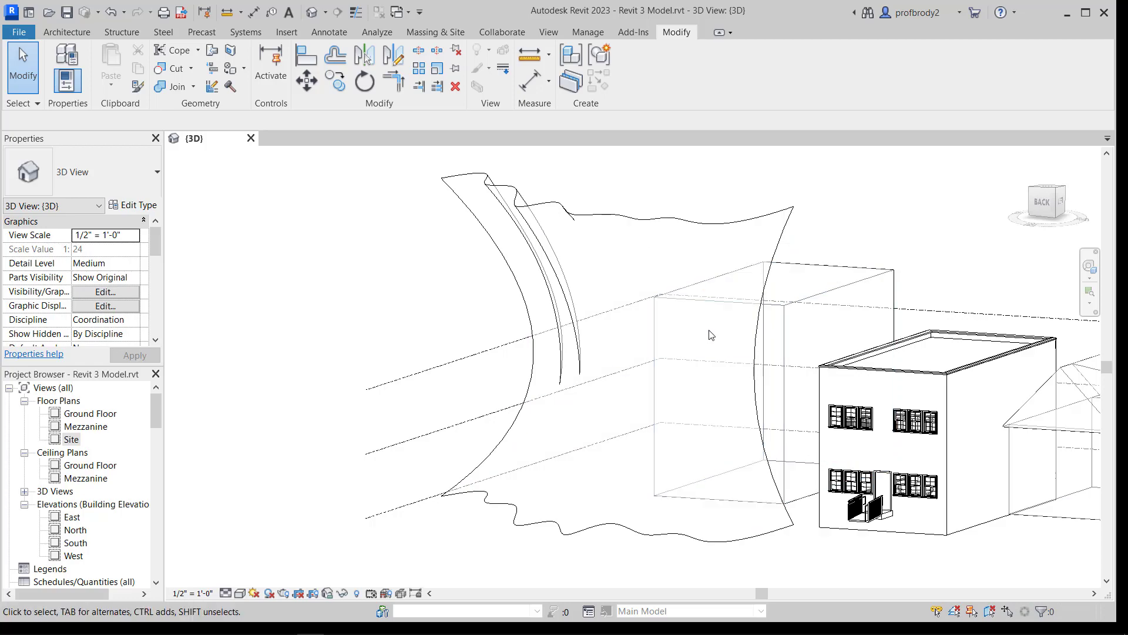
Step: Create a 5' x 10' curtain system by face on the wavy mass surface
middle_click_drag(753, 342, 715, 523, "shift")
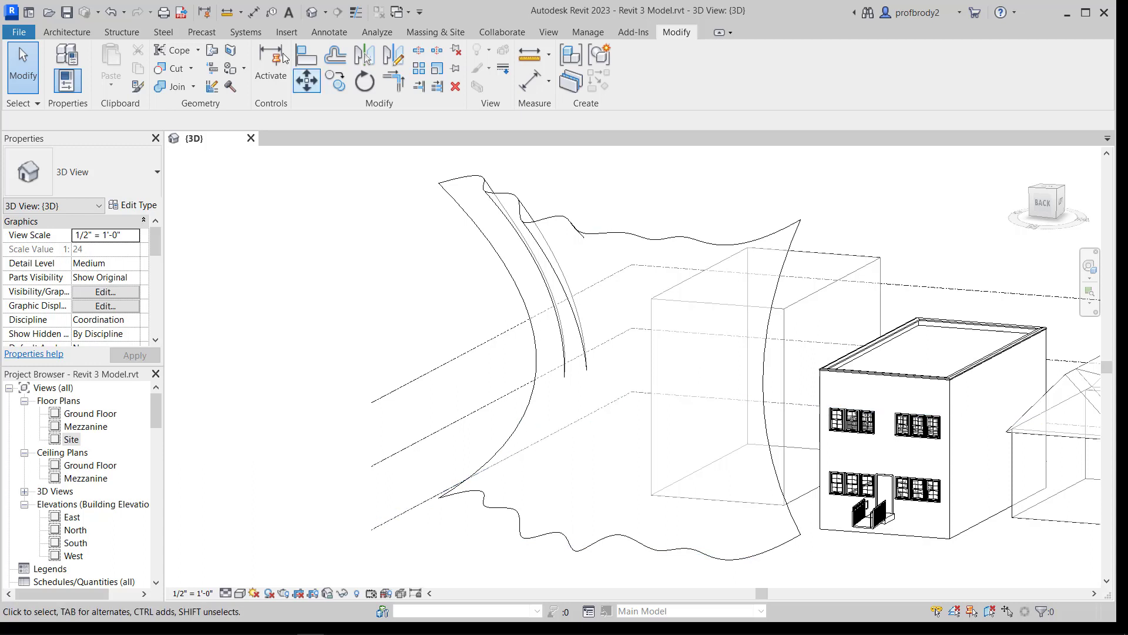
left_click(423, 33)
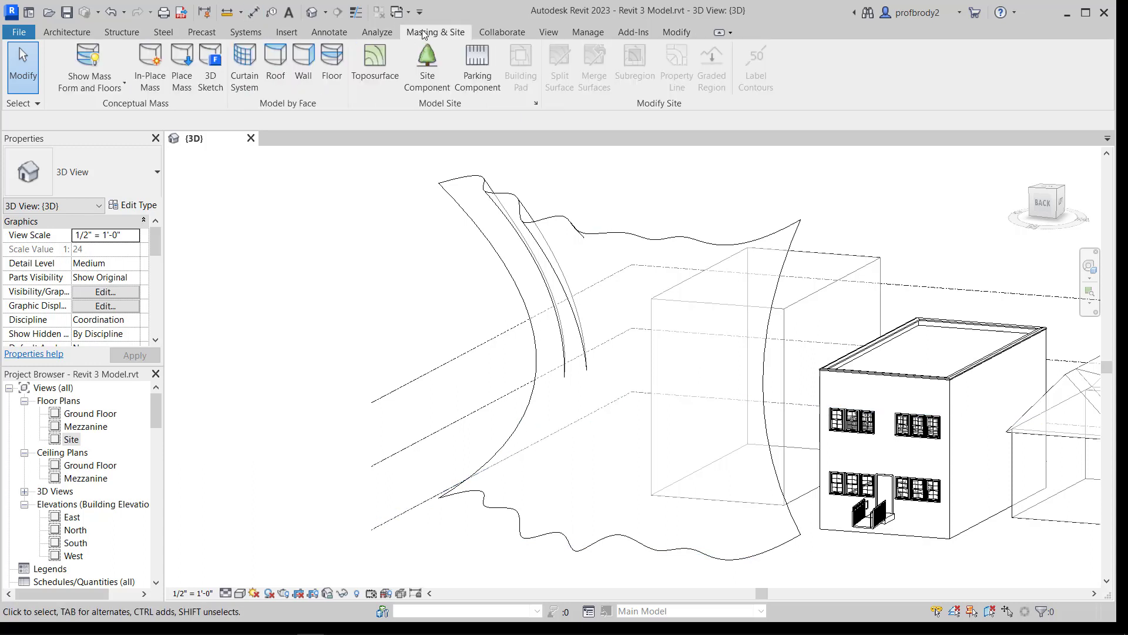
left_click(253, 75)
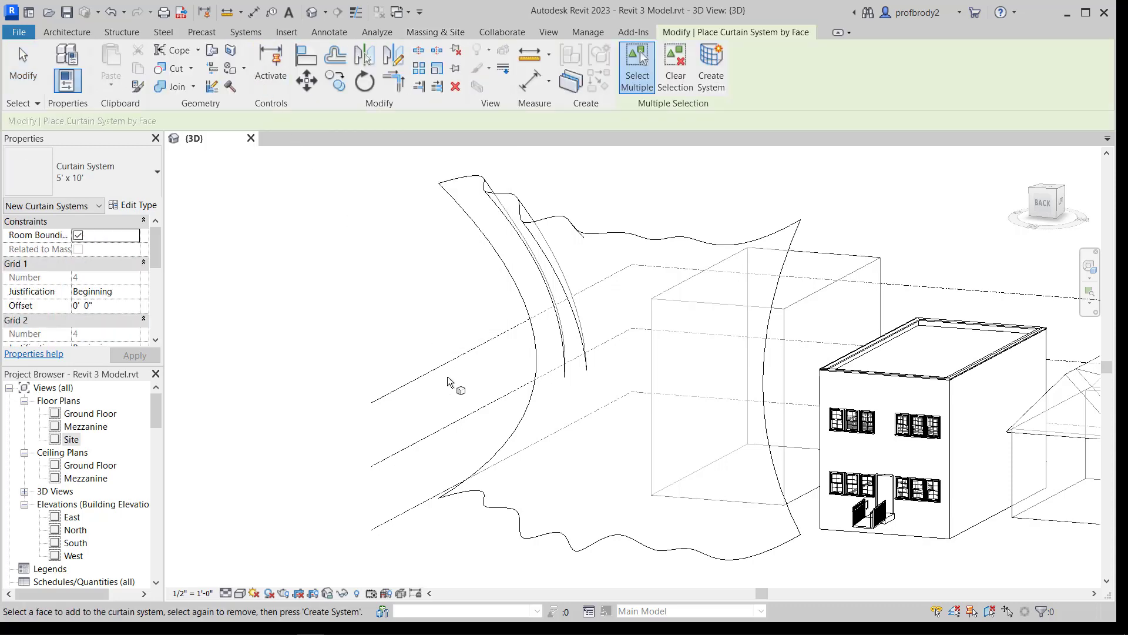
left_click(594, 545)
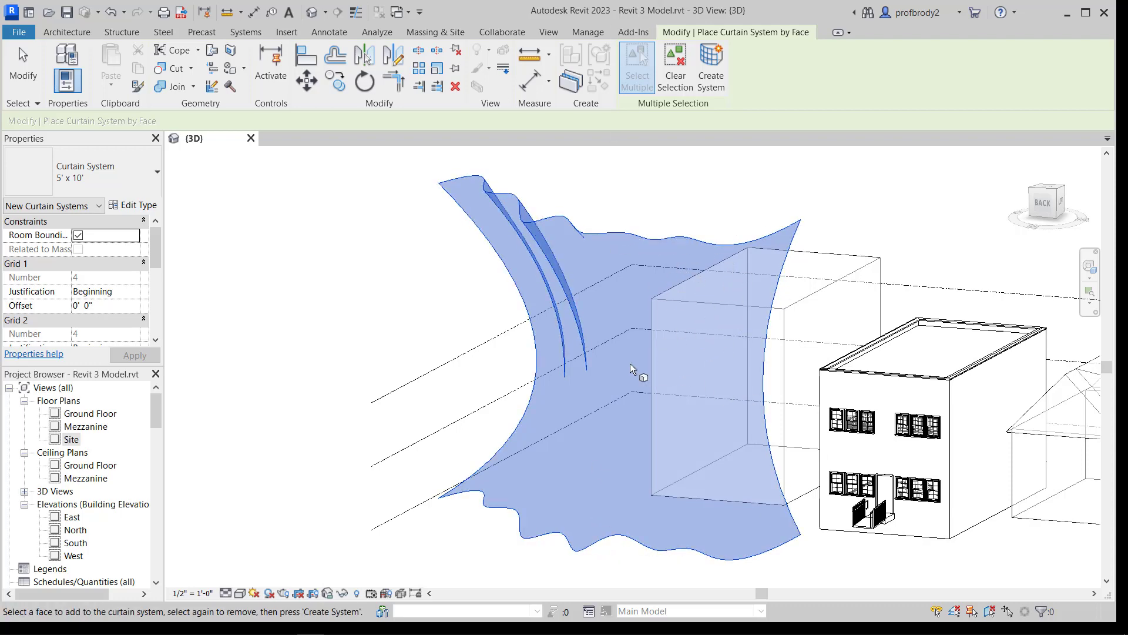
left_click(707, 68)
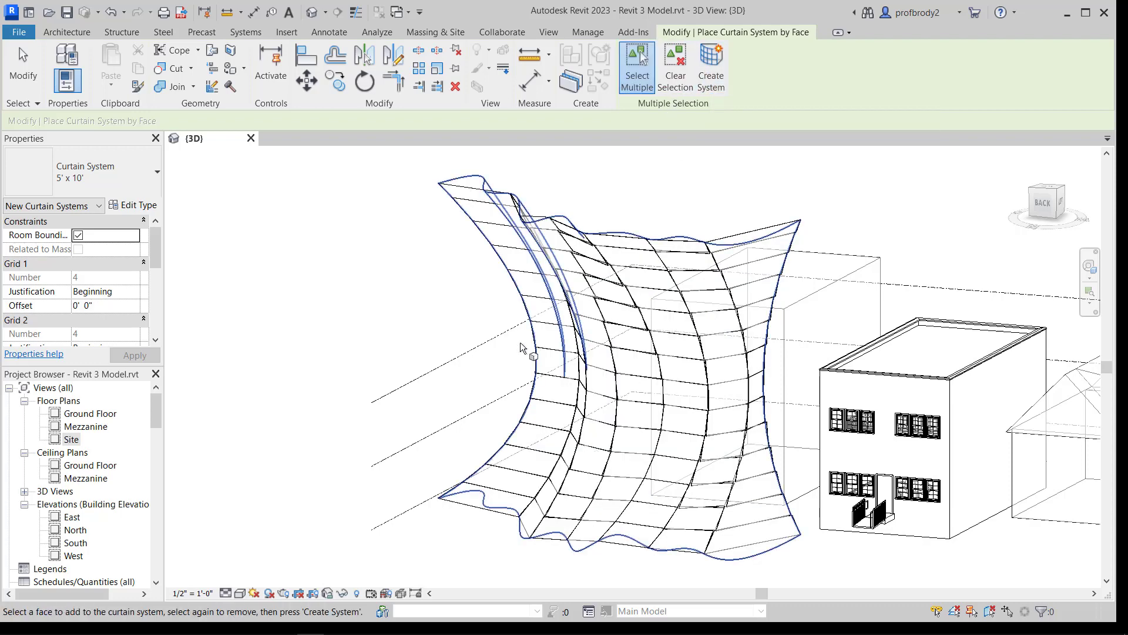
left_click(31, 73)
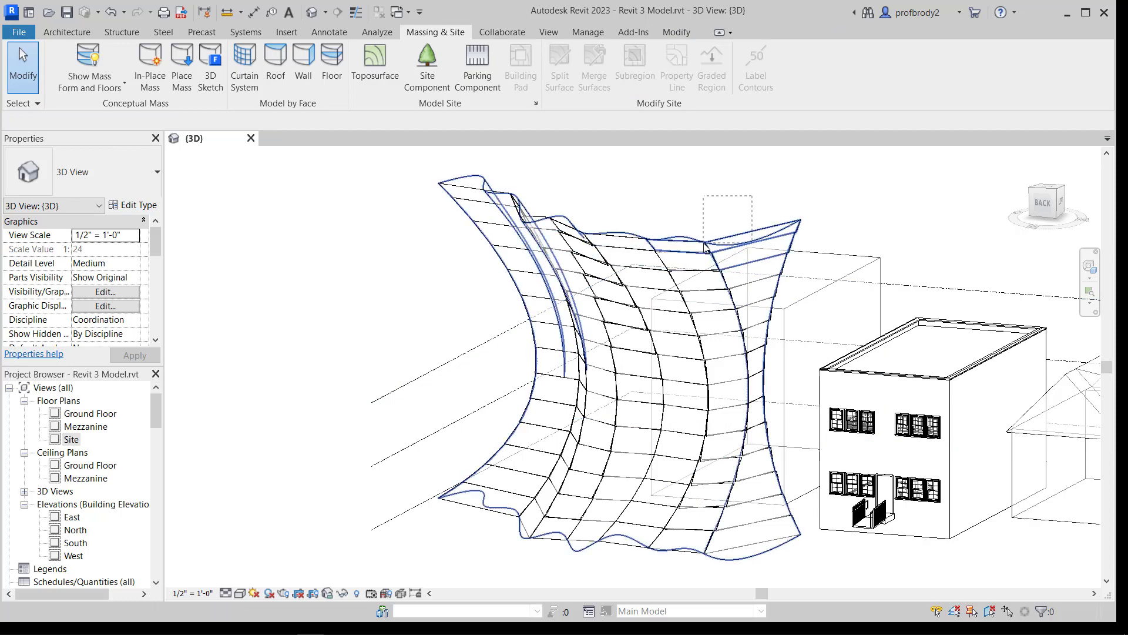
Step: Select the whole curtain system on the wavy mass and set the 3D view's visual style to Shaded
mouse_move(752, 197)
left_mouse_down()
mouse_move(670, 256)
mouse_move(733, 205)
left_mouse_up()
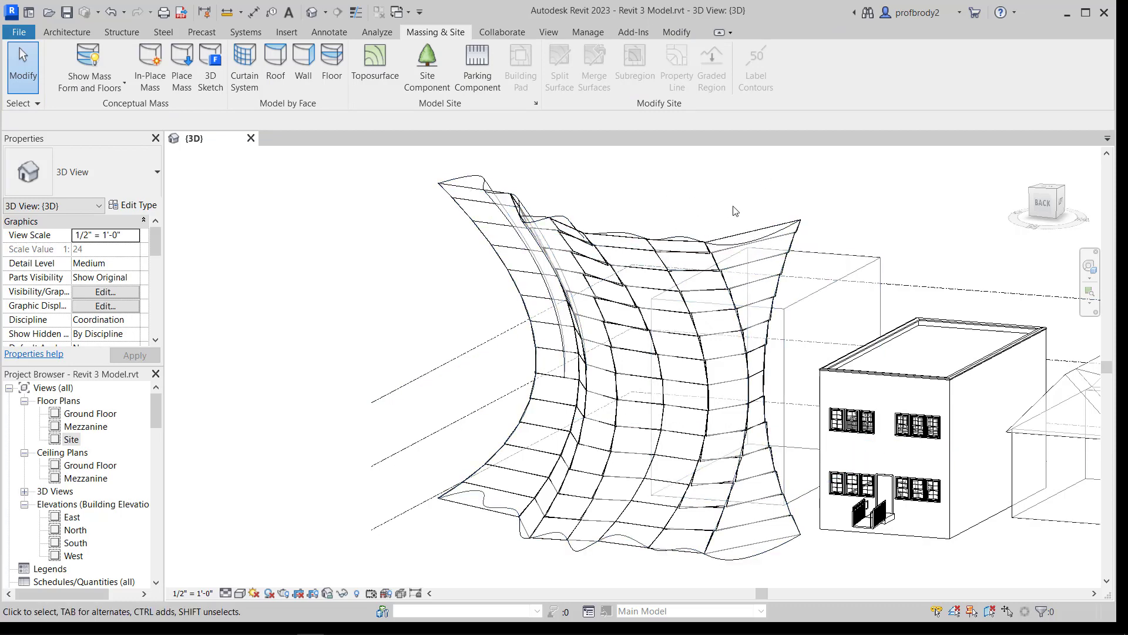
key("Tab")
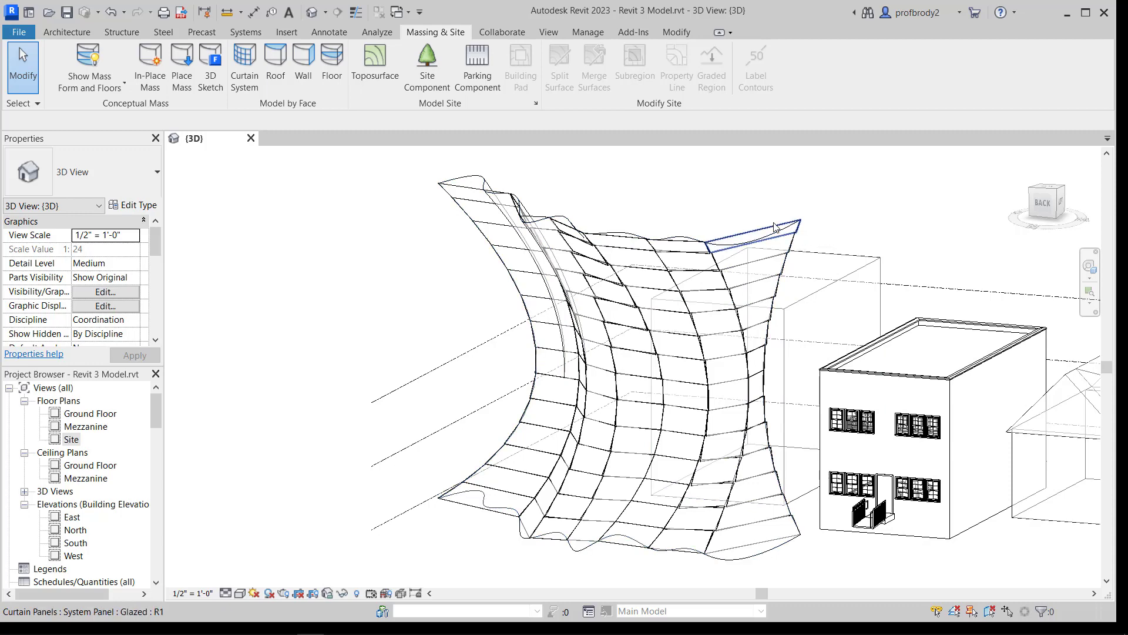
key("Tab")
left_click(774, 227)
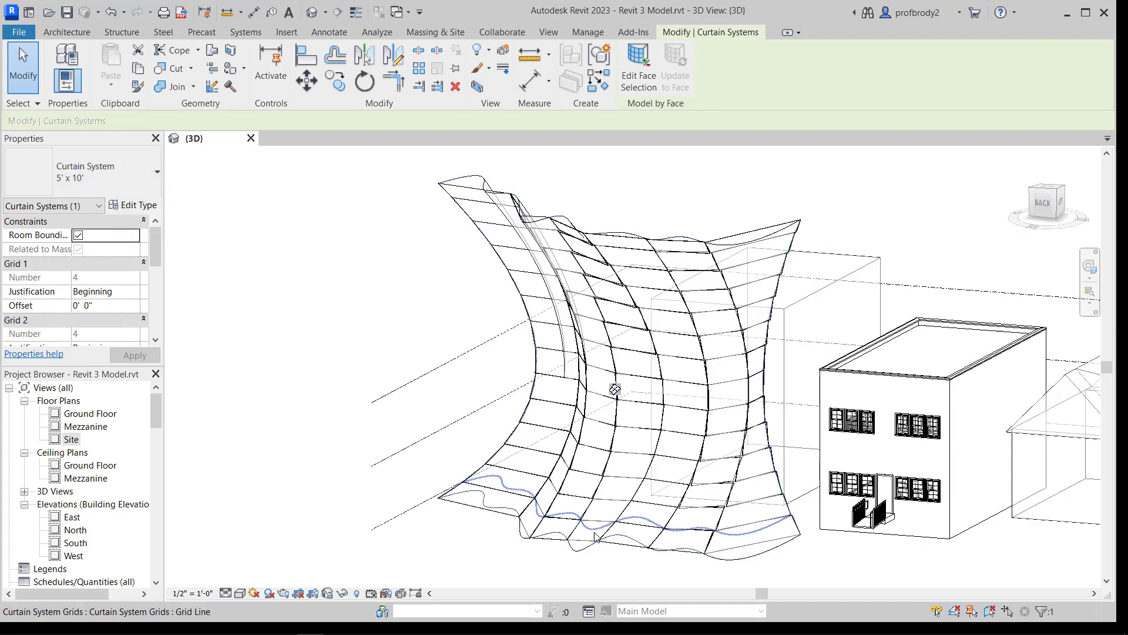
scroll(736, 573, "up", 2)
scroll(737, 573, "up", 1)
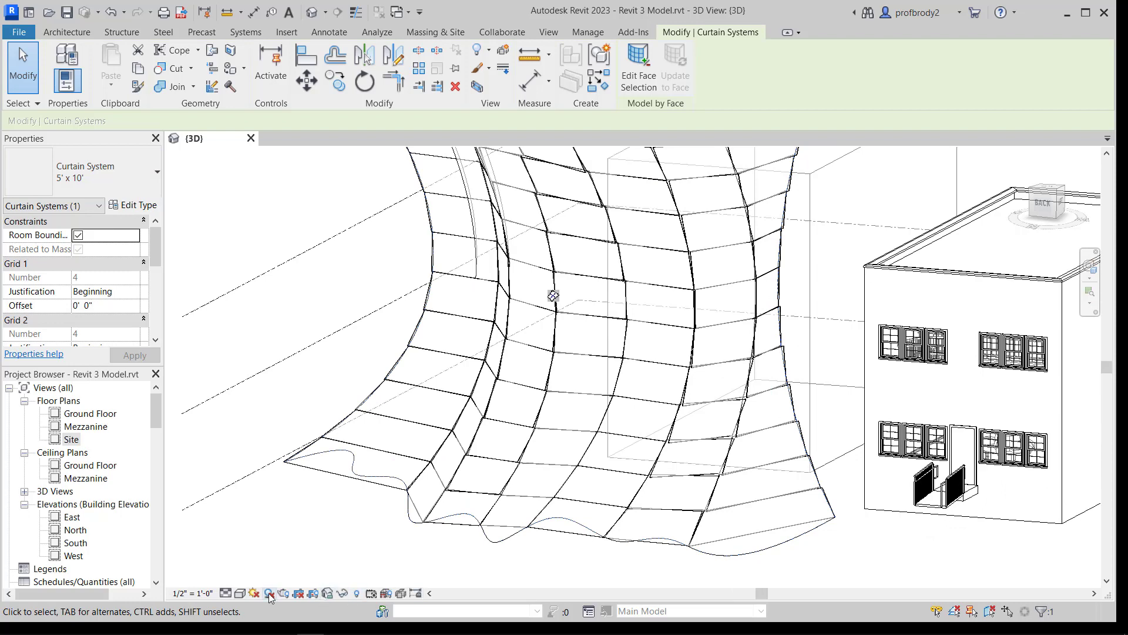
left_click(240, 593)
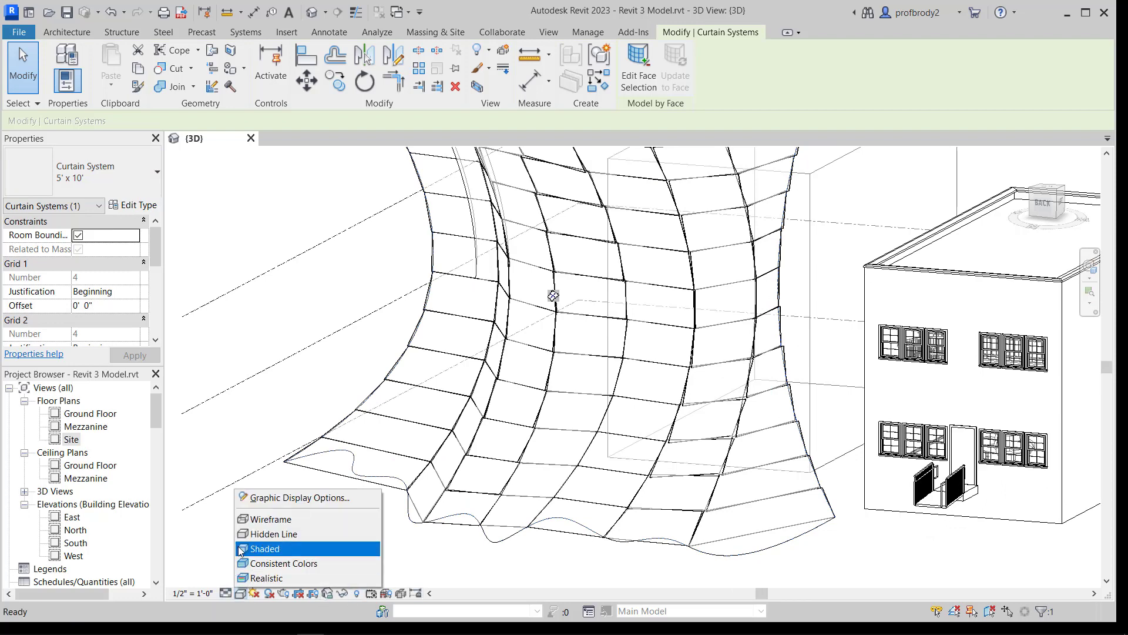
left_click(259, 547)
Step: Examine how the shaded curtain system's panels follow the wavy surface, both close up along its lower edge and as a whole
scroll(539, 552, "down", 4)
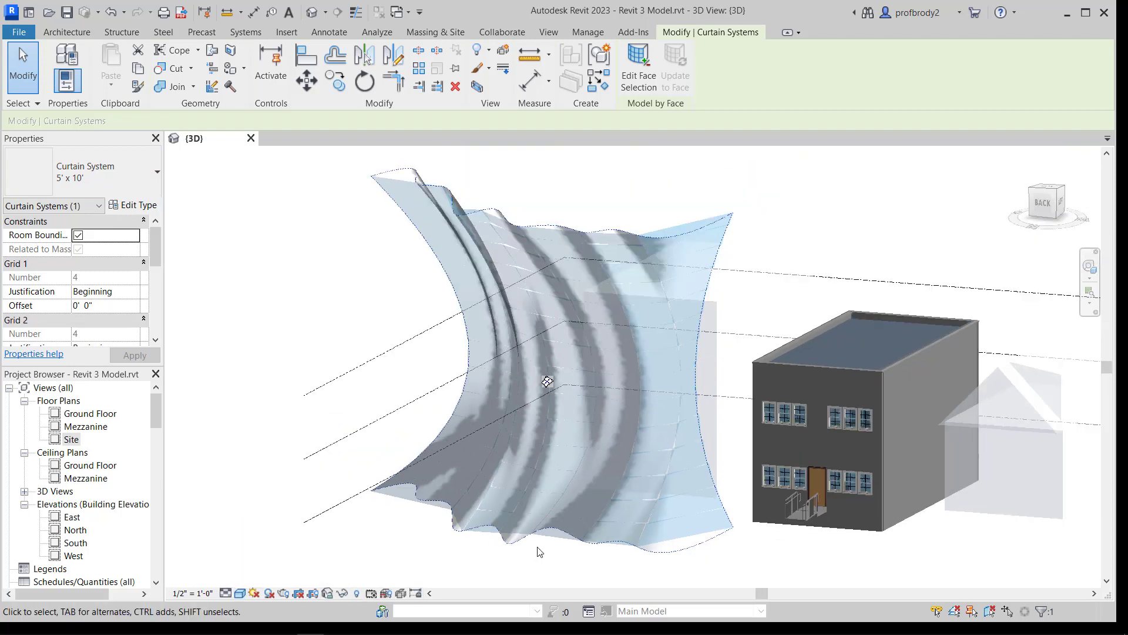
scroll(506, 474, "up", 2)
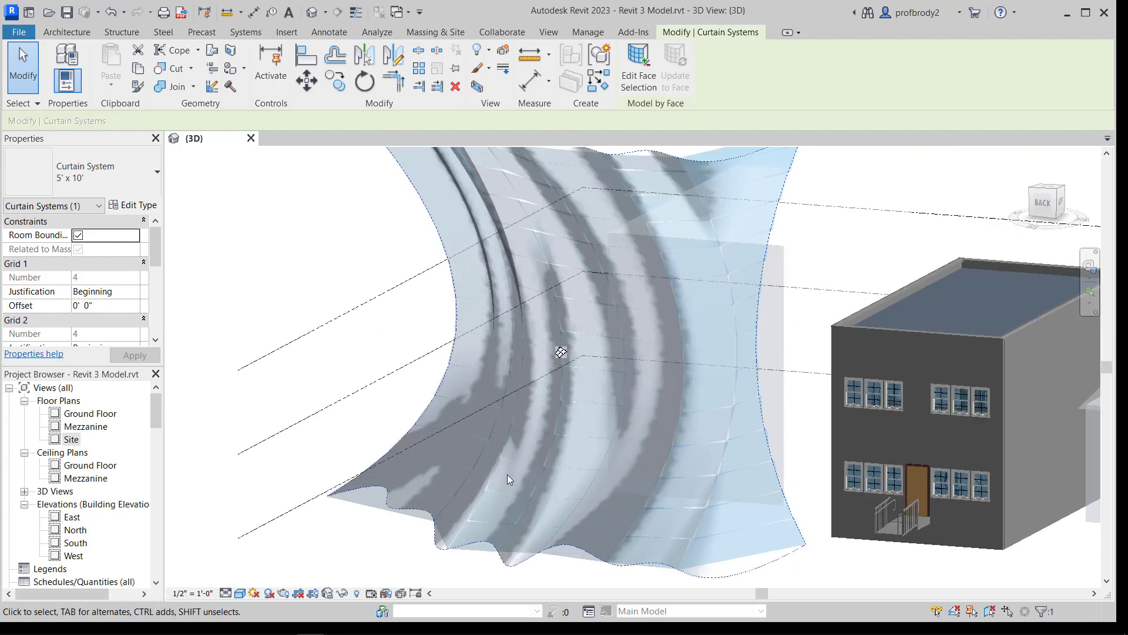
scroll(506, 474, "down", 1)
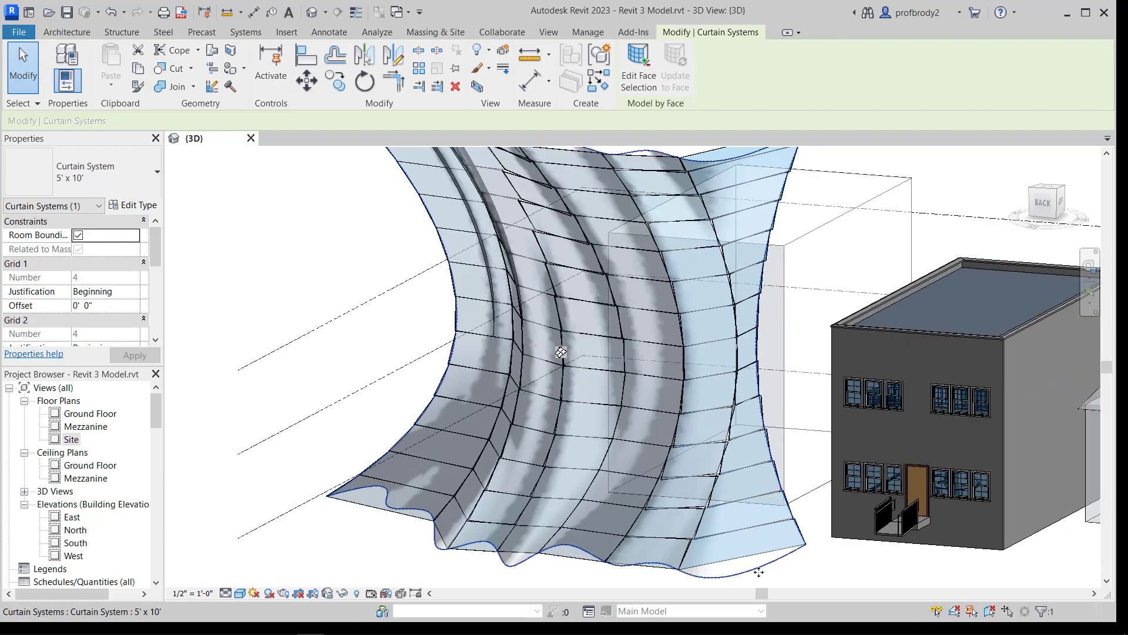
scroll(758, 572, "up", 2)
scroll(764, 555, "down", 1)
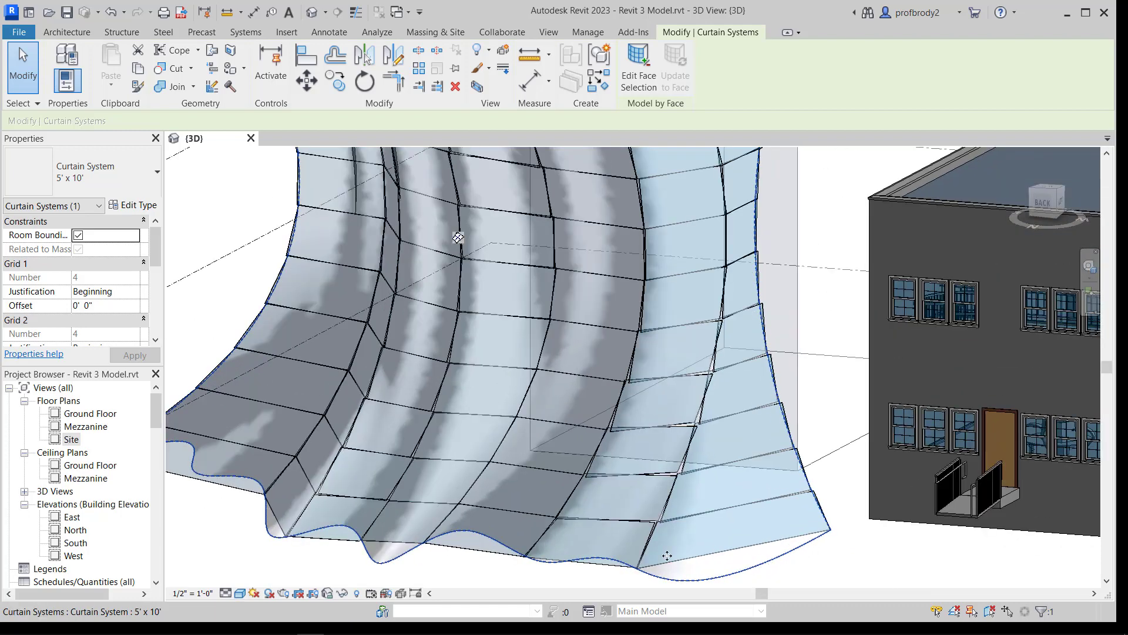
scroll(490, 561, "down", 3)
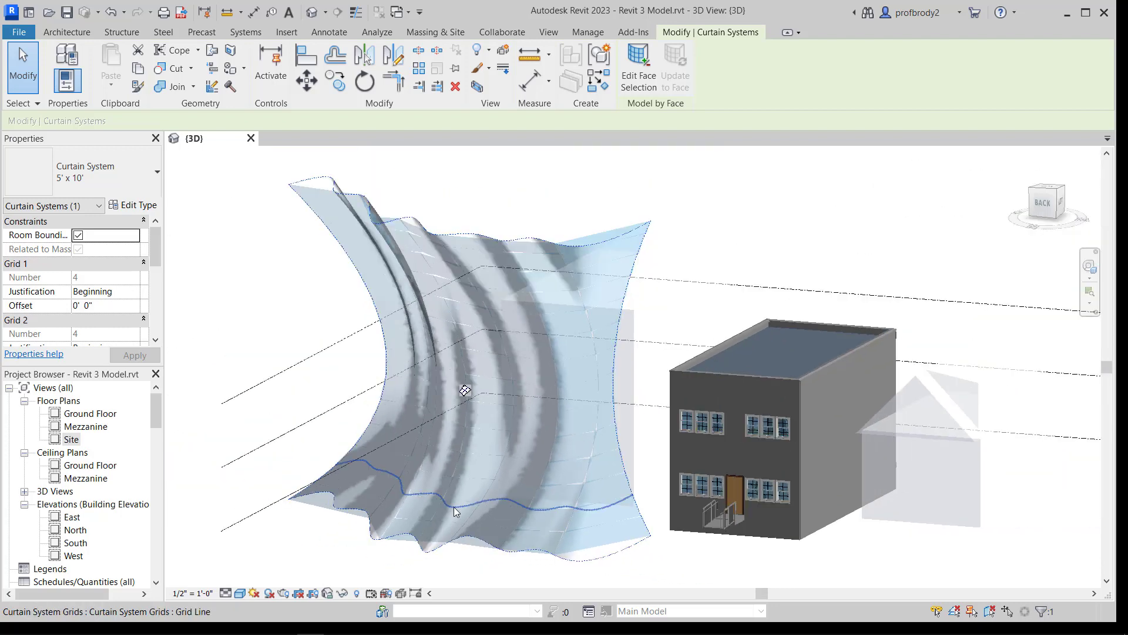
middle_click_drag(480, 476, 567, 512)
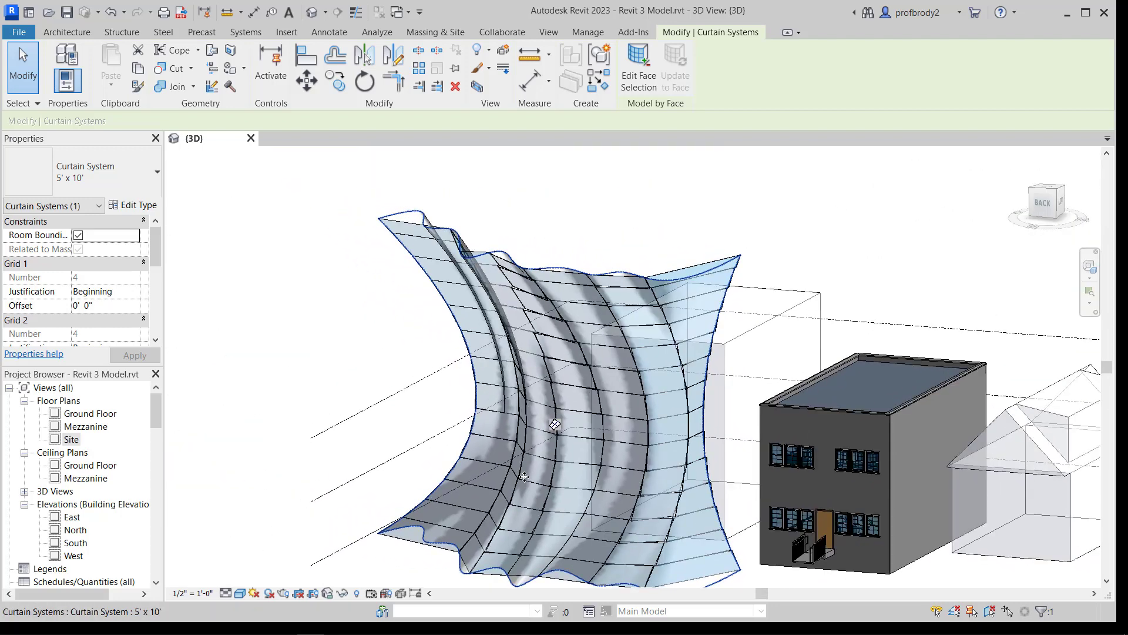
Step: Duplicate the selected curtain system's type under the name 1x1
left_click(143, 208)
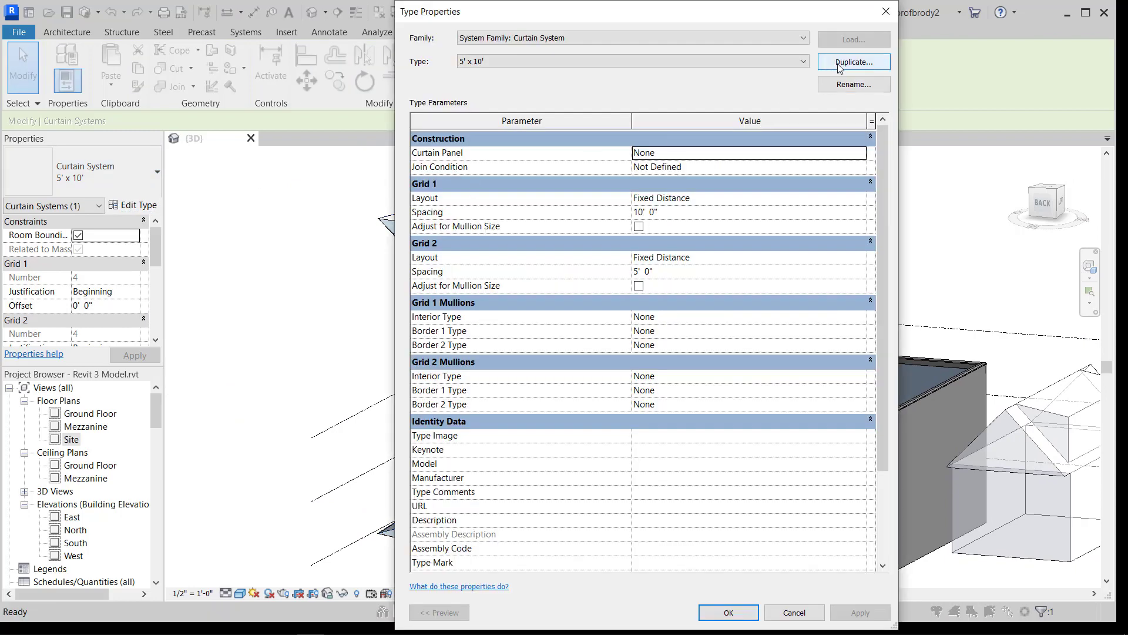
left_click(839, 63)
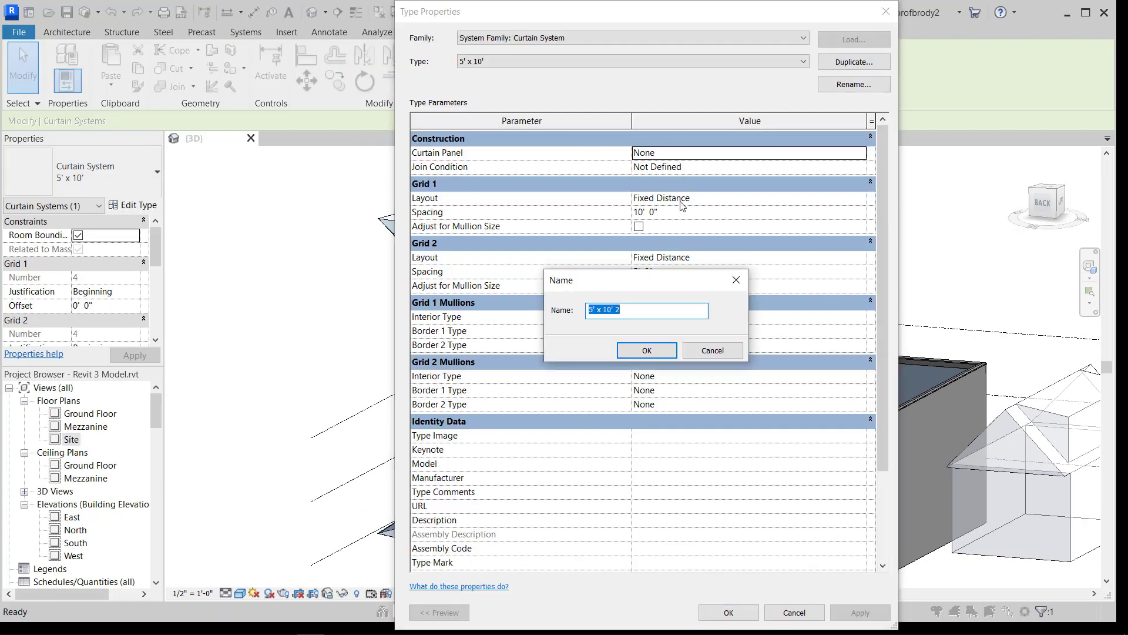
type("1x1")
left_click(634, 351)
Step: Set the 1x1 type's Grid 1 and Grid 2 spacing to 1 foot each and apply the type changes
left_click(675, 214)
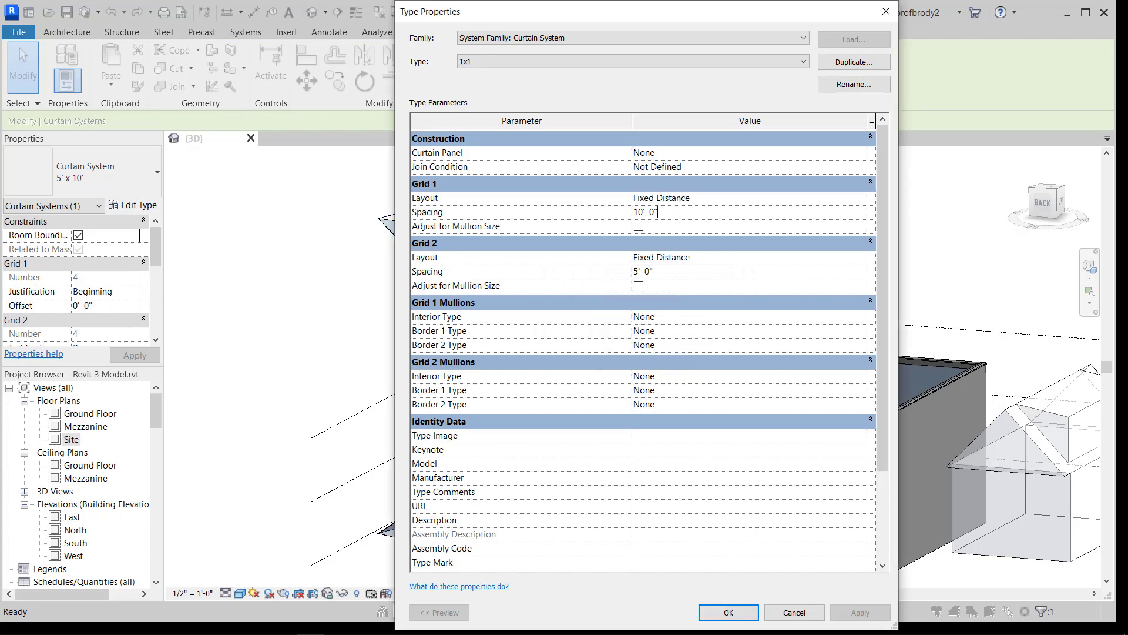
left_click_drag(677, 218, 616, 212)
type("1")
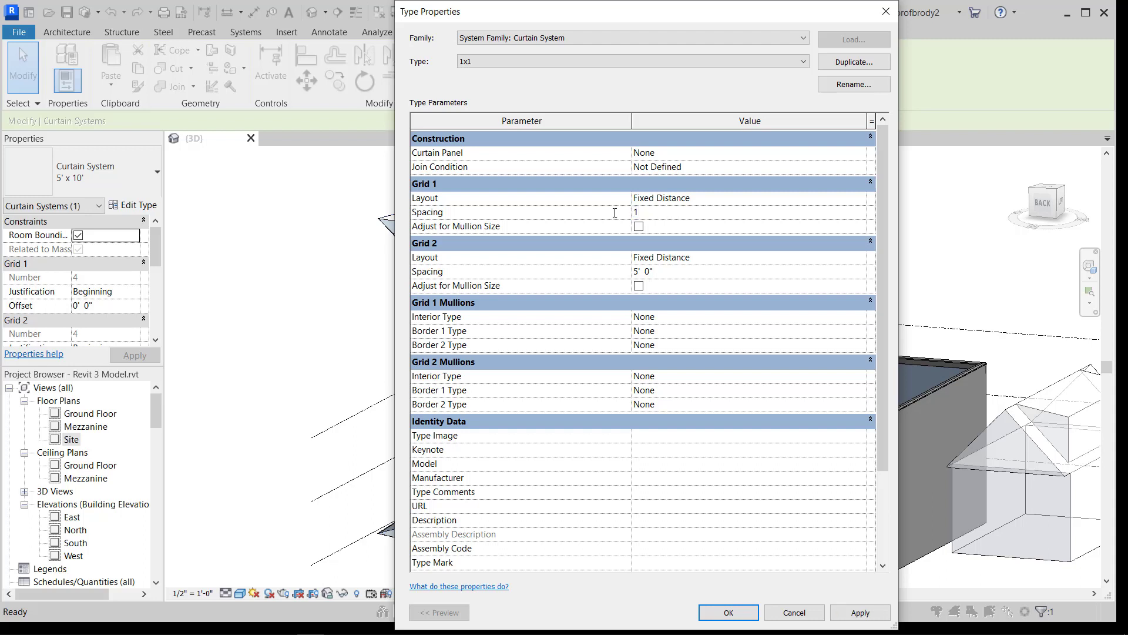
left_click_drag(660, 273, 626, 269)
type("1")
left_click(729, 612)
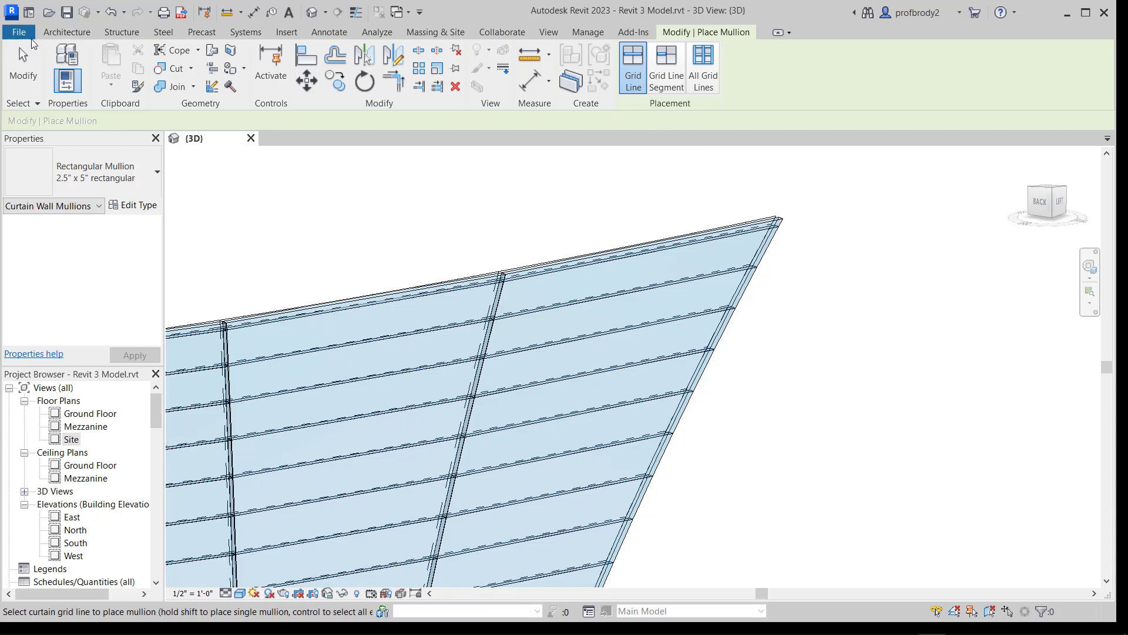
Step: Place 1" Square rectangular mullions by single grid line along the glazed surface's upper edge and adjoining slanted edge
left_click(67, 32)
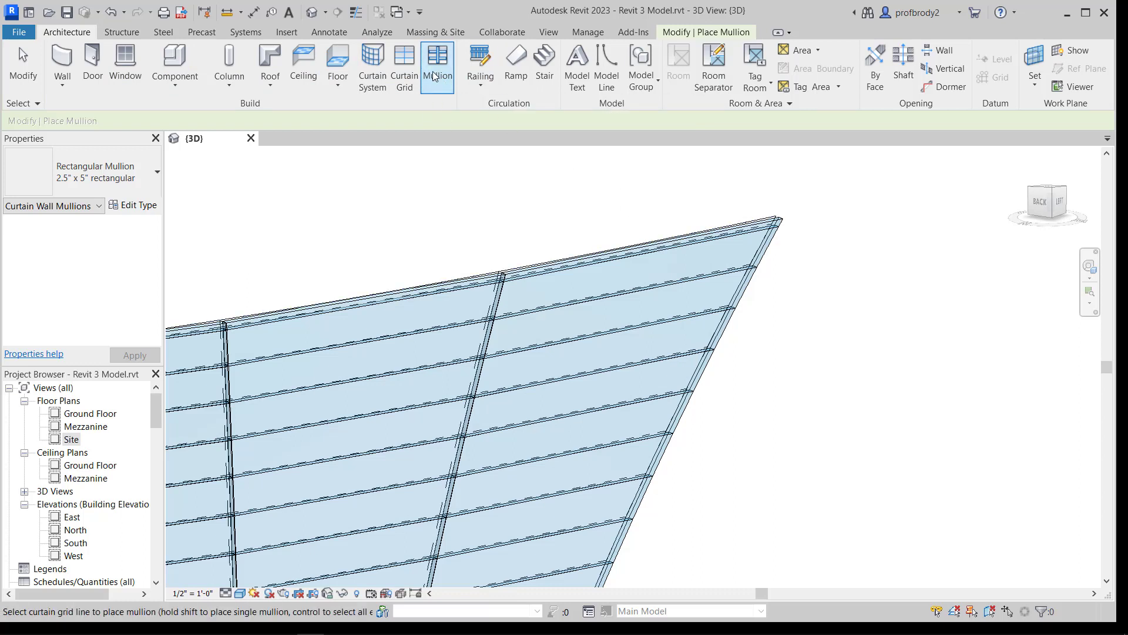
left_click(664, 36)
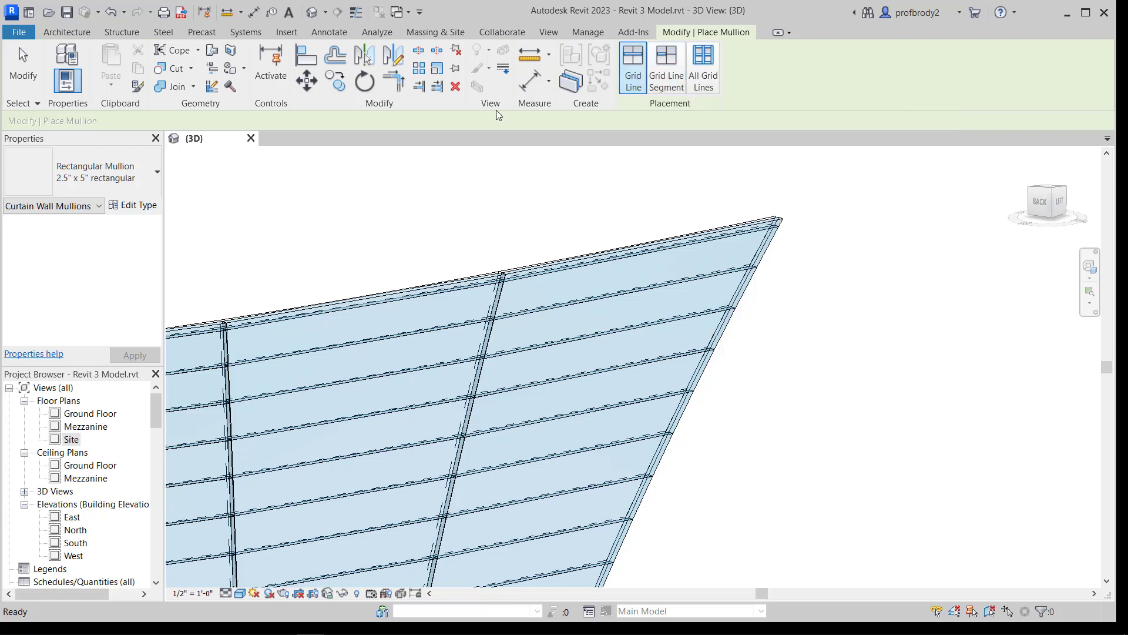
left_click(120, 186)
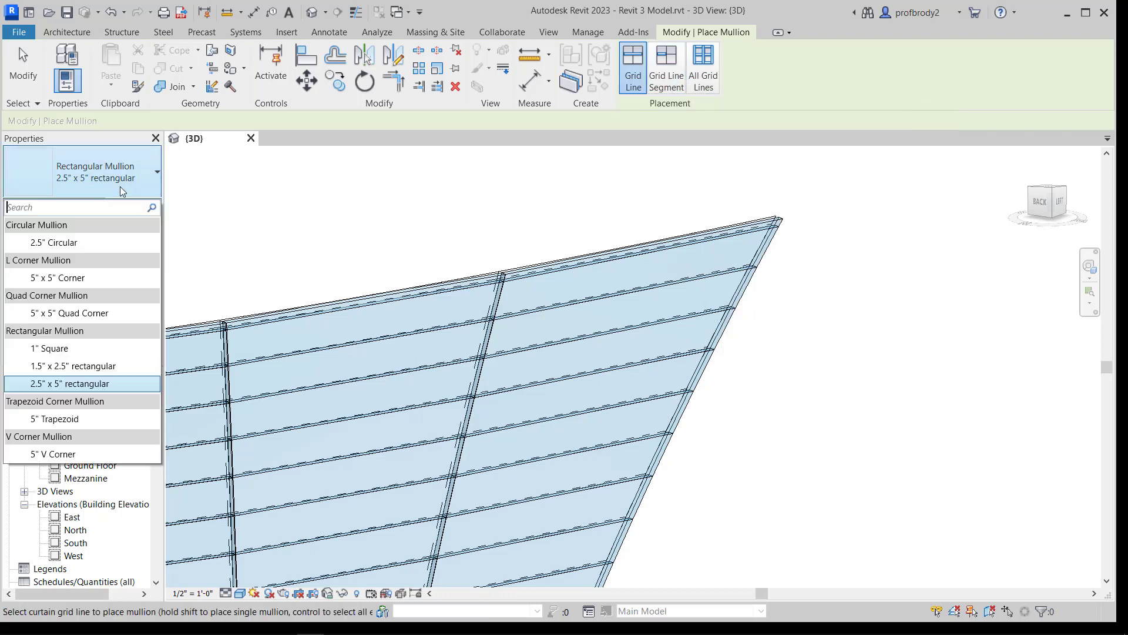
left_click(76, 348)
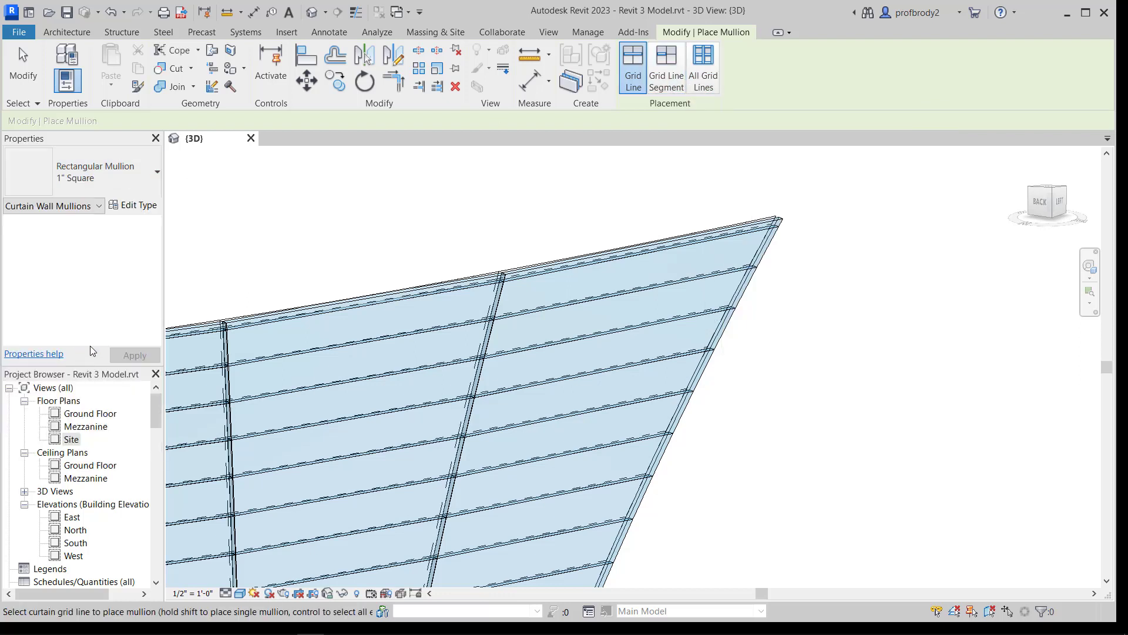
left_click(693, 57)
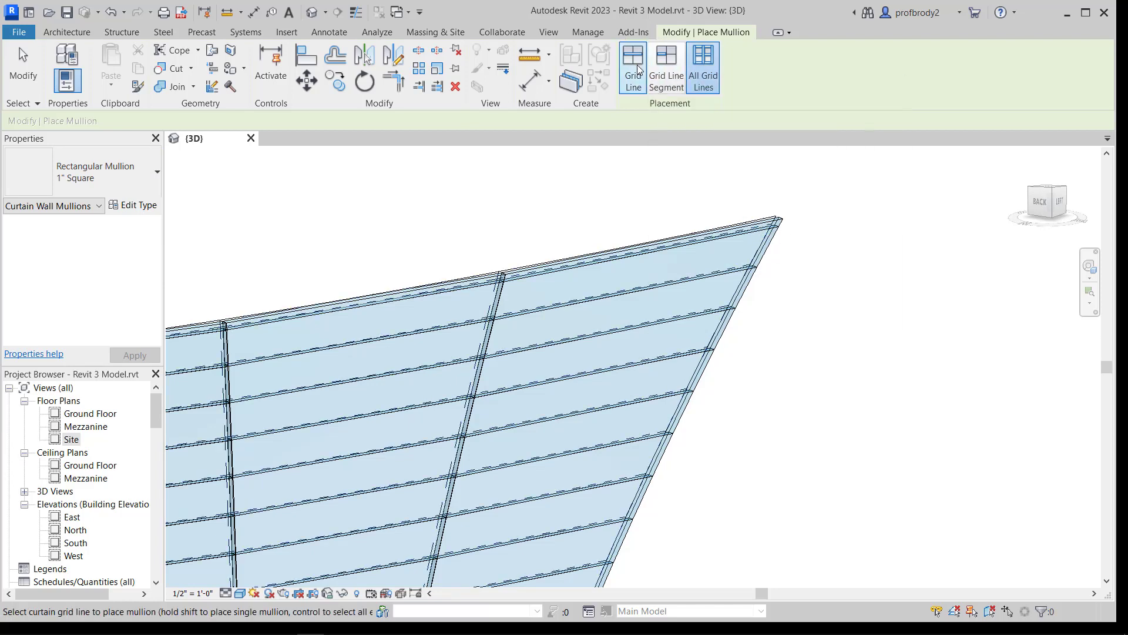
left_click(639, 67)
left_click(742, 235)
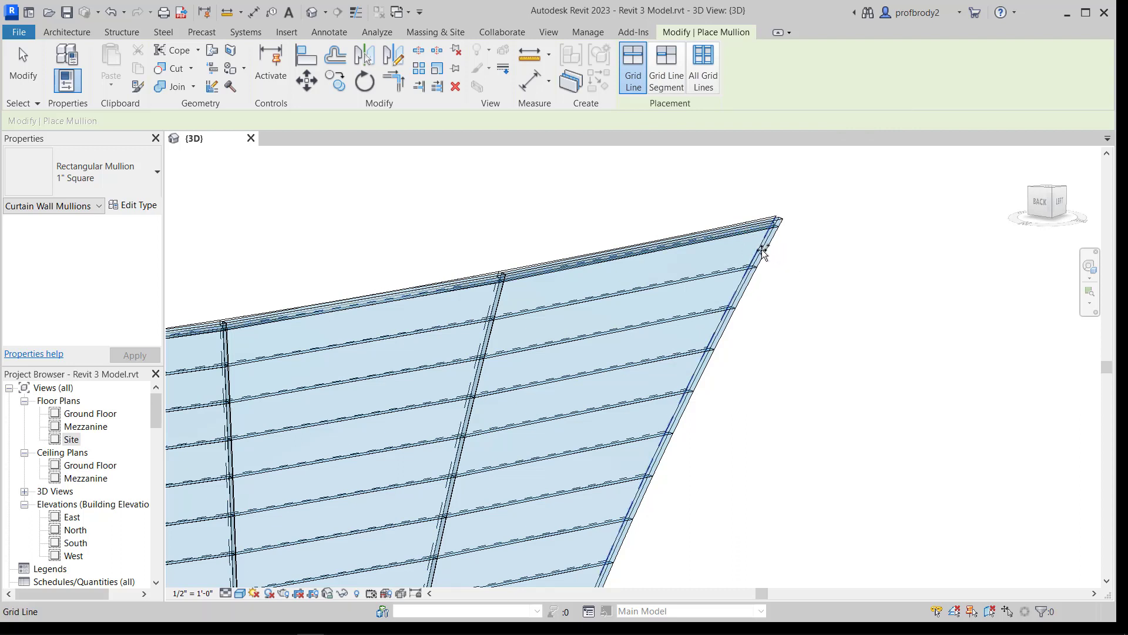
left_click(753, 280)
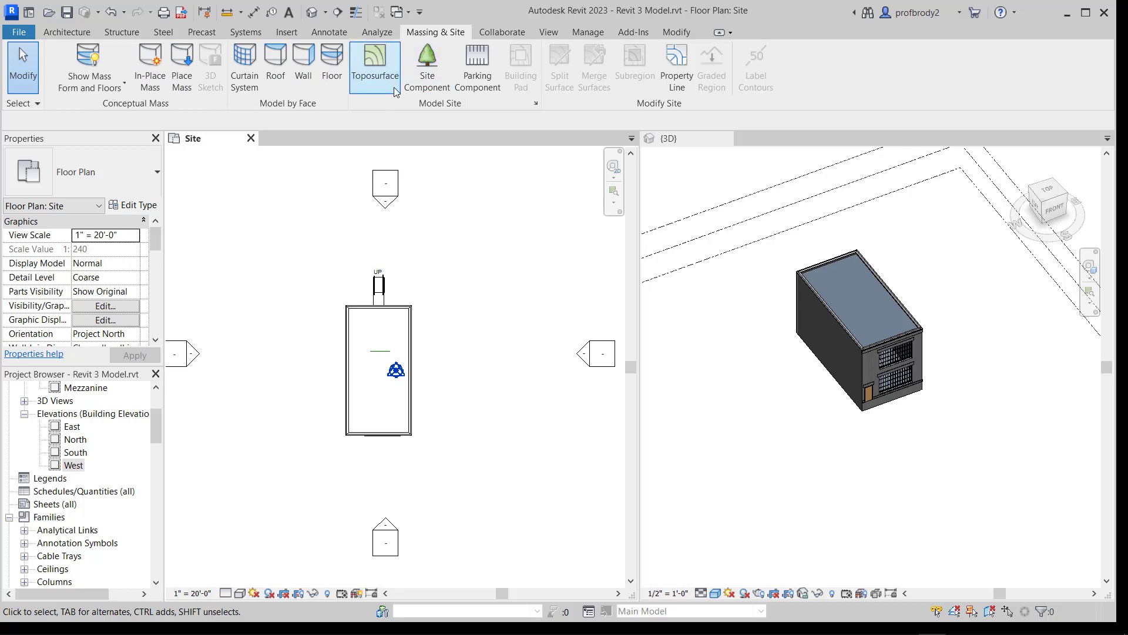
Step: Draw a horizontal reference plane about 39 feet above the building in the site plan and copy it to about 30 feet below the building
left_click(377, 77)
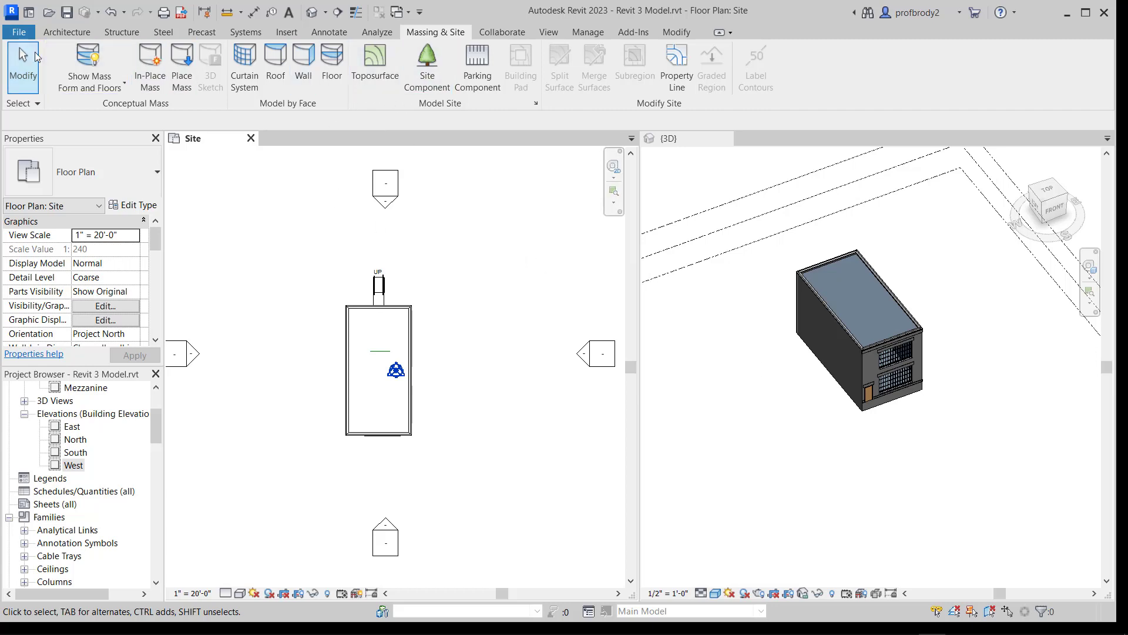
left_click(61, 32)
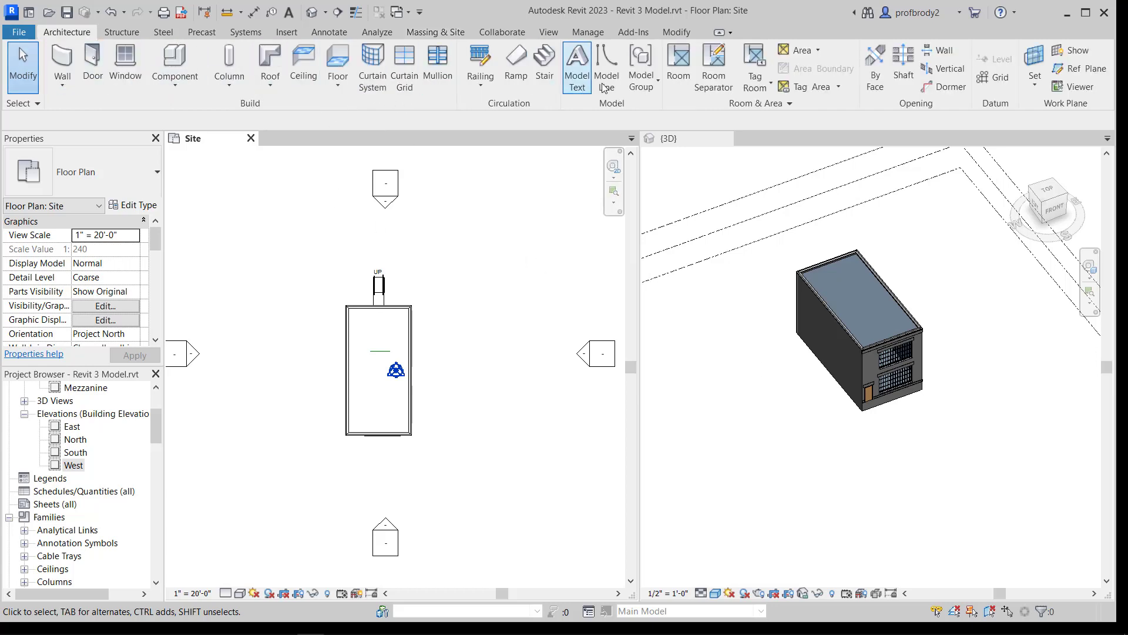
left_click(1067, 68)
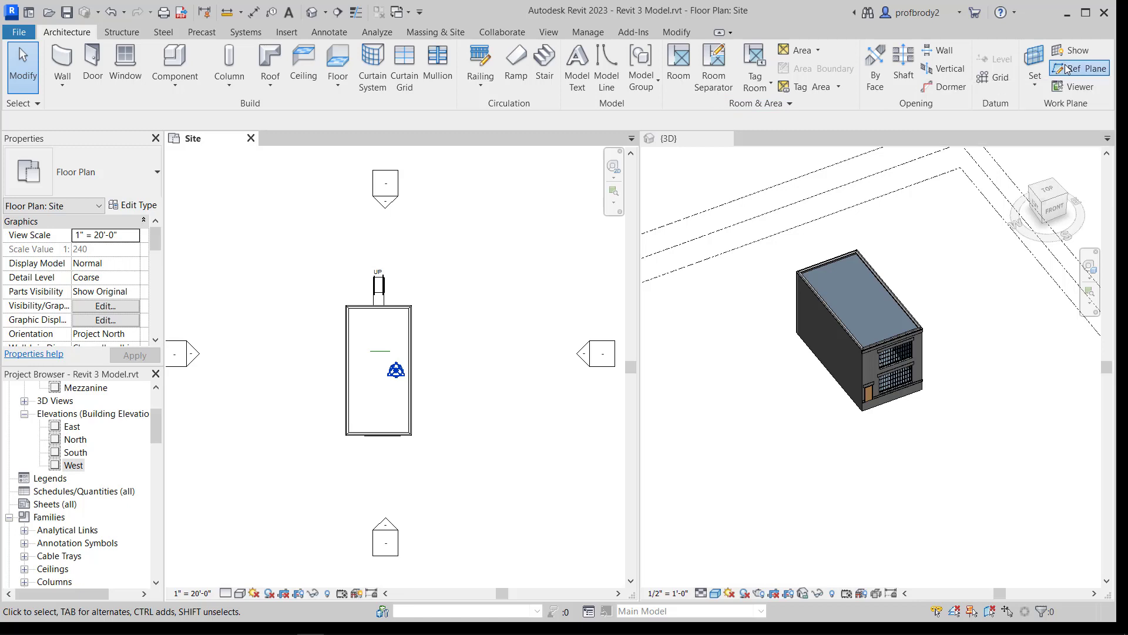
left_click(212, 205)
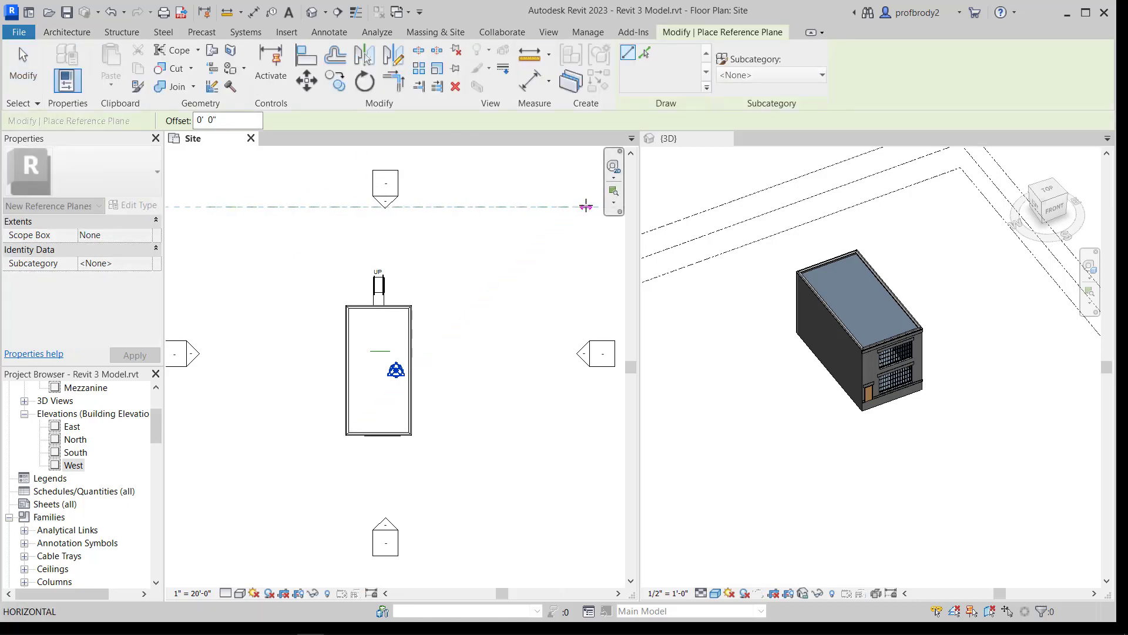
left_click(586, 206)
left_click(23, 65)
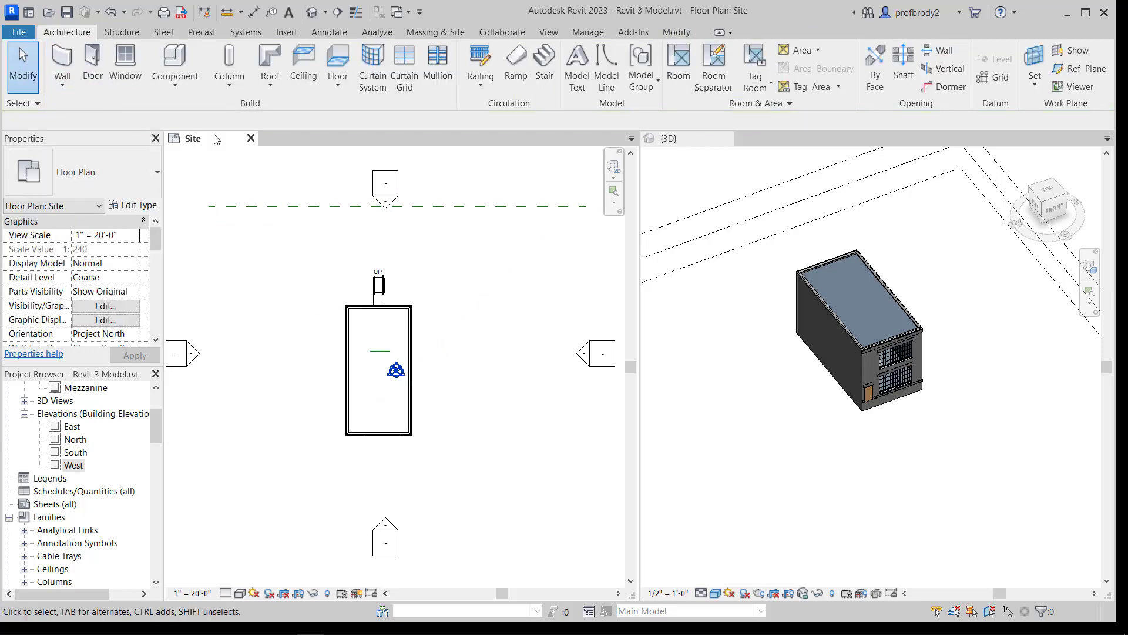
left_click(293, 214)
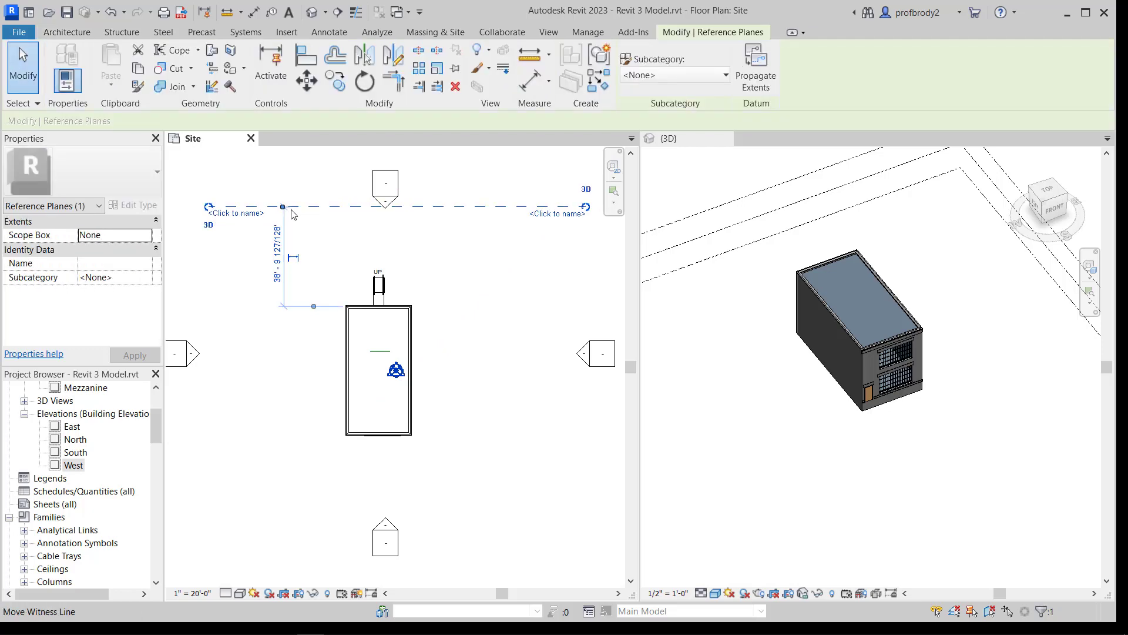
left_click_drag(279, 397, 278, 516)
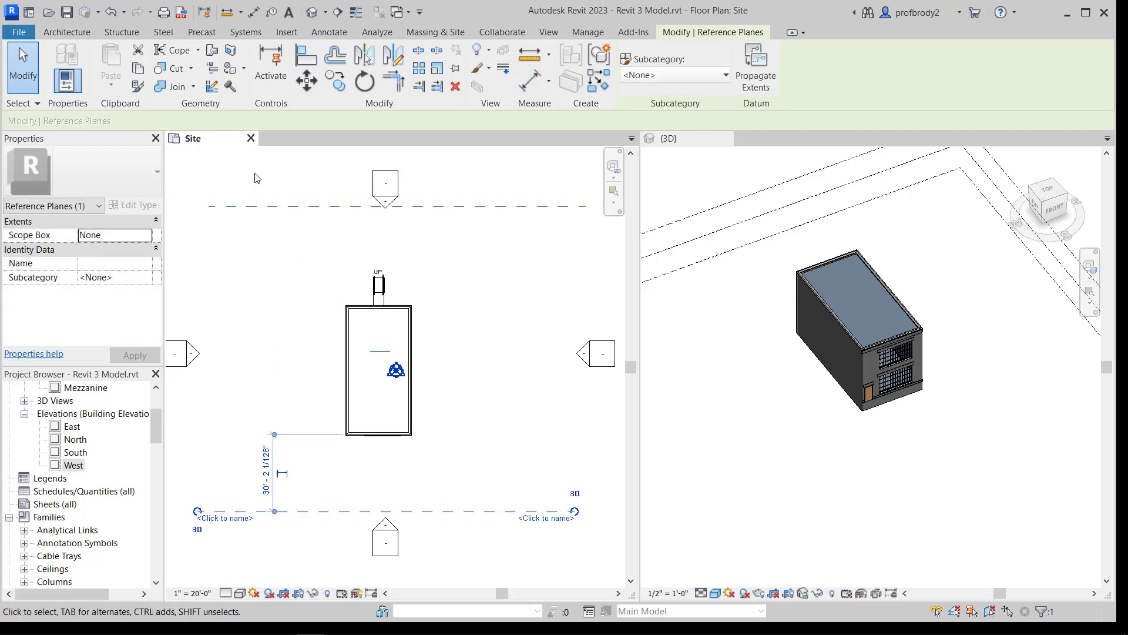
Step: Draw two vertical reference planes crossing the horizontal ones, about 49 feet left and 60 feet right of the building
left_click(600, 59)
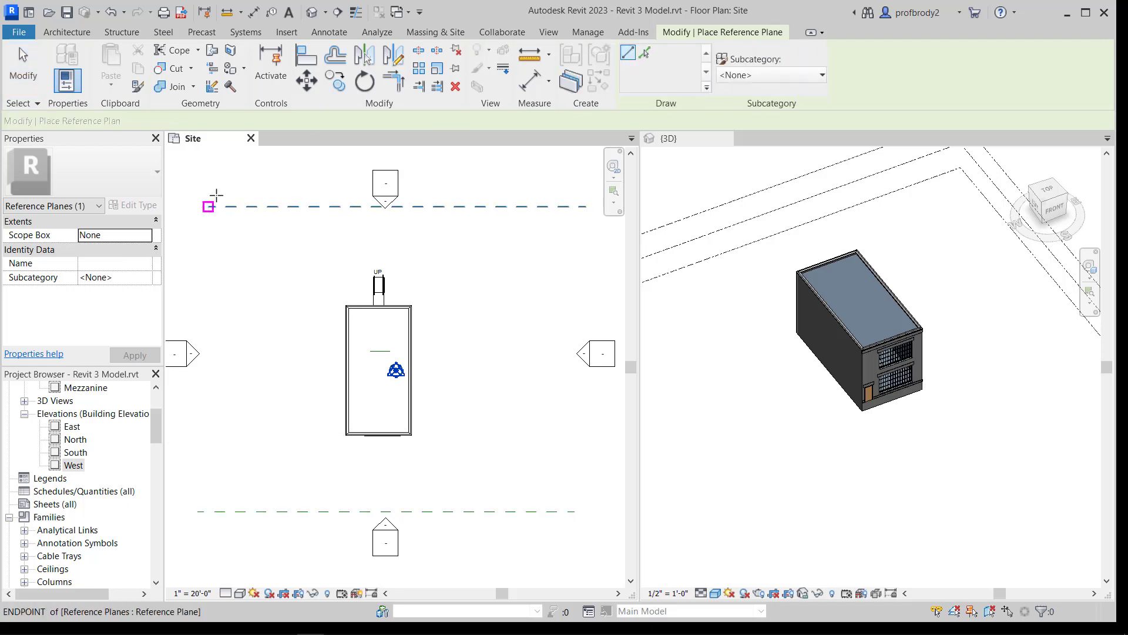
left_click(219, 193)
left_click(220, 529)
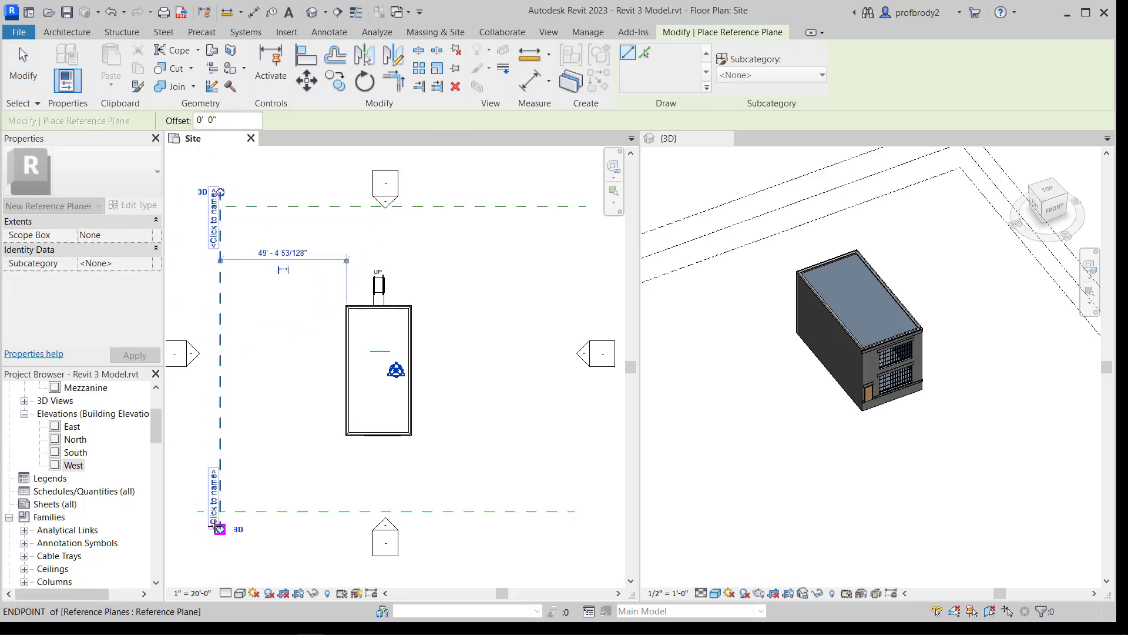
left_click(565, 192)
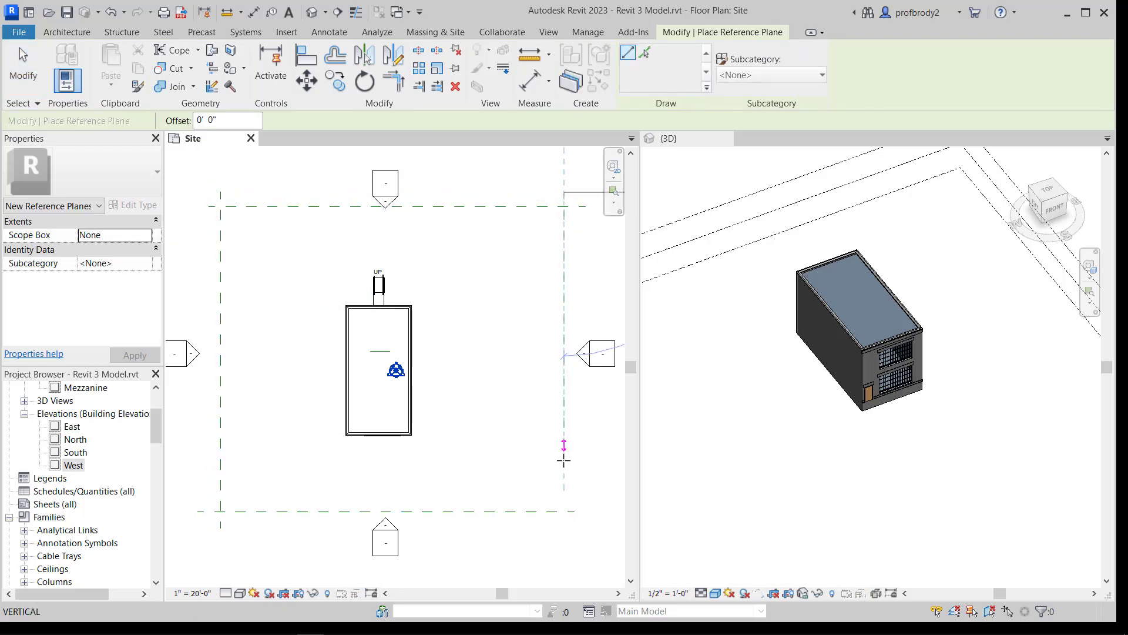
left_click(558, 523)
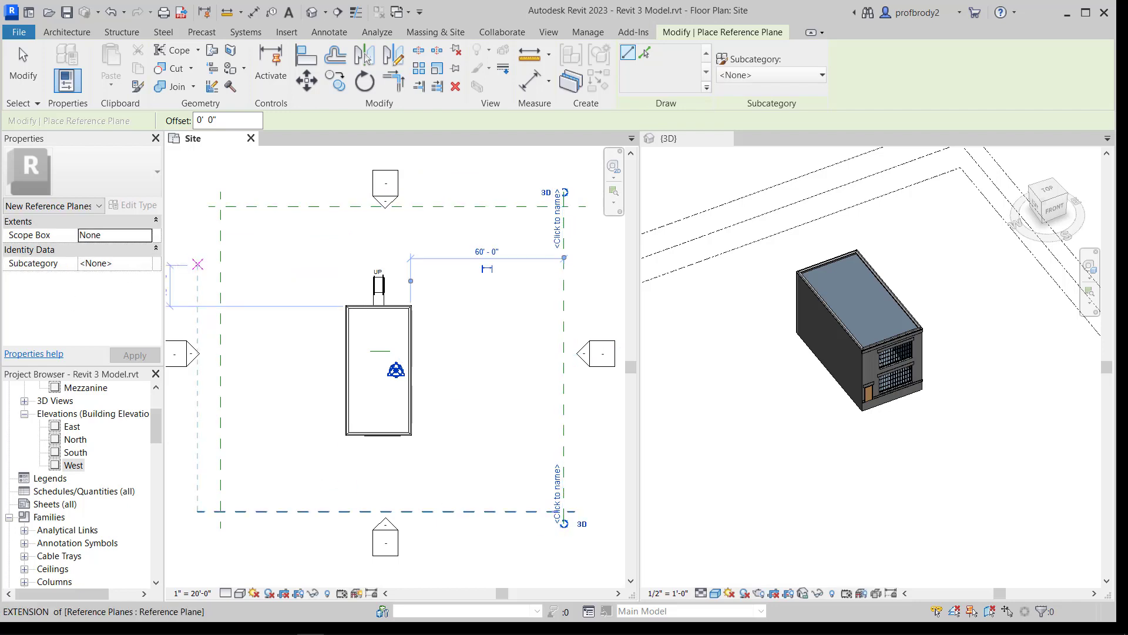
left_click(26, 70)
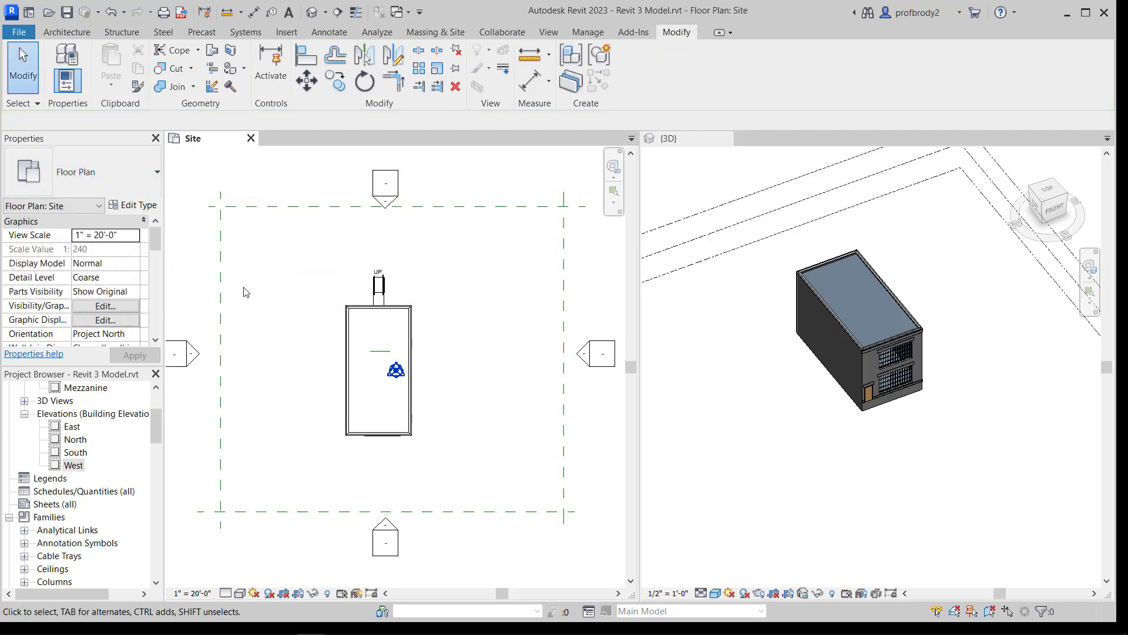
Step: Copy the lower horizontal reference plane upward to about 7 feet below the building's front wall
left_click(338, 511)
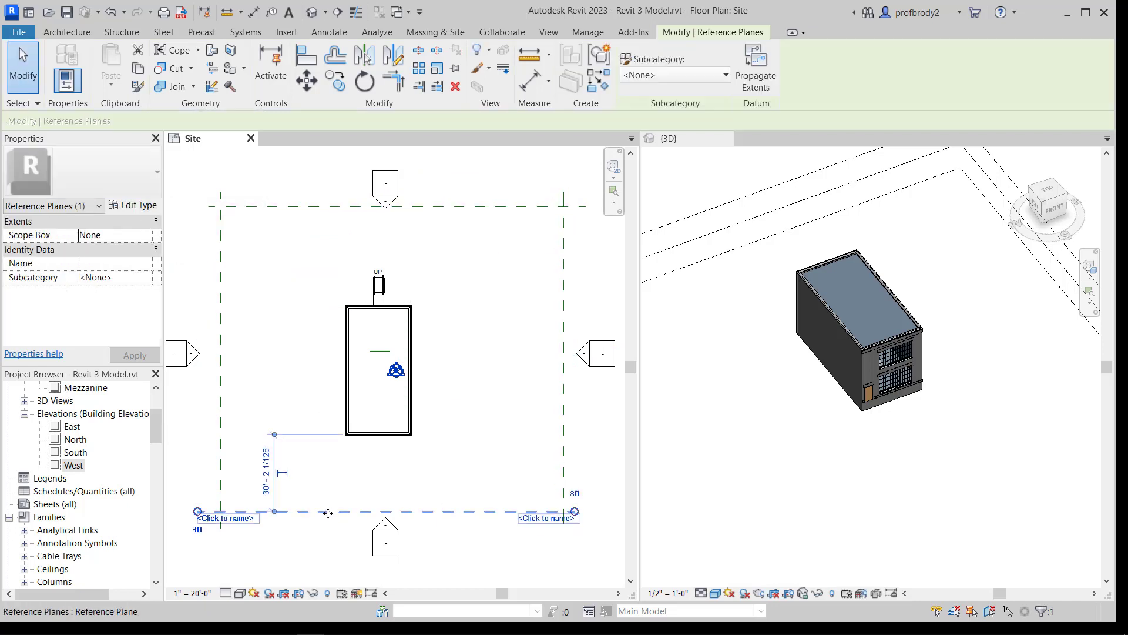
left_click_drag(317, 444, 312, 440)
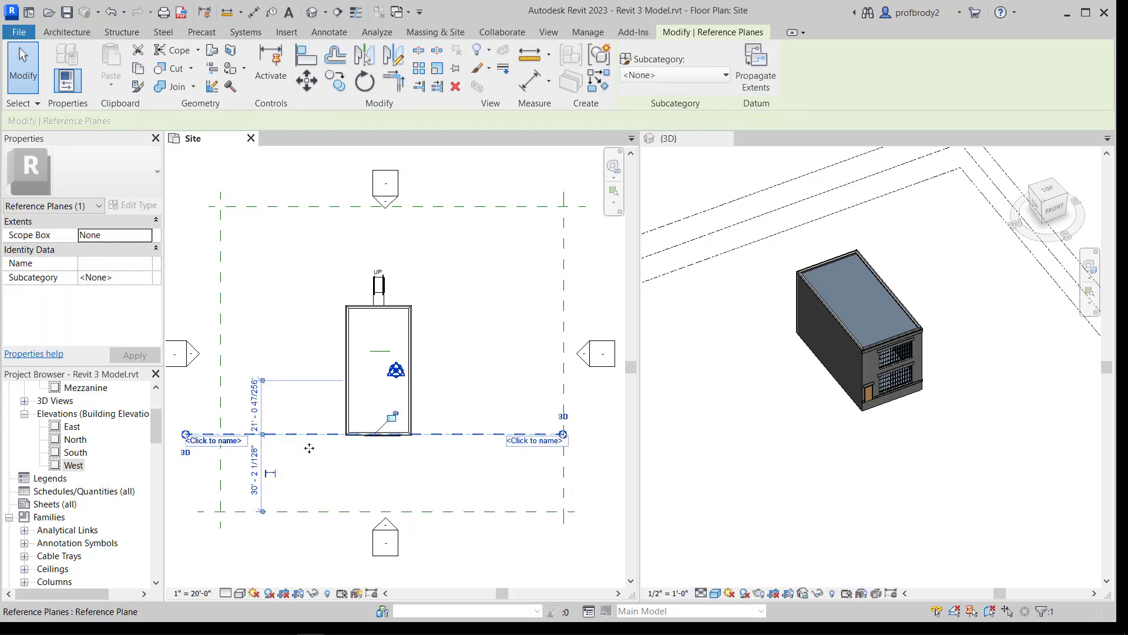
mouse_move(310, 443)
left_mouse_down("ctrl")
mouse_move(310, 462)
mouse_move(312, 444)
left_mouse_up("ctrl")
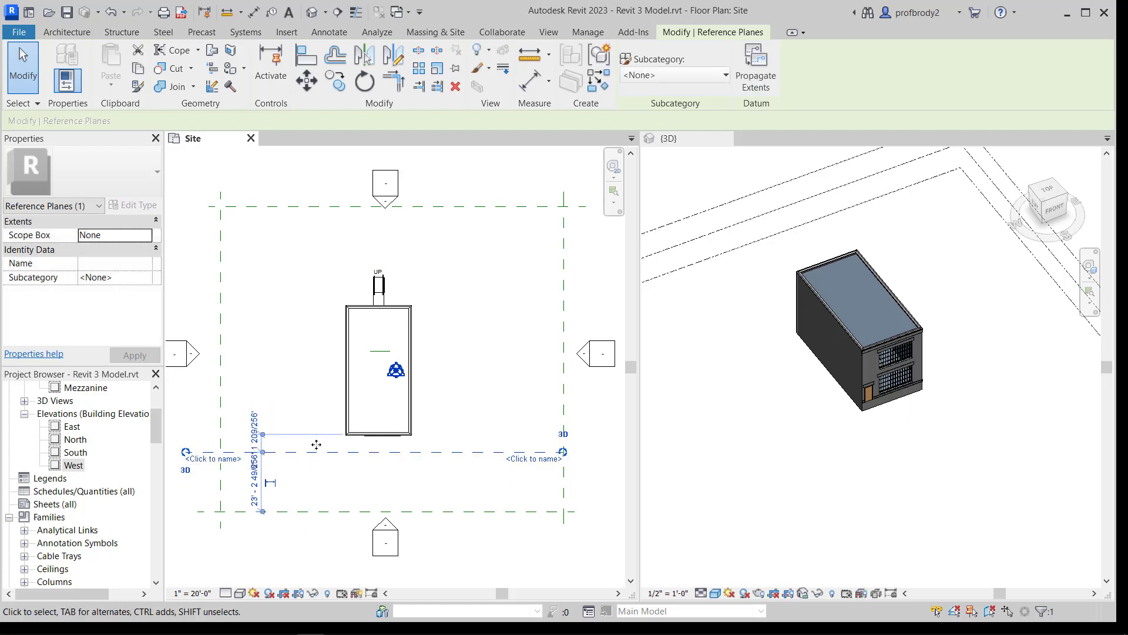
left_click(389, 489)
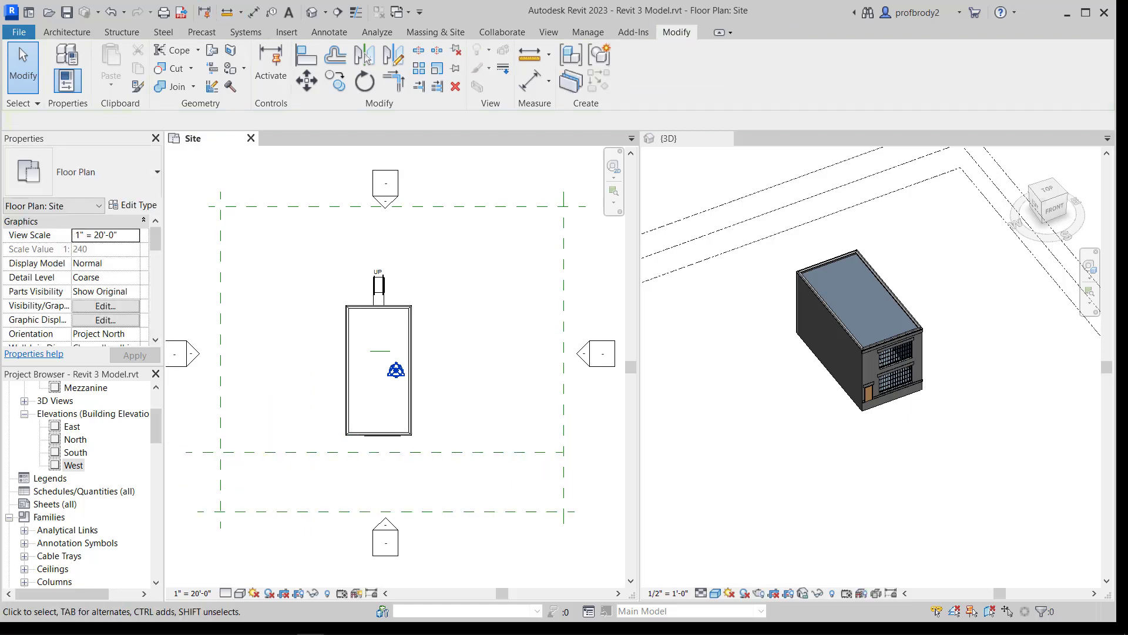
Step: Examine the project base point's shared site coordinates and its Angle to True North setting
left_click(435, 32)
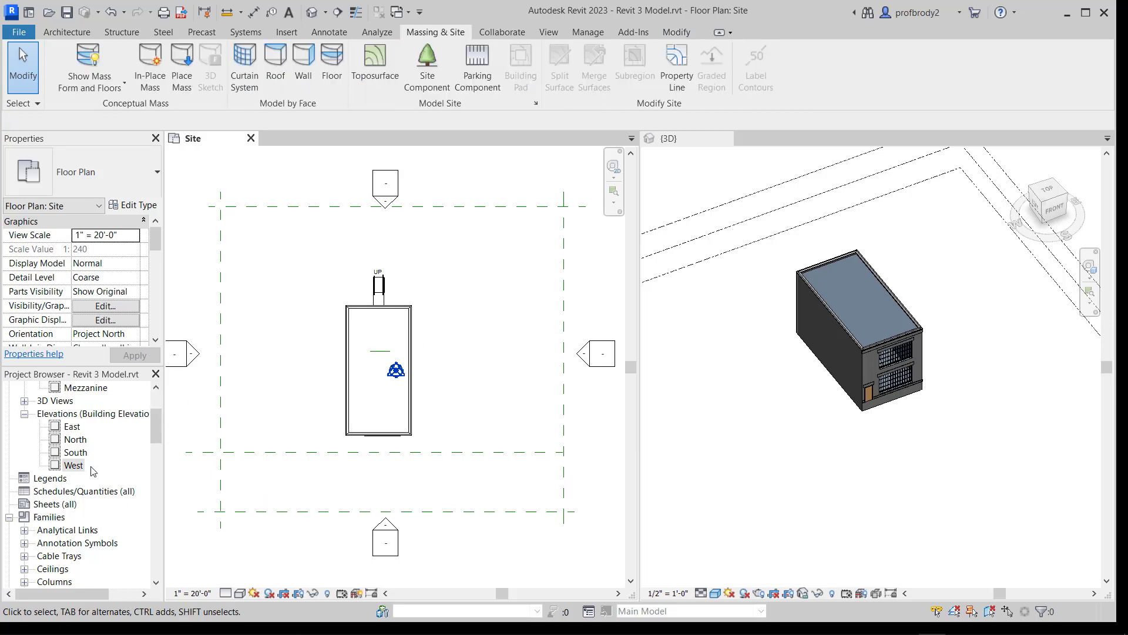
scroll(87, 426, "up", 2)
scroll(91, 431, "up", 1)
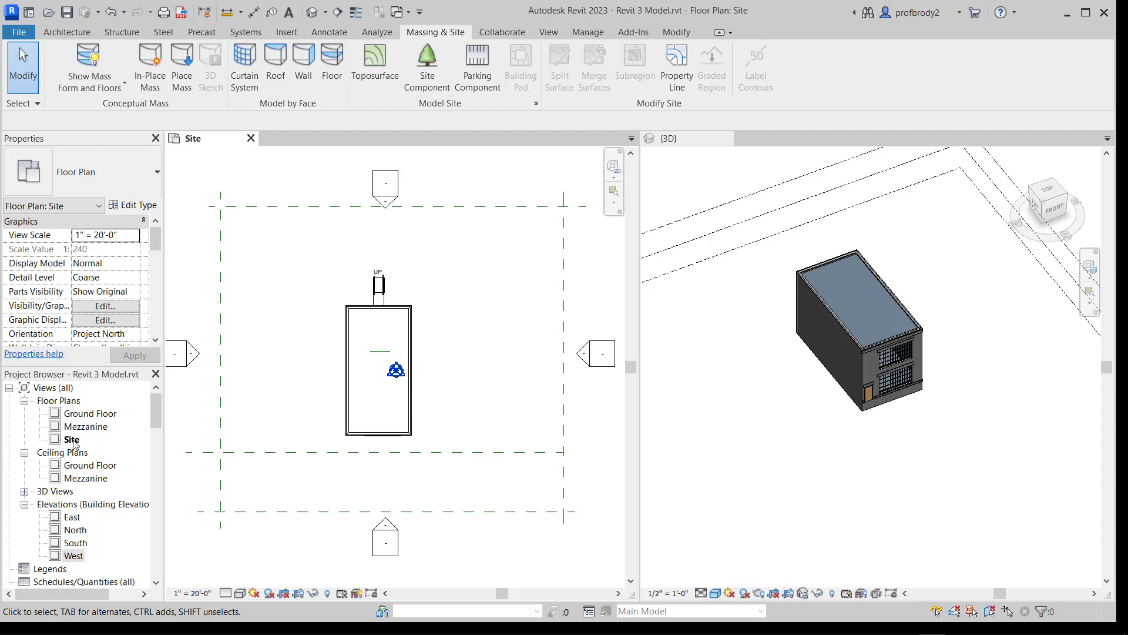
left_click(398, 373)
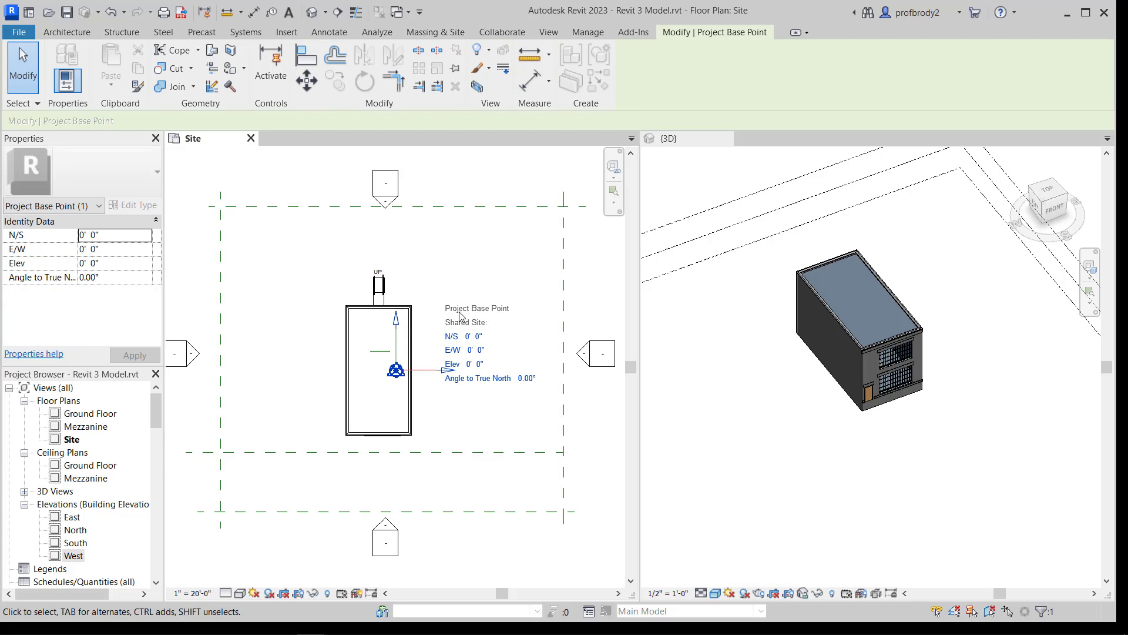
left_click(525, 378)
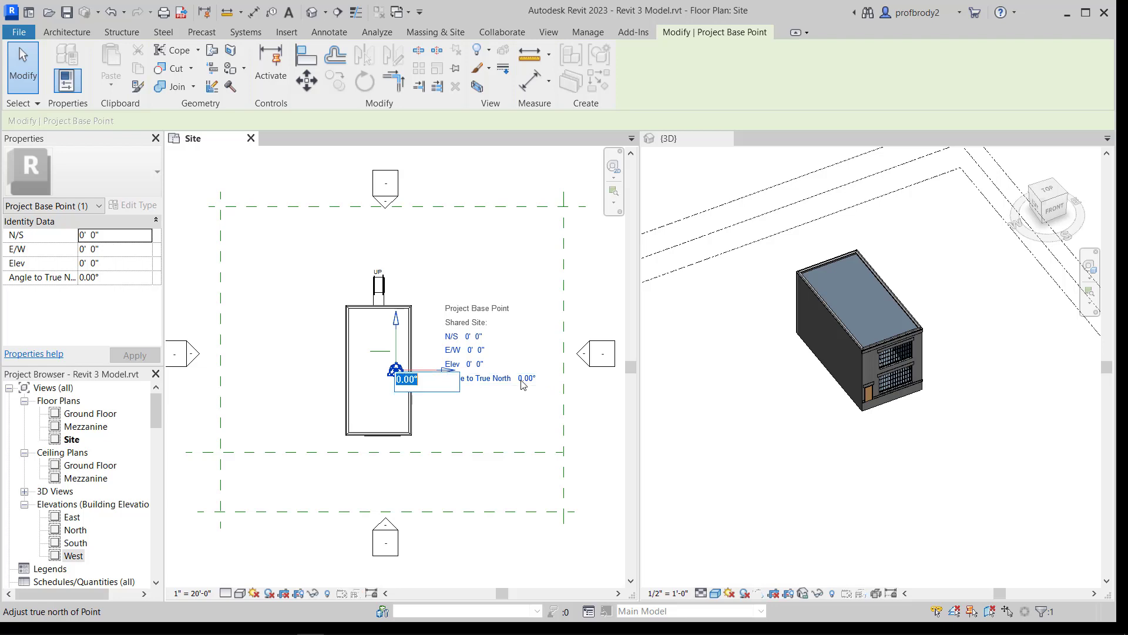
key("Return")
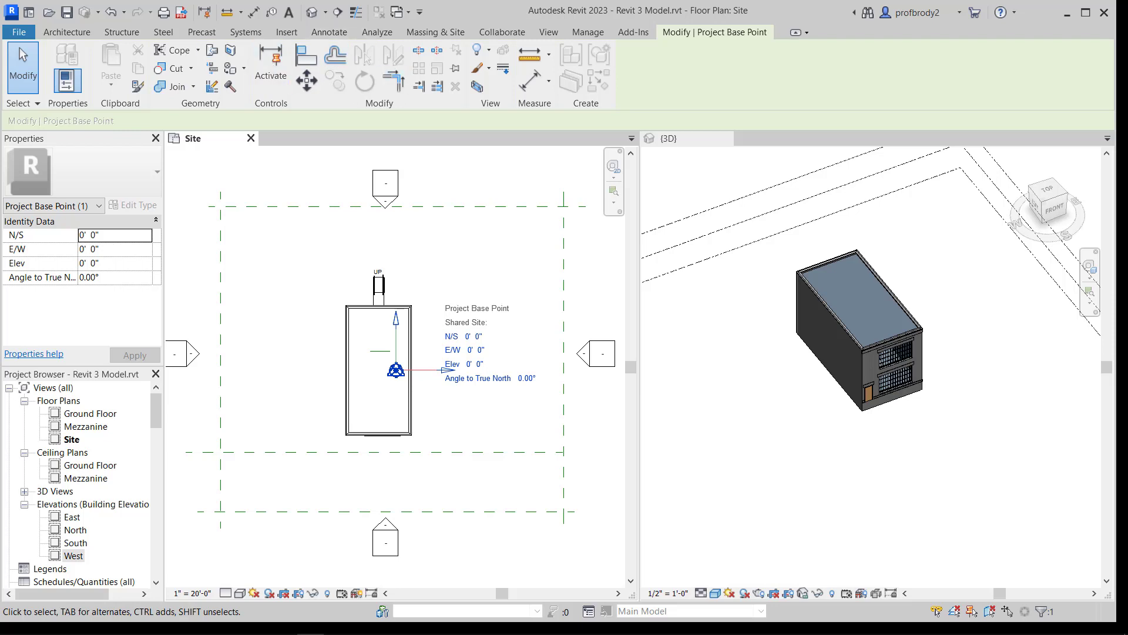
Step: Start a toposurface and place four points at absolute elevation 0' on the outer corner intersections of the reference planes
left_click(436, 32)
left_click(385, 61)
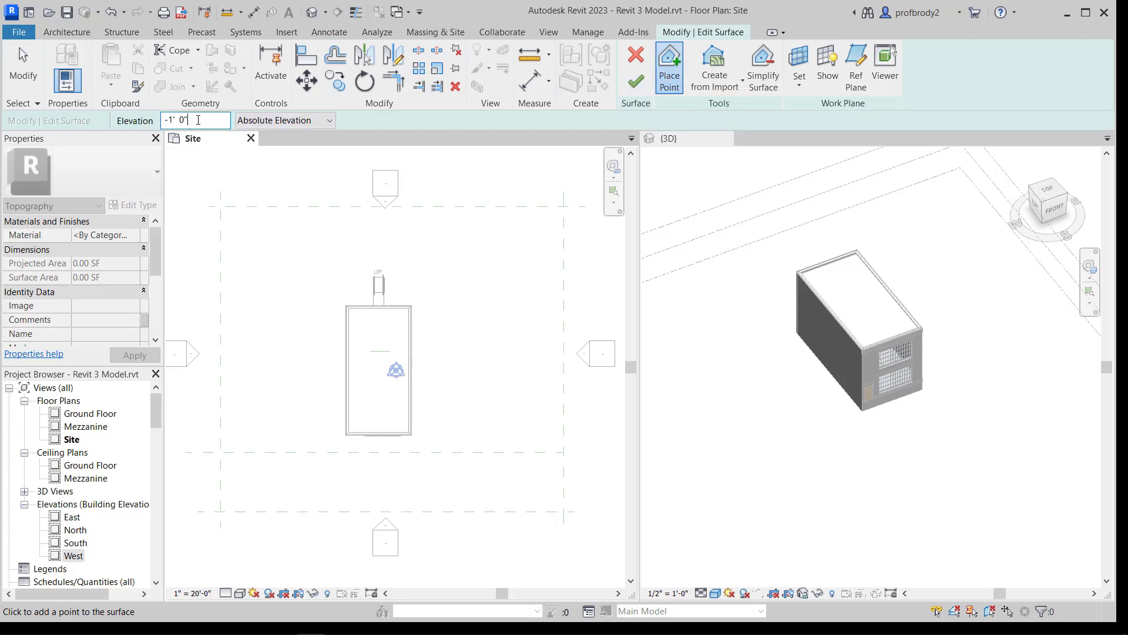
left_click_drag(197, 120, 165, 121)
type("0")
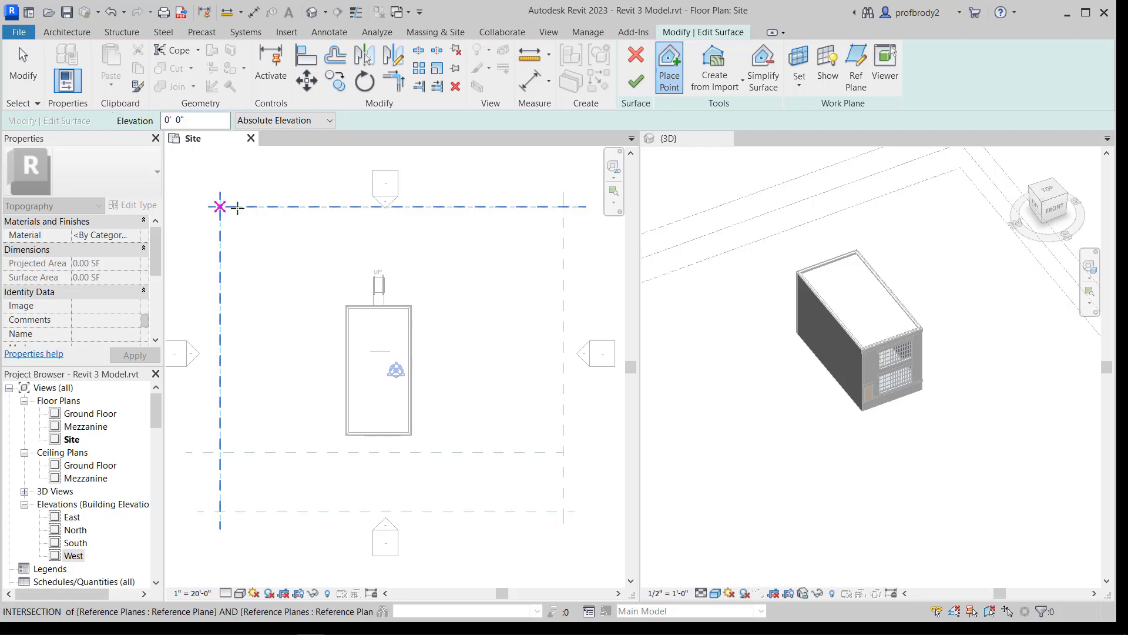
left_click(220, 207)
left_click(564, 207)
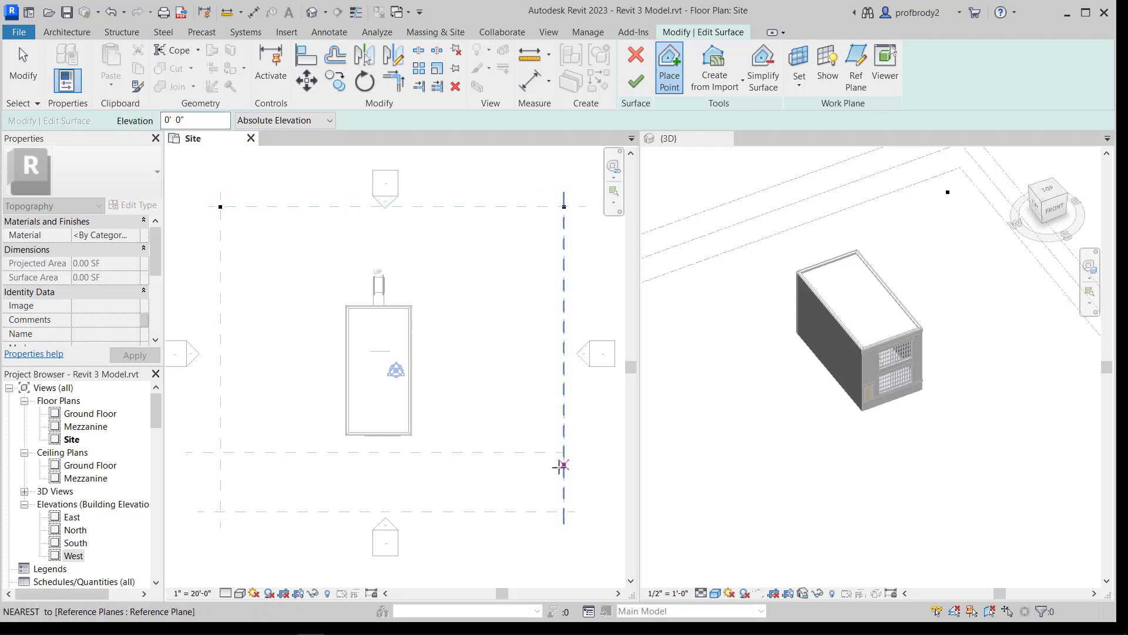
left_click(564, 512)
left_click(220, 512)
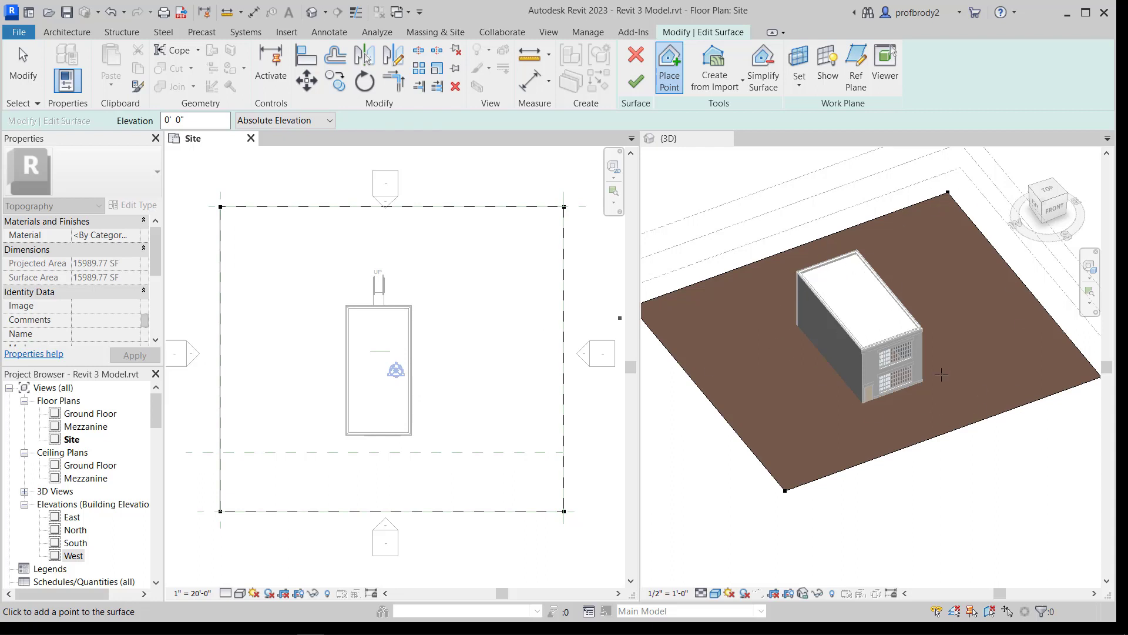
Step: Set the elevation of all four toposurface boundary points to -2'
left_click(23, 68)
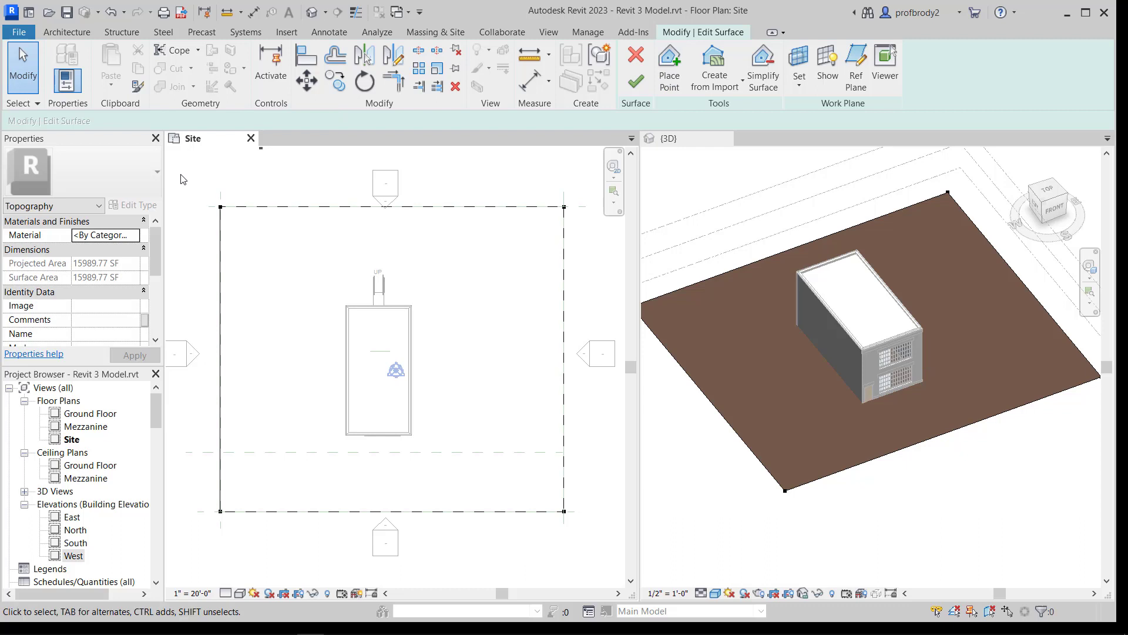
left_click_drag(183, 171, 595, 535)
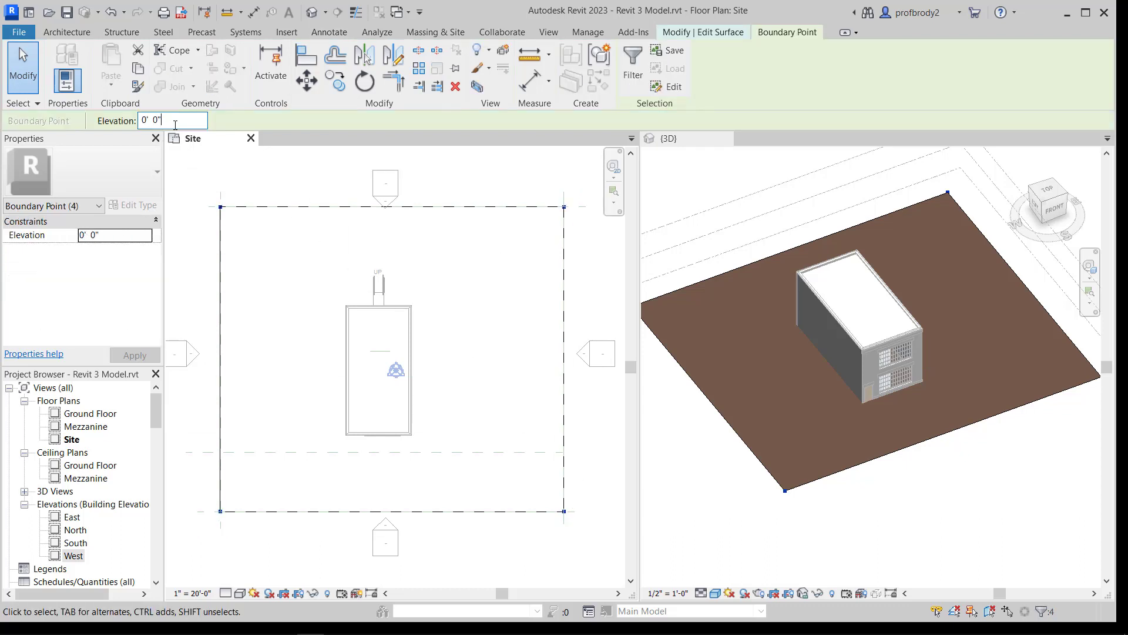
left_click(143, 120)
type("-2")
key("Return")
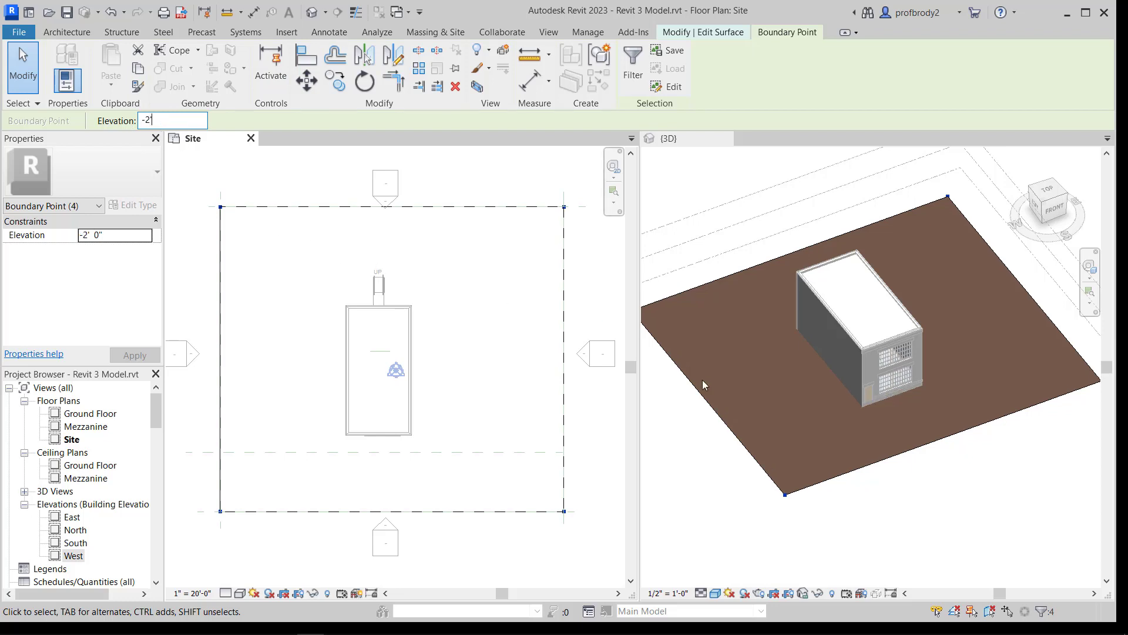
left_click(603, 499)
left_click(753, 479)
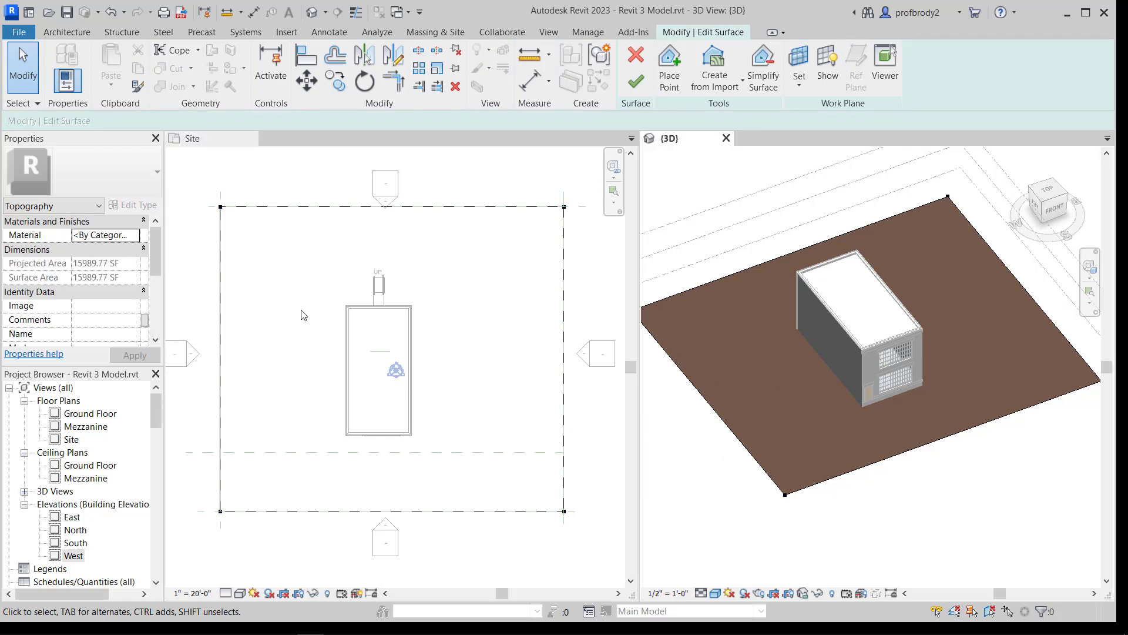
Step: Place four toposurface points at absolute elevation -1' on the two vertical reference planes, one near each corner of the site
left_click(671, 75)
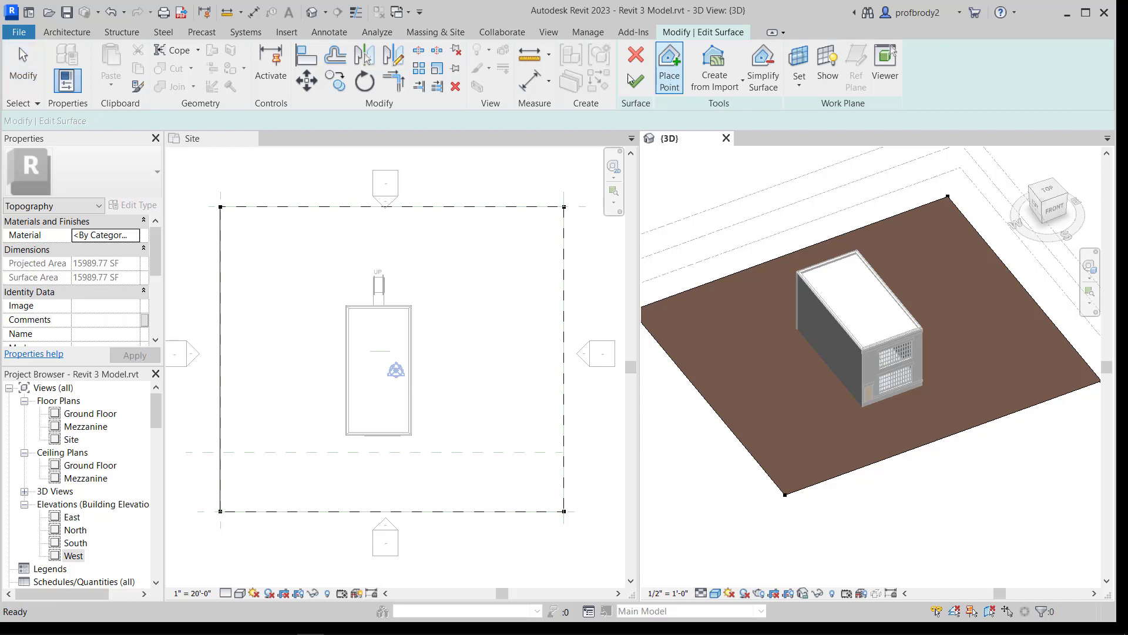
left_click(194, 120)
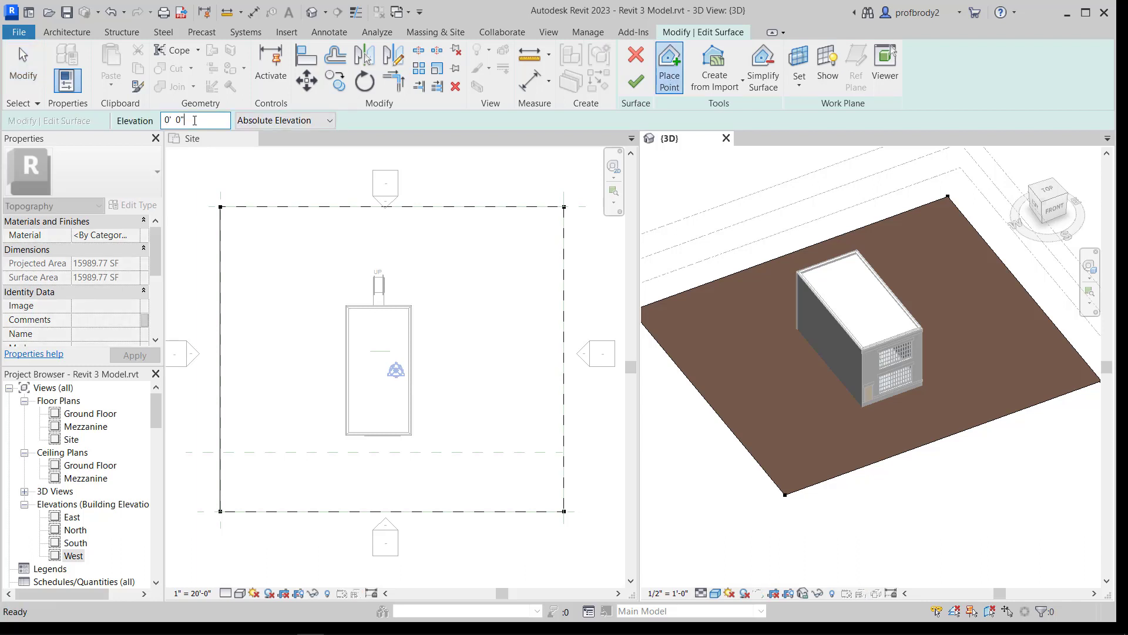
left_click_drag(194, 121, 159, 127)
type("1")
left_click(555, 272)
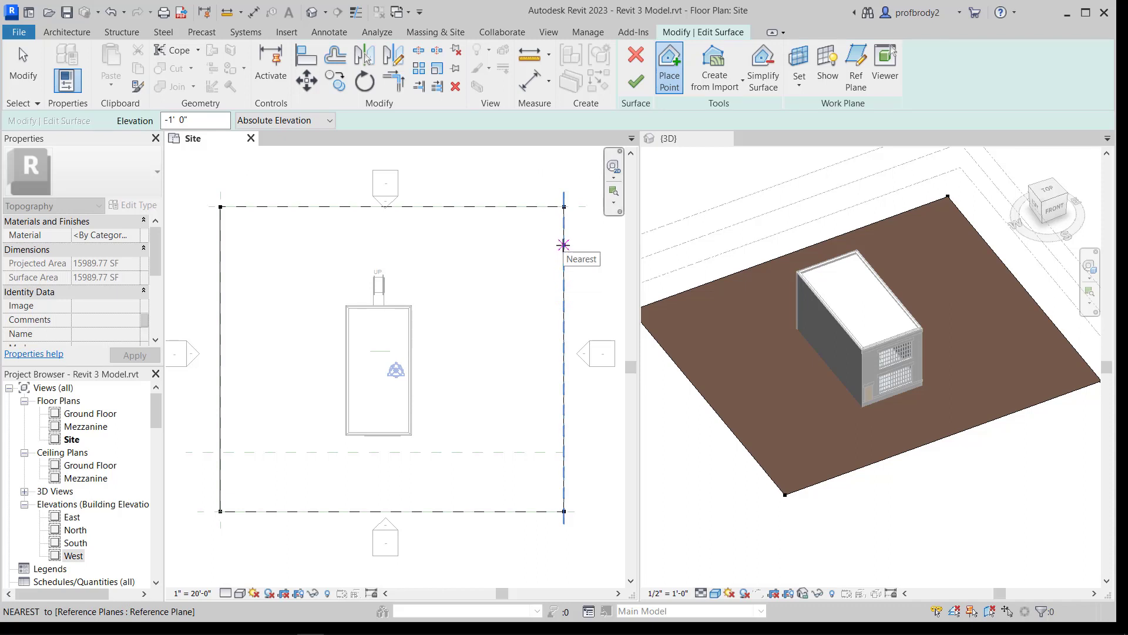
left_click(563, 246)
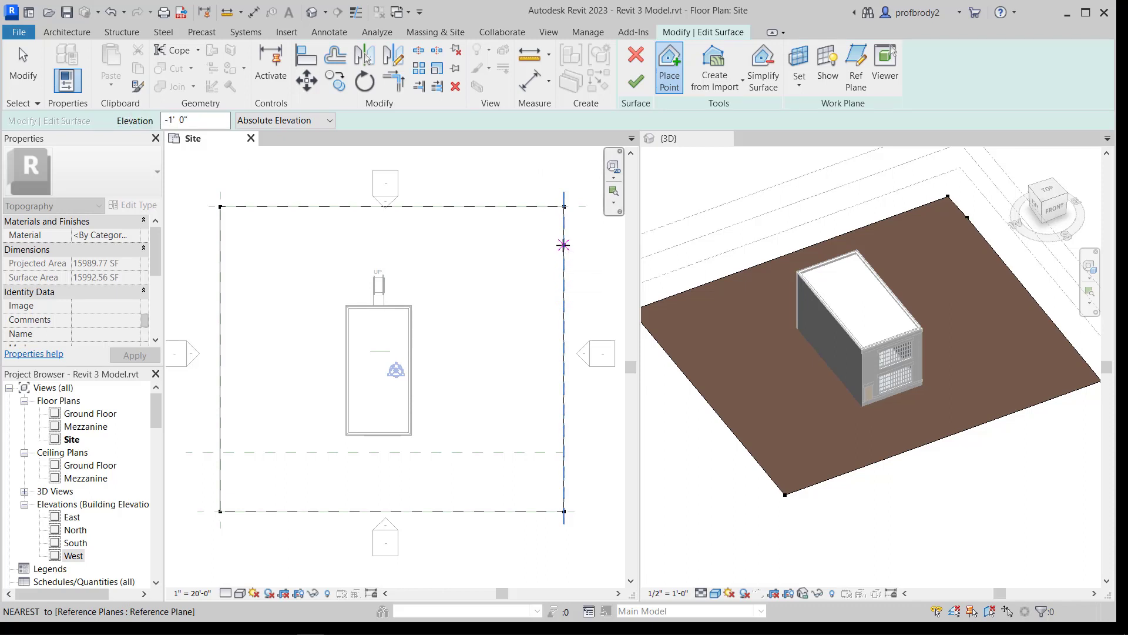
left_click(220, 243)
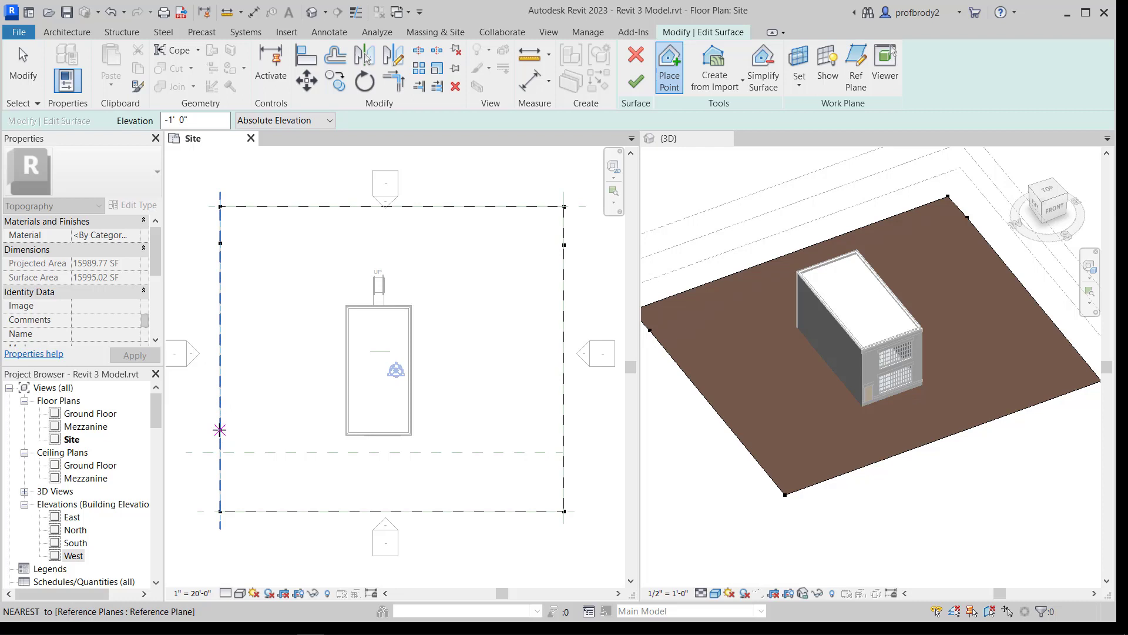
left_click(221, 460)
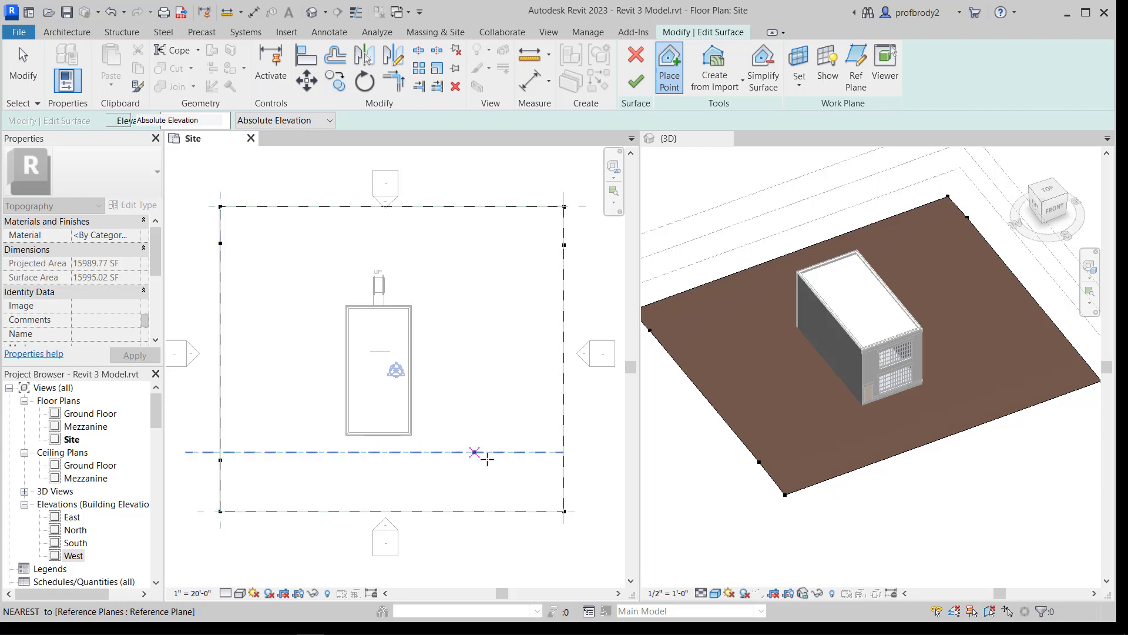
left_click(563, 462)
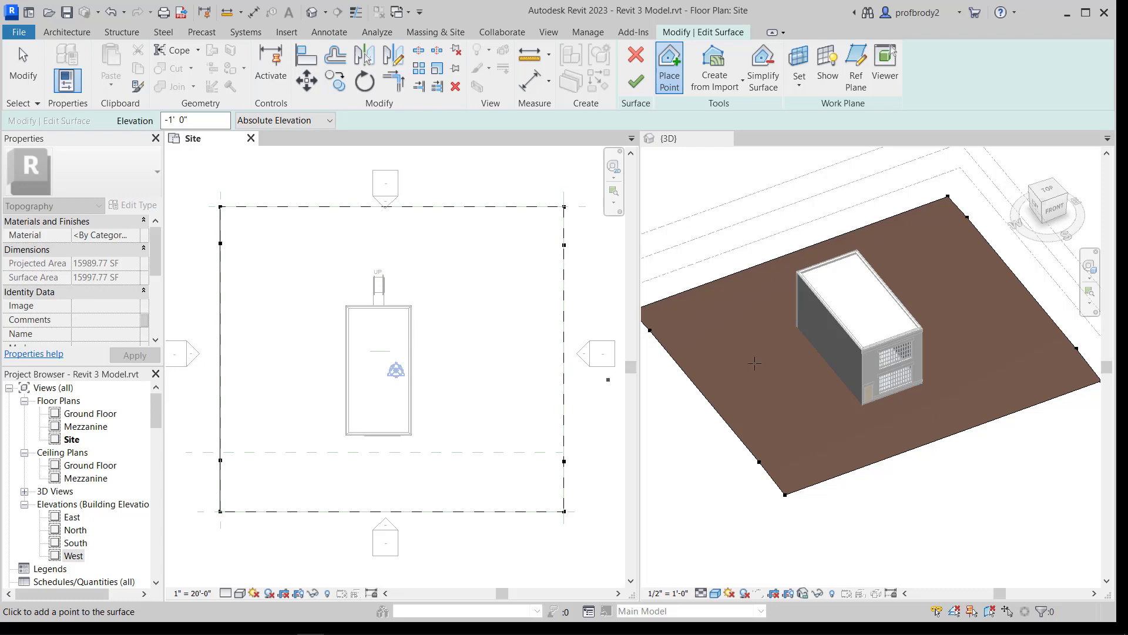
scroll(939, 445, "up", 1)
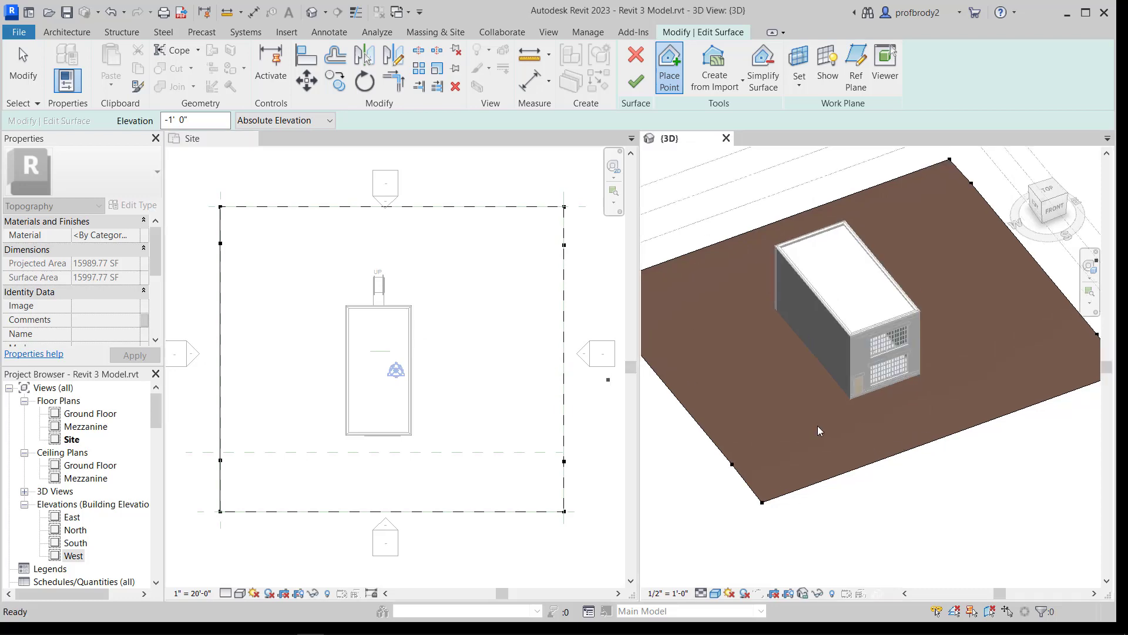
middle_click_drag(813, 353, 854, 343, "shift")
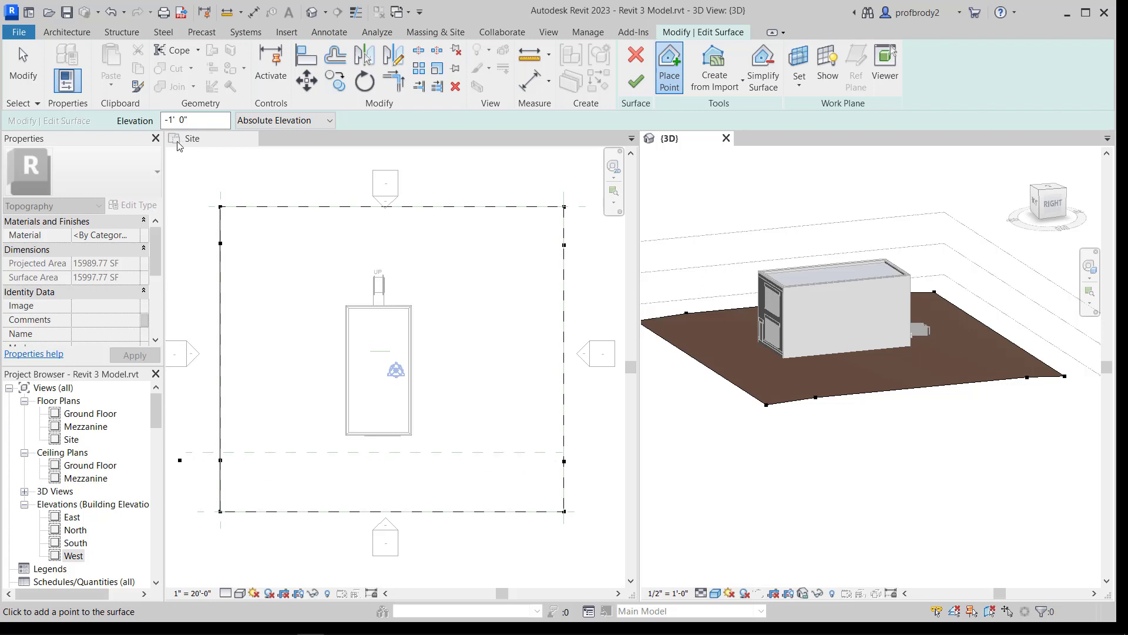
key("Escape")
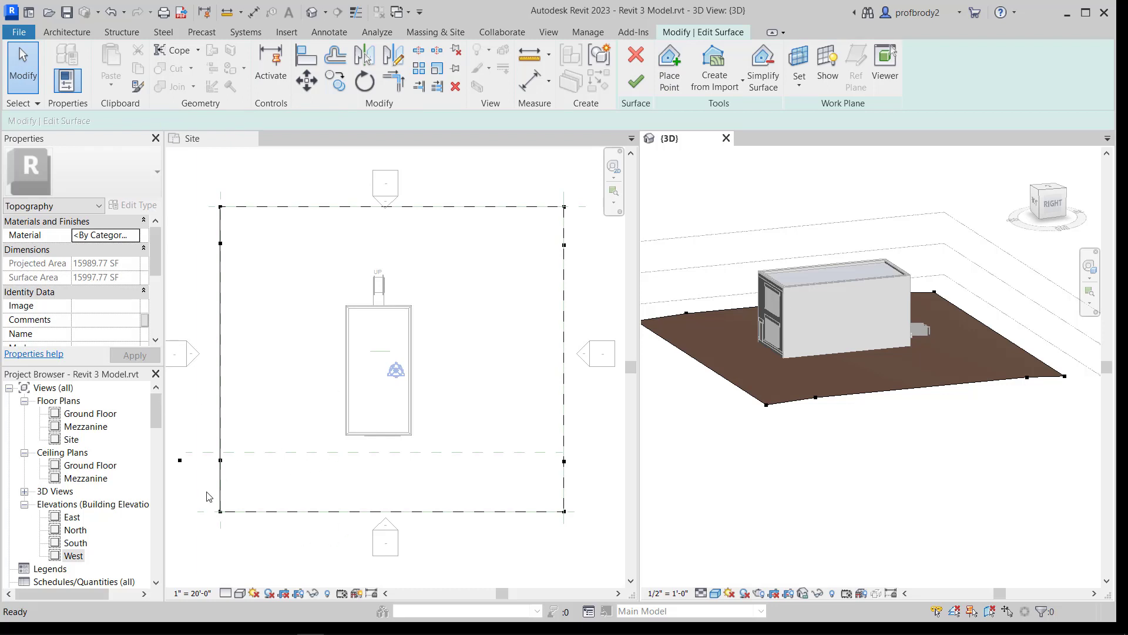
Step: Set the elevation of the two front corner boundary points to -1'
left_click(394, 516)
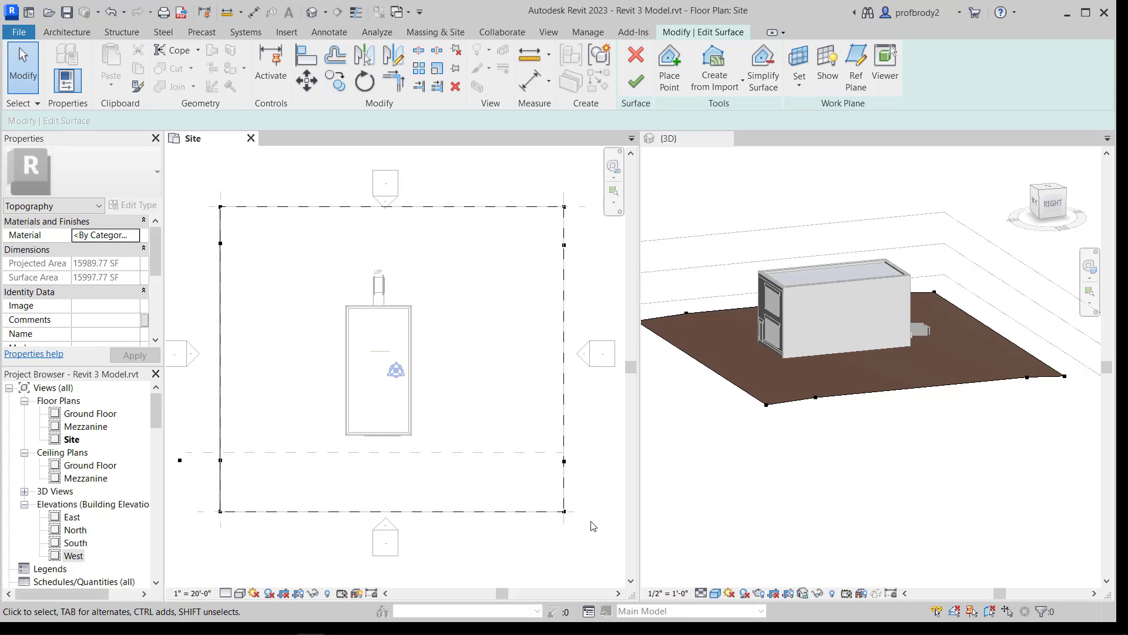
left_click_drag(192, 487, 600, 536)
left_click(150, 121)
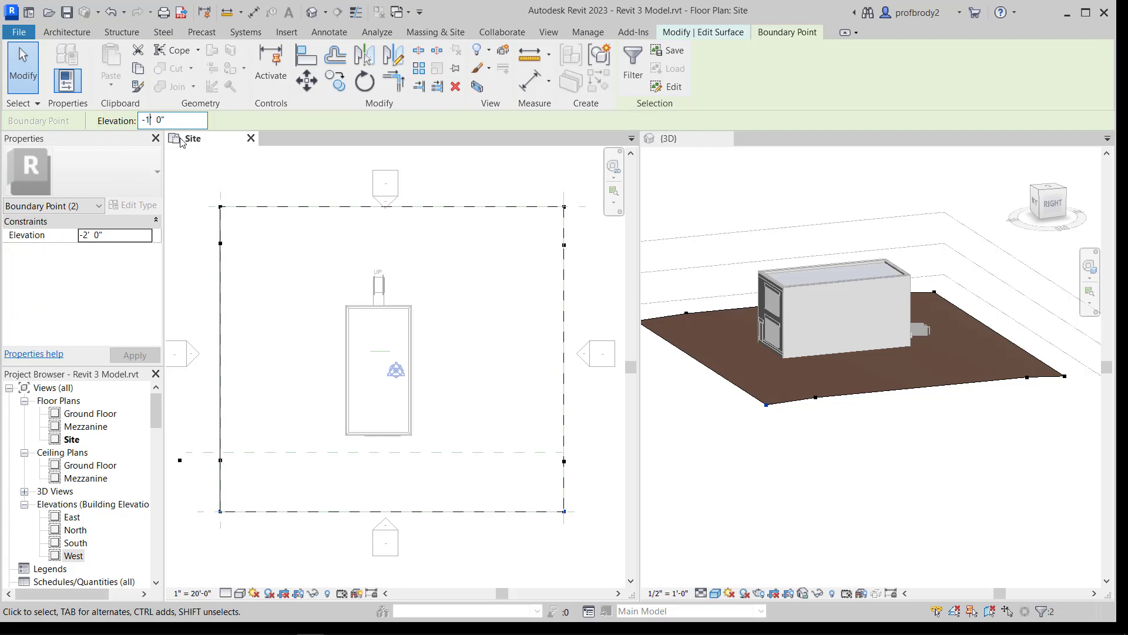
key("Return")
left_click(211, 415)
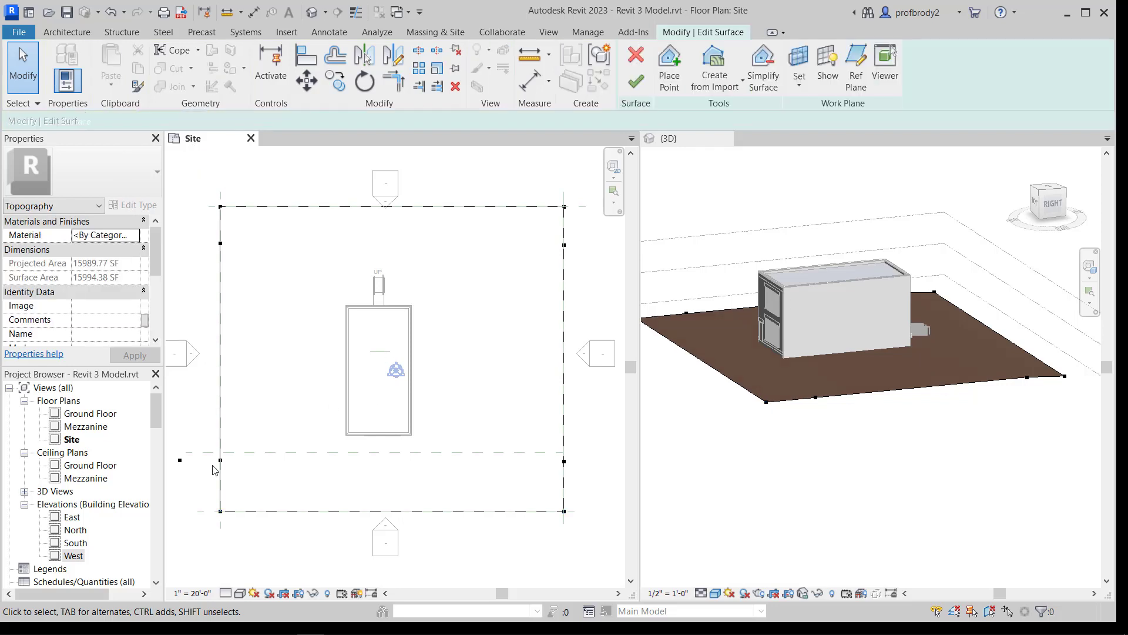
Step: Place a surface point at absolute elevation -6" on the west reference plane, just on the building side of the front -1' point
scroll(264, 468, "up", 2)
scroll(230, 476, "up", 1)
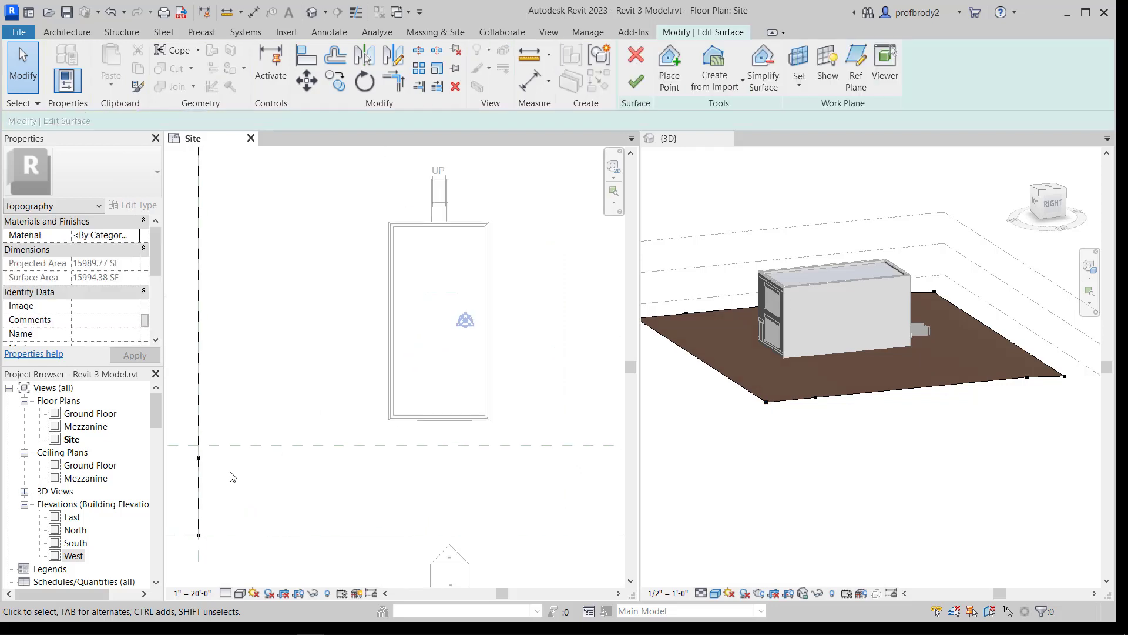
scroll(216, 473, "up", 3)
middle_click_drag(242, 473, 337, 483)
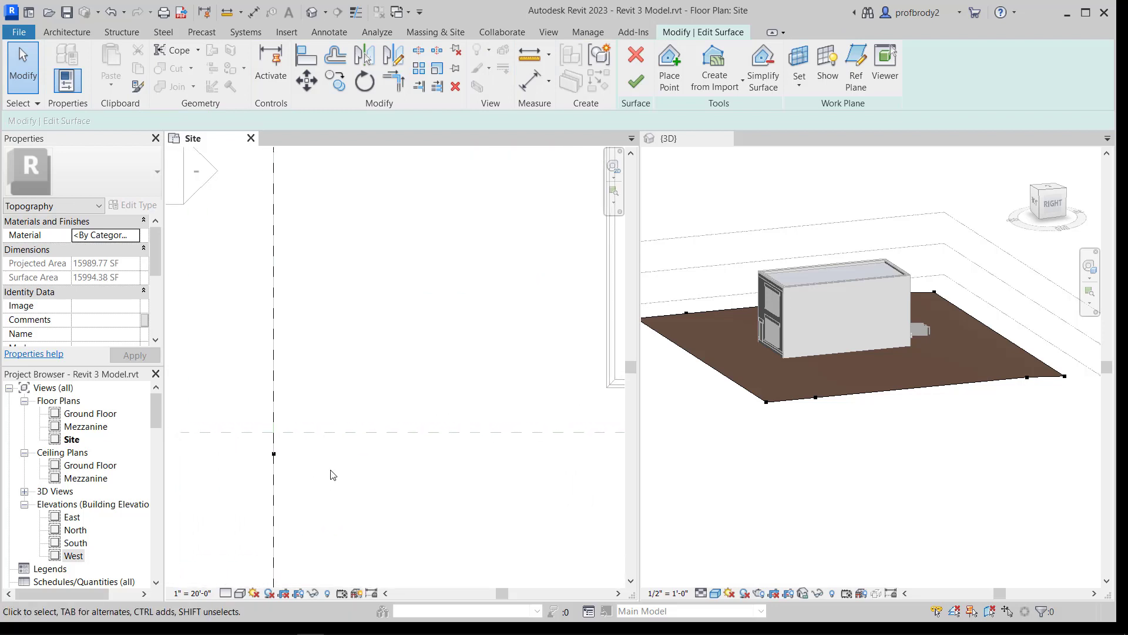
scroll(321, 468, "up", 1)
scroll(321, 472, "up", 2)
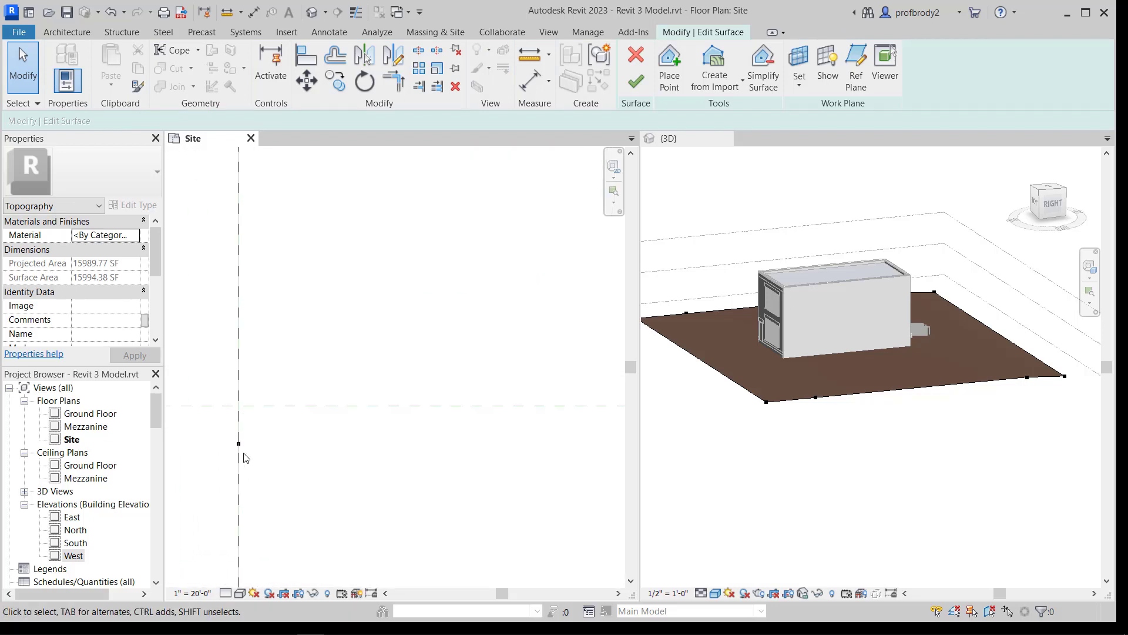
scroll(240, 450, "up", 3)
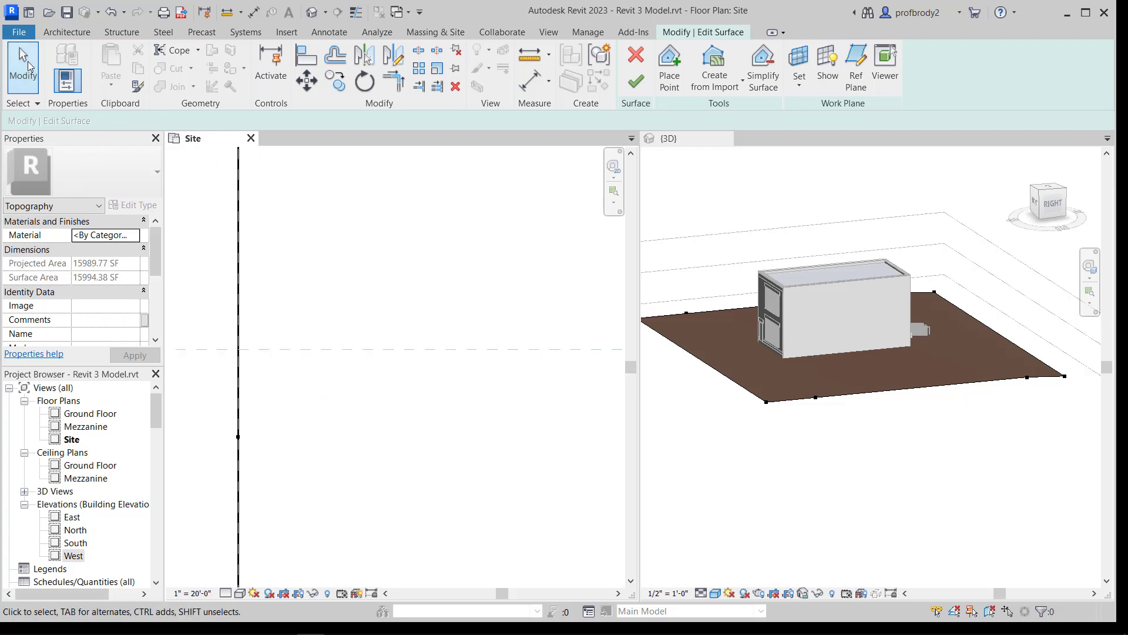
left_click(670, 68)
double_click(190, 119)
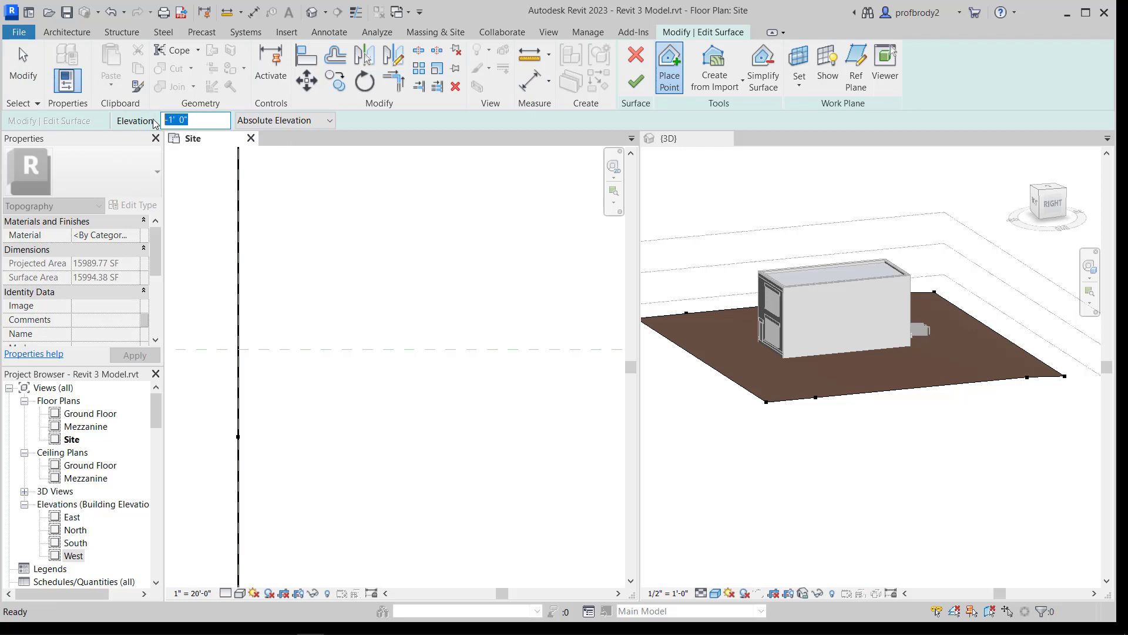
type("-6")
key("Return")
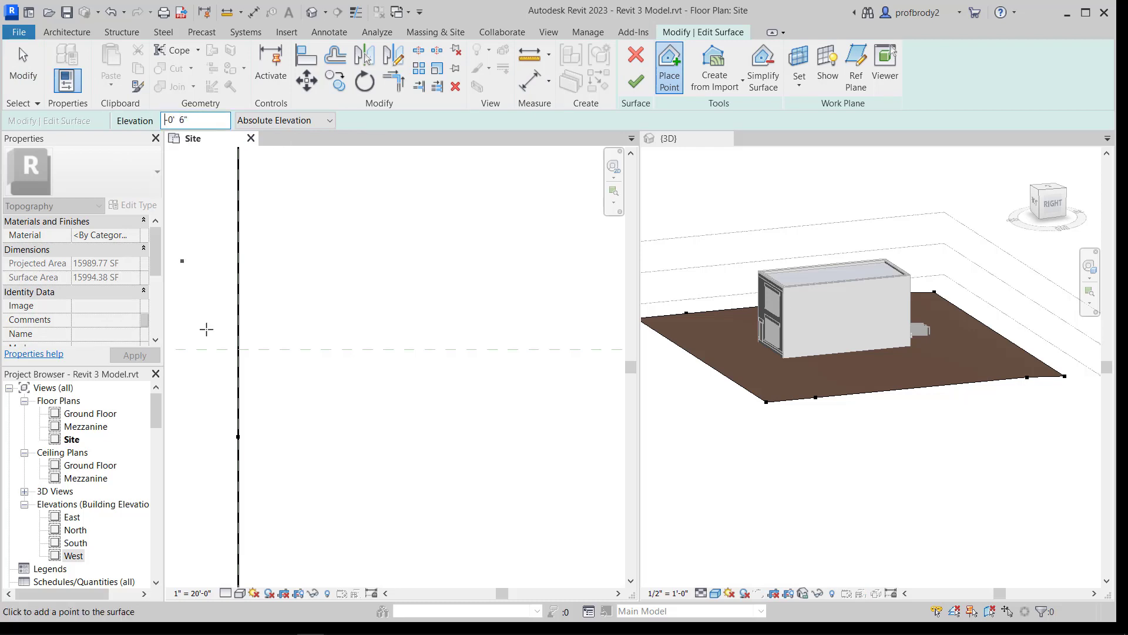
left_click(237, 434)
Step: Place a matching -6" surface point on the east reference plane, just on the building side of its front -1' point
scroll(340, 448, "down", 4)
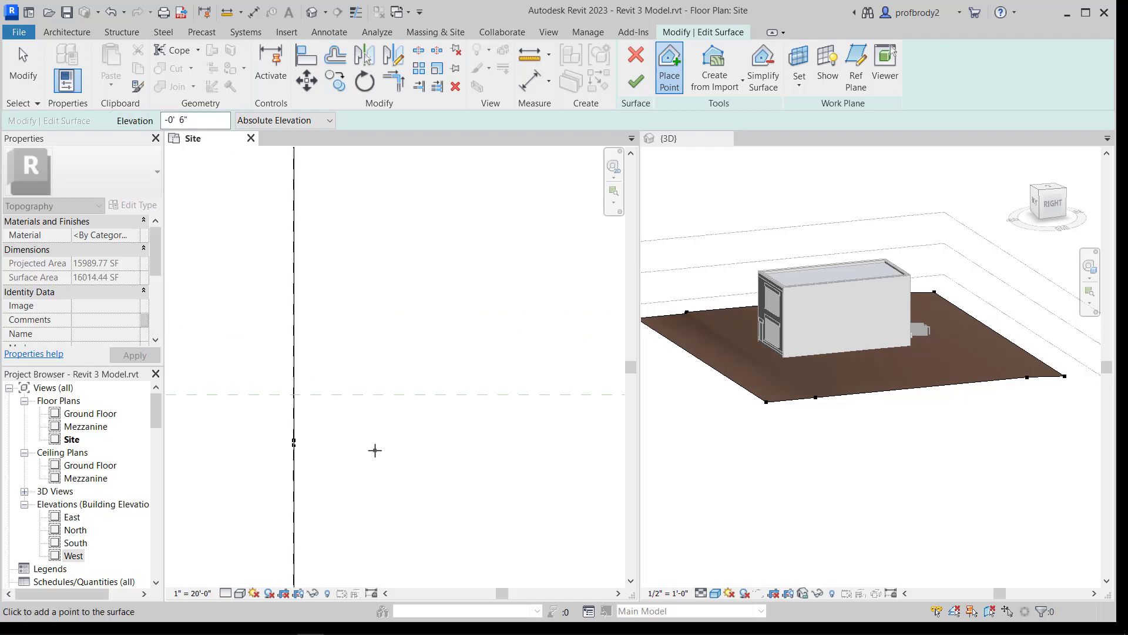
middle_click_drag(383, 454, 235, 457)
scroll(259, 448, "down", 1)
scroll(537, 458, "down", 1)
scroll(538, 457, "down", 1)
middle_click_drag(537, 458, 279, 471)
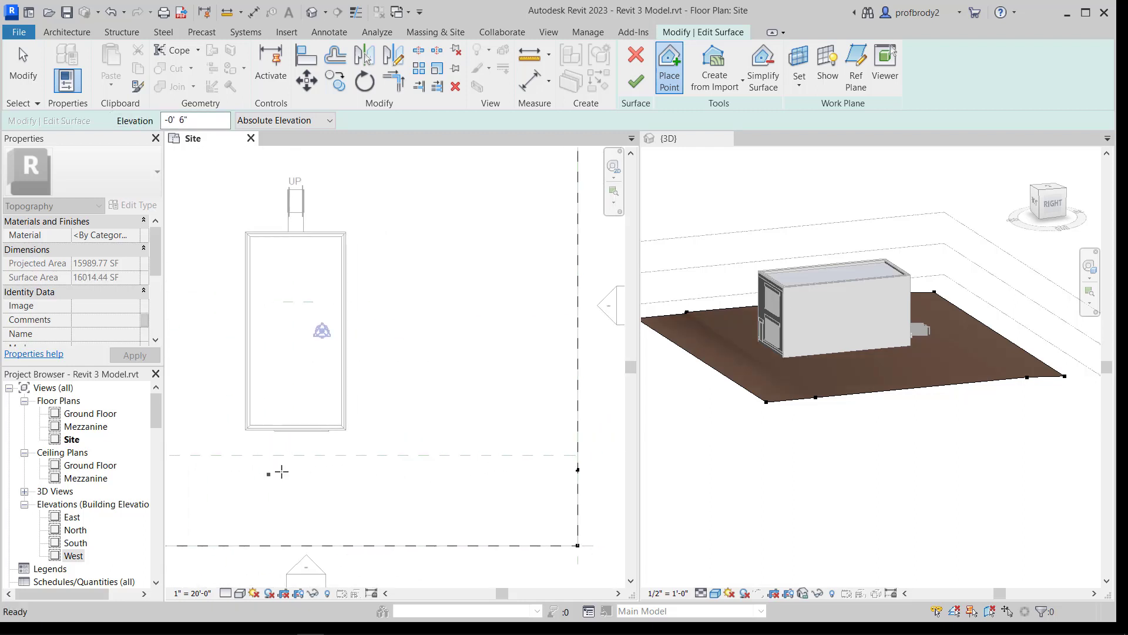
scroll(562, 471, "up", 10)
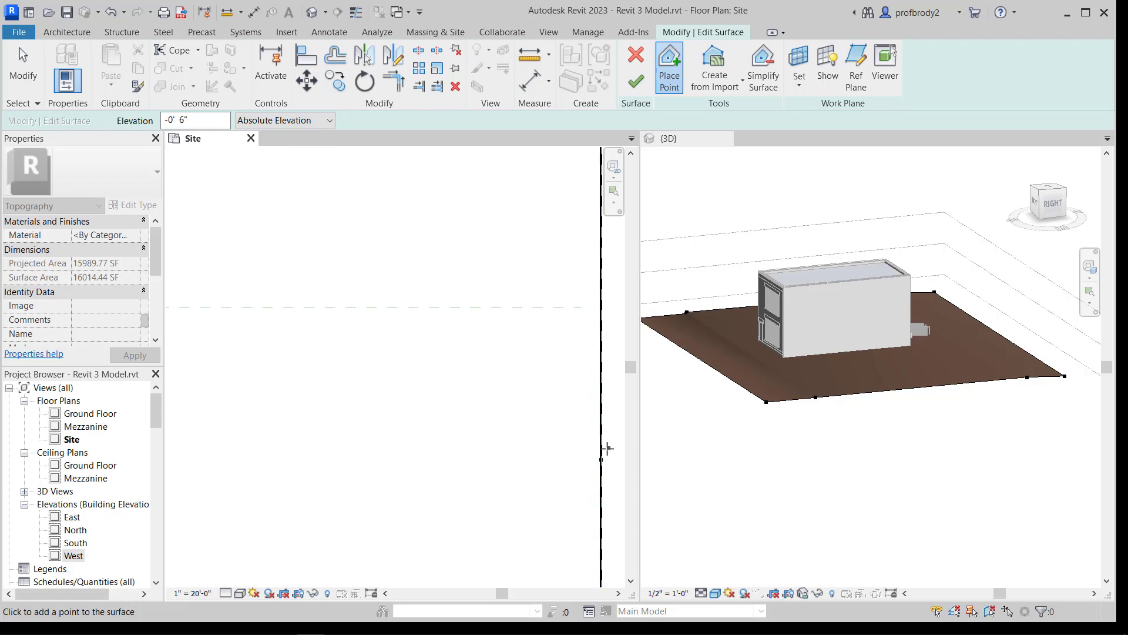
left_click(600, 450)
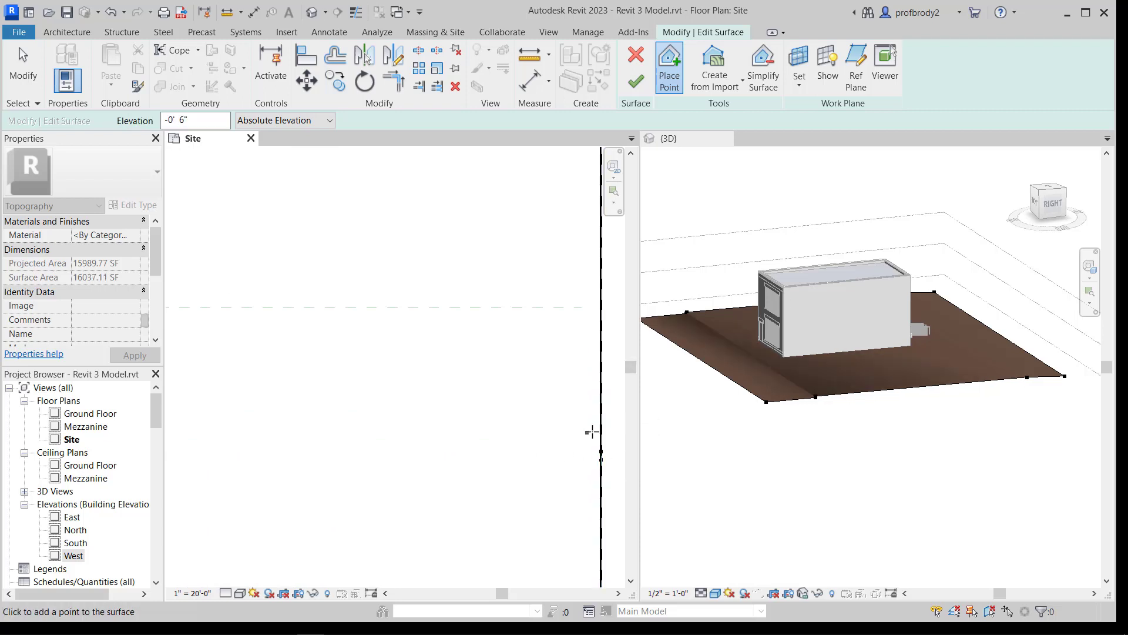
Step: Check the steep grade change in front of the building in 3D and finish the toposurface
scroll(776, 417, "up", 5)
scroll(796, 404, "up", 3)
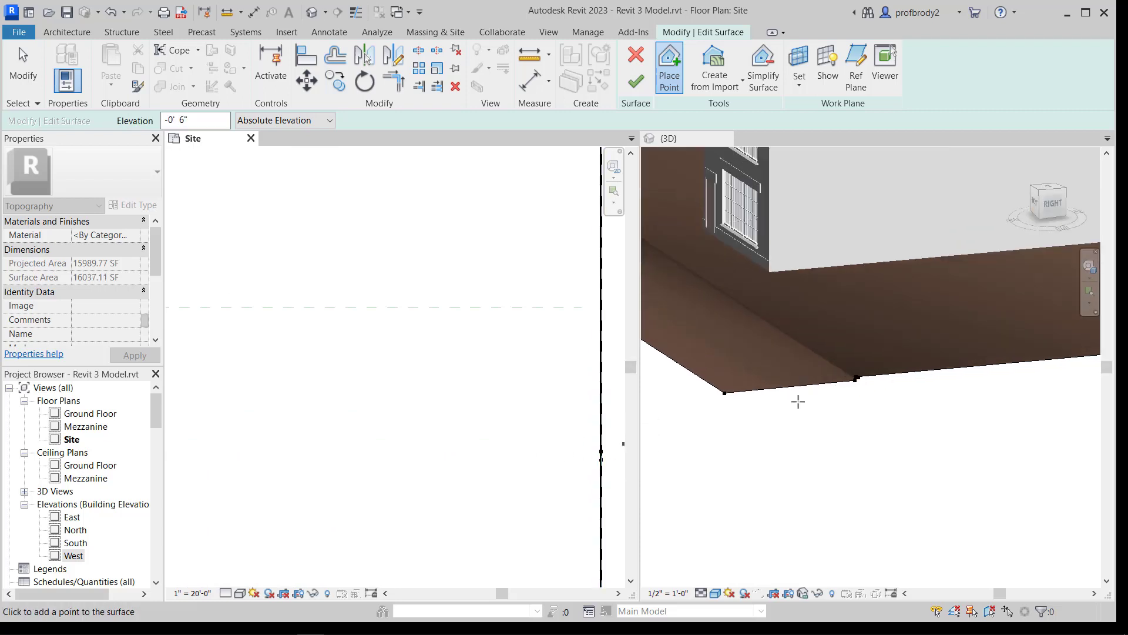
scroll(797, 400, "down", 6)
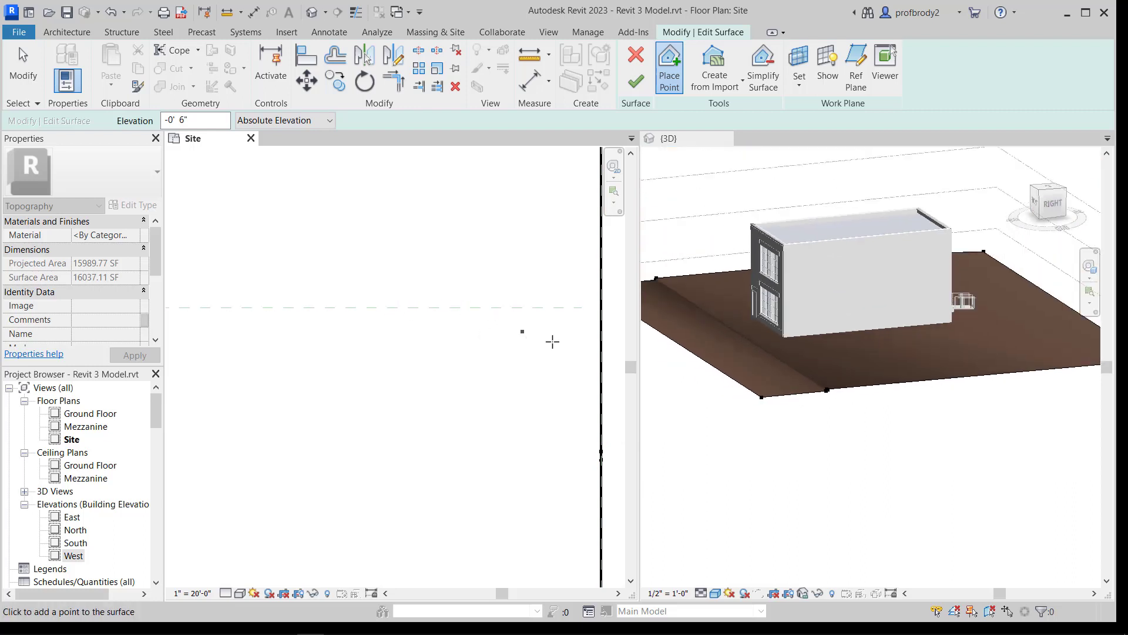
scroll(844, 304, "up", 2)
left_click(845, 303)
middle_click_drag(845, 303, 811, 350, "shift")
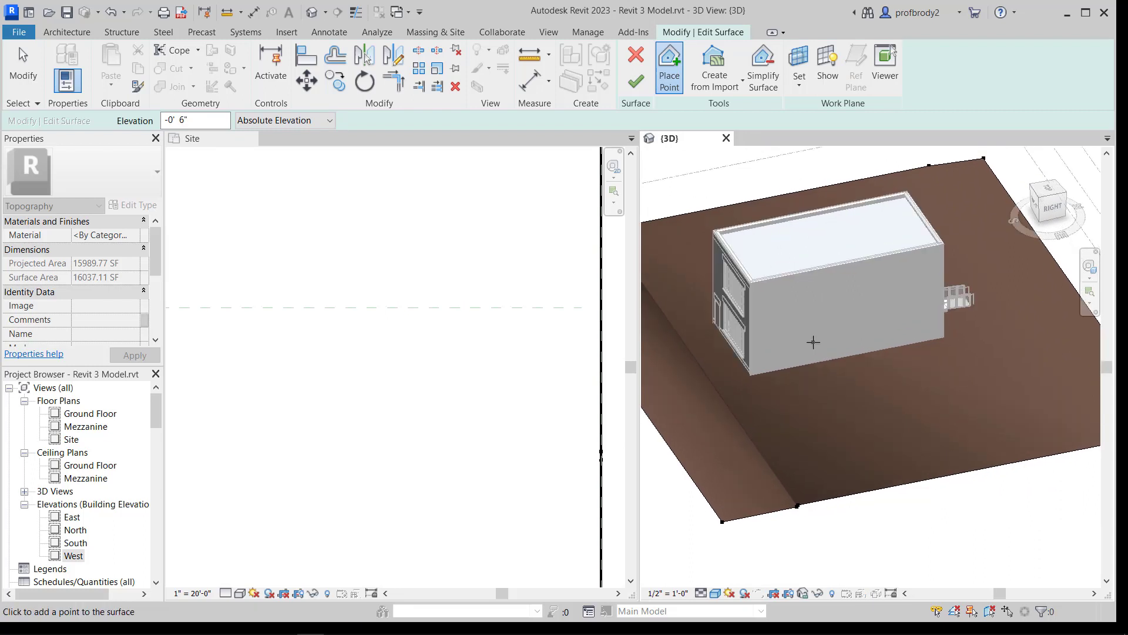
middle_click_drag(433, 335, 427, 442)
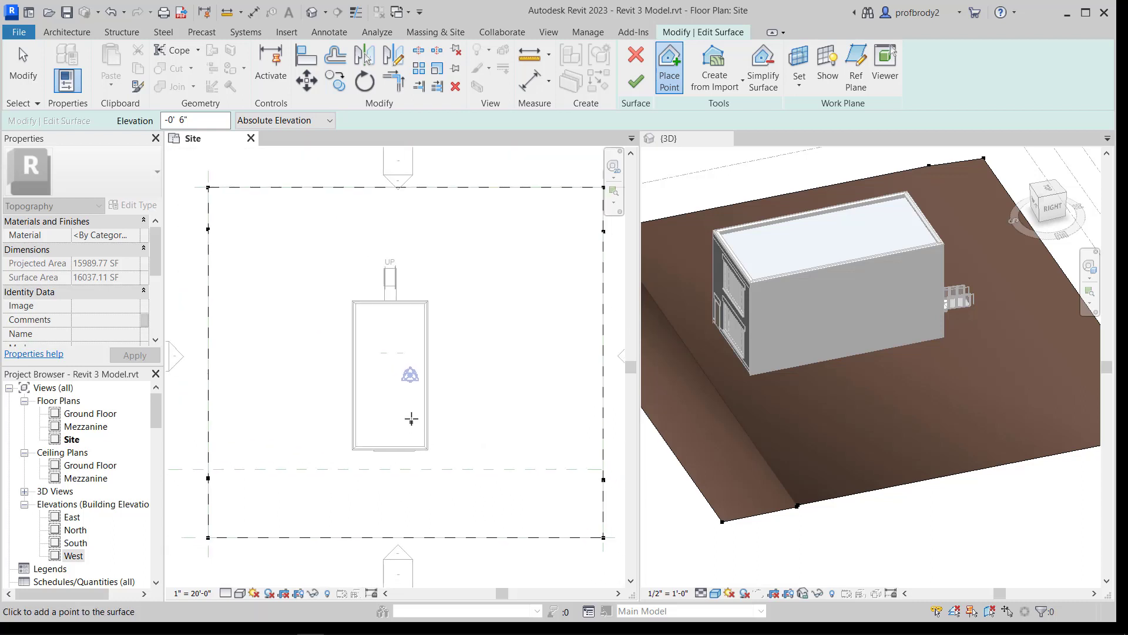
left_click(636, 81)
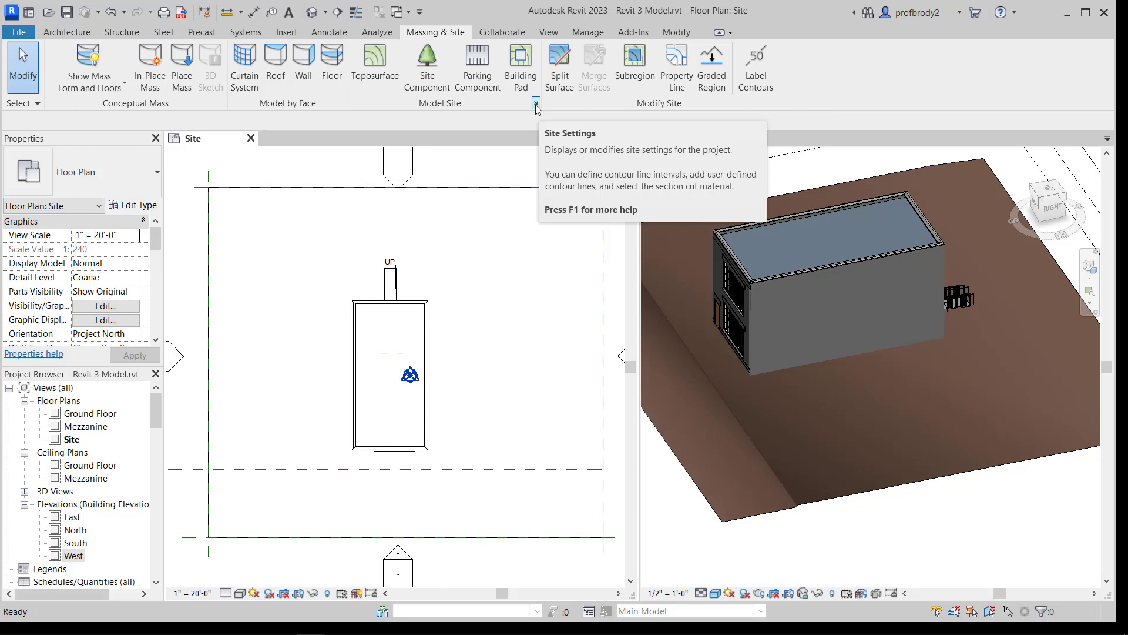
Step: In the Site Settings, make the additional contours start at -3' with a 3" increment, and apply the change
left_click(536, 104)
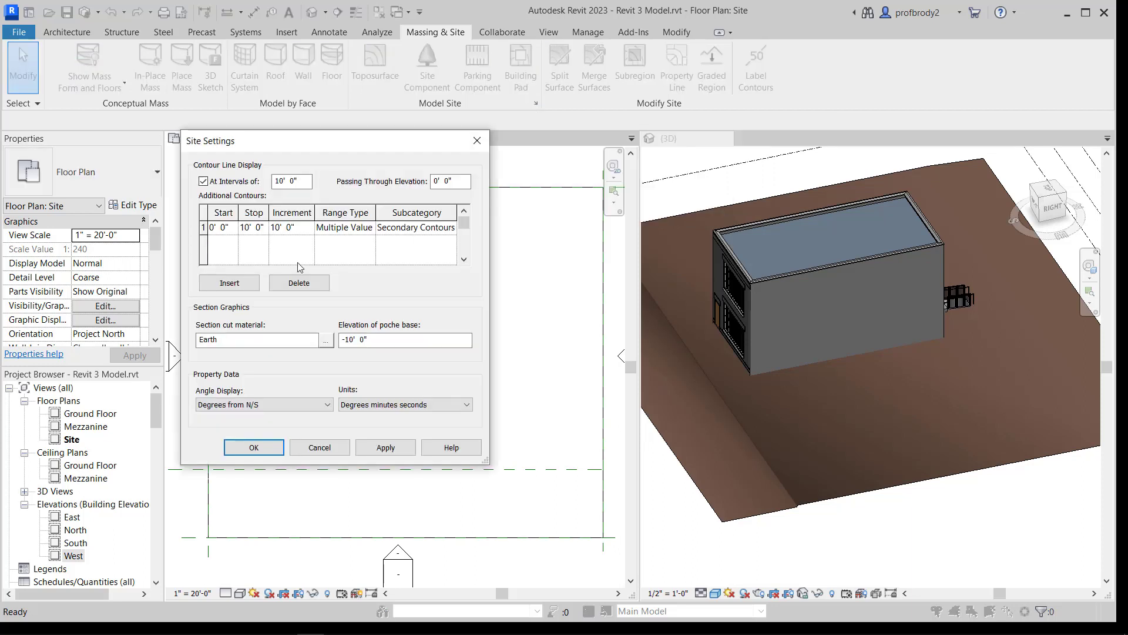
left_click(228, 227)
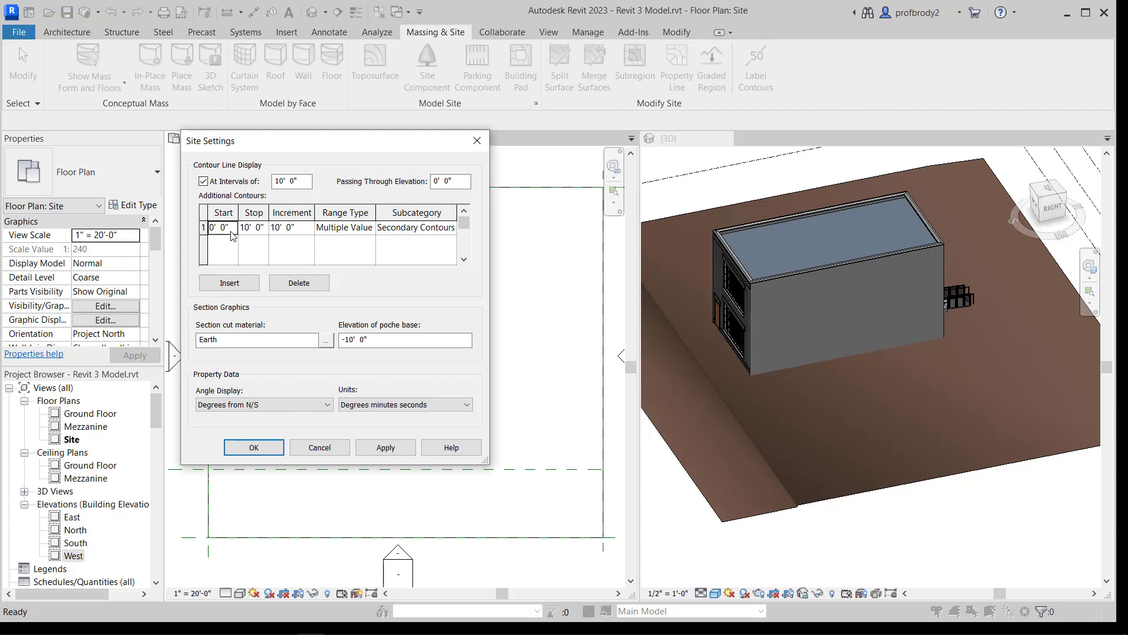
left_click_drag(229, 227, 209, 224)
type("-3")
key("Tab")
left_click(281, 230)
left_click_drag(298, 227, 272, 229)
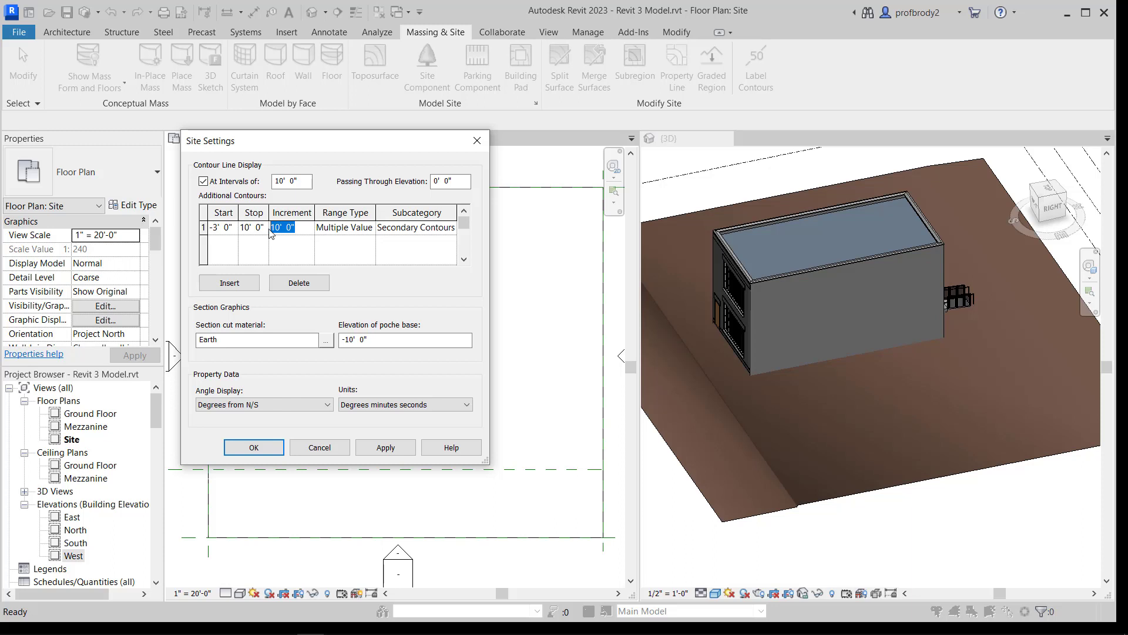
type("3")
key("Tab")
left_click(386, 447)
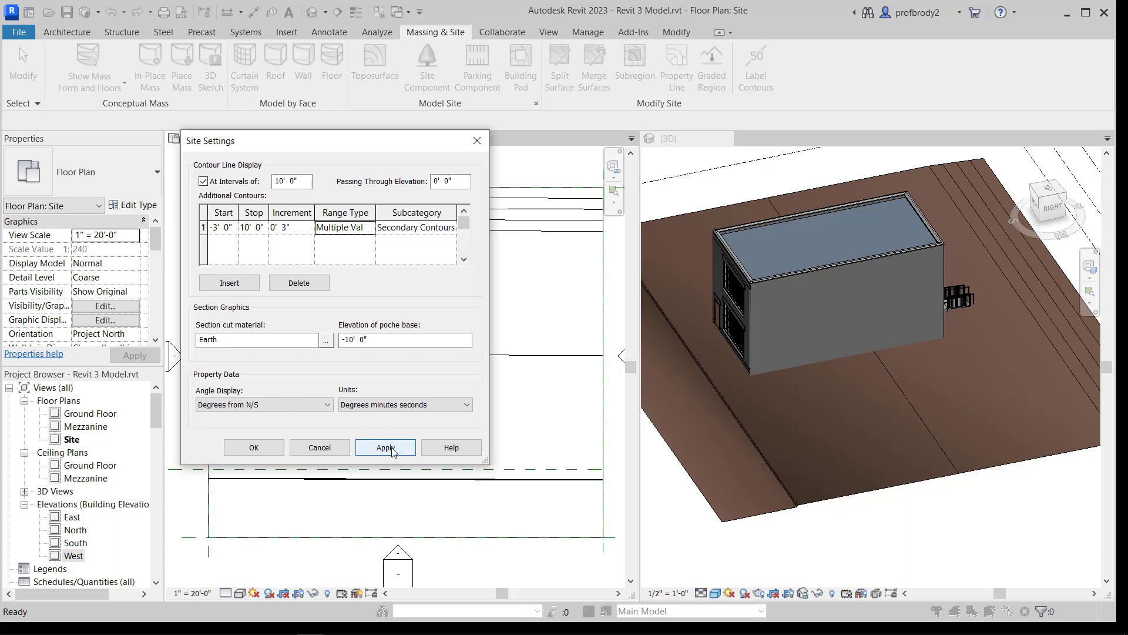
left_click(254, 447)
Step: Label the site contours along one straight north-south line crossing the whole site east of the building
scroll(473, 351, "down", 3)
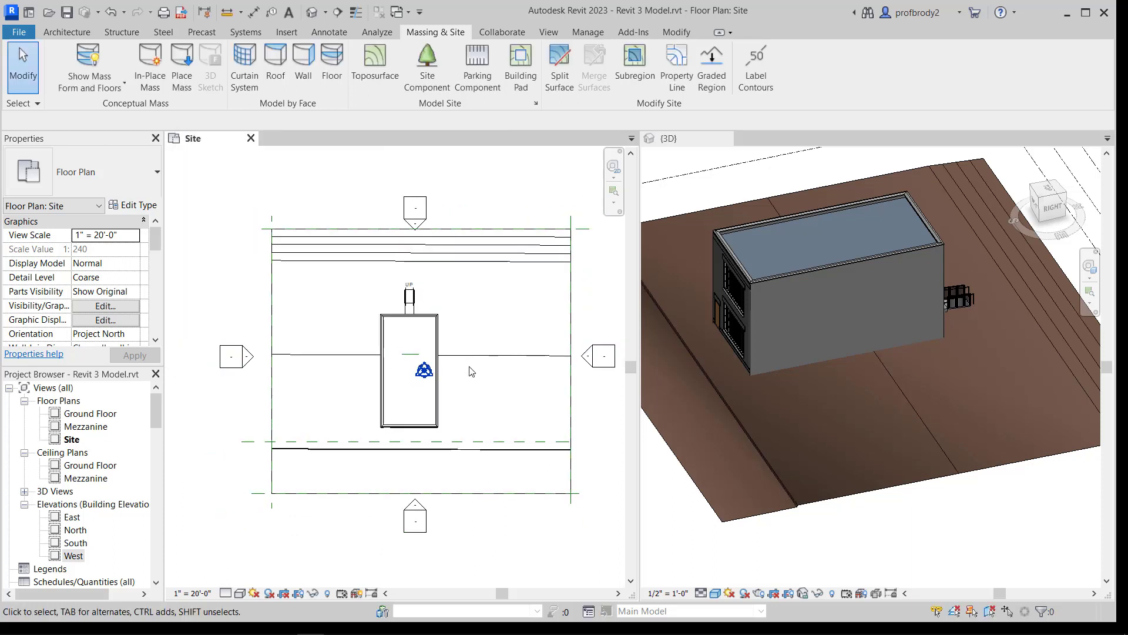
scroll(514, 390, "up", 1)
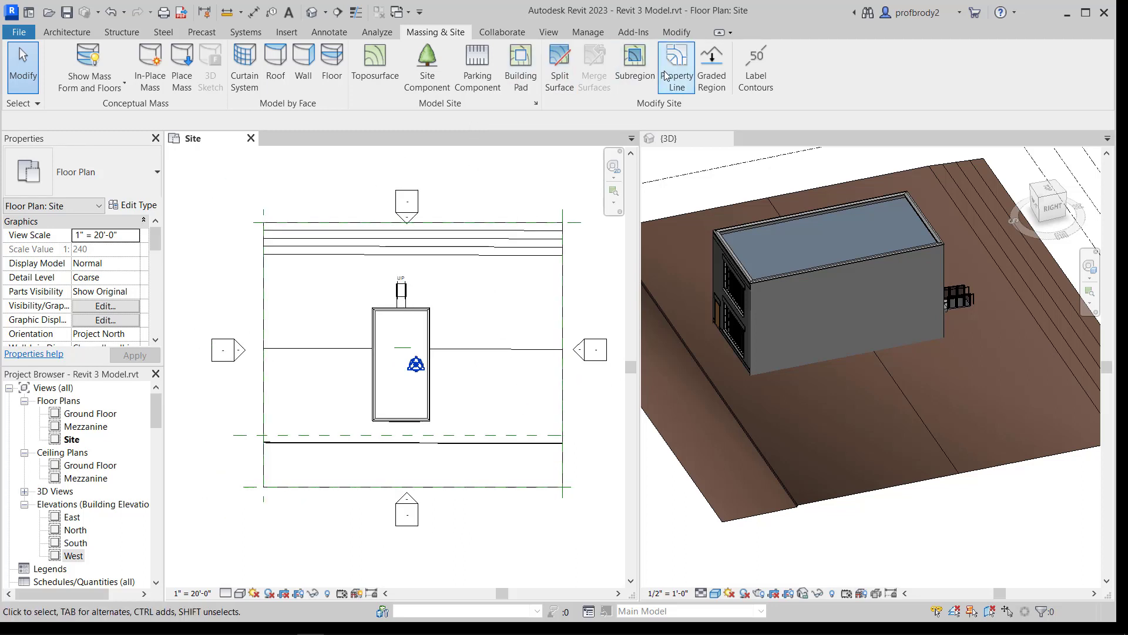
left_click(758, 63)
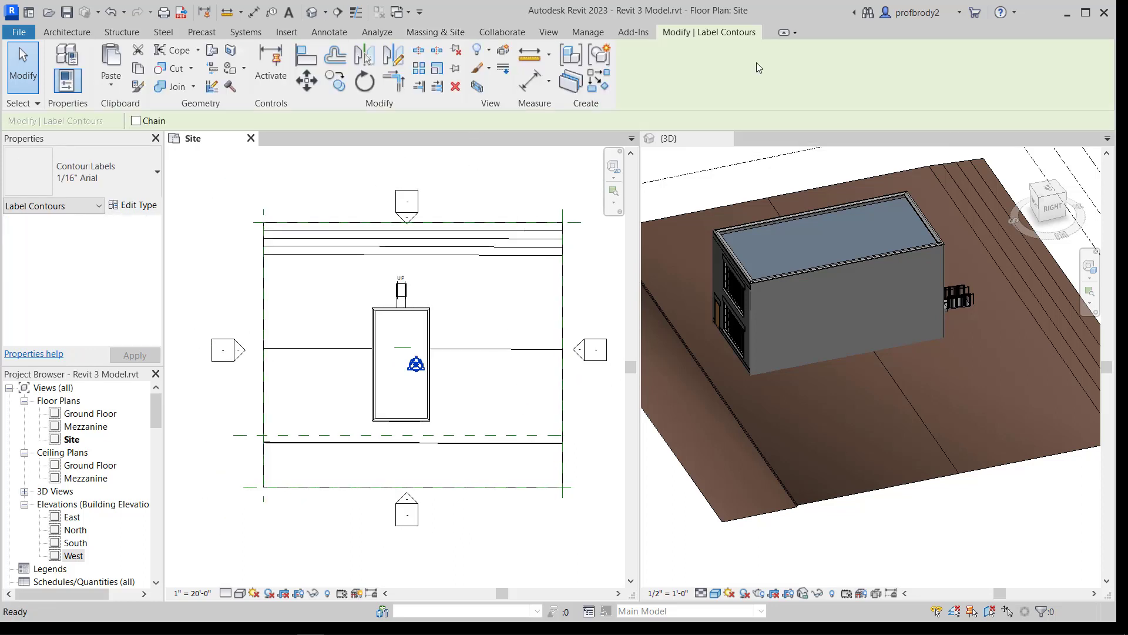
left_click(531, 207)
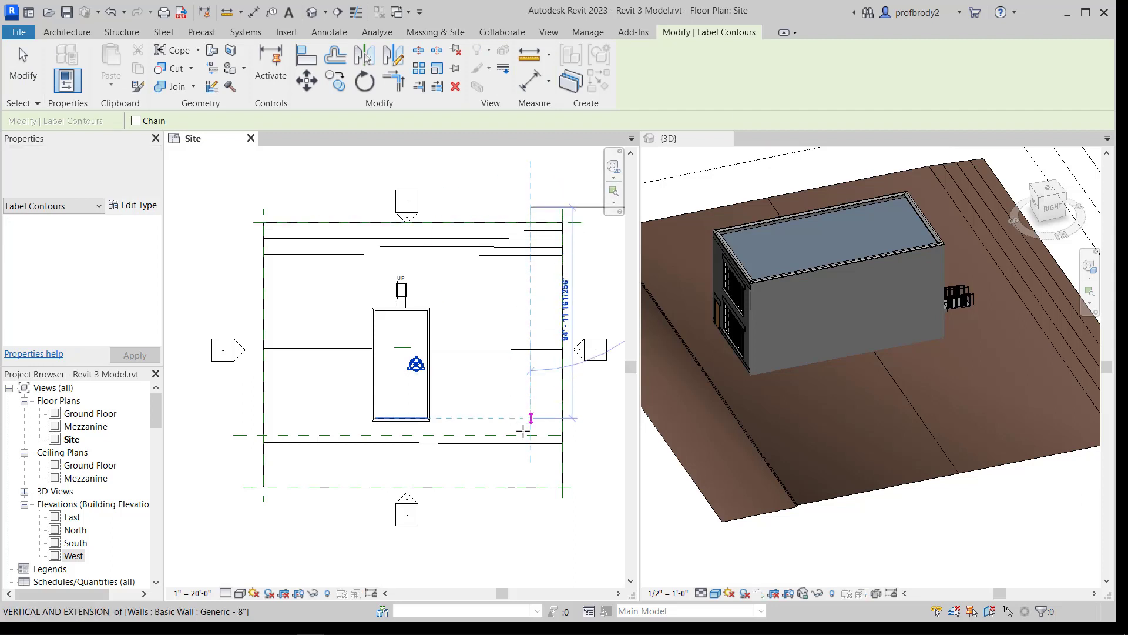
left_click(531, 501)
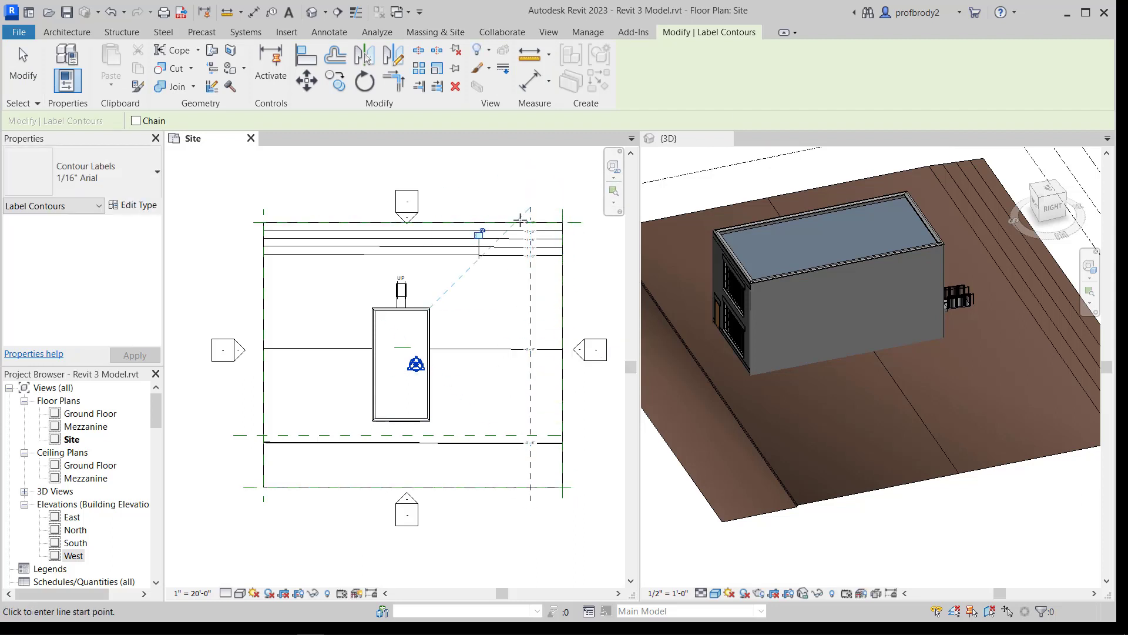
scroll(531, 464, "up", 1)
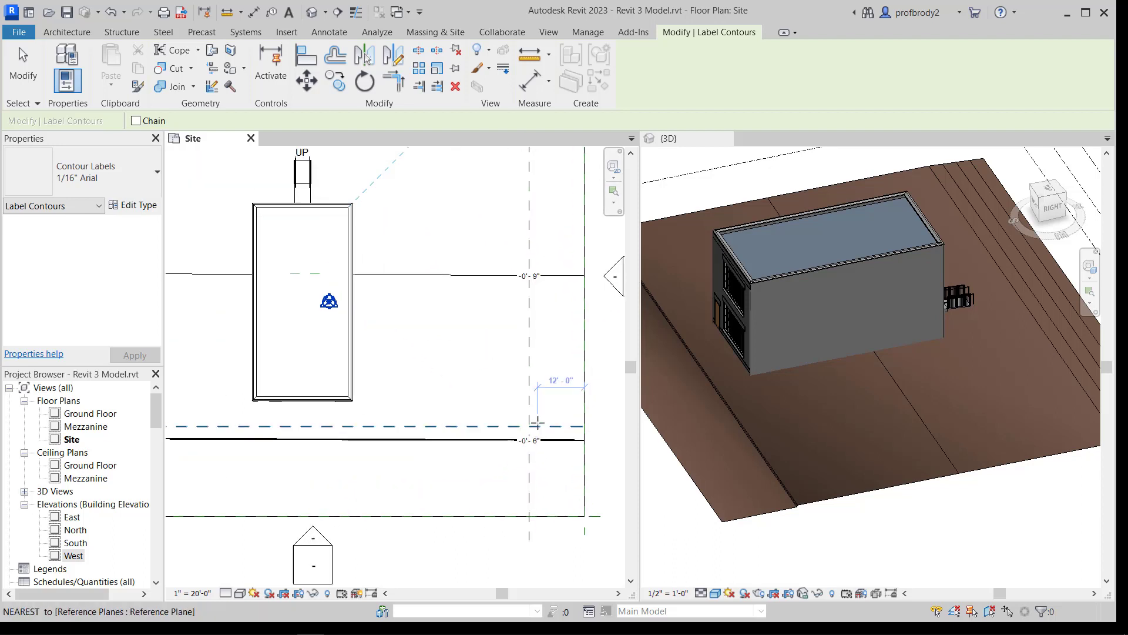
scroll(532, 421, "up", 2)
scroll(531, 411, "down", 1)
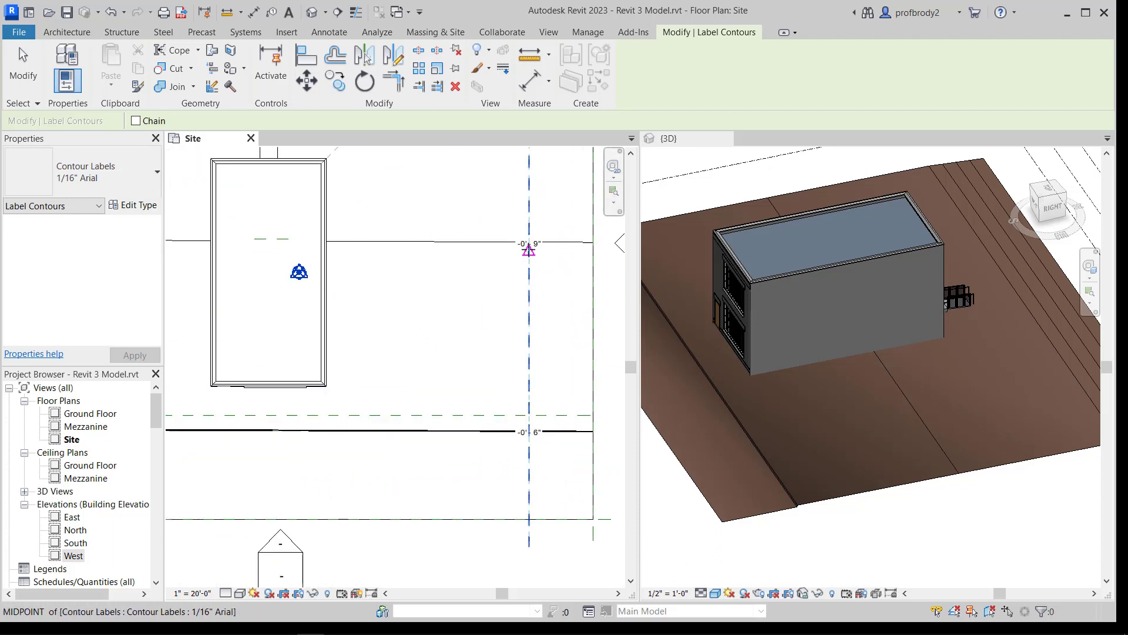
middle_click_drag(529, 250, 539, 535)
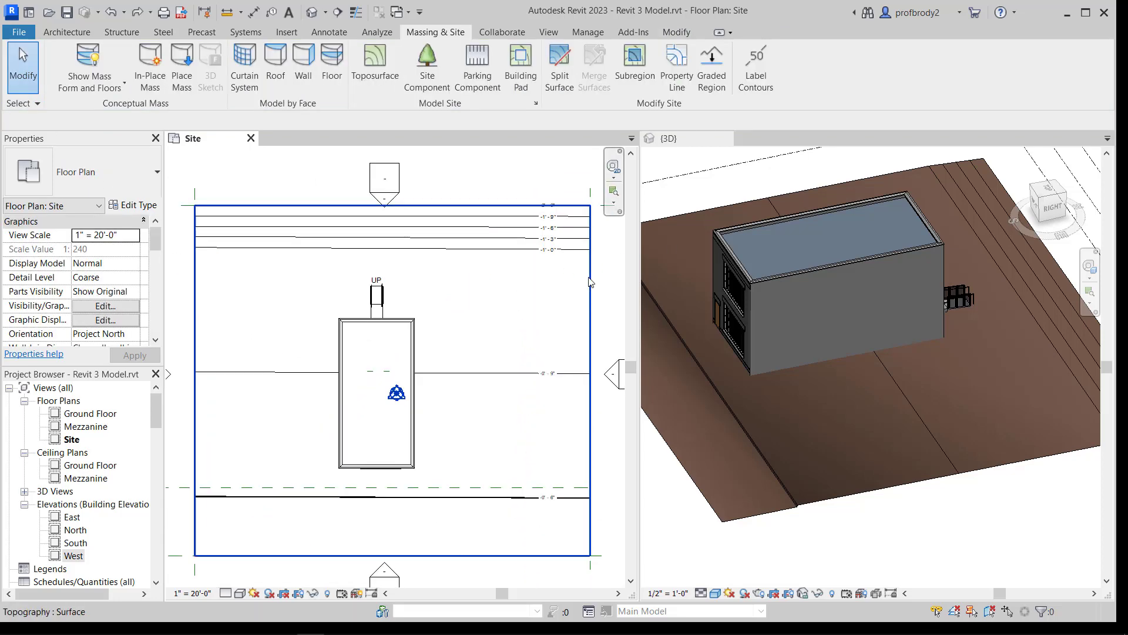
Step: Edit the toposurface and place -6" absolute elevation points on its east and west edges, just behind the building
left_click(591, 282)
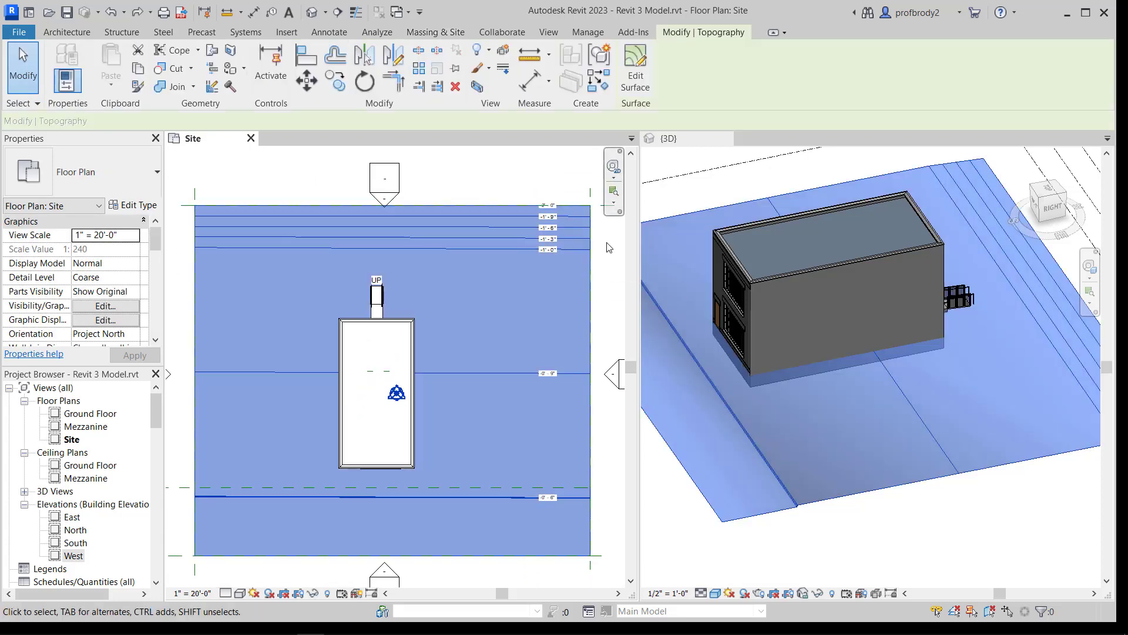
left_click(637, 78)
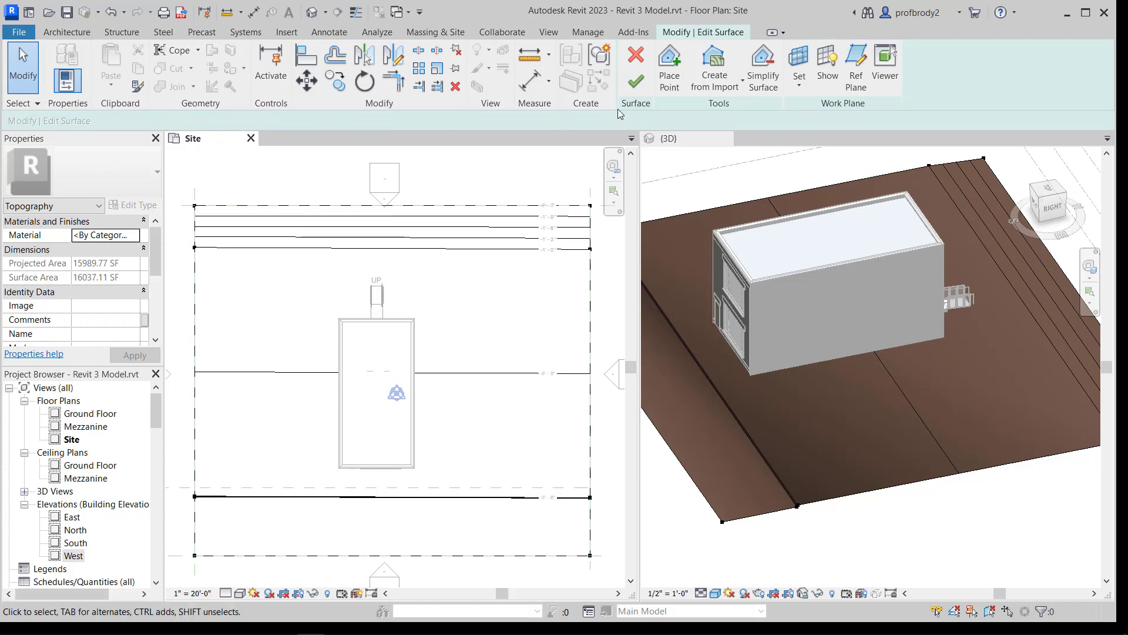
left_click(669, 70)
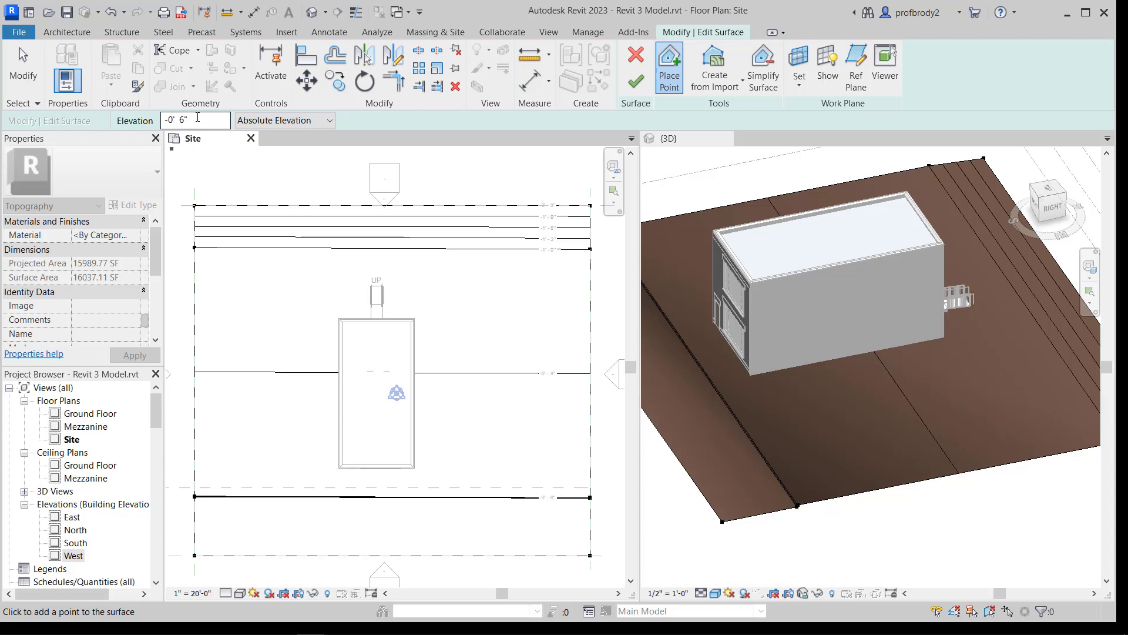
left_click(590, 282)
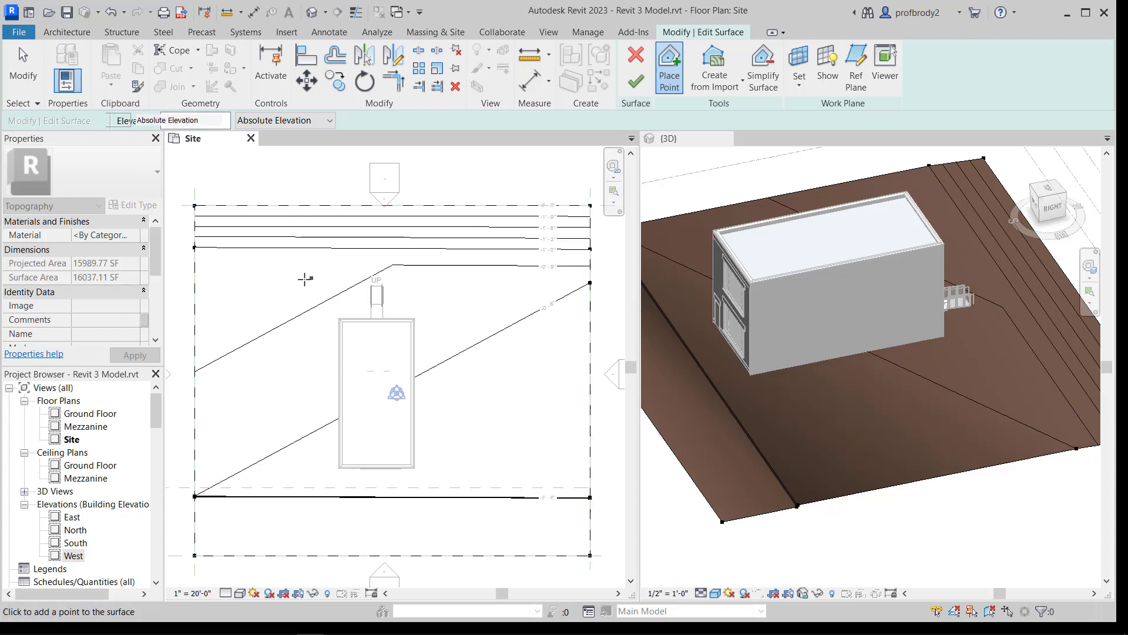
left_click(195, 289)
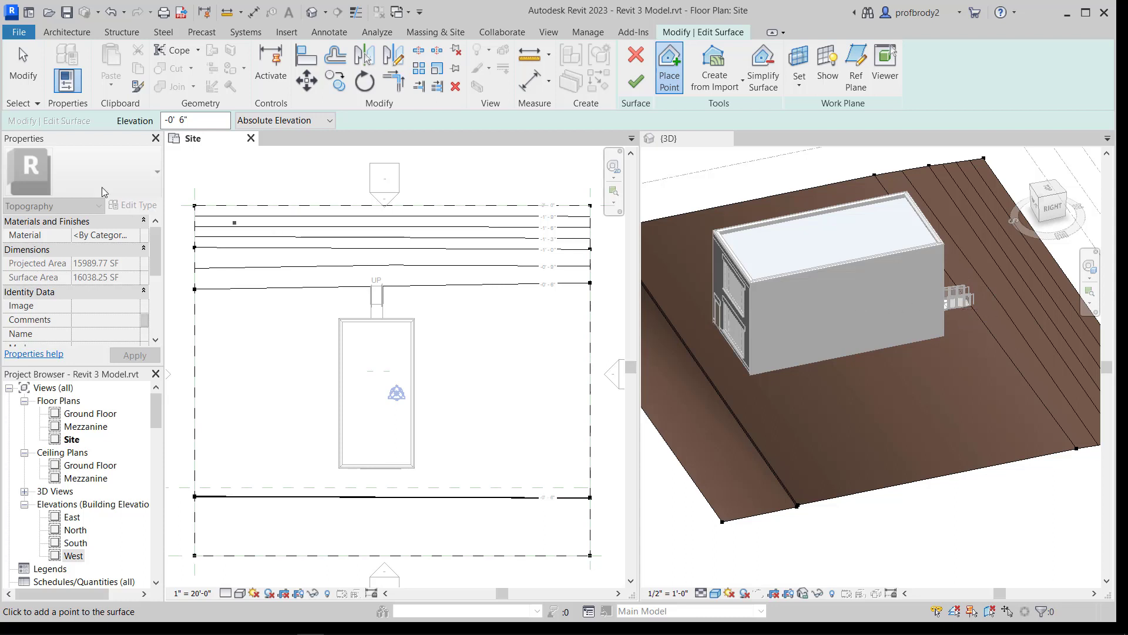
Step: Nudge the new -6" point on the west edge slightly toward the front of the site
left_click(23, 65)
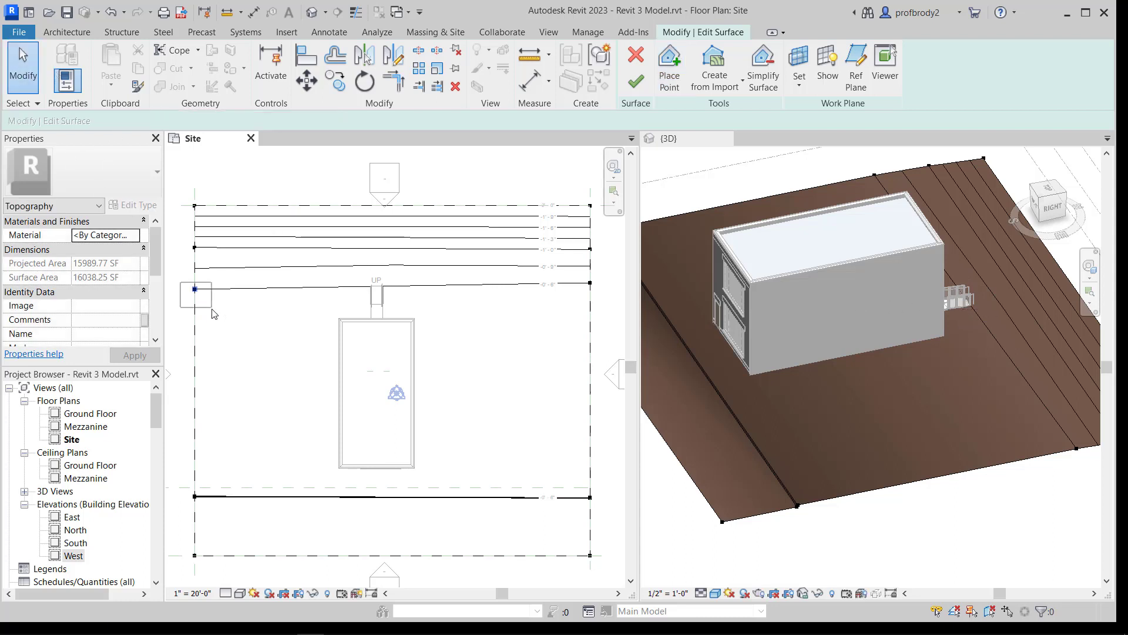
left_click(194, 289)
key("Down")
key("Down")
key("Down")
key("Down")
key("Down")
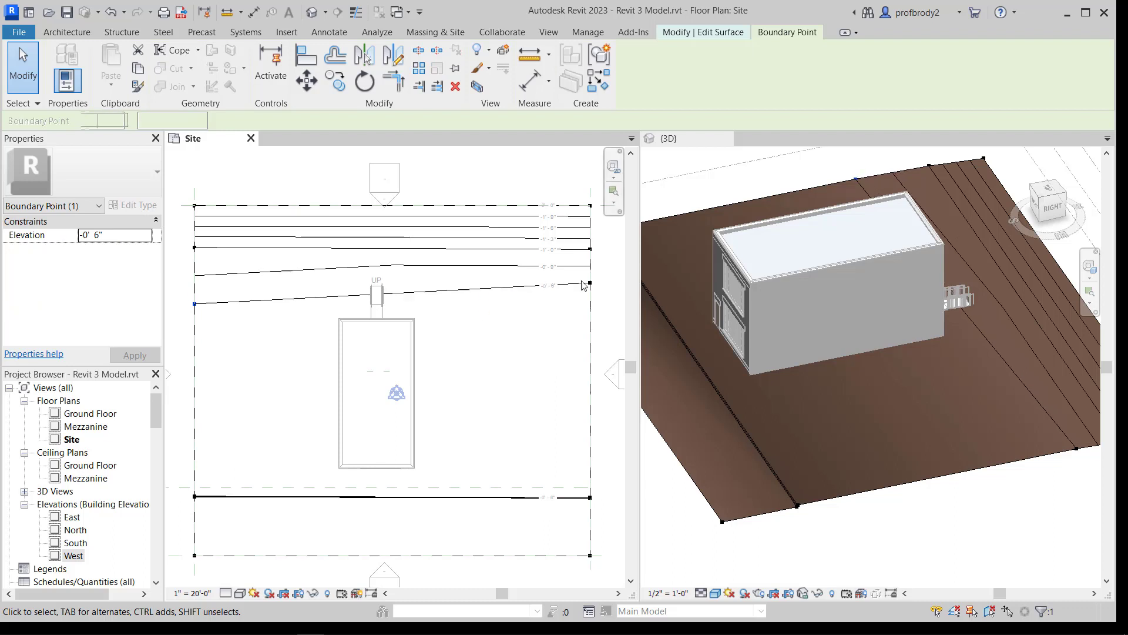
Step: Nudge the rear -6" and -1' points on the east edge slightly toward the back of the site, and finish the surface
left_click_drag(570, 313, 602, 273)
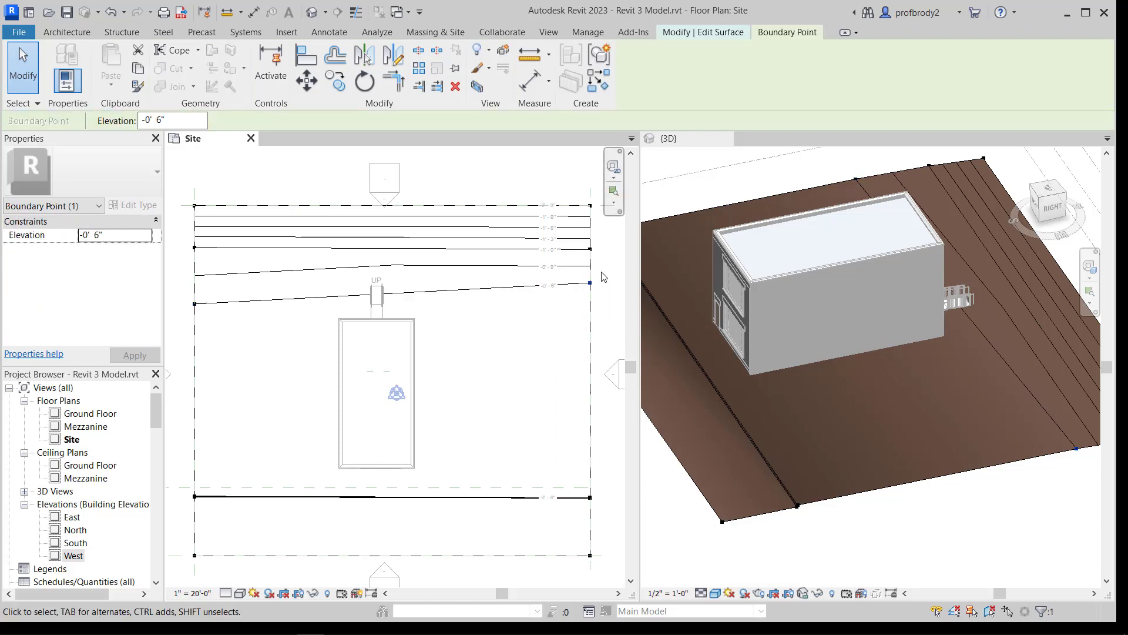
key("Up")
key("Up")
key("Up")
key("Up")
key("Up")
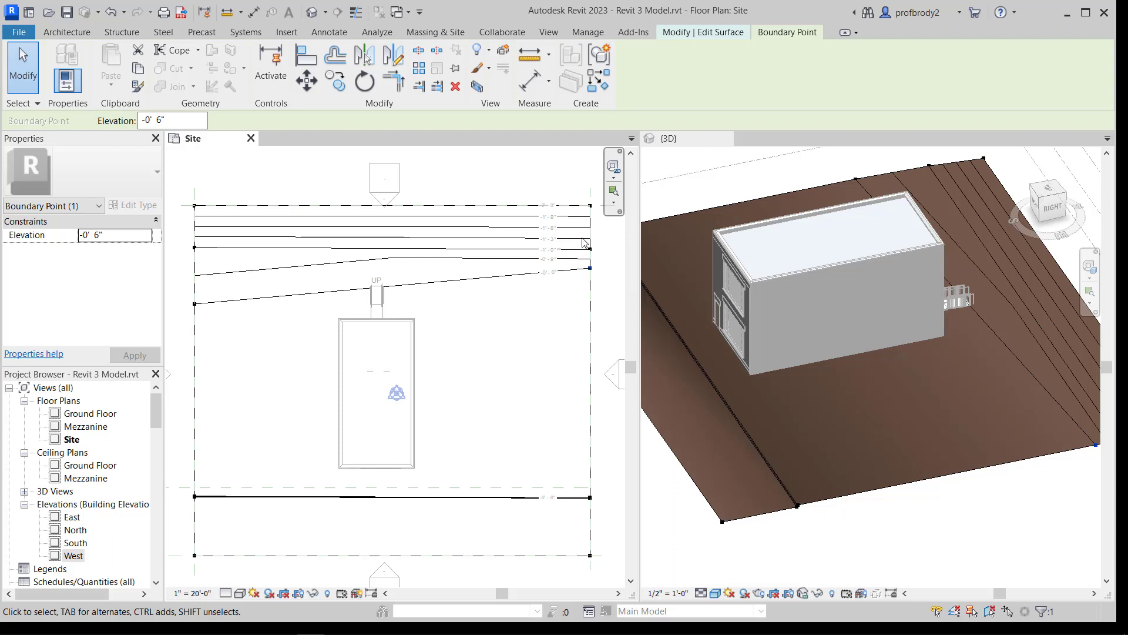
left_click(599, 259)
left_click_drag(602, 261, 600, 259)
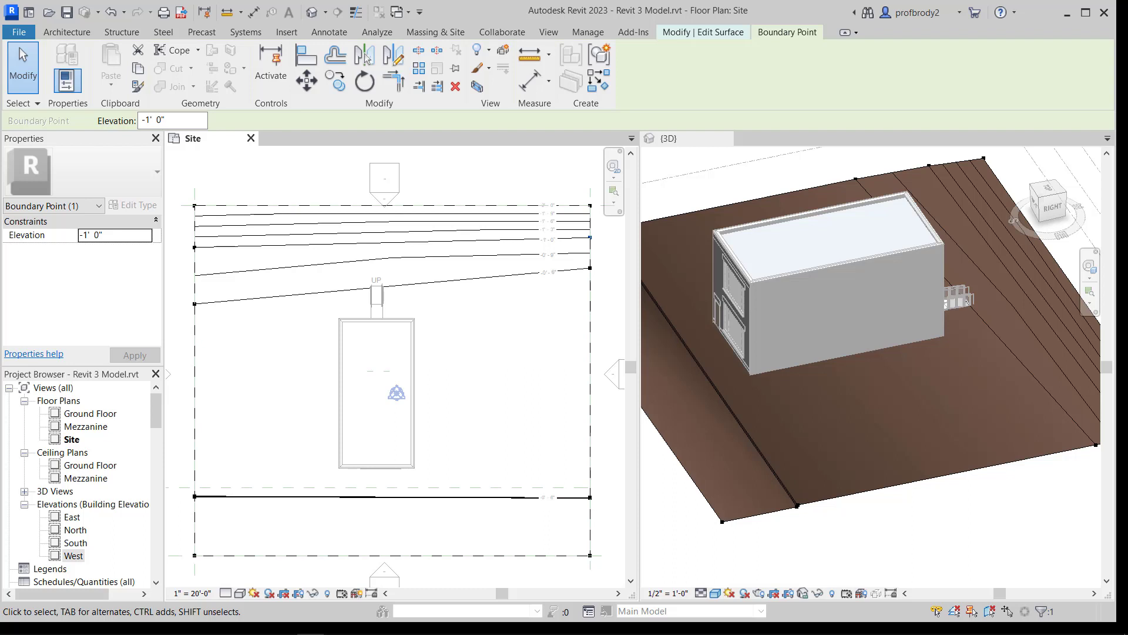
left_click(636, 81)
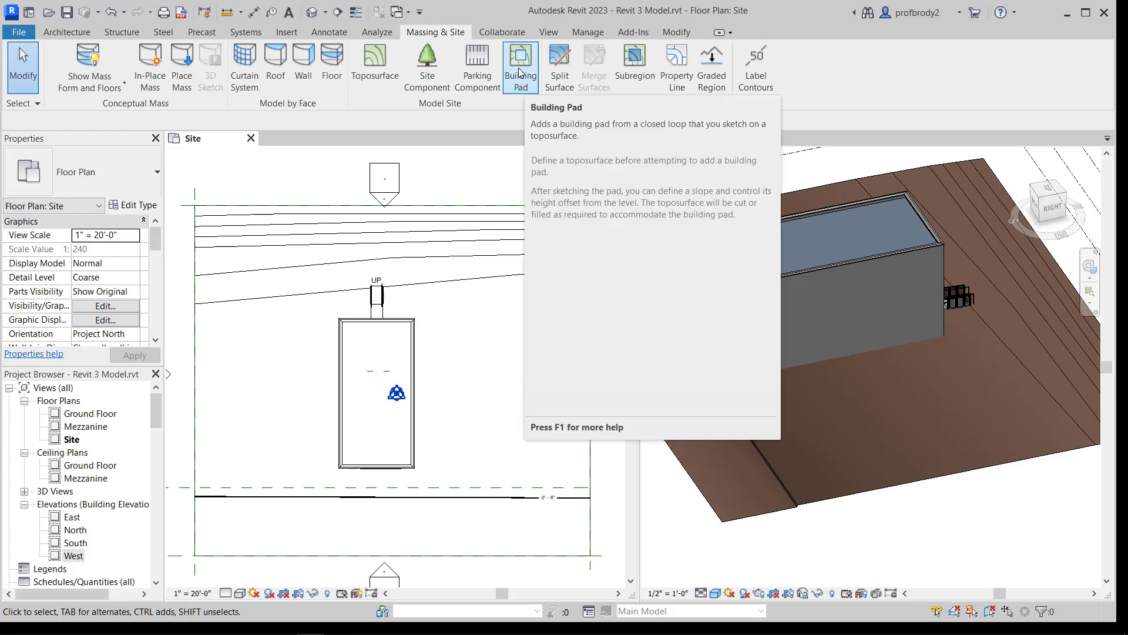
Step: Create a building pad on the Ground Floor level with its boundary picked from the building's four exterior walls
left_click(520, 74)
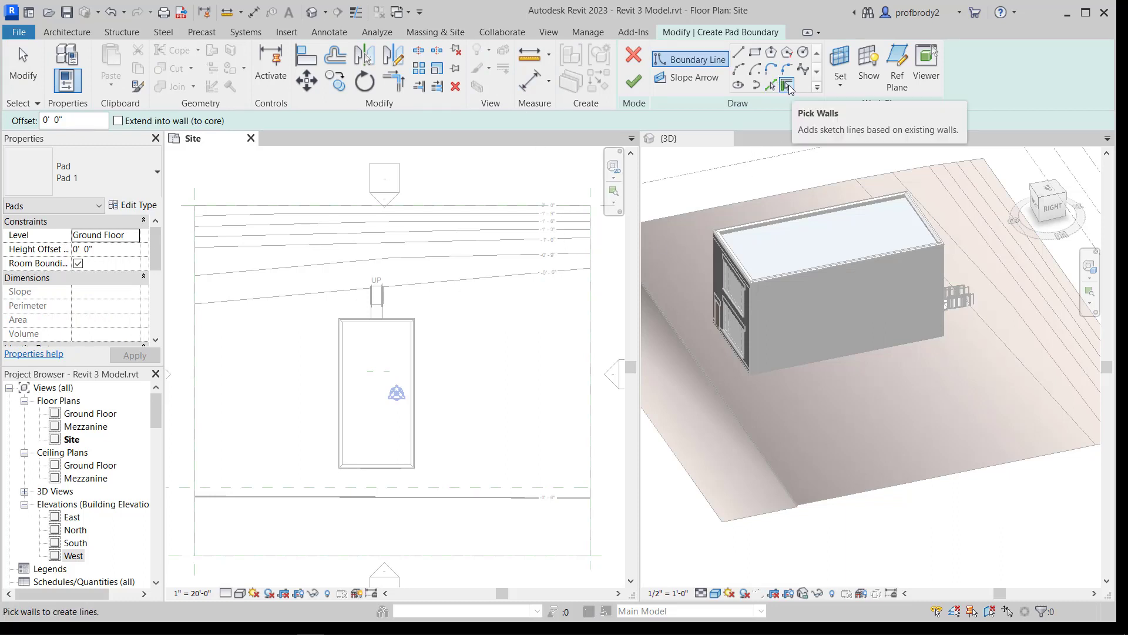
left_click(388, 320)
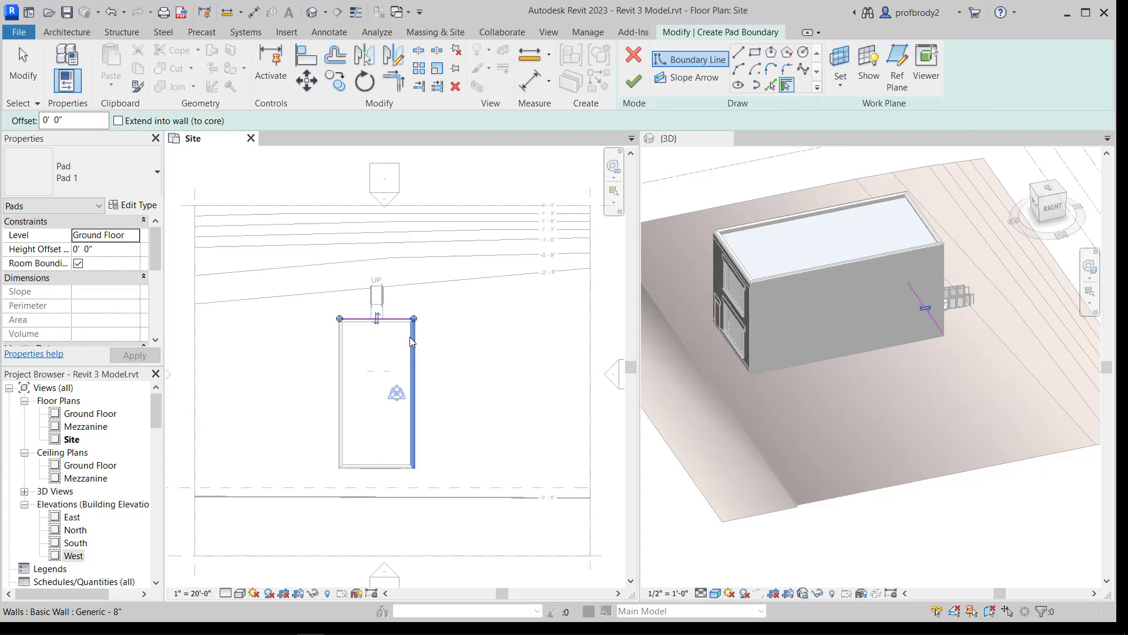
left_click(410, 336)
left_click(366, 467)
left_click(339, 431)
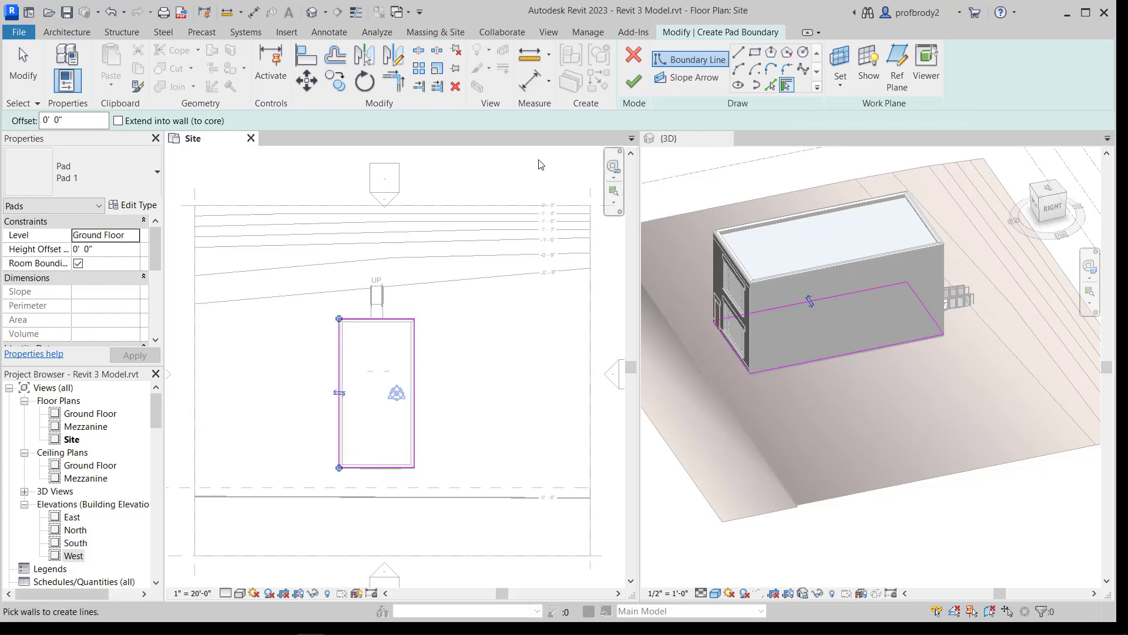
left_click(633, 82)
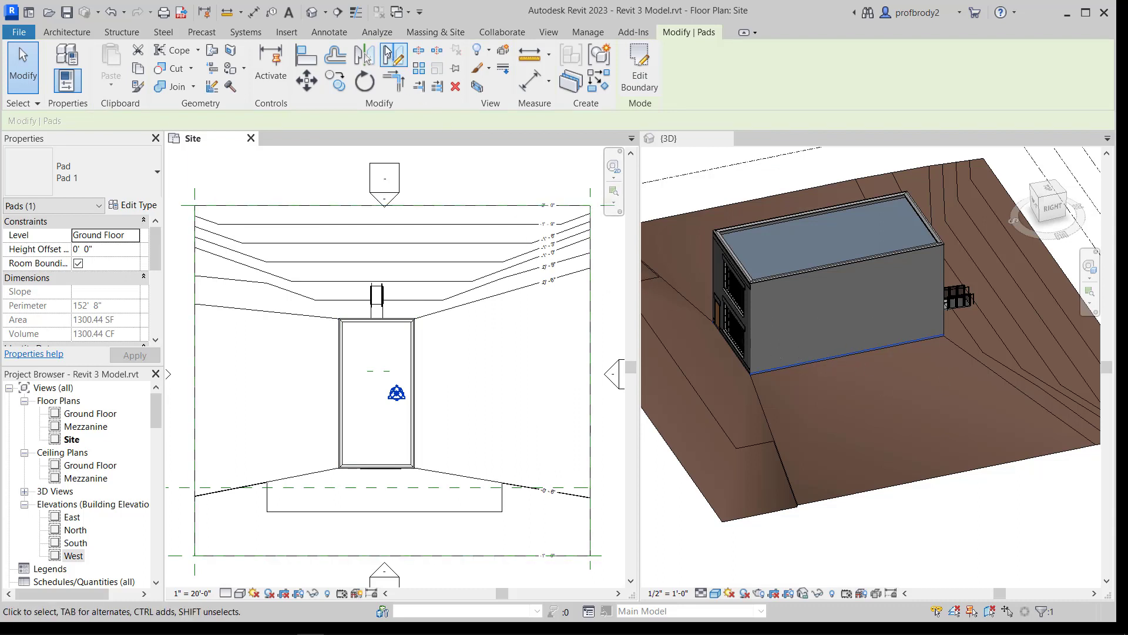
Step: Place a 9' x 18' - 90 deg parking space near the front west corner of the site
left_click(435, 32)
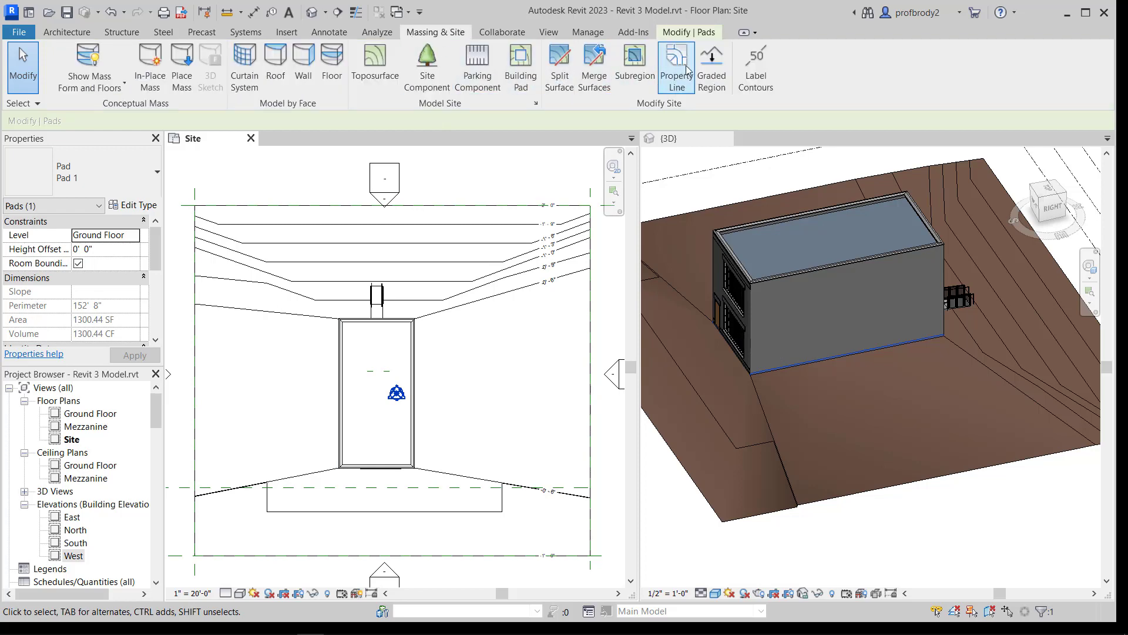
left_click(477, 66)
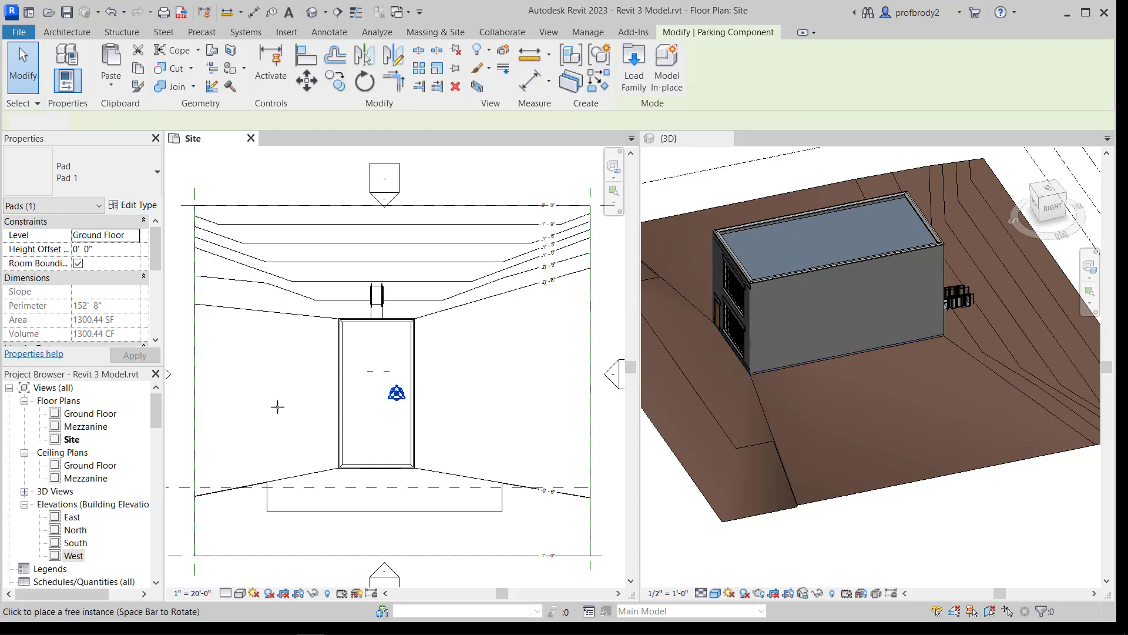
middle_click_drag(348, 444, 376, 310)
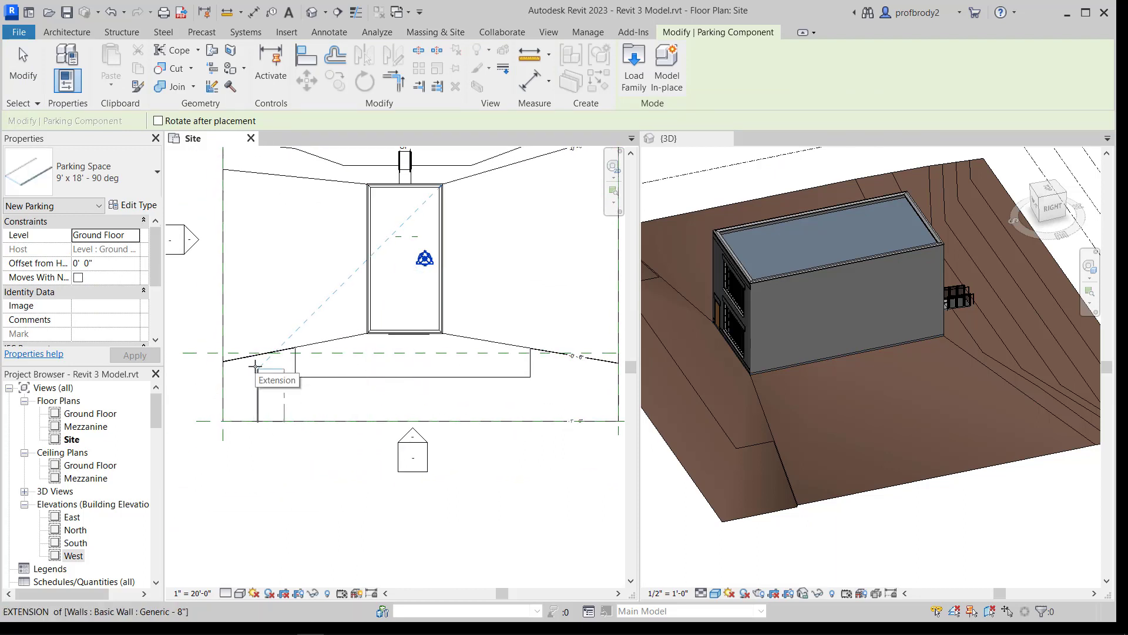
left_click(27, 79)
scroll(271, 486, "up", 2)
Step: Rotate the parking space 90° about its center so its length runs east-west
left_click(251, 356)
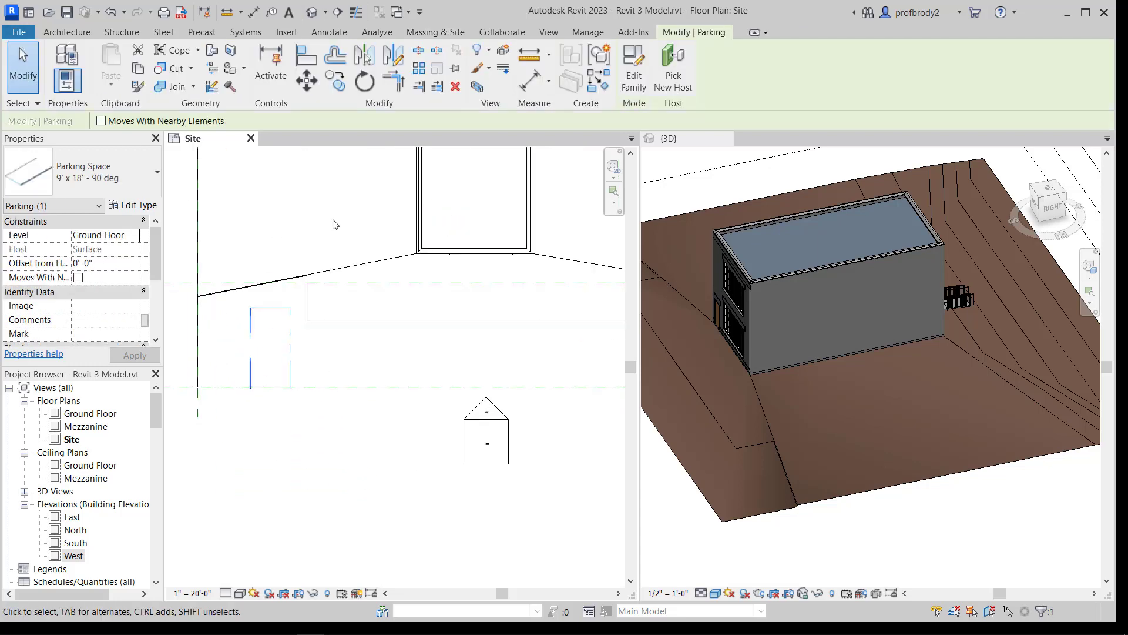
left_click(364, 82)
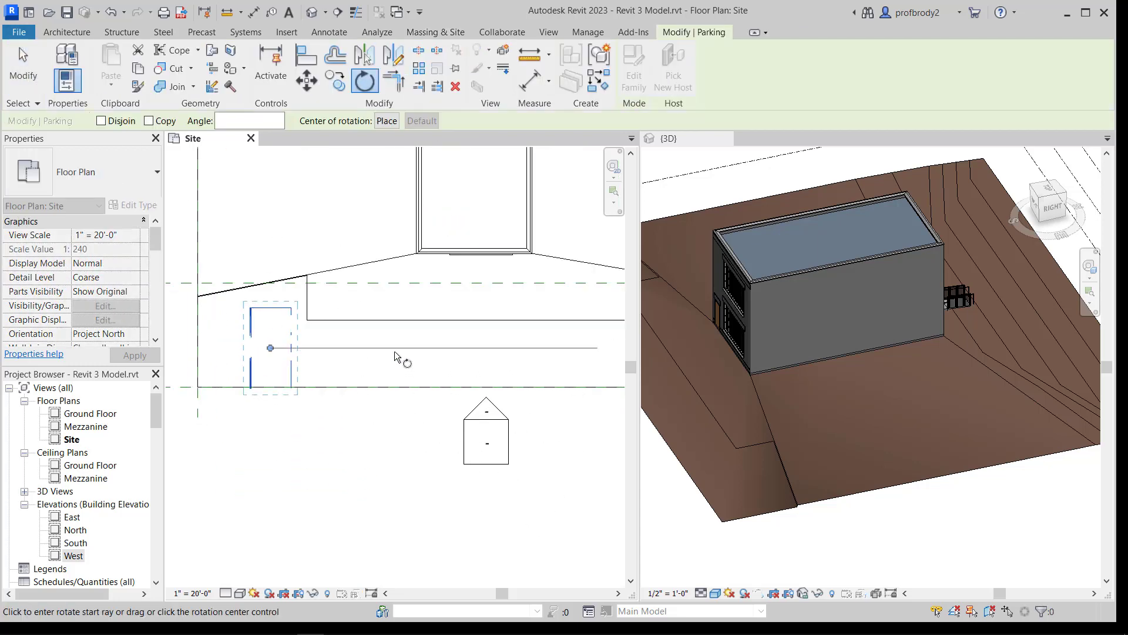
left_click(393, 349)
left_click(268, 224)
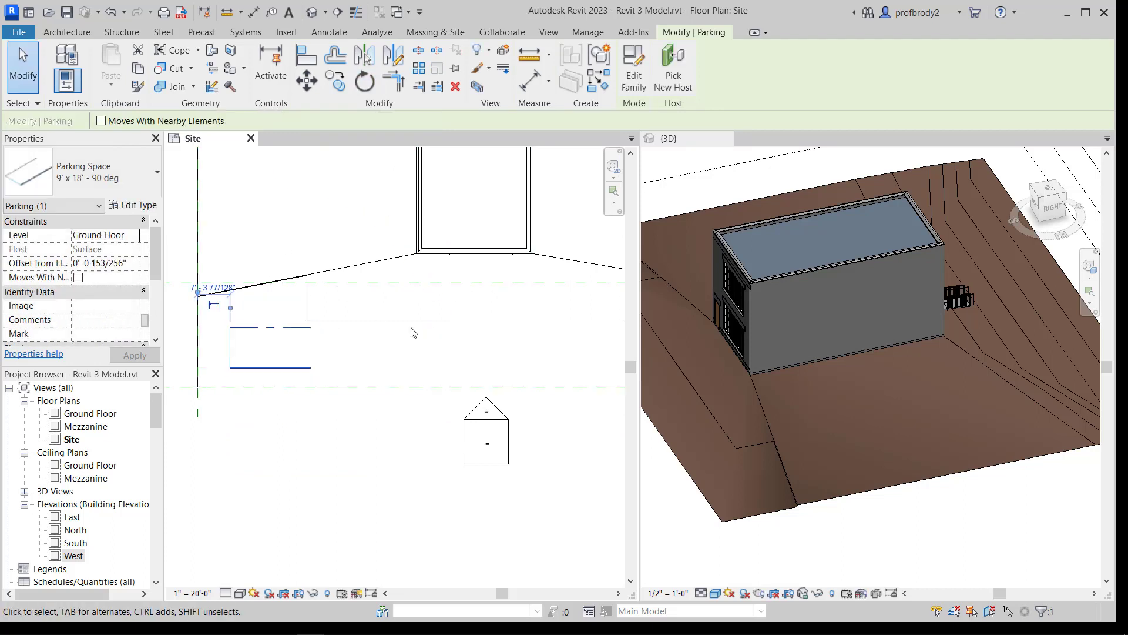
Step: Nudge the reference plane in front of the building about 3' toward the front edge of the site
scroll(420, 369, "down", 1)
middle_click_drag(421, 368, 422, 445)
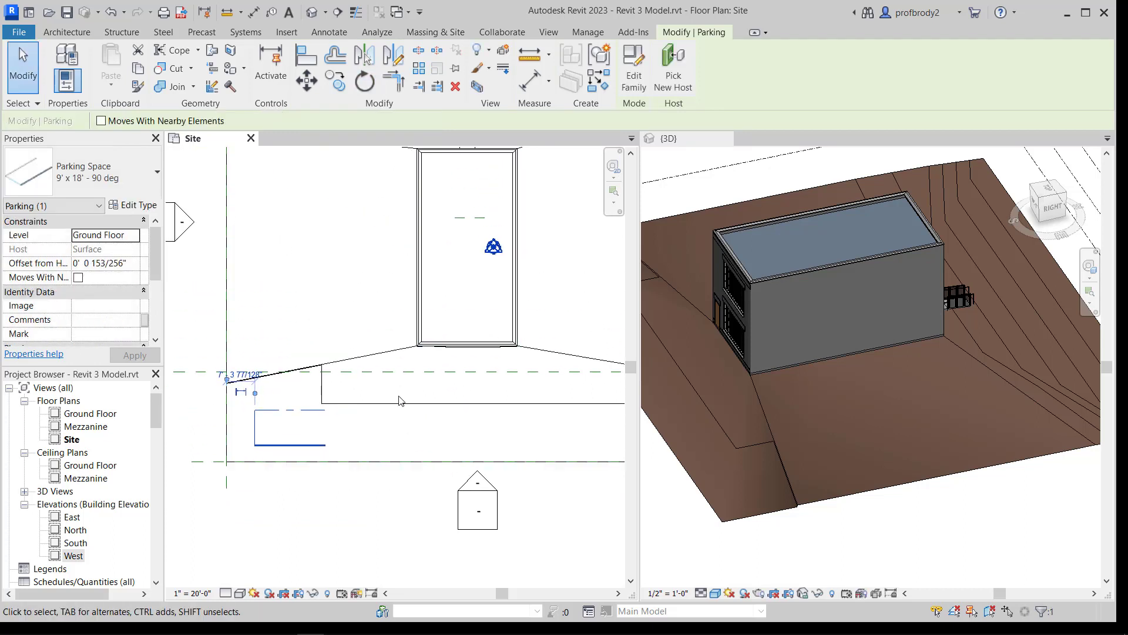
middle_click_drag(485, 393, 365, 413)
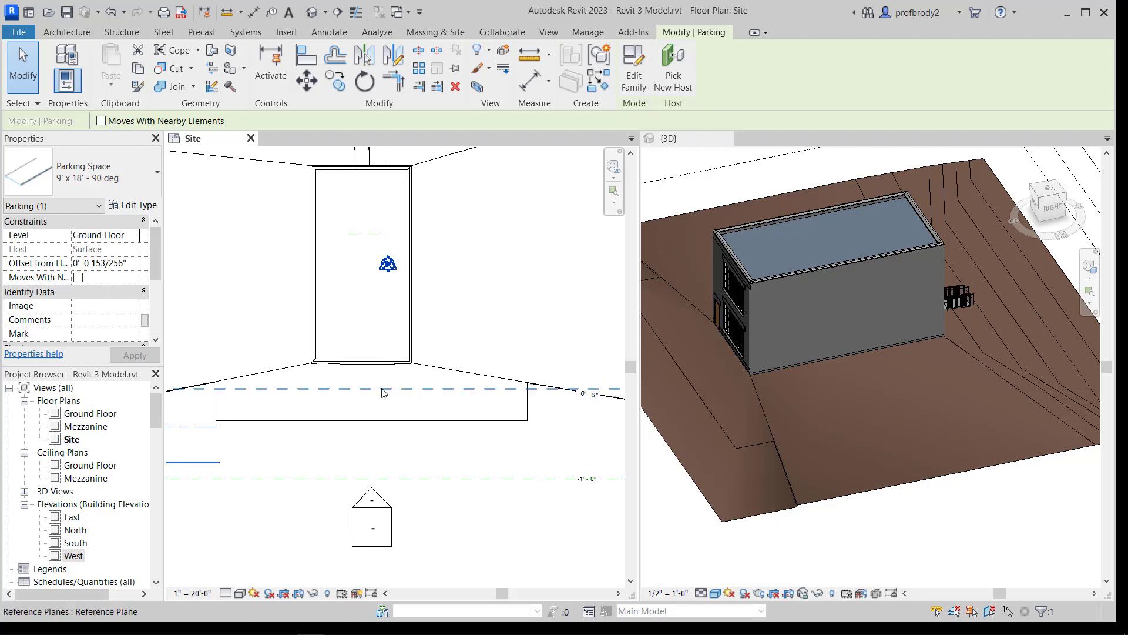
scroll(445, 409, "down", 2)
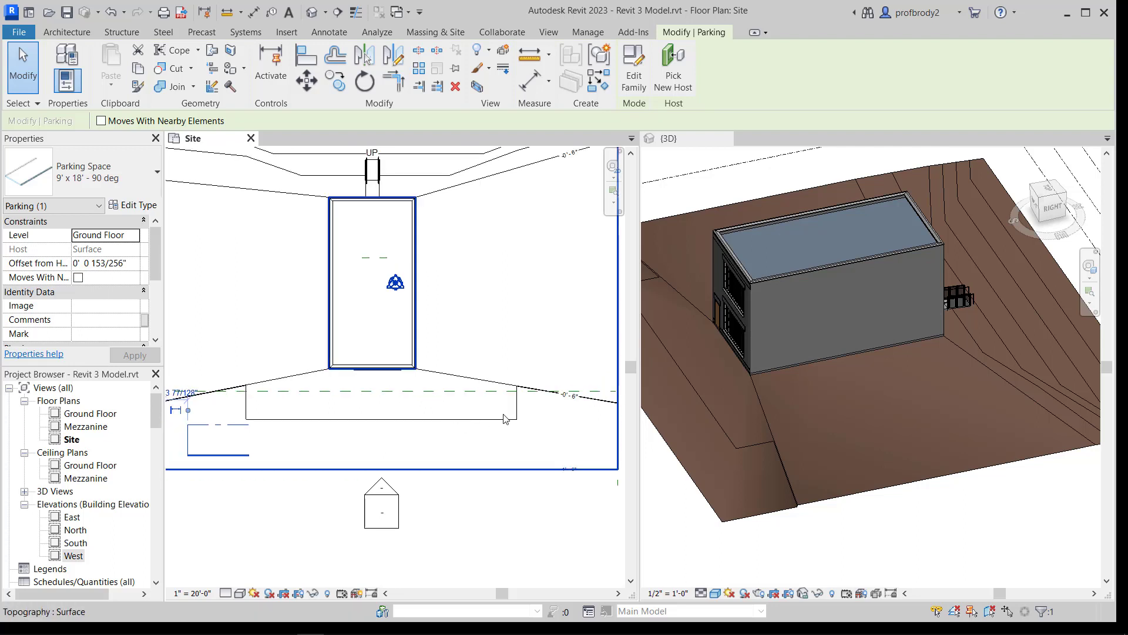
left_click(443, 391)
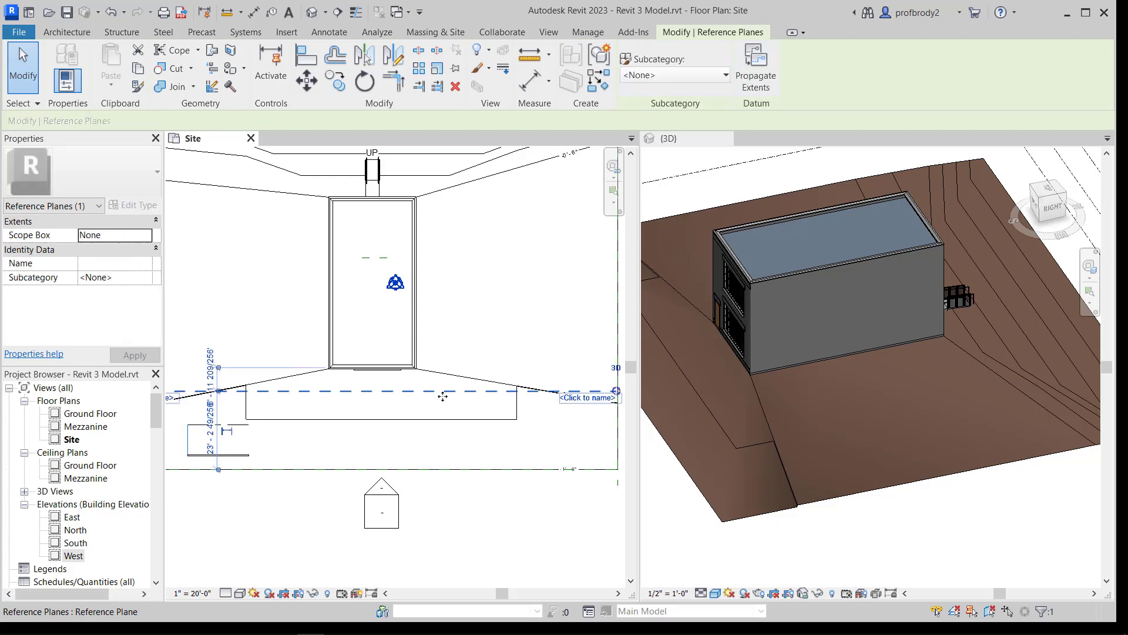
key("Down")
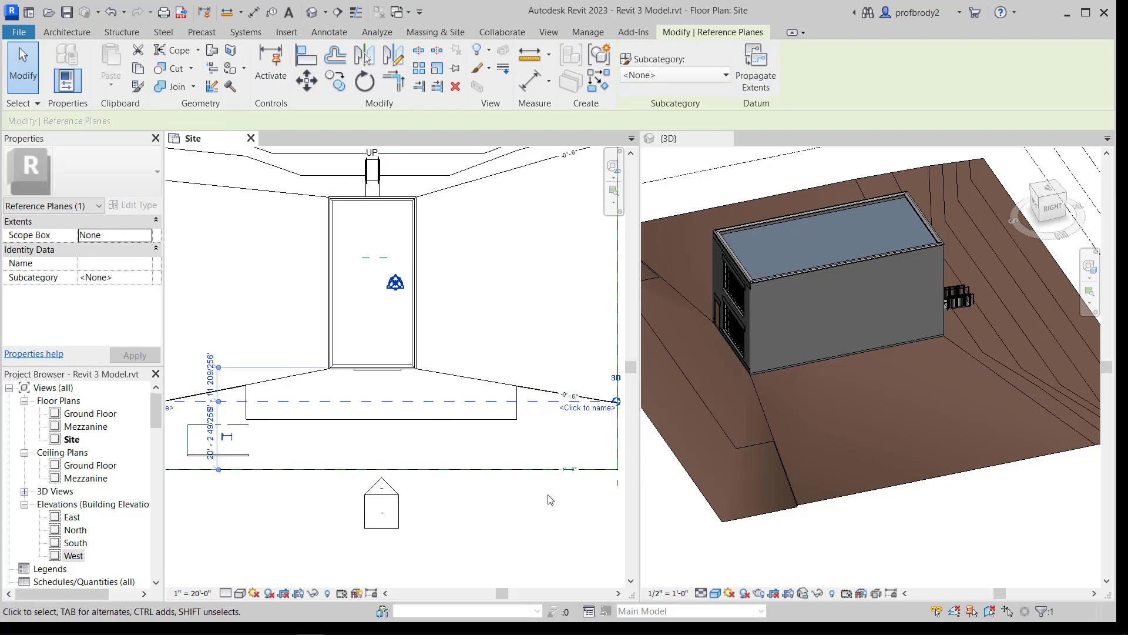
key("Escape")
Step: Edit the site toposurface and add two points at -0' 6" elevation on the reference plane, roughly in line with the building's side walls
left_click(528, 218)
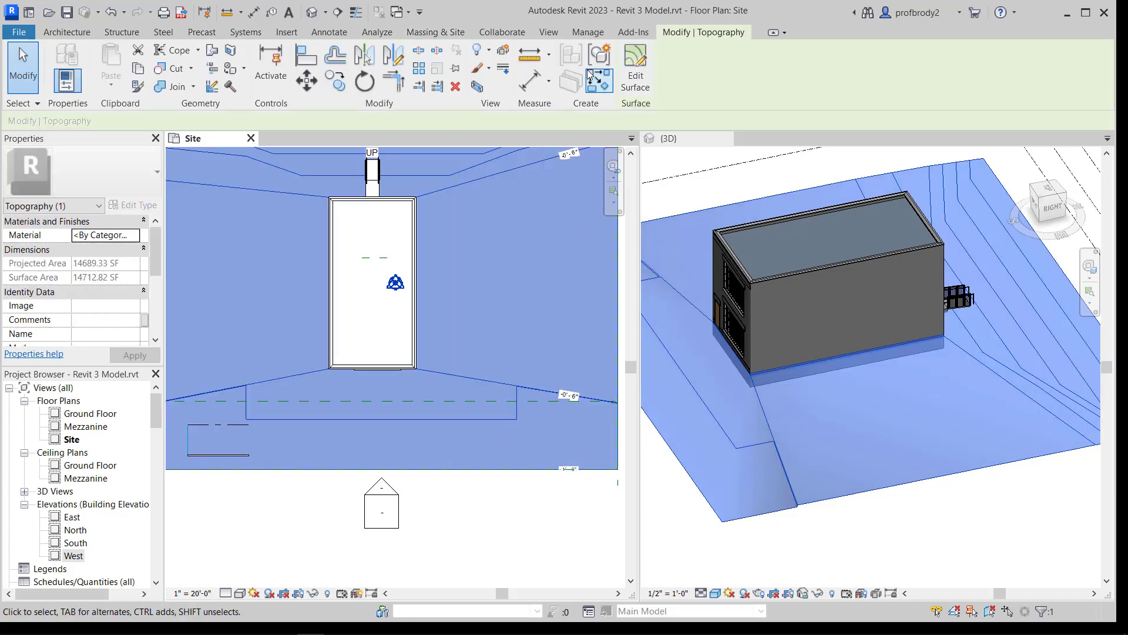
left_click(635, 70)
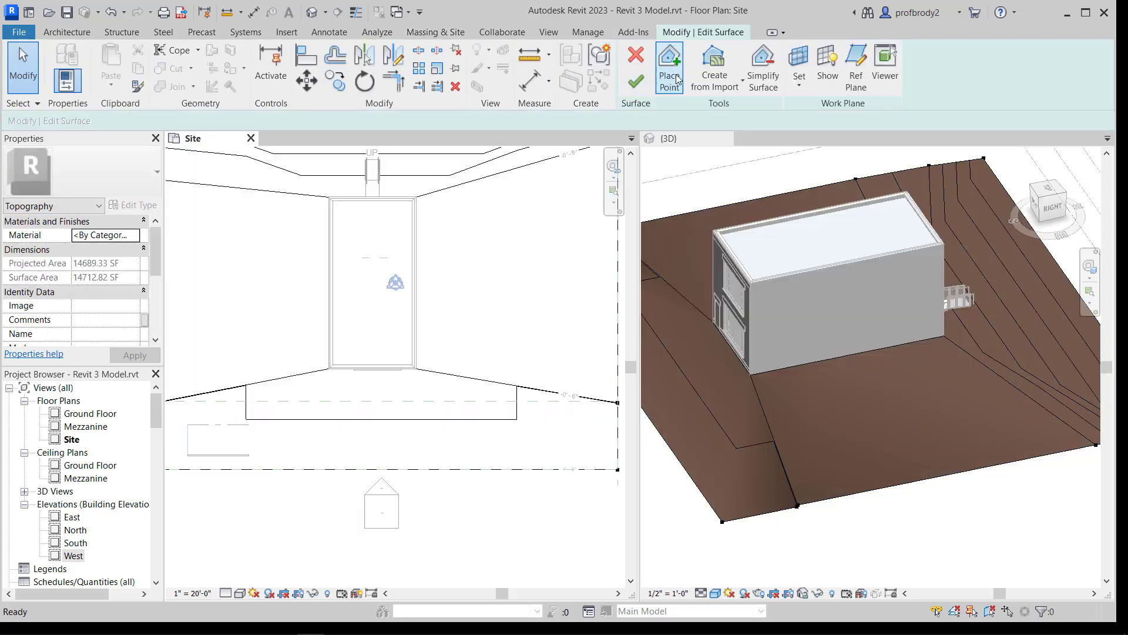
left_click(669, 69)
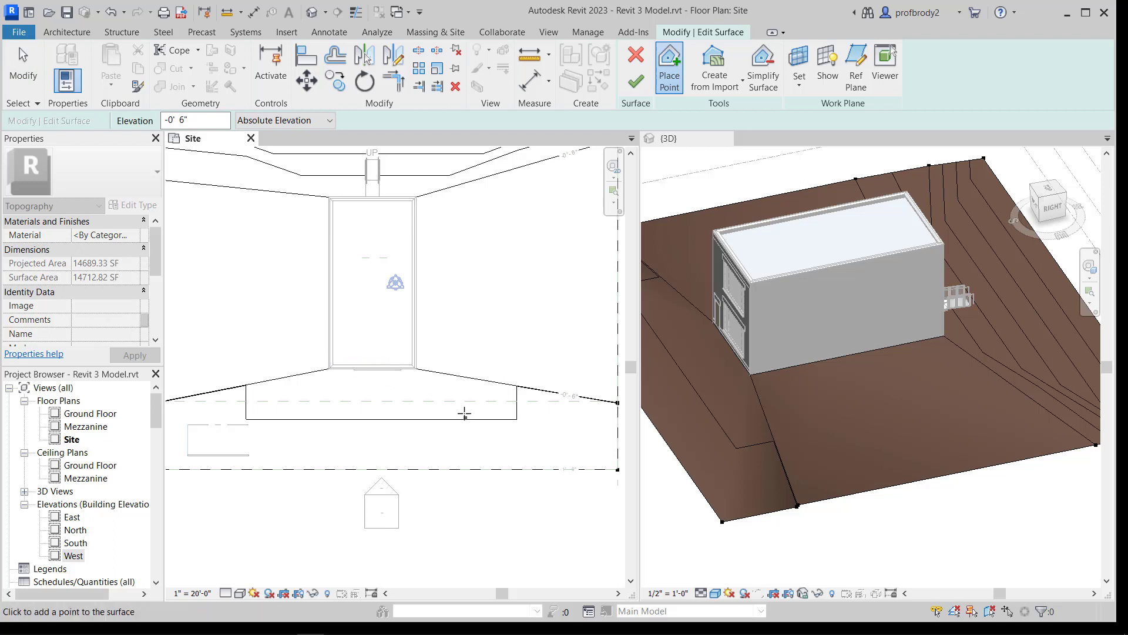
left_click(418, 402)
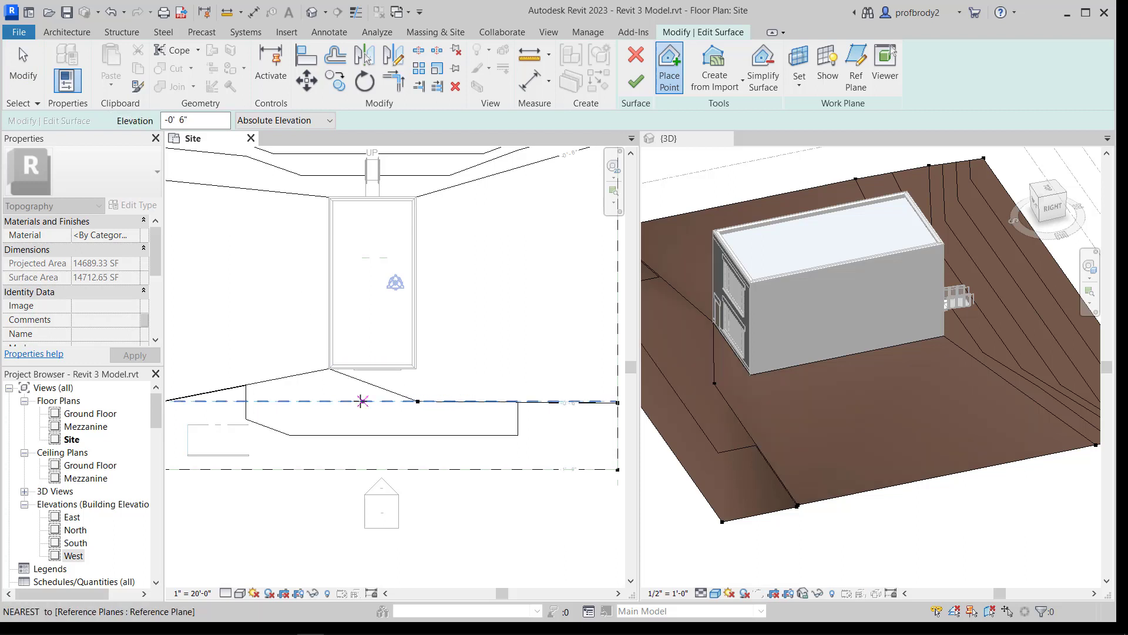
left_click(325, 401)
left_click(435, 415)
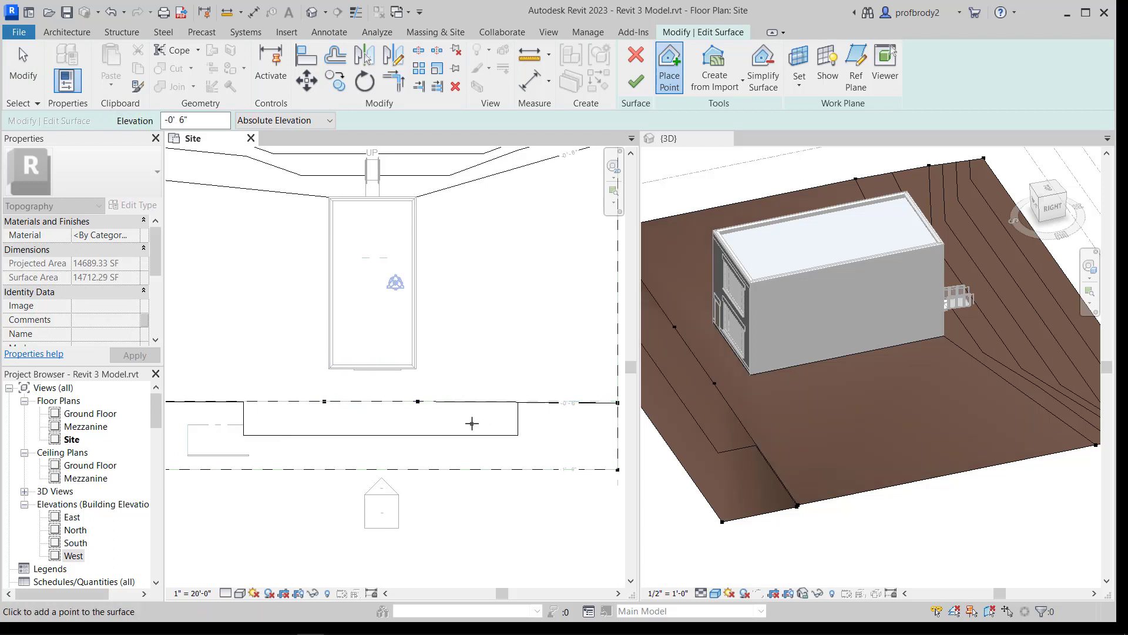
Step: Set the point elevation to -1' 0" and place a point just in front of each of the two new reference-plane points
scroll(455, 418, "up", 2)
scroll(456, 418, "up", 1)
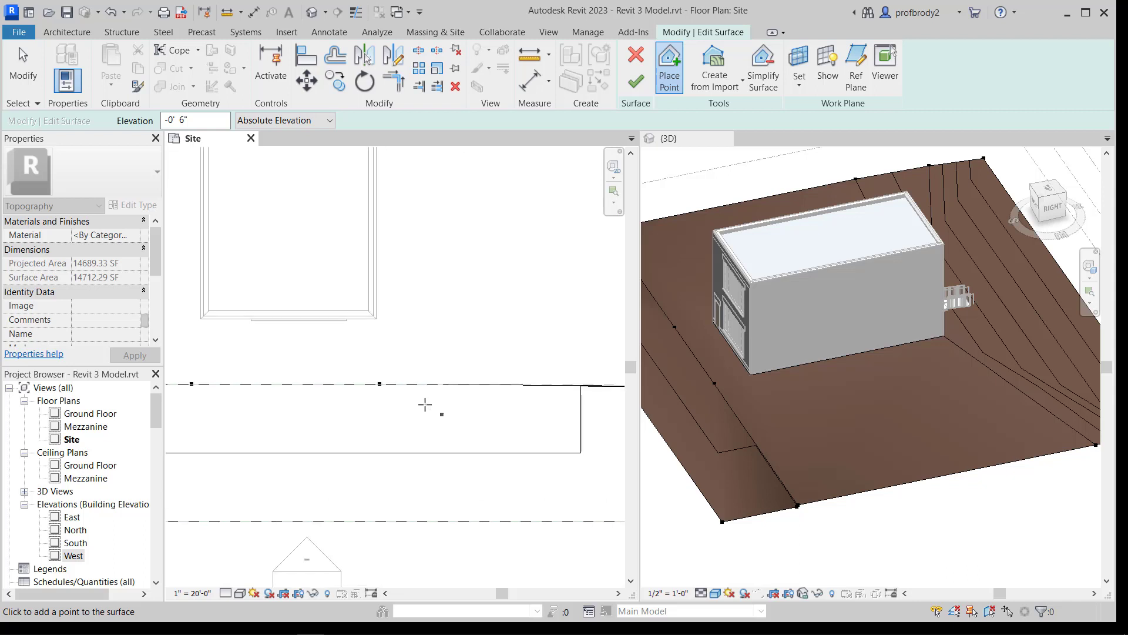
double_click(213, 122)
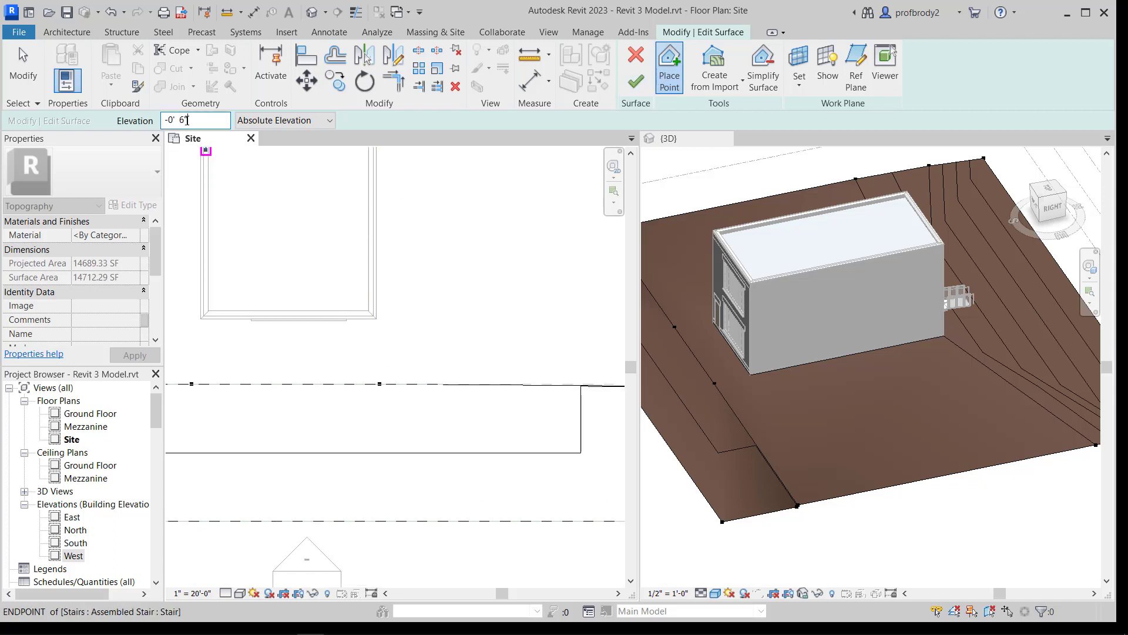
type("-1")
key("Return")
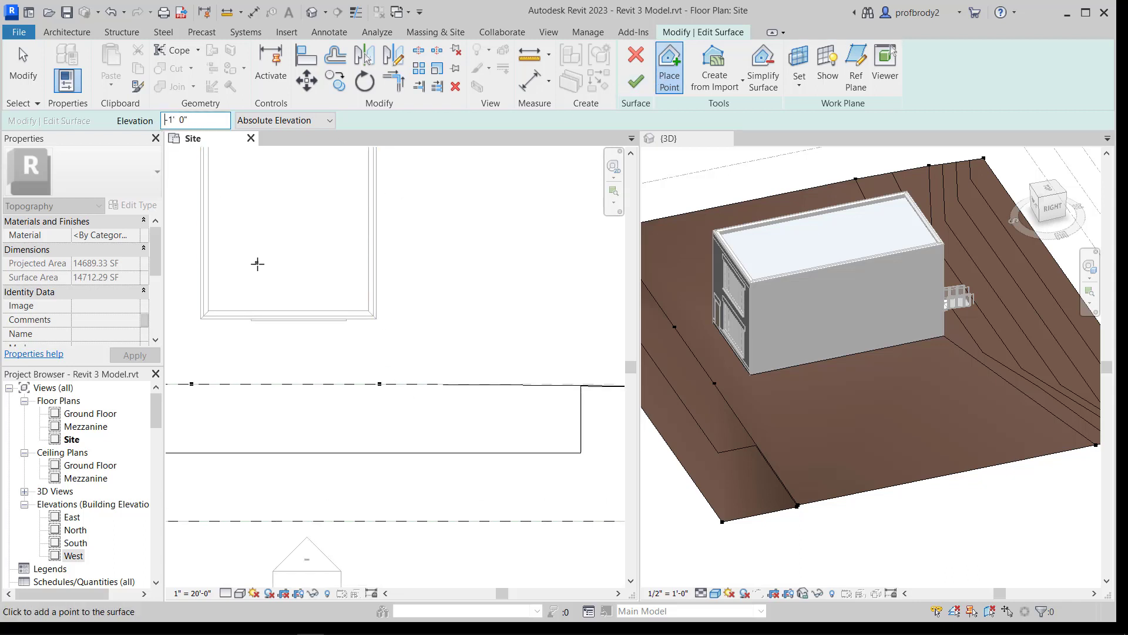
scroll(355, 385, "up", 1)
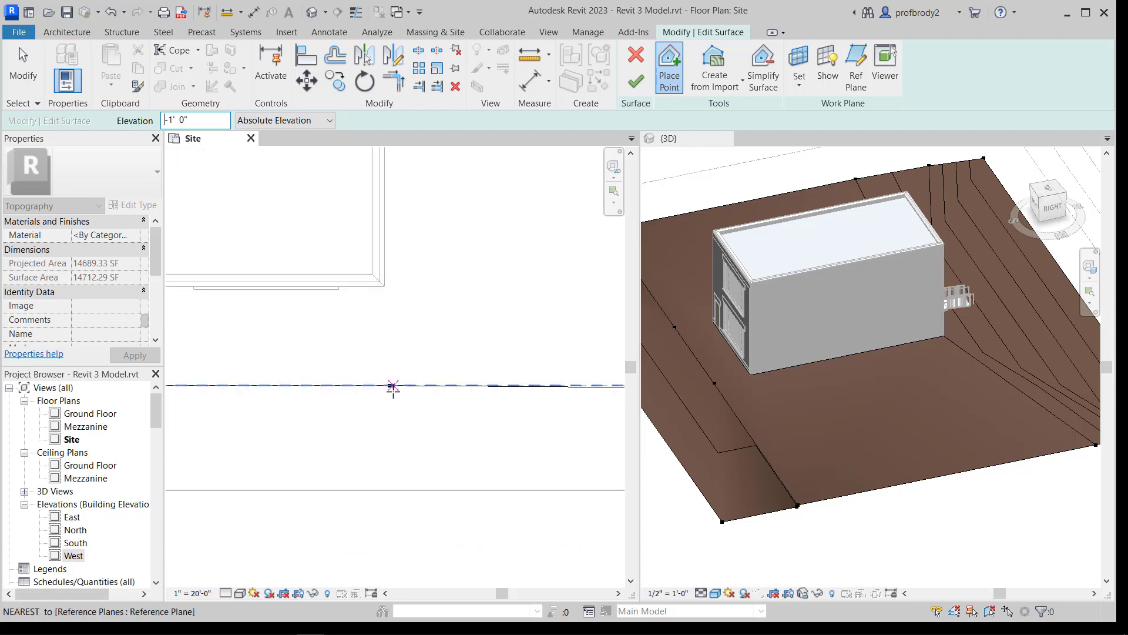
left_click(390, 393)
middle_click_drag(243, 419, 495, 463)
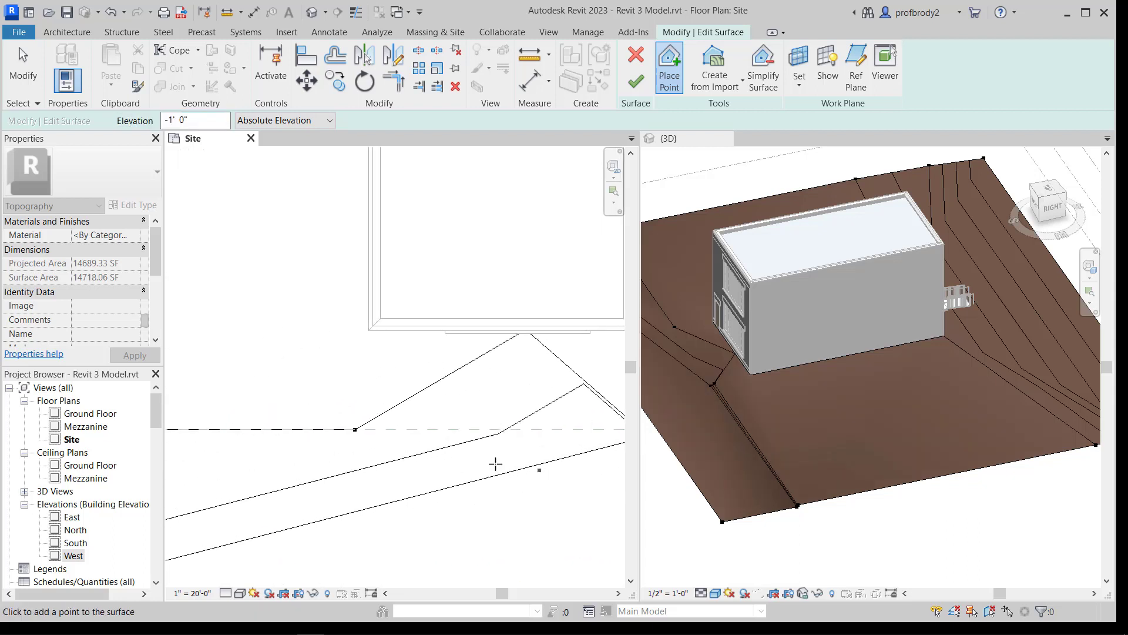
left_click(353, 431)
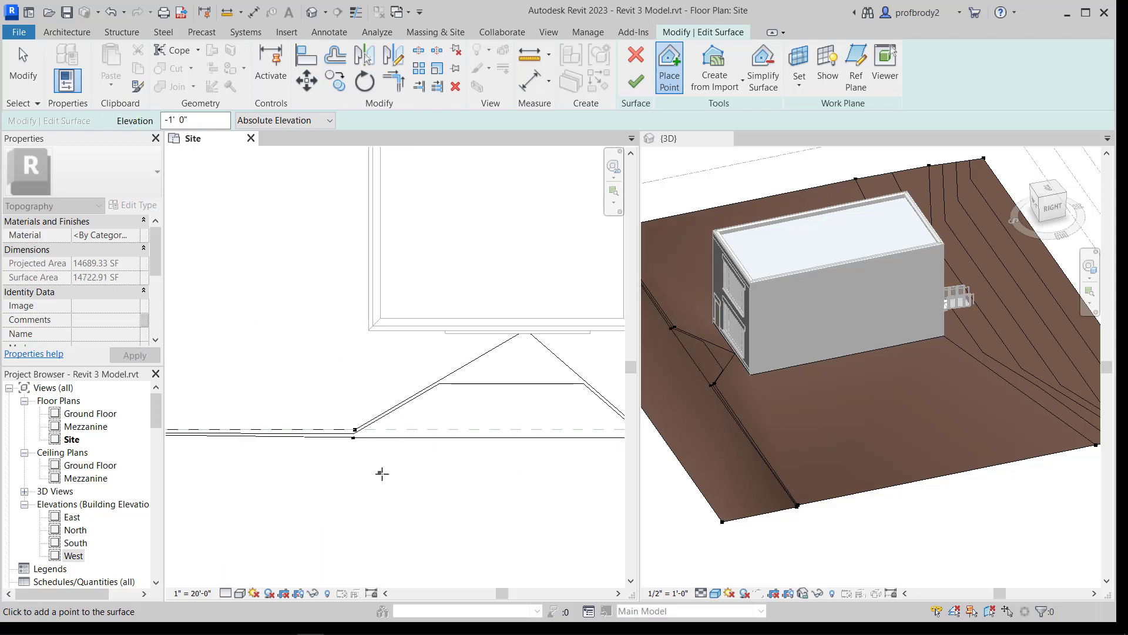
Step: Add another -1' 0" surface point midway between the two lower points in front of the building
scroll(412, 478, "down", 1)
scroll(411, 479, "down", 1)
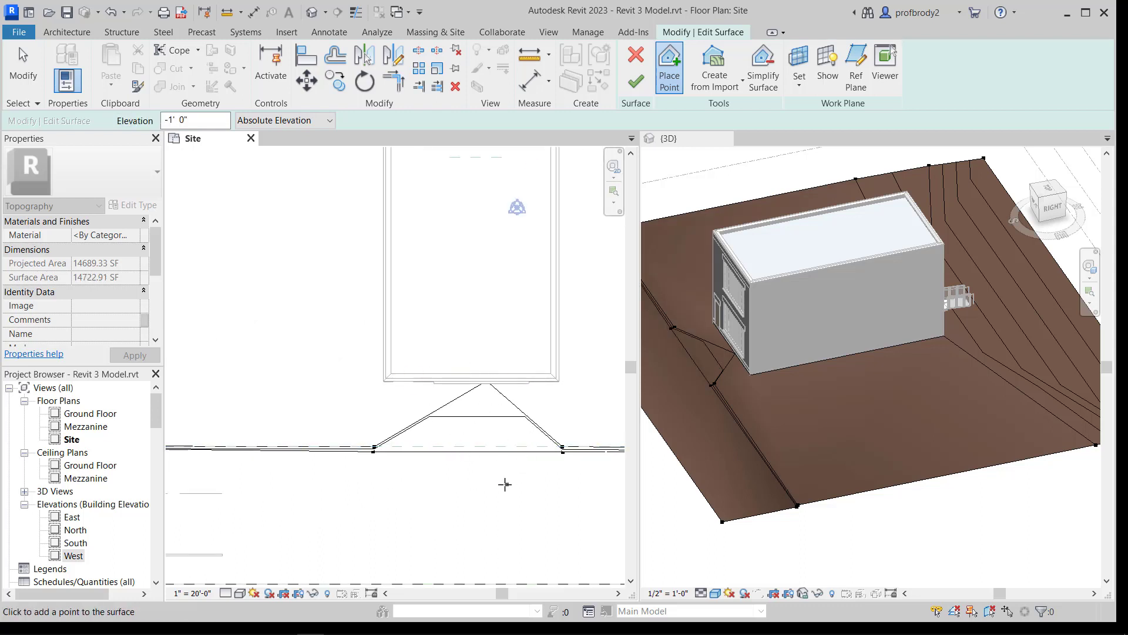
scroll(494, 465, "up", 1)
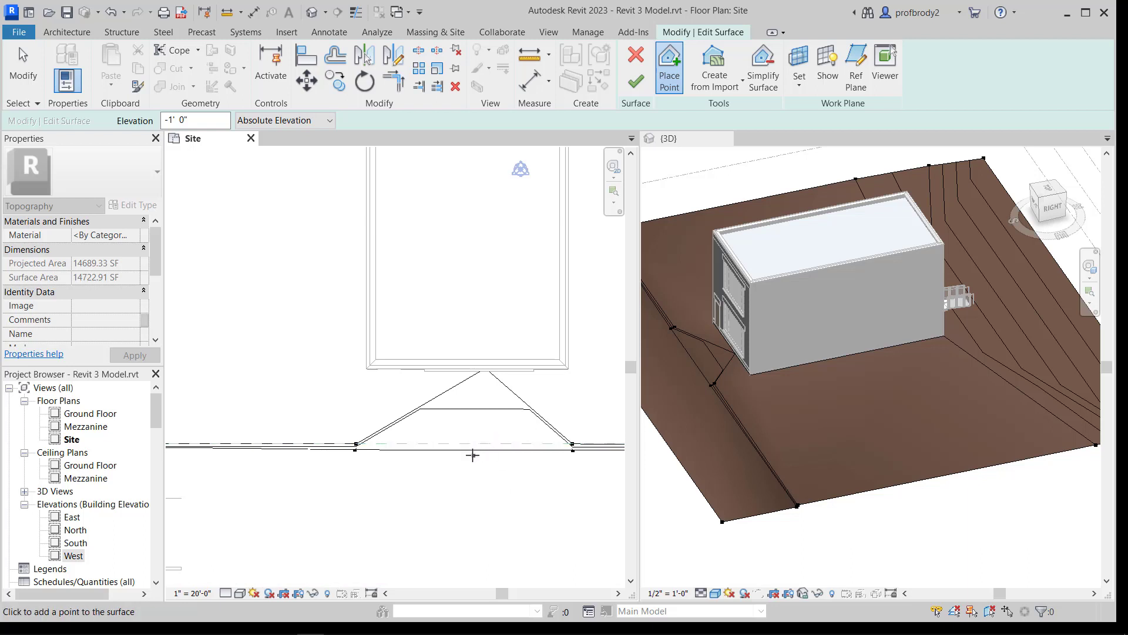
left_click(464, 452)
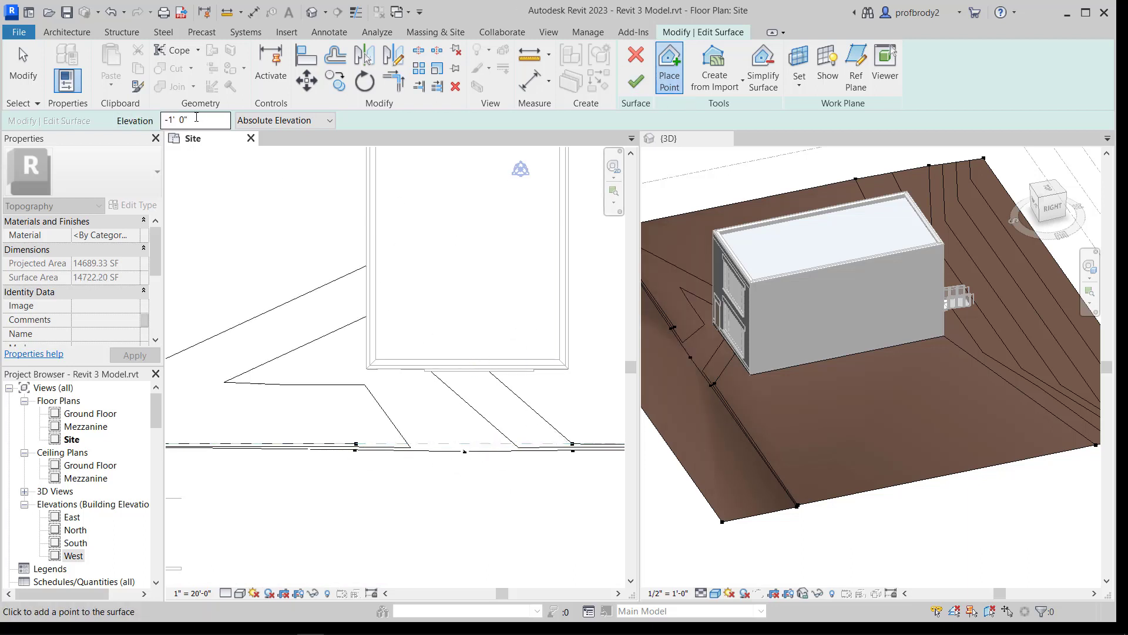
Step: Add a point at -0' 6" elevation on the reference plane, directly behind the middle lower point, and finish the surface edit
left_click_drag(201, 121, 140, 113)
type("-0'  6\"")
left_click(465, 440)
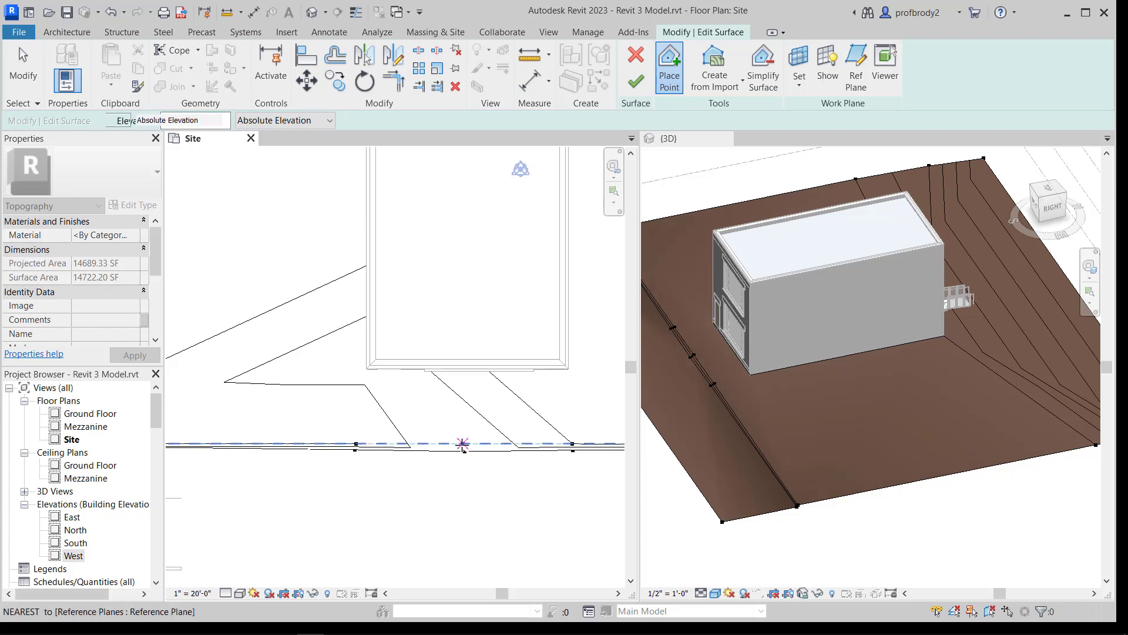
scroll(451, 408, "down", 2)
scroll(453, 449, "down", 2)
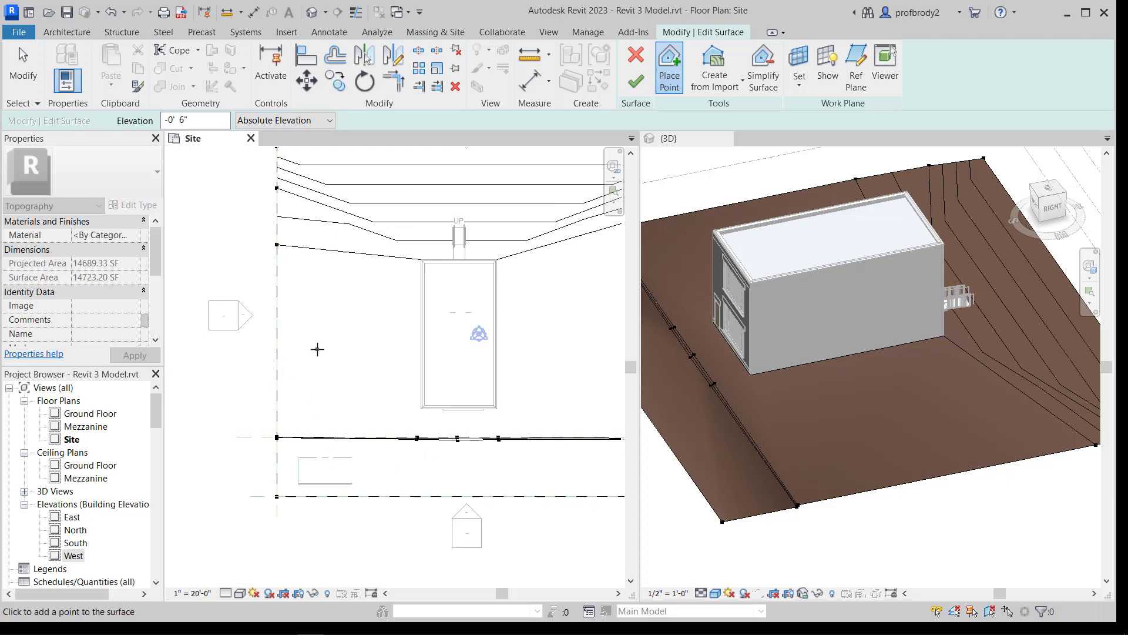
key("Escape")
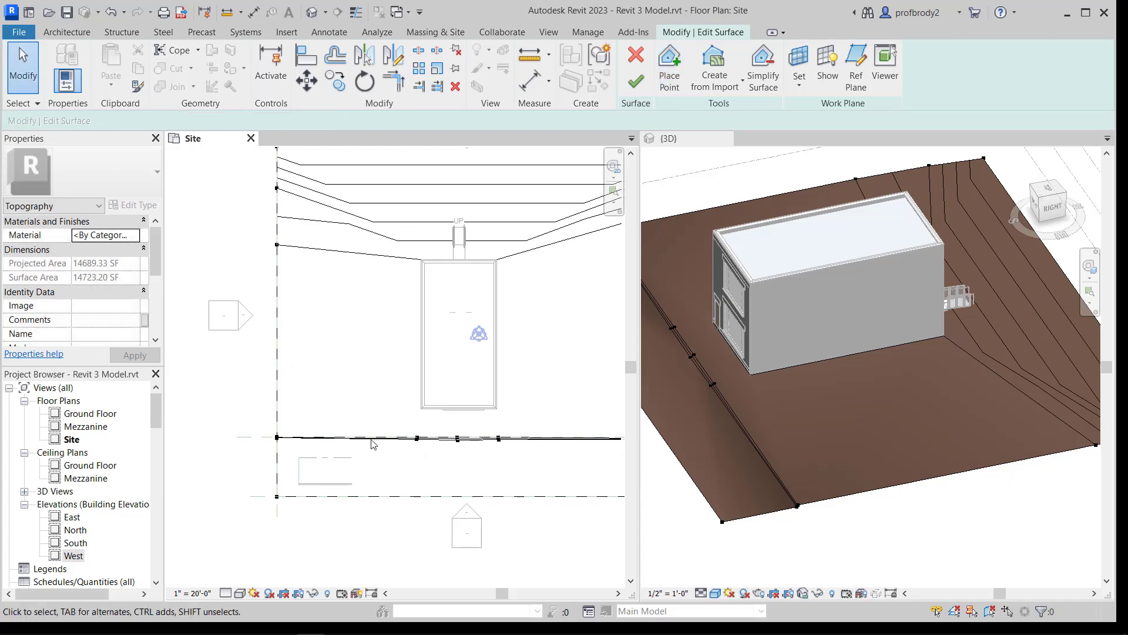
left_click(636, 82)
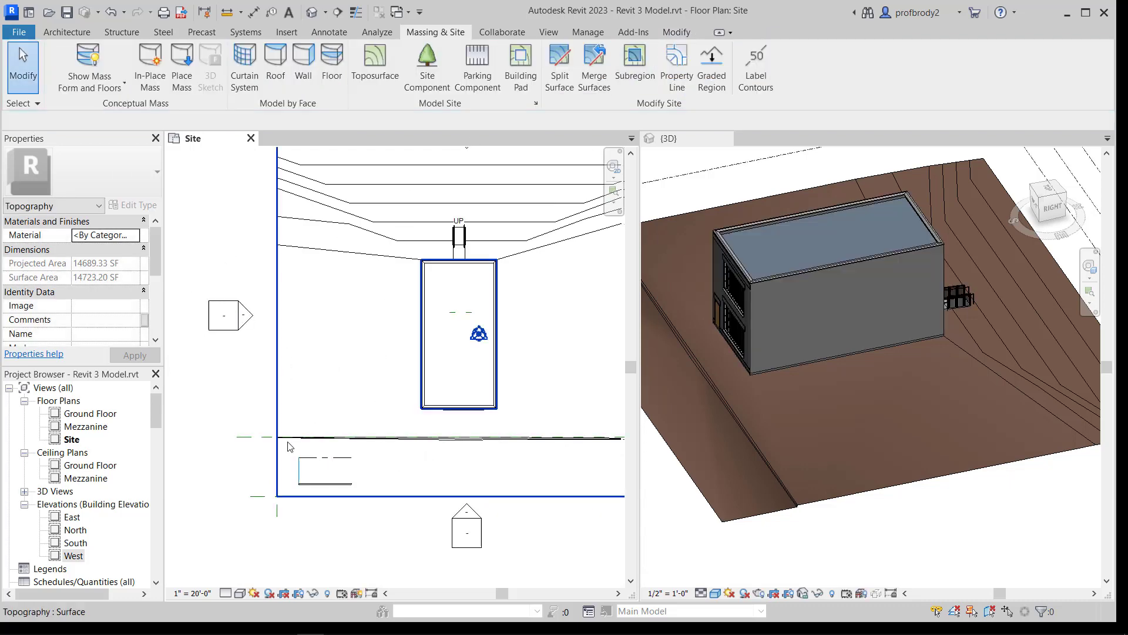
Step: Move the parking space east to 16' from the site's west edge and nudge it north up to the reference plane
left_click(322, 454)
left_click_drag(322, 452, 348, 450)
key("Up")
key("Up")
key("Up")
key("Up")
key("Up")
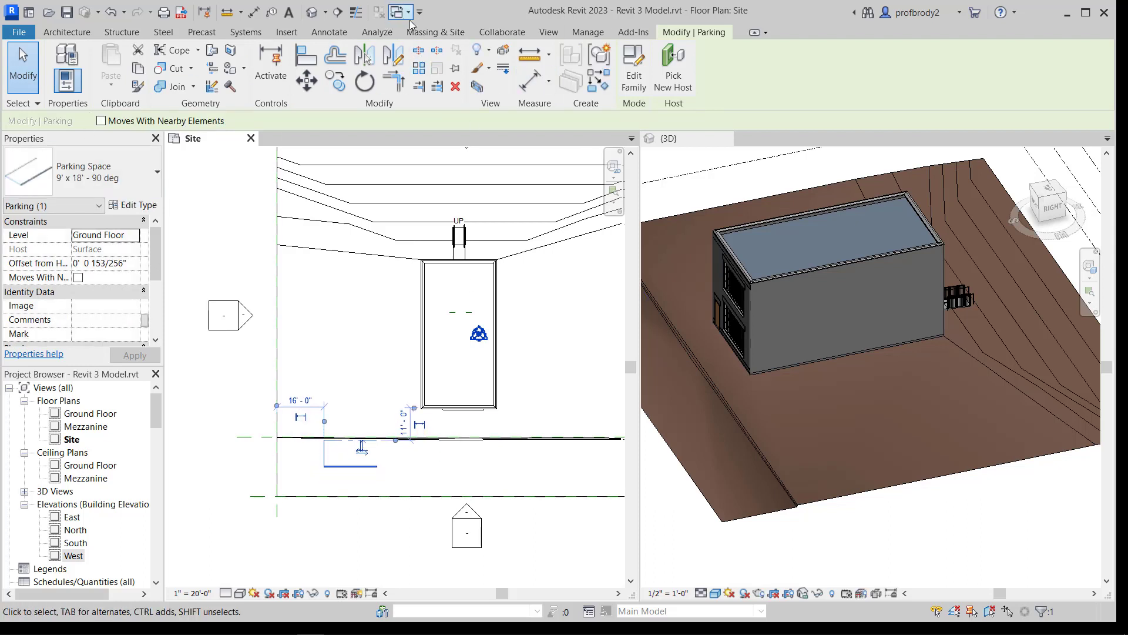
Step: Place two RPC Red Ash - 25' trees behind the building, one on each side of the stair, 12' out from the building's corners
left_click(420, 32)
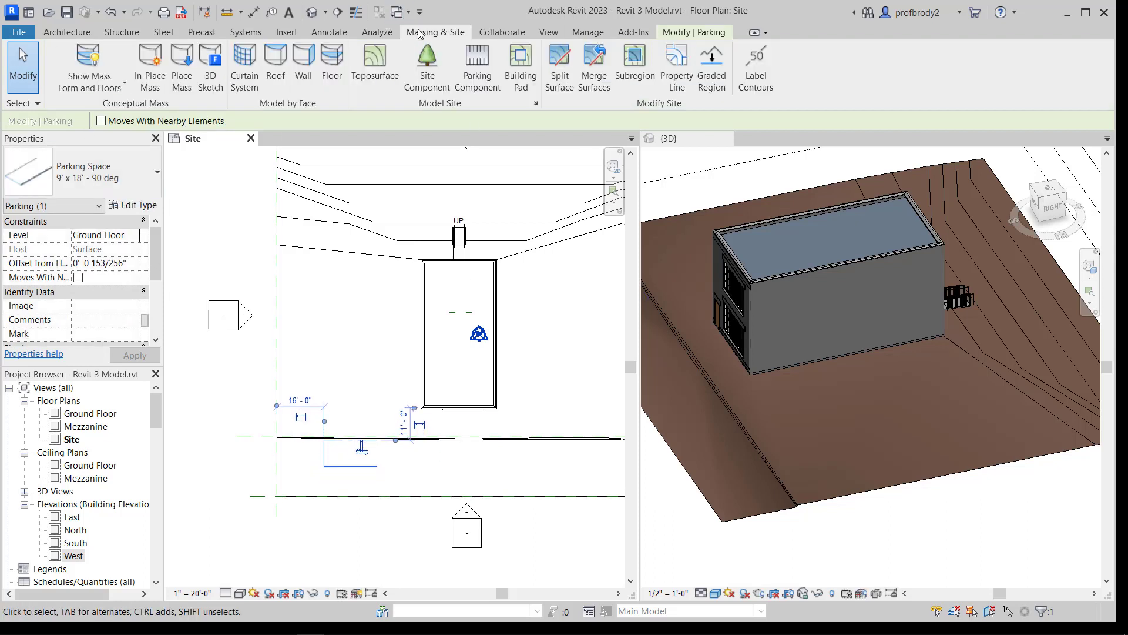
left_click(436, 79)
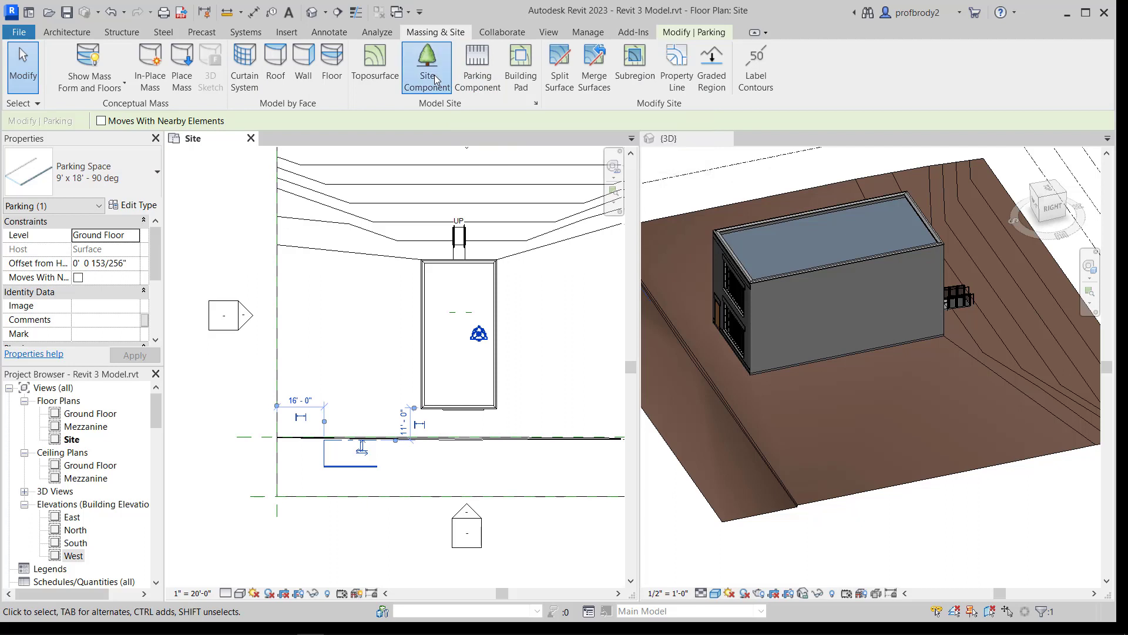
left_click(386, 225)
left_click(531, 225)
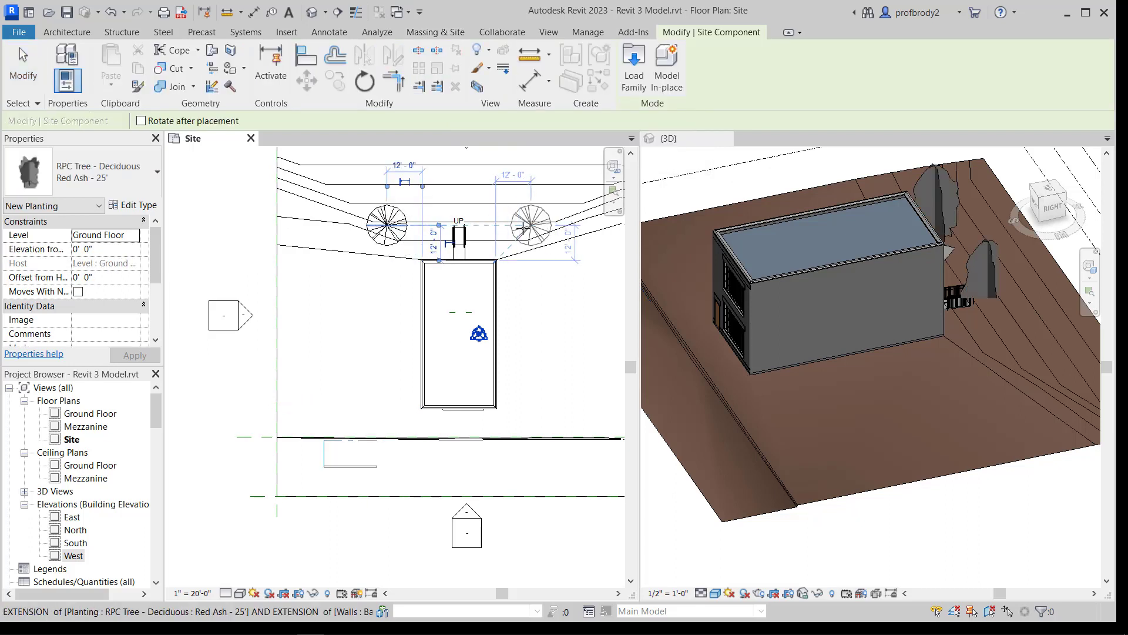
left_click(590, 260)
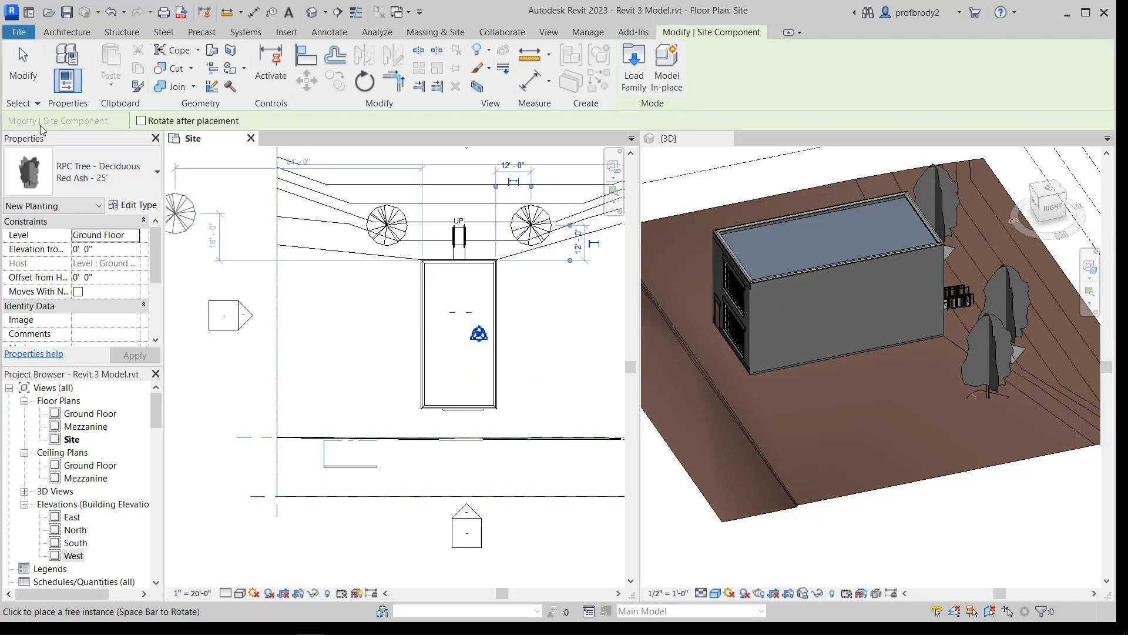
left_click(20, 47)
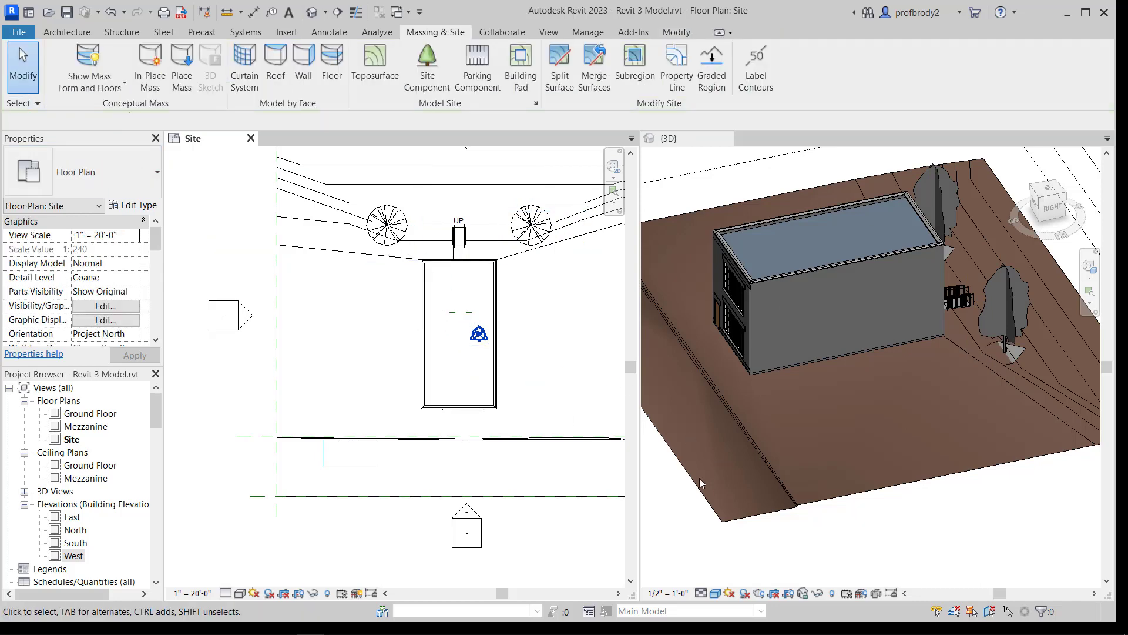
middle_click_drag(708, 495, 821, 431, "shift")
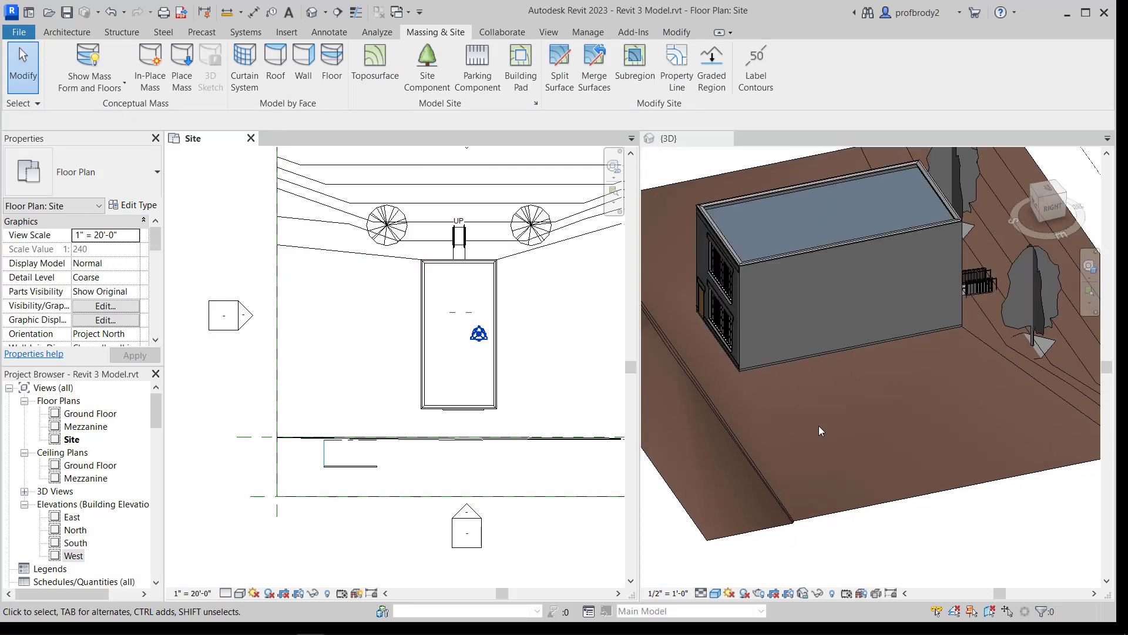